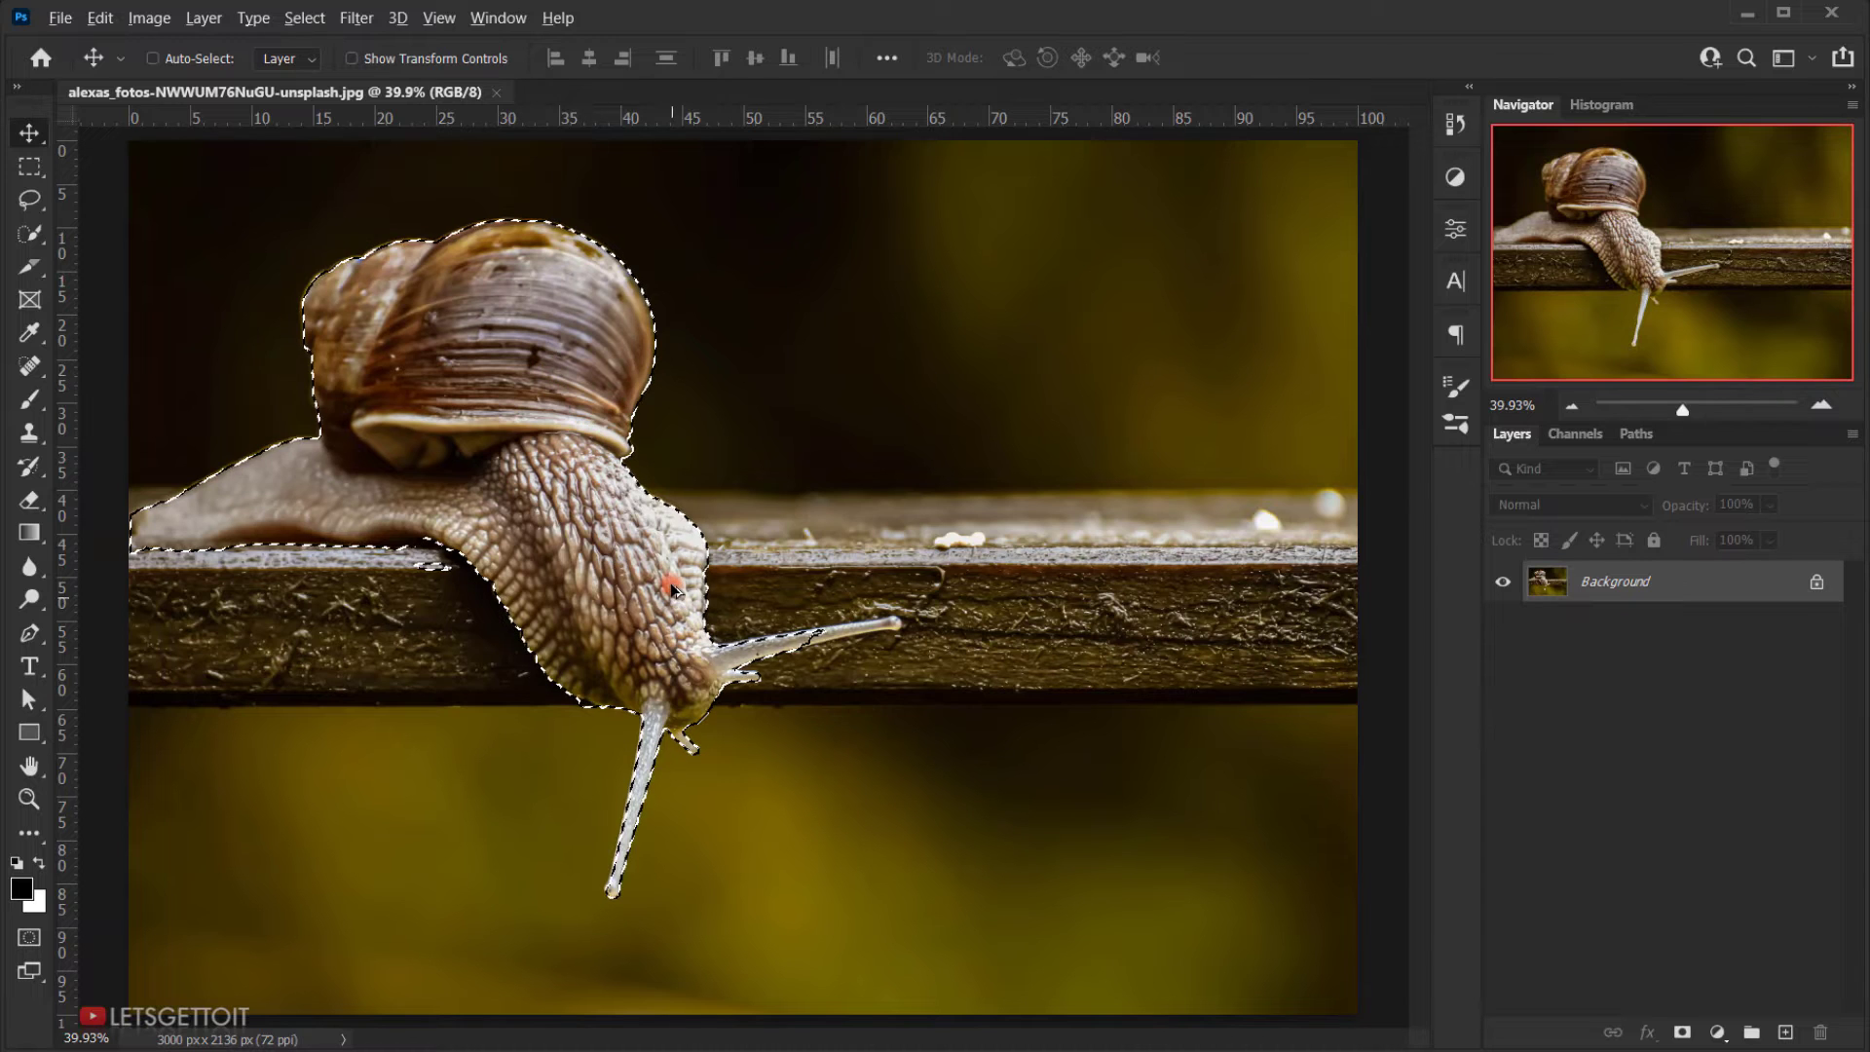
Step: Add the unselected outer end of the snail's upper long tentacle to the selection with the Quick Selection tool
{"action": "scroll", "coordinate": [675, 599], "scroll_direction": "up", "scroll_amount": 3}
{"action": "left_click_drag", "start_coordinate": [785, 634], "coordinate": [714, 536]}
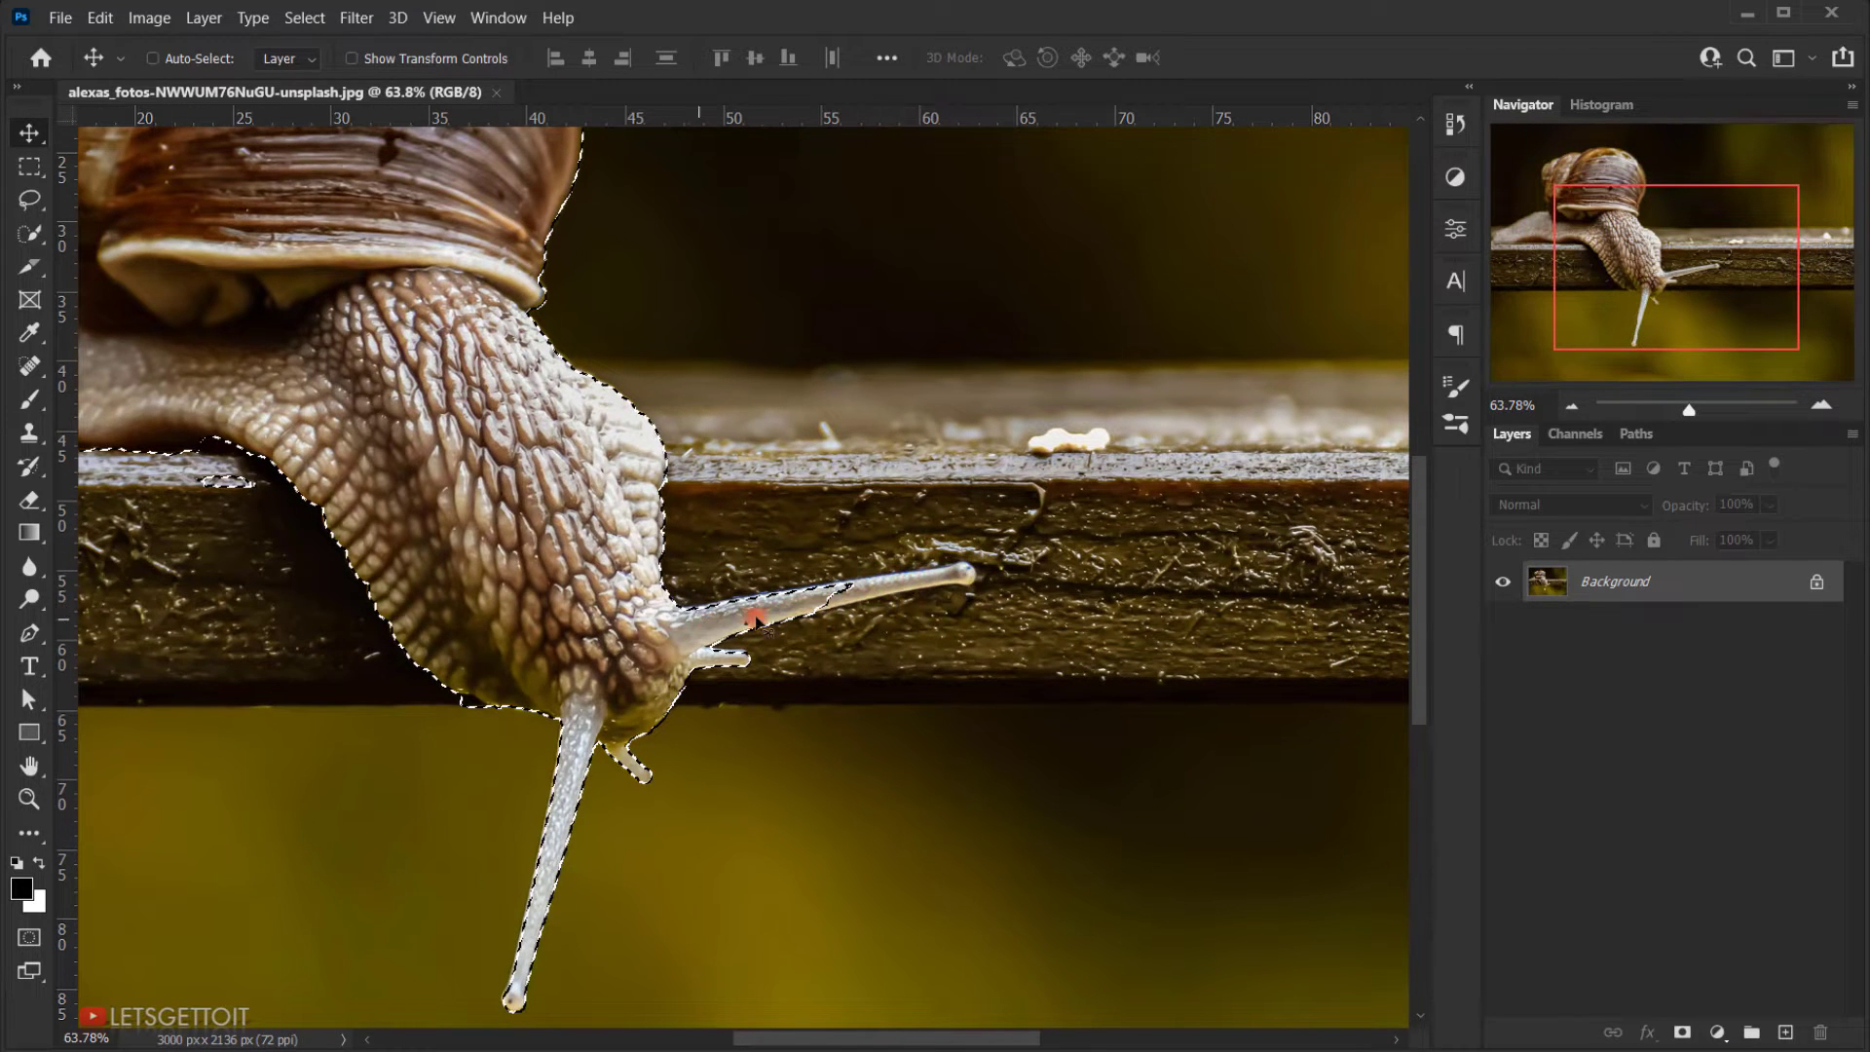
{"action": "left_click_drag", "start_coordinate": [455, 643], "coordinate": [657, 578]}
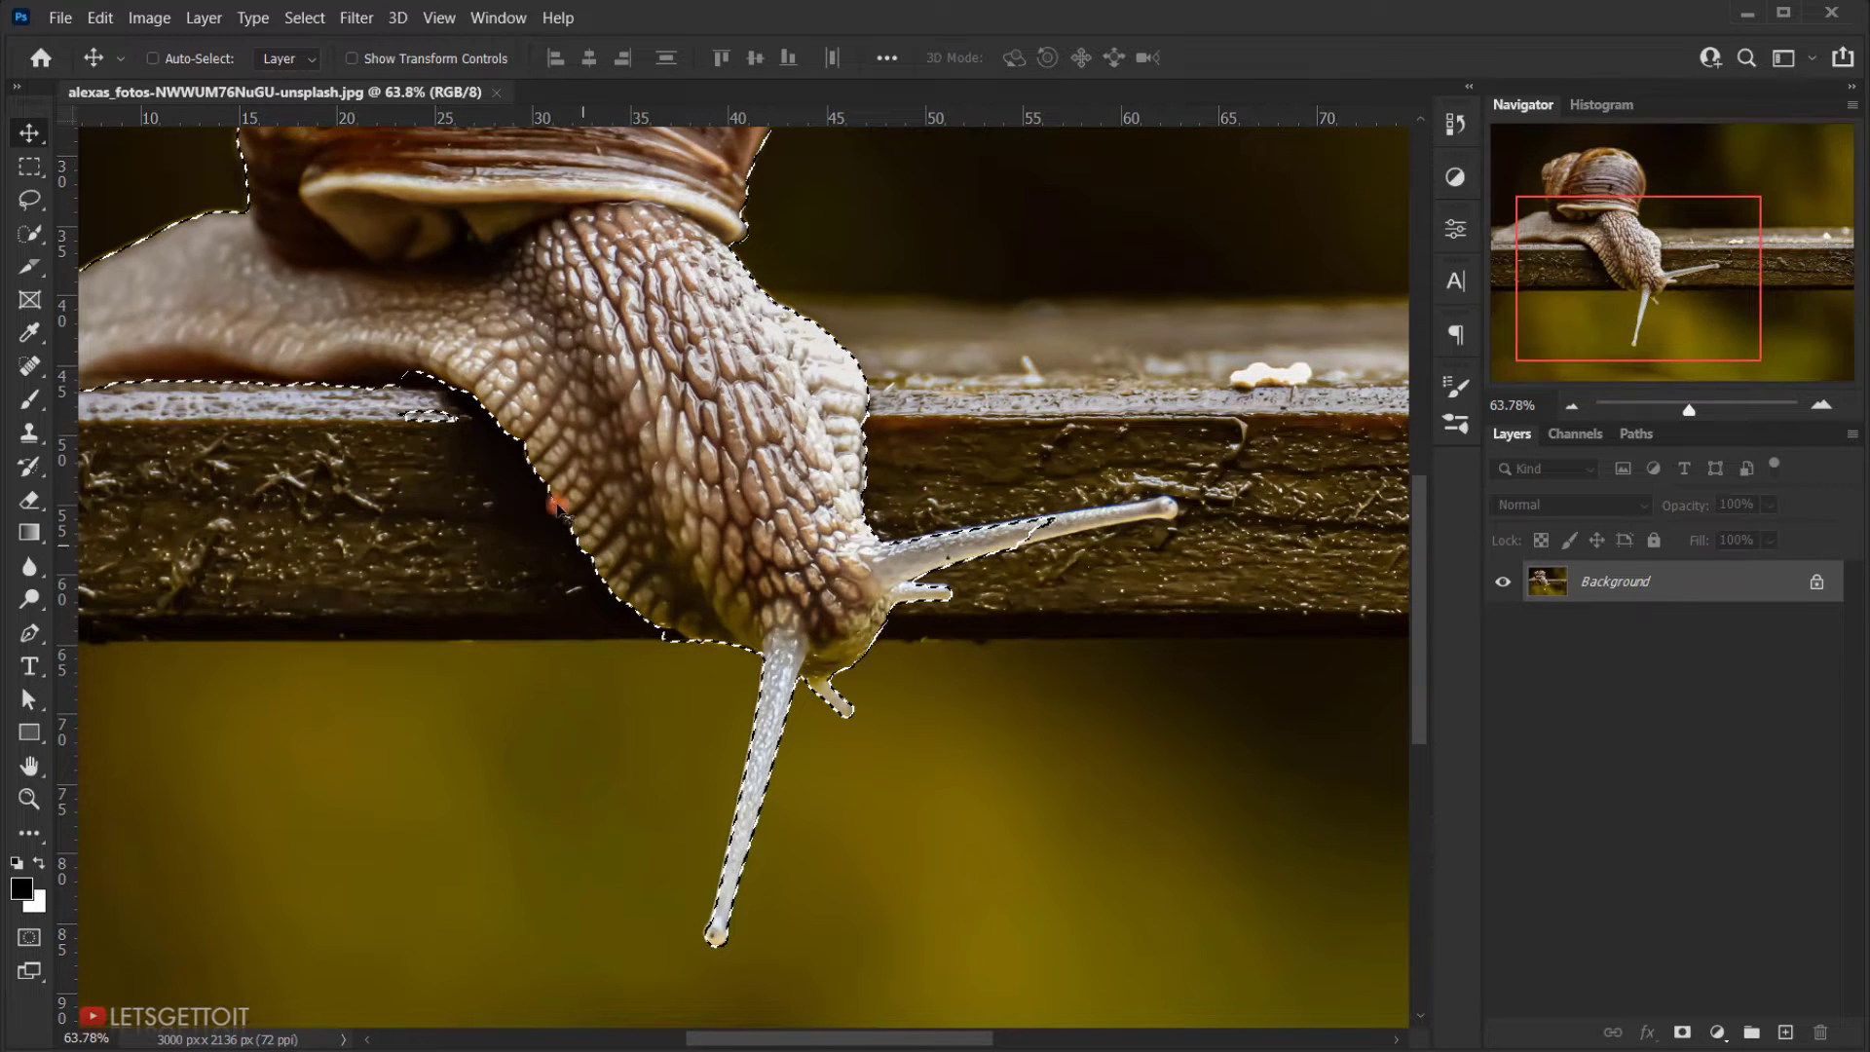
{"action": "left_click_drag", "start_coordinate": [624, 506], "coordinate": [615, 635]}
{"action": "left_click", "coordinate": [43, 235]}
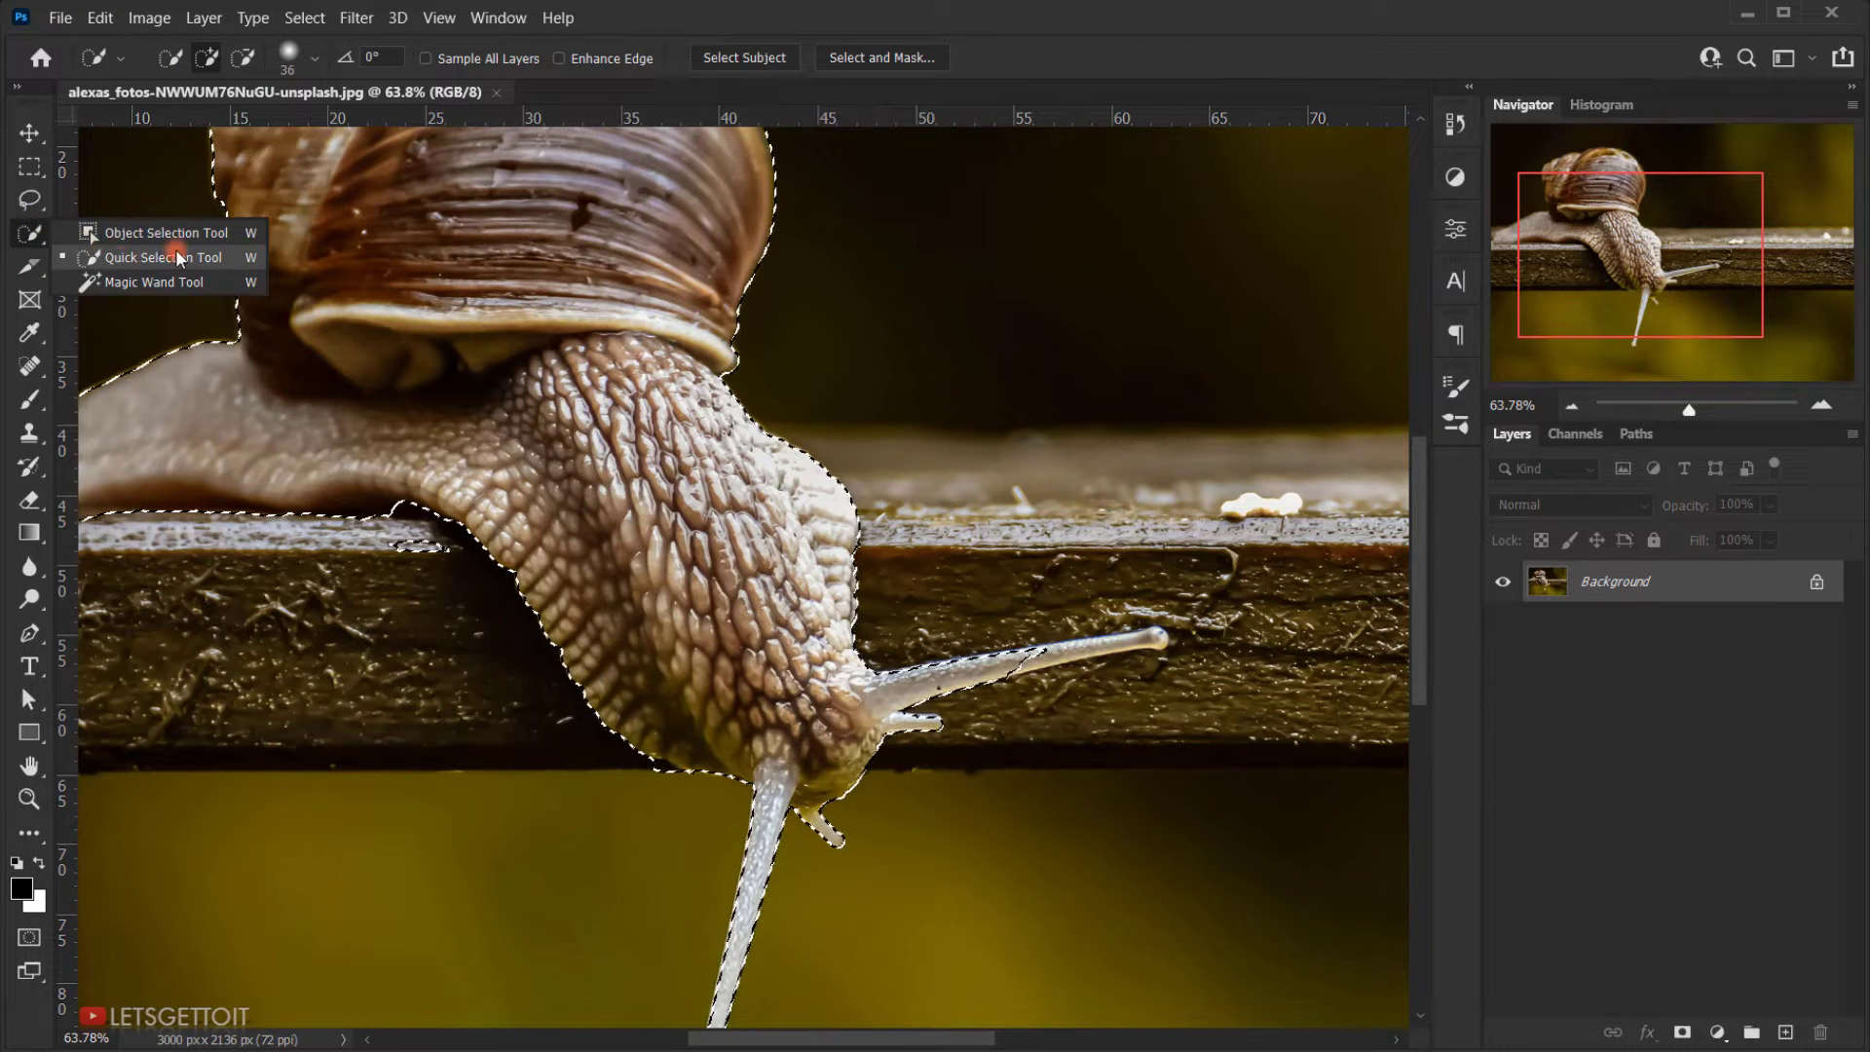
{"action": "left_click", "coordinate": [161, 257]}
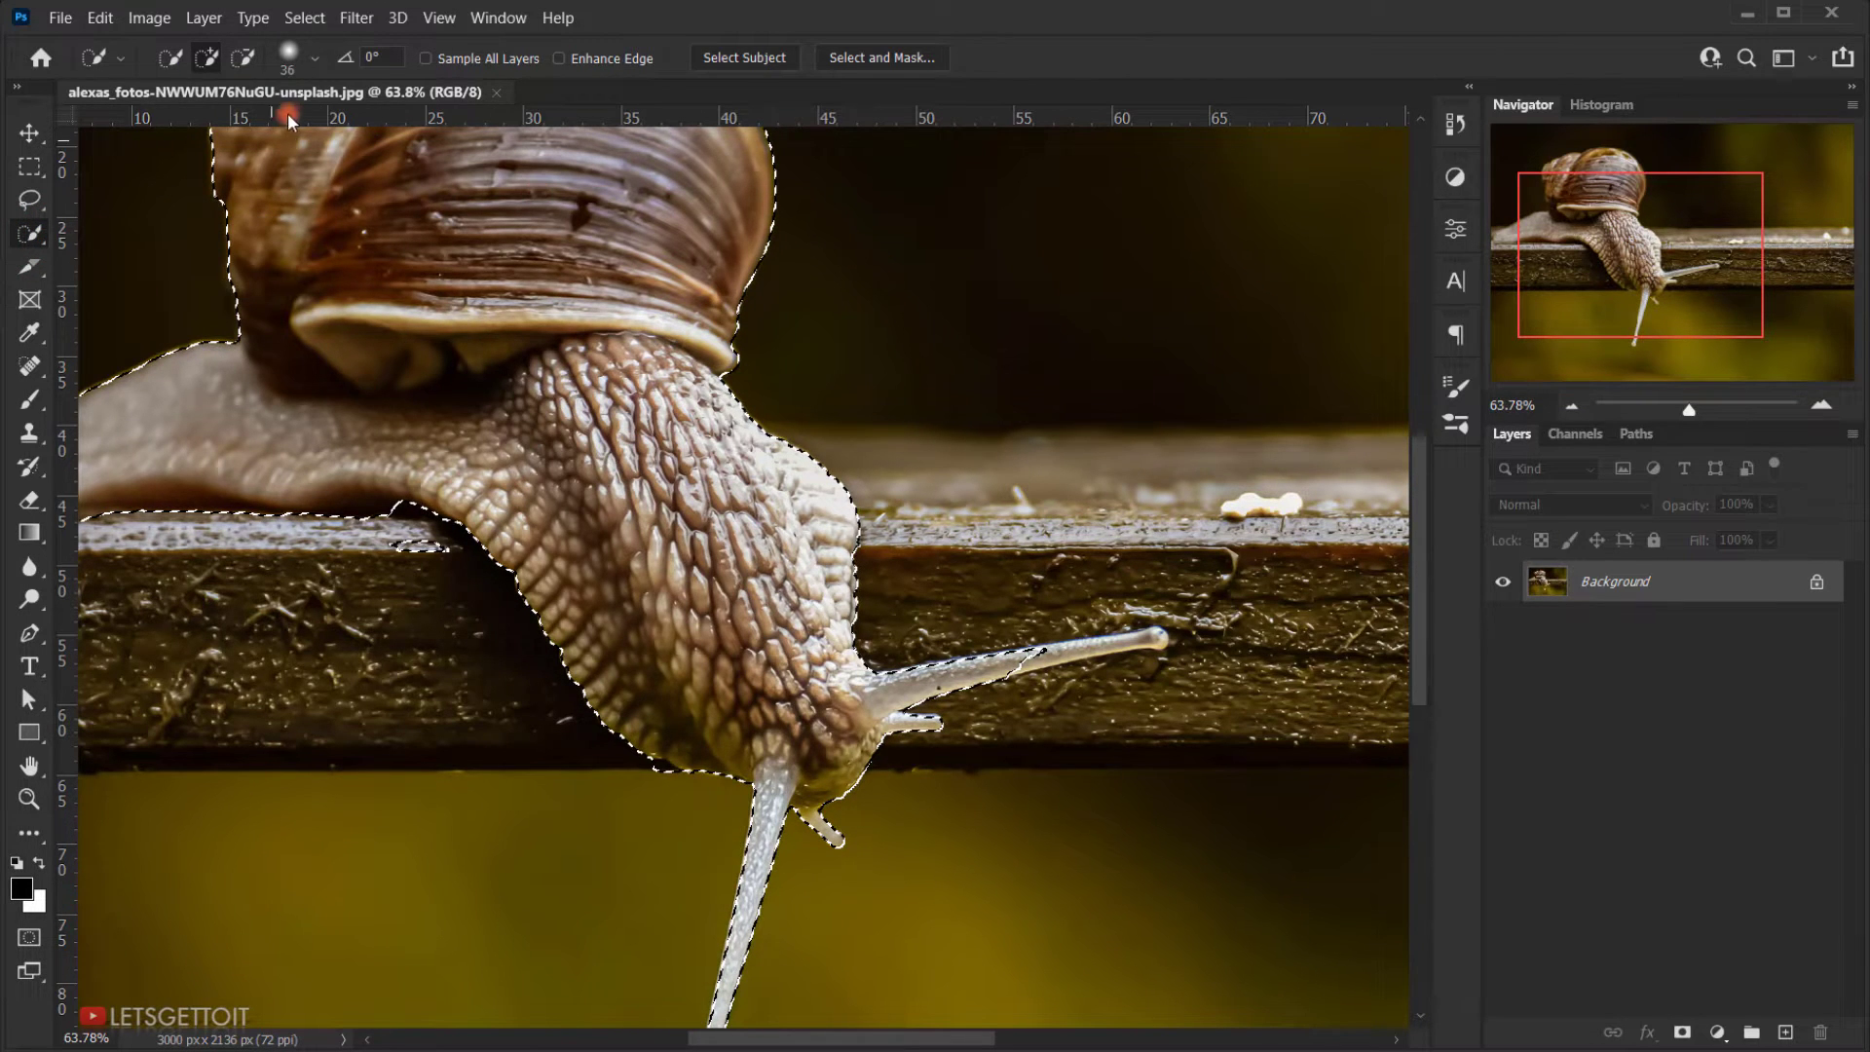
{"action": "left_click", "coordinate": [210, 61]}
{"action": "left_click", "coordinate": [864, 443]}
{"action": "scroll", "coordinate": [1047, 667], "scroll_direction": "up", "scroll_amount": 12}
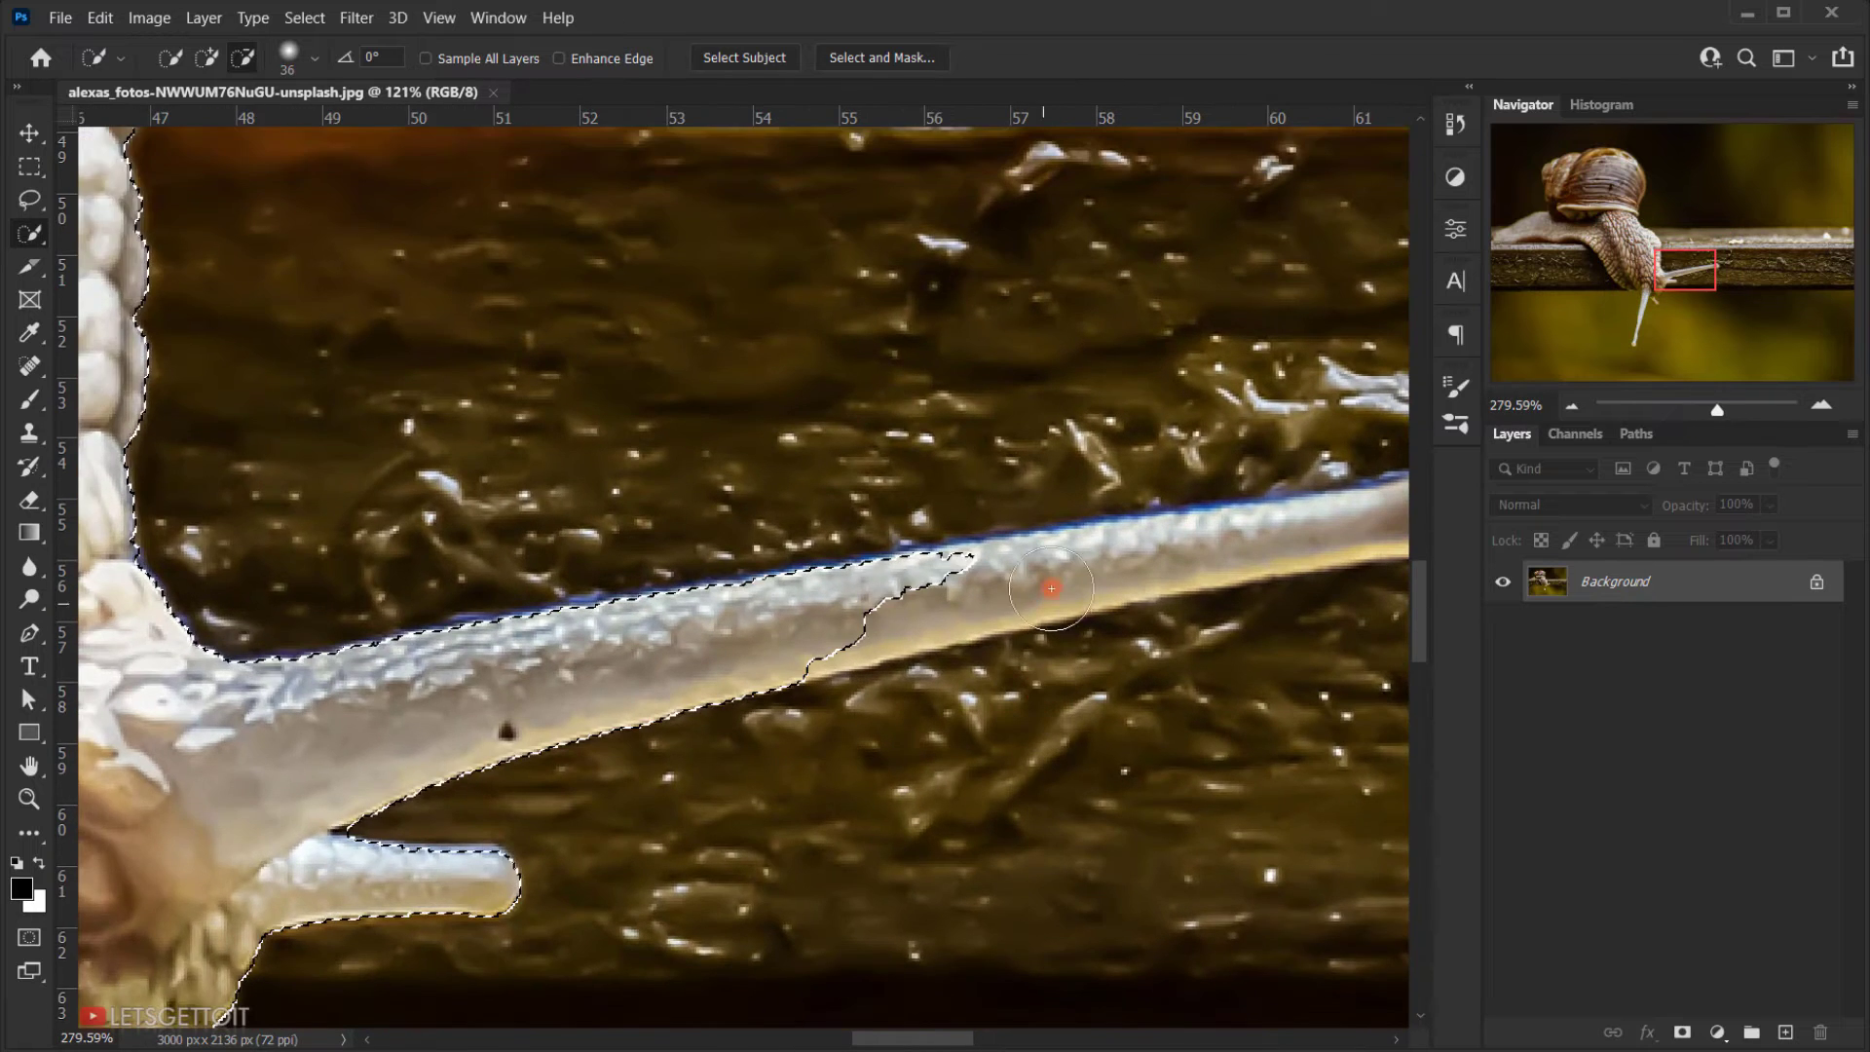
{"action": "left_click_drag", "start_coordinate": [1041, 582], "coordinate": [607, 570]}
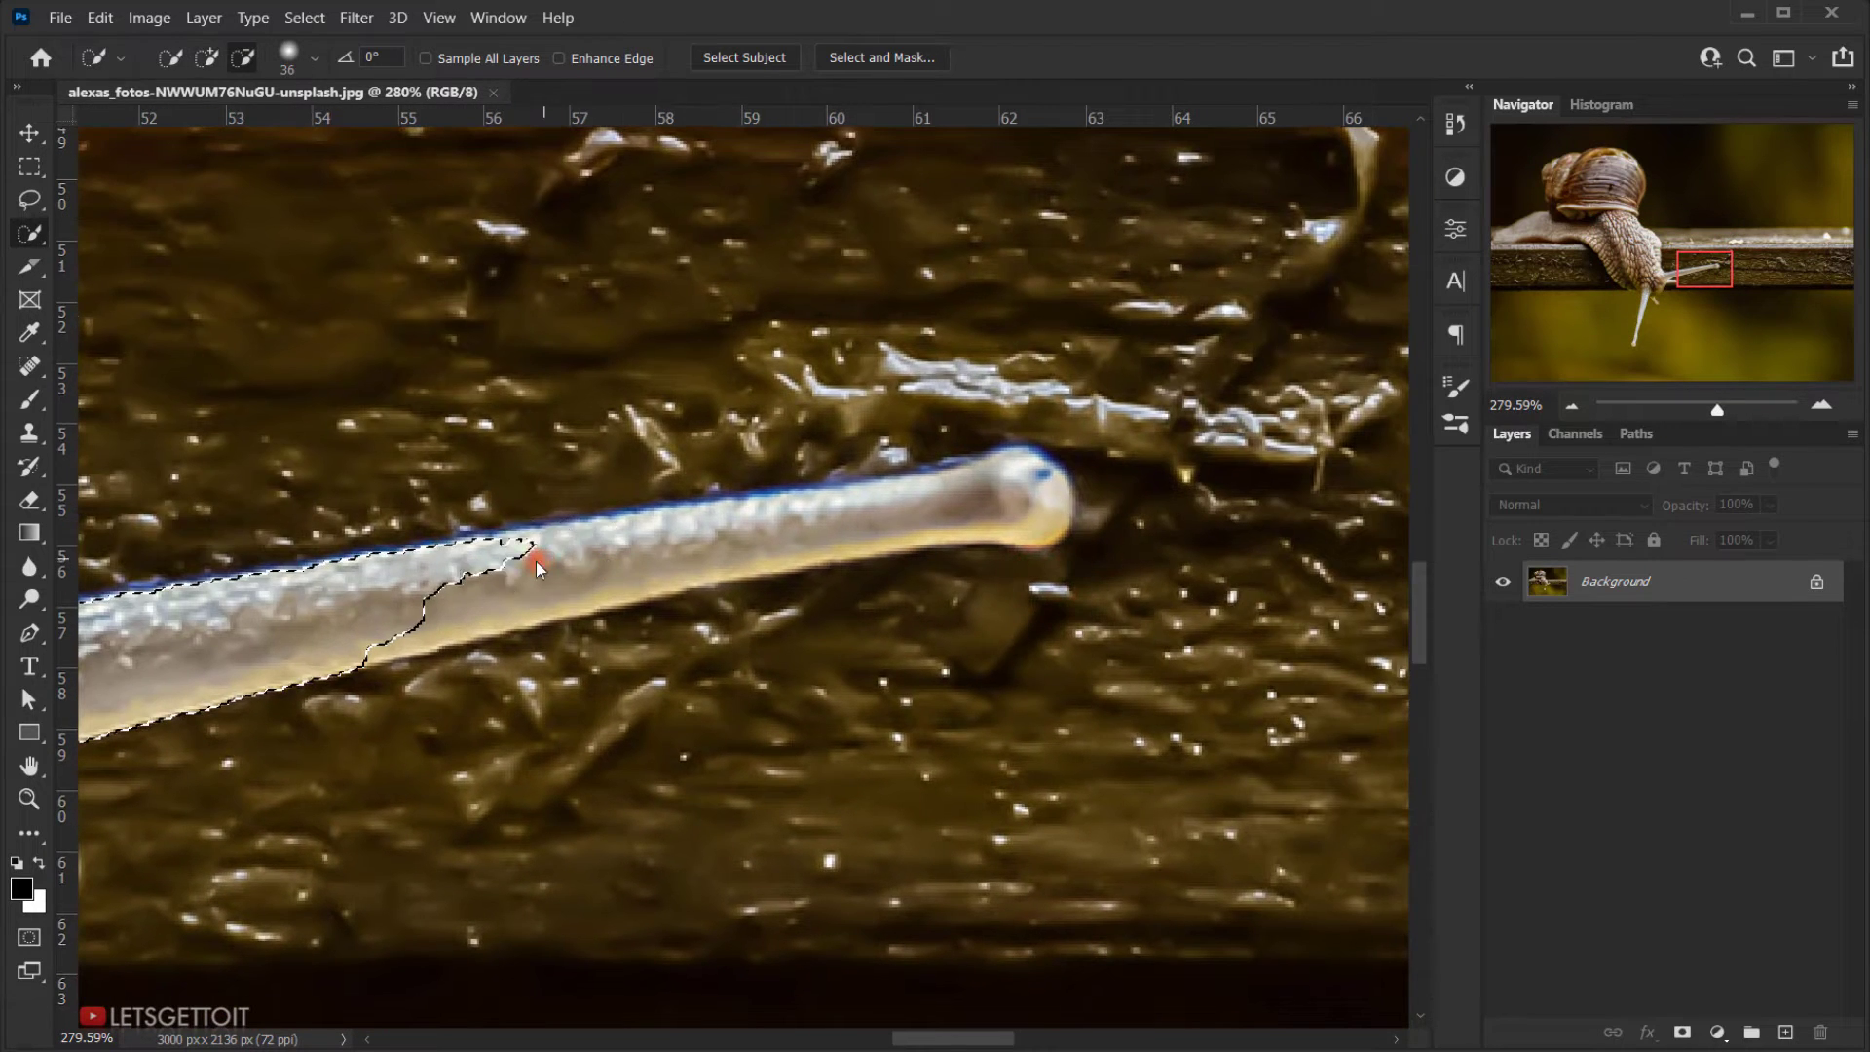
{"action": "right_click", "coordinate": [567, 558], "text": "alt"}
{"action": "left_click_drag", "start_coordinate": [471, 584], "coordinate": [815, 537]}
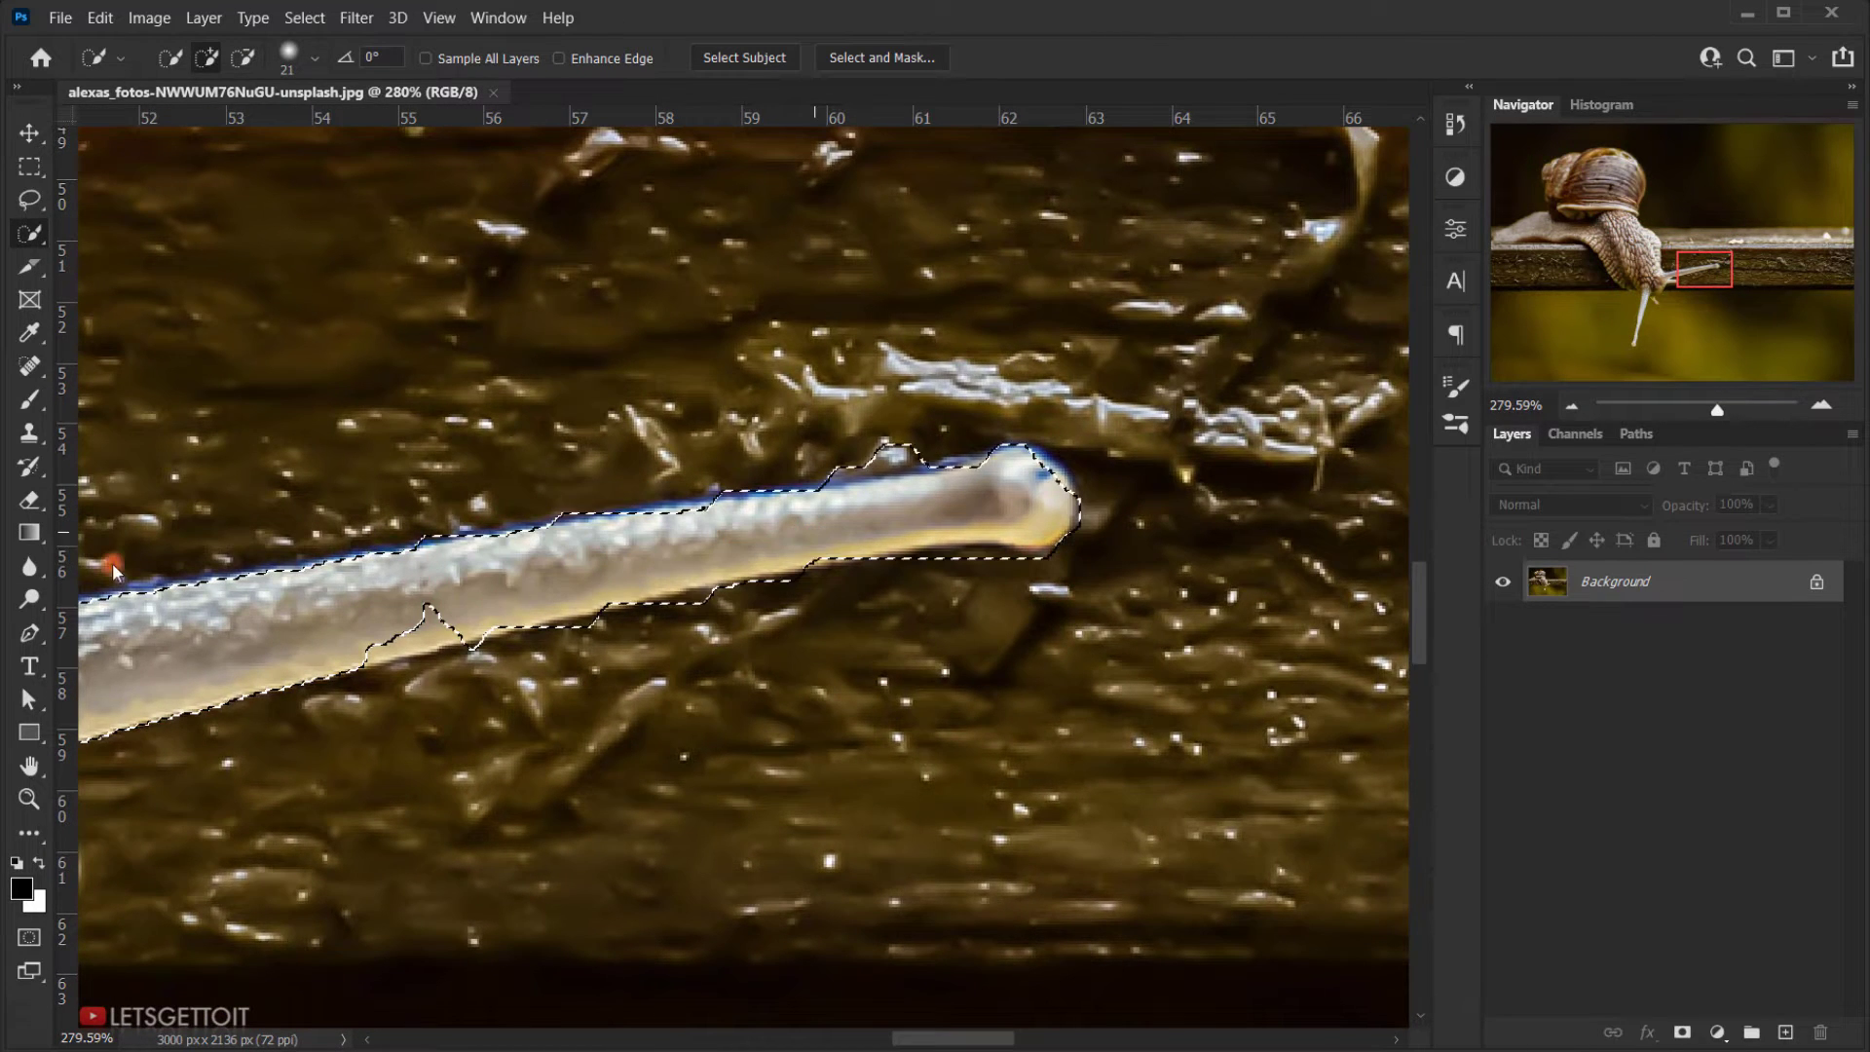
{"action": "left_click_drag", "start_coordinate": [420, 592], "coordinate": [384, 614]}
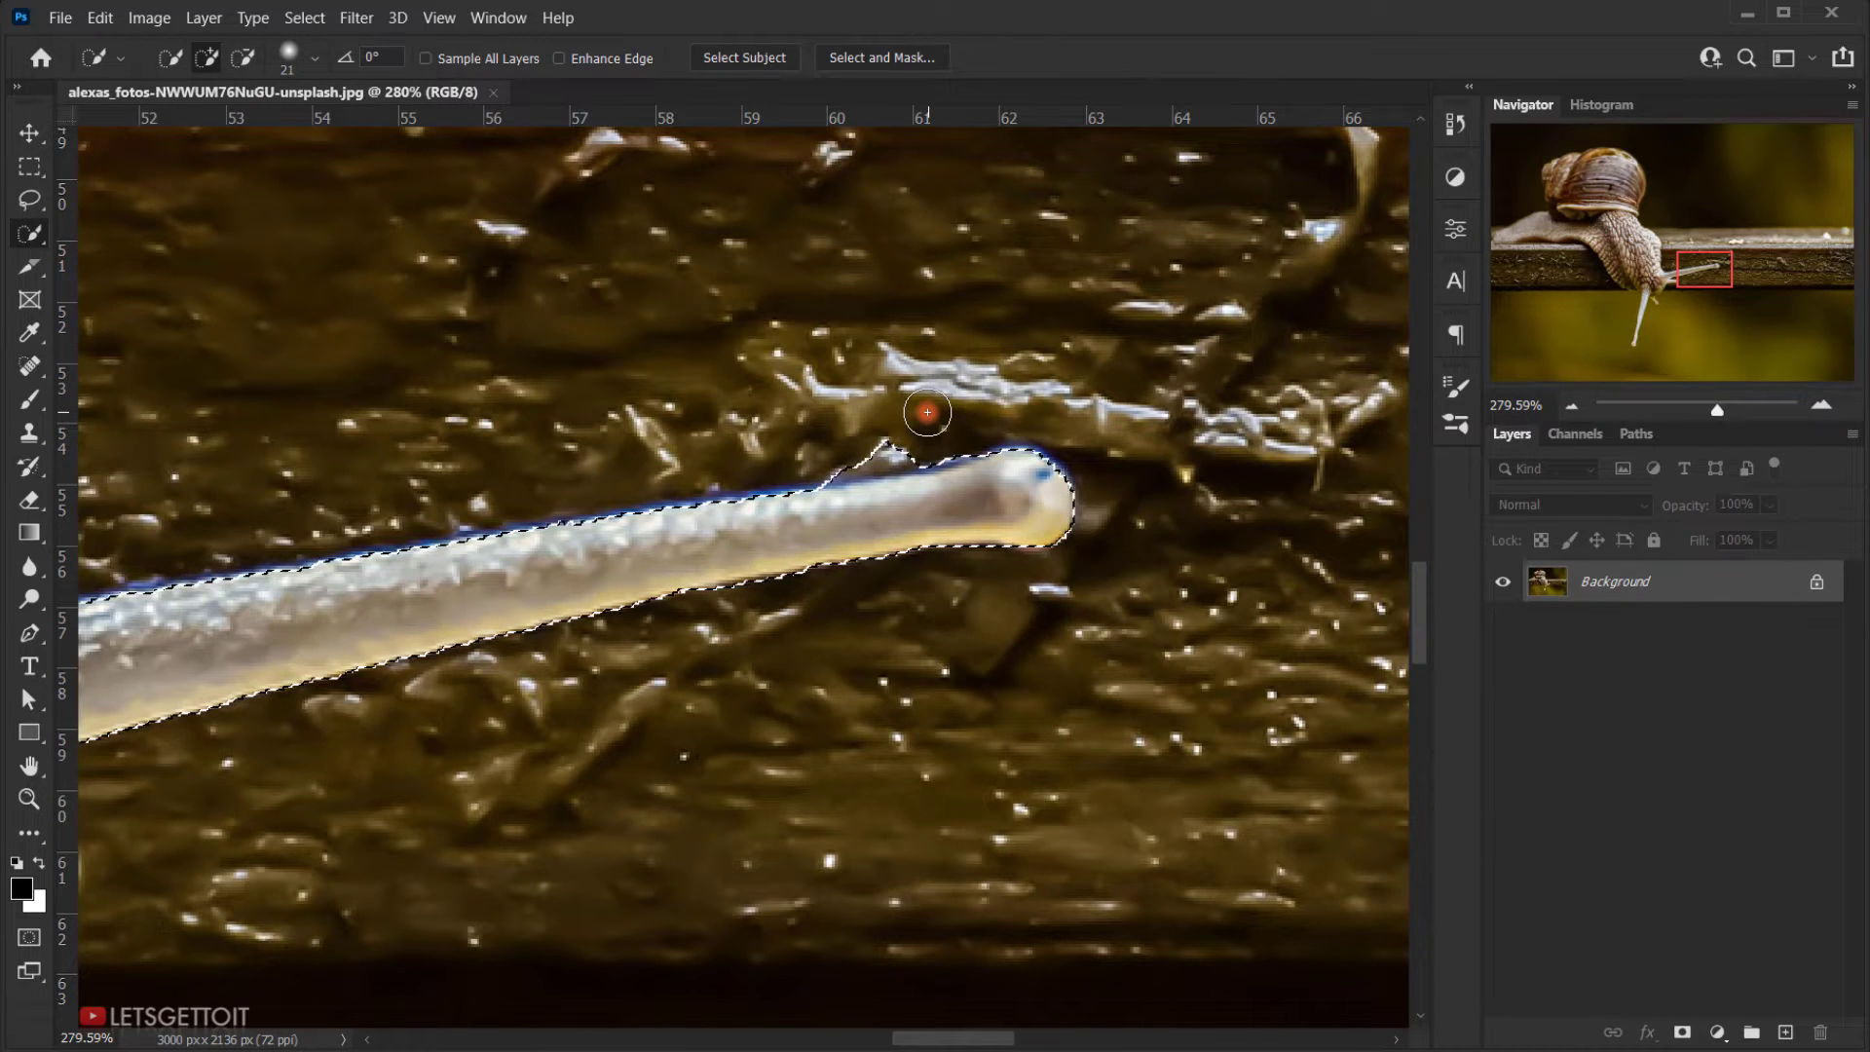
Step: Subtract the stray patch above the upper tentacle's tip and the dark sliver below the head from the selection
{"action": "key", "text": "alt"}
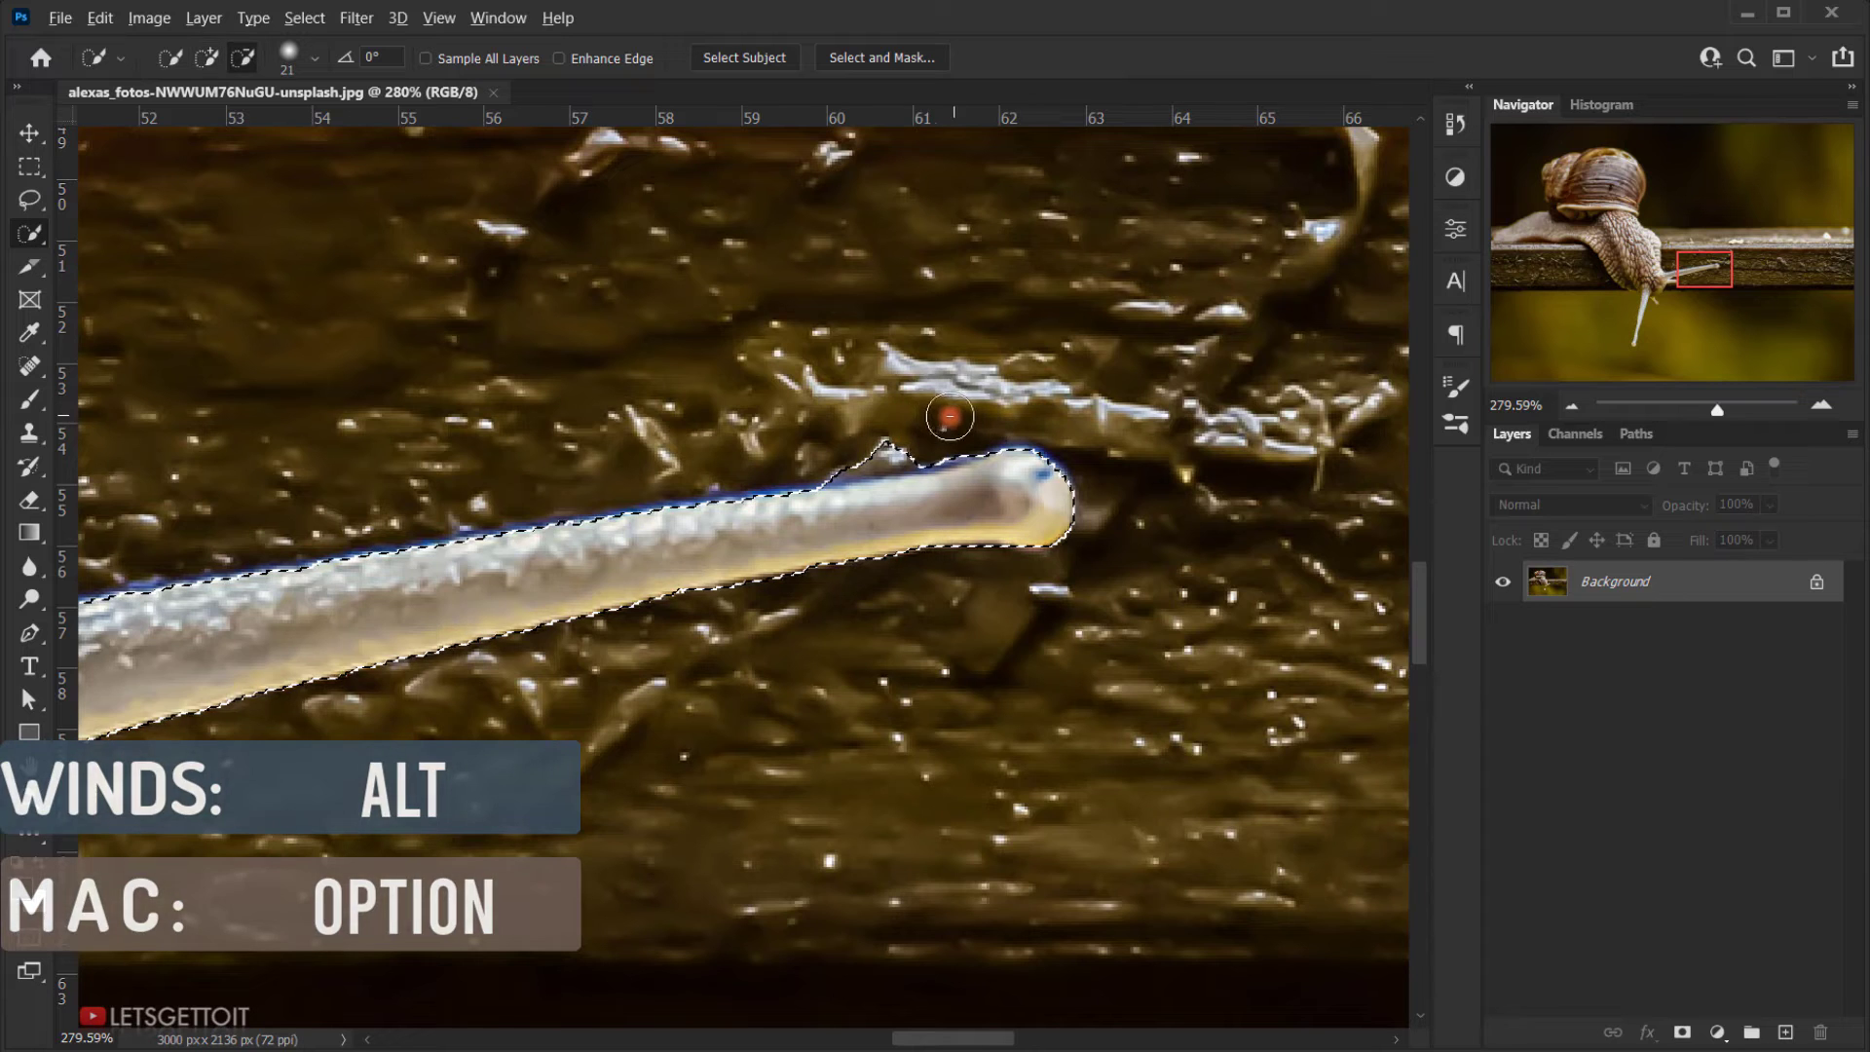
{"action": "mouse_move", "coordinate": [911, 423]}
{"action": "left_mouse_down"}
{"action": "mouse_move", "coordinate": [856, 430]}
{"action": "mouse_move", "coordinate": [847, 455]}
{"action": "mouse_move", "coordinate": [955, 434]}
{"action": "left_mouse_up"}
{"action": "left_click_drag", "start_coordinate": [532, 576], "coordinate": [1362, 367]}
{"action": "scroll", "coordinate": [722, 522], "scroll_direction": "down", "scroll_amount": 3}
{"action": "left_click_drag", "start_coordinate": [421, 706], "coordinate": [980, 368]}
{"action": "mouse_move", "coordinate": [815, 692]}
{"action": "left_mouse_down"}
{"action": "mouse_move", "coordinate": [955, 555]}
{"action": "mouse_move", "coordinate": [966, 395]}
{"action": "mouse_move", "coordinate": [895, 763]}
{"action": "left_mouse_up"}
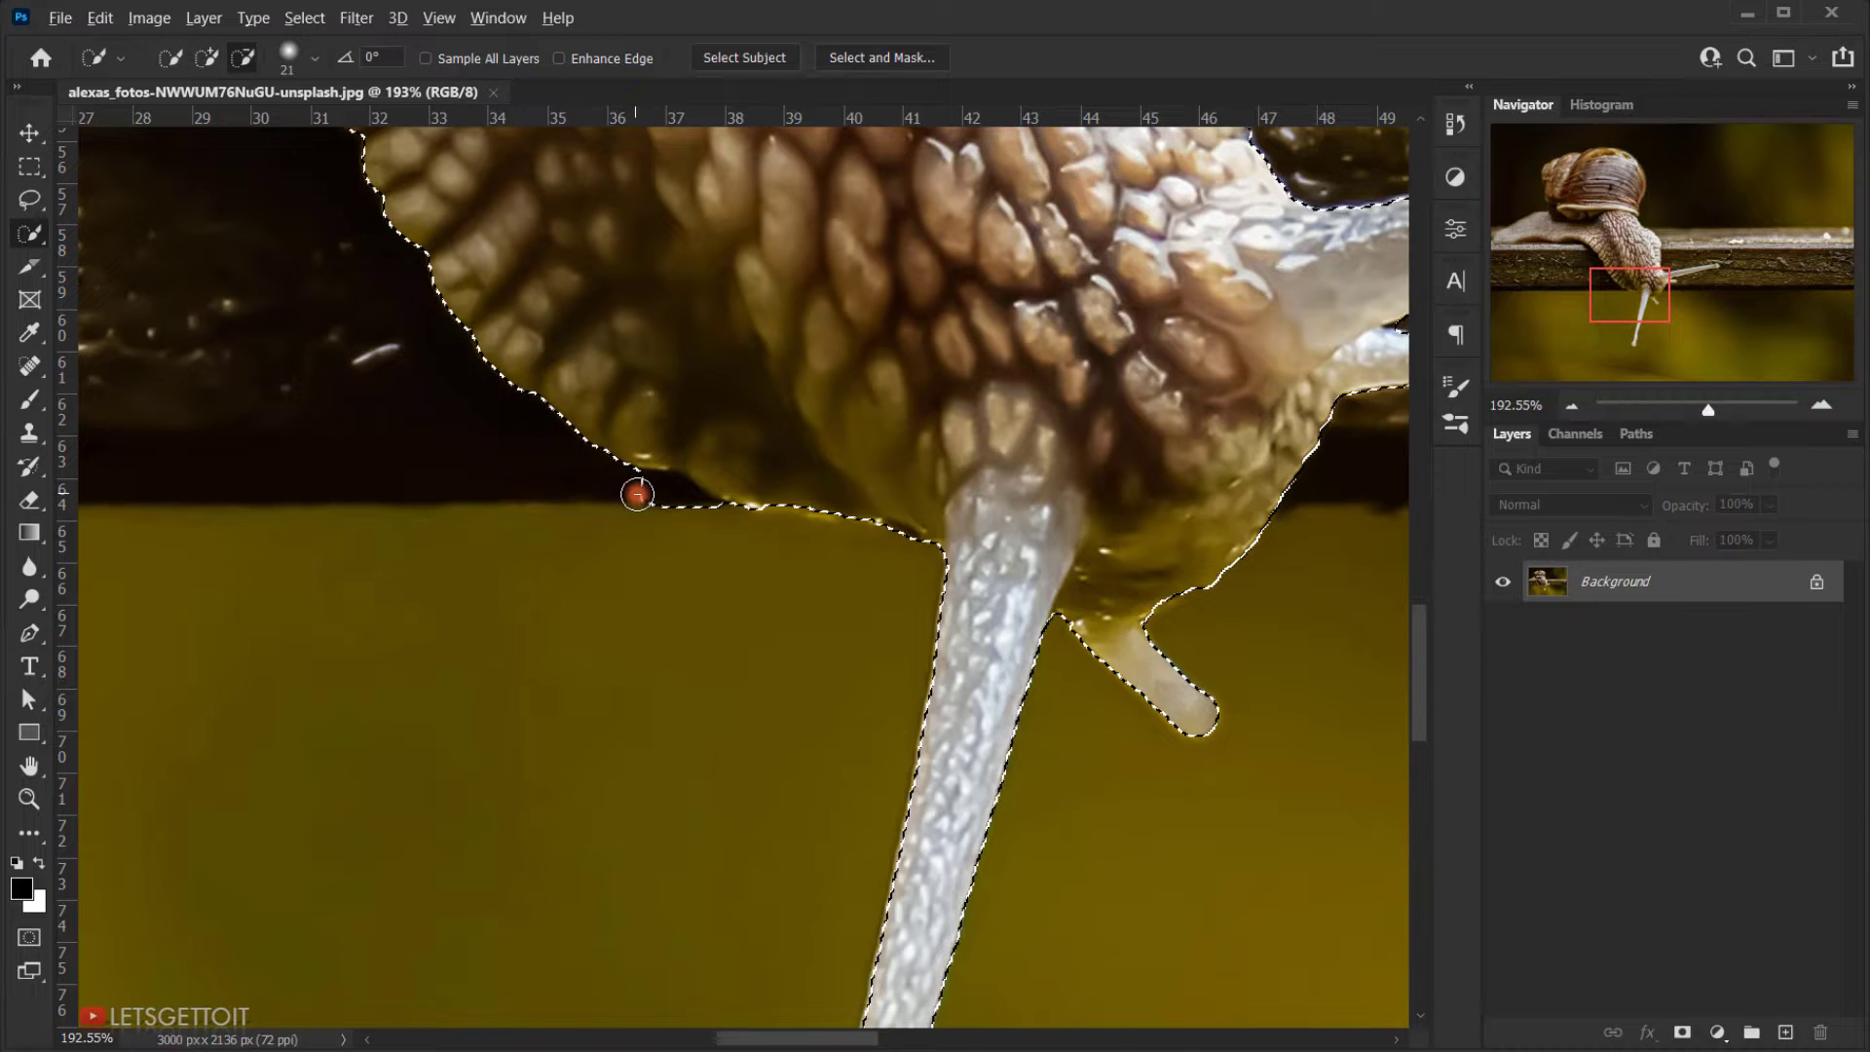
{"action": "left_click", "coordinate": [650, 496], "text": "alt"}
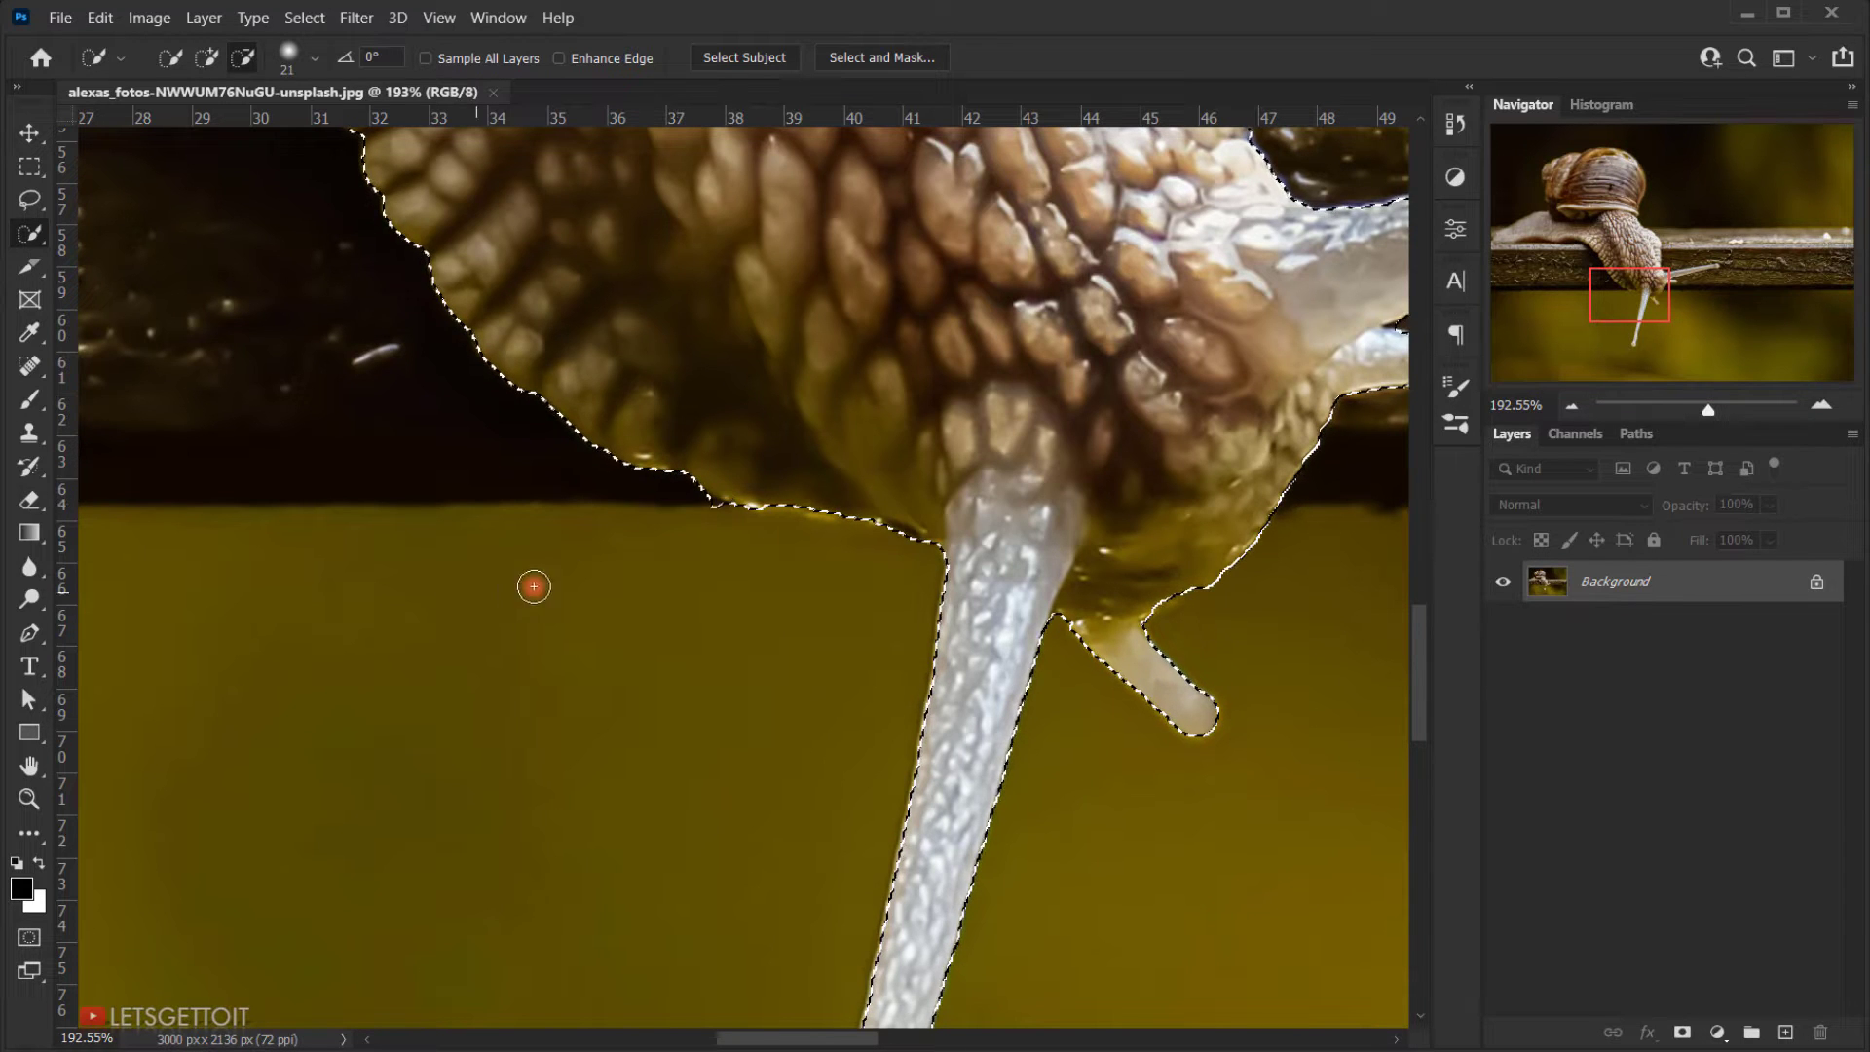
{"action": "left_click", "coordinate": [706, 515], "text": "alt"}
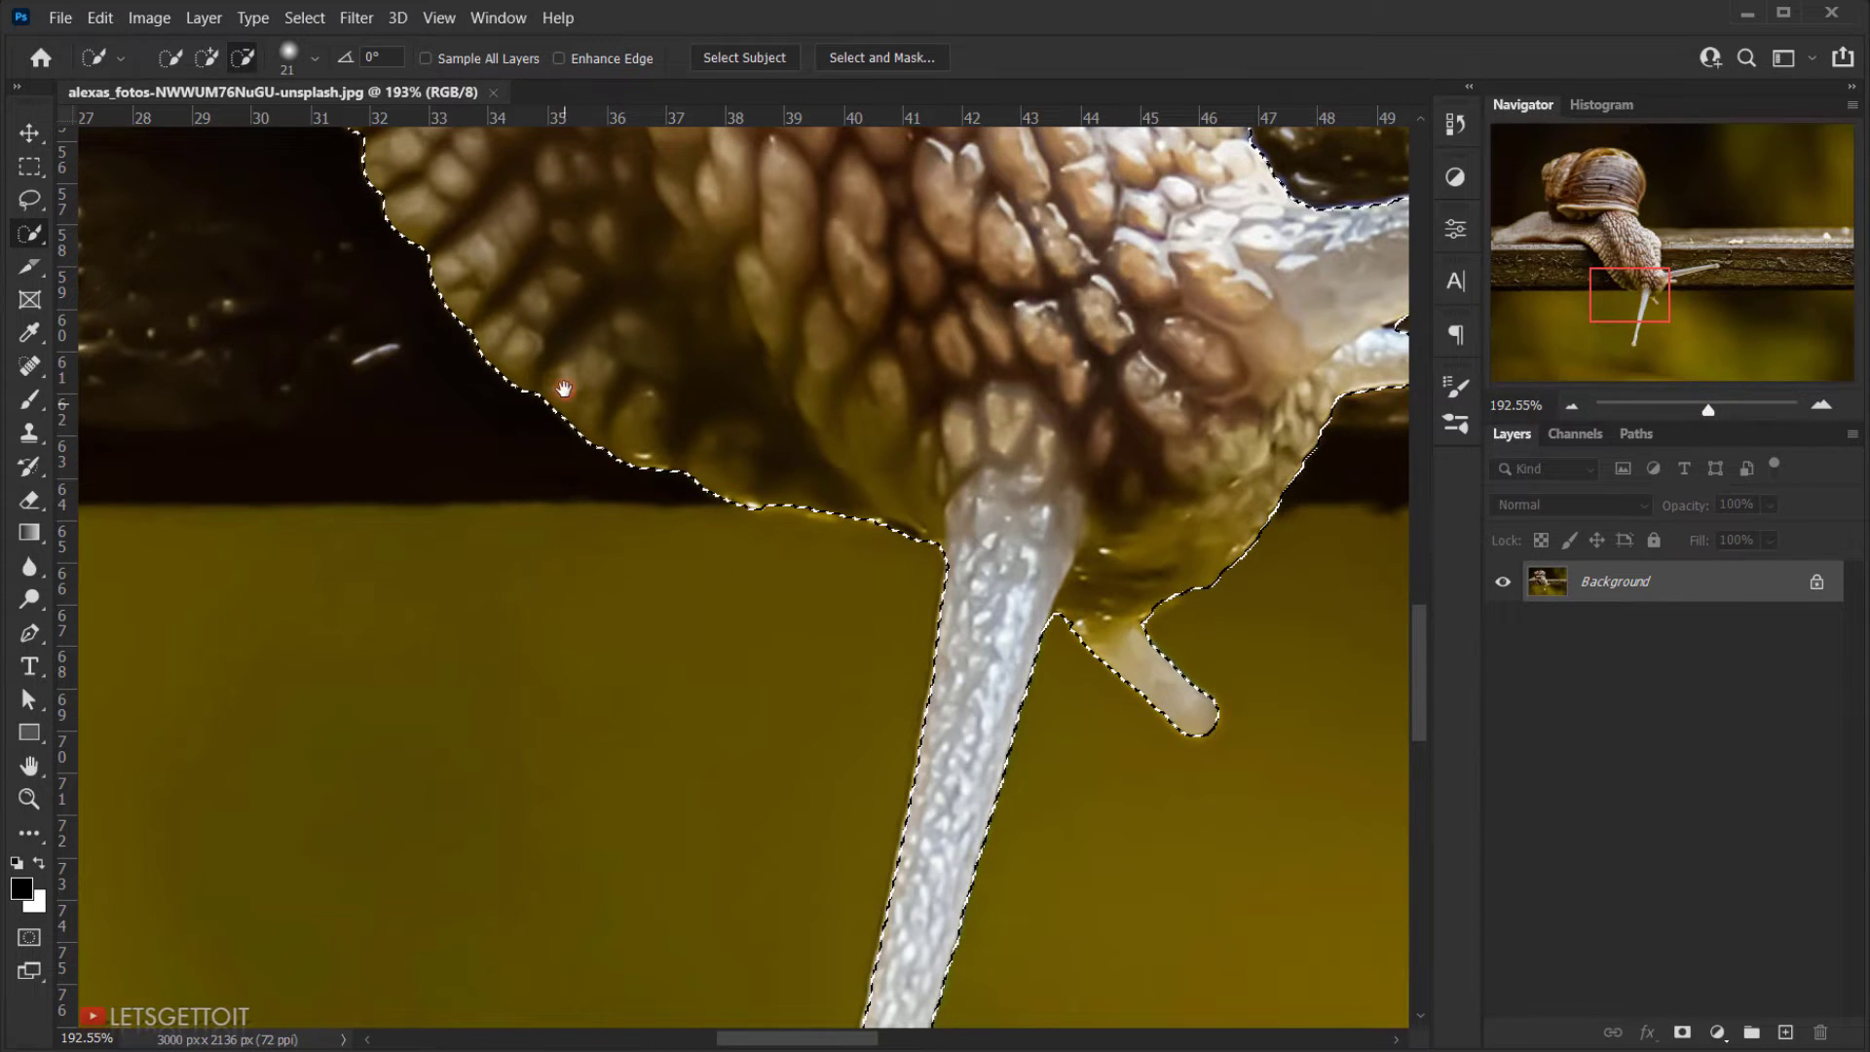
Step: Subtract the stray patch of wood beneath the snail's body from the selection
{"action": "left_click_drag", "start_coordinate": [195, 141], "coordinate": [658, 770]}
{"action": "left_click_drag", "start_coordinate": [429, 542], "coordinate": [1064, 413]}
{"action": "mouse_move", "coordinate": [831, 424]}
{"action": "left_mouse_down"}
{"action": "mouse_move", "coordinate": [743, 408]}
{"action": "mouse_move", "coordinate": [874, 425]}
{"action": "mouse_move", "coordinate": [790, 409]}
{"action": "mouse_move", "coordinate": [847, 404]}
{"action": "mouse_move", "coordinate": [713, 397]}
{"action": "left_mouse_up"}
{"action": "key", "text": "ctrl+z"}
Step: Refine the snail selection in Select and Mask with Smooth 7 and a preview opacity of 88%, and apply it
{"action": "scroll", "coordinate": [718, 500], "scroll_direction": "down", "scroll_amount": 10}
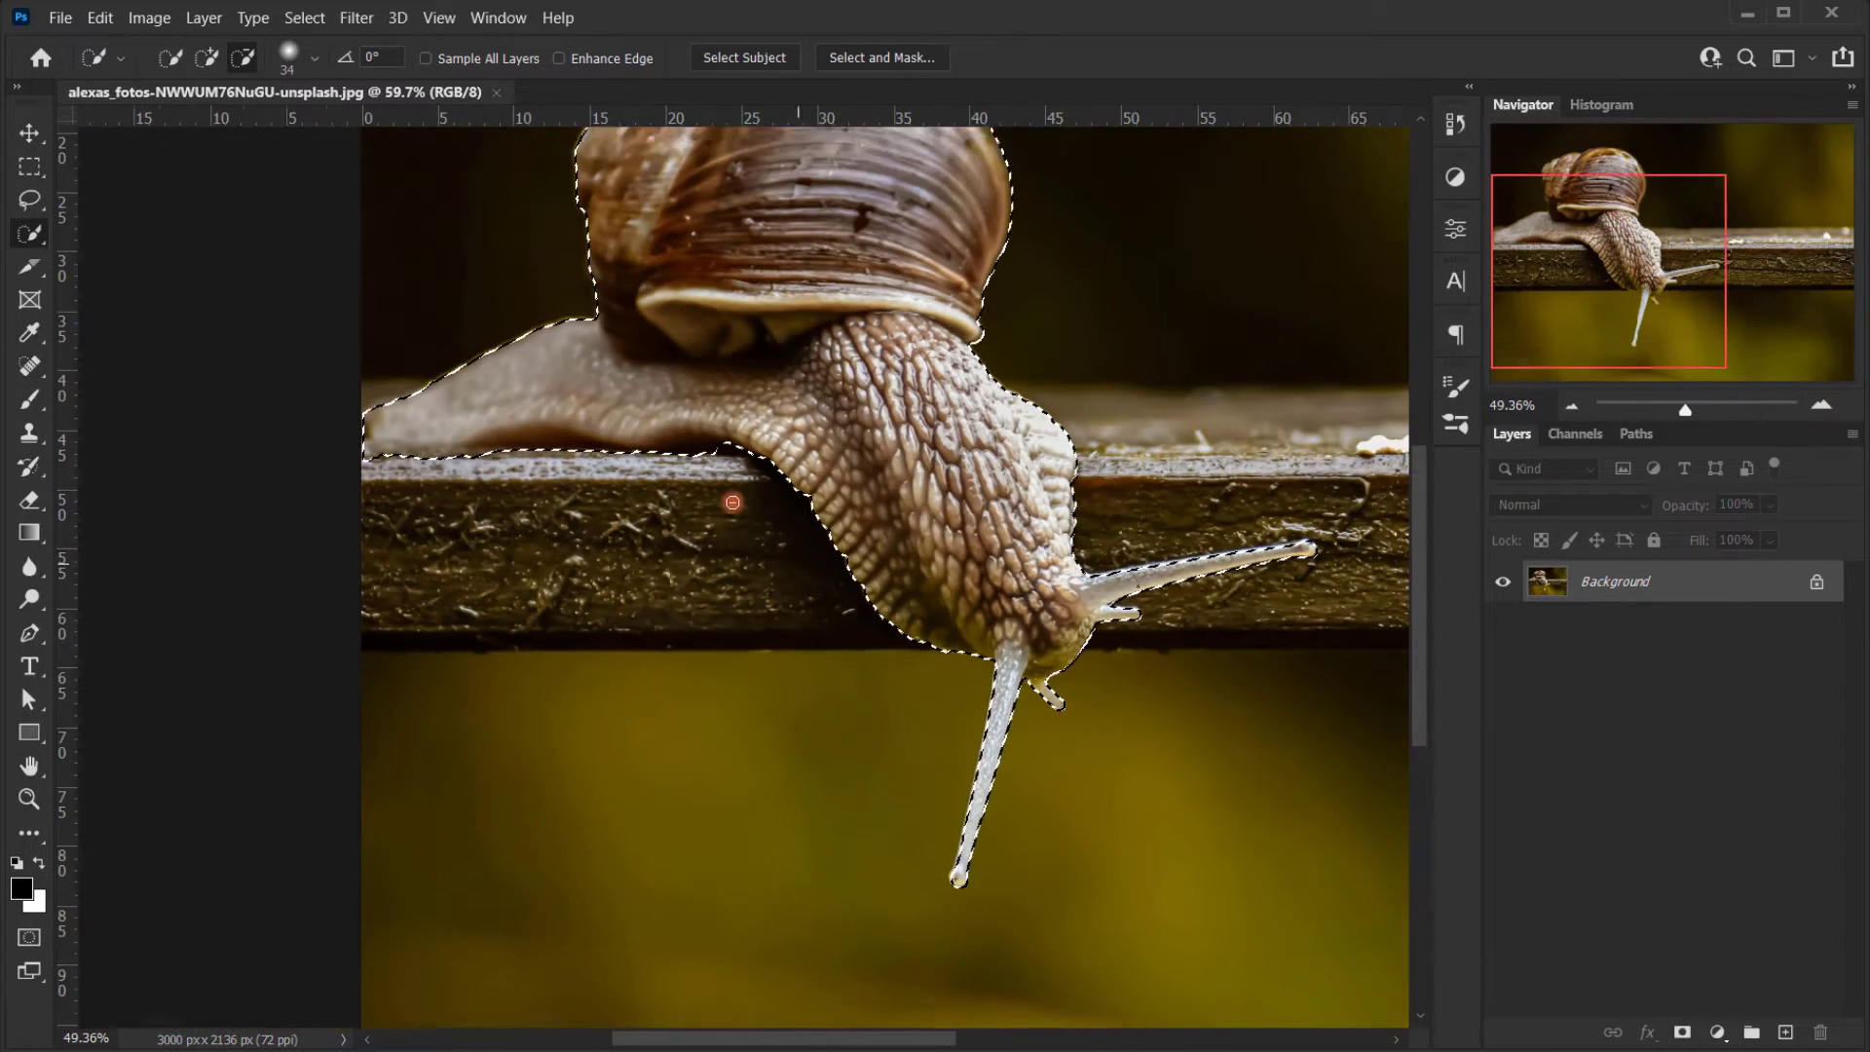
{"action": "left_click_drag", "start_coordinate": [983, 472], "coordinate": [828, 567]}
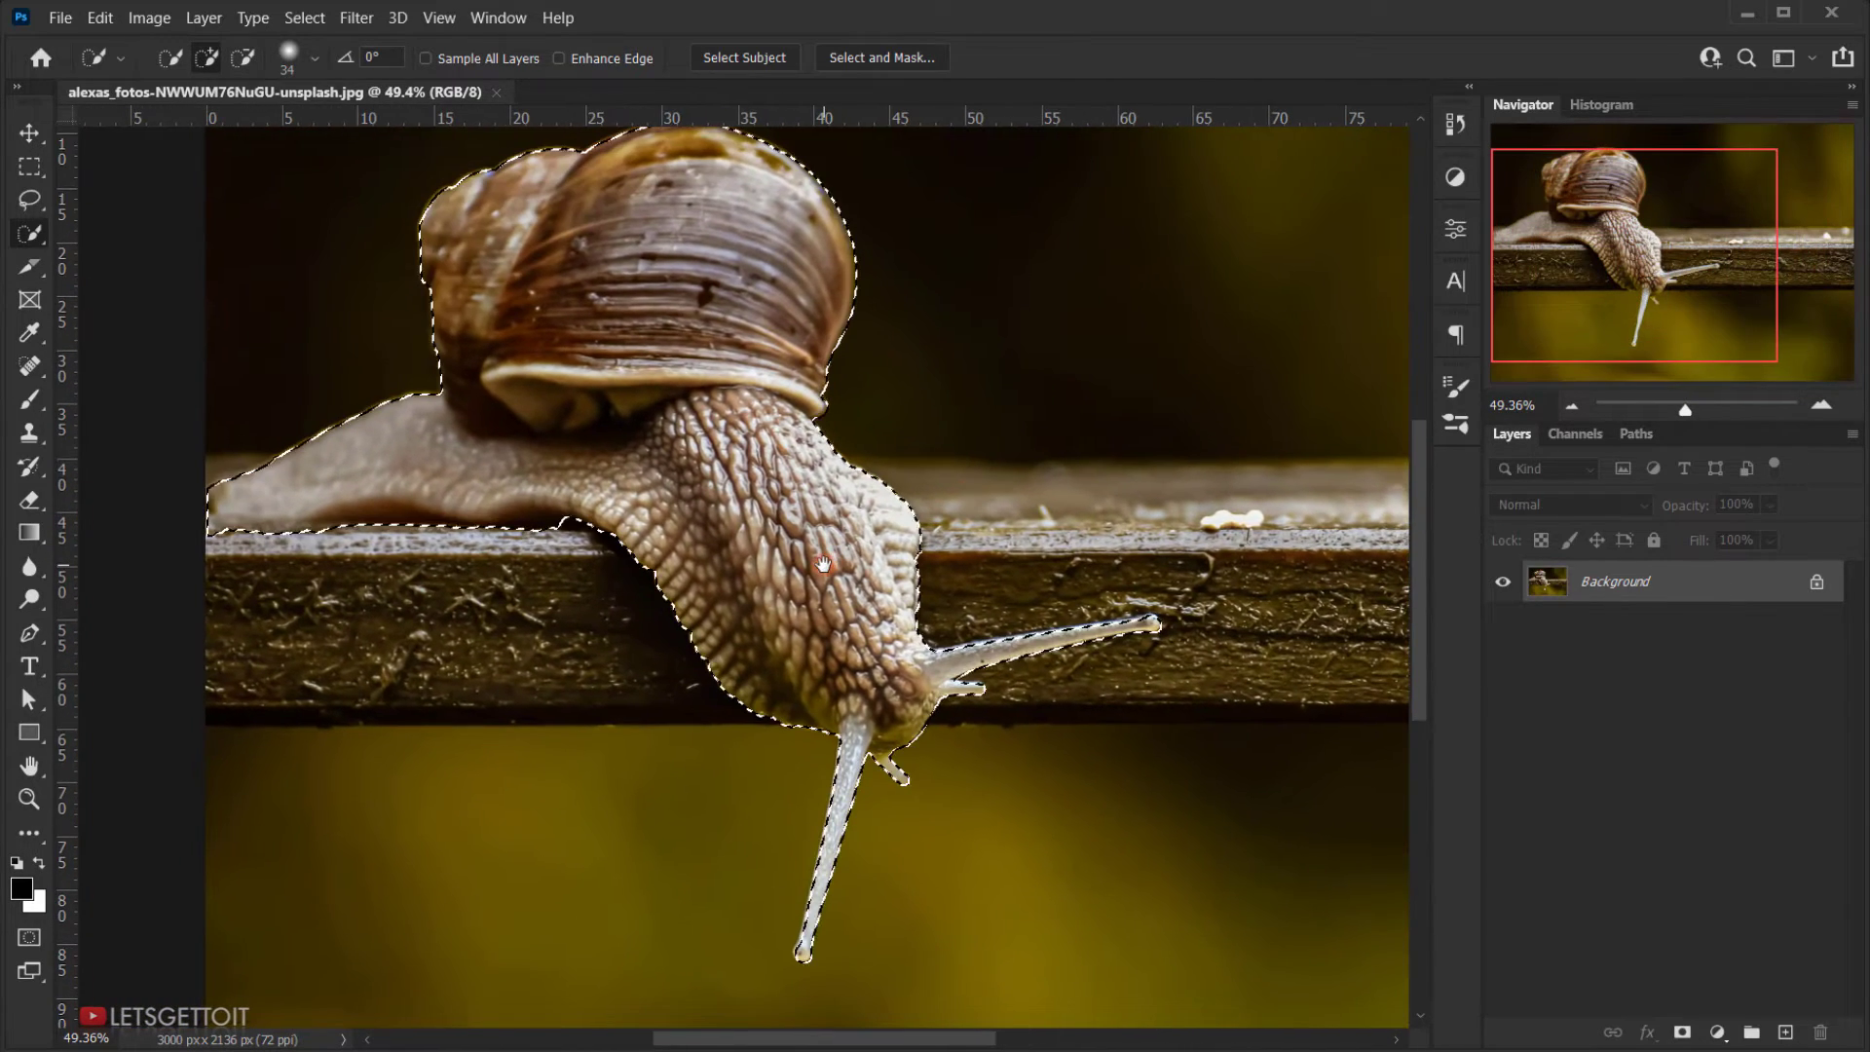
{"action": "left_click", "coordinate": [888, 56]}
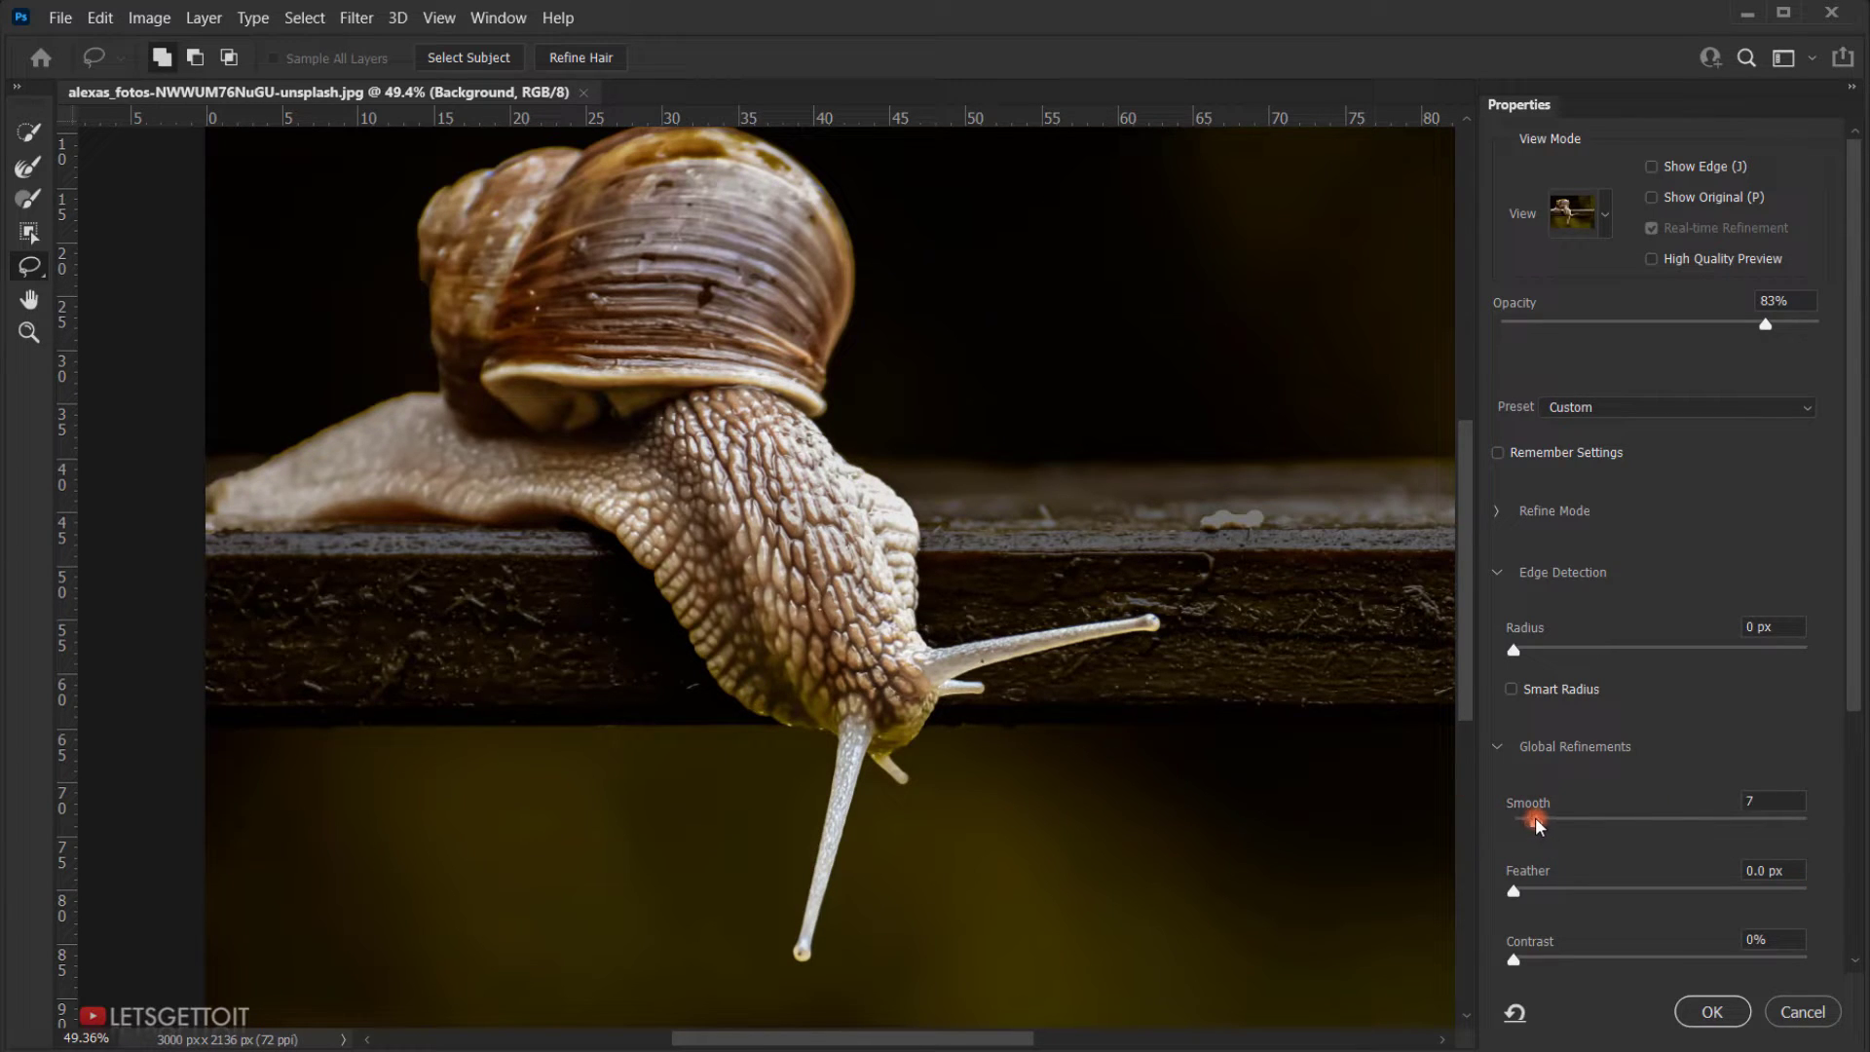
{"action": "left_click", "coordinate": [1782, 799]}
{"action": "left_click_drag", "start_coordinate": [1767, 324], "coordinate": [1782, 325]}
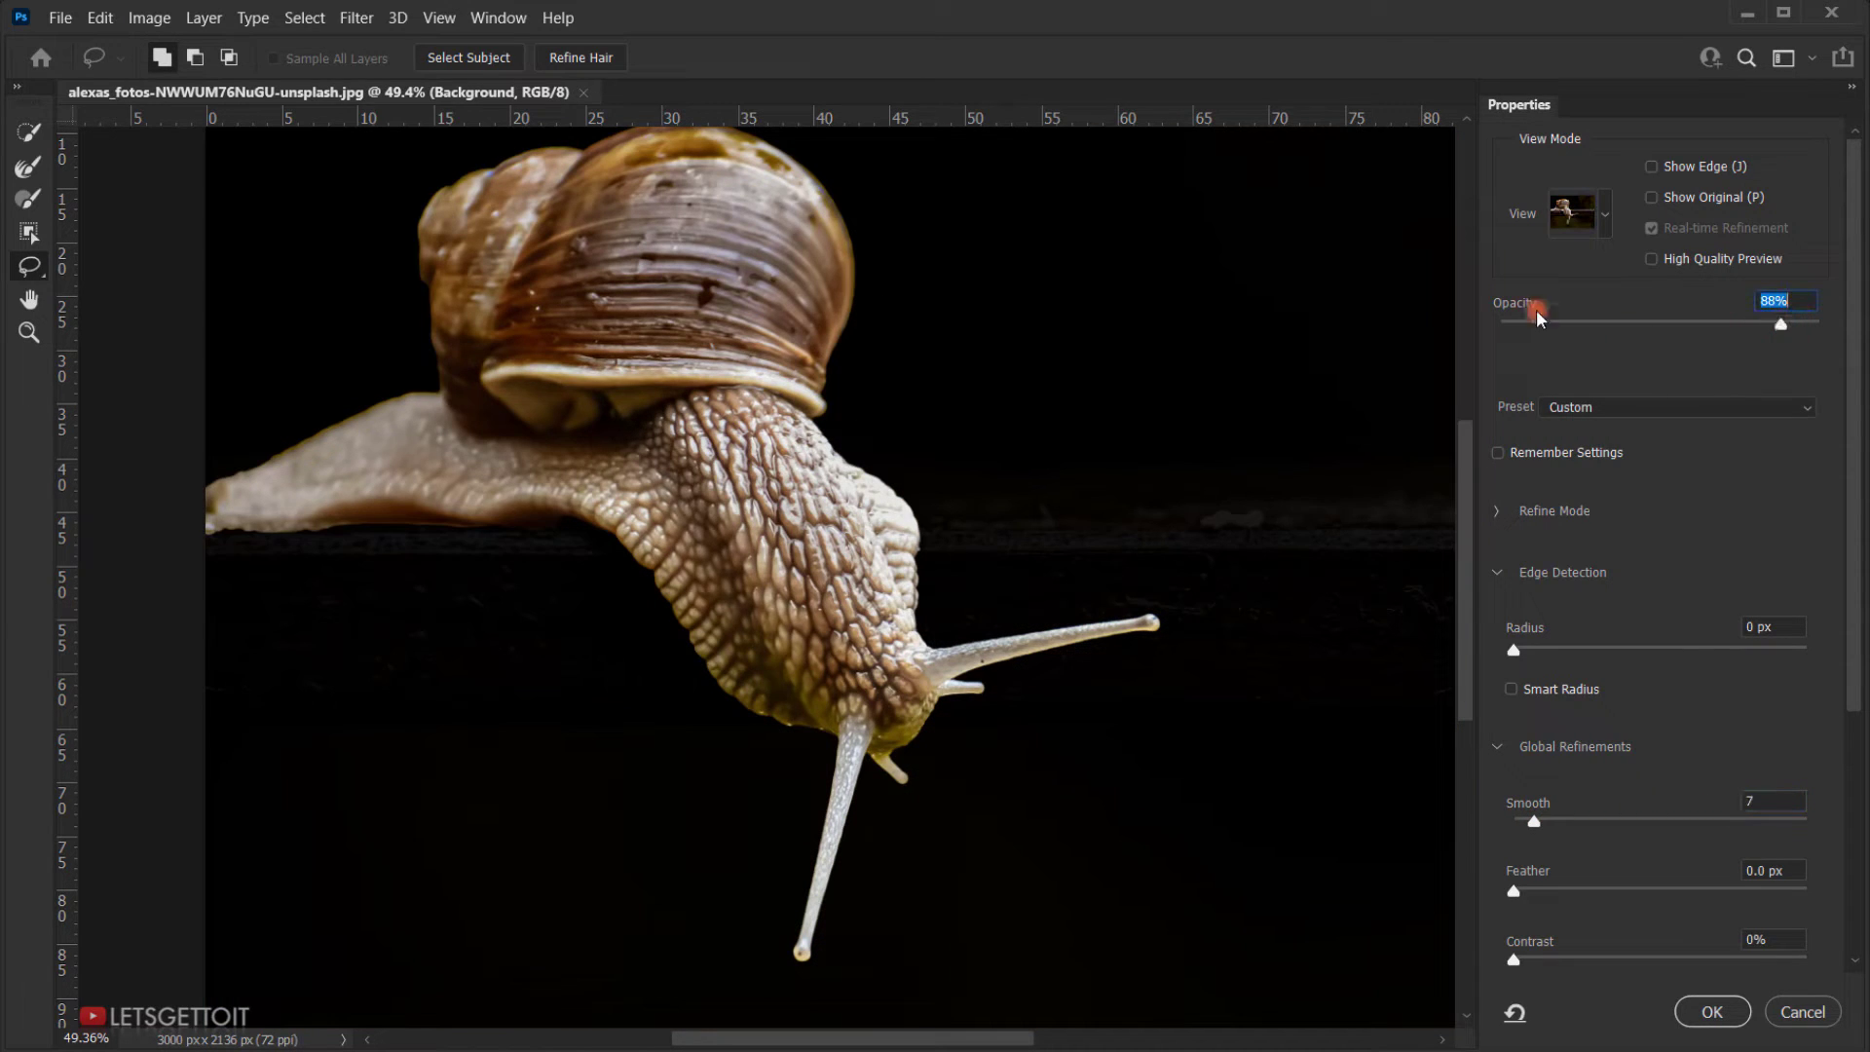
{"action": "left_click", "coordinate": [1711, 1009]}
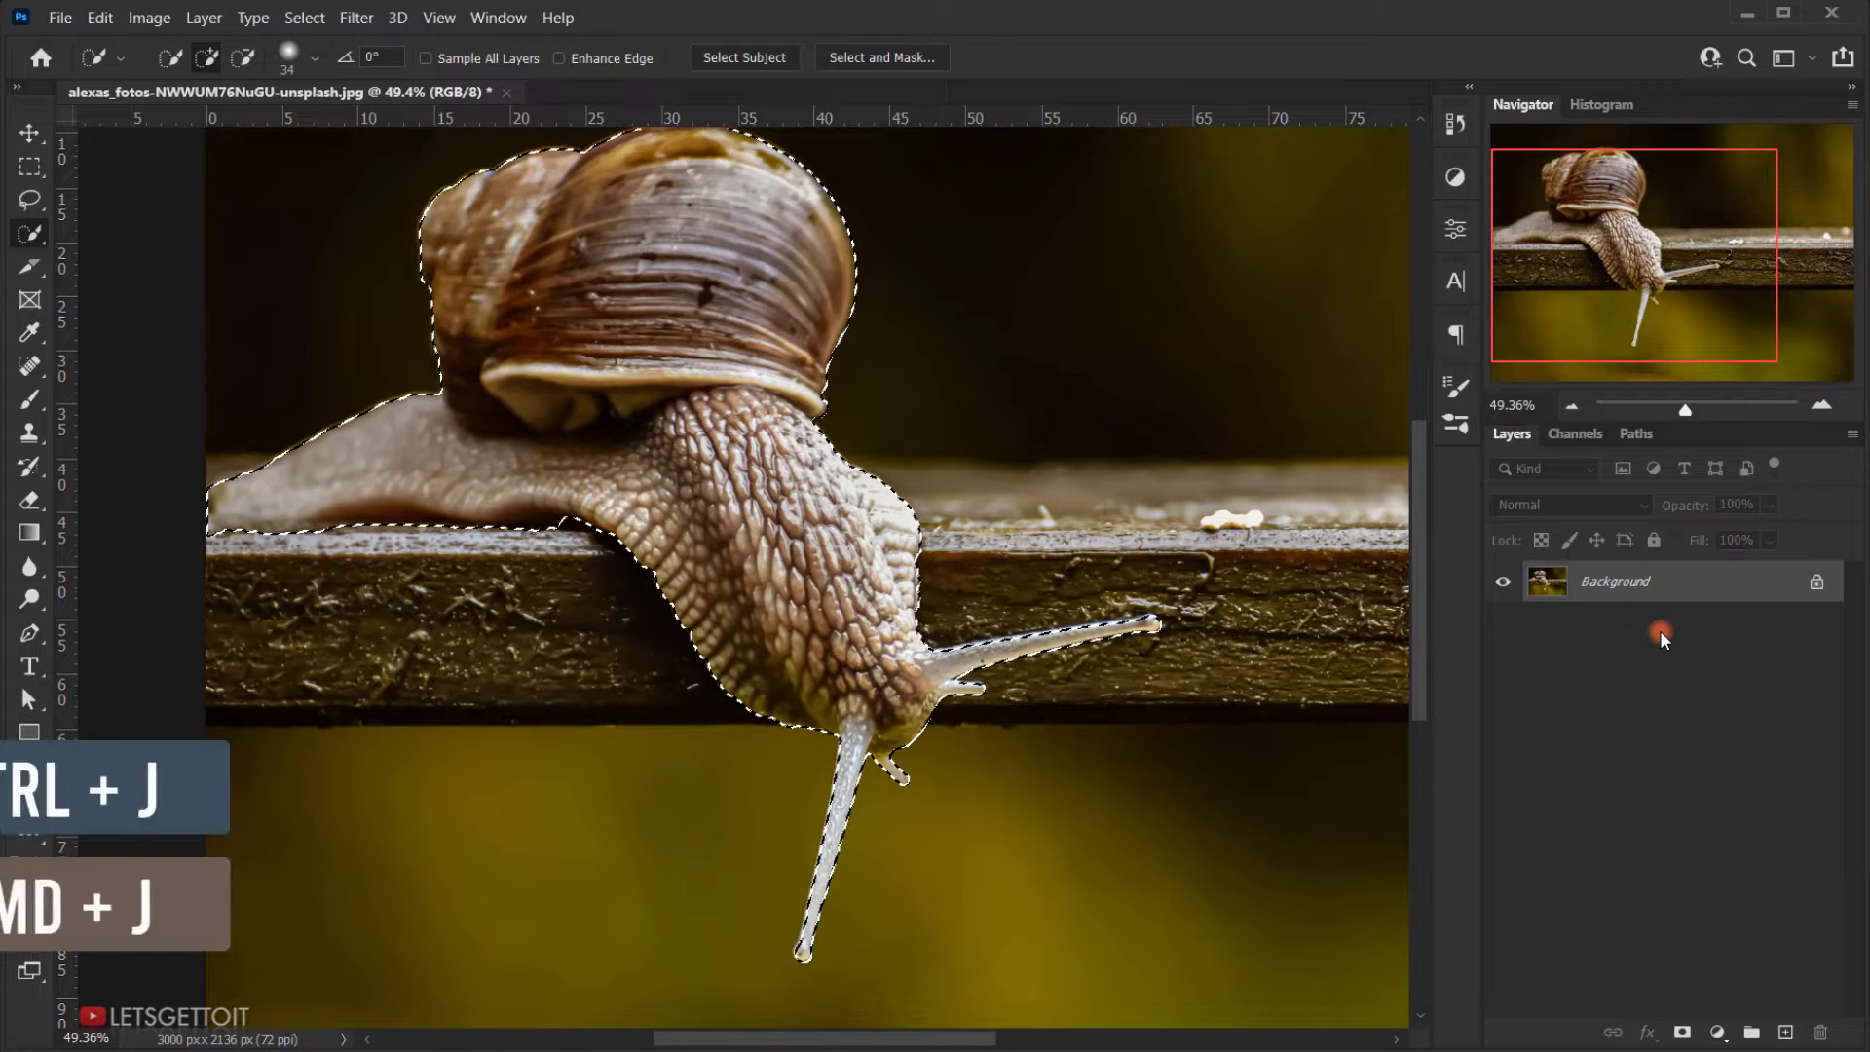
Step: Copy the selected snail to a new layer named Snail and hide the Background layer
{"action": "key", "text": "ctrl+j"}
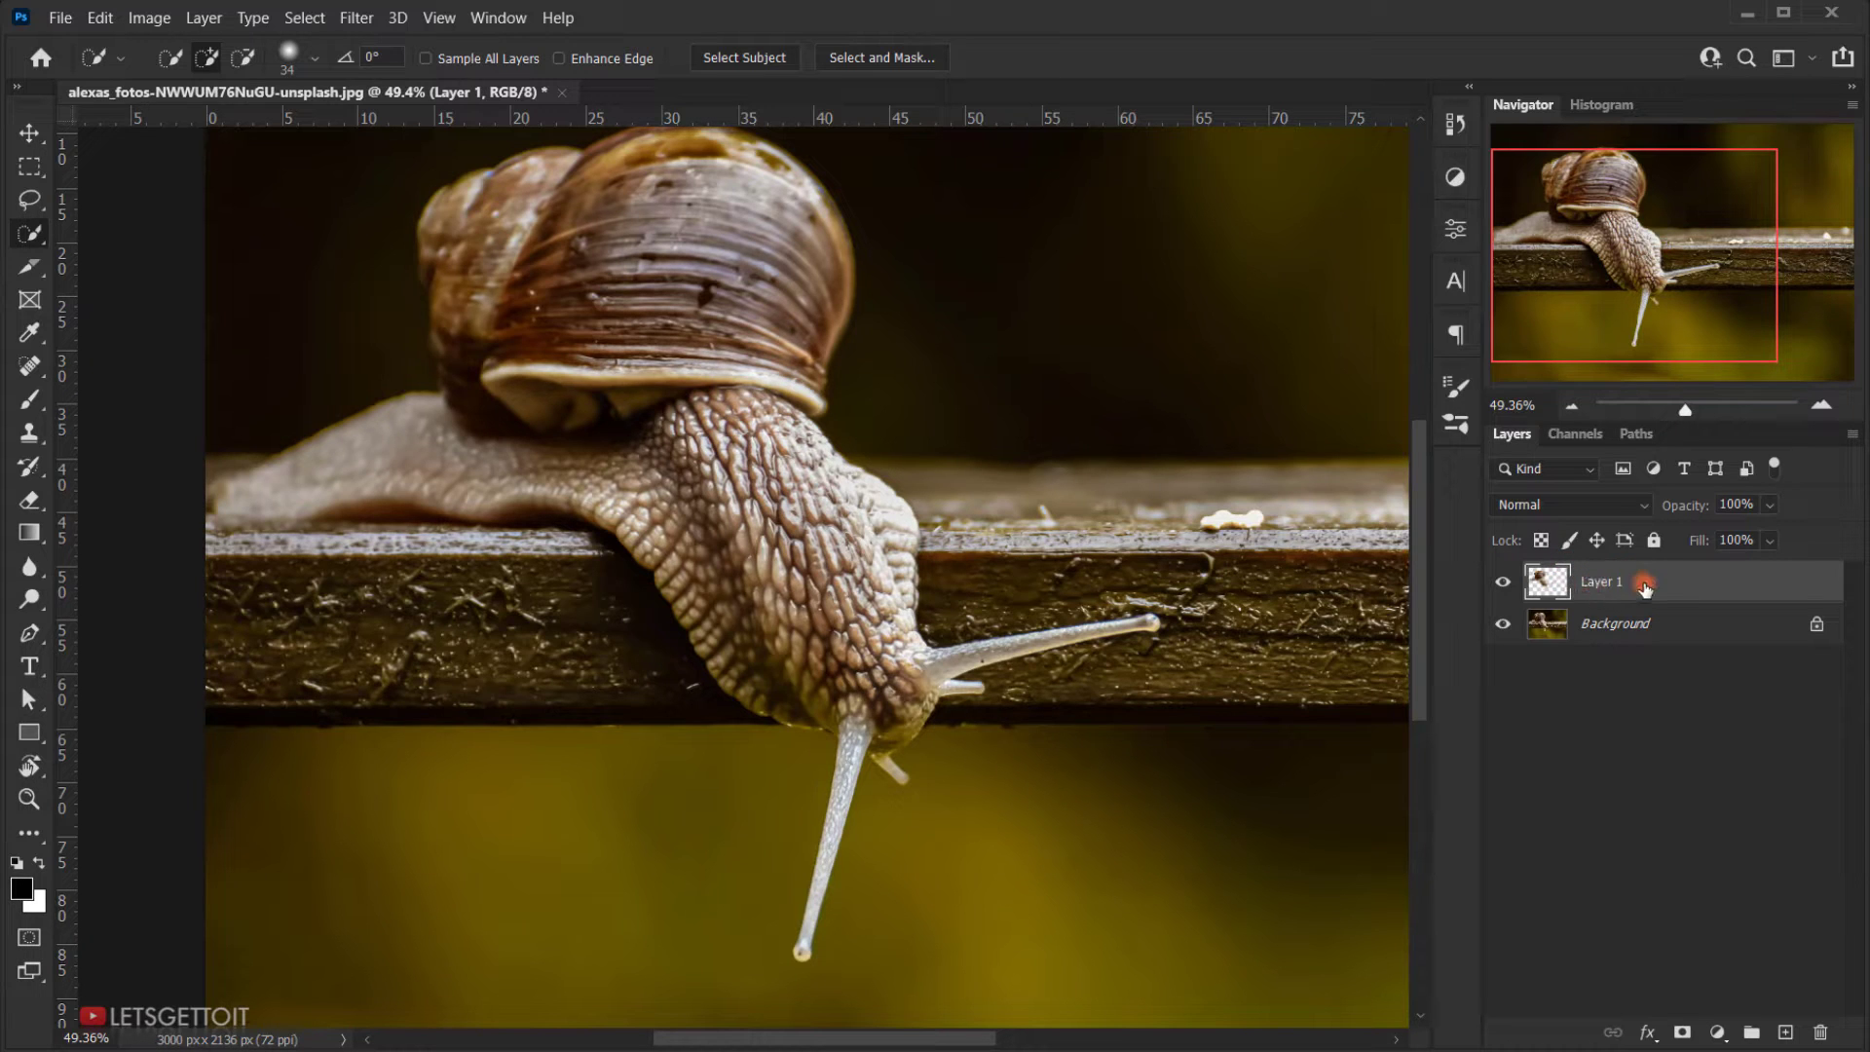
{"action": "double_click", "coordinate": [1605, 585]}
{"action": "type", "text": "Snail"}
{"action": "key", "text": "Return"}
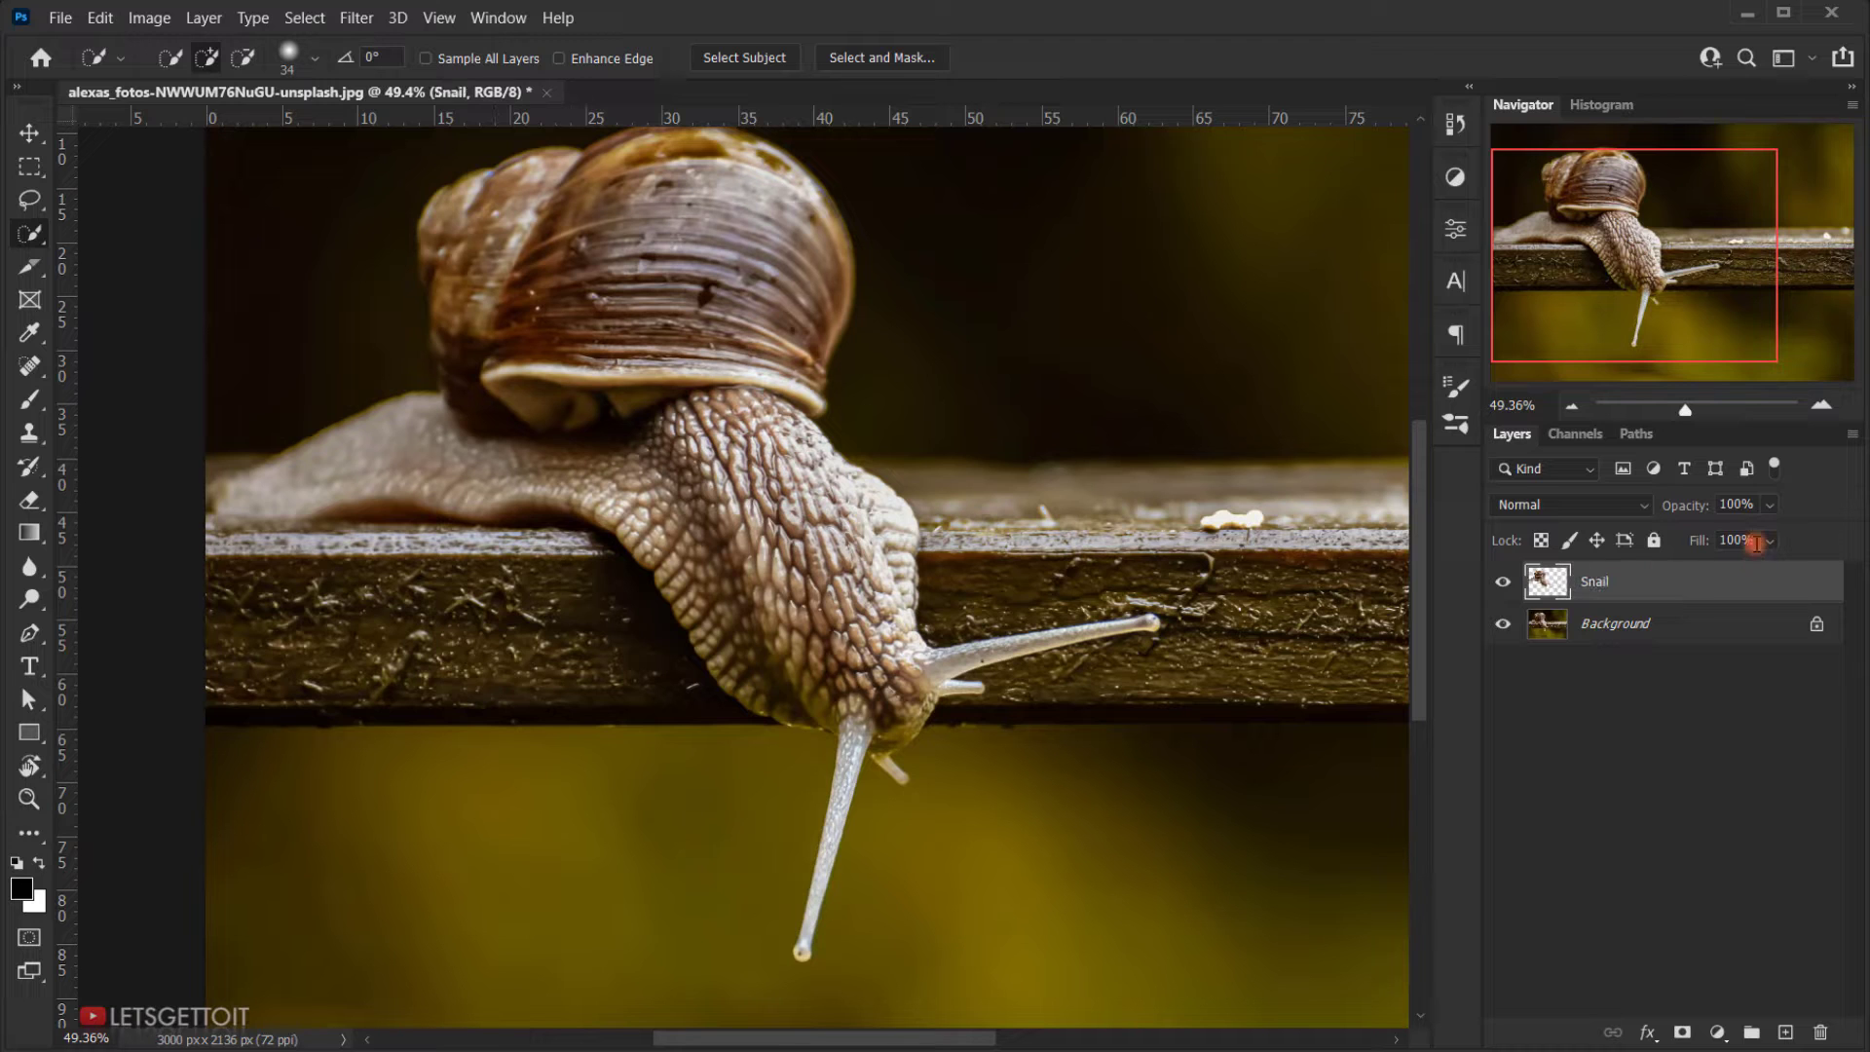
{"action": "left_click", "coordinate": [1516, 627]}
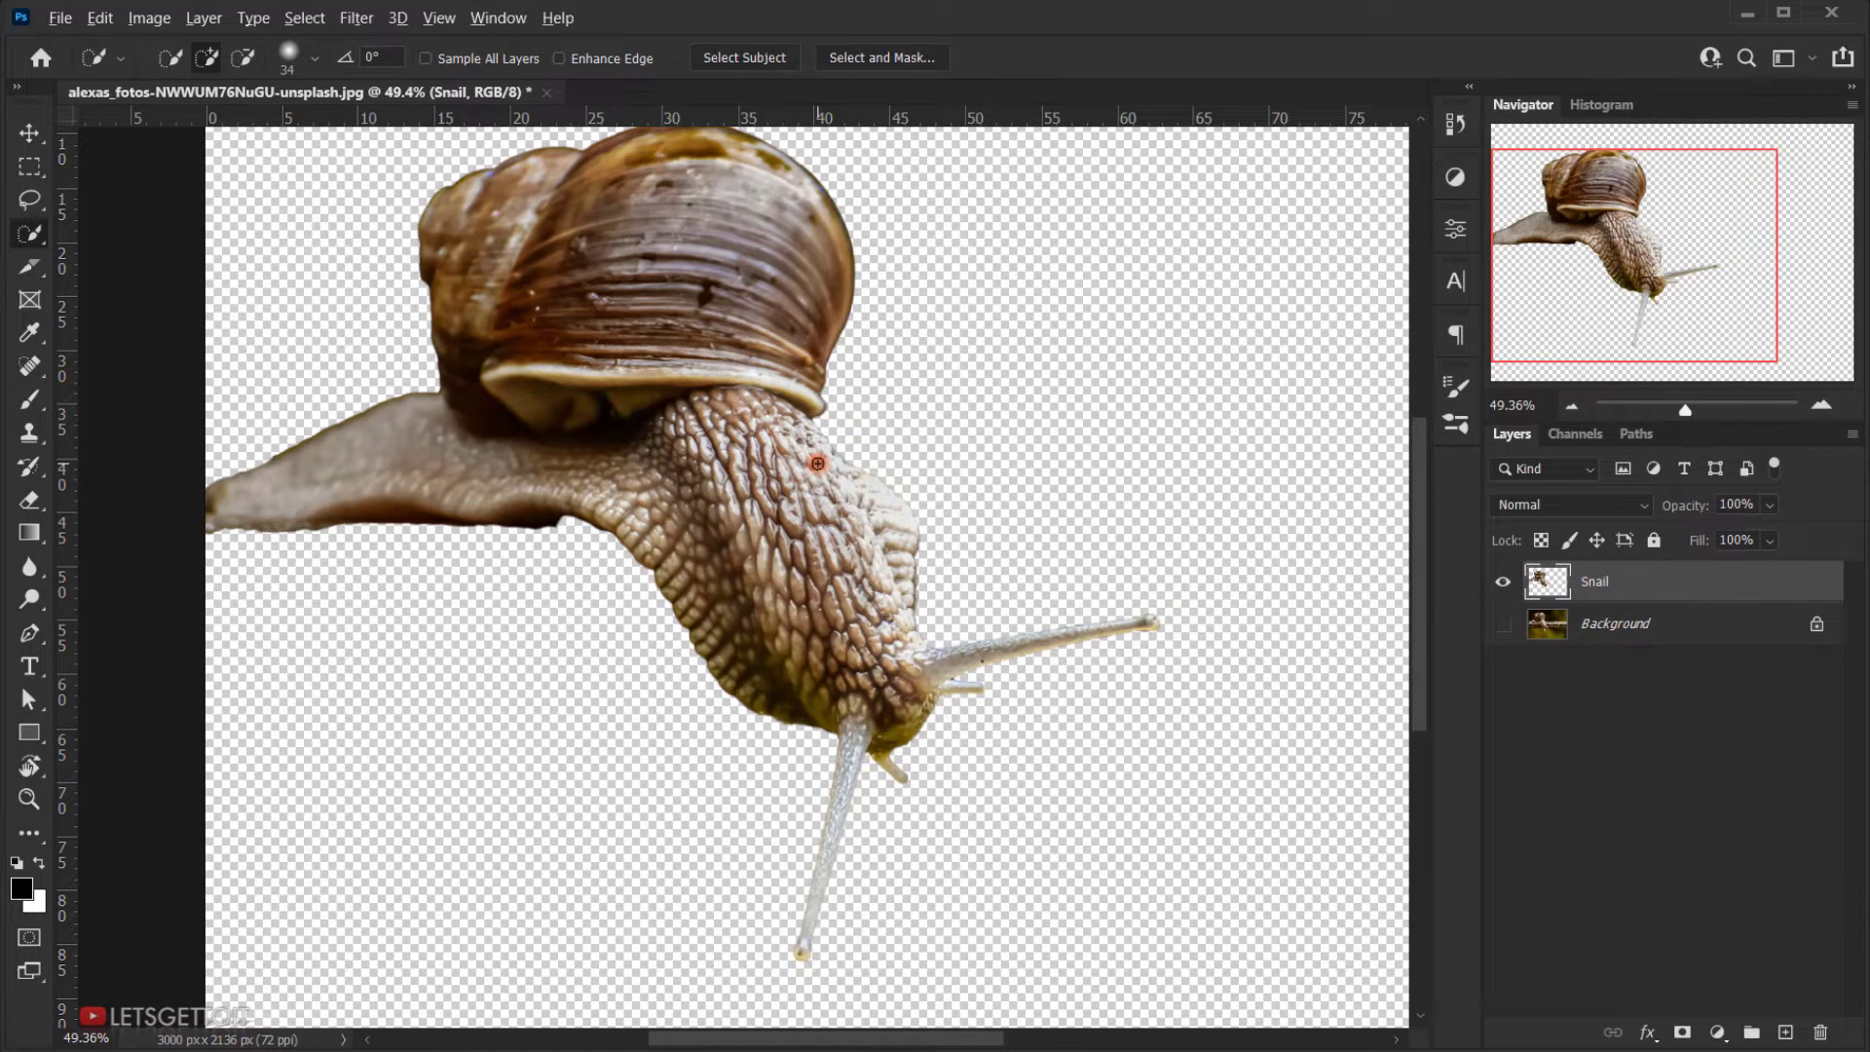
Step: Start a Pen tool path curving around the base of the lower long tentacle where it meets the head
{"action": "scroll", "coordinate": [817, 463], "scroll_direction": "down", "scroll_amount": 3}
{"action": "left_click", "coordinate": [18, 127]}
{"action": "scroll", "coordinate": [818, 633], "scroll_direction": "up", "scroll_amount": 7}
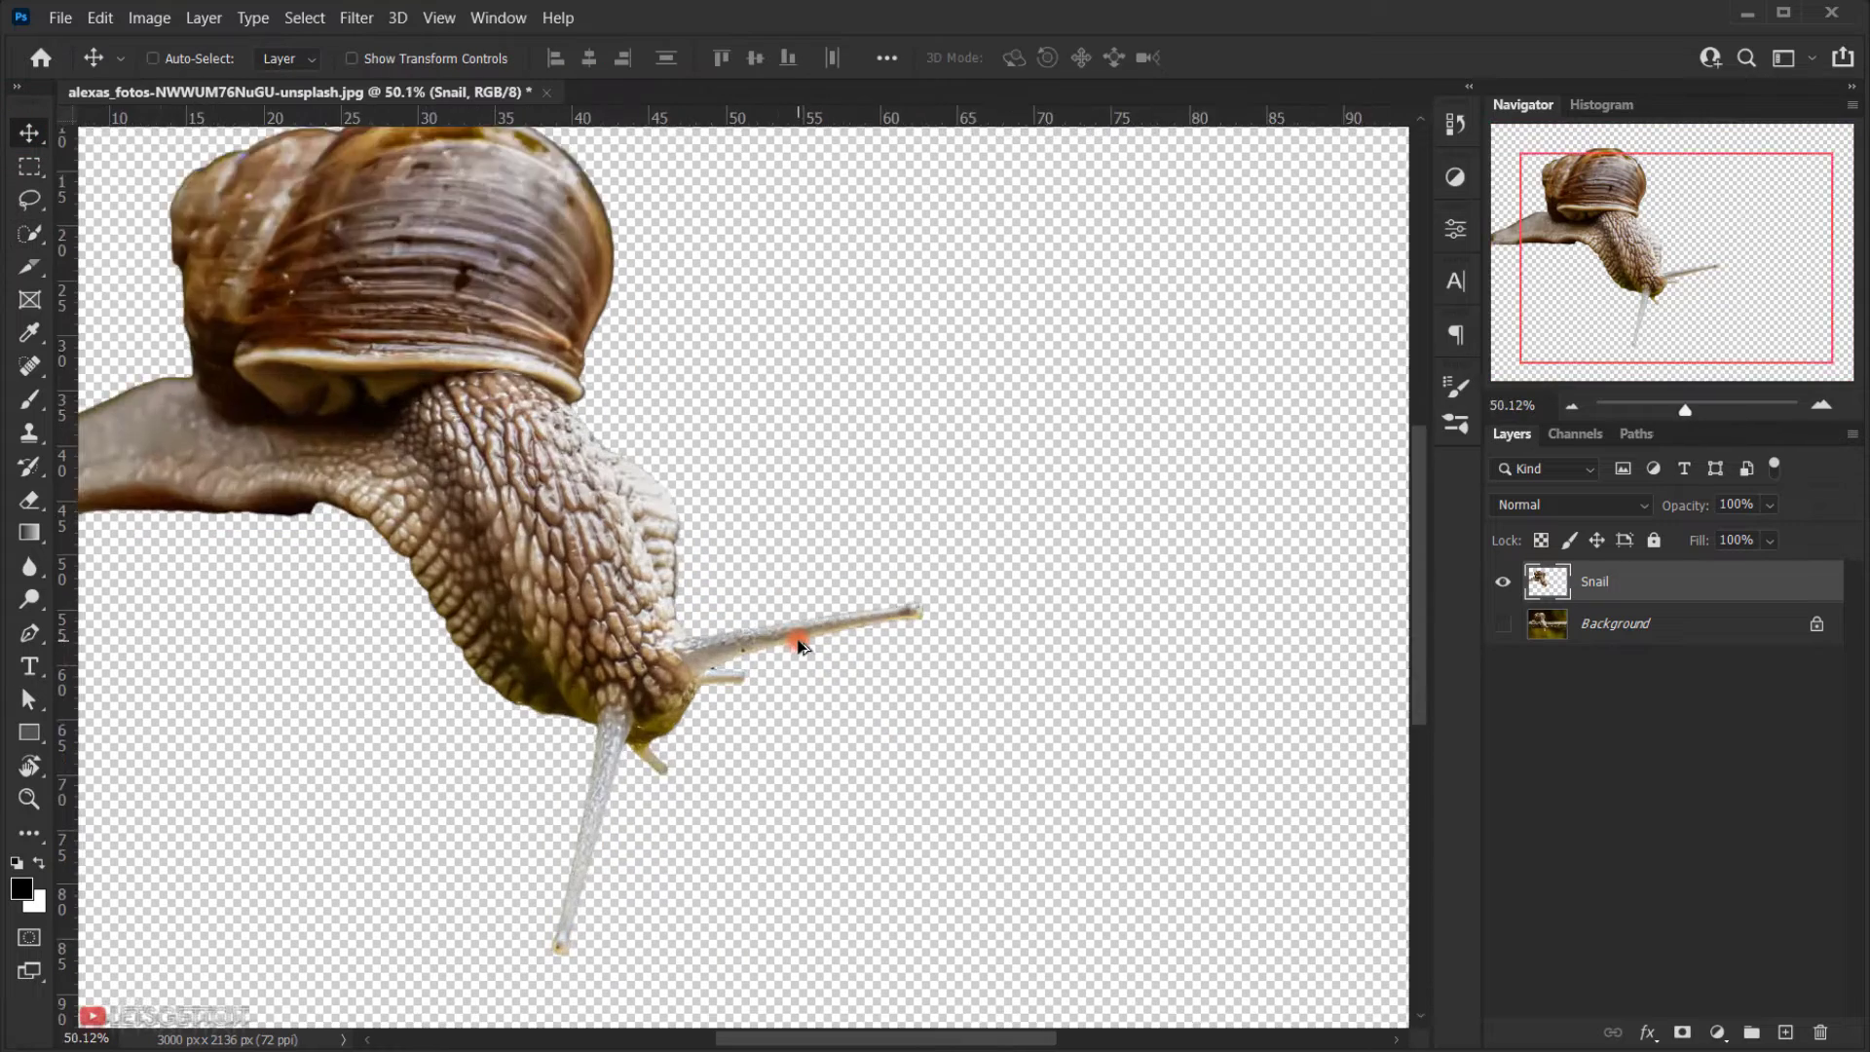
{"action": "left_click_drag", "start_coordinate": [631, 676], "coordinate": [806, 490]}
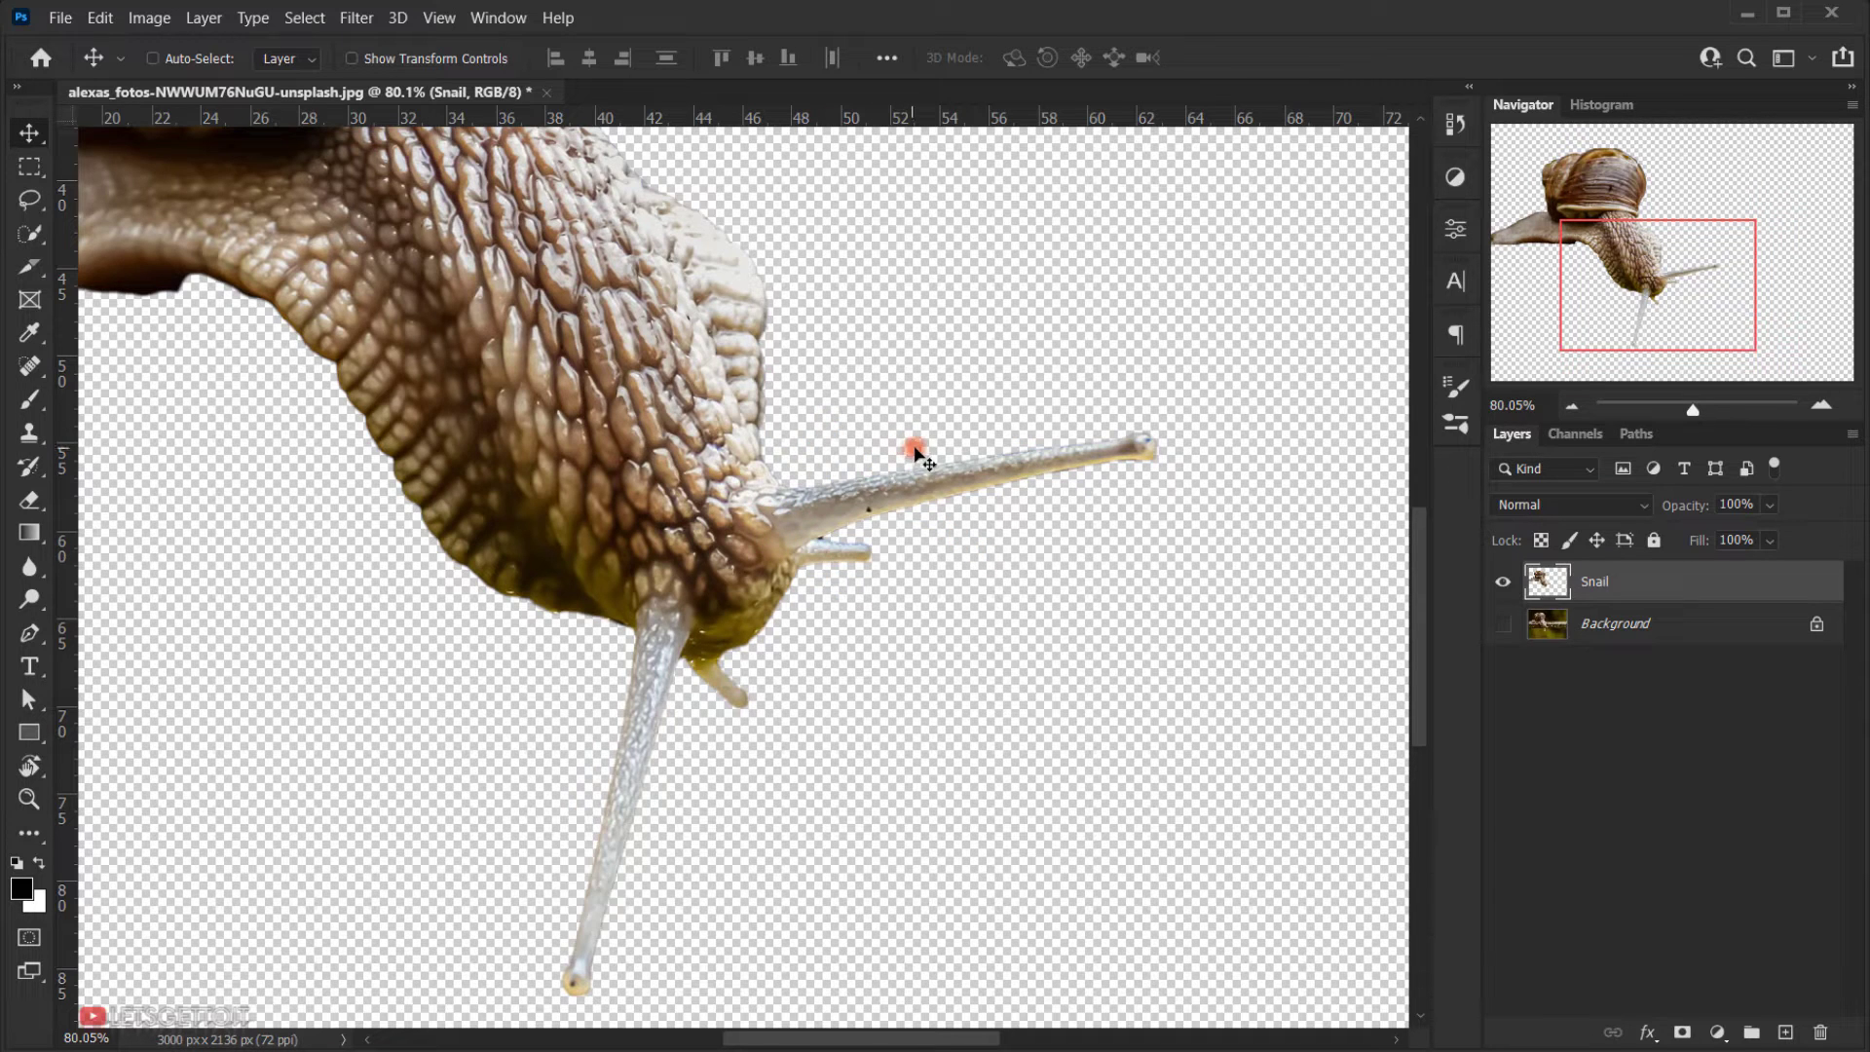
{"action": "scroll", "coordinate": [833, 536], "scroll_direction": "up", "scroll_amount": 6}
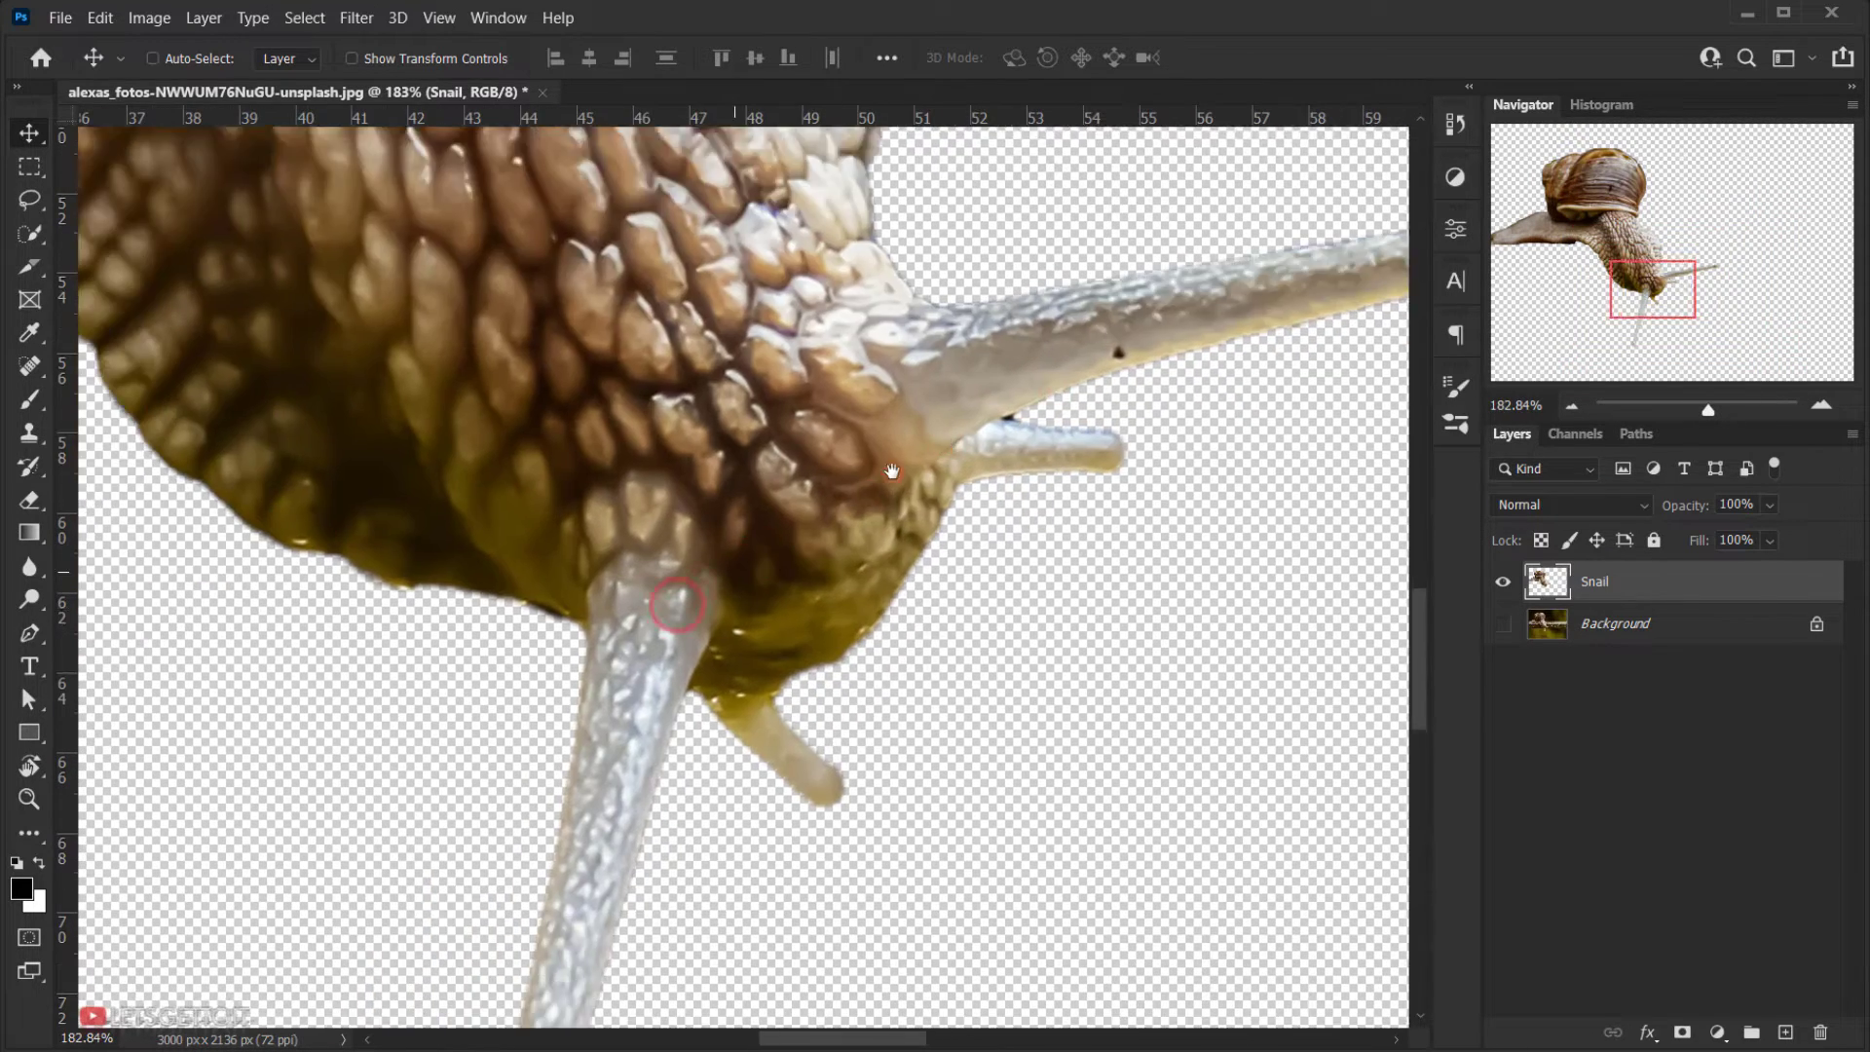
{"action": "mouse_move", "coordinate": [858, 468]}
{"action": "left_mouse_down"}
{"action": "mouse_move", "coordinate": [995, 401]}
{"action": "mouse_move", "coordinate": [887, 472]}
{"action": "left_mouse_up"}
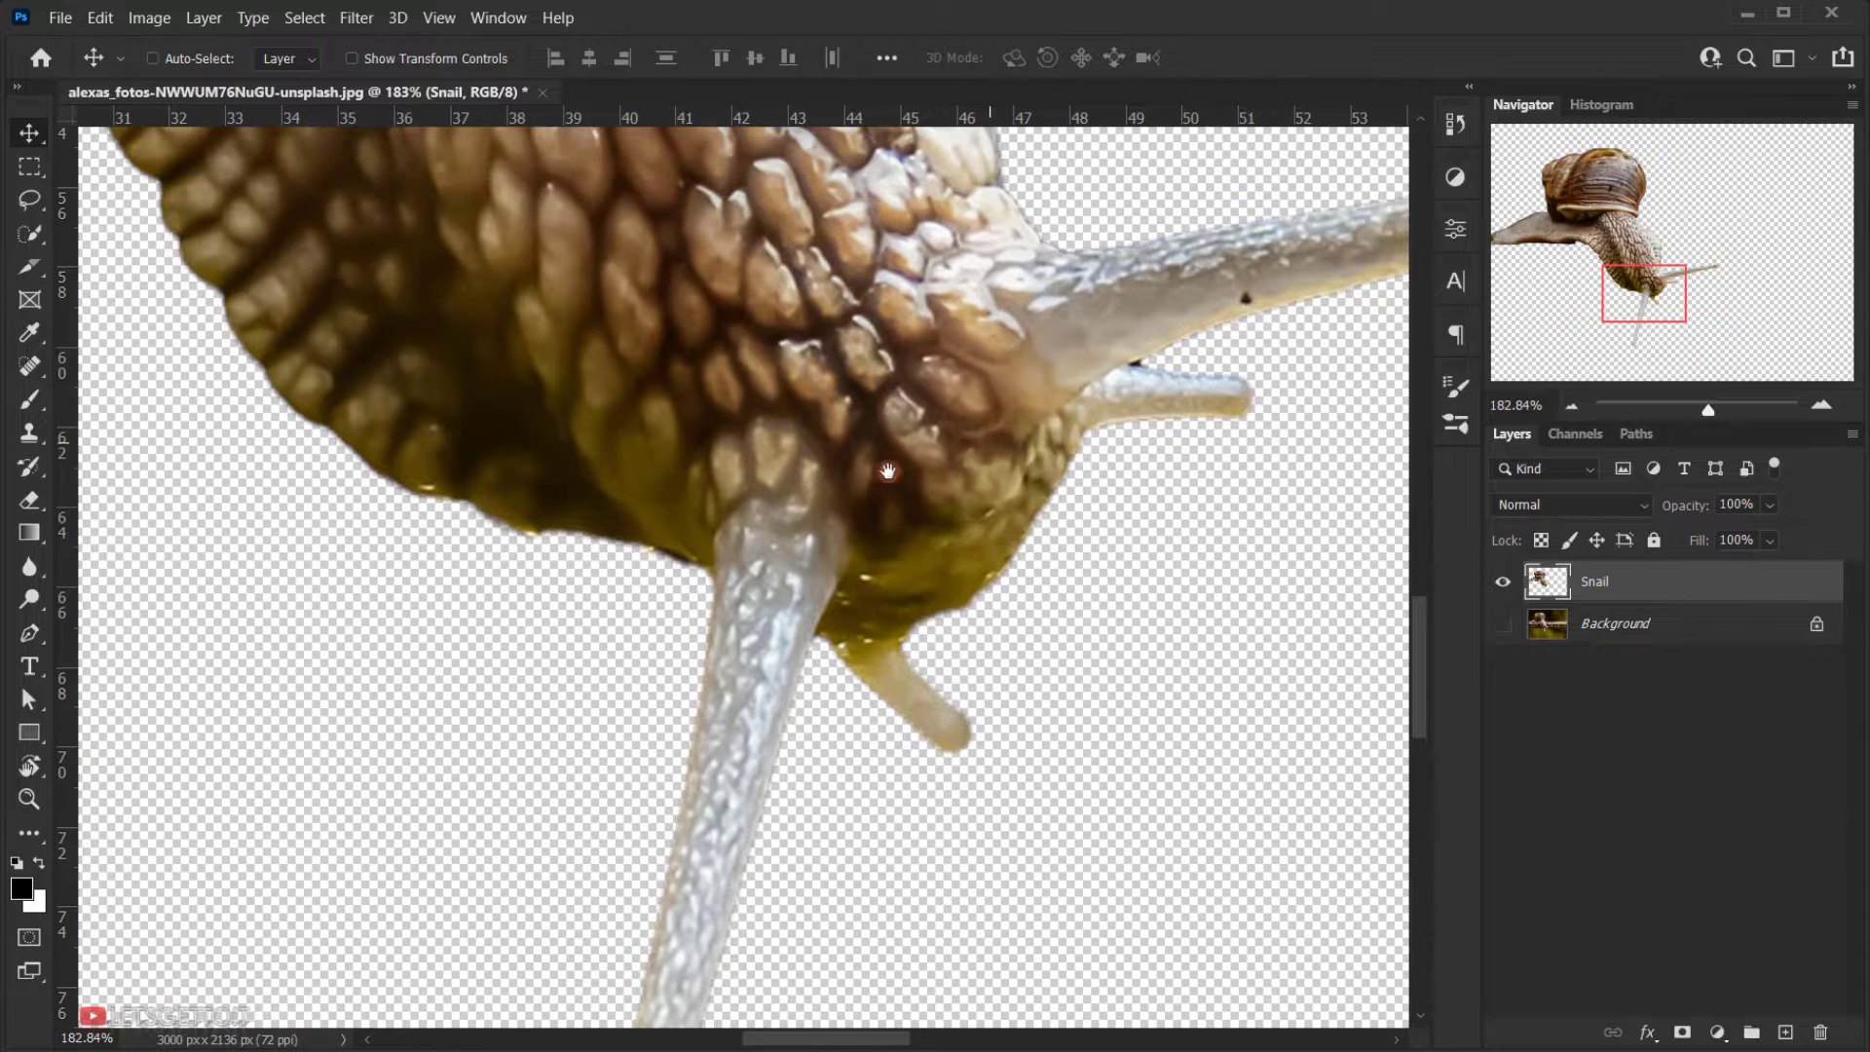
{"action": "left_click", "coordinate": [37, 630]}
{"action": "scroll", "coordinate": [755, 580], "scroll_direction": "up", "scroll_amount": 5}
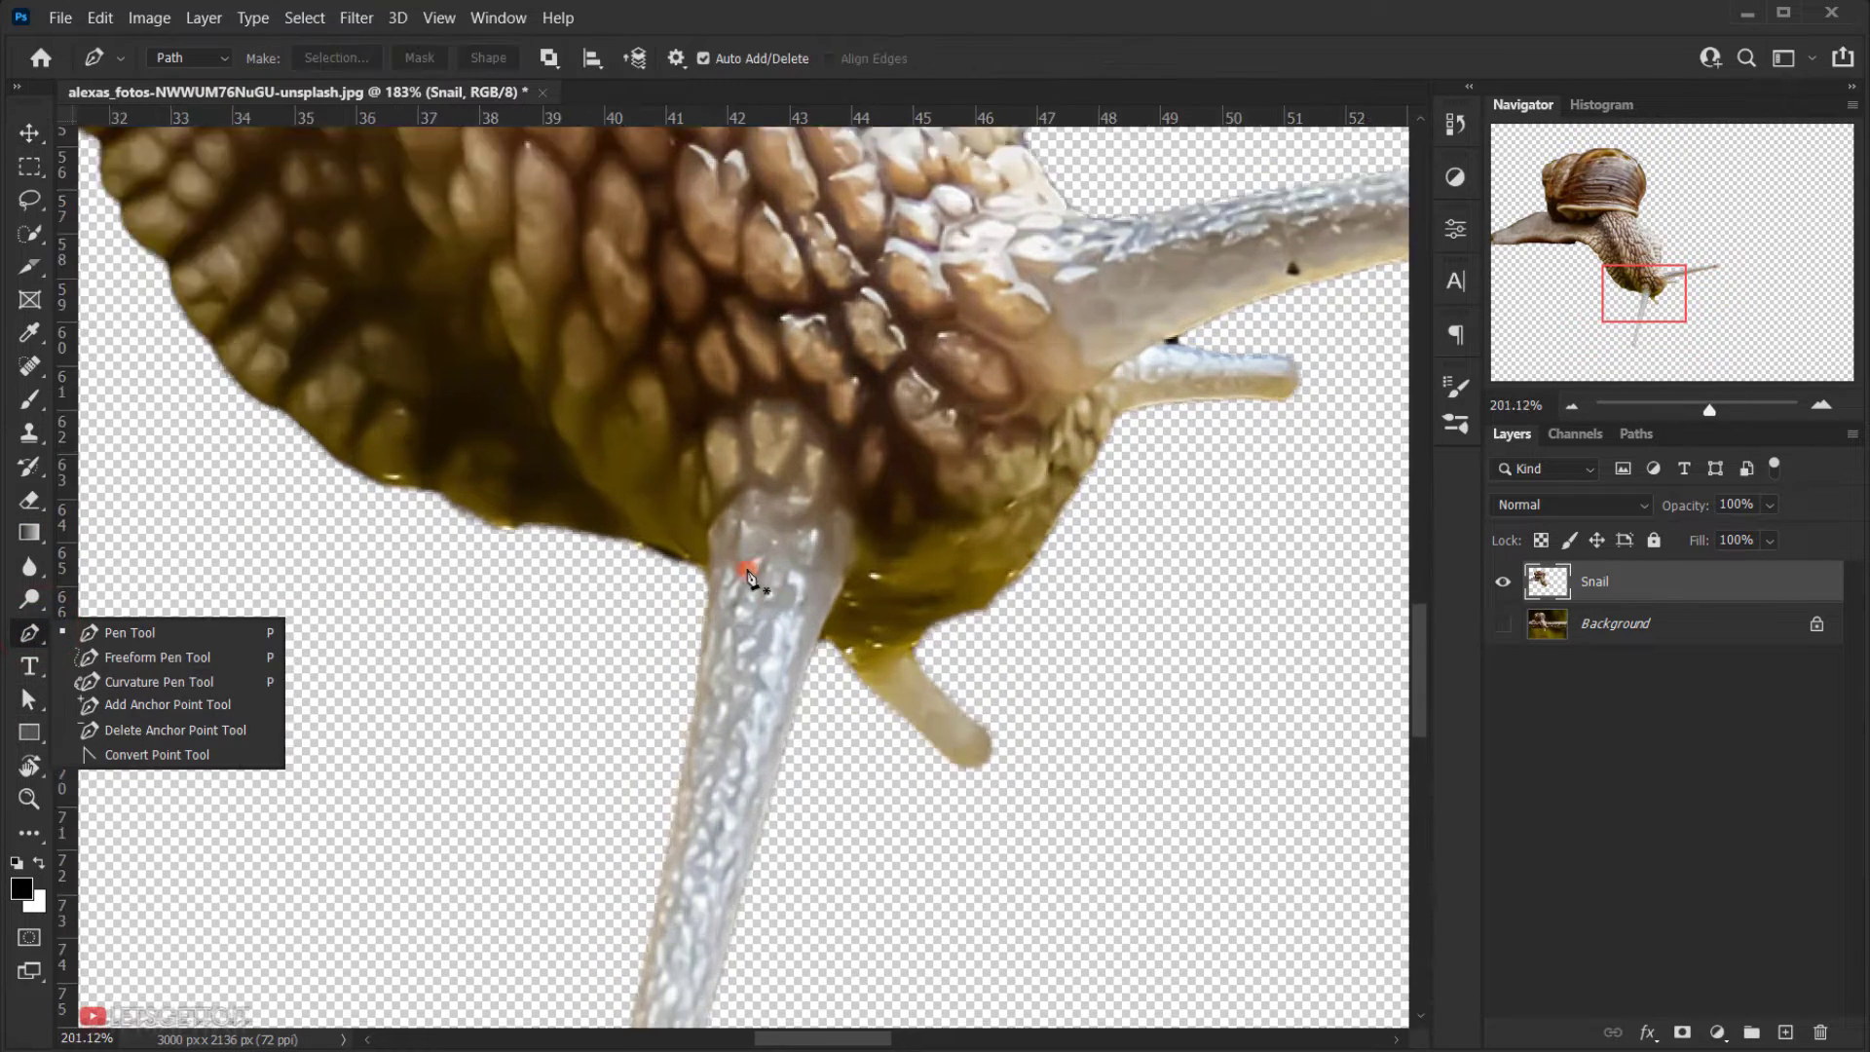
{"action": "left_click", "coordinate": [1204, 60]}
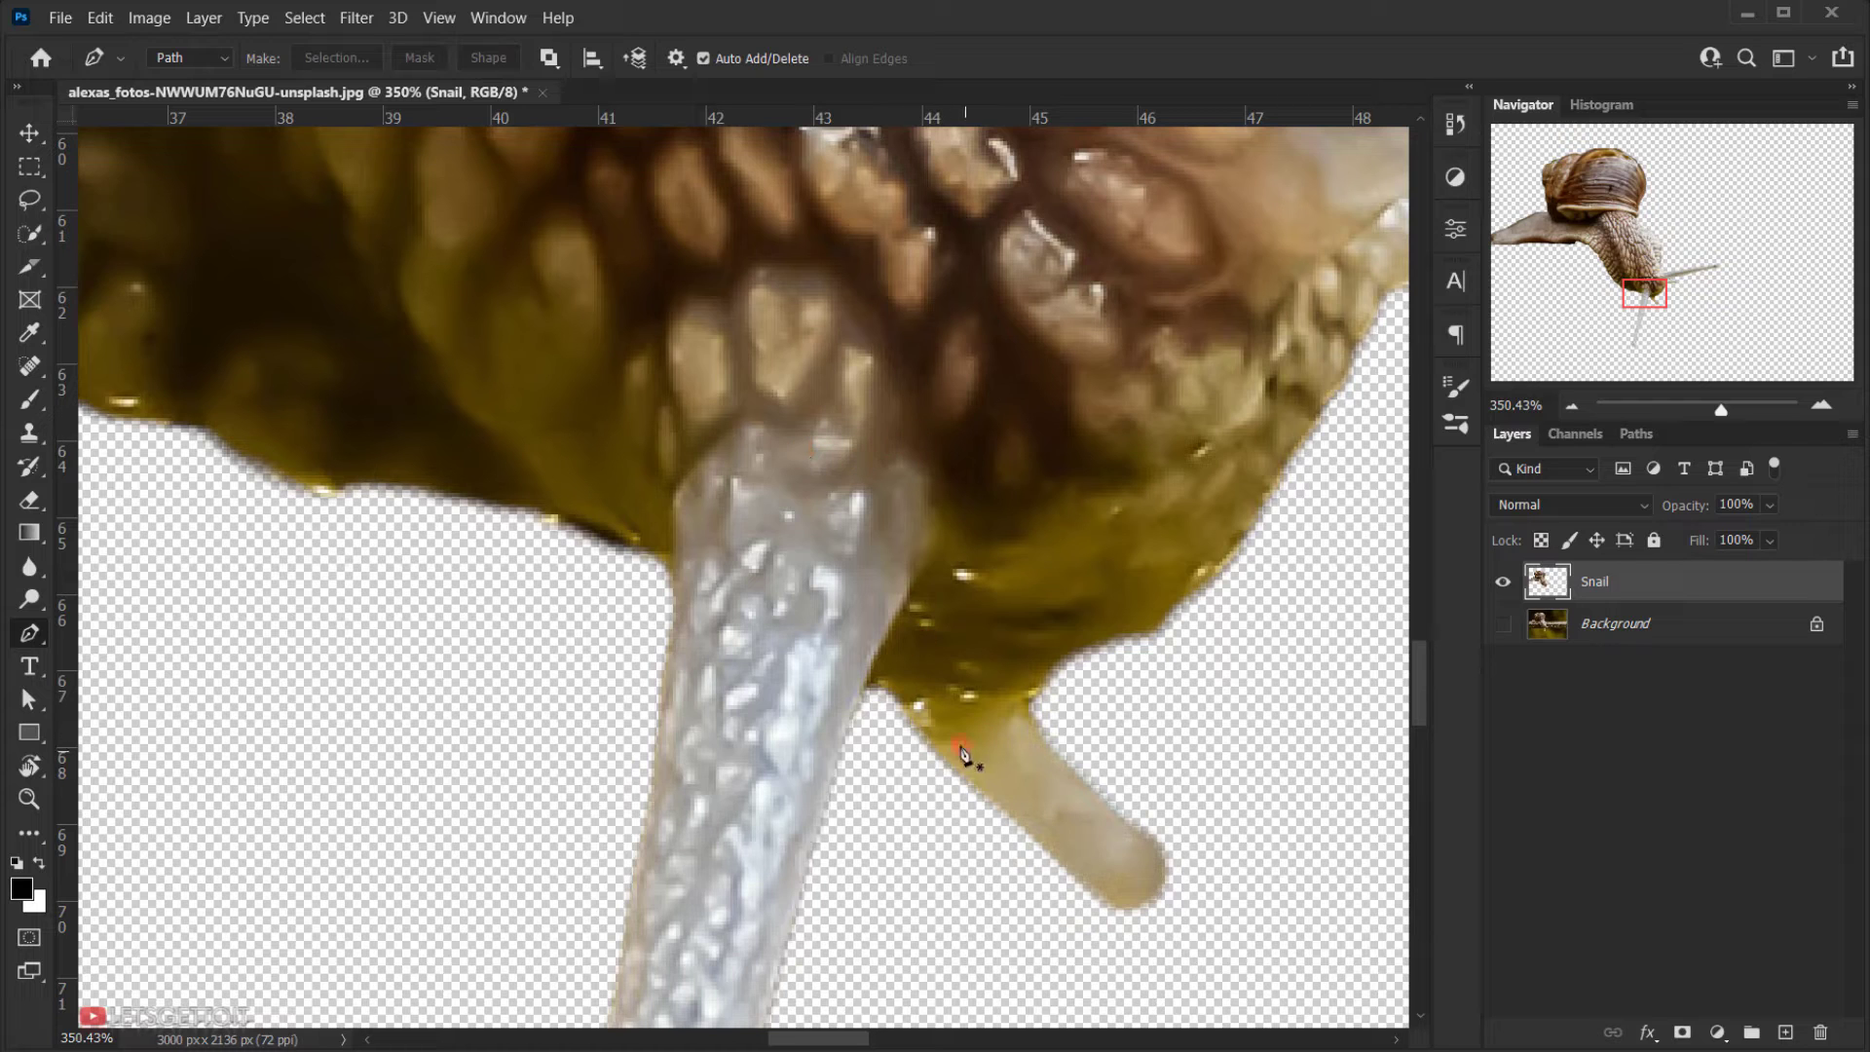
{"action": "left_click_drag", "start_coordinate": [1128, 474], "coordinate": [796, 702]}
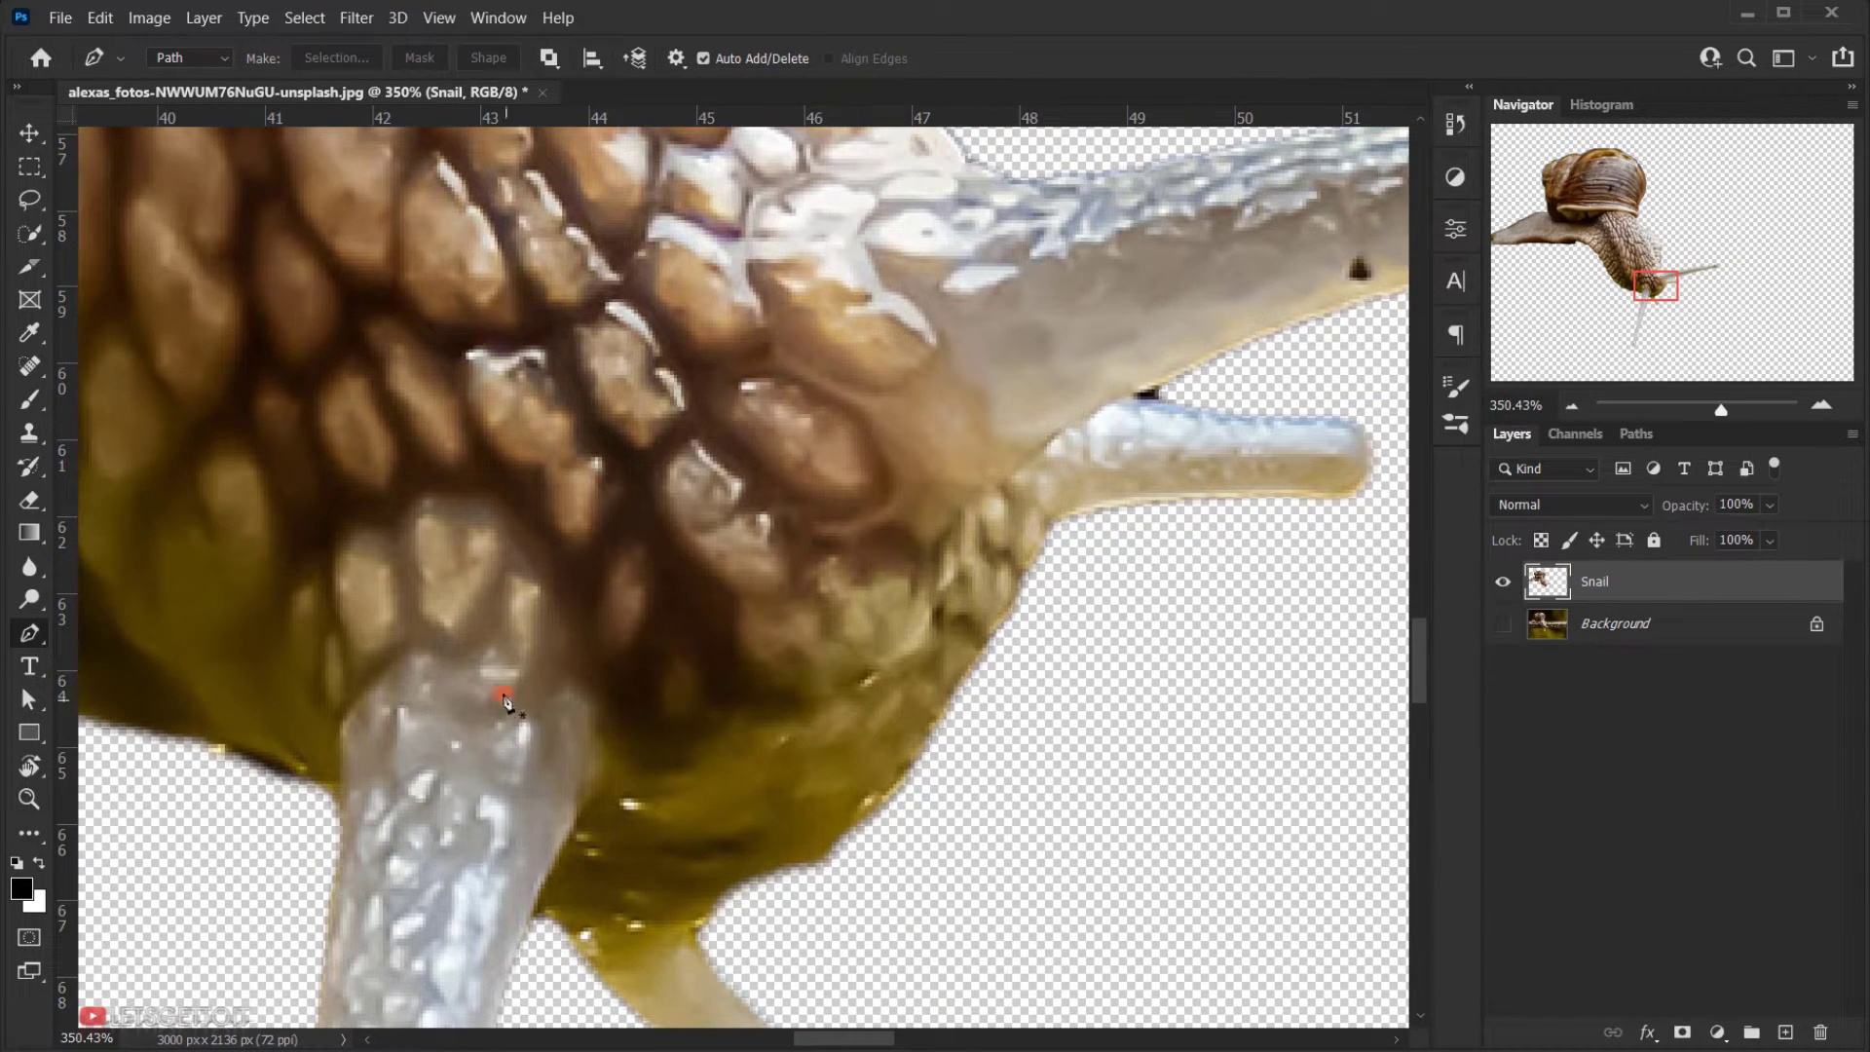
{"action": "left_click_drag", "start_coordinate": [533, 655], "coordinate": [873, 333]}
{"action": "scroll", "coordinate": [702, 496], "scroll_direction": "up", "scroll_amount": 4}
{"action": "left_click_drag", "start_coordinate": [671, 503], "coordinate": [686, 464]}
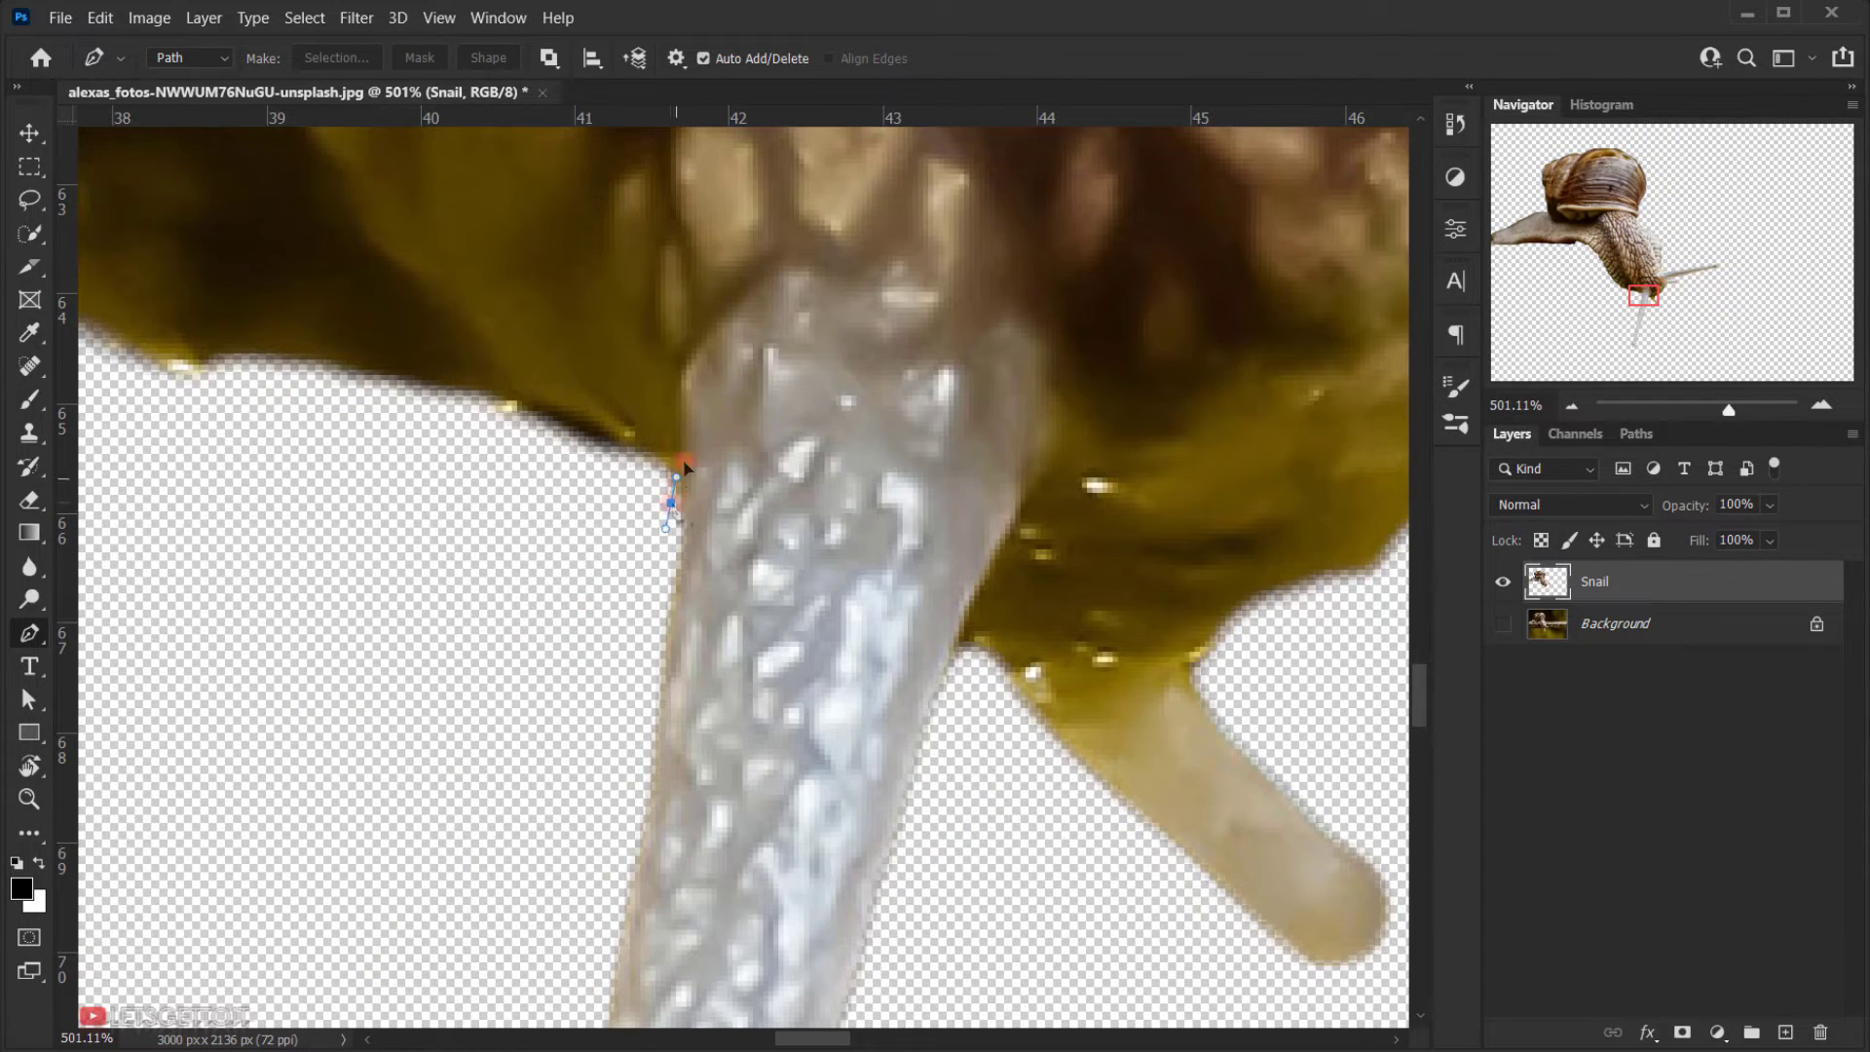
{"action": "left_click_drag", "start_coordinate": [676, 369], "coordinate": [670, 343]}
{"action": "scroll", "coordinate": [853, 284], "scroll_direction": "down", "scroll_amount": 4}
{"action": "left_click_drag", "start_coordinate": [781, 260], "coordinate": [894, 238]}
{"action": "left_click", "coordinate": [865, 263]}
{"action": "left_click_drag", "start_coordinate": [904, 272], "coordinate": [907, 283]}
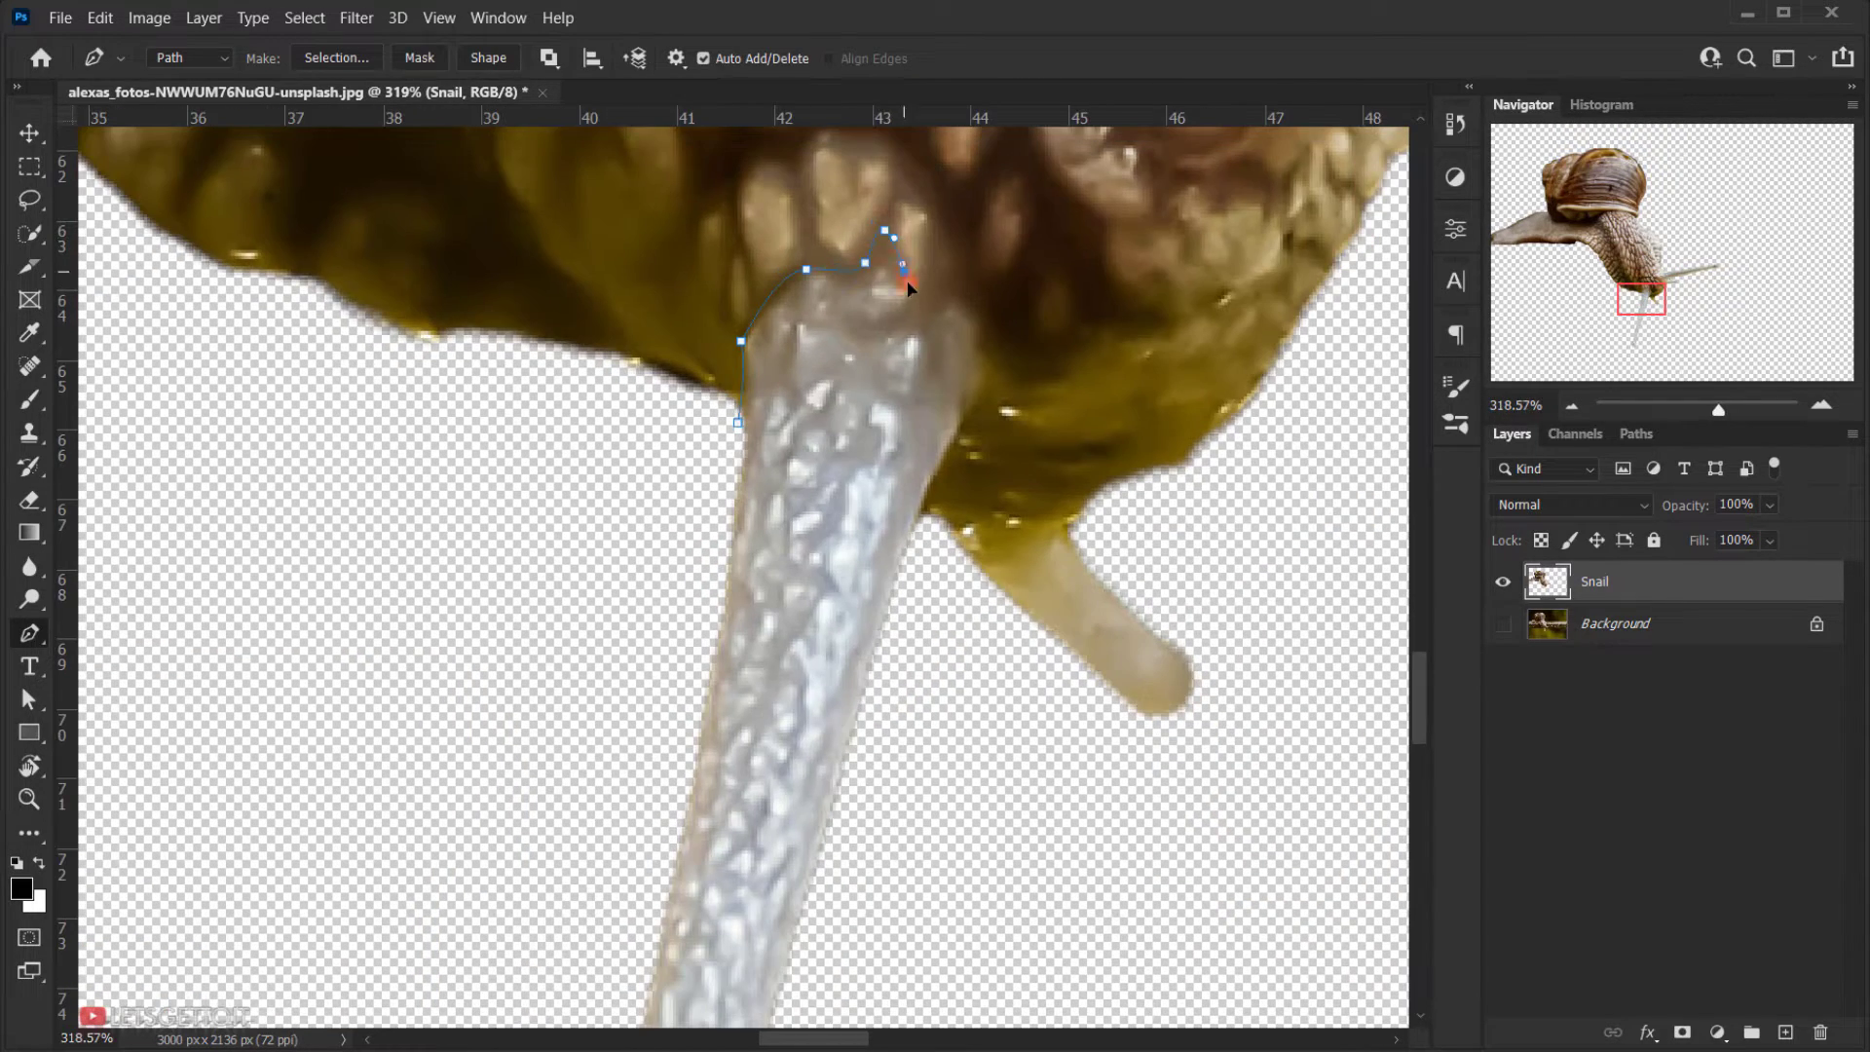
{"action": "left_click_drag", "start_coordinate": [973, 399], "coordinate": [961, 422]}
Step: Extend the path from the lower tentacle's base along the underside of the head, past the small lower feeler
{"action": "scroll", "coordinate": [945, 550], "scroll_direction": "up", "scroll_amount": 6}
{"action": "left_click_drag", "start_coordinate": [885, 526], "coordinate": [1039, 581]}
{"action": "left_click_drag", "start_coordinate": [1060, 575], "coordinate": [1146, 514]}
{"action": "left_click_drag", "start_coordinate": [1196, 532], "coordinate": [741, 935]}
Step: Continue the path with curved anchor points along the bases of the small upper feeler and the upper long tentacle
{"action": "left_click_drag", "start_coordinate": [874, 569], "coordinate": [828, 519]}
{"action": "left_click_drag", "start_coordinate": [828, 519], "coordinate": [875, 621]}
{"action": "left_click_drag", "start_coordinate": [847, 583], "coordinate": [830, 576]}
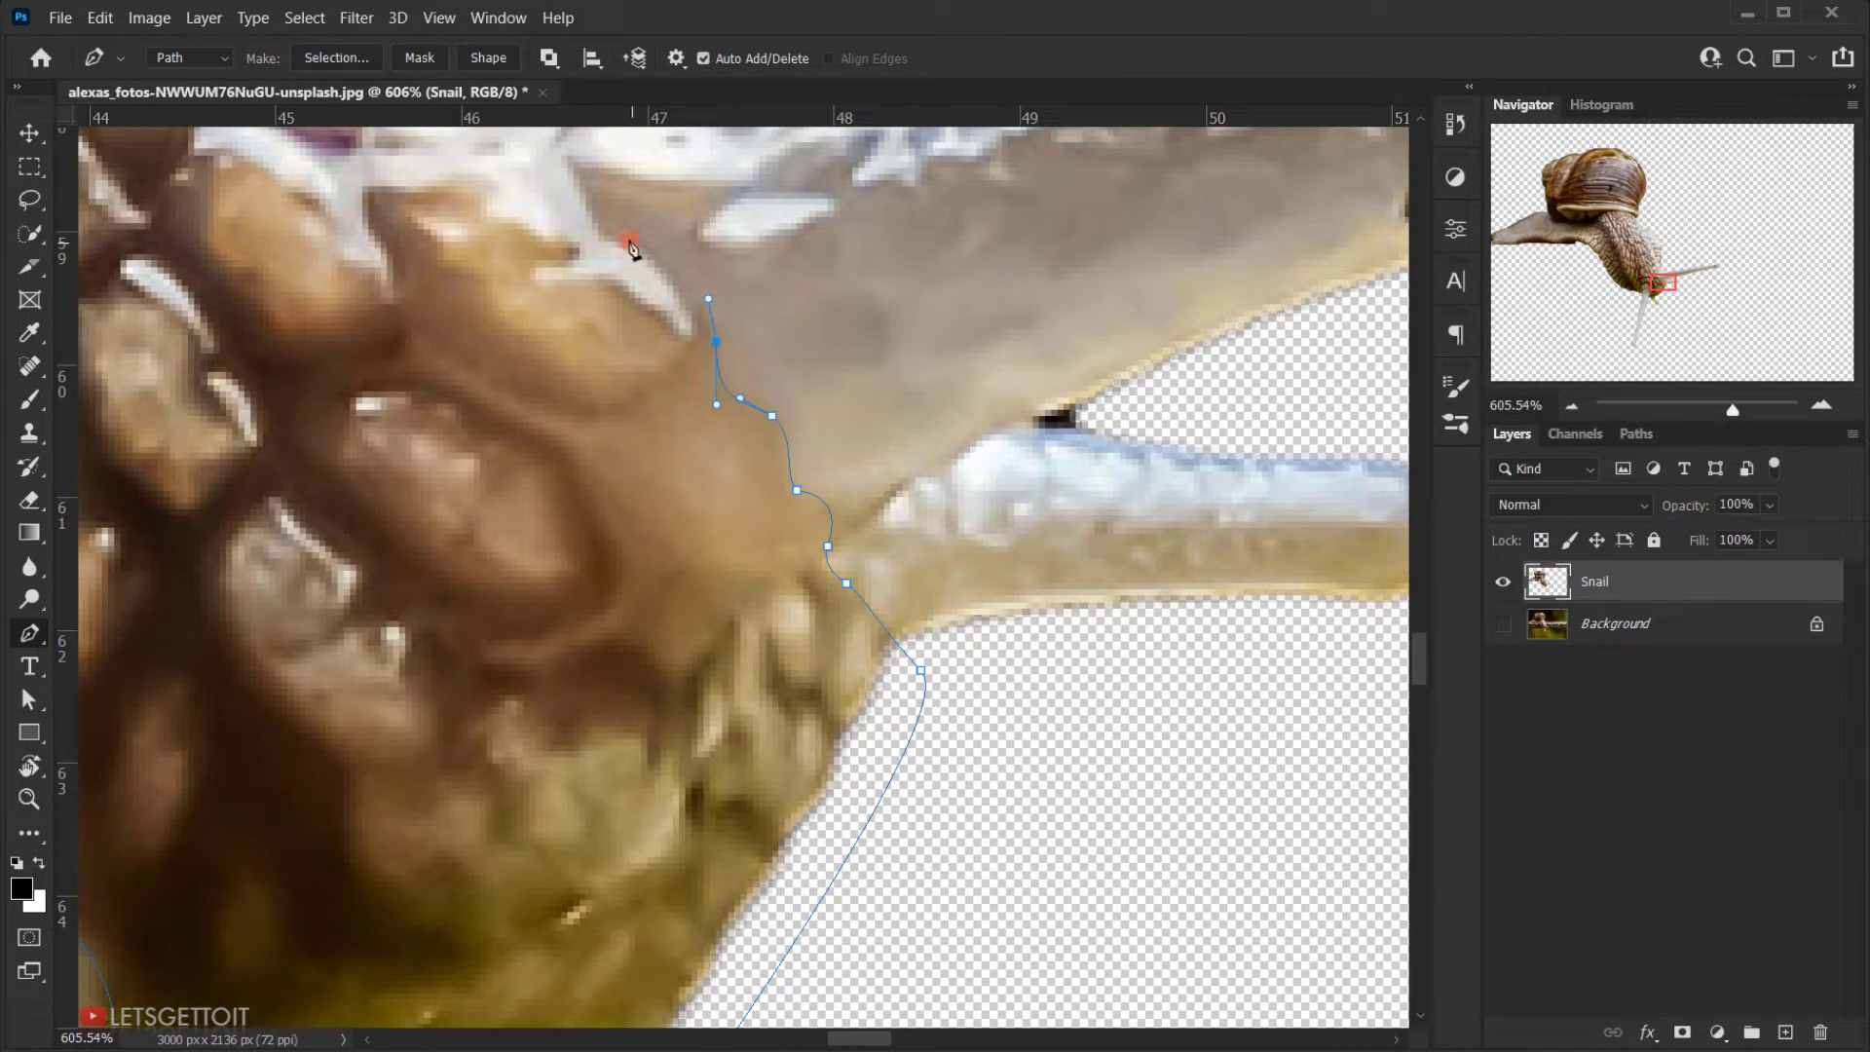
{"action": "left_click_drag", "start_coordinate": [635, 249], "coordinate": [674, 403]}
{"action": "left_click_drag", "start_coordinate": [600, 298], "coordinate": [611, 276]}
{"action": "scroll", "coordinate": [641, 247], "scroll_direction": "up", "scroll_amount": 4}
{"action": "left_click_drag", "start_coordinate": [626, 258], "coordinate": [633, 241]}
{"action": "scroll", "coordinate": [688, 292], "scroll_direction": "down", "scroll_amount": 4}
{"action": "left_click_drag", "start_coordinate": [687, 292], "coordinate": [686, 444]}
Step: Loop the path loosely around the outside of both long tentacles and close it at its starting point
{"action": "scroll", "coordinate": [897, 284], "scroll_direction": "down", "scroll_amount": 15}
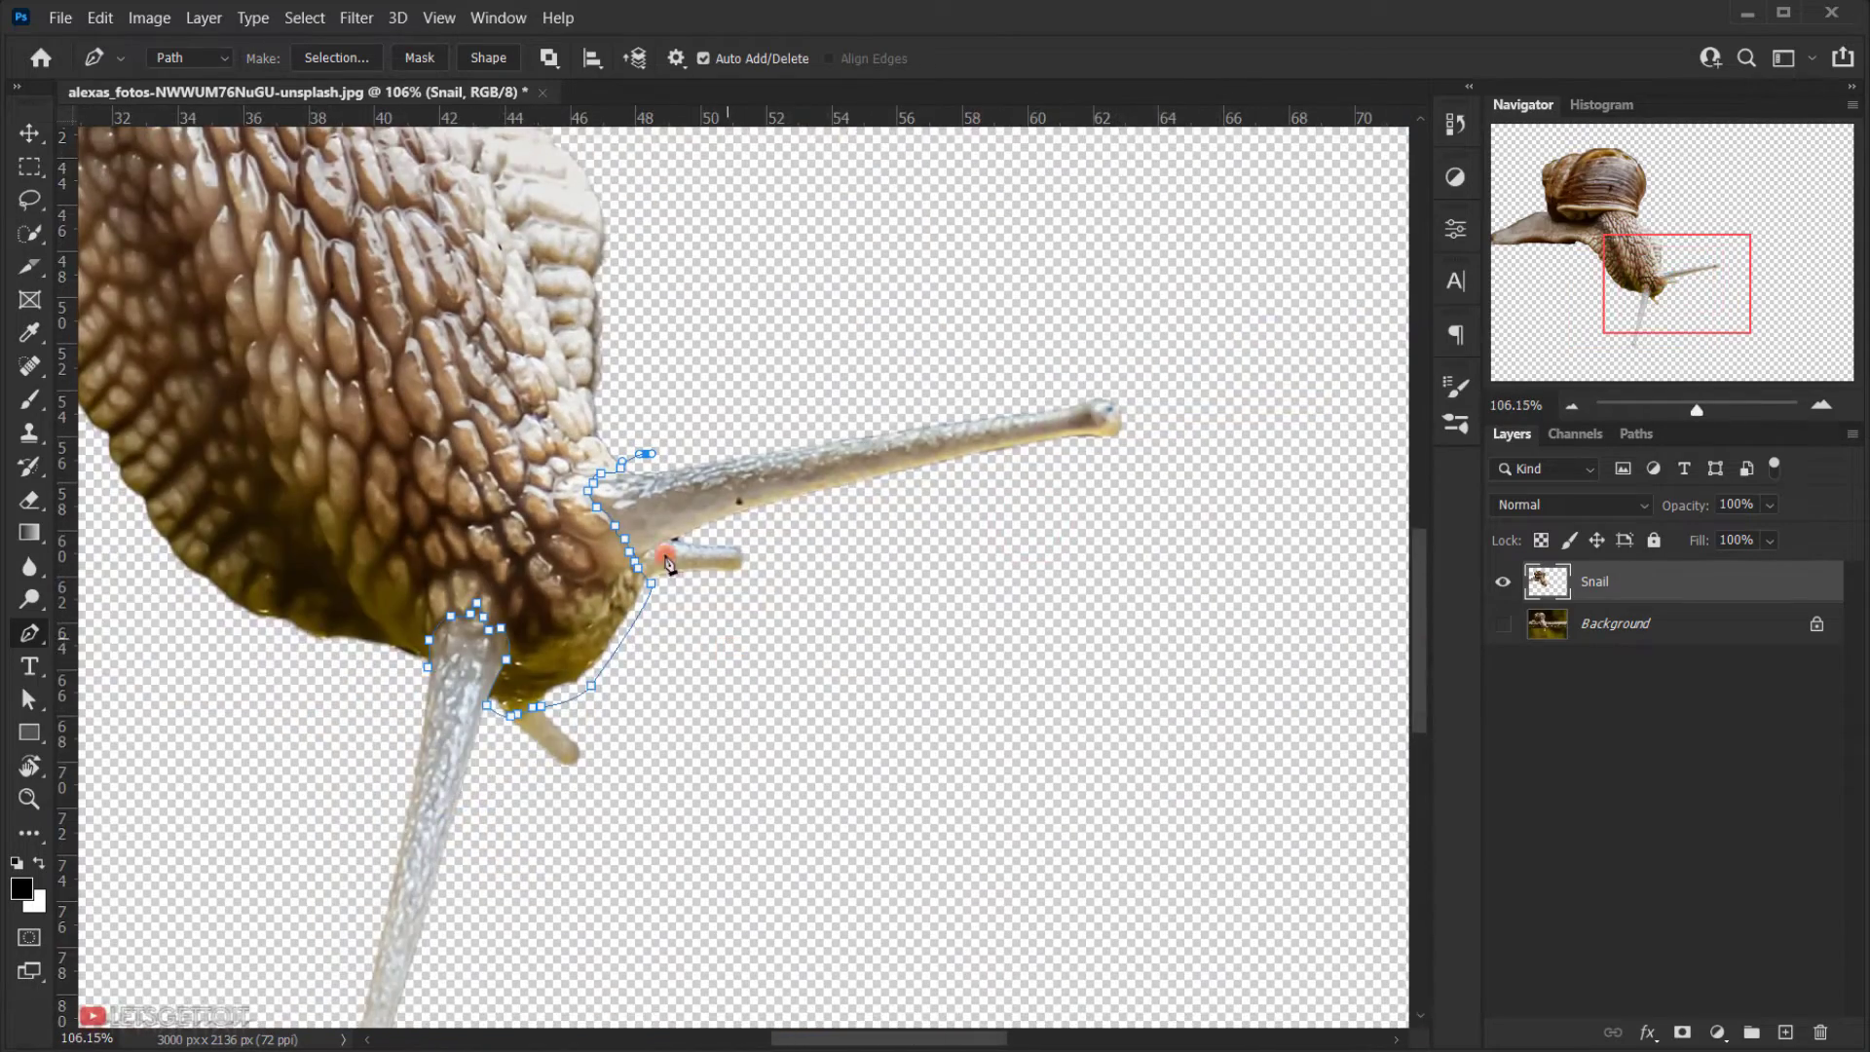
{"action": "scroll", "coordinate": [643, 482], "scroll_direction": "up", "scroll_amount": 4}
{"action": "left_click_drag", "start_coordinate": [1269, 320], "coordinate": [1356, 345]}
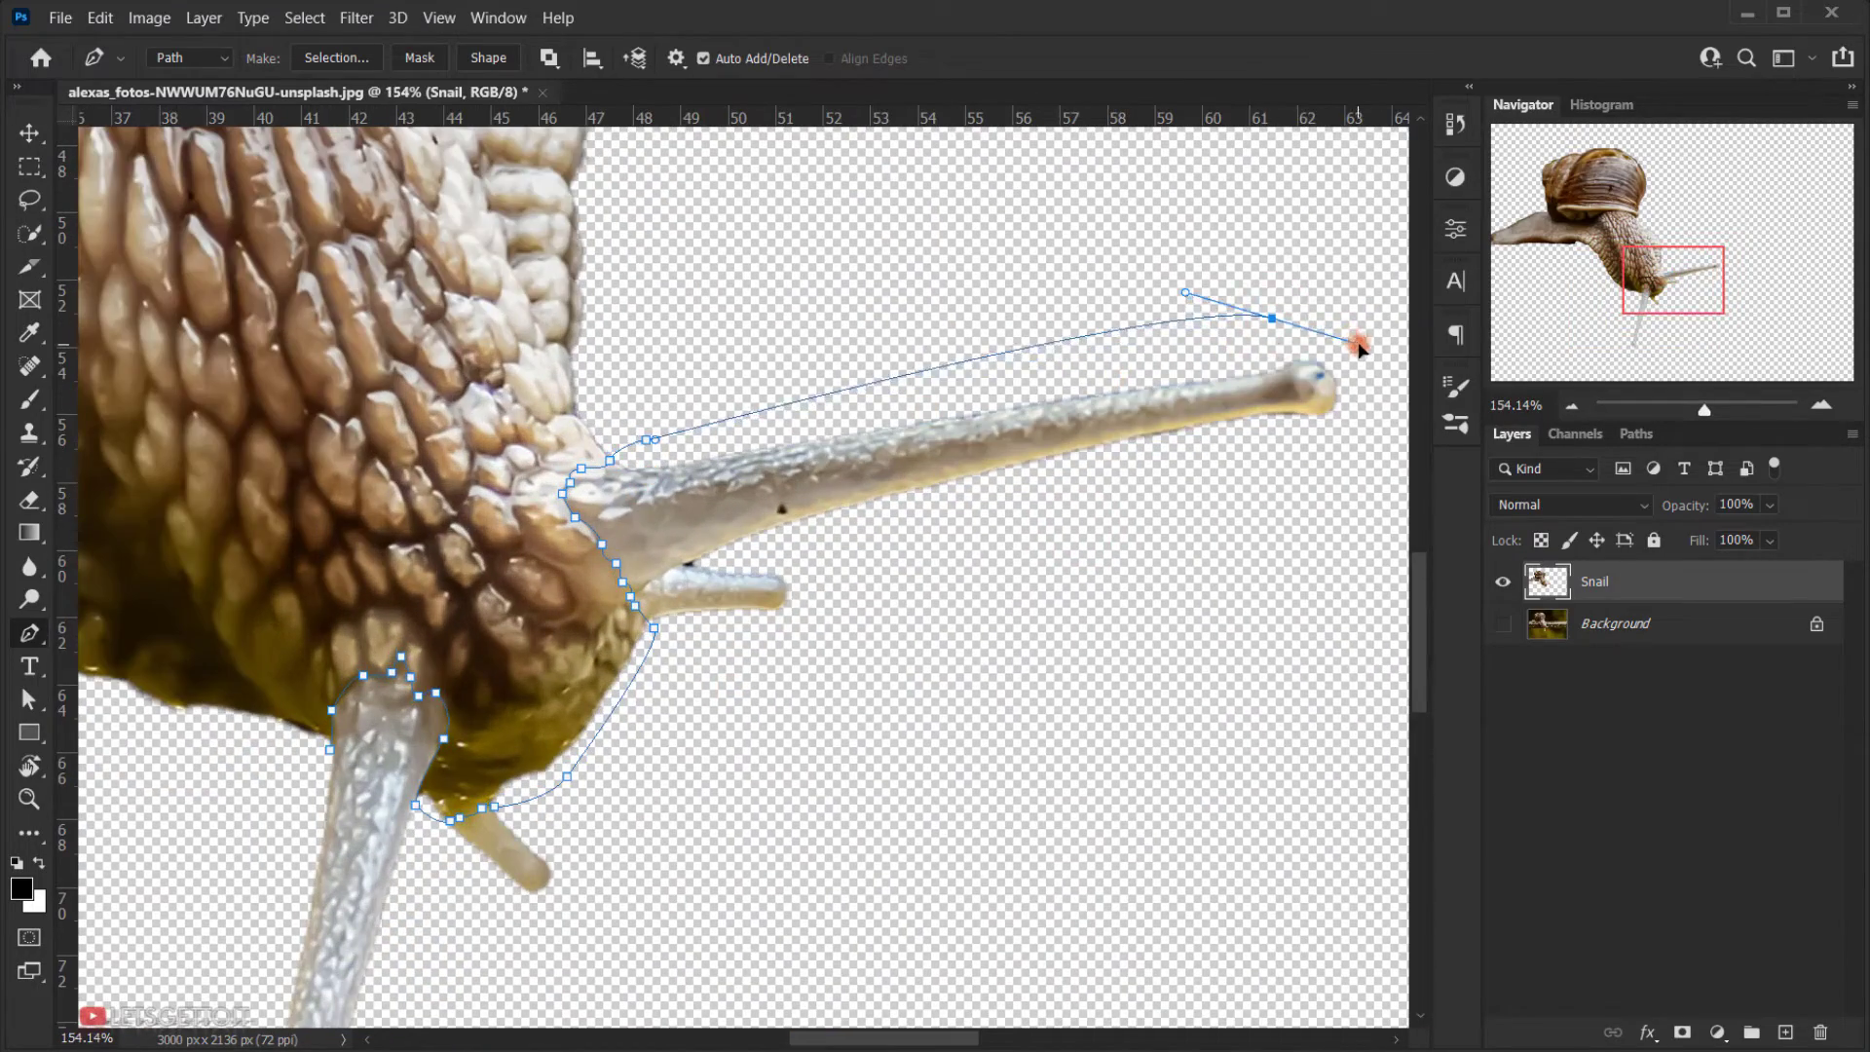
{"action": "scroll", "coordinate": [1208, 517], "scroll_direction": "down", "scroll_amount": 3}
{"action": "scroll", "coordinate": [1206, 524], "scroll_direction": "down", "scroll_amount": 3}
{"action": "left_click_drag", "start_coordinate": [1294, 526], "coordinate": [1232, 568]}
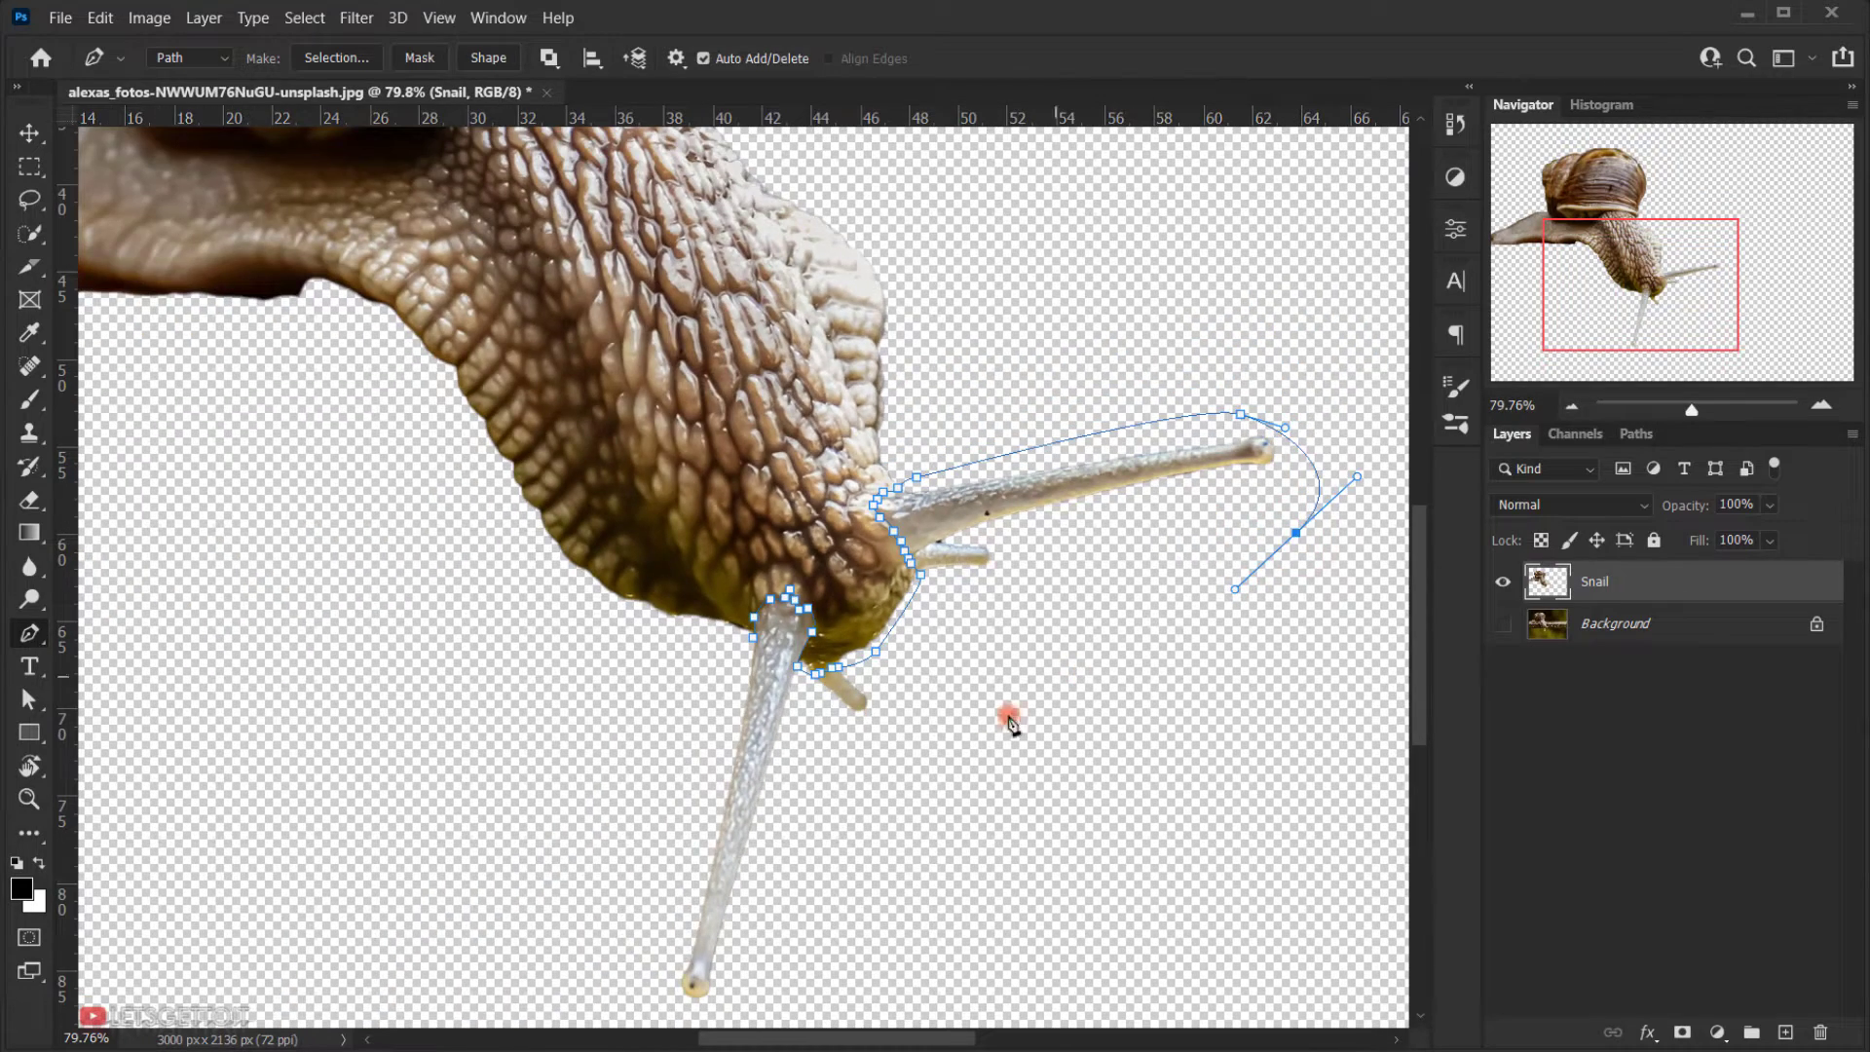
{"action": "left_click_drag", "start_coordinate": [1007, 718], "coordinate": [1011, 445]}
{"action": "left_click_drag", "start_coordinate": [862, 692], "coordinate": [705, 781]}
{"action": "left_click_drag", "start_coordinate": [615, 638], "coordinate": [672, 447]}
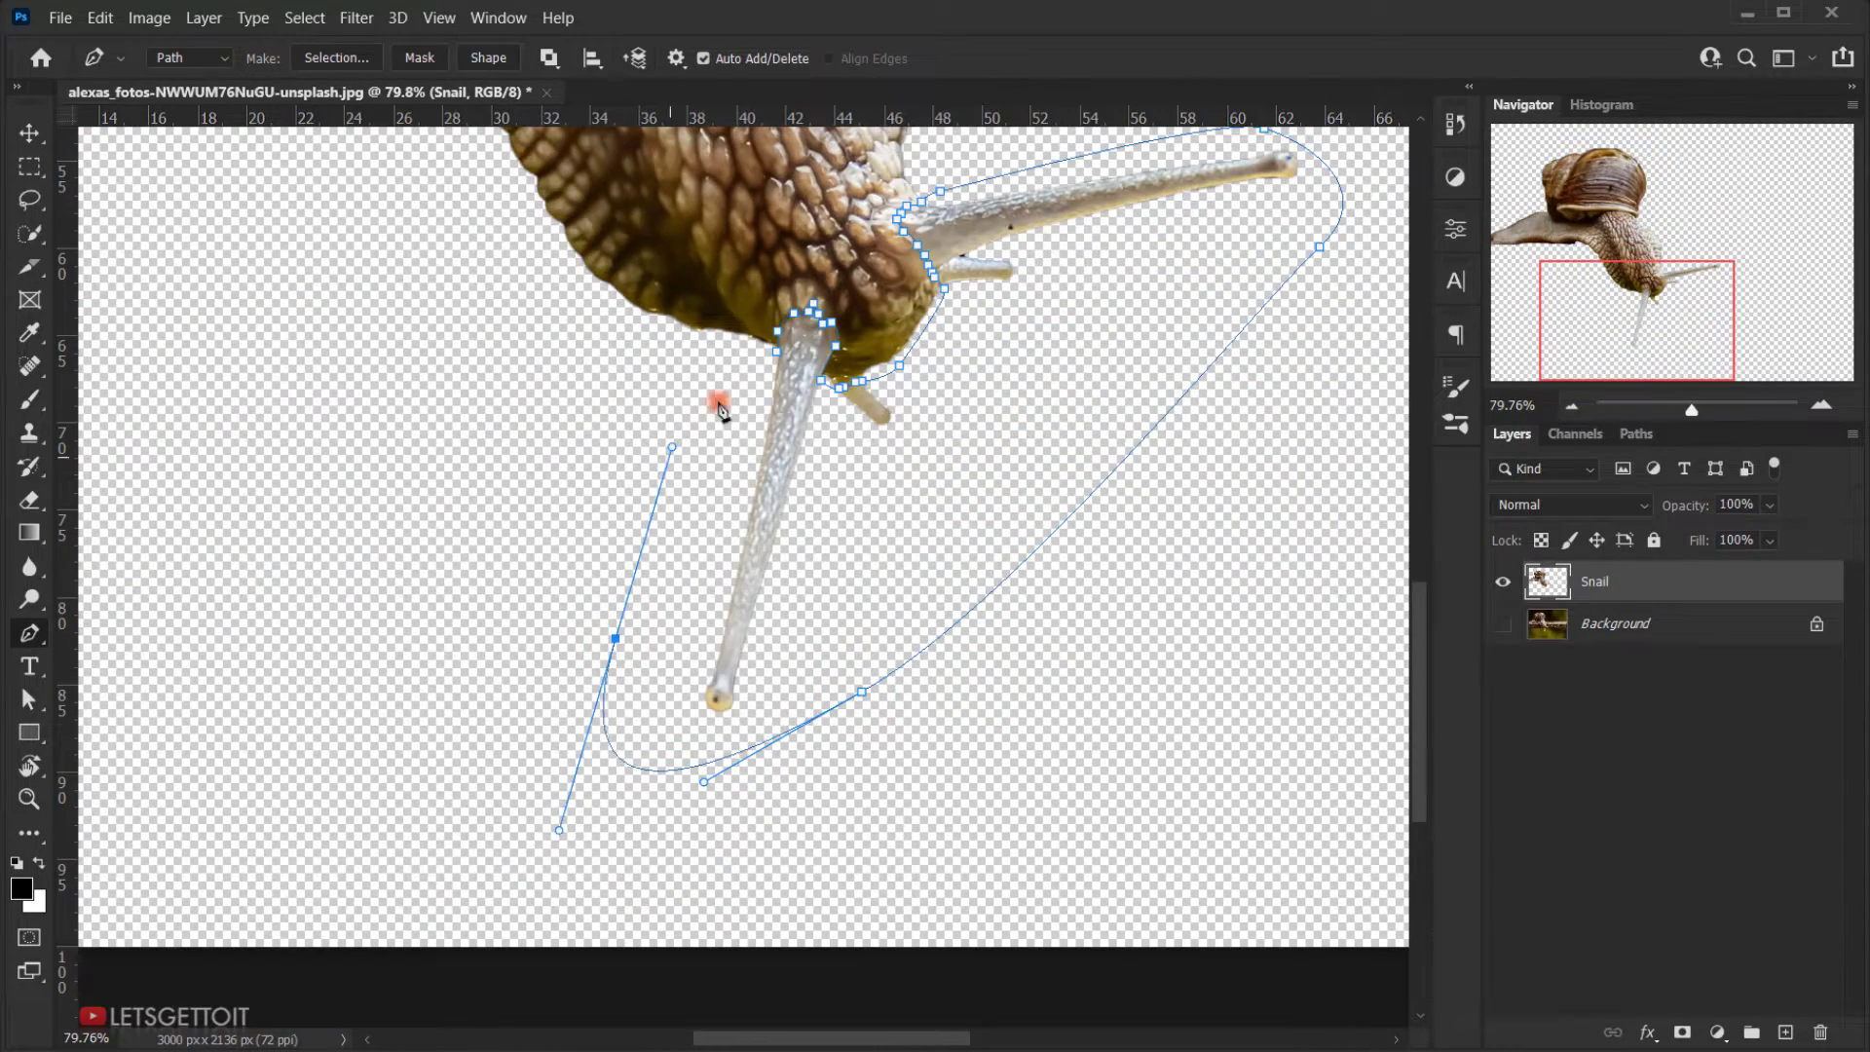
{"action": "left_click", "coordinate": [775, 352]}
{"action": "scroll", "coordinate": [670, 468], "scroll_direction": "down", "scroll_amount": 4}
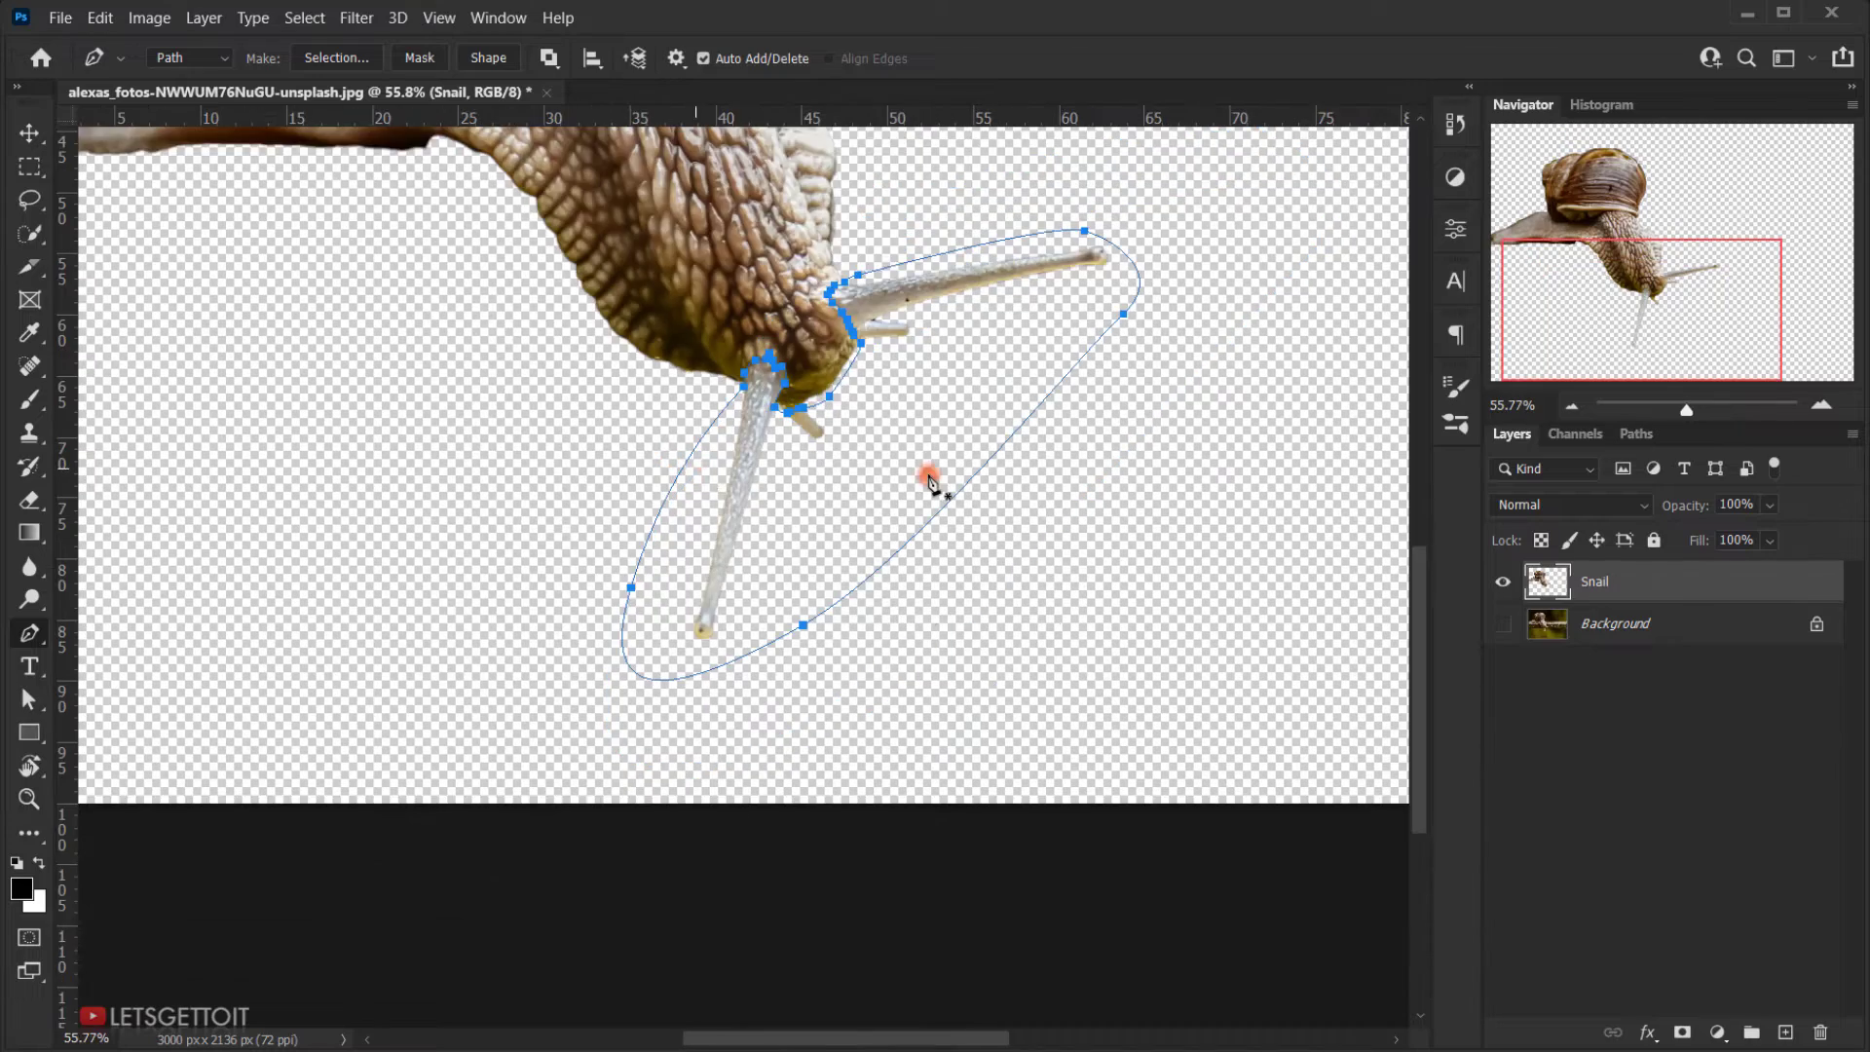
Step: Convert the closed path around the snail's tentacles into a selection
{"action": "scroll", "coordinate": [930, 477], "scroll_direction": "up", "scroll_amount": 7}
{"action": "left_click_drag", "start_coordinate": [839, 388], "coordinate": [692, 487]}
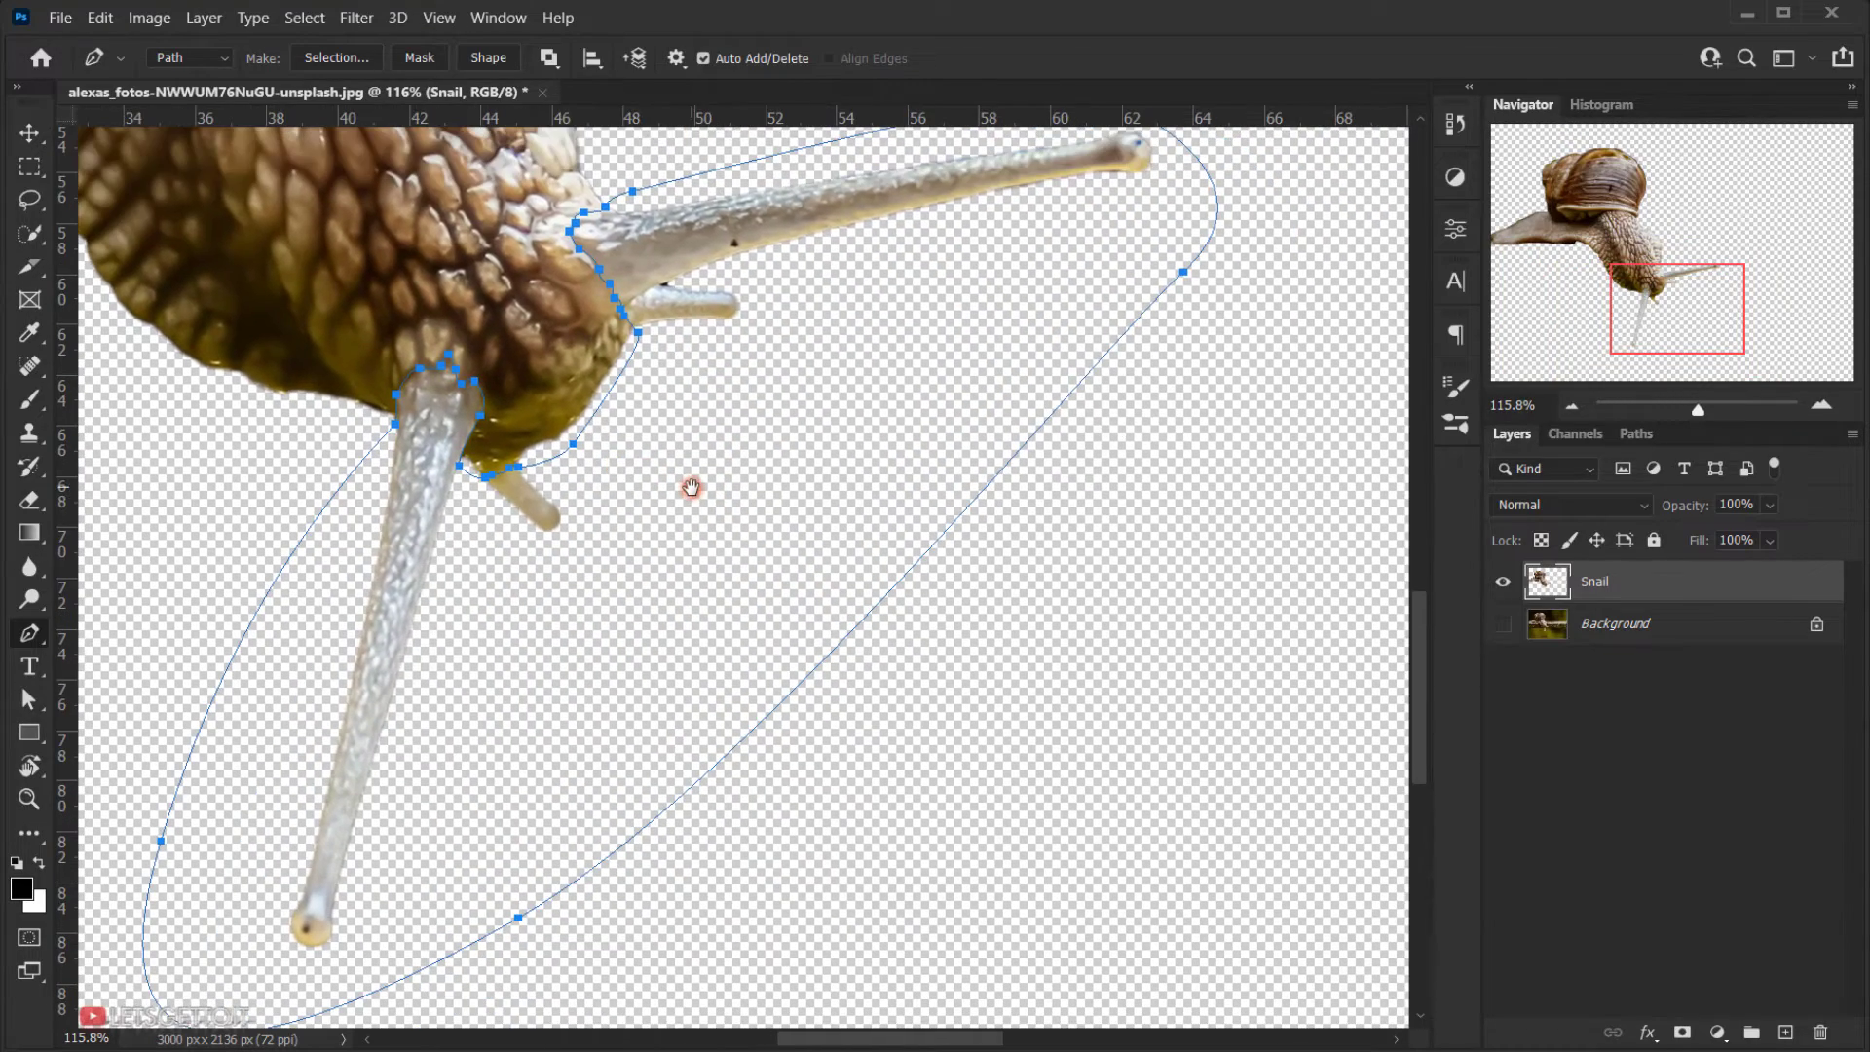
{"action": "right_click", "coordinate": [1085, 386]}
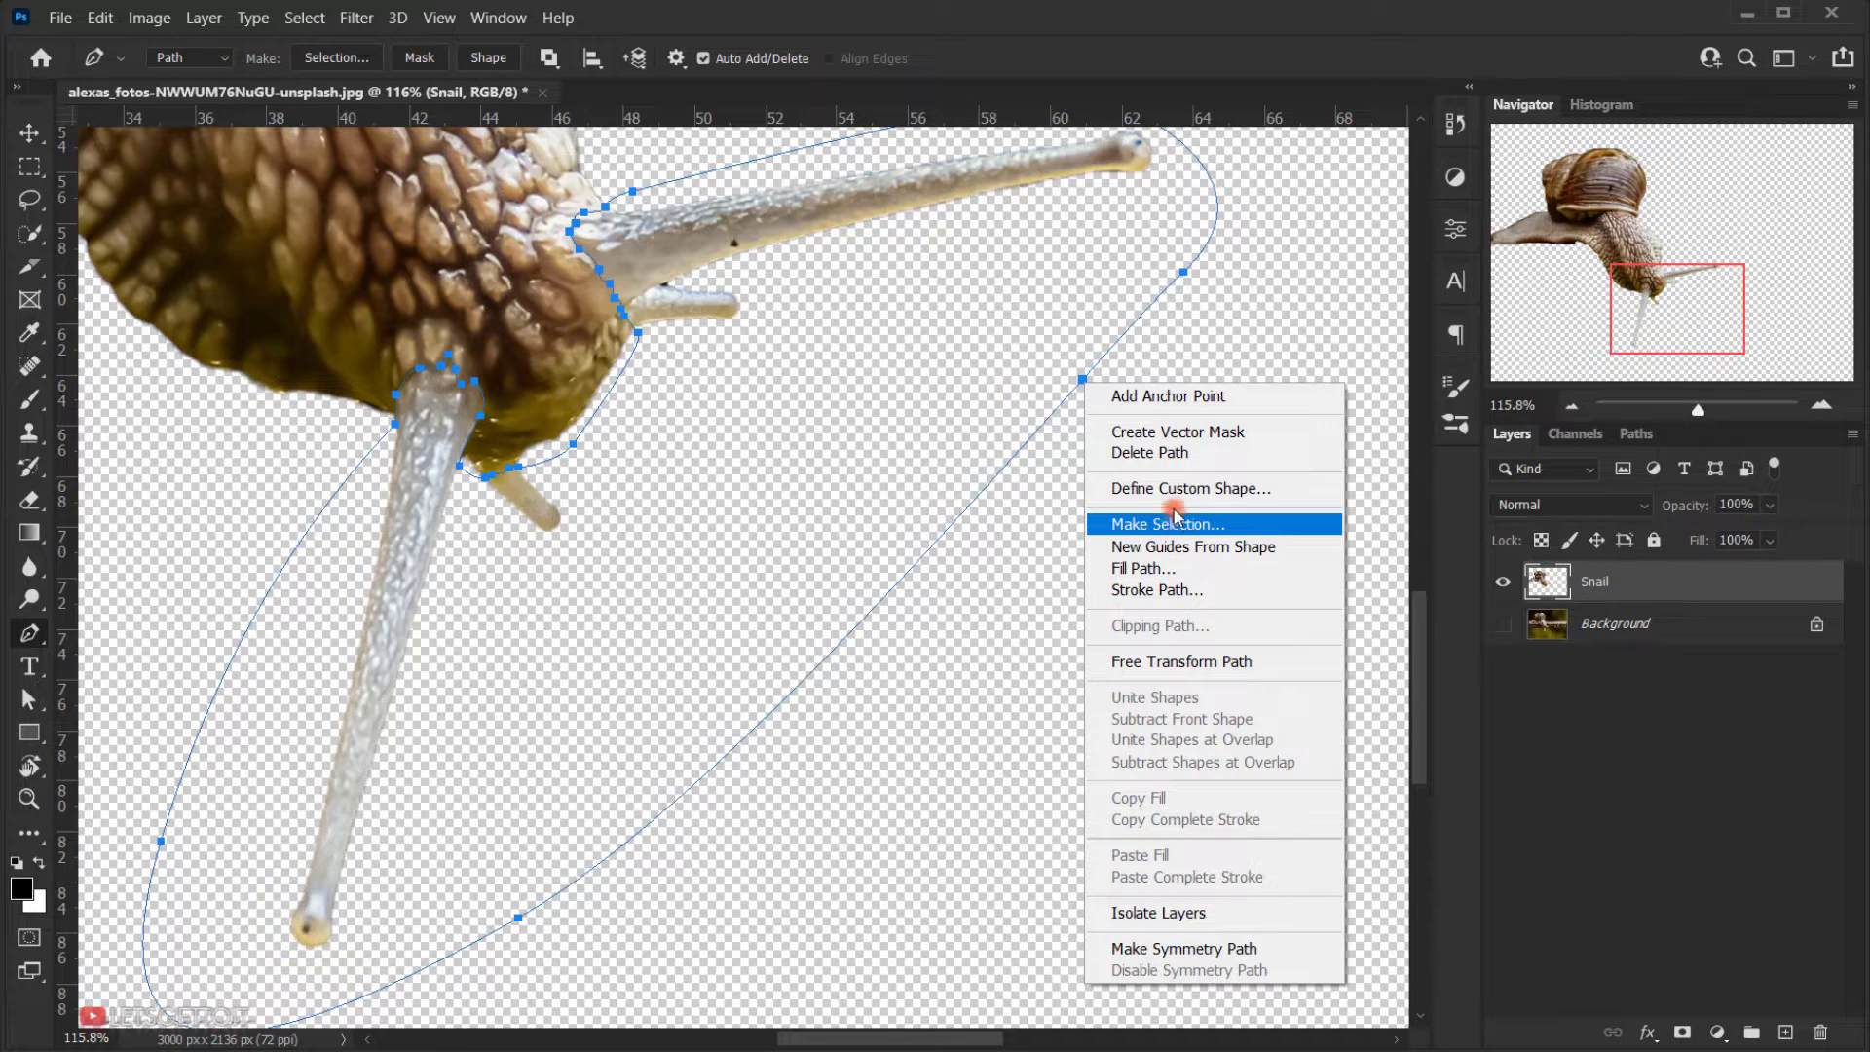
{"action": "left_click", "coordinate": [1483, 24]}
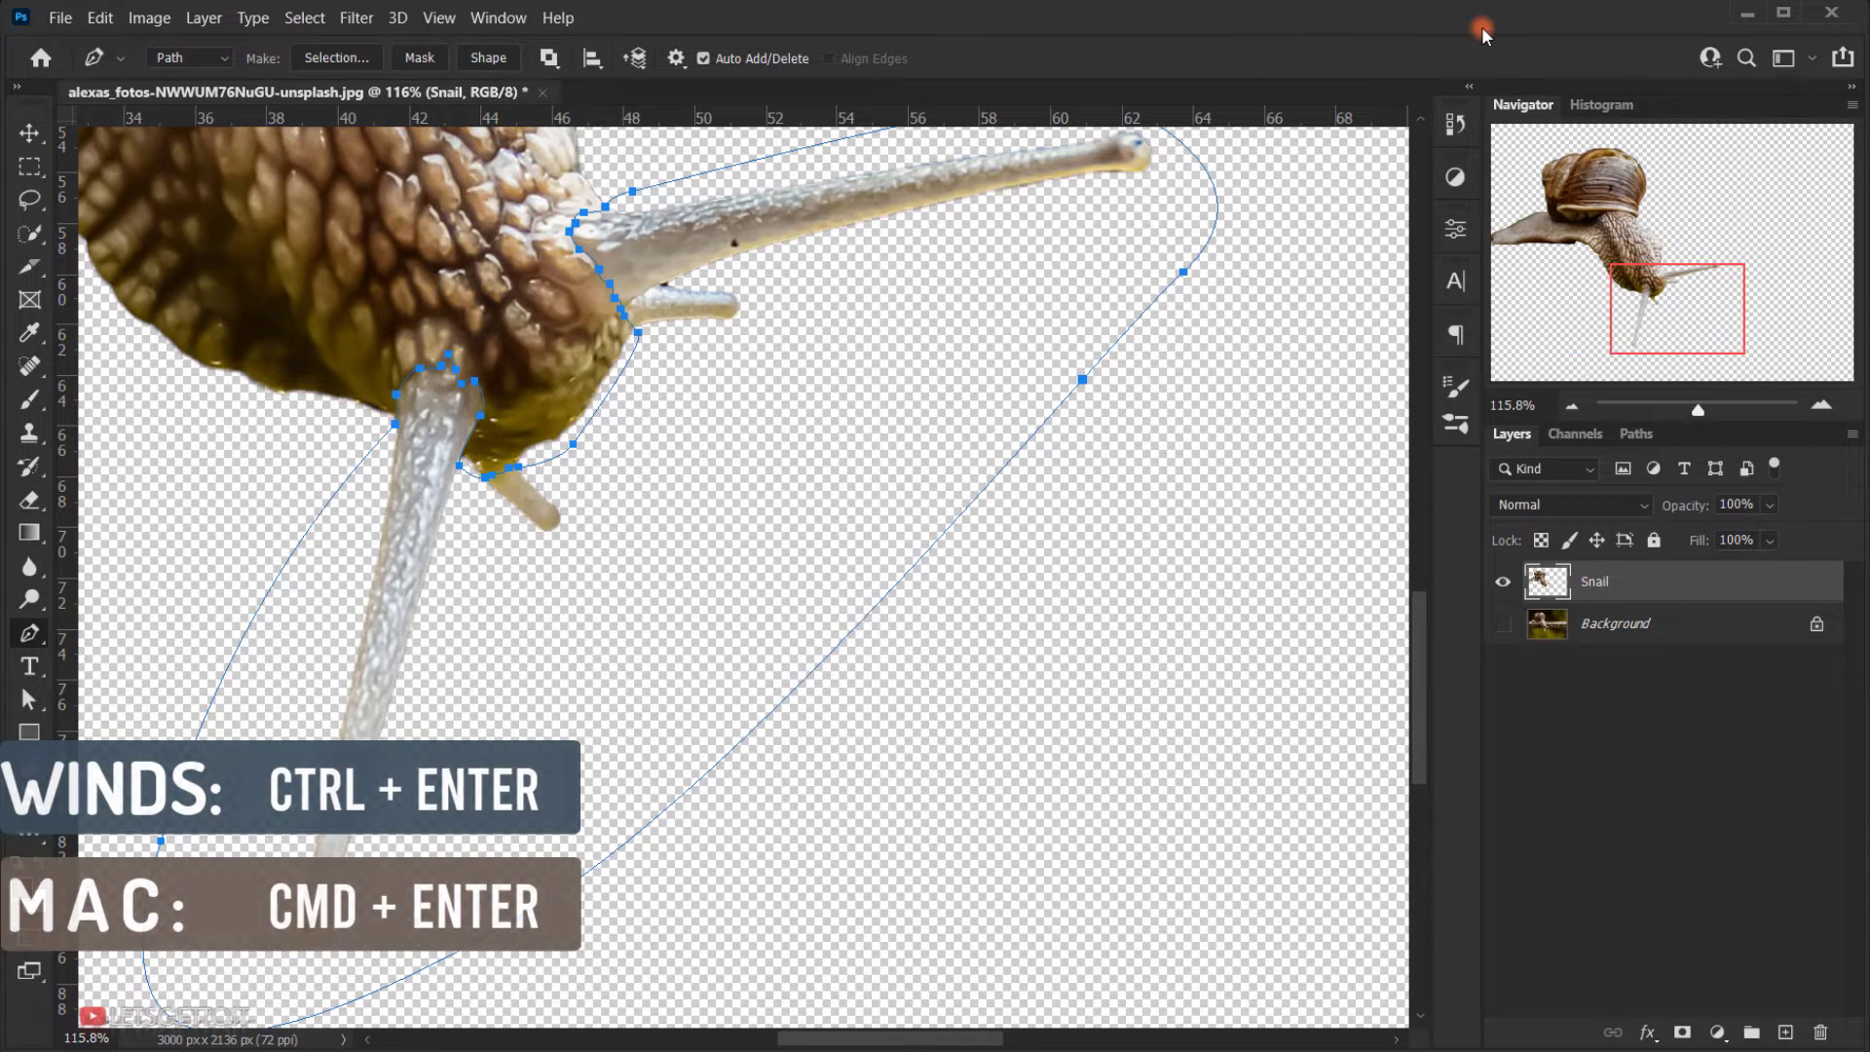
{"action": "key", "text": "ctrl+Return"}
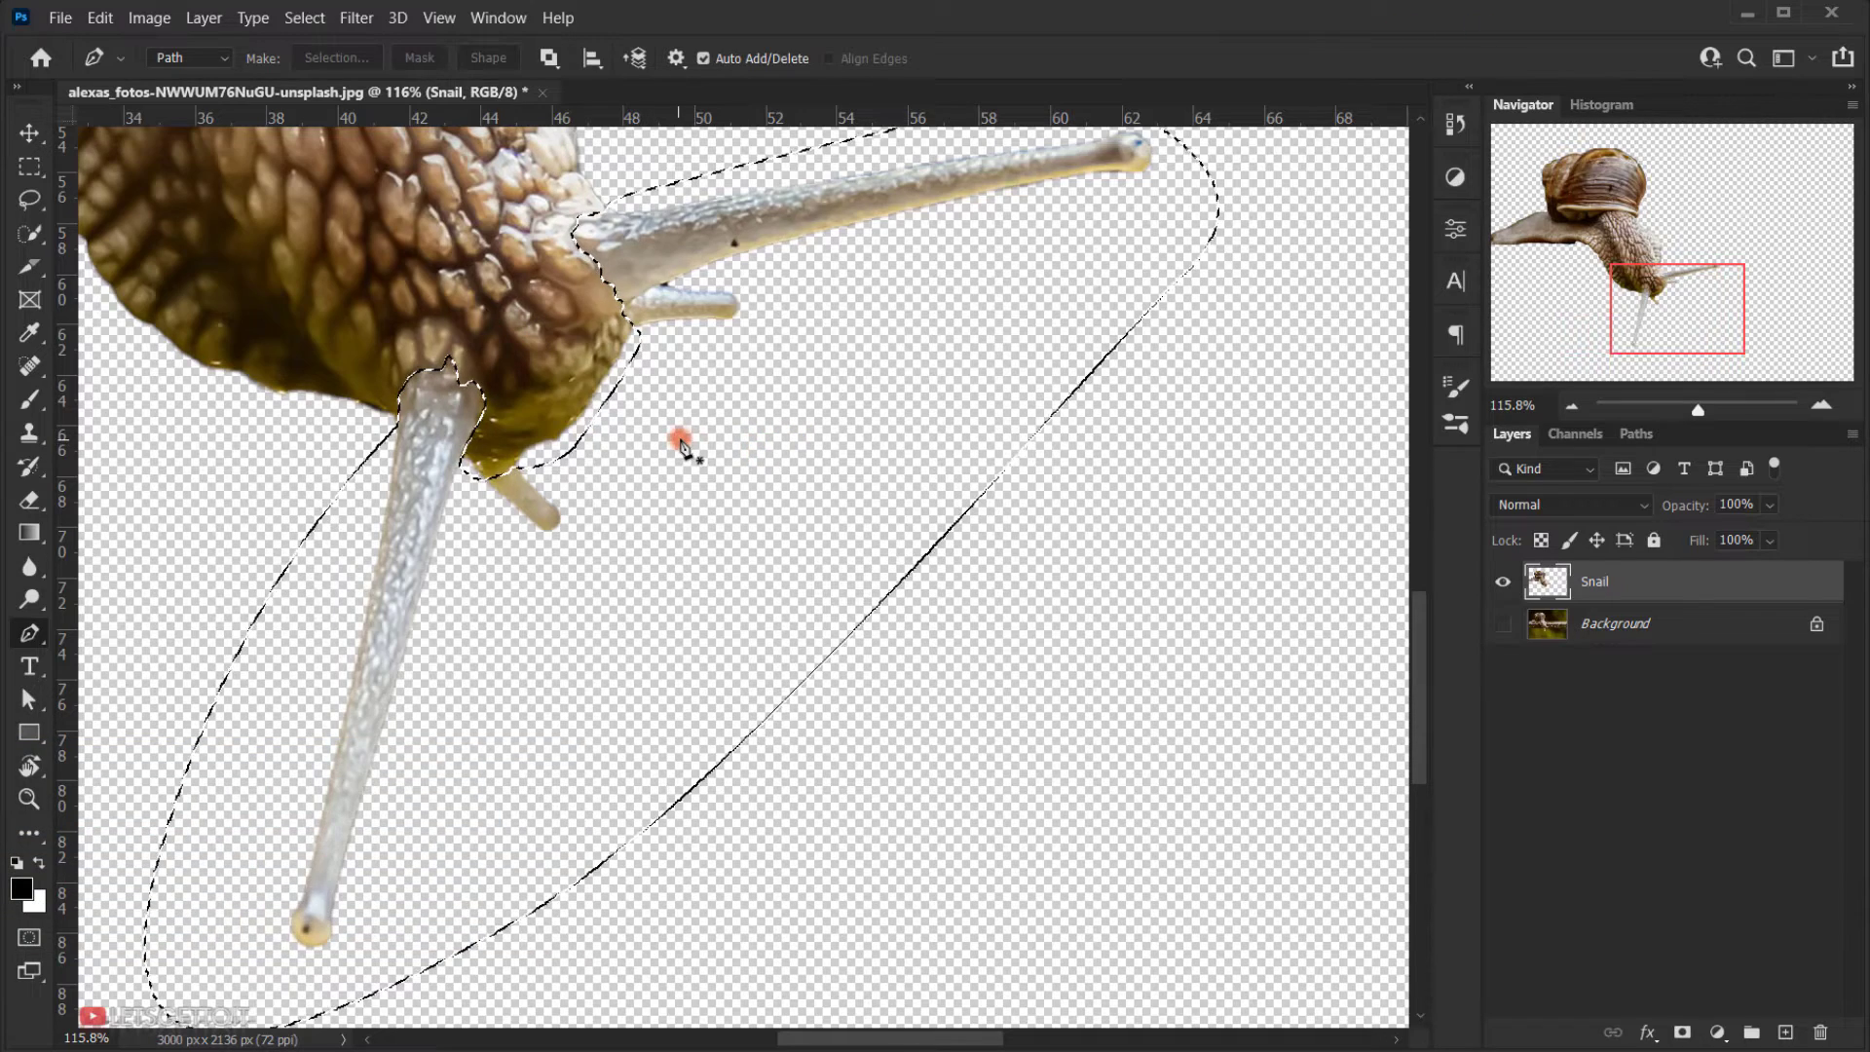
Step: Copy the selected tentacles from the Snail layer onto a new layer and check the cutout by toggling layer visibility
{"action": "scroll", "coordinate": [687, 441], "scroll_direction": "down", "scroll_amount": 5}
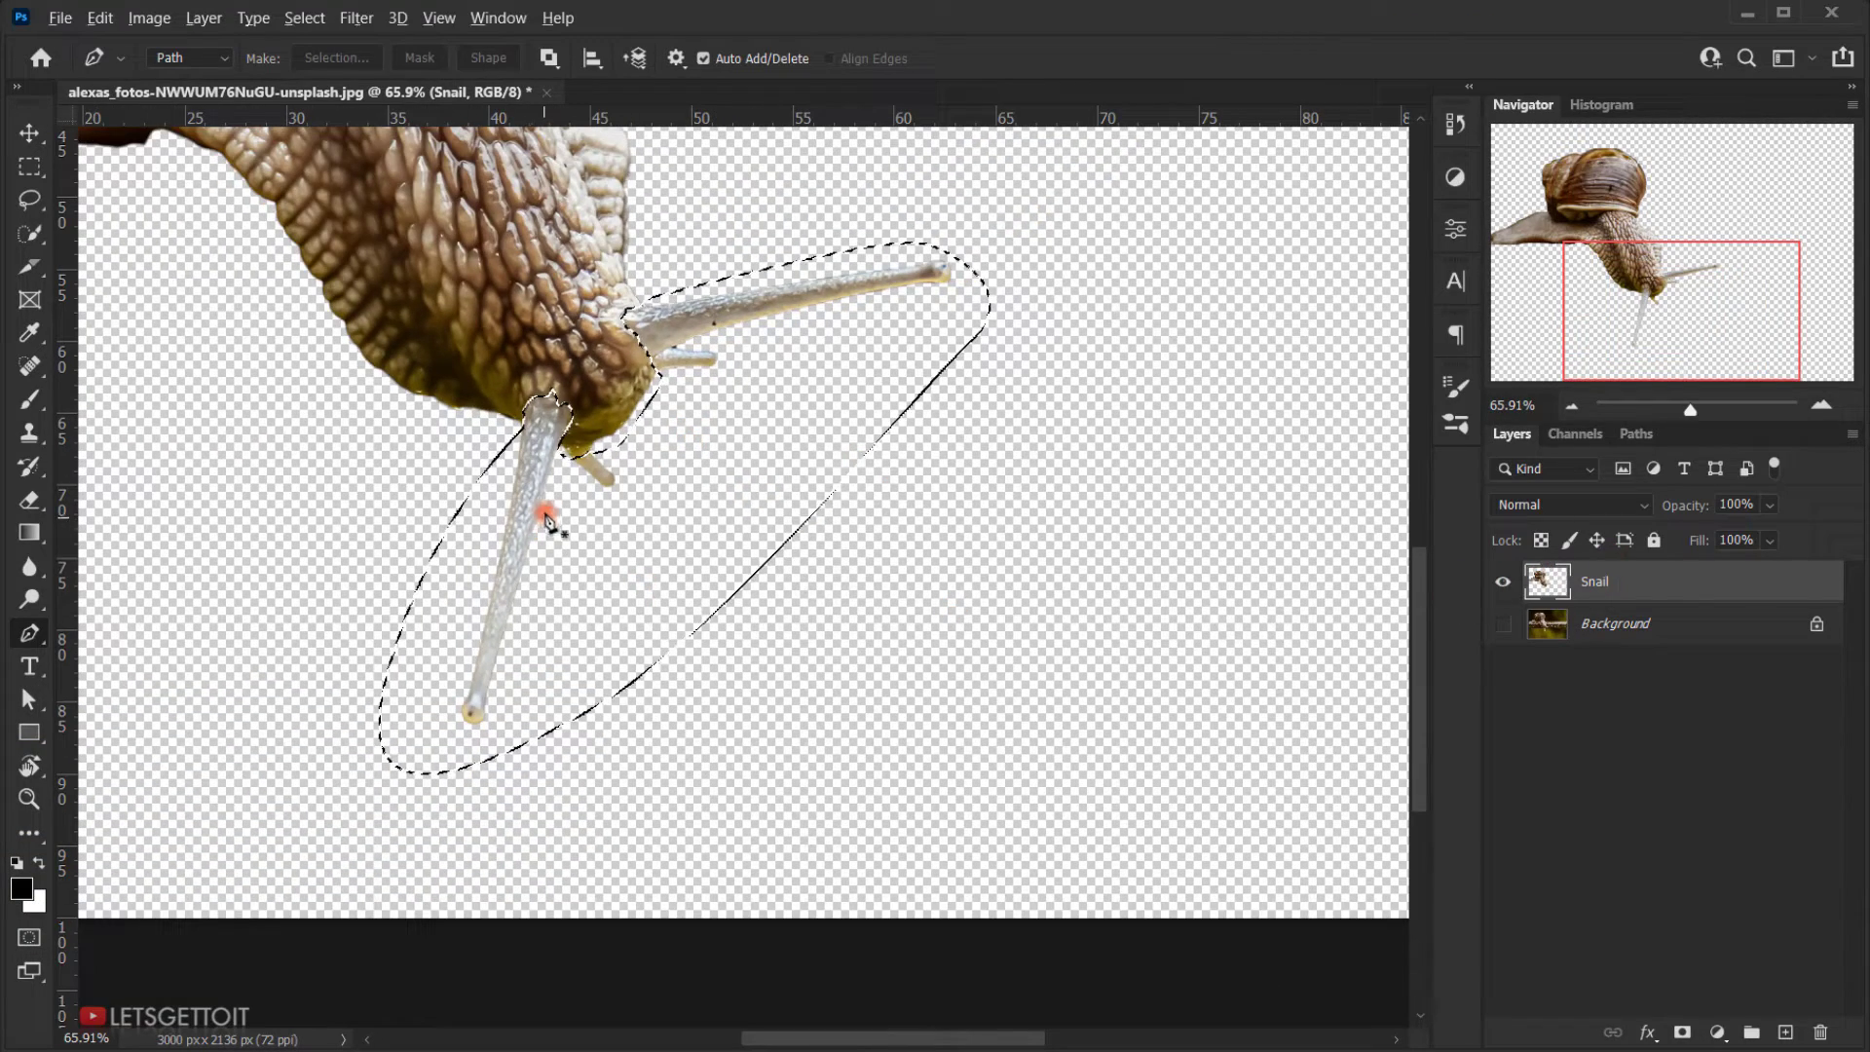
{"action": "scroll", "coordinate": [543, 530], "scroll_direction": "up", "scroll_amount": 2}
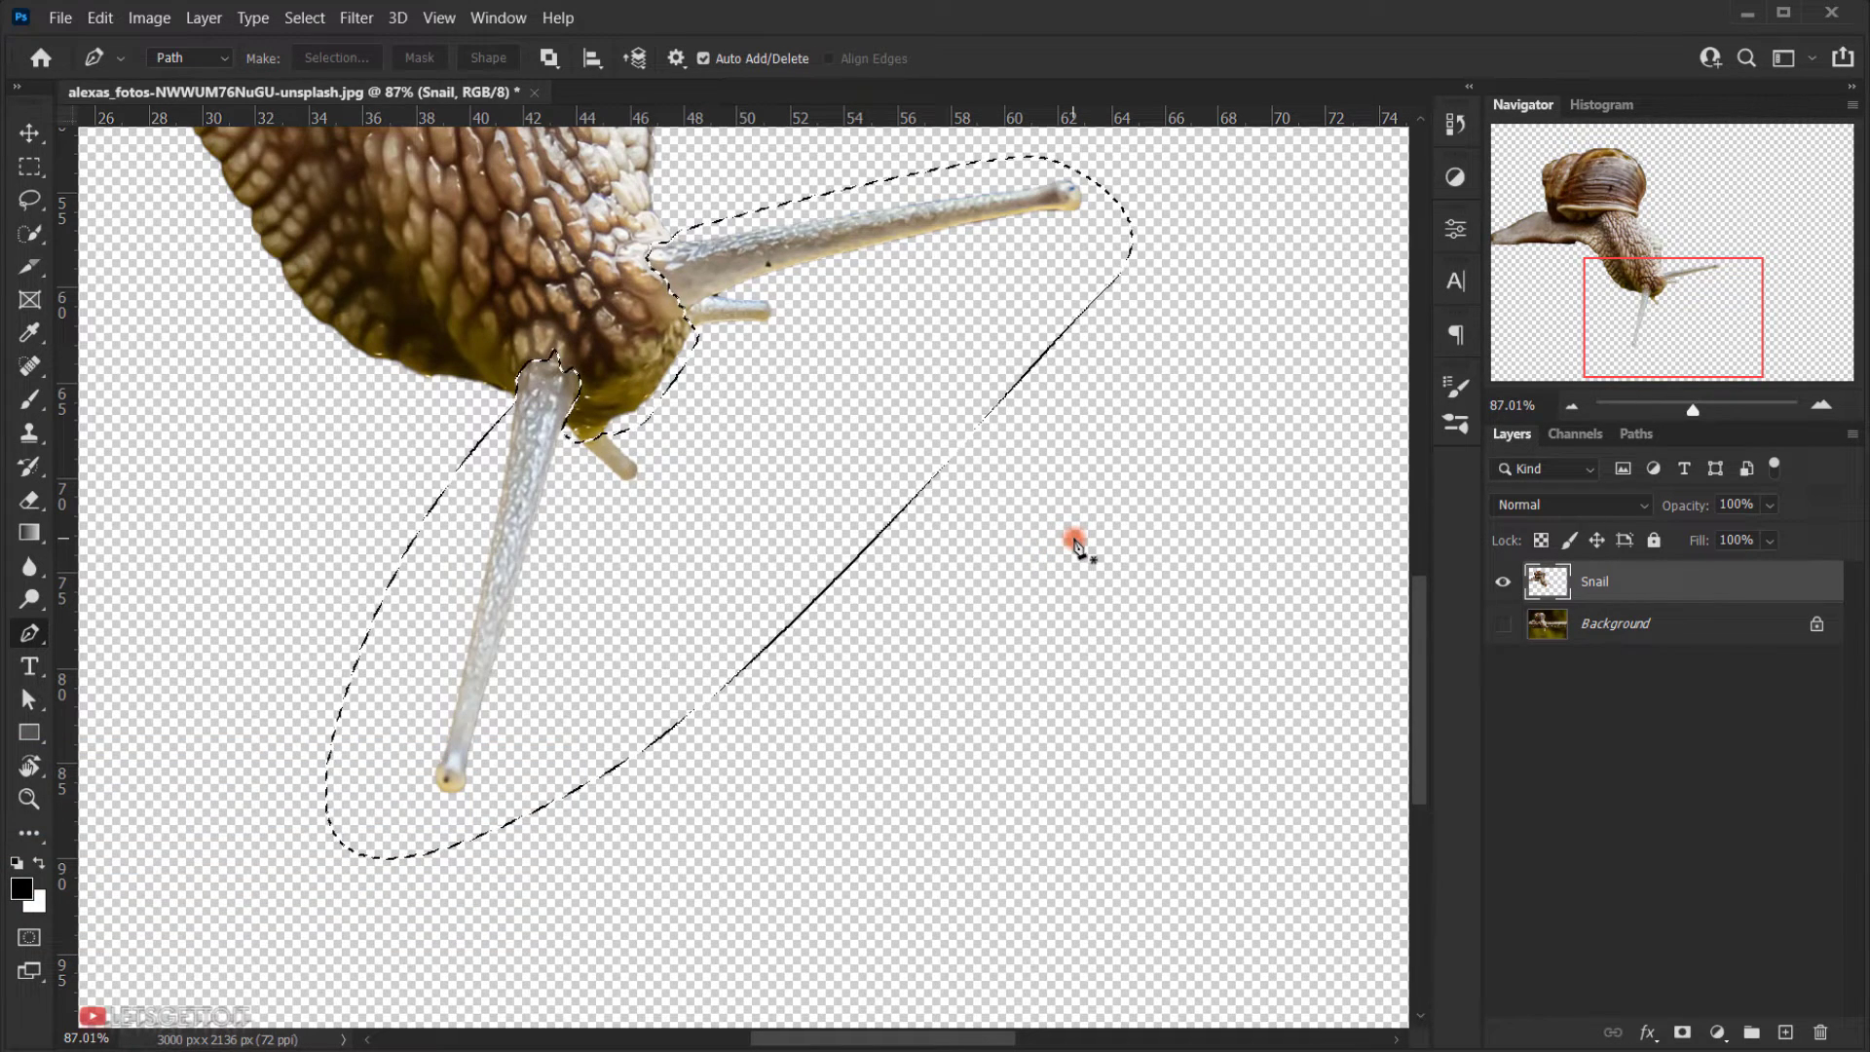
{"action": "key", "text": "ctrl+j"}
{"action": "left_click", "coordinate": [1504, 625]}
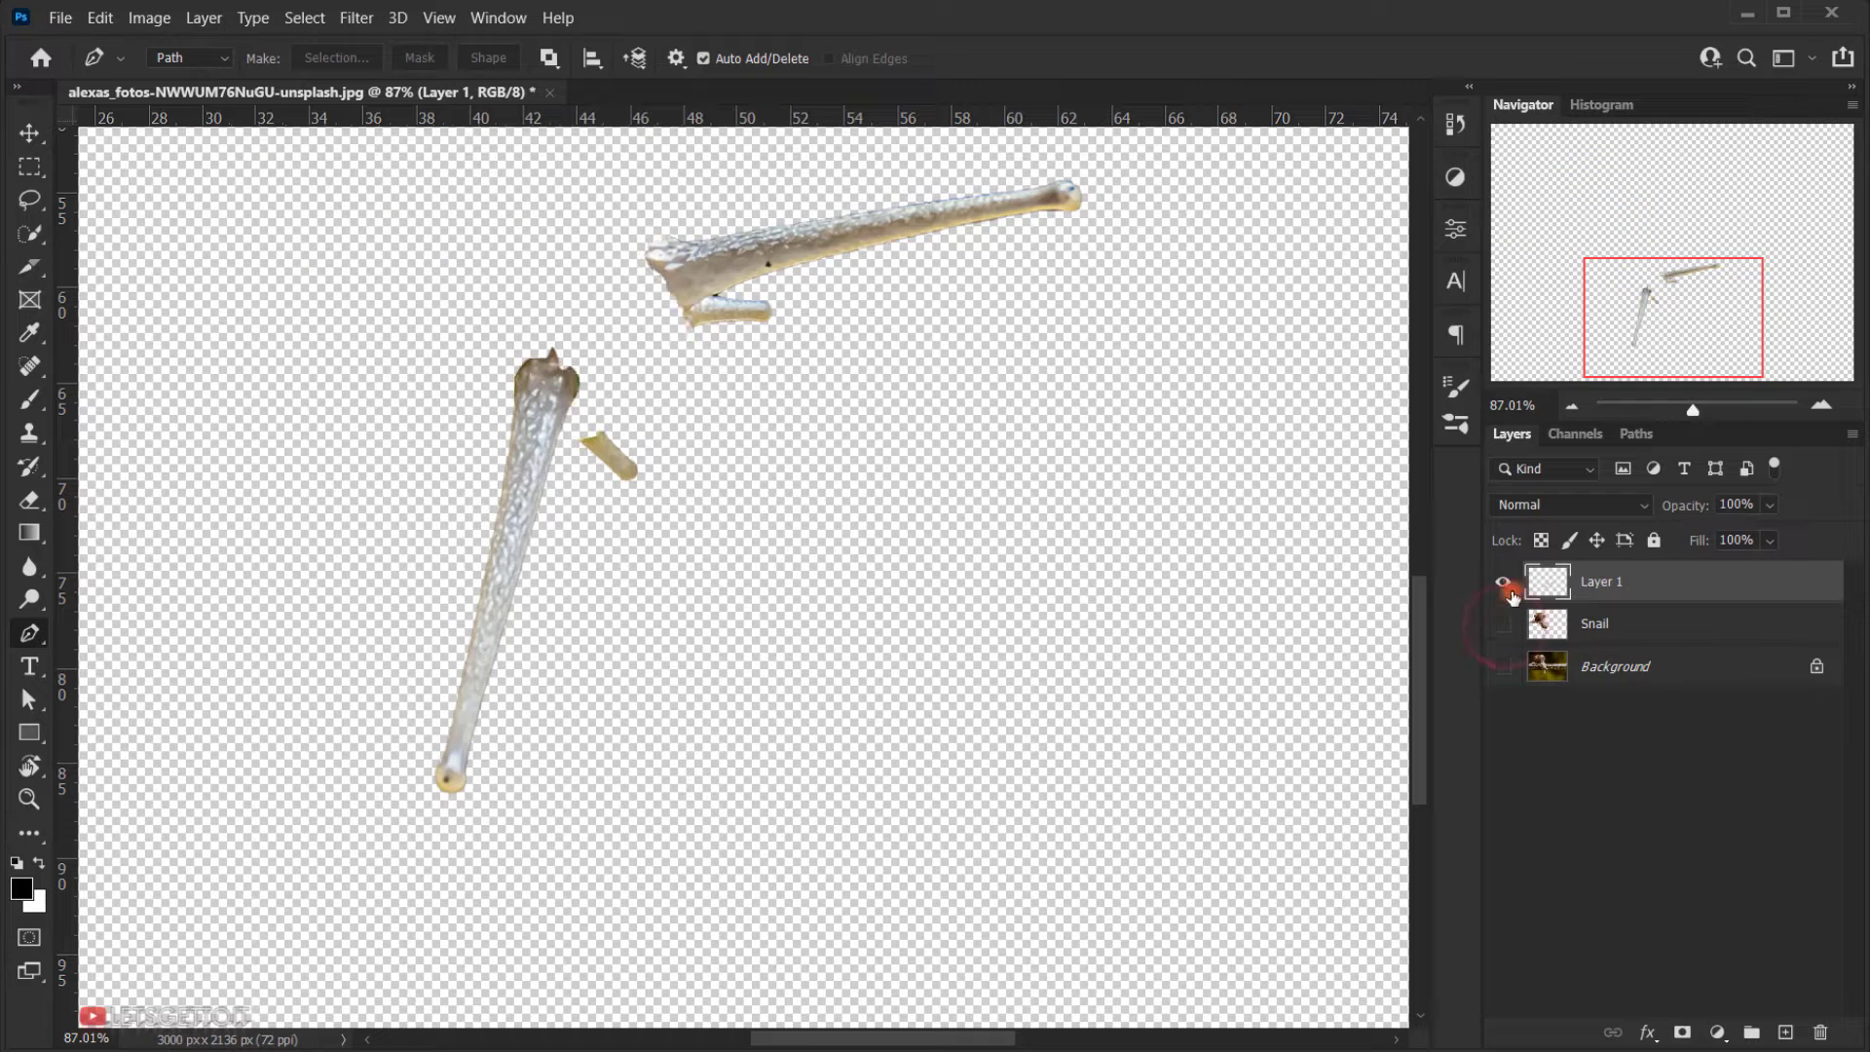
{"action": "left_click", "coordinate": [1504, 582]}
{"action": "left_click", "coordinate": [1504, 583]}
{"action": "left_click", "coordinate": [869, 399]}
{"action": "left_click", "coordinate": [1505, 584]}
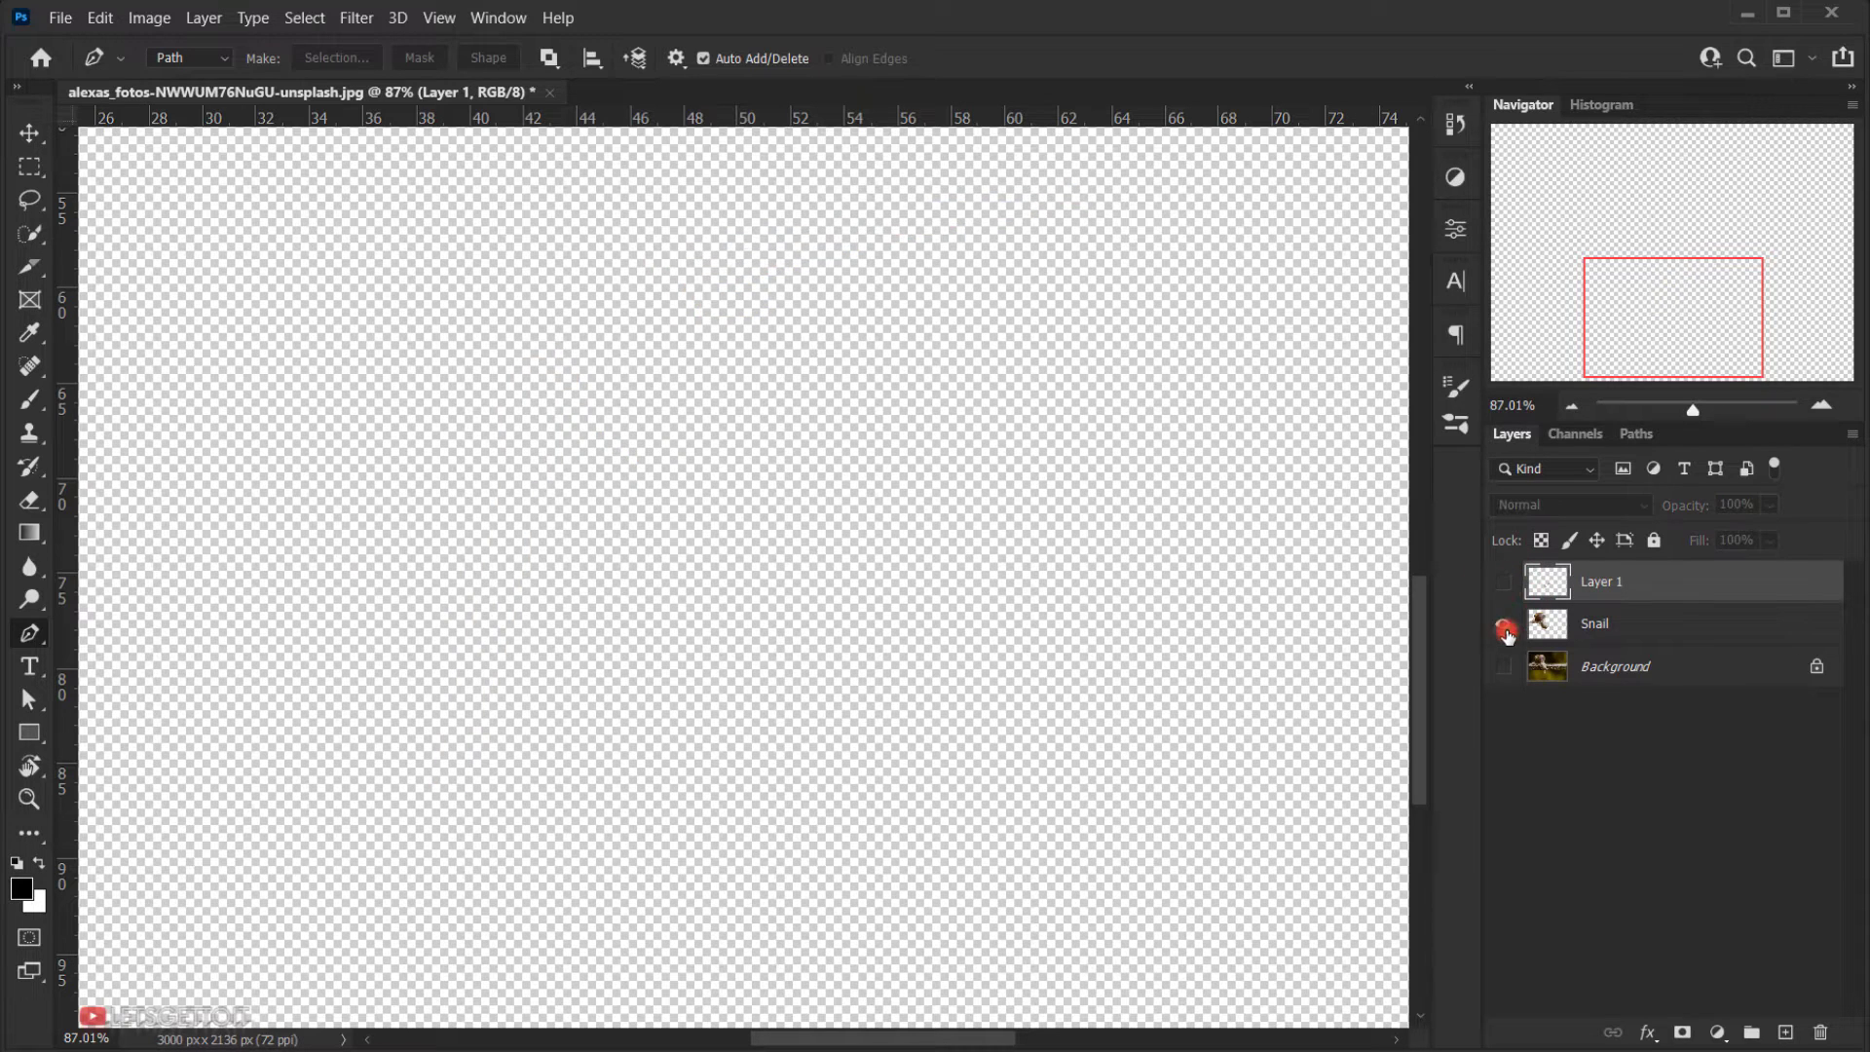
Step: Show the Snail layer and the tentacle layer again, and rename the tentacle layer Eyes
{"action": "left_click", "coordinate": [1504, 624]}
{"action": "left_click", "coordinate": [1501, 581]}
{"action": "left_click", "coordinate": [1591, 582]}
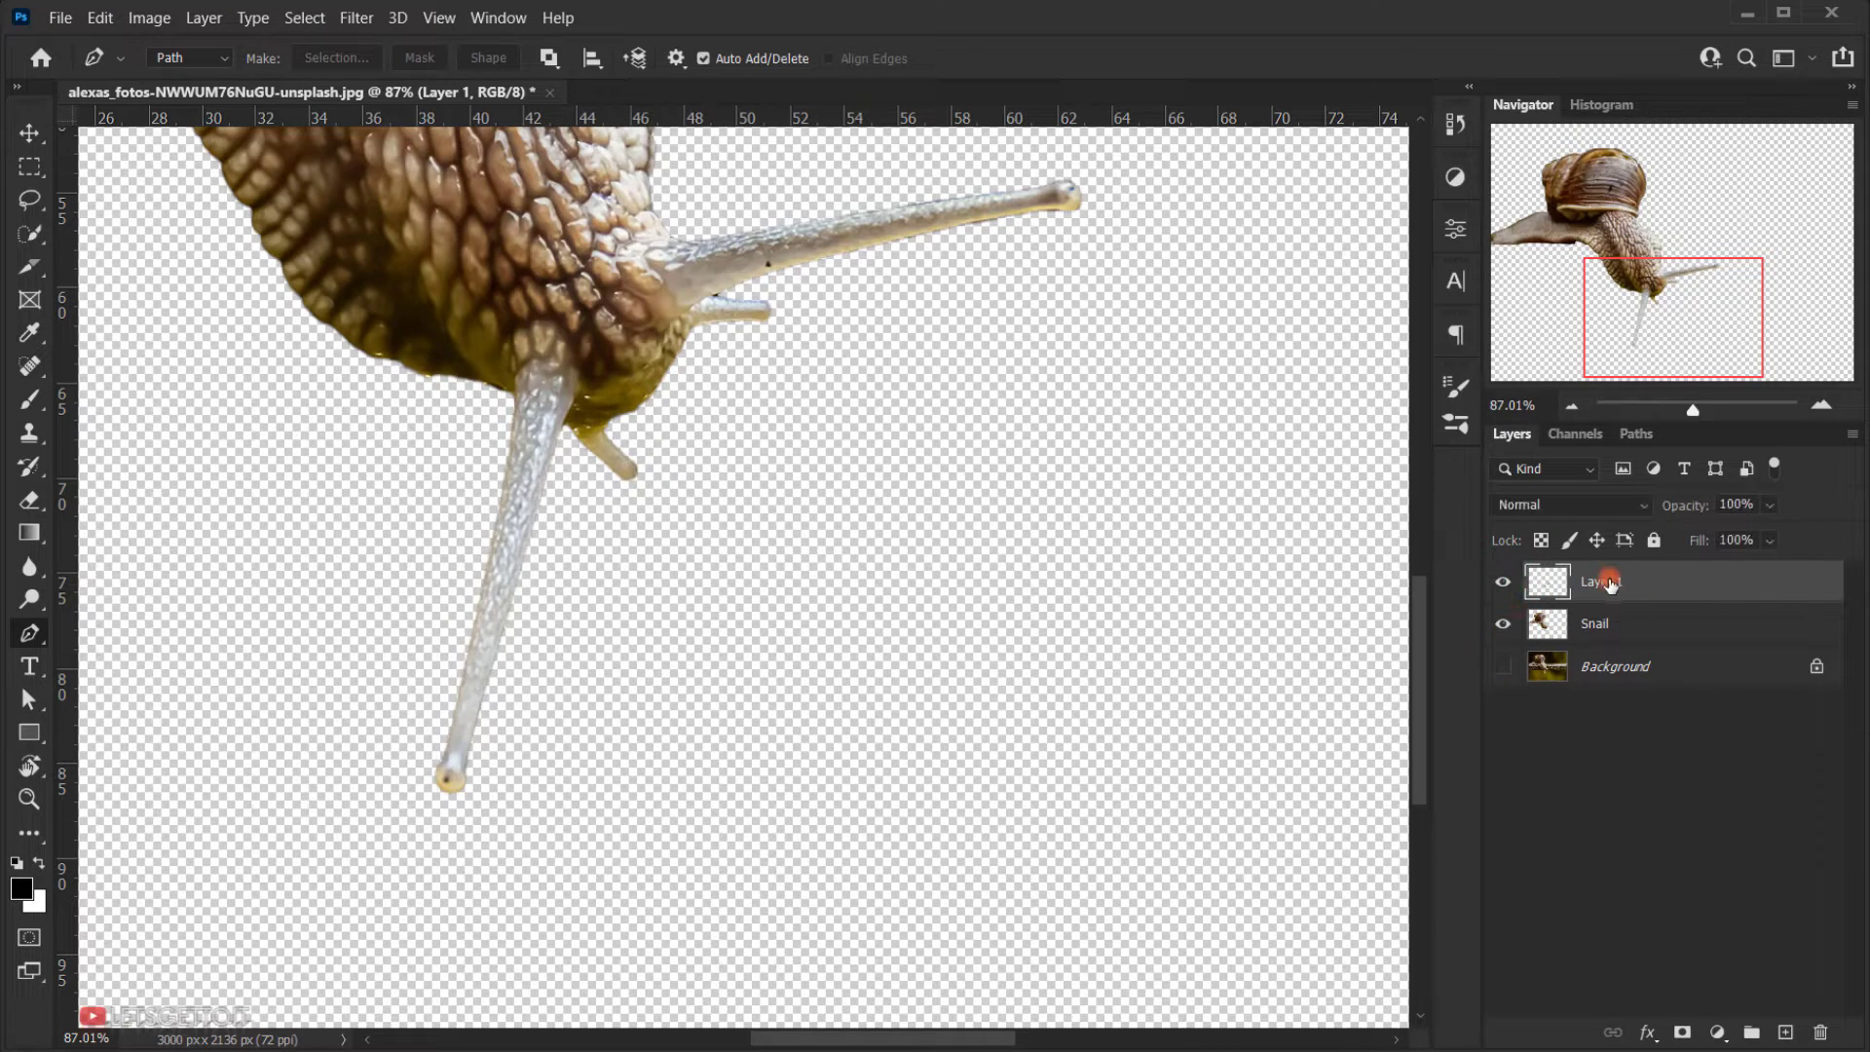
{"action": "double_click", "coordinate": [1611, 582]}
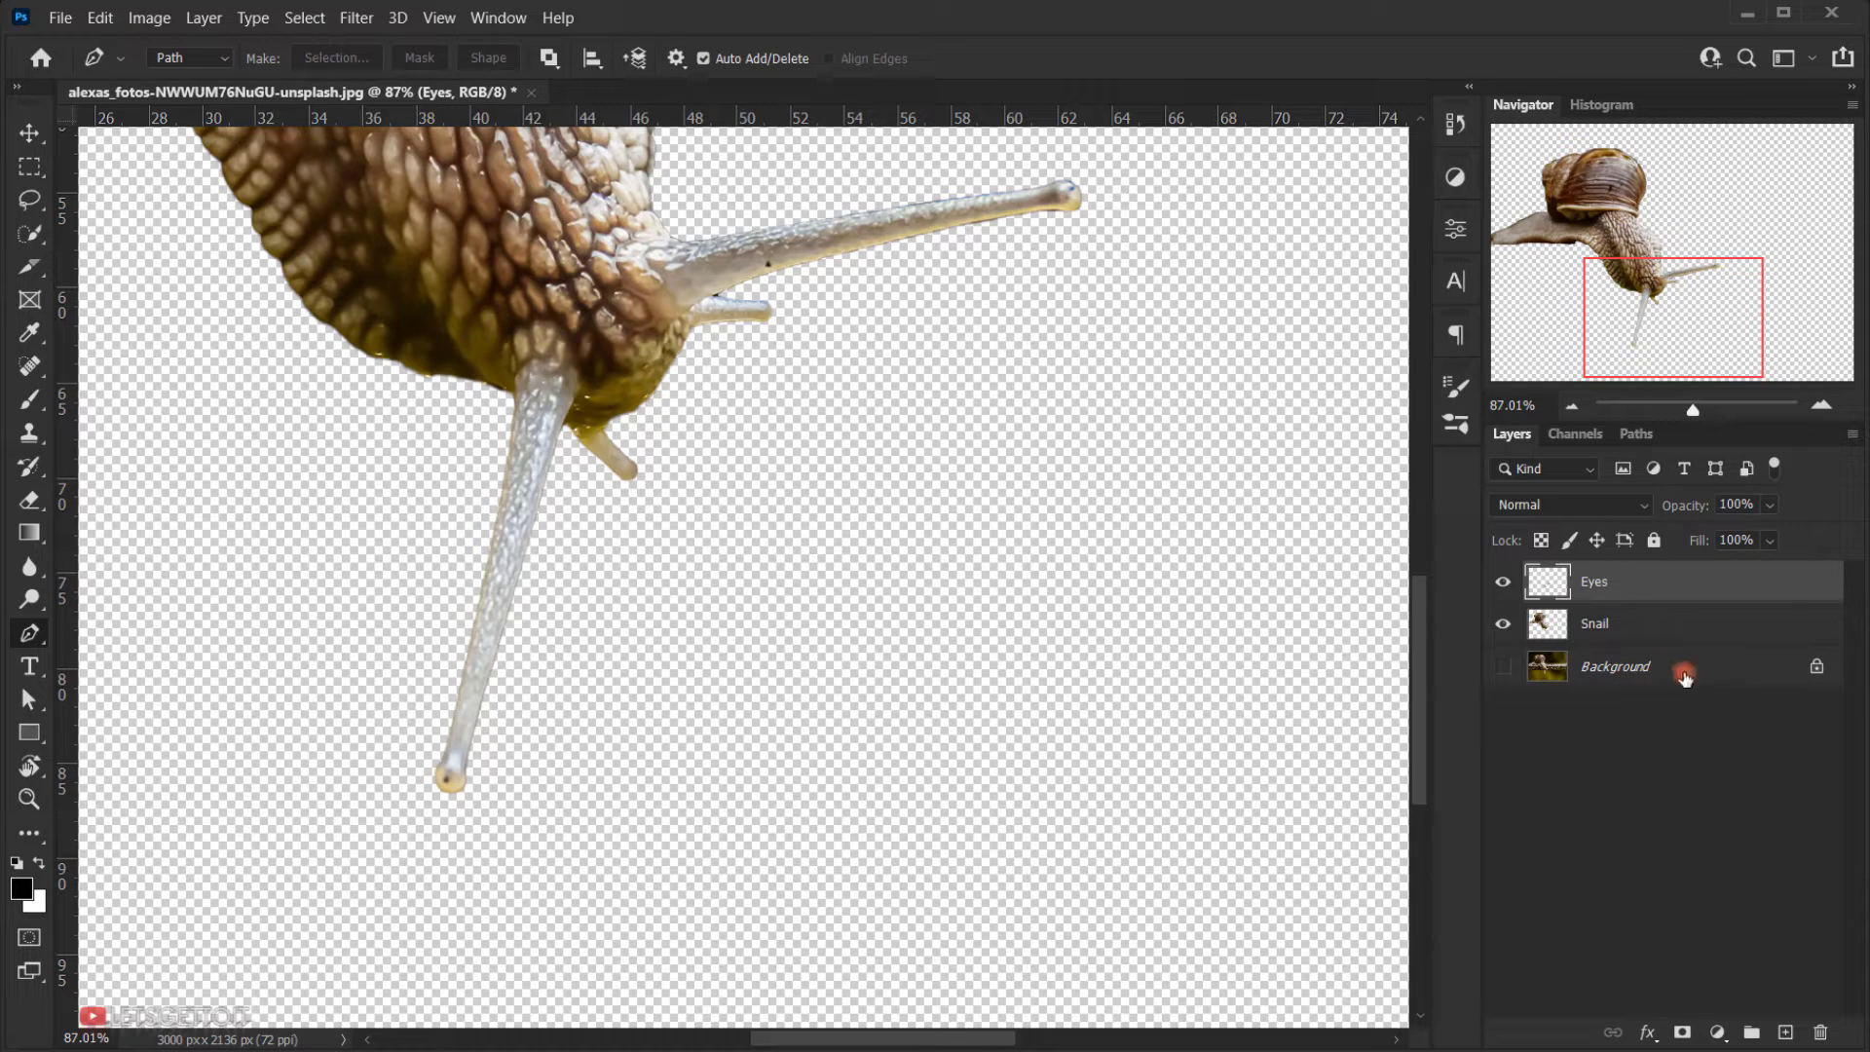
Step: Make the Background layer visible again and select it
{"action": "scroll", "coordinate": [257, 706], "scroll_direction": "down", "scroll_amount": 5}
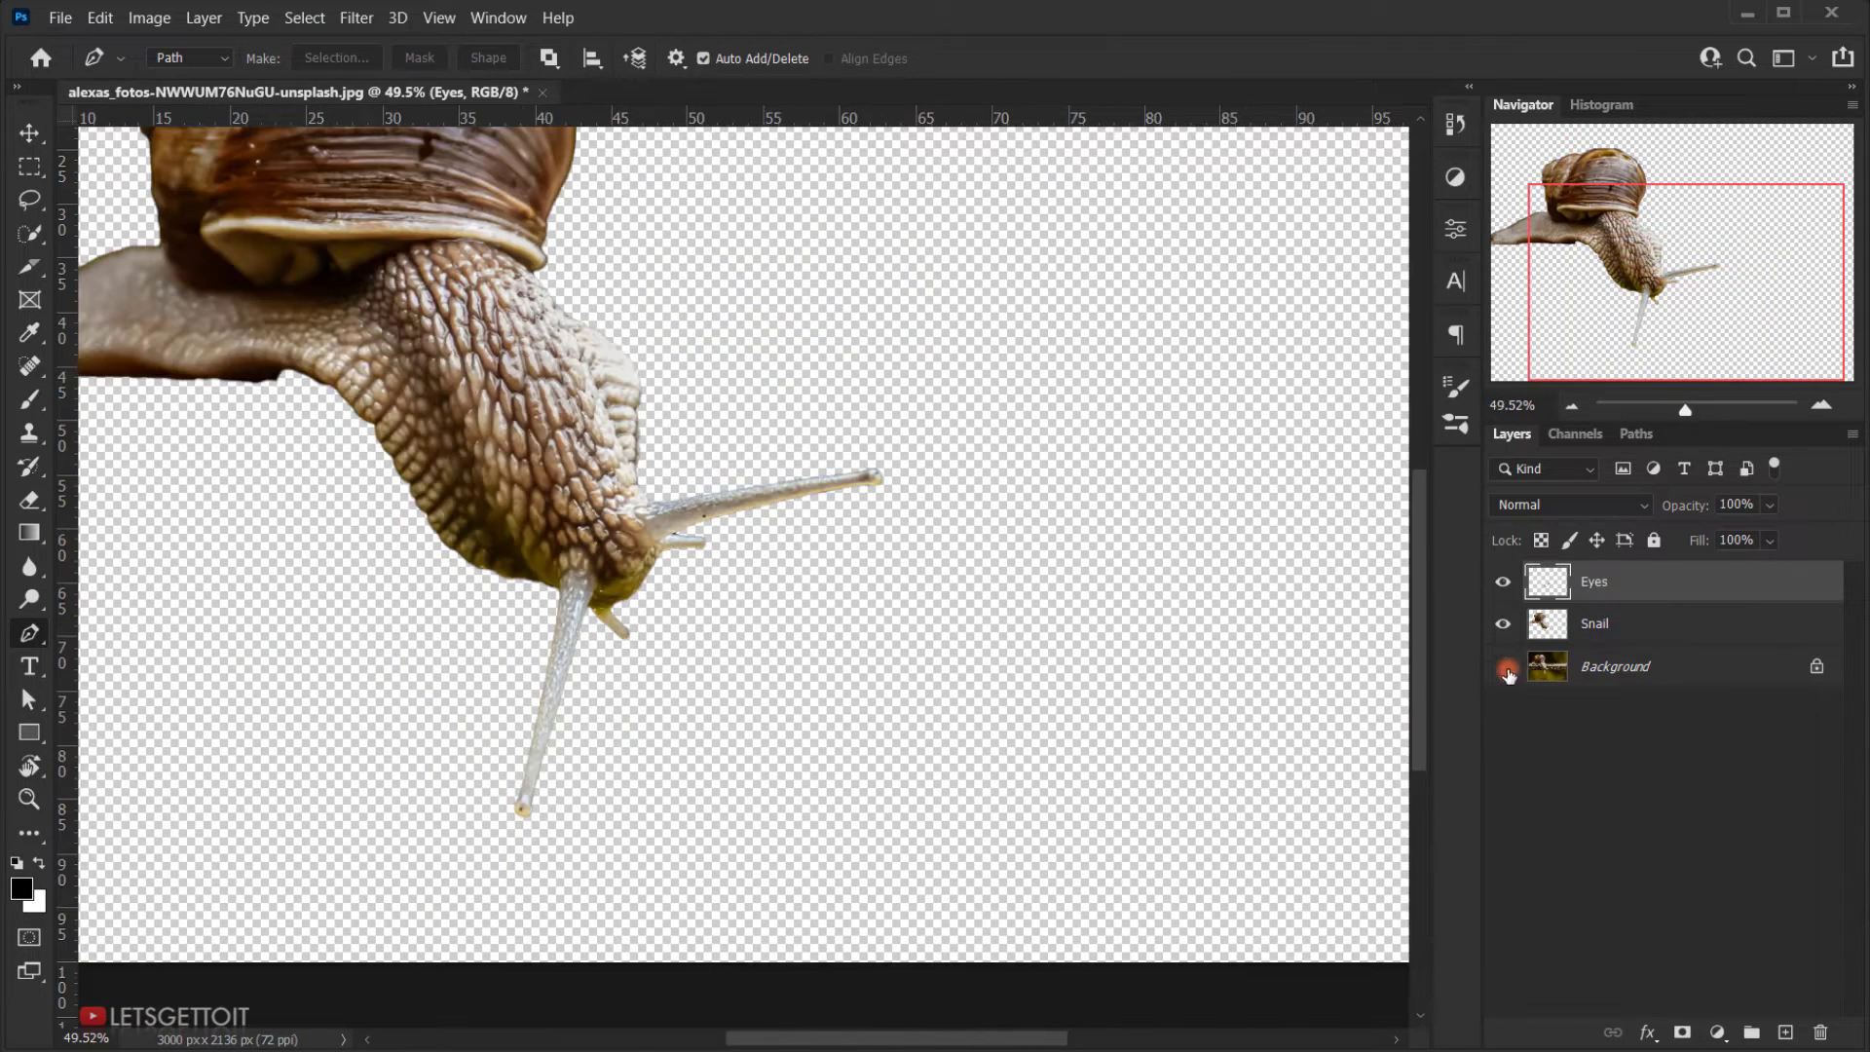
{"action": "left_click", "coordinate": [1501, 669]}
{"action": "scroll", "coordinate": [802, 656], "scroll_direction": "down", "scroll_amount": 3}
{"action": "scroll", "coordinate": [604, 573], "scroll_direction": "up", "scroll_amount": 4}
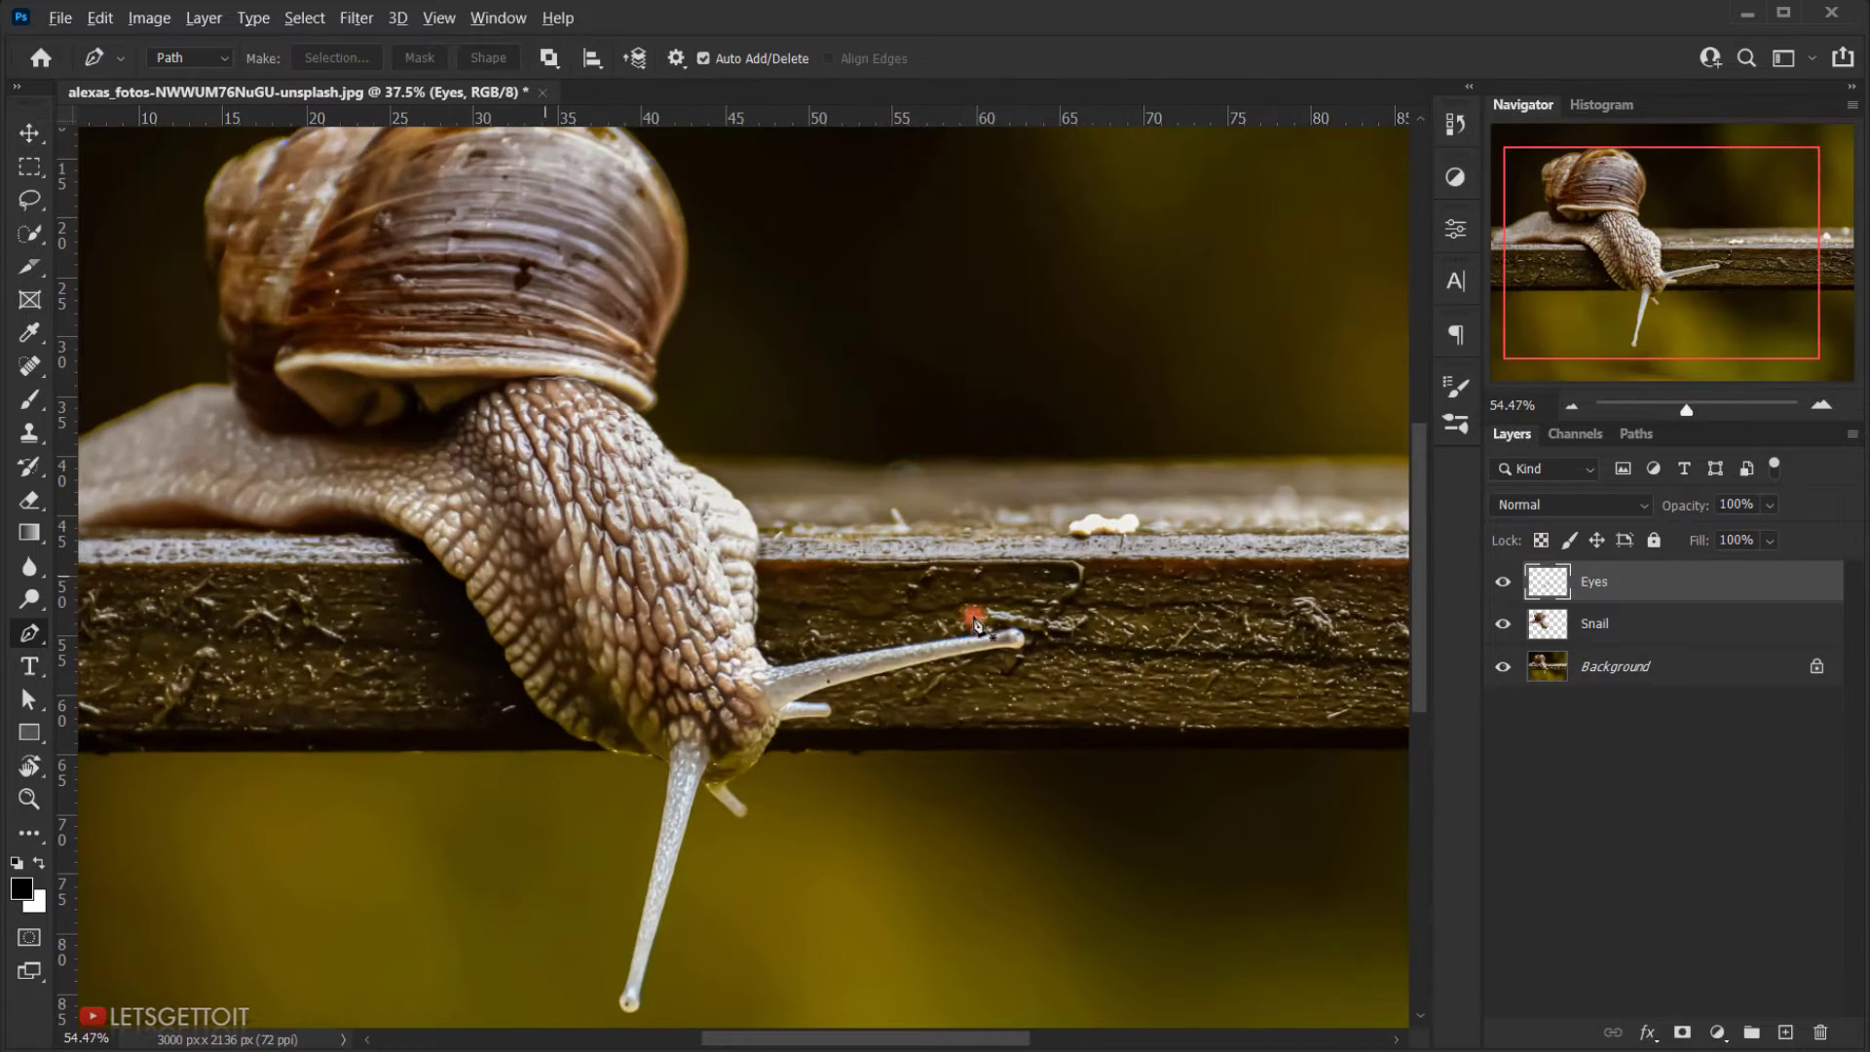
{"action": "left_click", "coordinate": [1642, 672]}
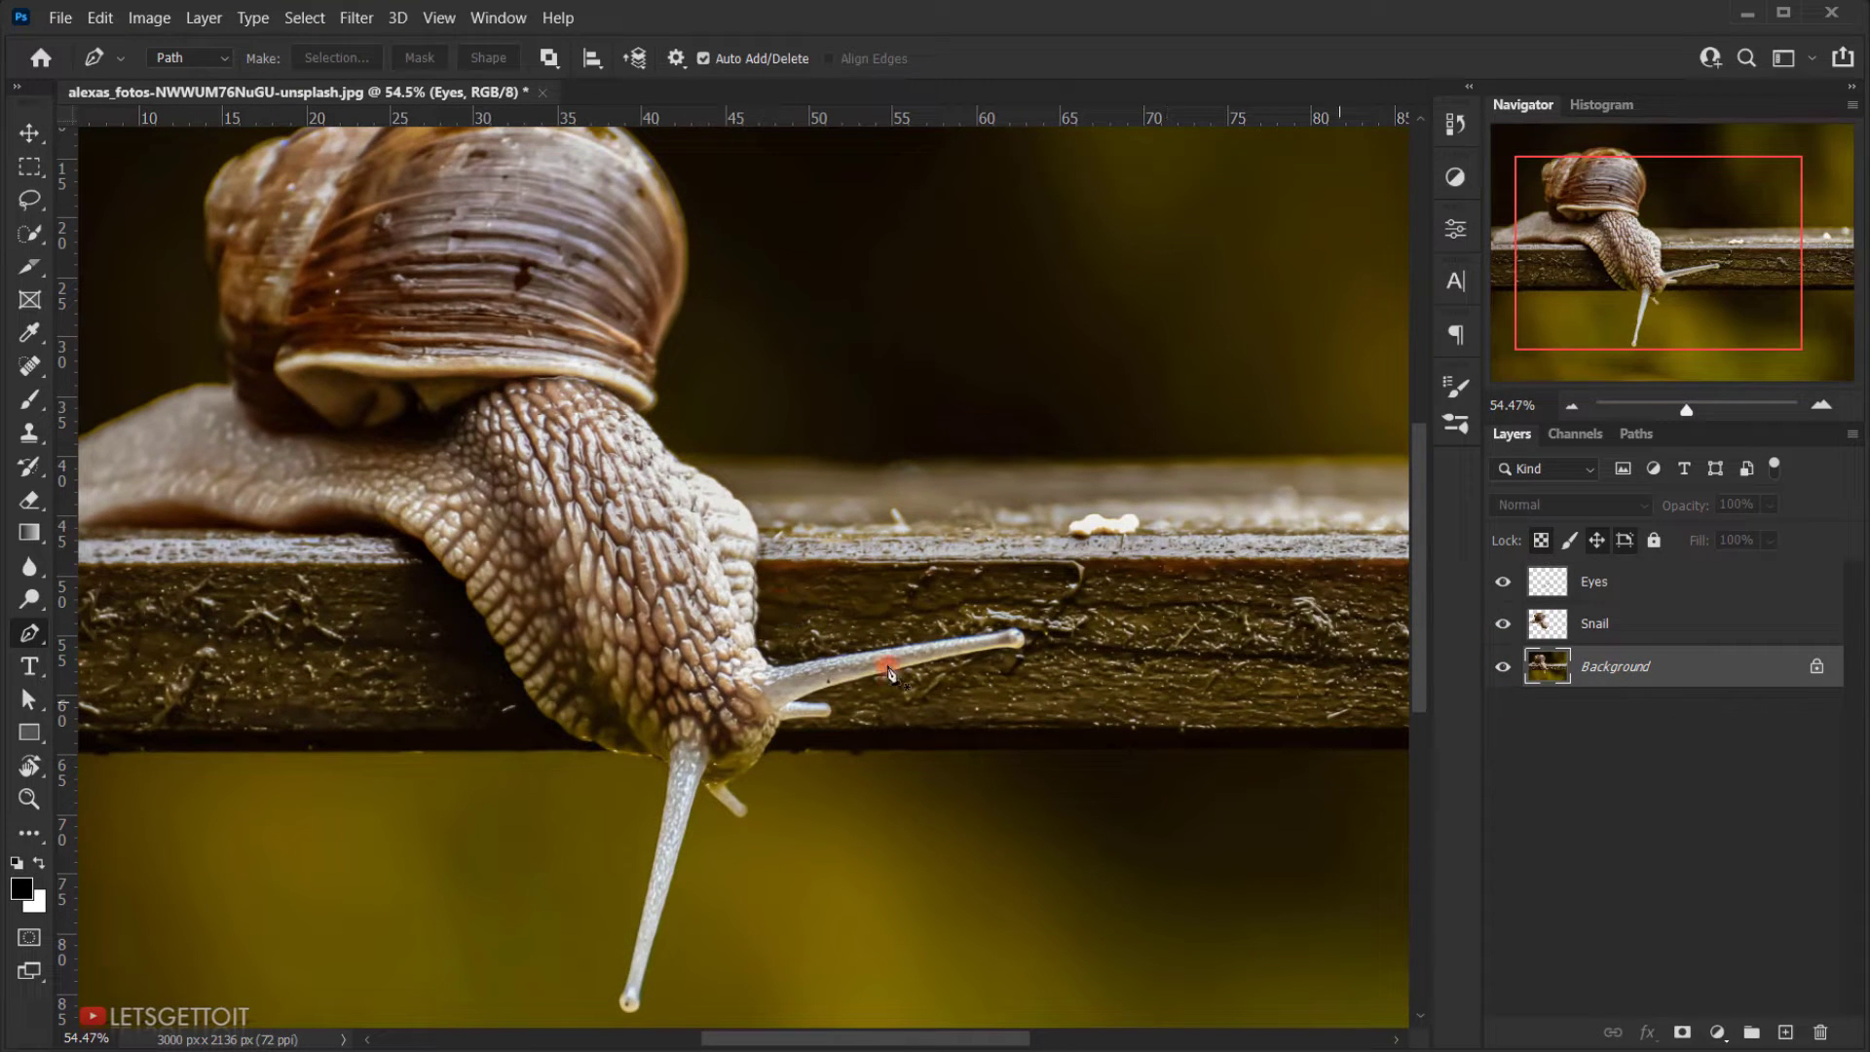
{"action": "scroll", "coordinate": [1048, 714], "scroll_direction": "down", "scroll_amount": 3}
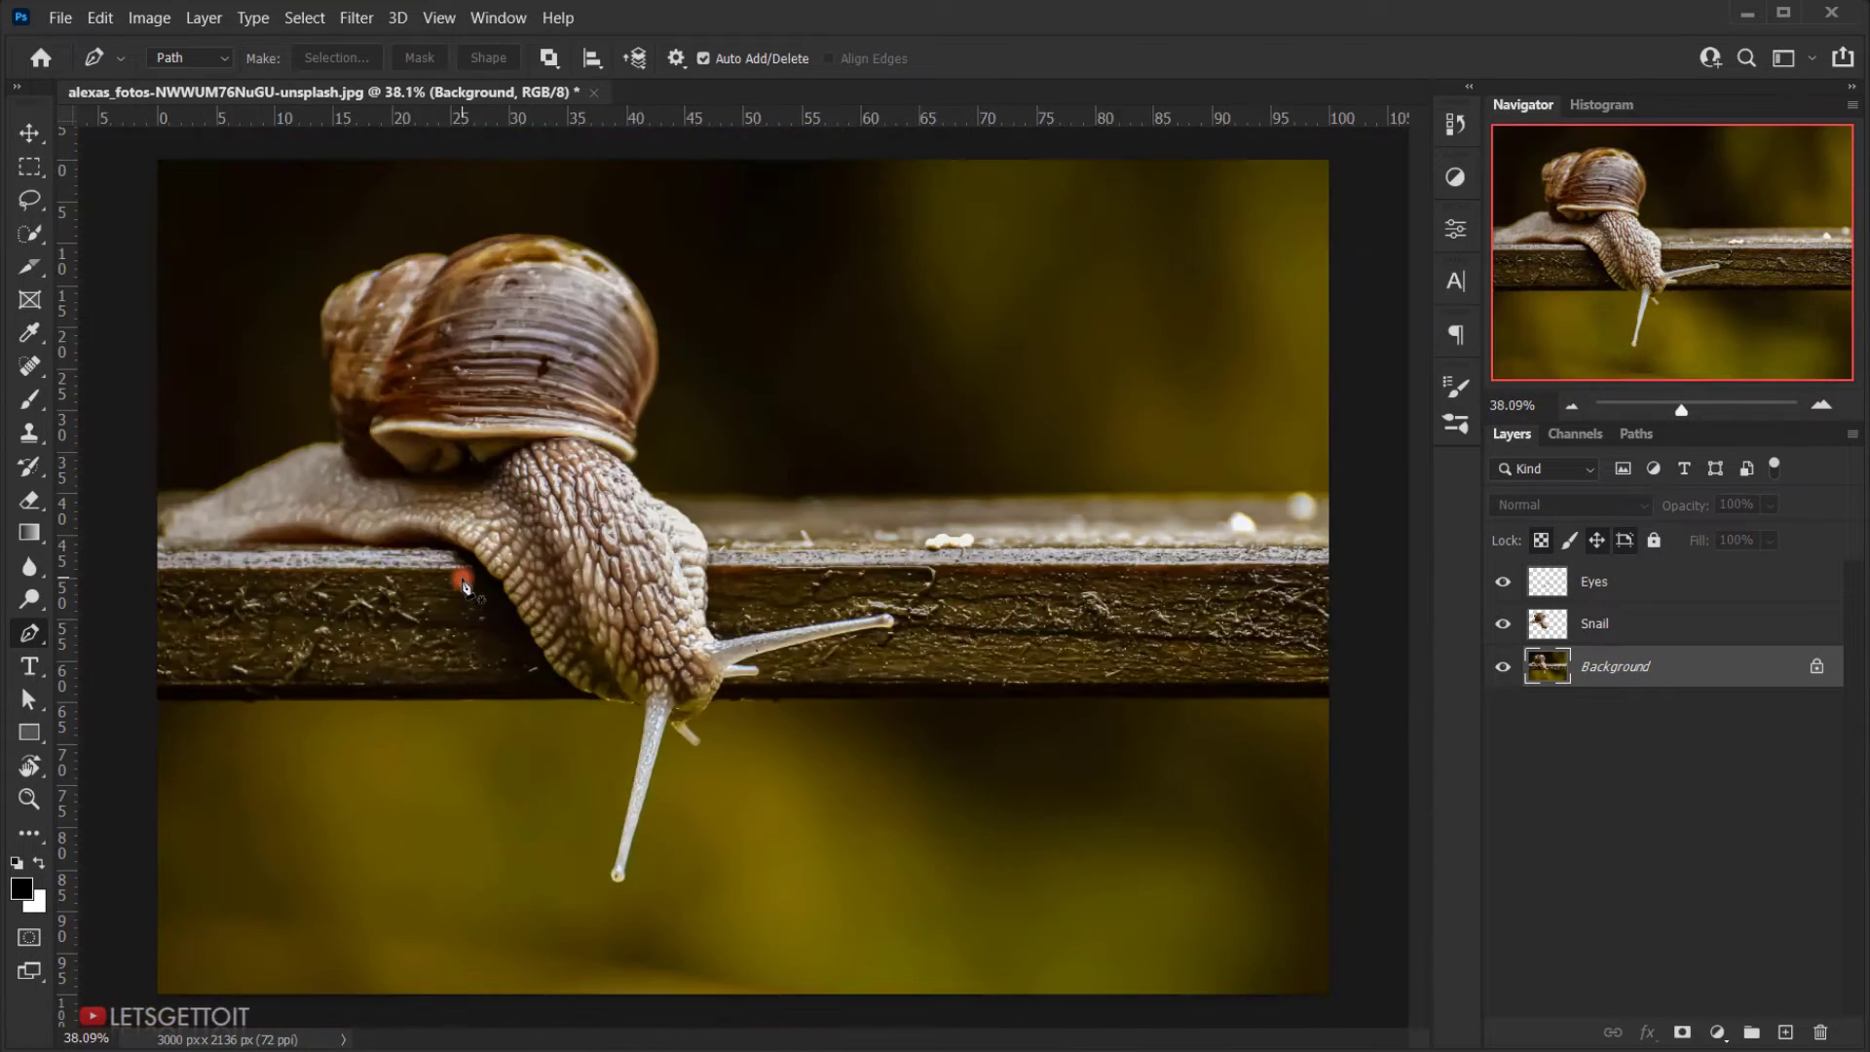
{"action": "scroll", "coordinate": [659, 615], "scroll_direction": "up", "scroll_amount": 2}
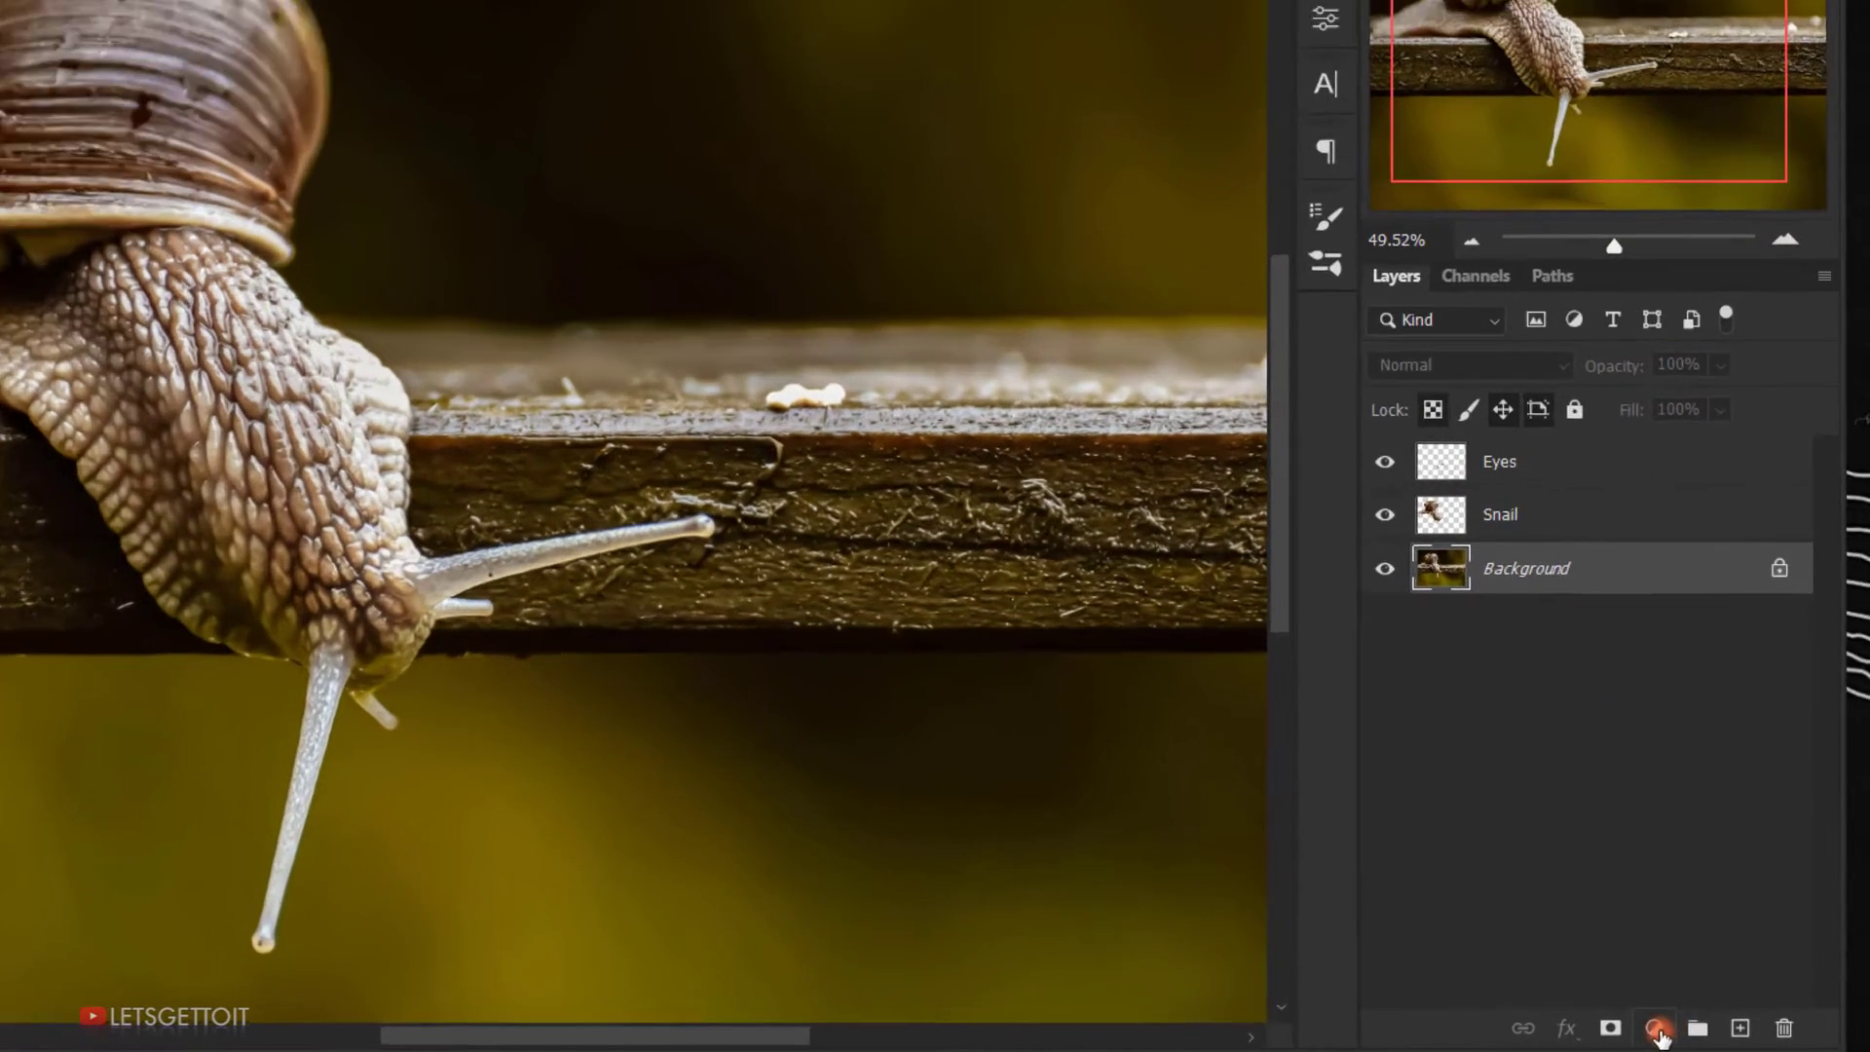
Step: Add a Color Lookup adjustment layer above the Background using the 3DLUT file NightFromDay.CUBE
{"action": "left_click", "coordinate": [1718, 1030]}
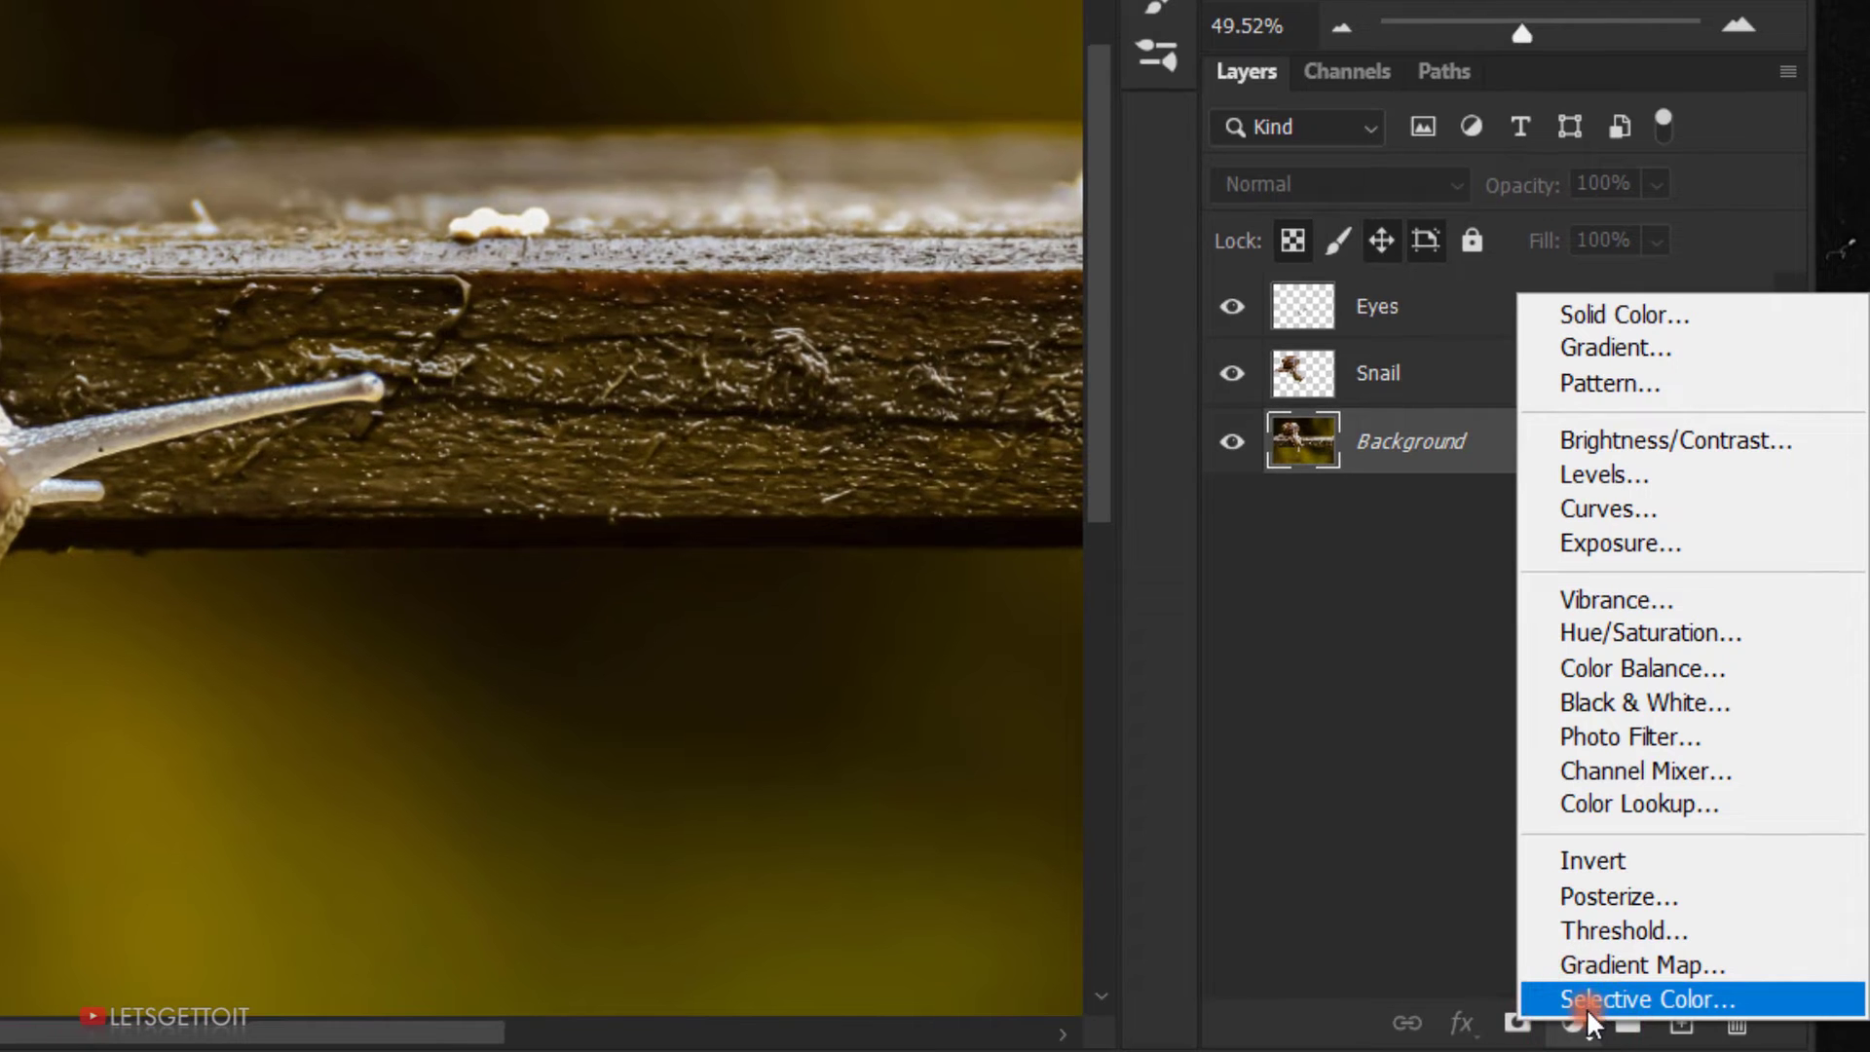
{"action": "left_click", "coordinate": [1644, 807]}
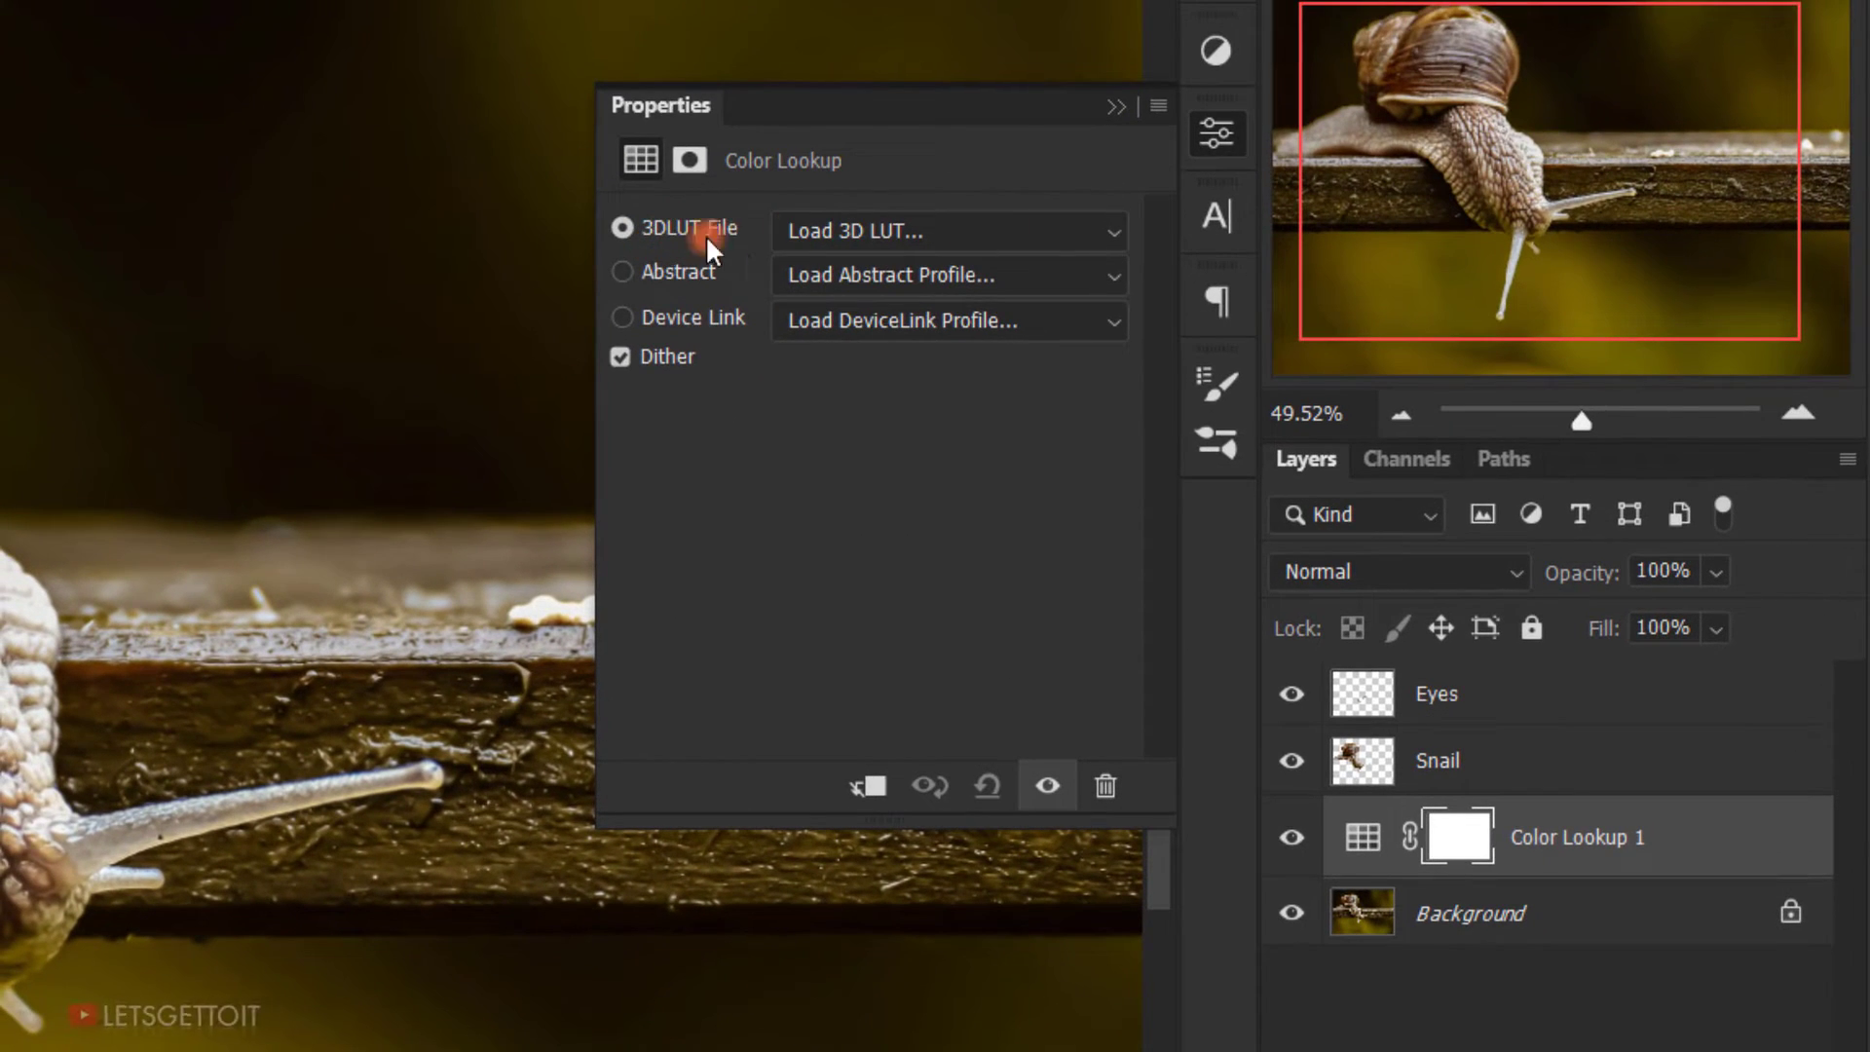
{"action": "left_click", "coordinate": [906, 234]}
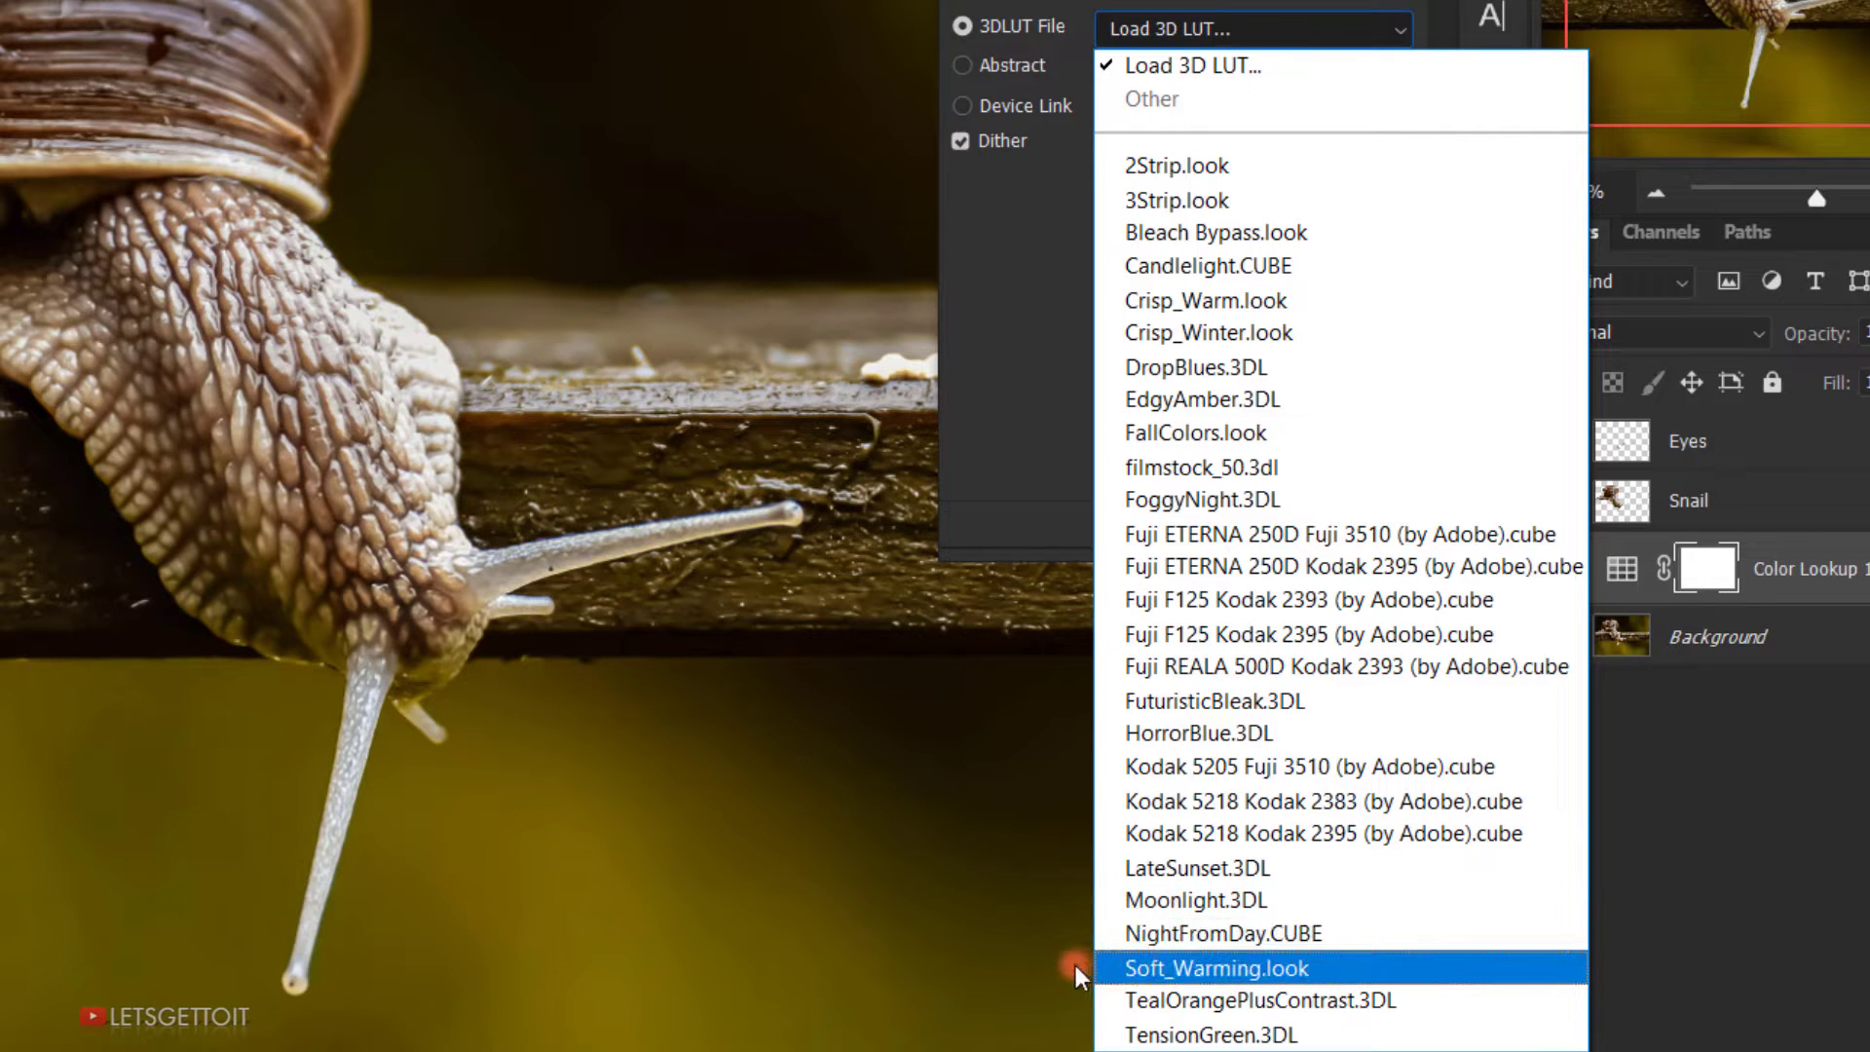
{"action": "left_click", "coordinate": [1276, 930]}
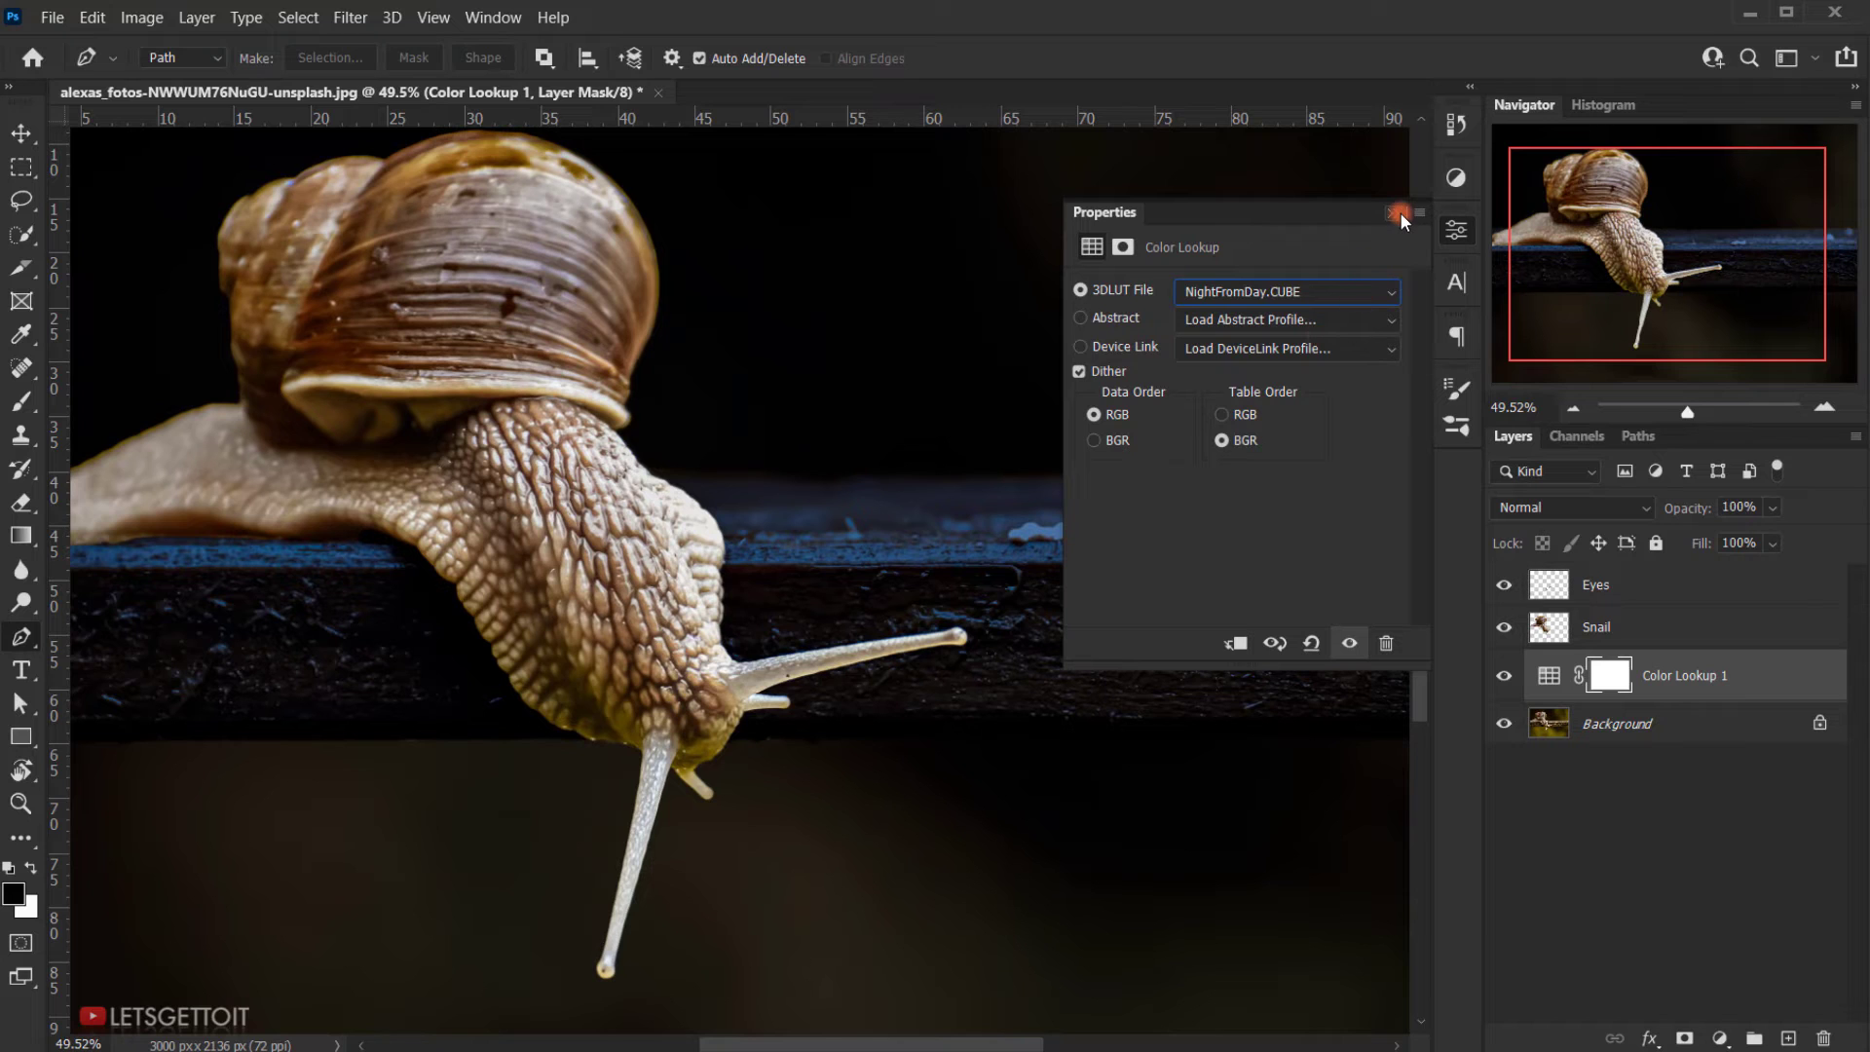
{"action": "left_click", "coordinate": [1400, 212]}
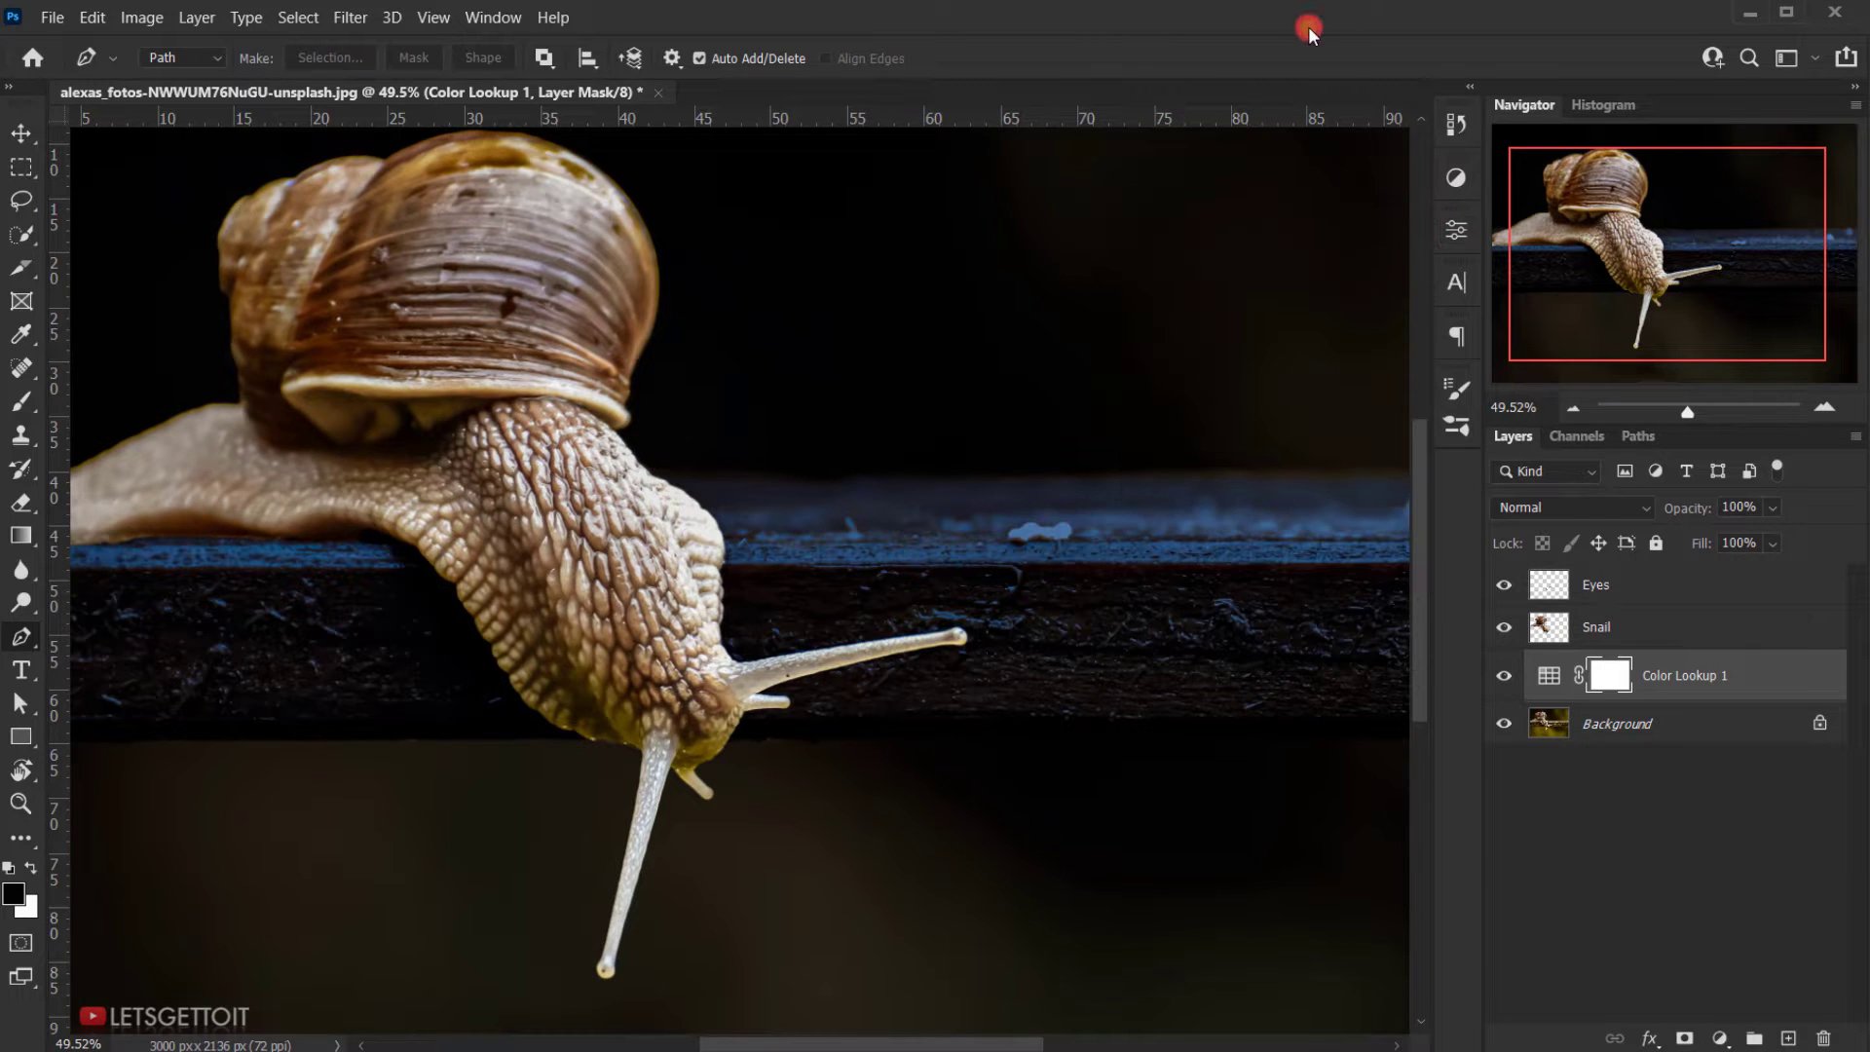
Step: Add a Hue/Saturation adjustment layer above the Color Lookup and lower its master saturation to about -34
{"action": "left_click_drag", "start_coordinate": [1074, 538], "coordinate": [827, 517]}
{"action": "scroll", "coordinate": [750, 591], "scroll_direction": "down", "scroll_amount": 6}
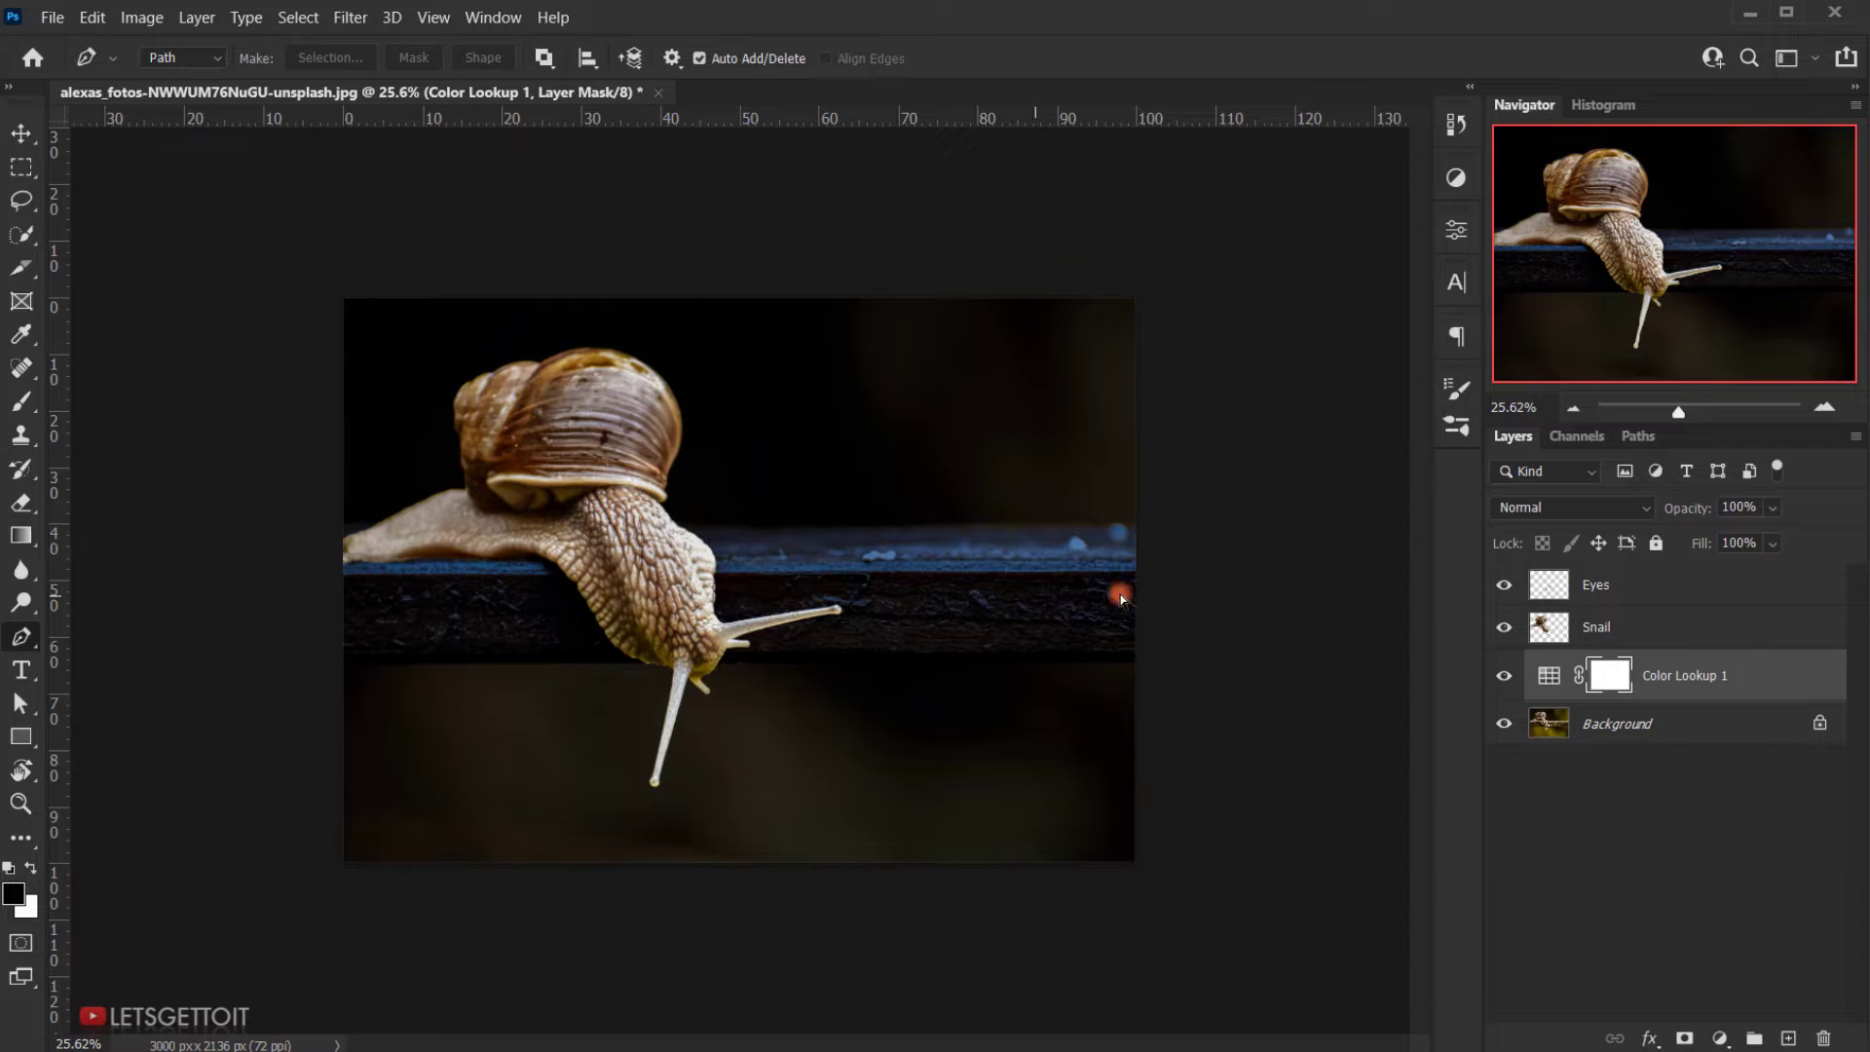
{"action": "scroll", "coordinate": [645, 594], "scroll_direction": "up", "scroll_amount": 3}
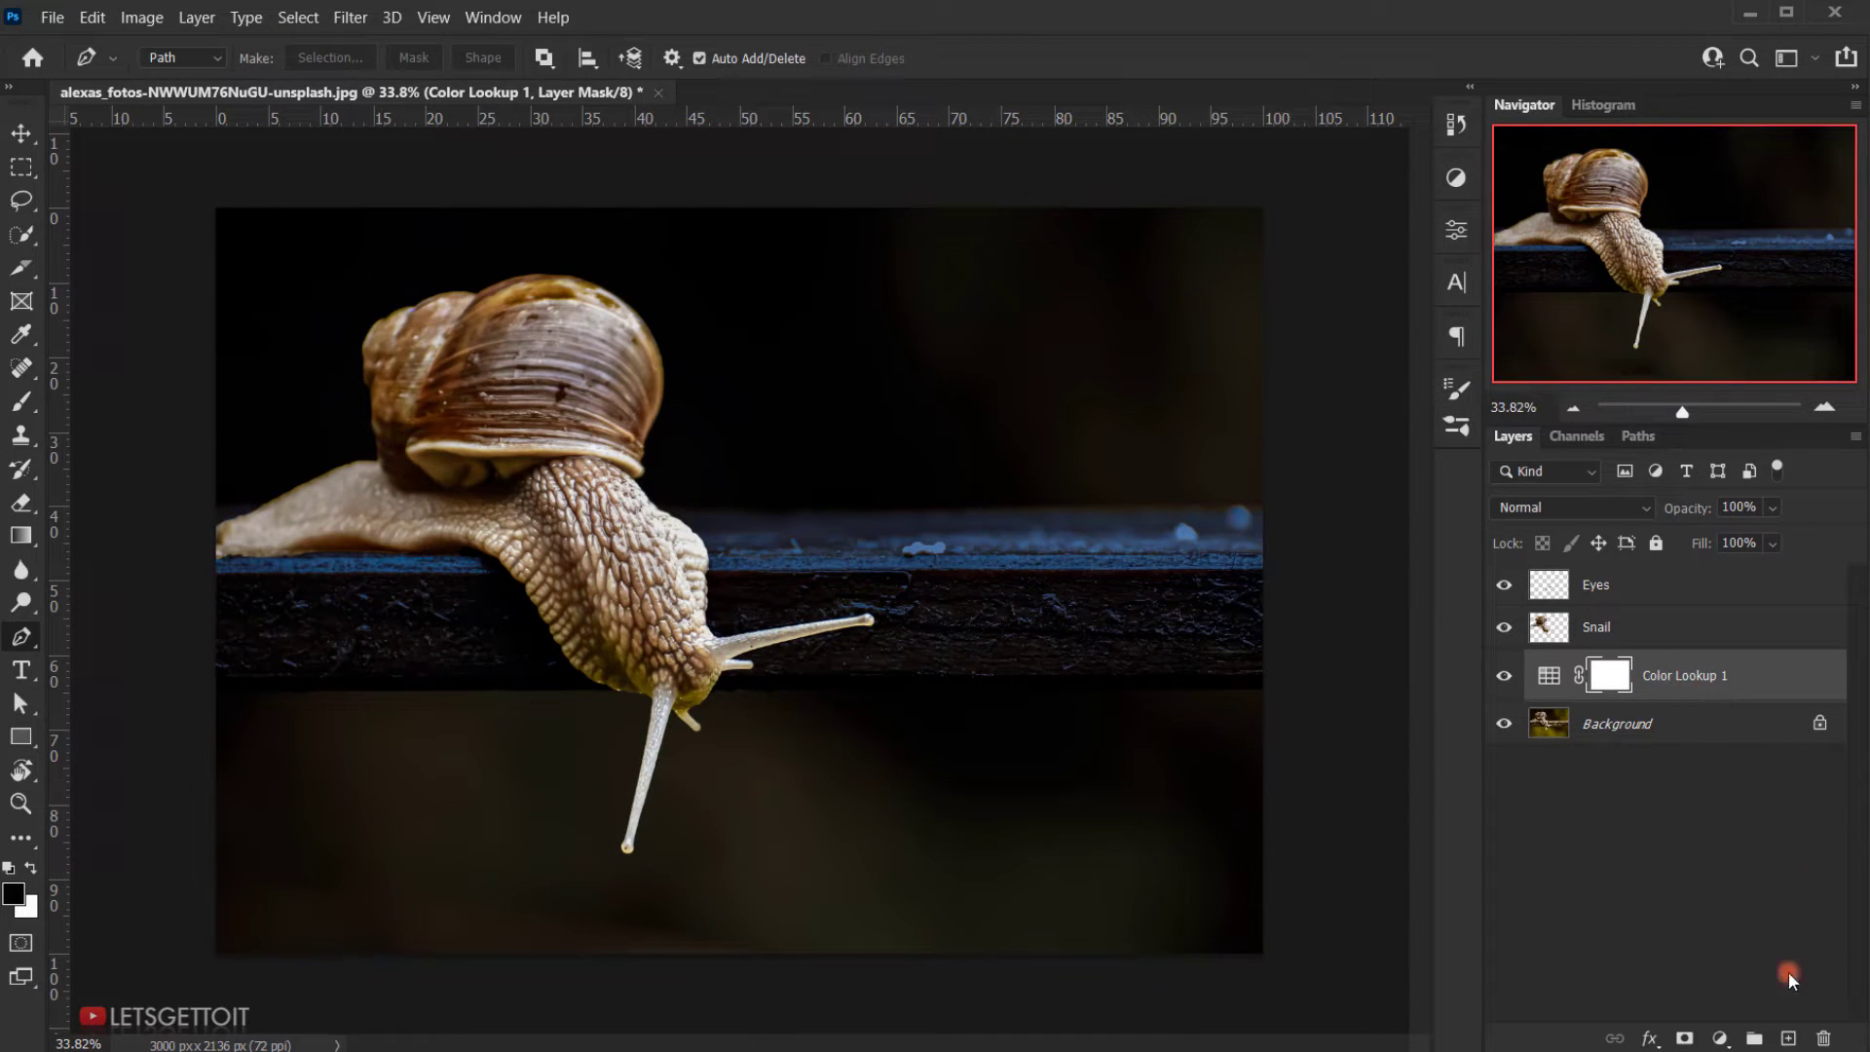
{"action": "left_click", "coordinate": [1721, 1039]}
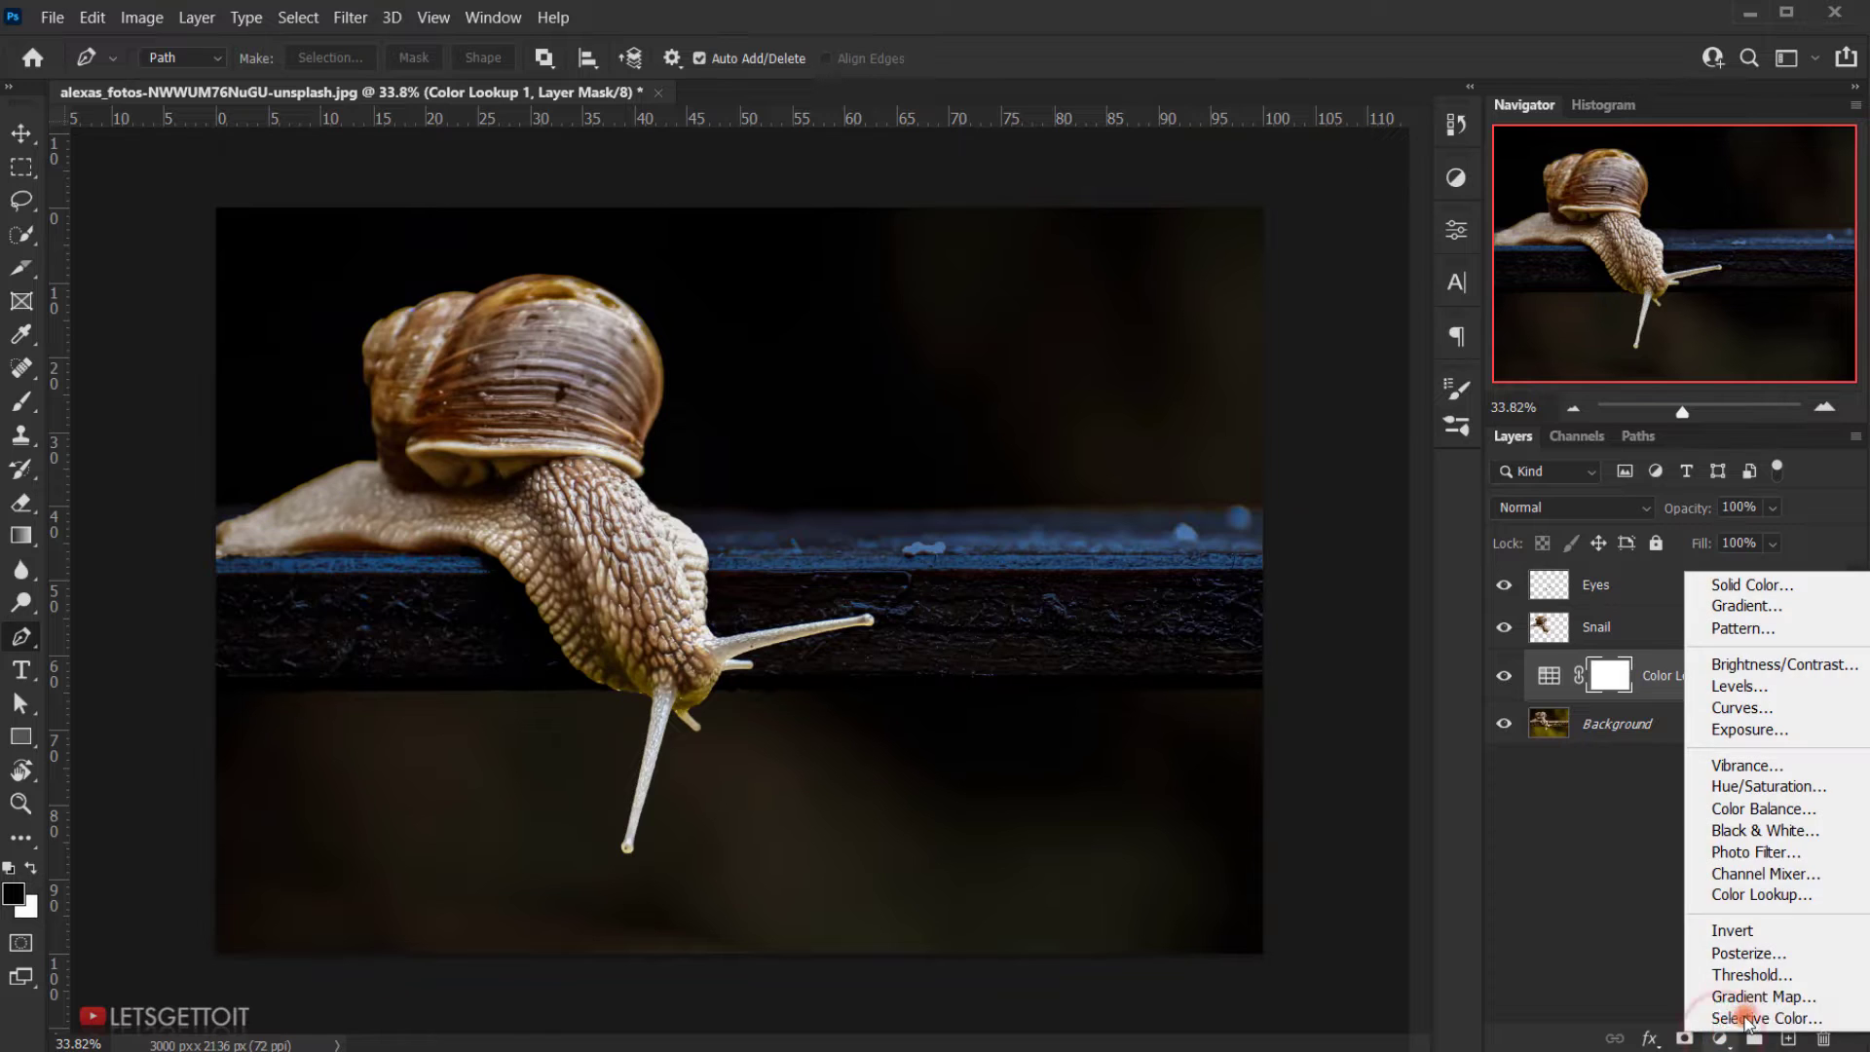
{"action": "left_click", "coordinate": [1759, 786]}
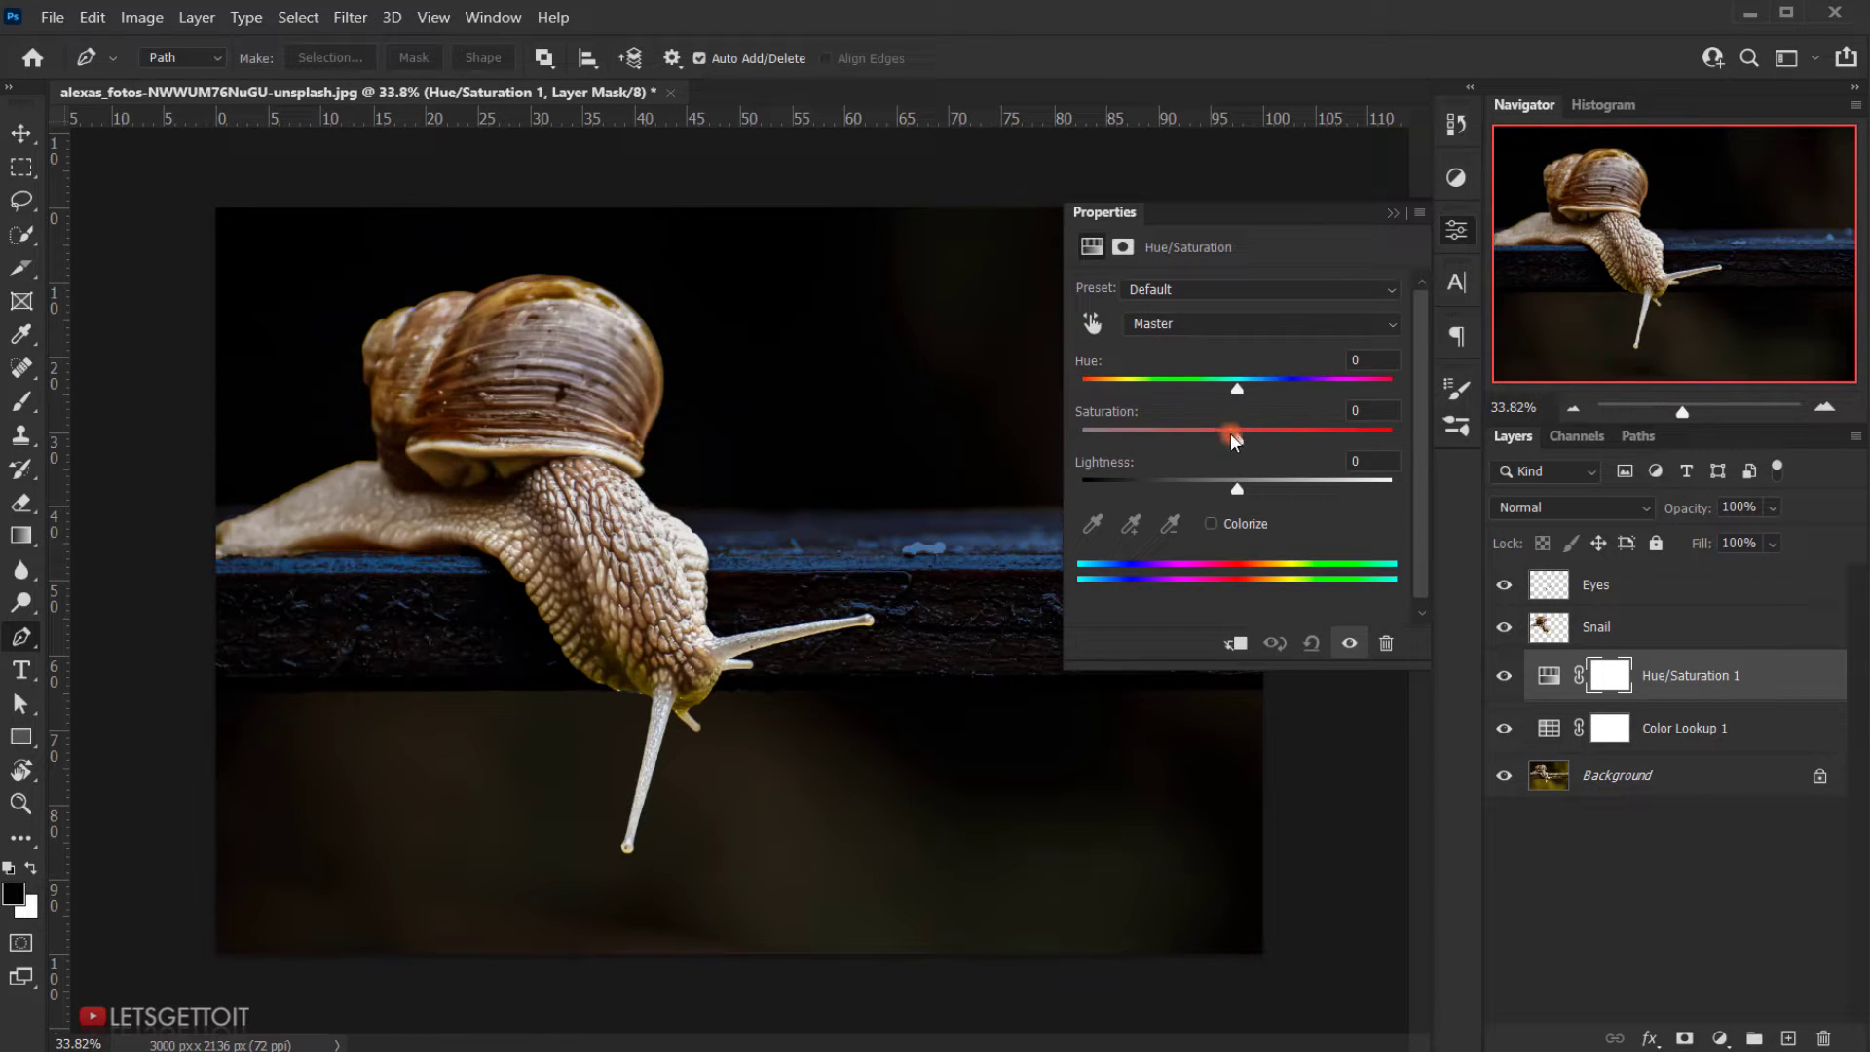
{"action": "left_click_drag", "start_coordinate": [1239, 441], "coordinate": [1223, 440]}
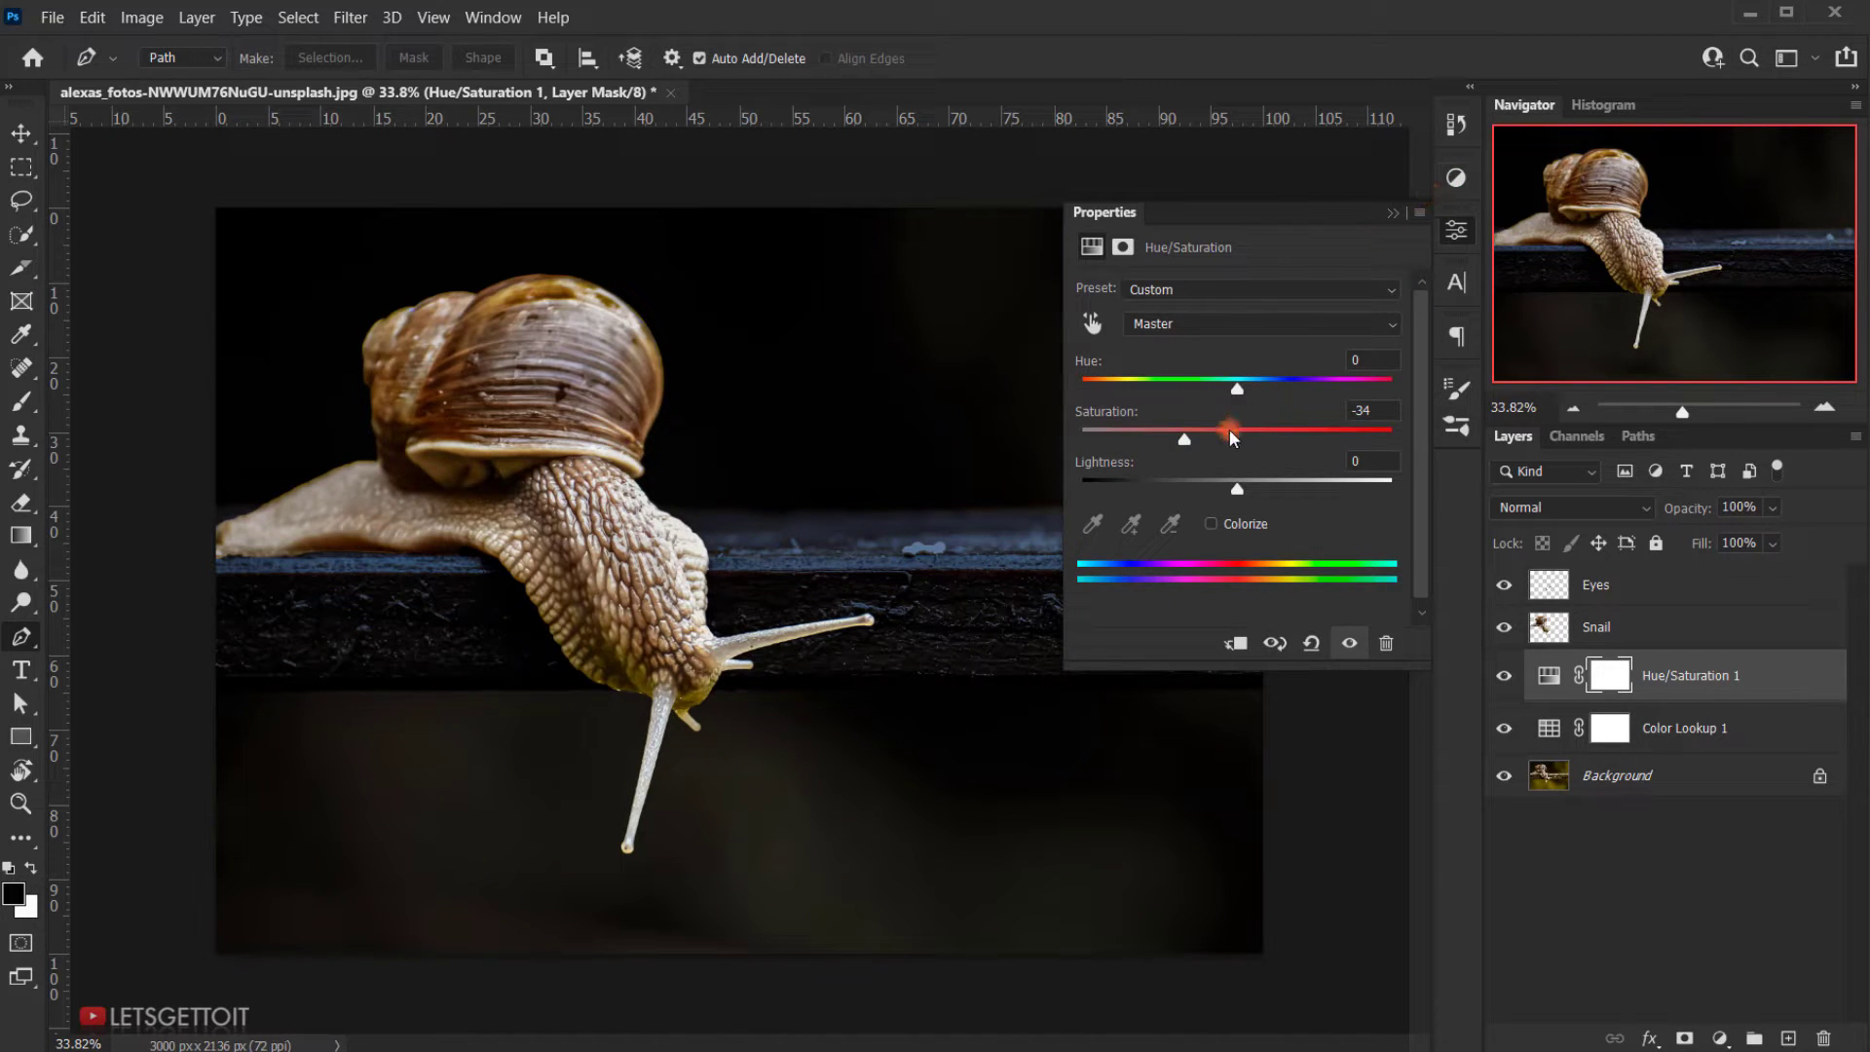
{"action": "left_click_drag", "start_coordinate": [1189, 445], "coordinate": [1195, 446]}
{"action": "left_click", "coordinate": [1393, 235]}
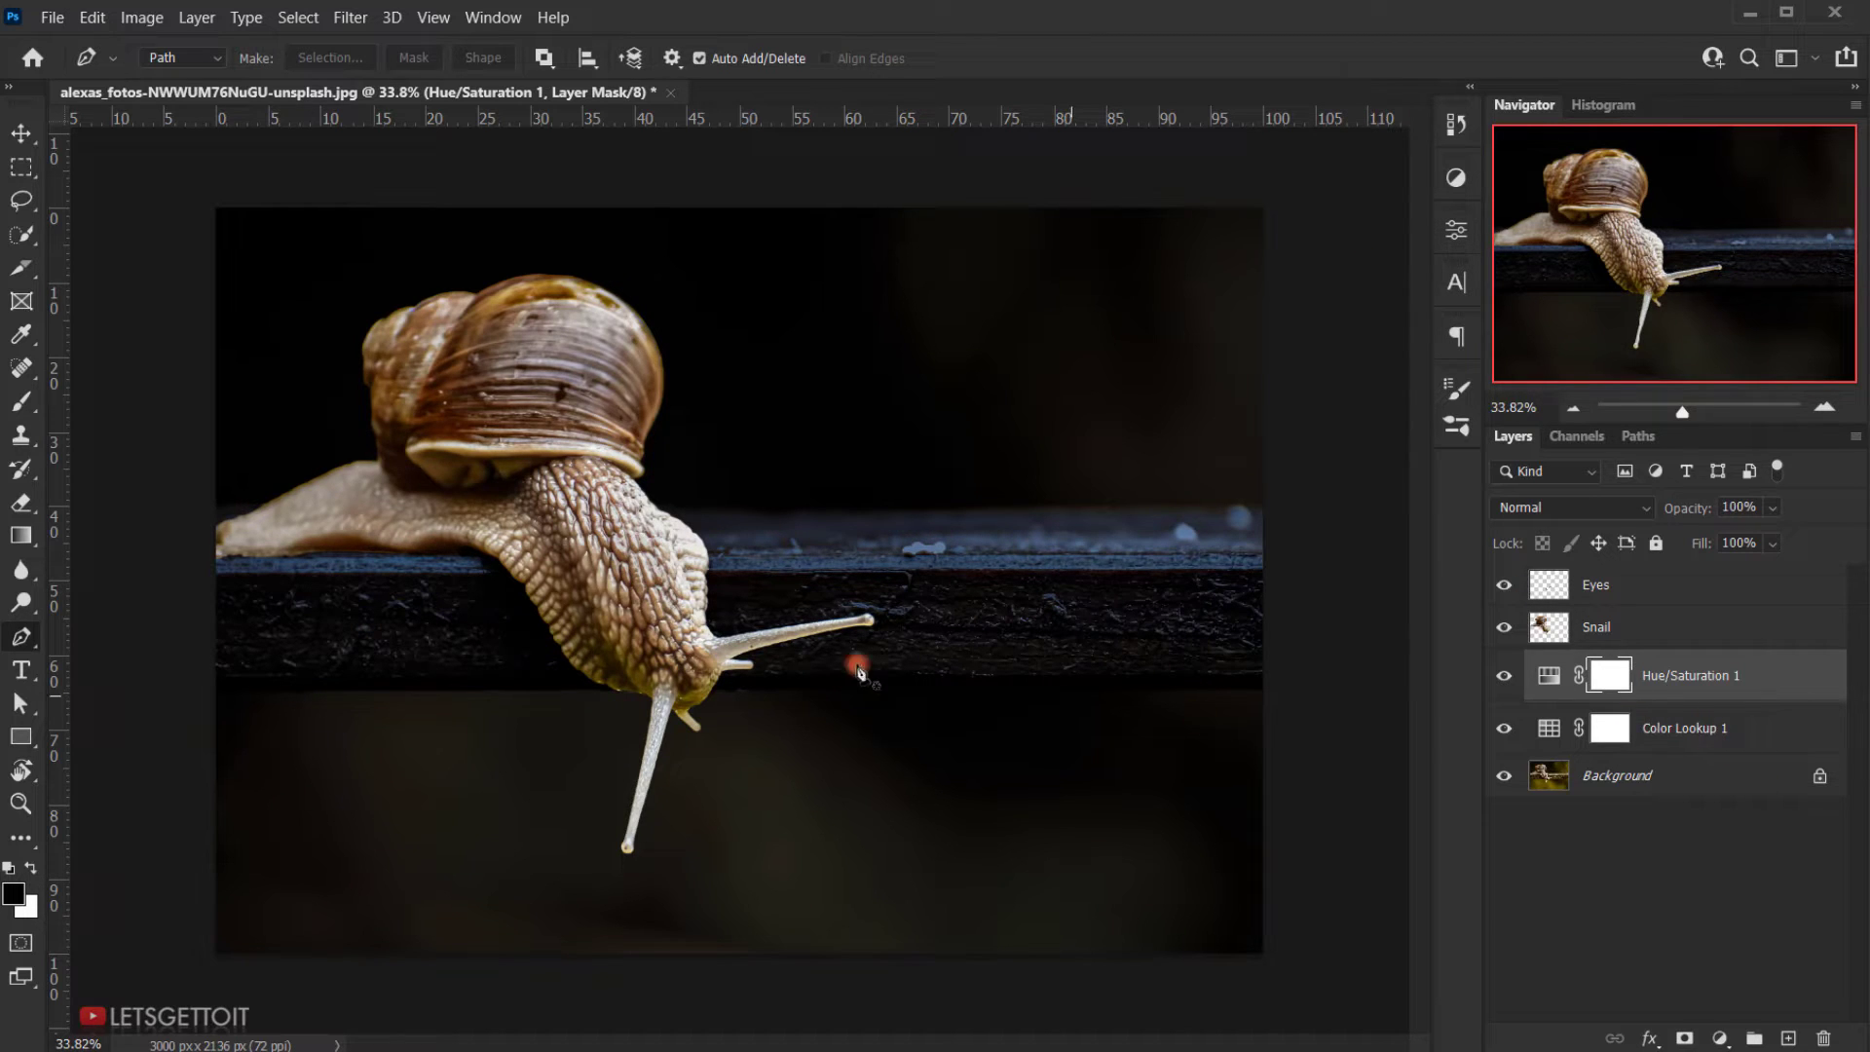
Step: Convert the Eyes layer to a smart object
{"action": "left_click_drag", "start_coordinate": [789, 757], "coordinate": [823, 665]}
{"action": "scroll", "coordinate": [665, 693], "scroll_direction": "up", "scroll_amount": 4}
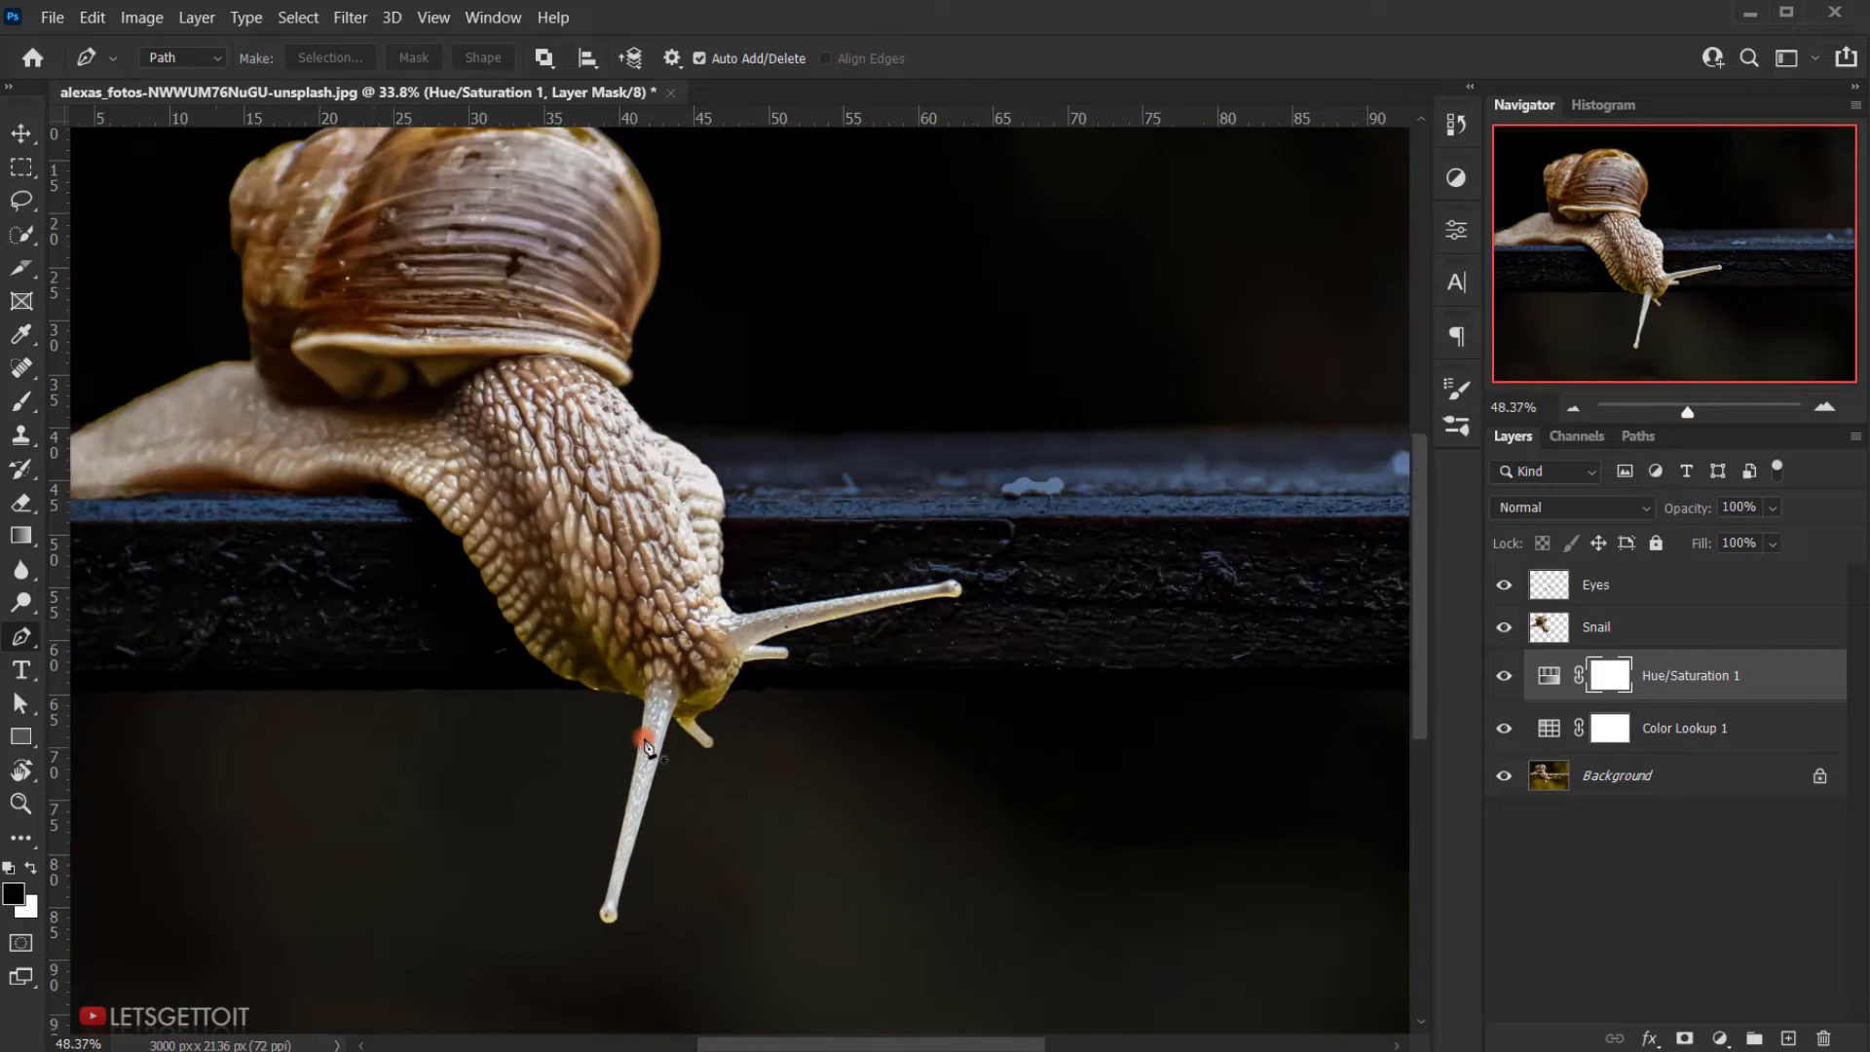
{"action": "left_click_drag", "start_coordinate": [833, 761], "coordinate": [838, 698]}
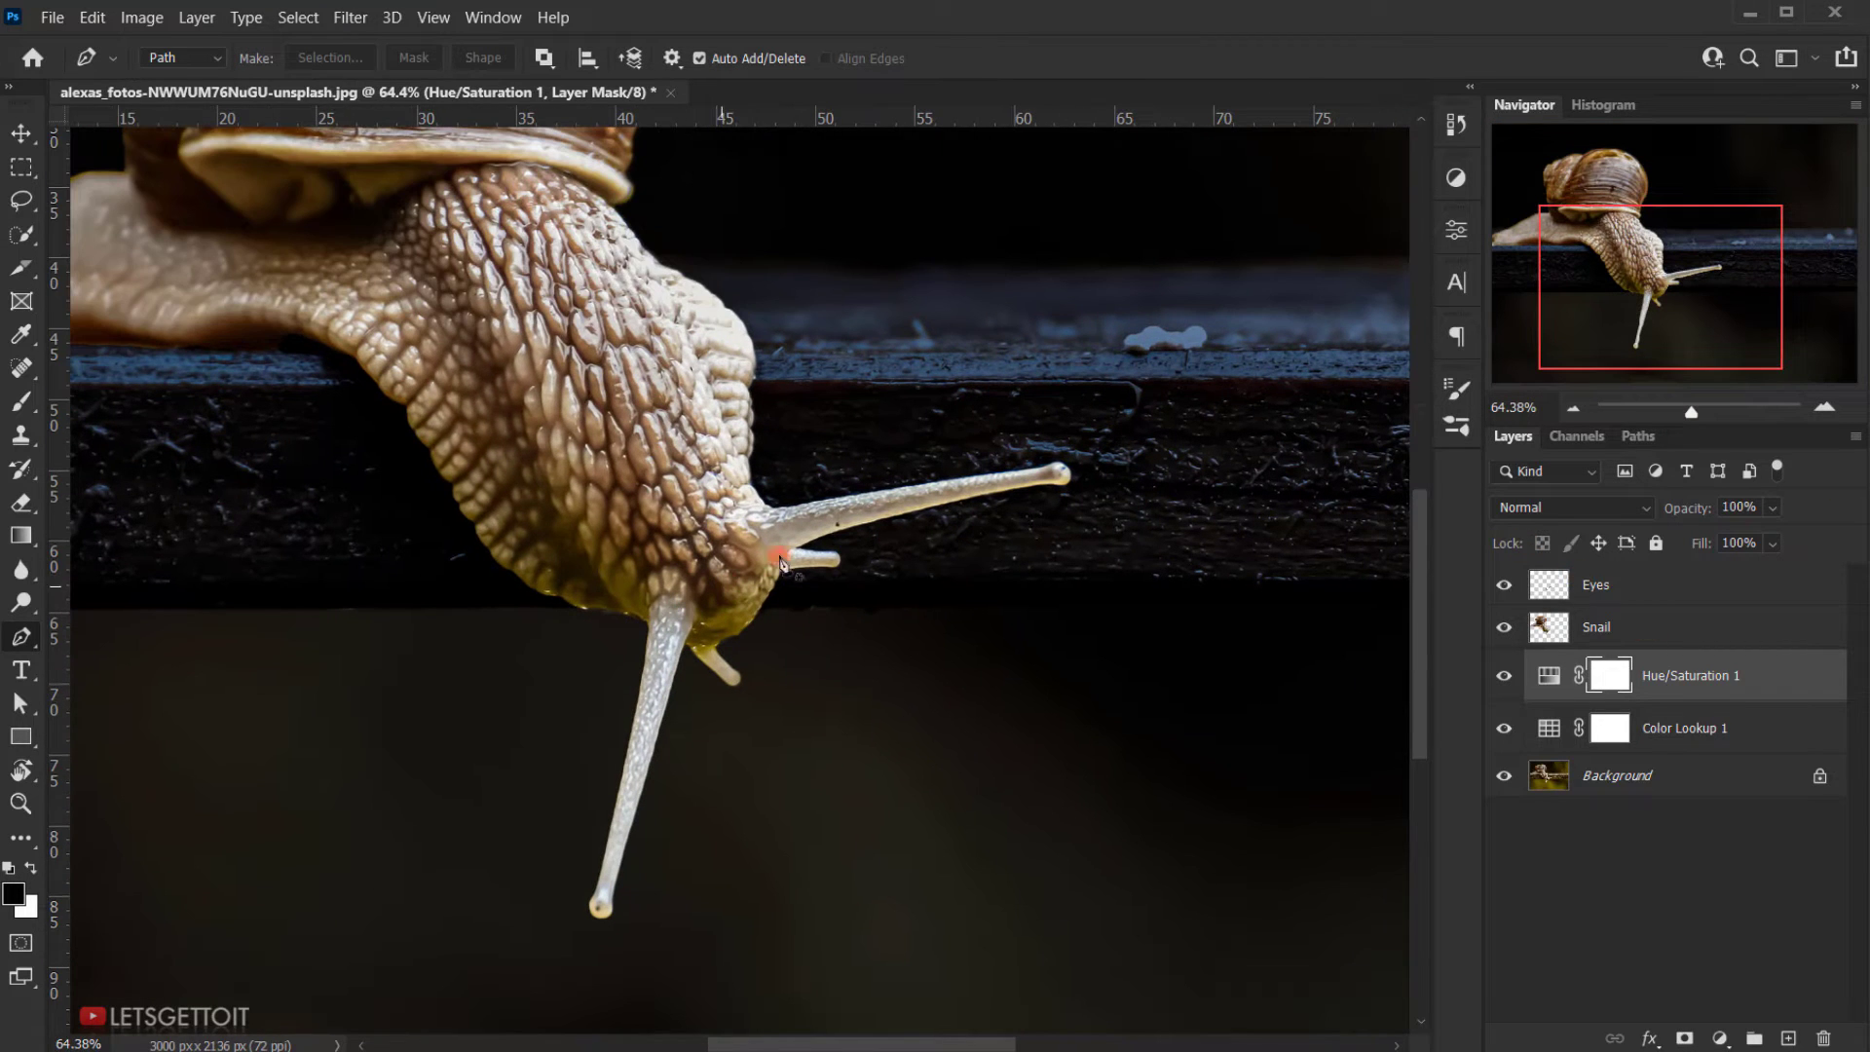
{"action": "left_click", "coordinate": [1629, 584]}
{"action": "left_click", "coordinate": [1607, 586]}
{"action": "left_click", "coordinate": [1700, 584]}
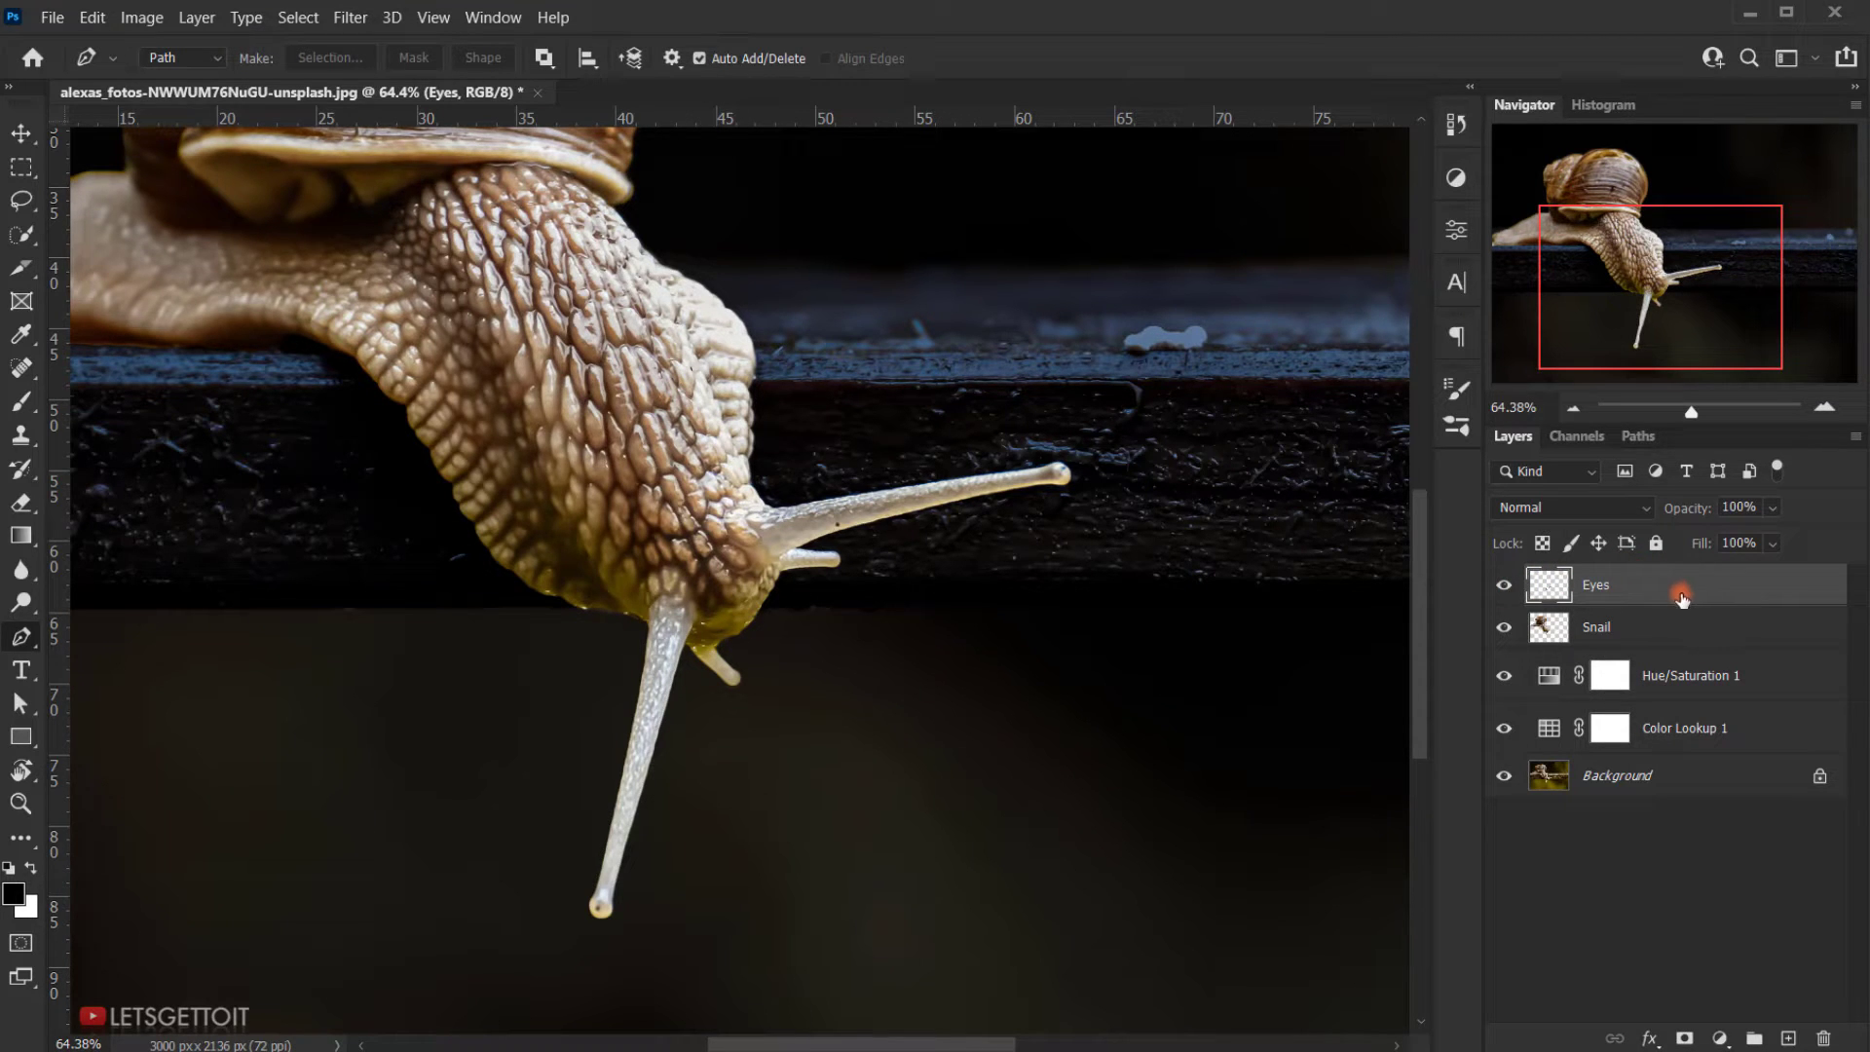
{"action": "right_click", "coordinate": [1669, 592]}
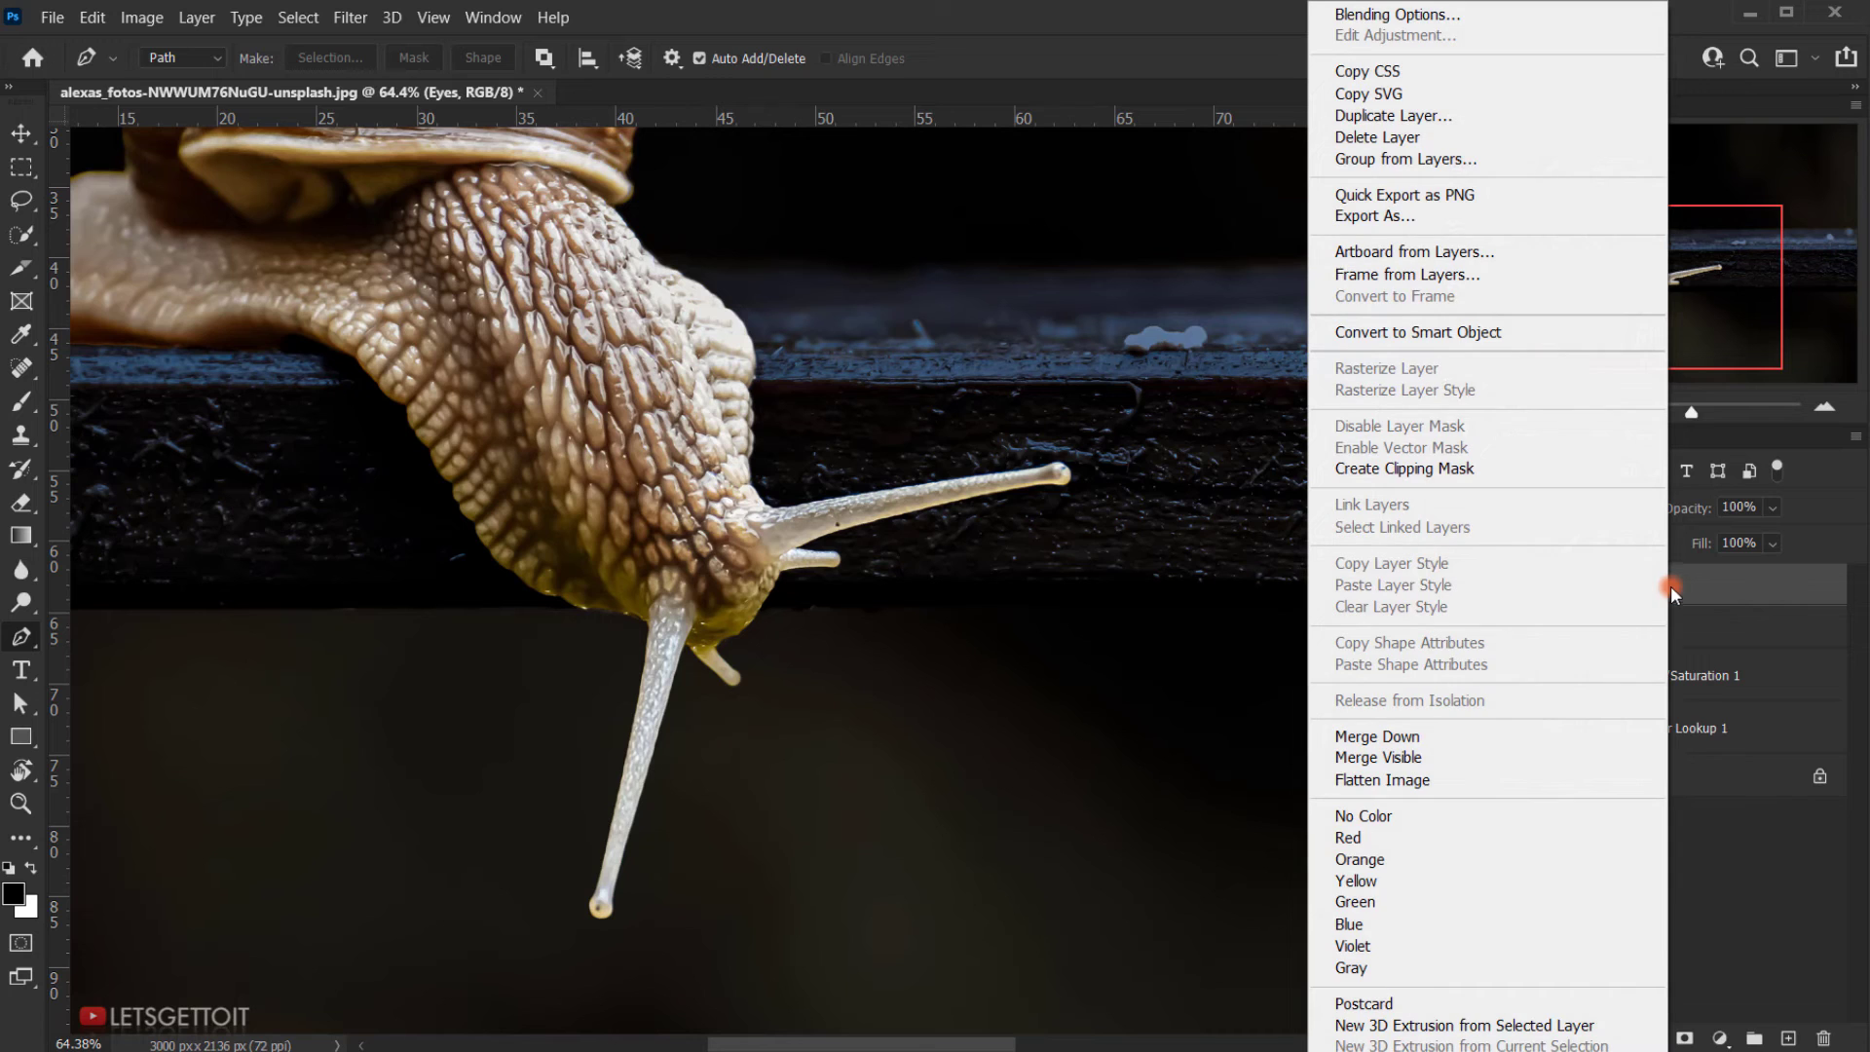
{"action": "left_click", "coordinate": [1388, 332]}
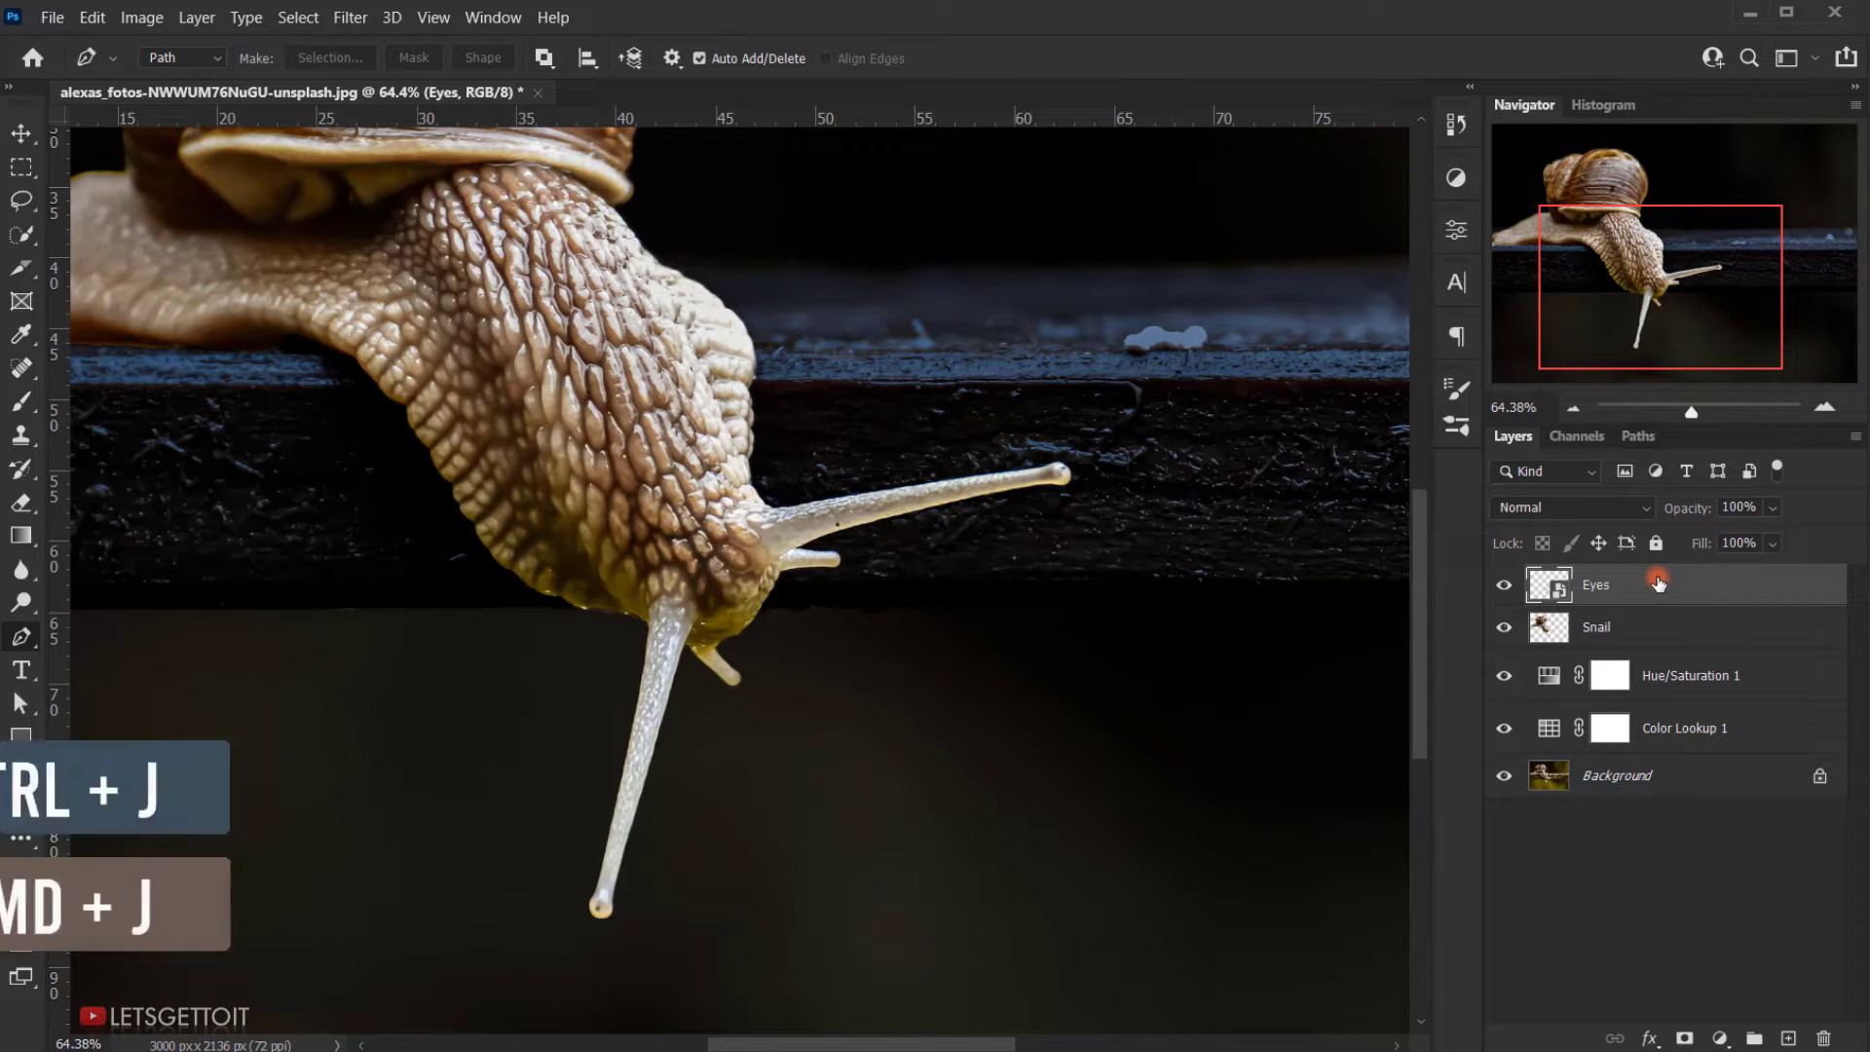
Step: Duplicate the Eyes smart object and set the copy's blend mode to Screen
{"action": "key", "text": "ctrl+j"}
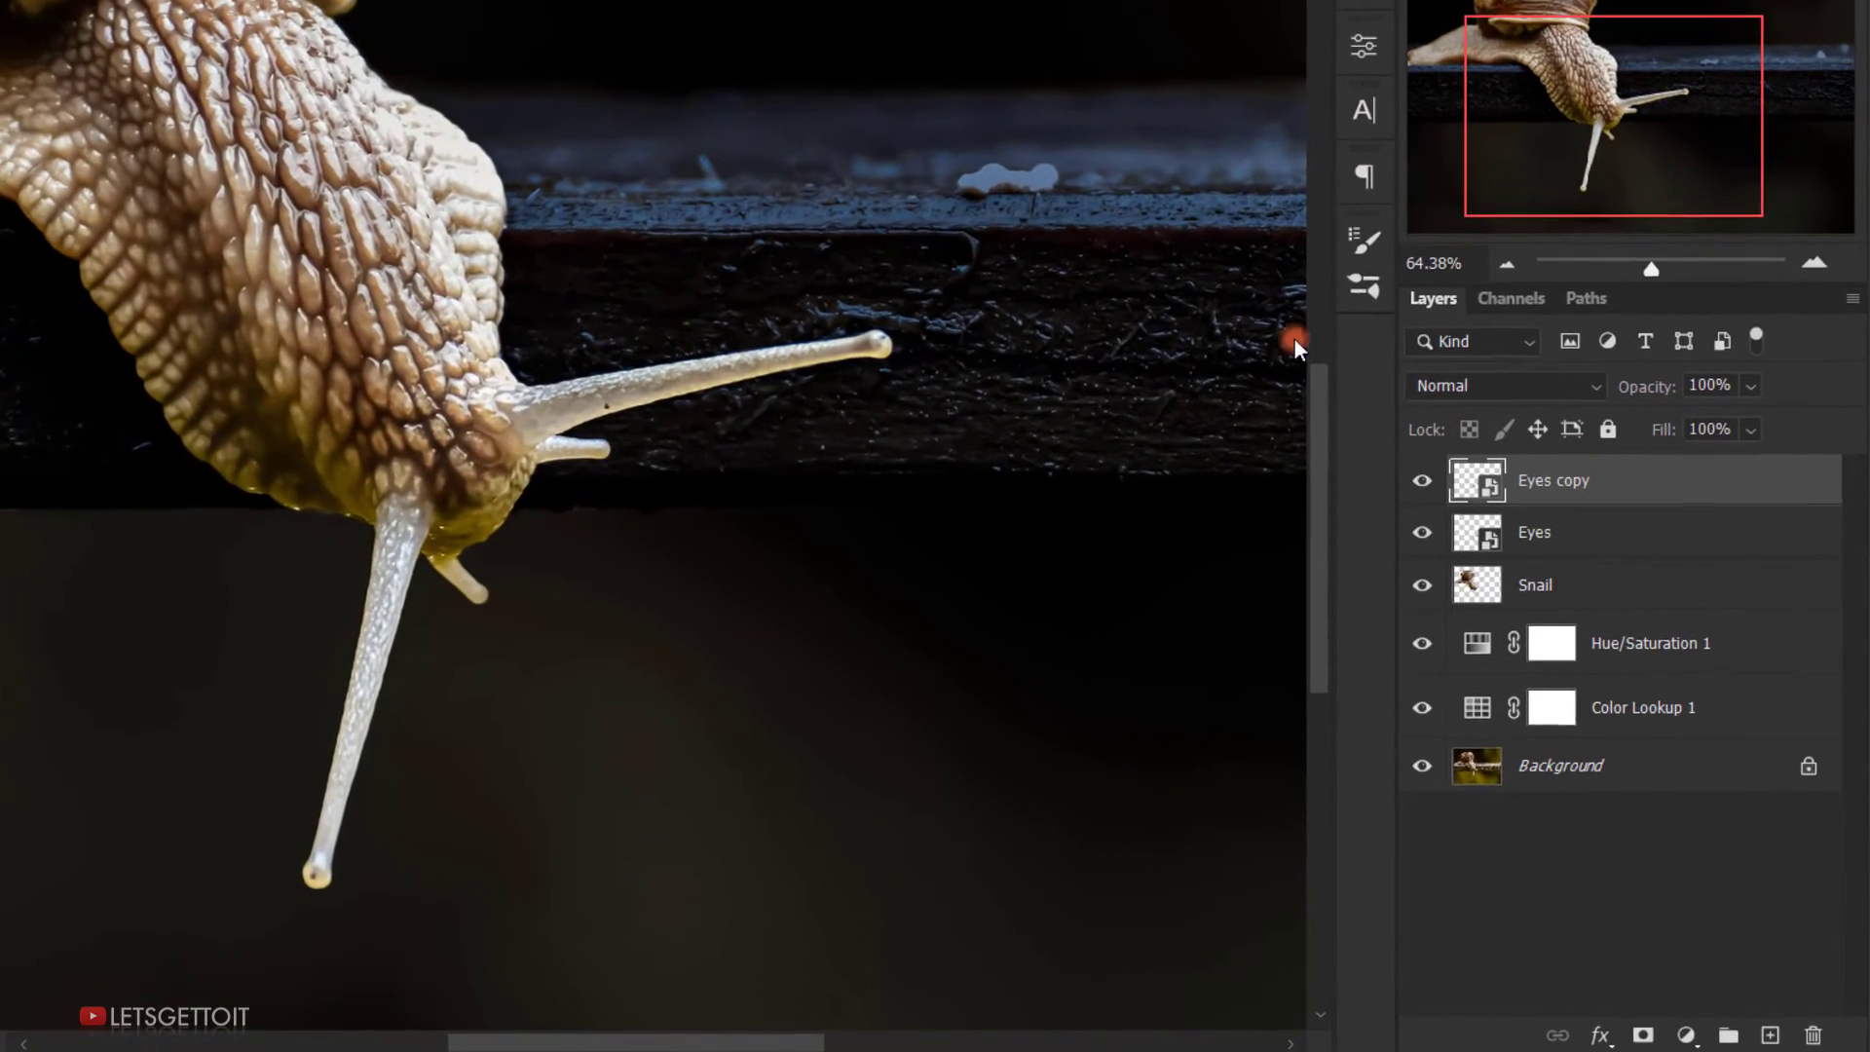
{"action": "left_click", "coordinate": [1541, 423]}
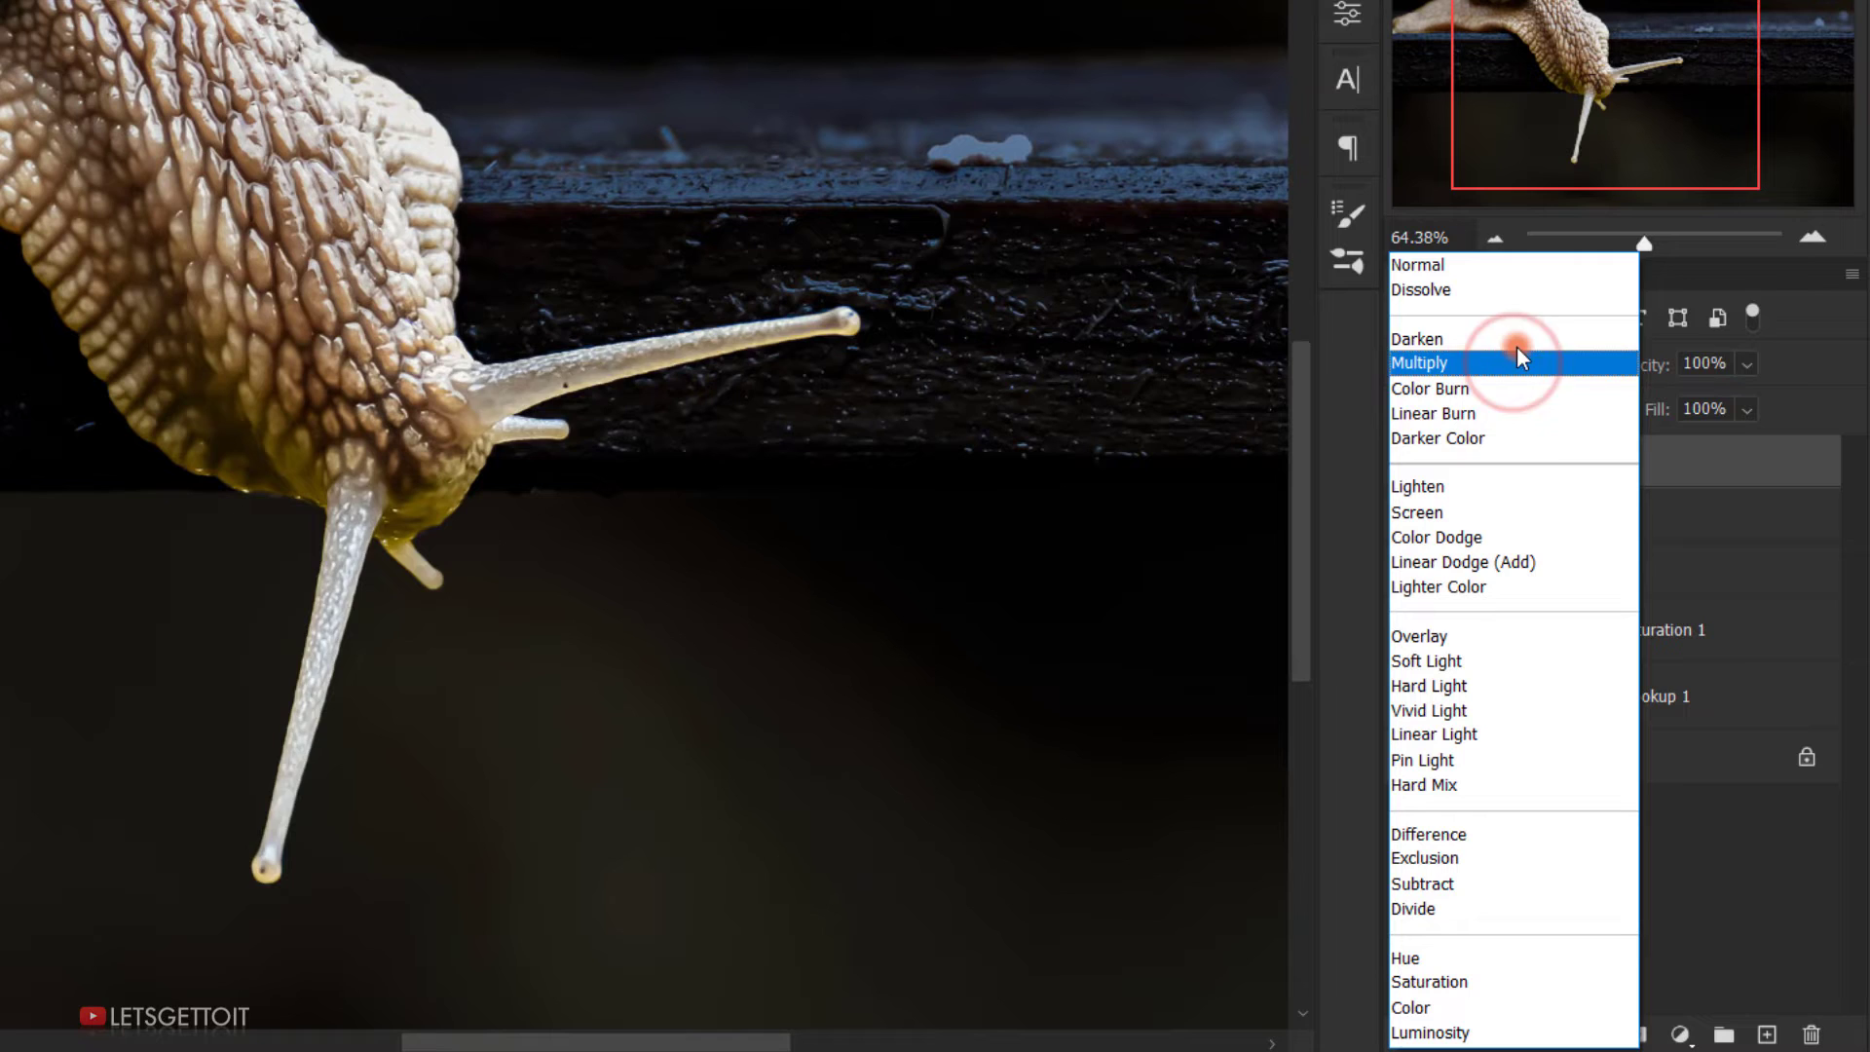
{"action": "left_click", "coordinate": [1451, 517]}
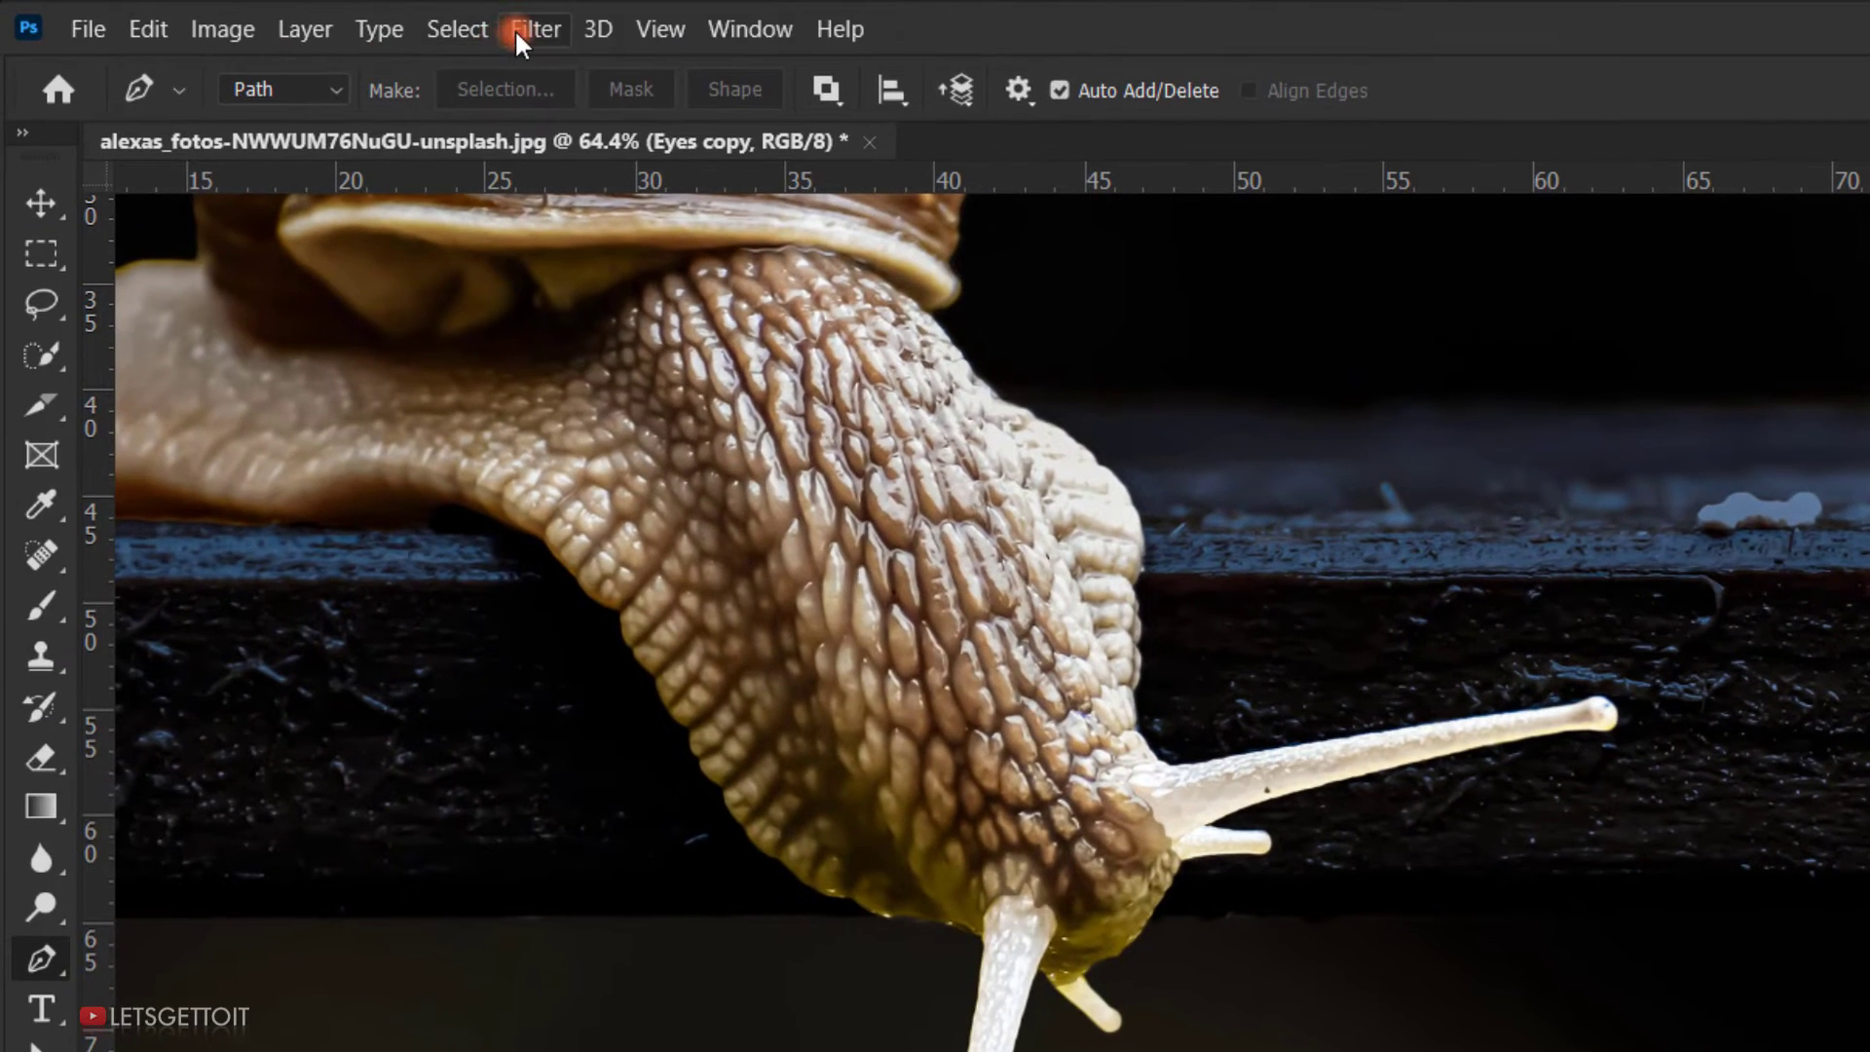
Step: Apply a Gaussian Blur with a 5-pixel radius to the Eyes copy layer
{"action": "left_click", "coordinate": [516, 23]}
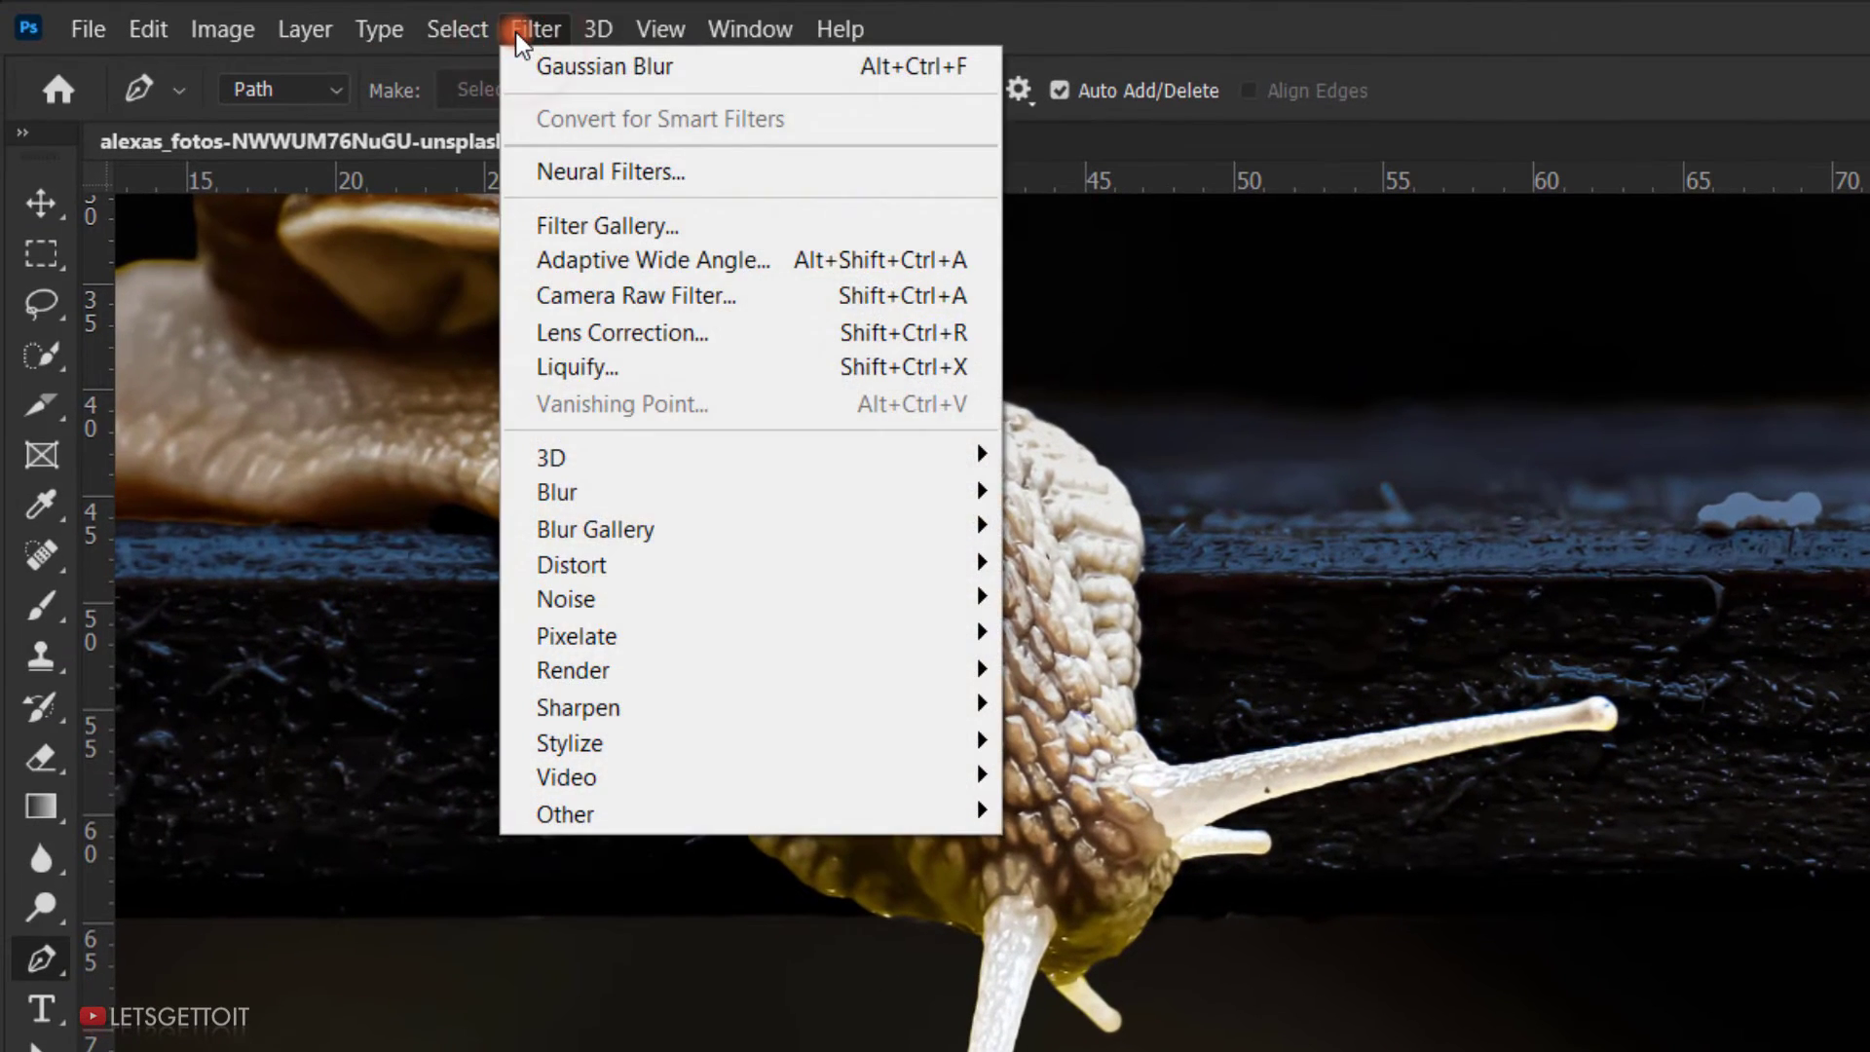
{"action": "mouse_move", "coordinate": [733, 521]}
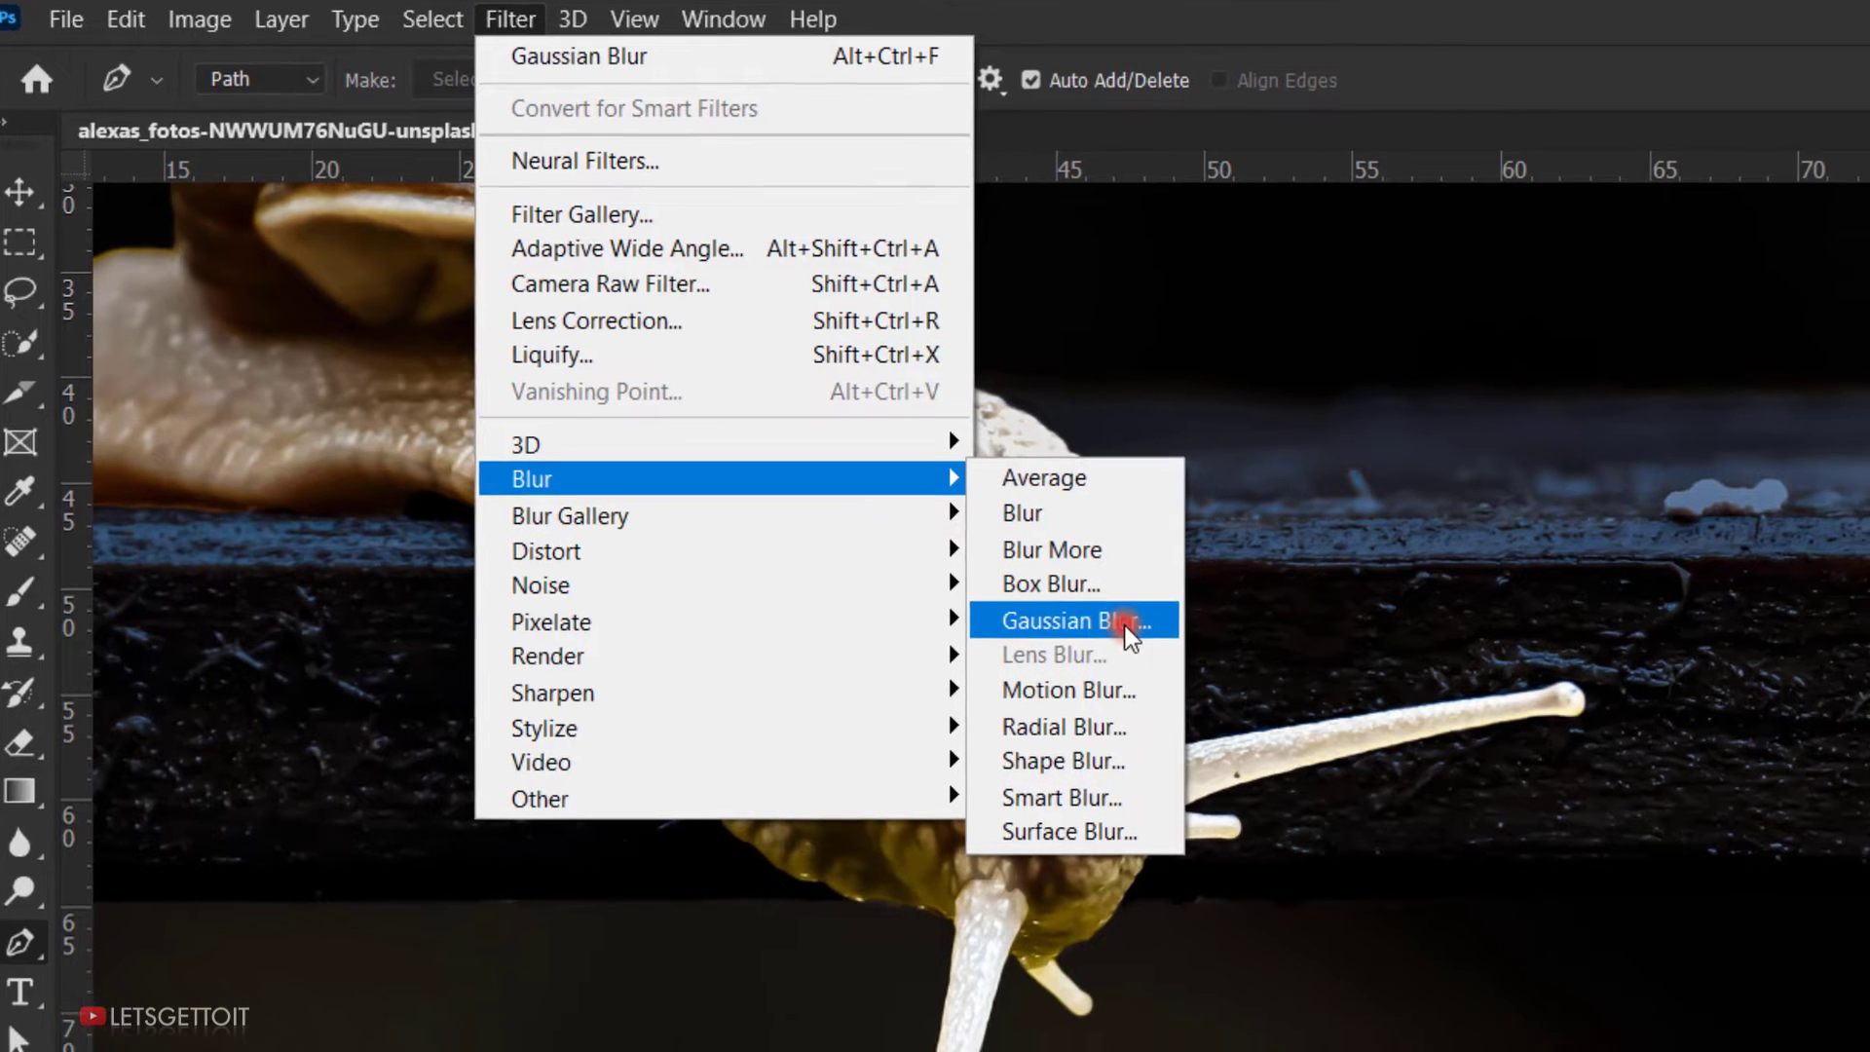
{"action": "left_click", "coordinate": [1164, 643]}
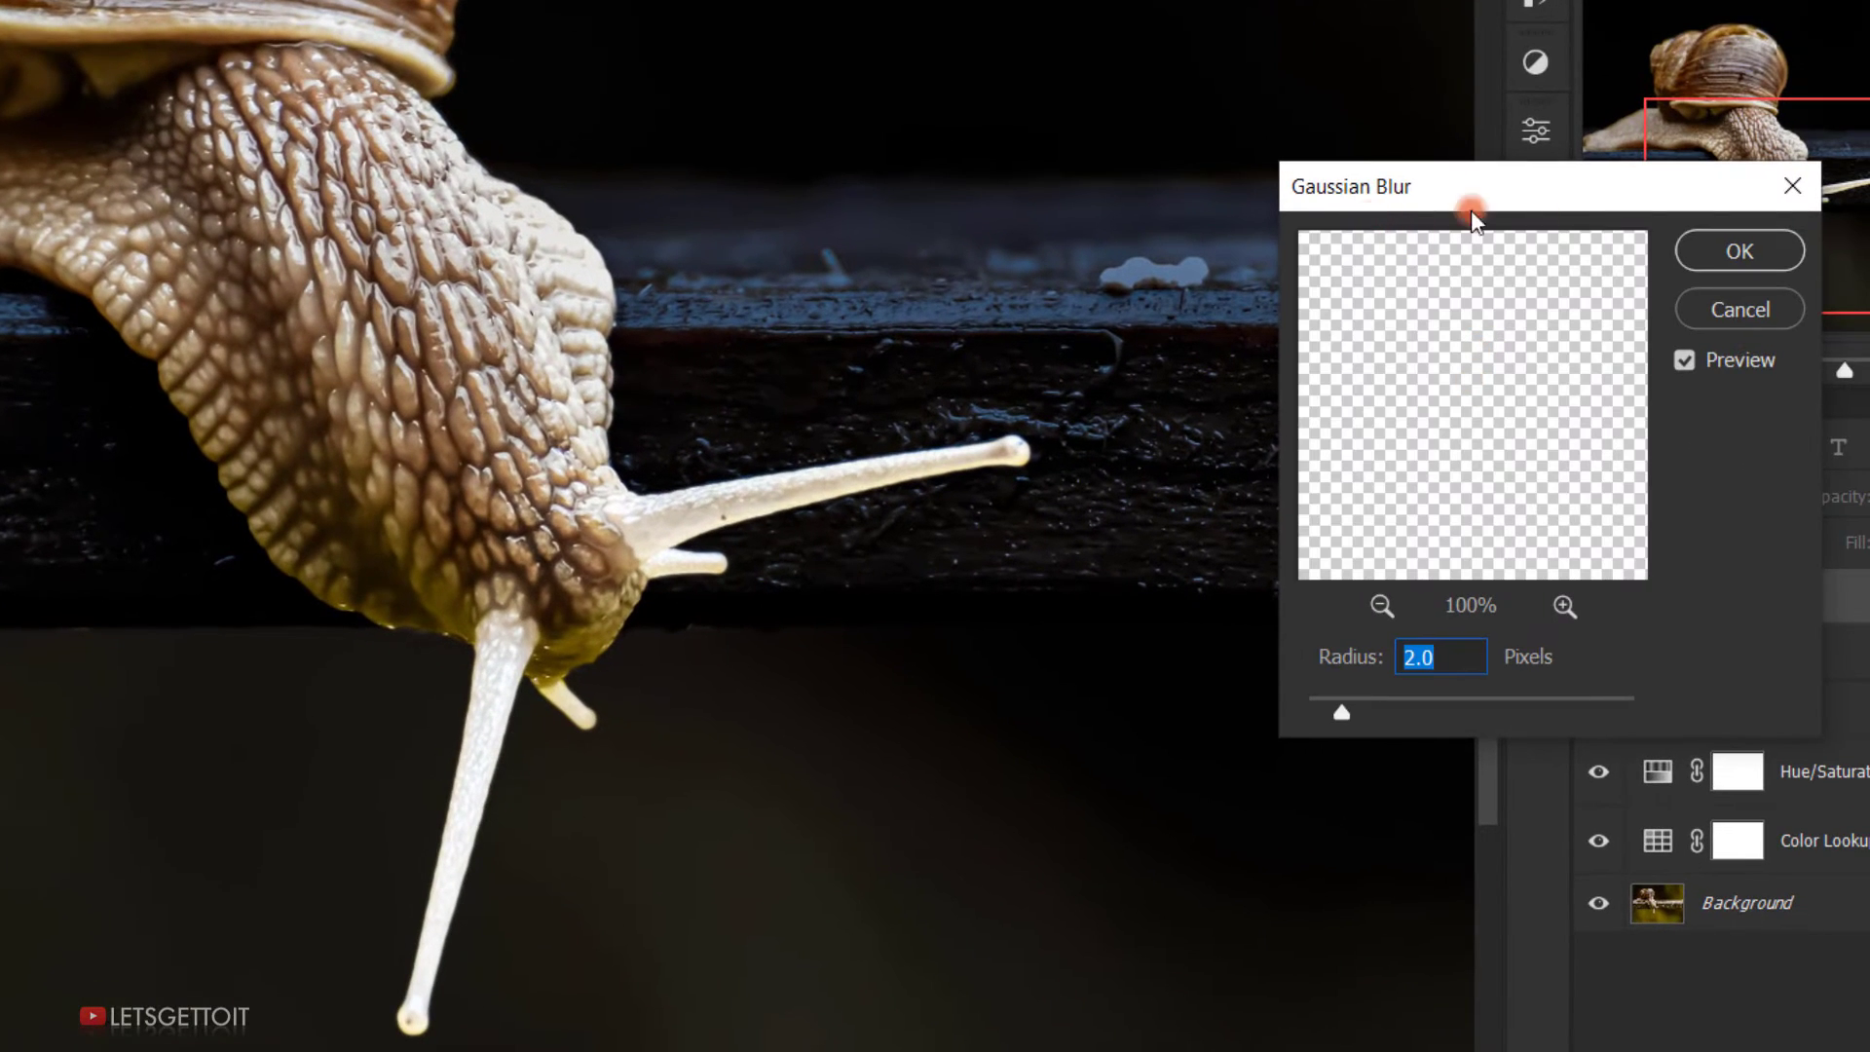
{"action": "left_click_drag", "start_coordinate": [1546, 202], "coordinate": [1340, 190]}
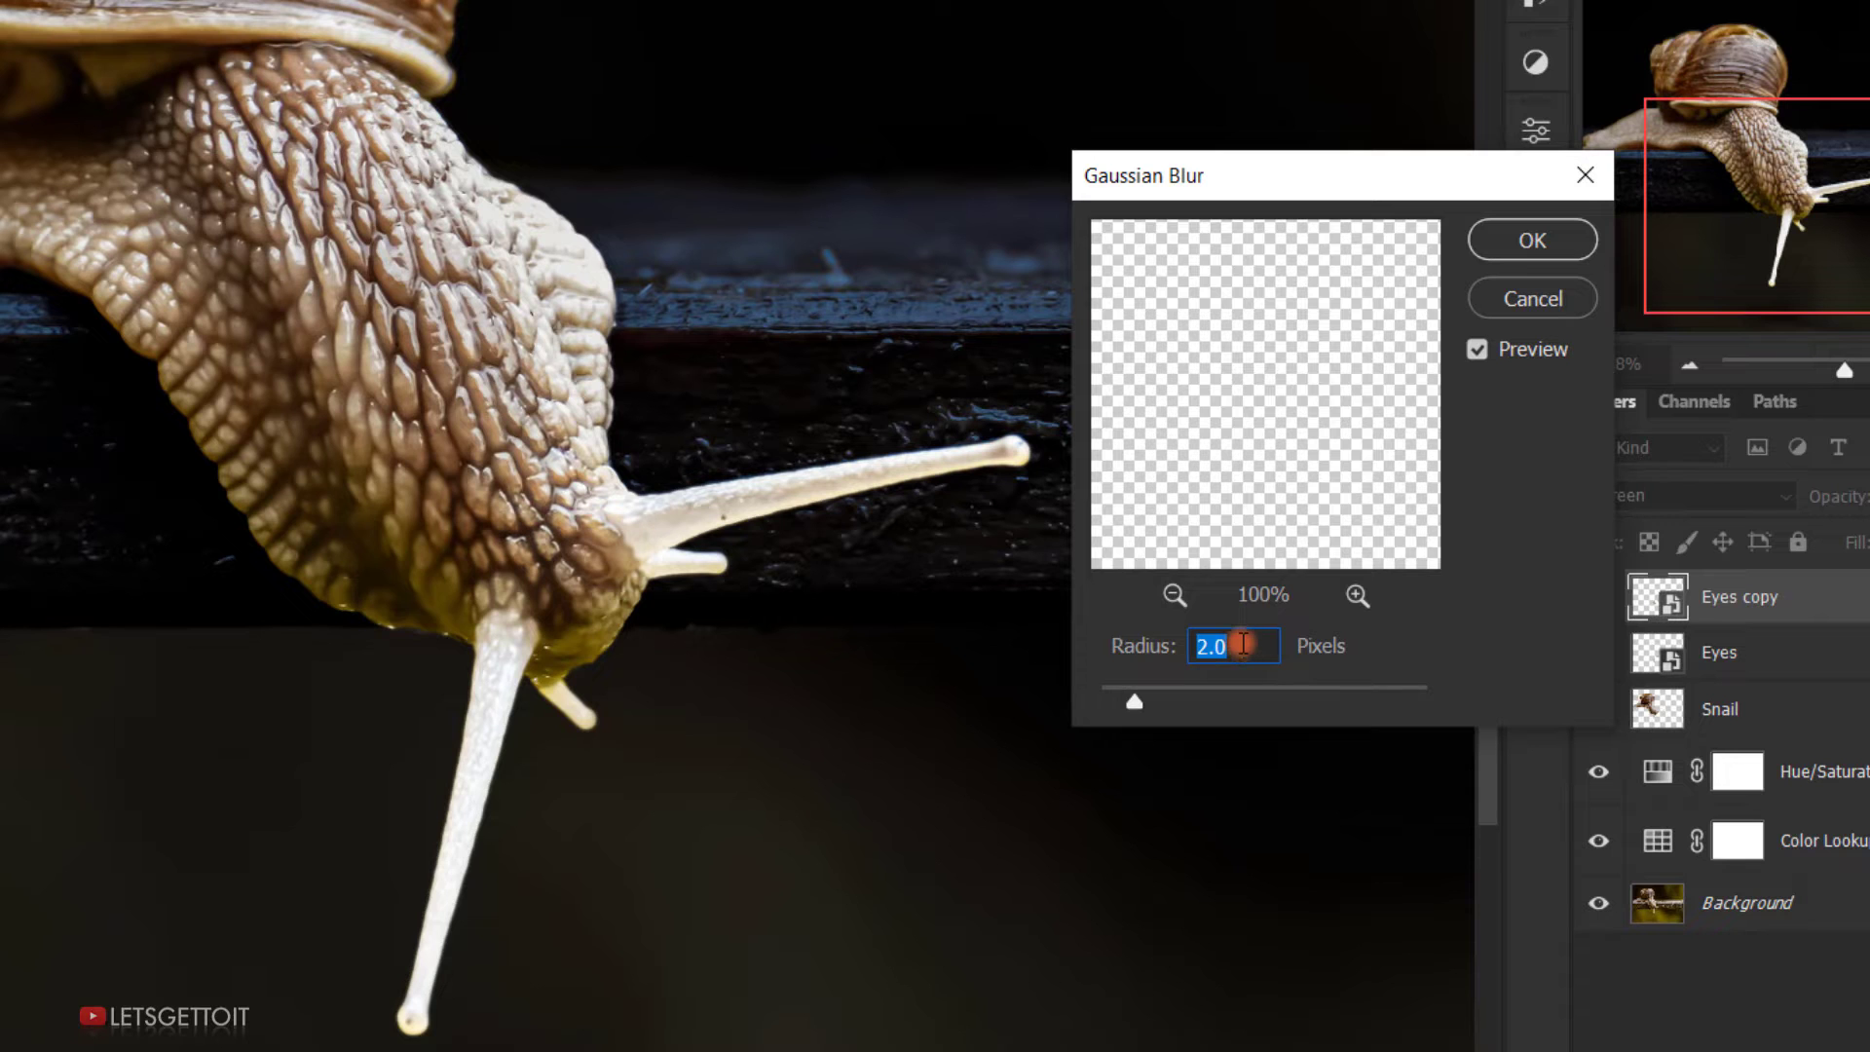
{"action": "type", "text": "5"}
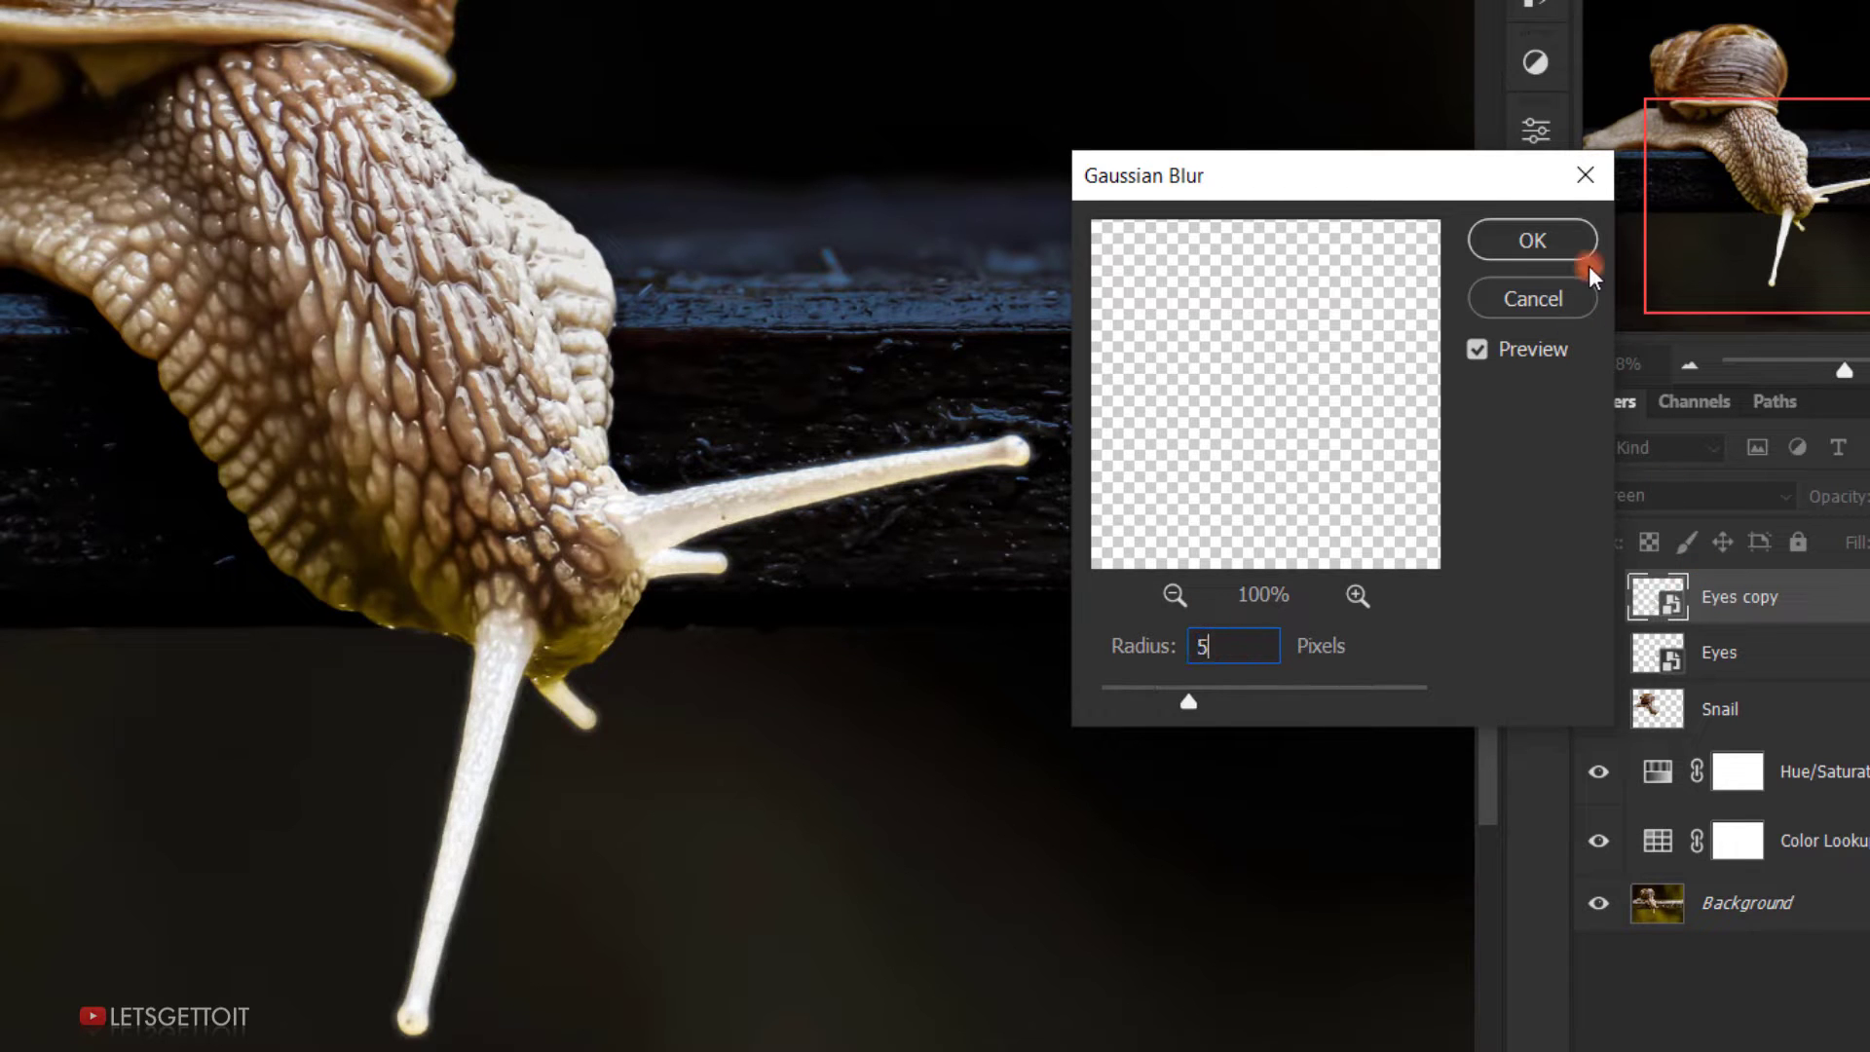
{"action": "left_click", "coordinate": [1558, 237]}
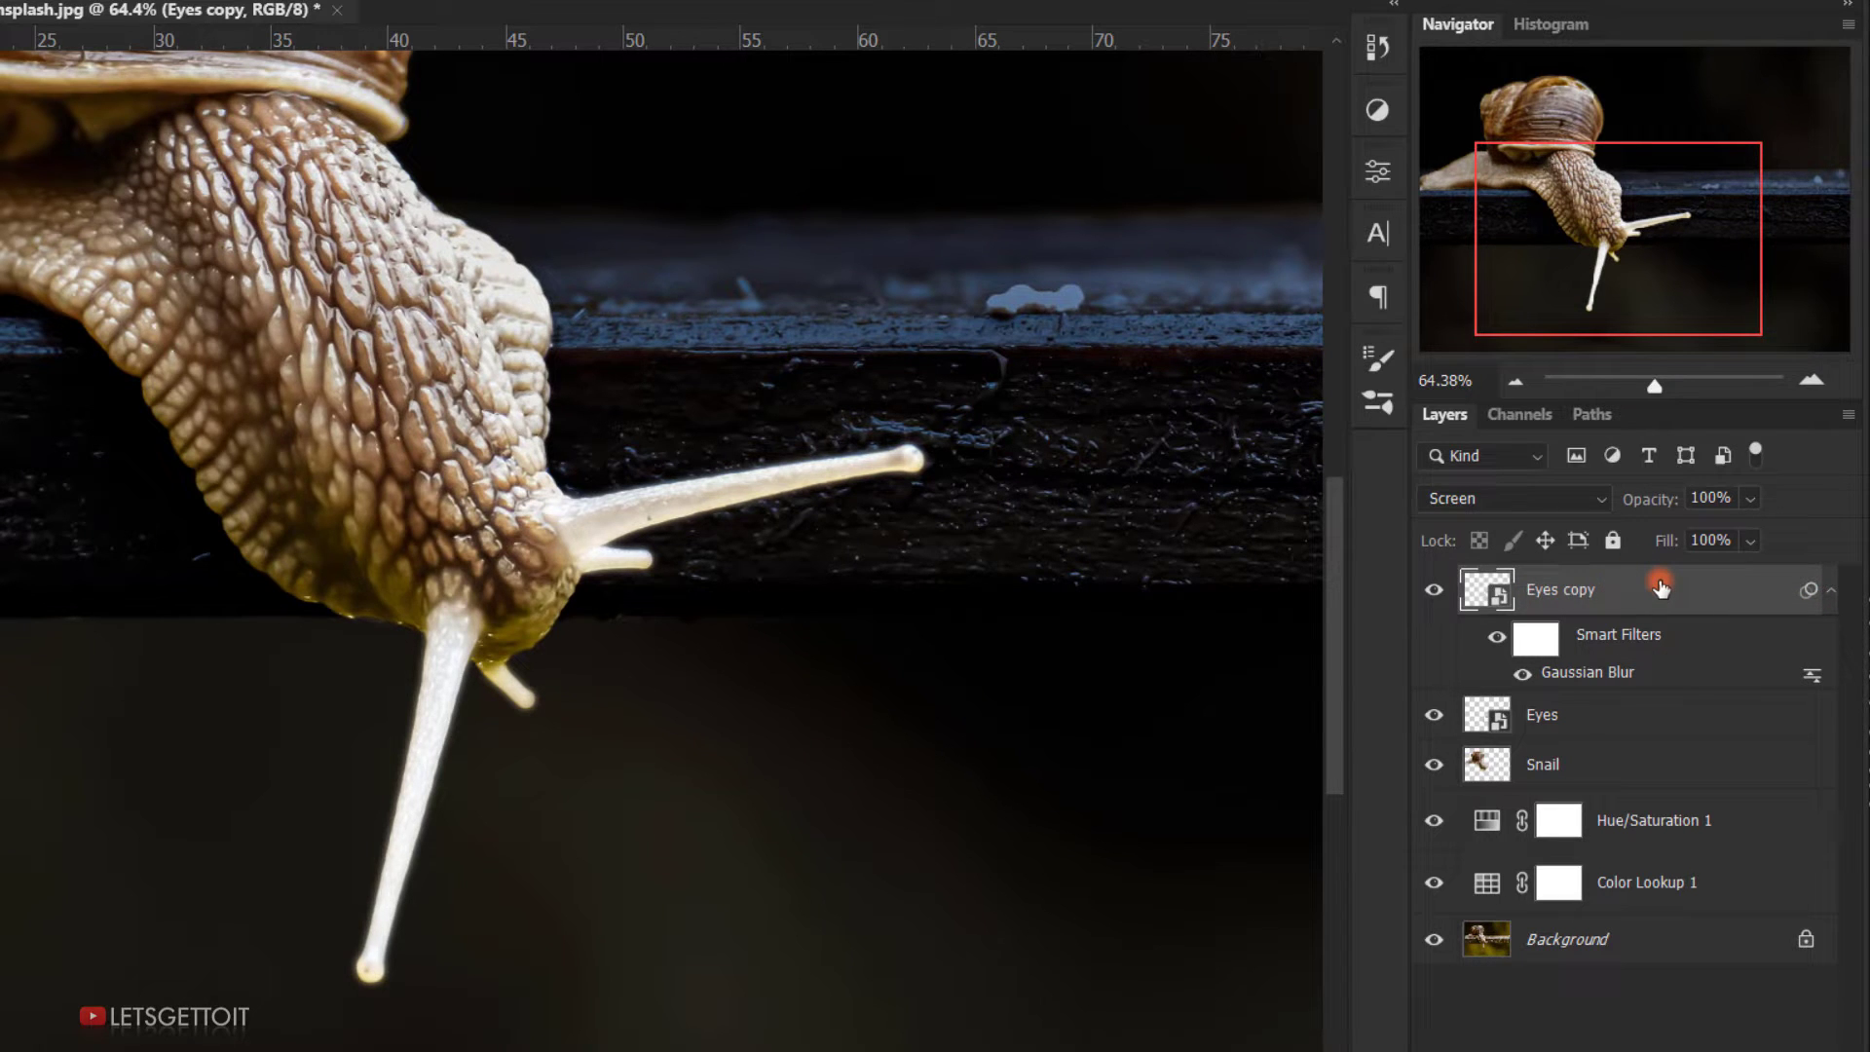
Step: Duplicate the Eyes copy layer and set the duplicate's Gaussian Blur radius to 100 pixels
{"action": "key", "text": "ctrl+j"}
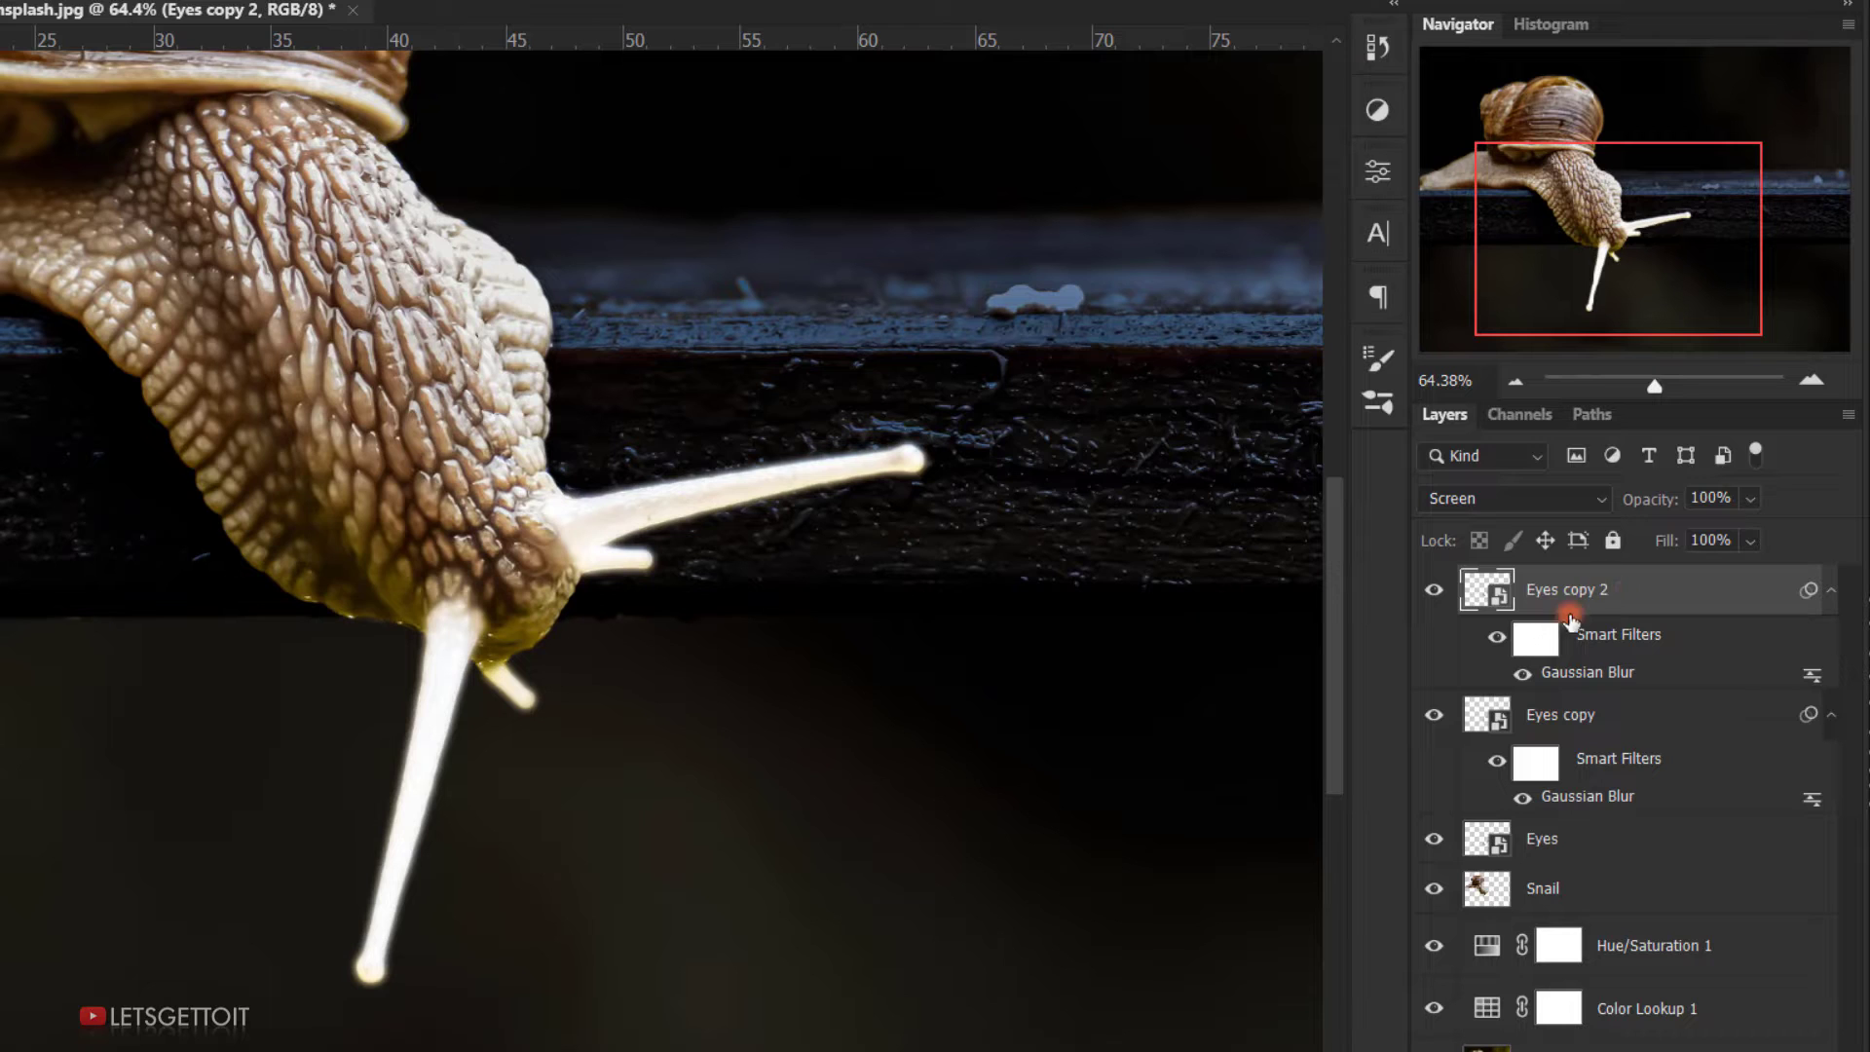
{"action": "double_click", "coordinate": [1586, 672]}
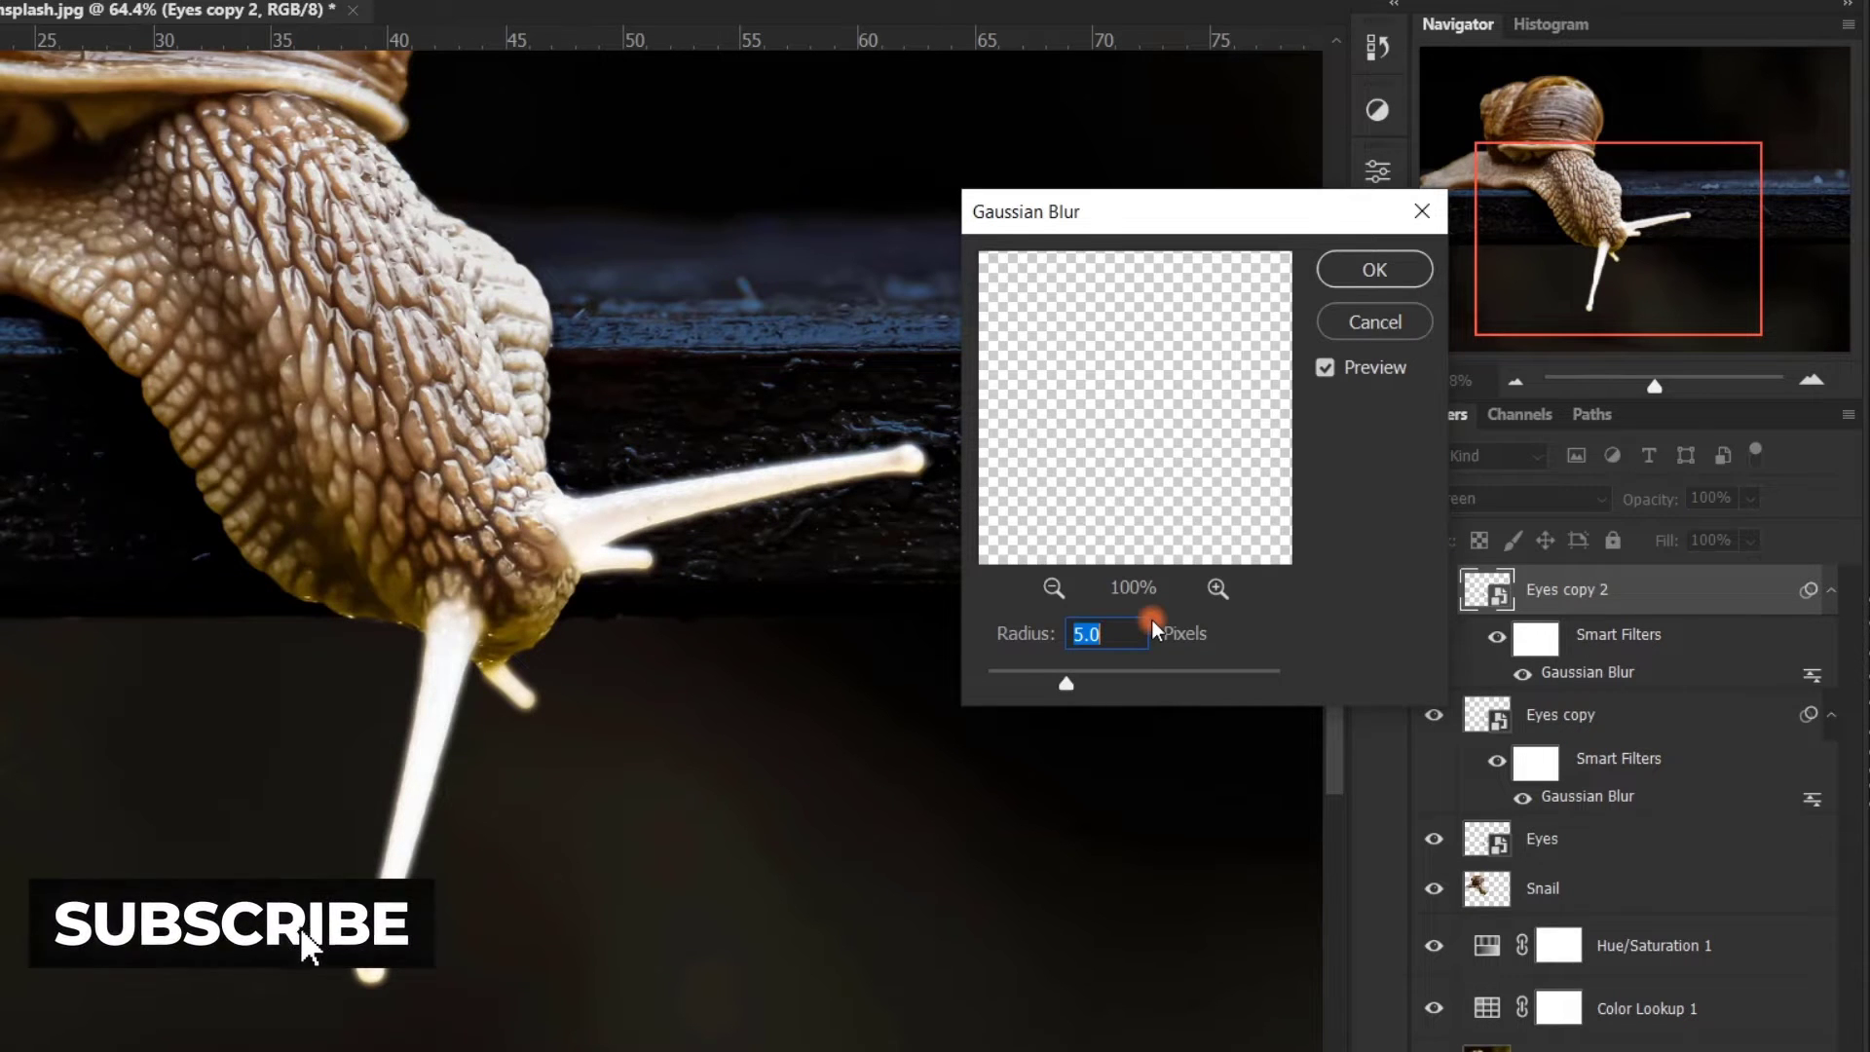
{"action": "type", "text": "100"}
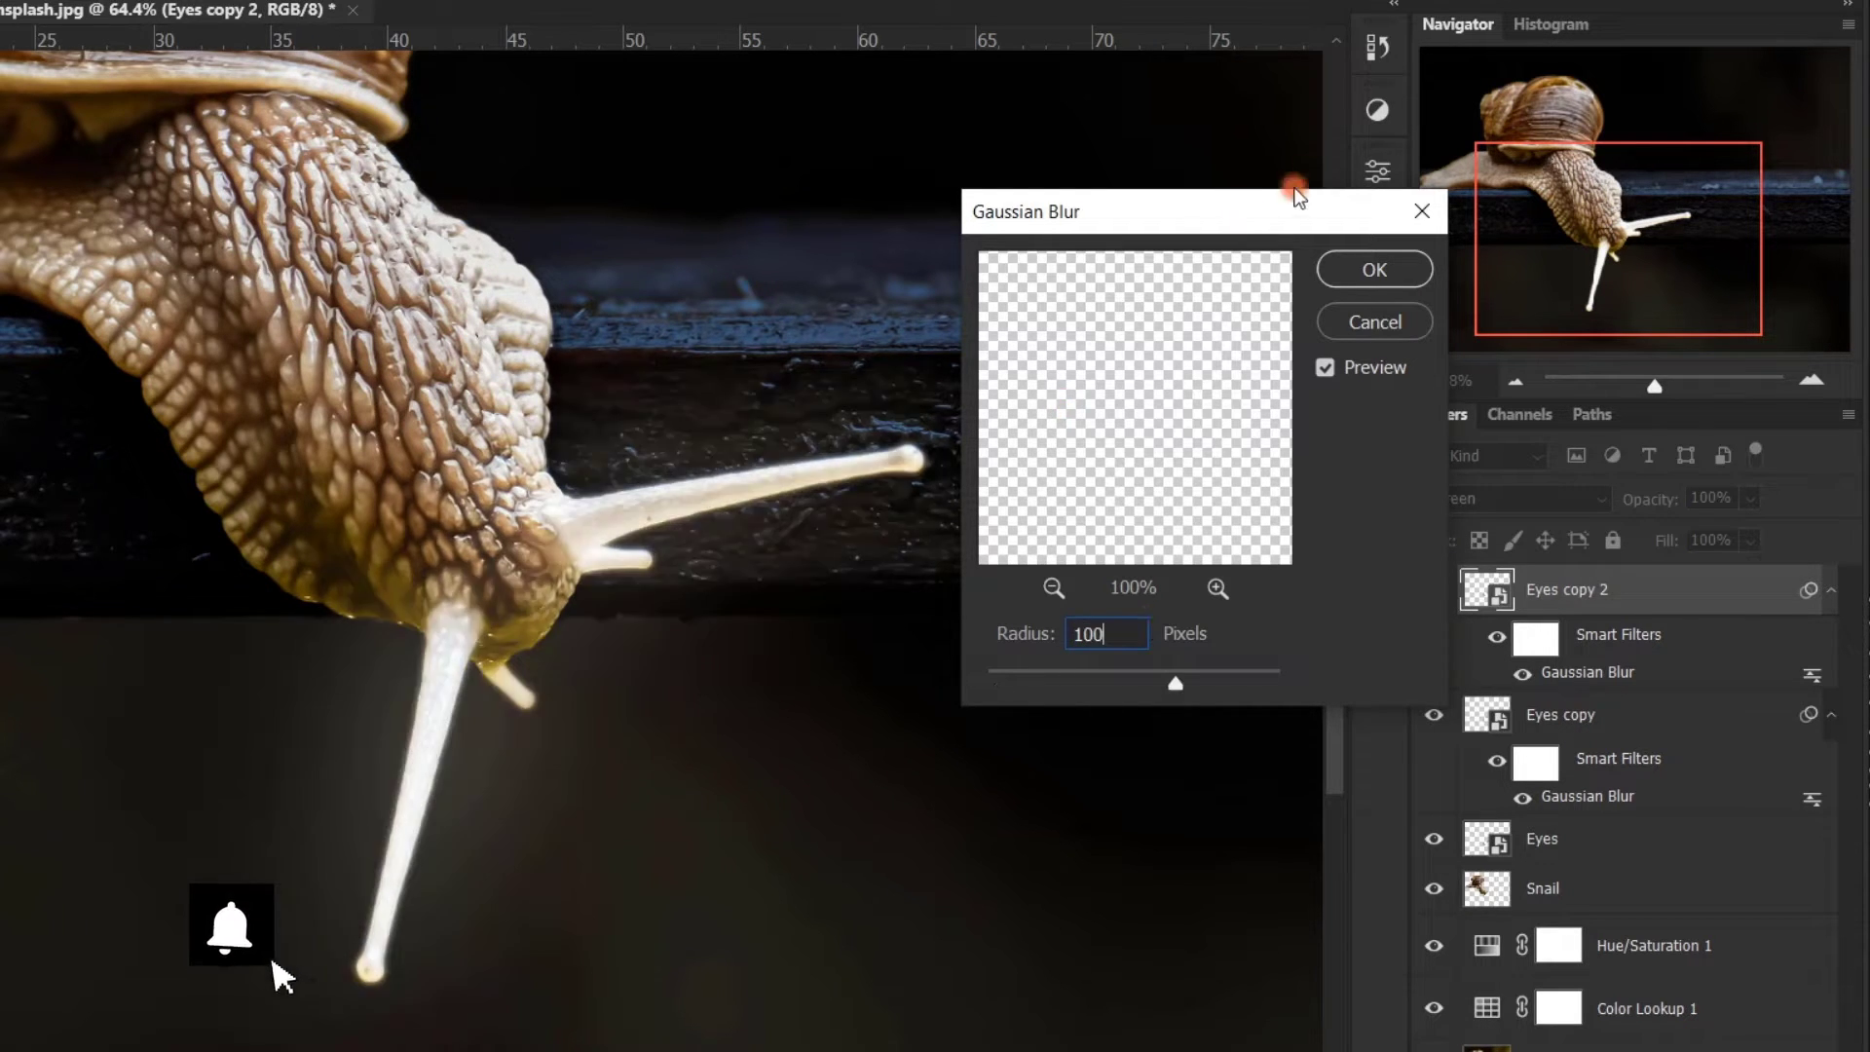
{"action": "left_click", "coordinate": [1399, 267]}
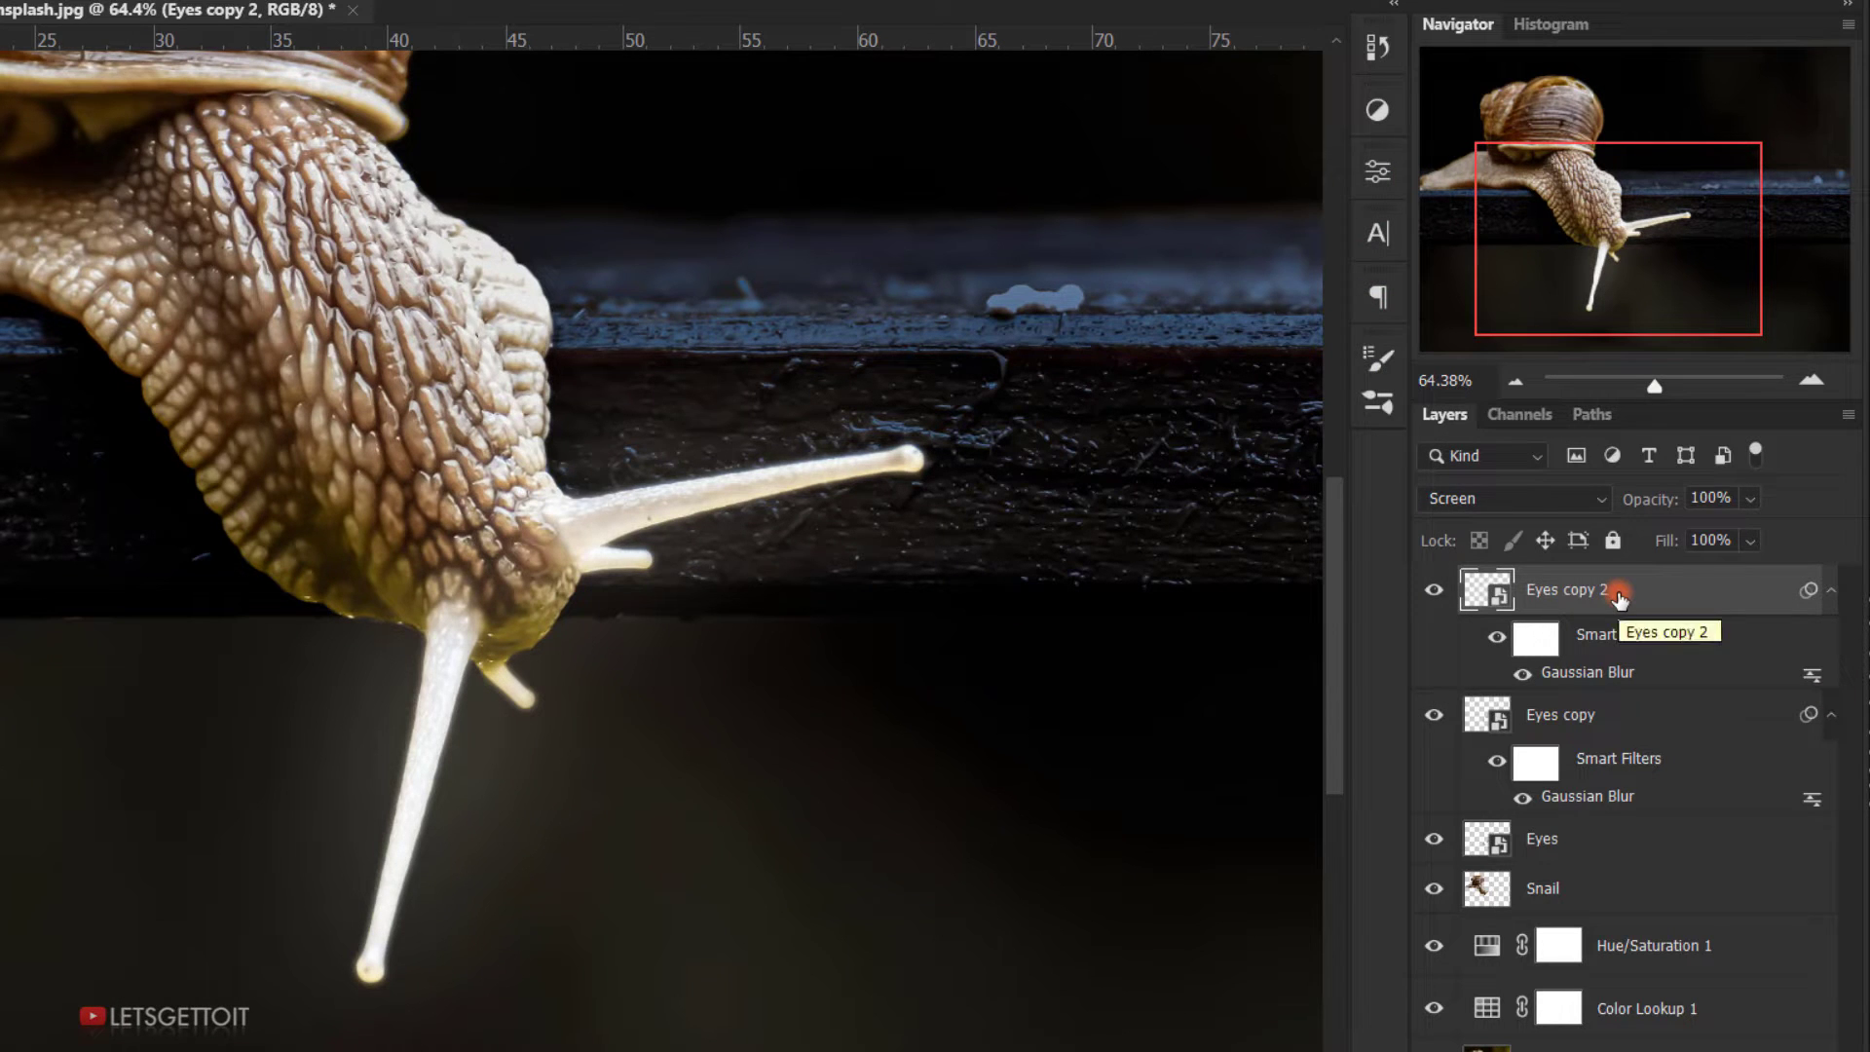
Step: Duplicate the Eyes copy 2 layer and set the new copy's Gaussian Blur radius to 250 pixels
{"action": "key", "text": "ctrl+j"}
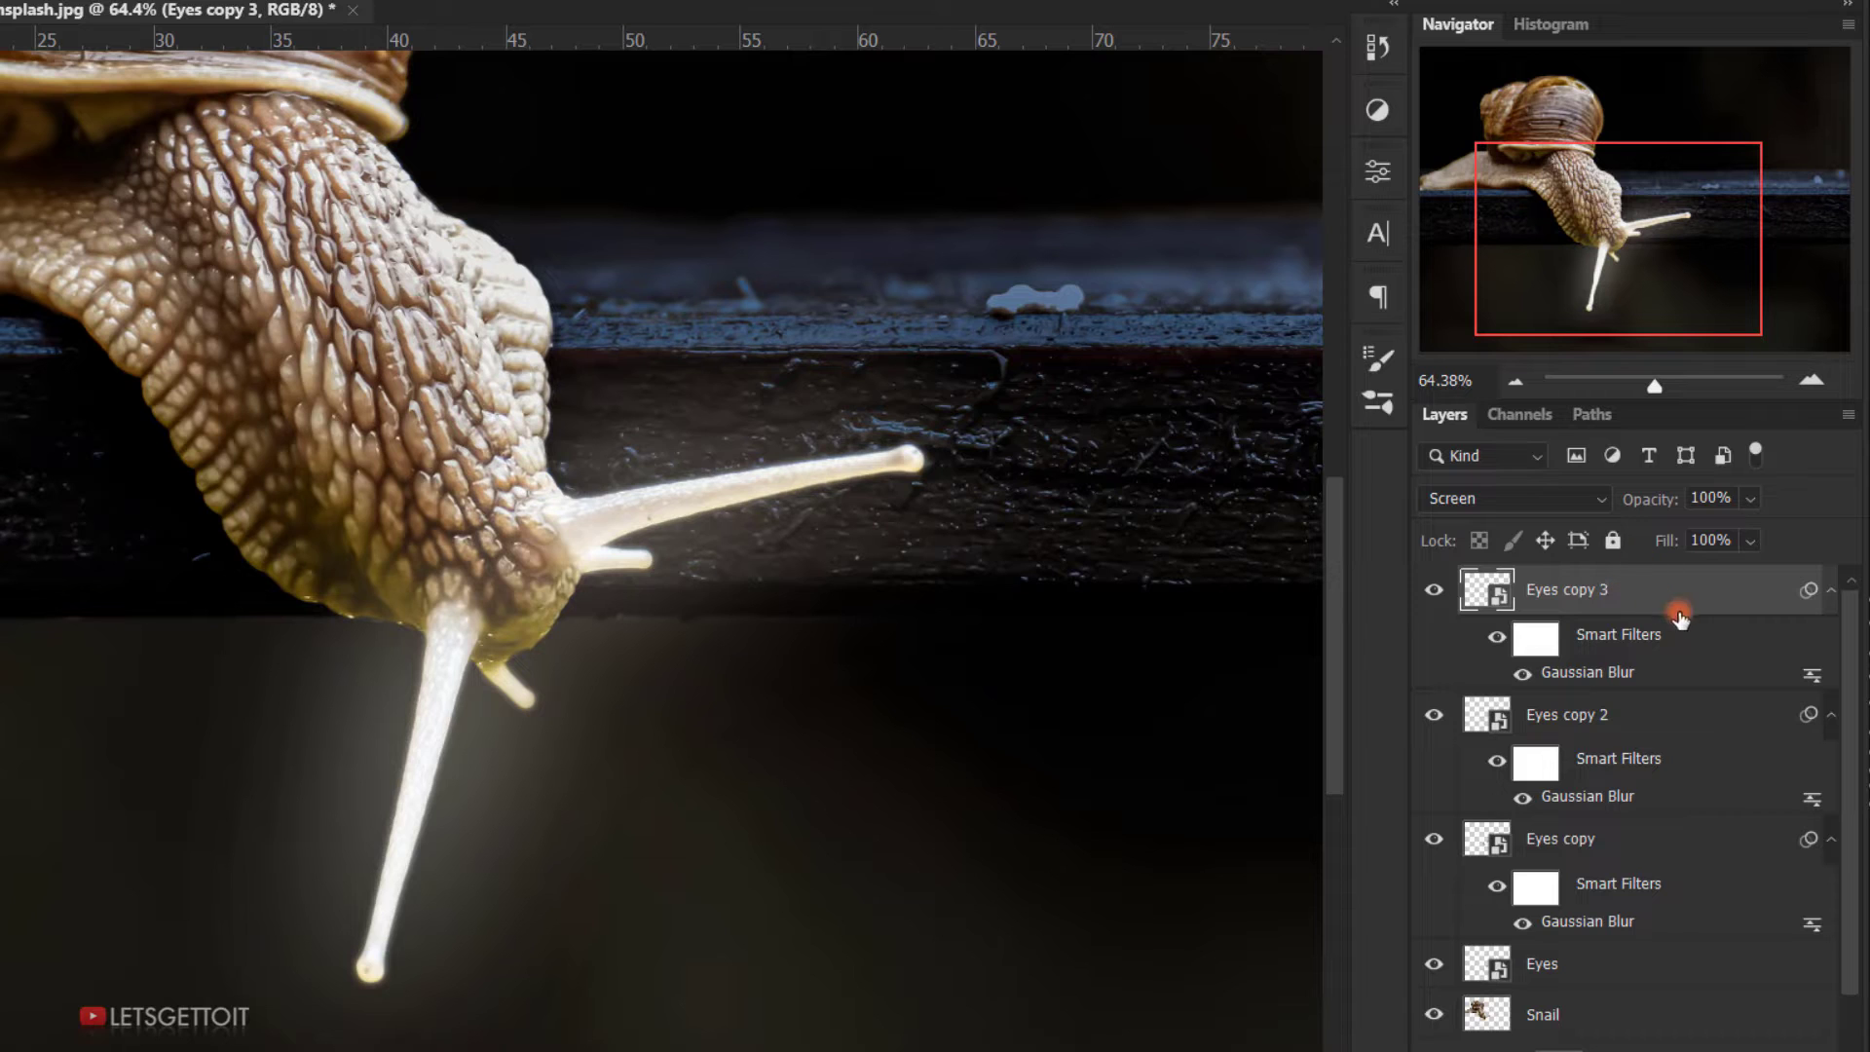
{"action": "double_click", "coordinate": [1602, 674]}
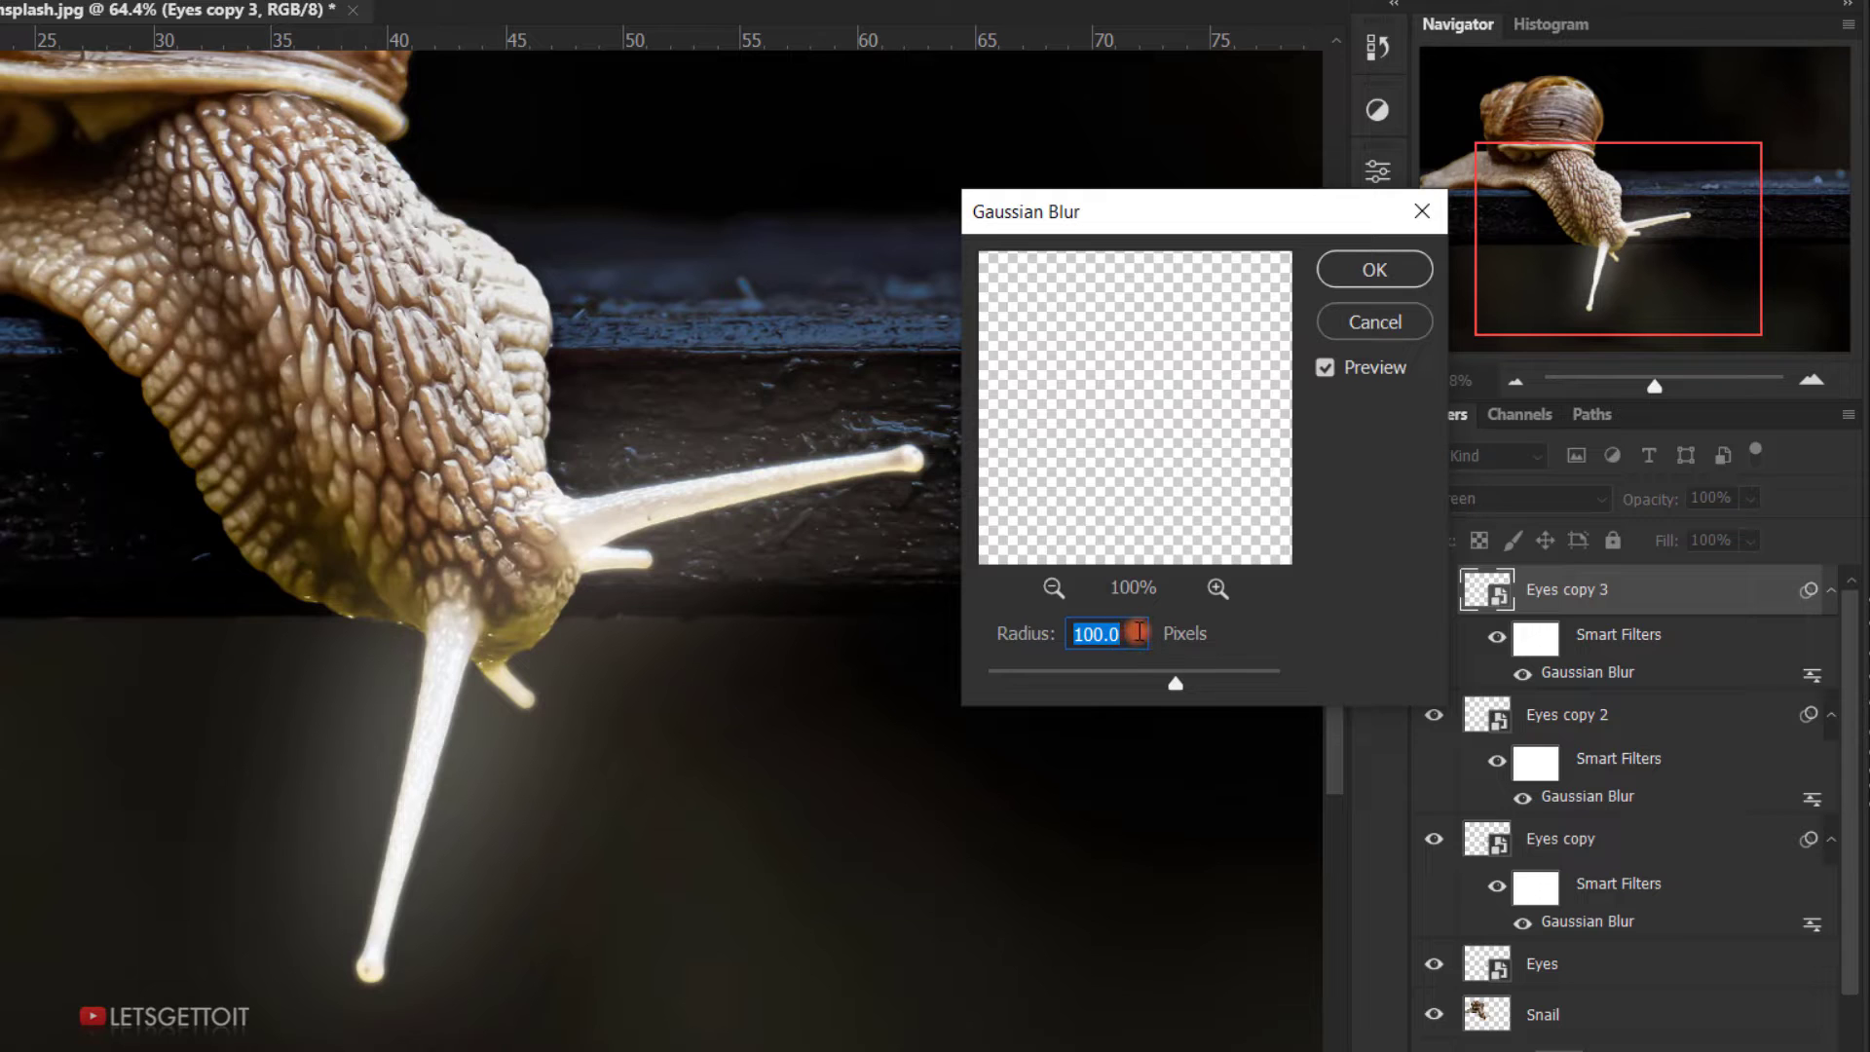
{"action": "type", "text": "250"}
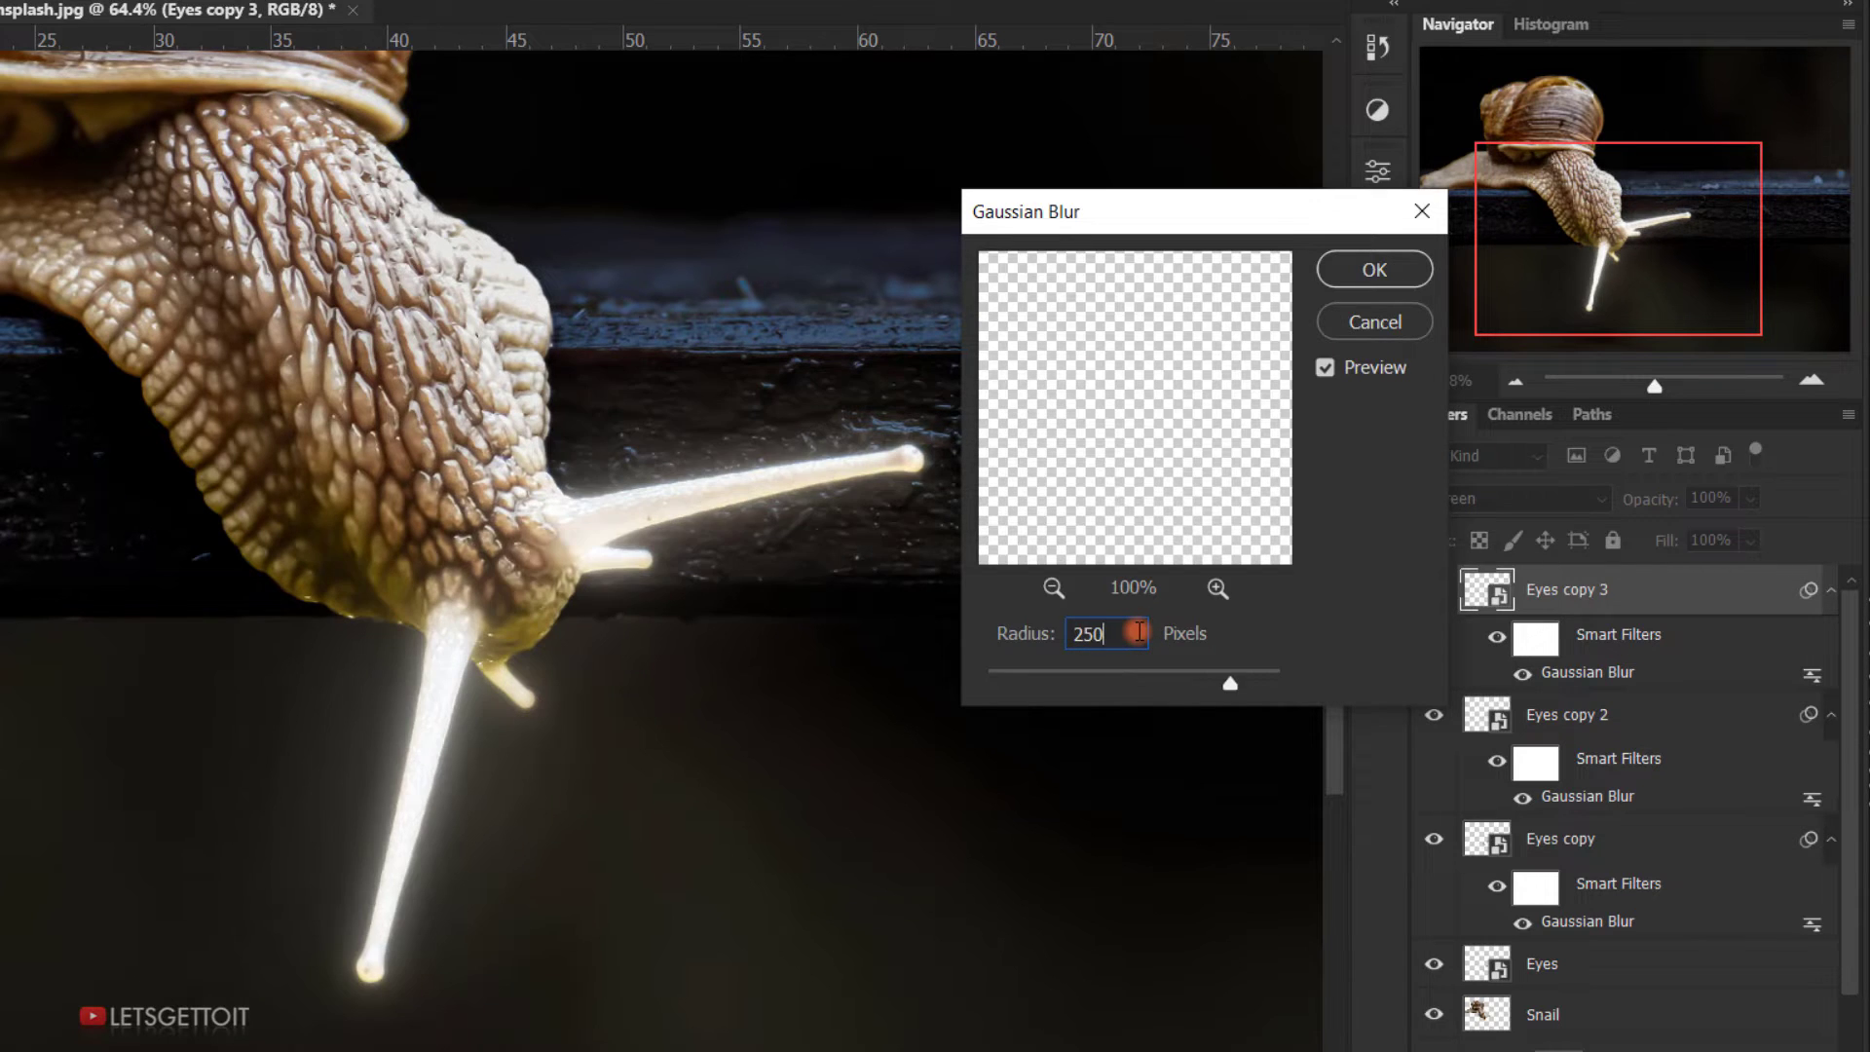
{"action": "left_click", "coordinate": [1397, 276]}
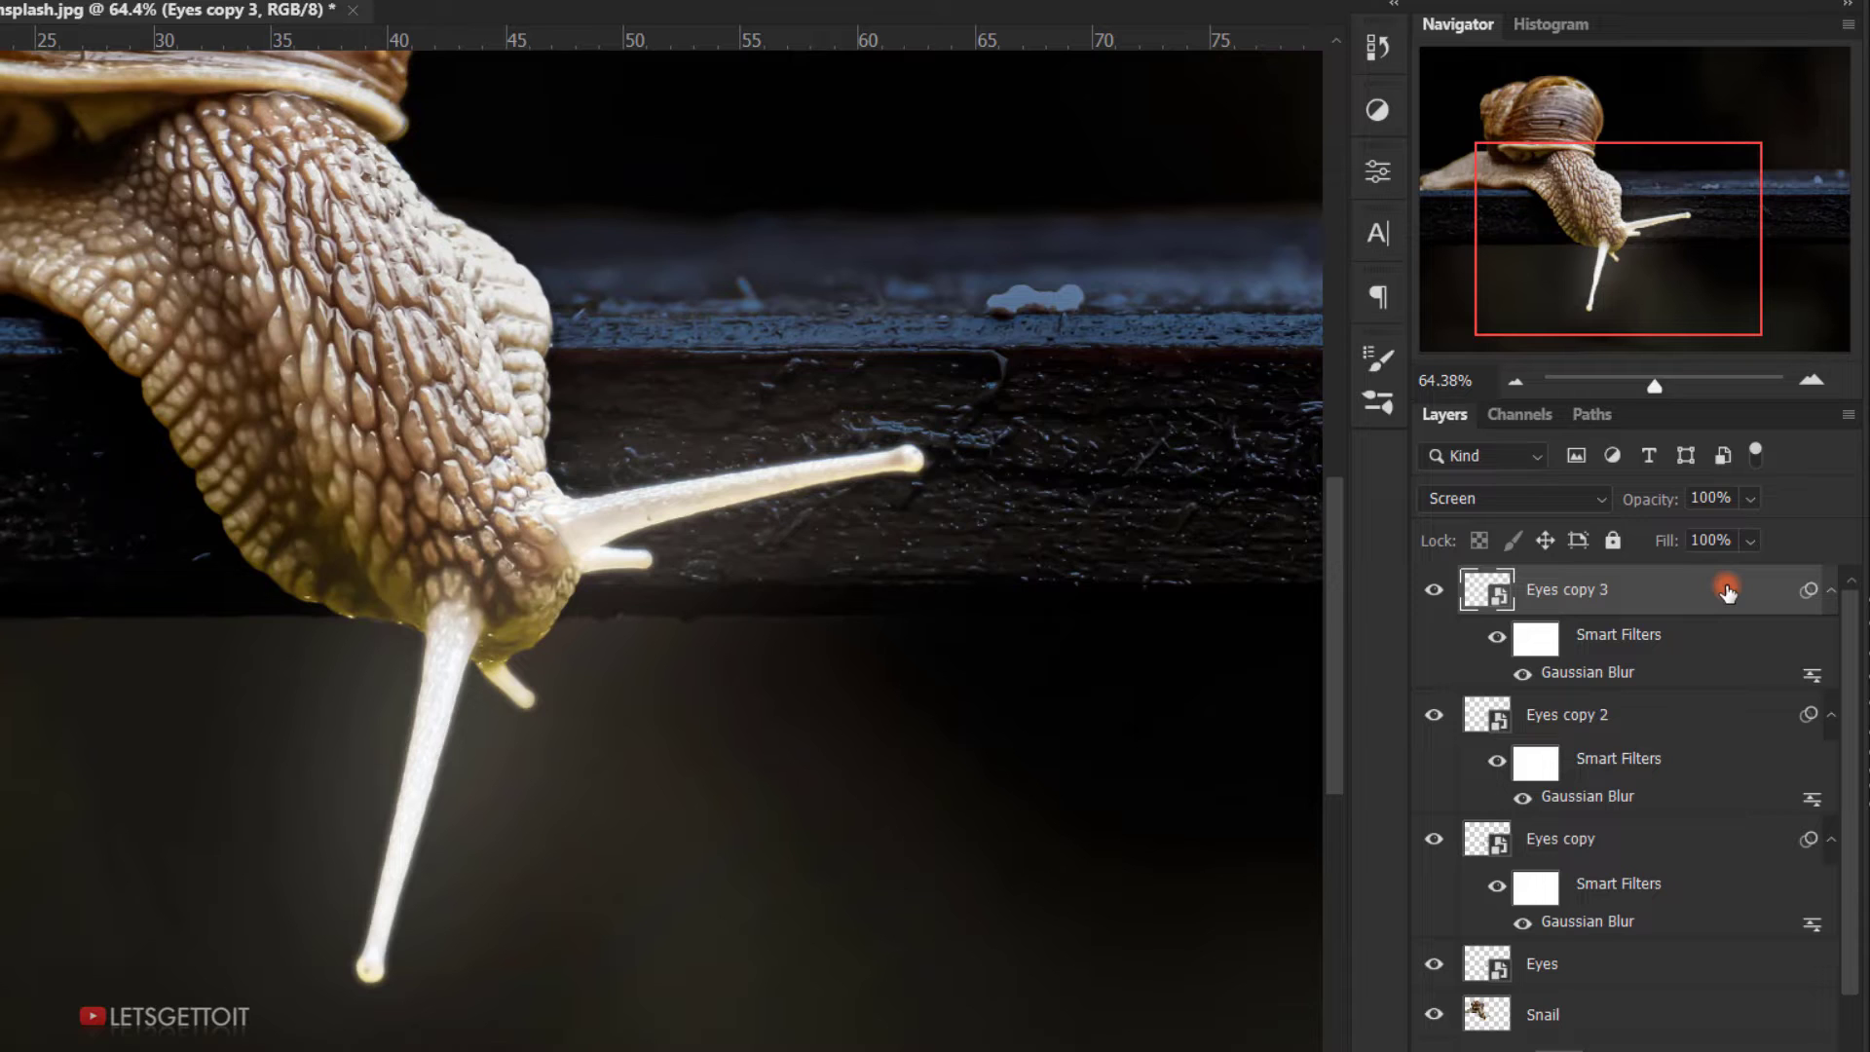
Step: Duplicate the Eyes copy 3 layer and set the new copy's Gaussian Blur radius to 500 pixels
{"action": "key", "text": "ctrl+j"}
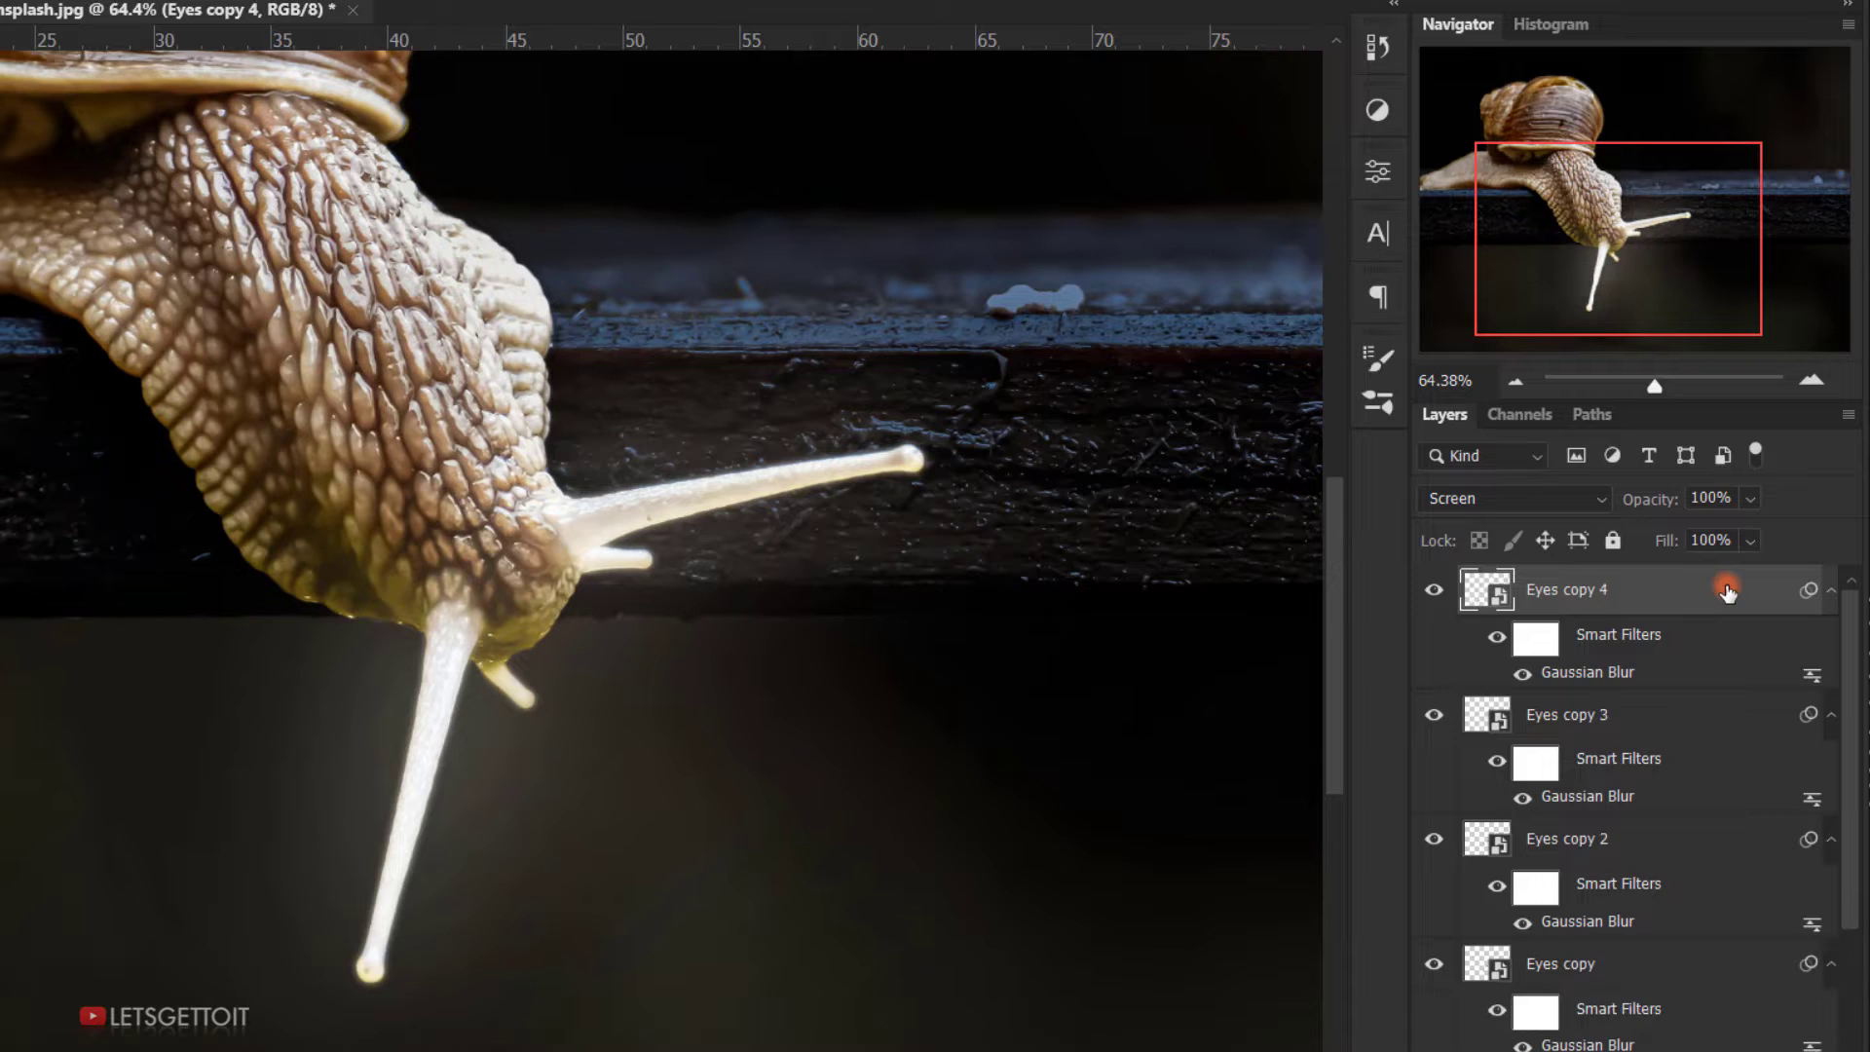
{"action": "double_click", "coordinate": [1580, 674]}
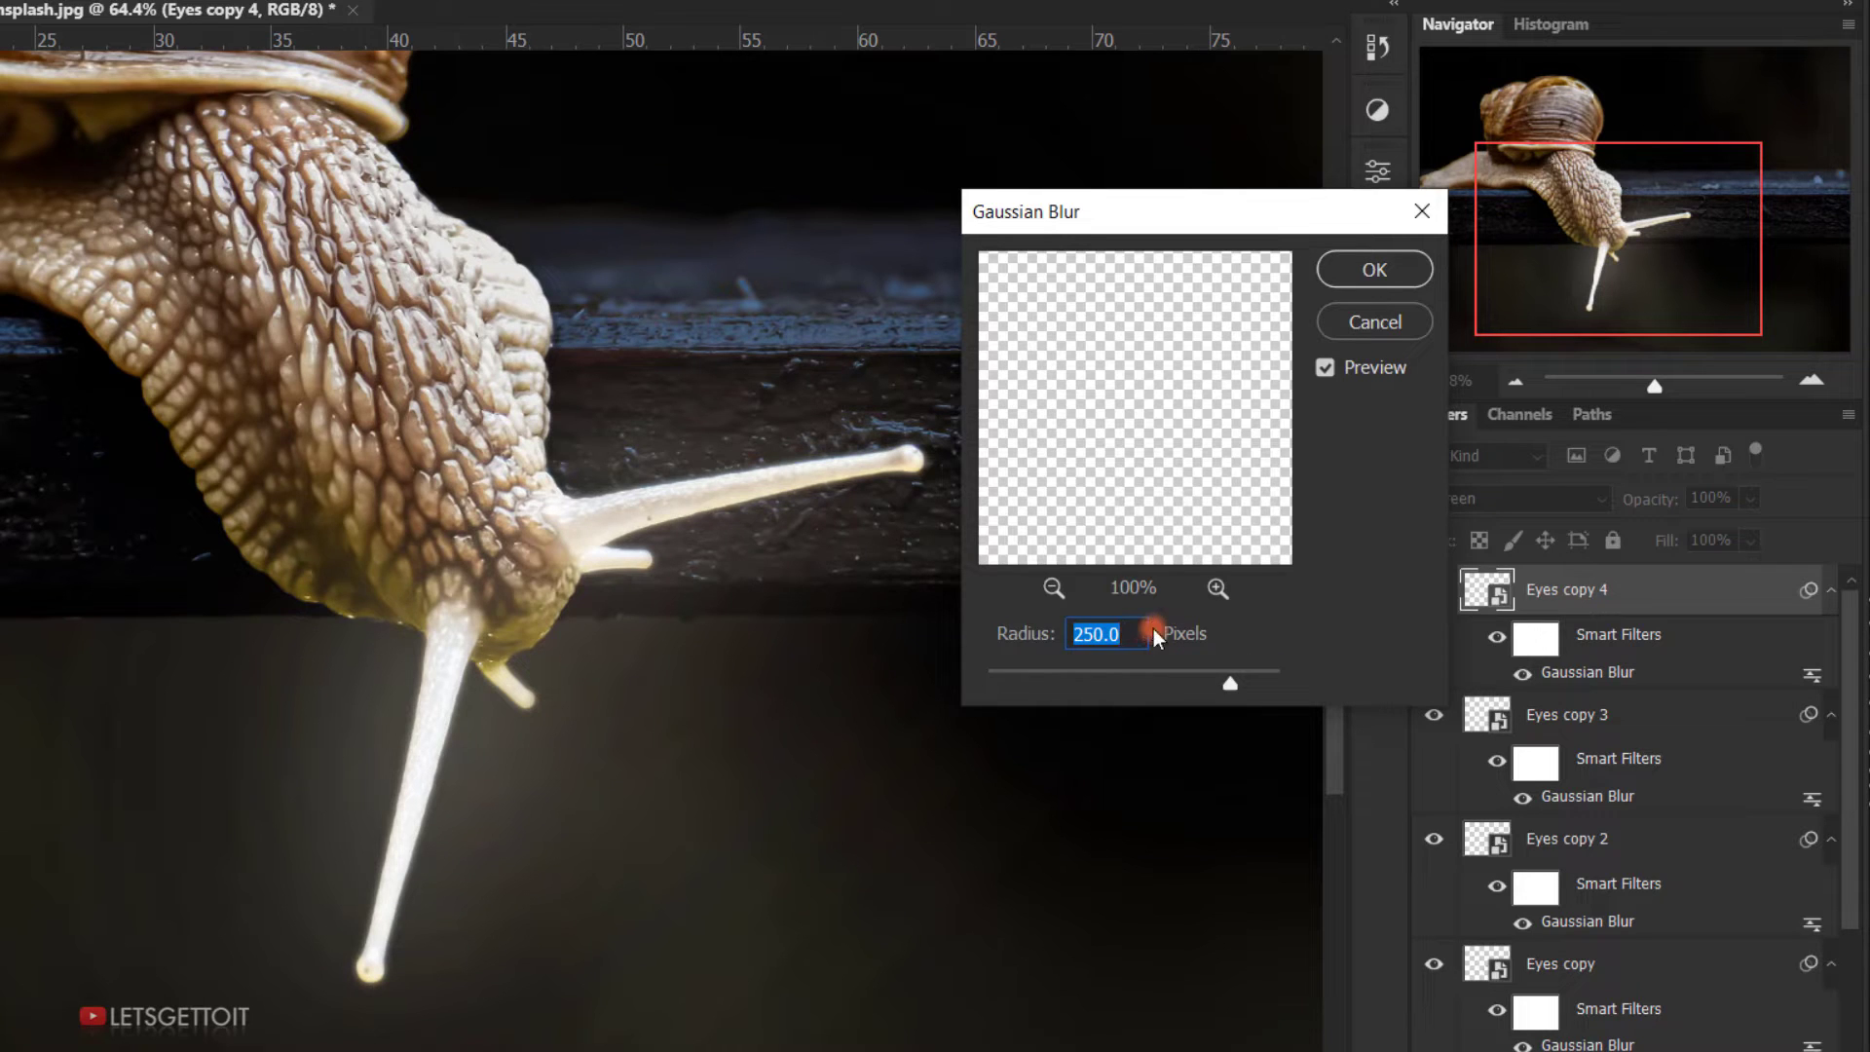
{"action": "type", "text": "500"}
{"action": "left_click", "coordinate": [1374, 270]}
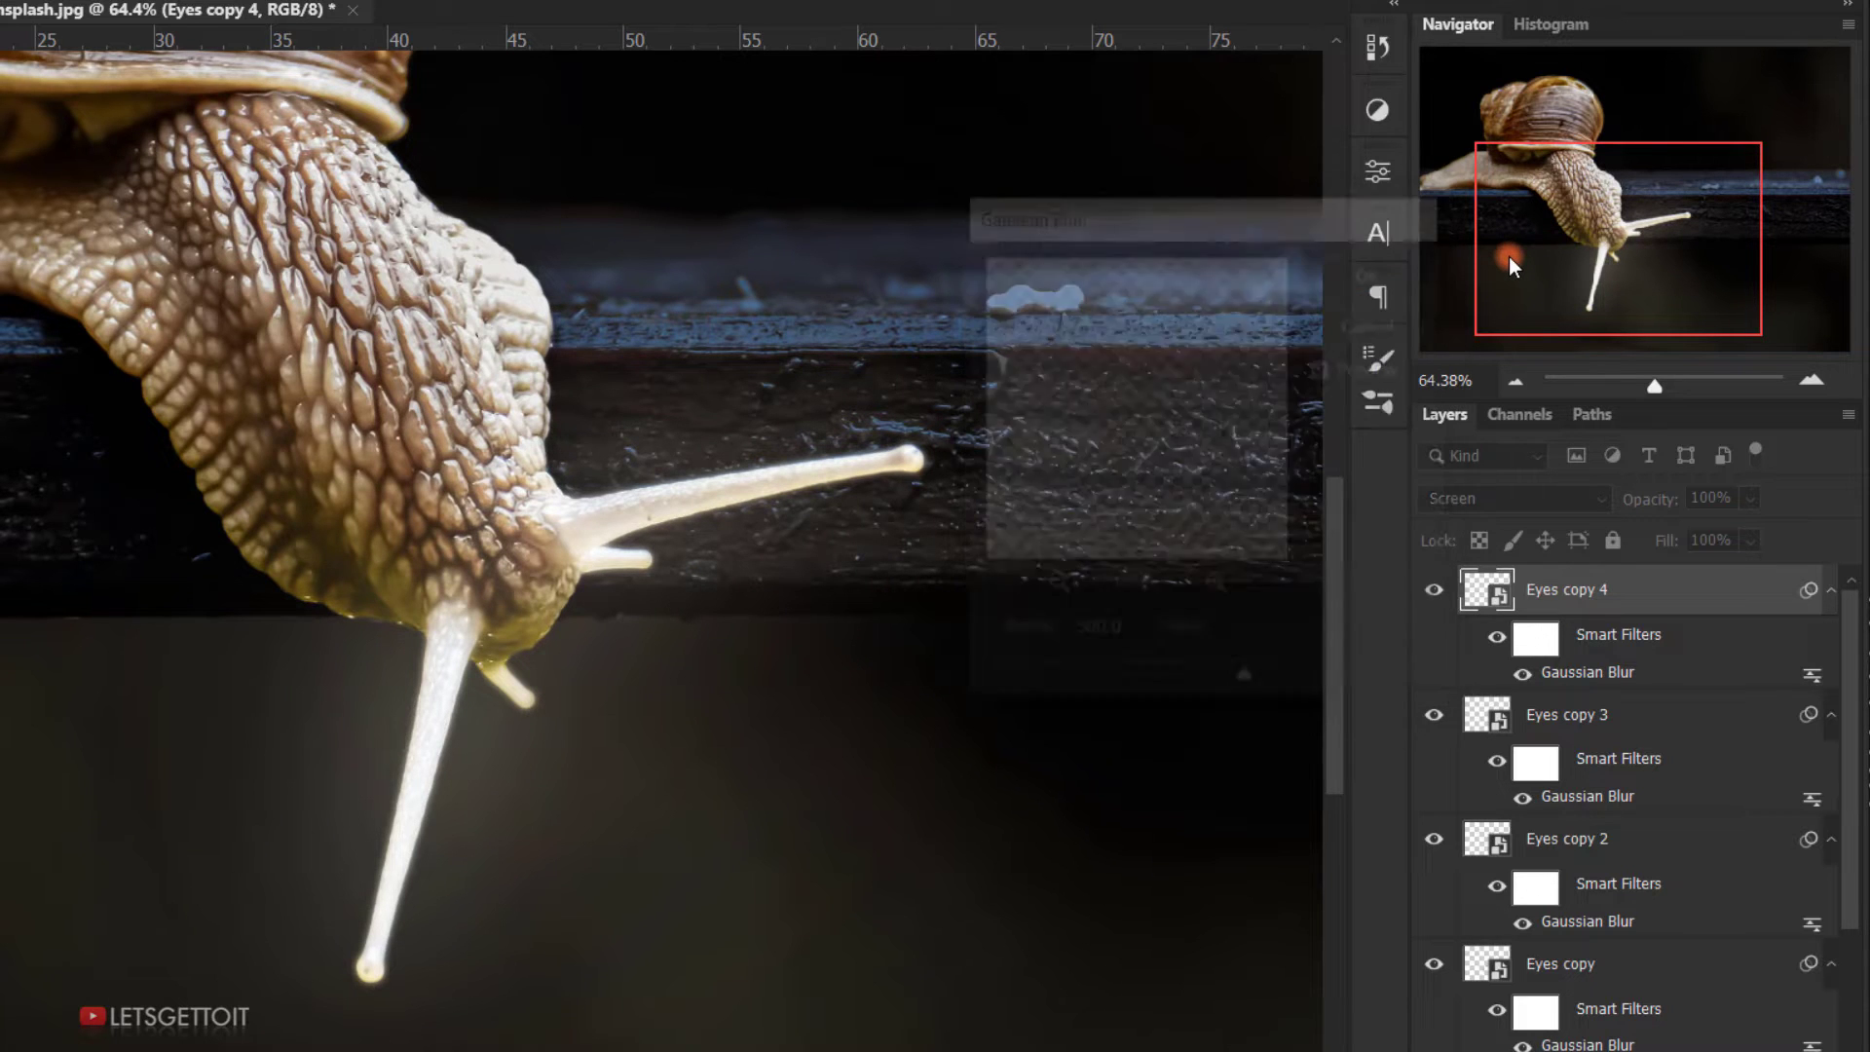
Step: Collapse the smart filter lists of all four Eyes copy layers
{"action": "key", "text": "ctrl+0"}
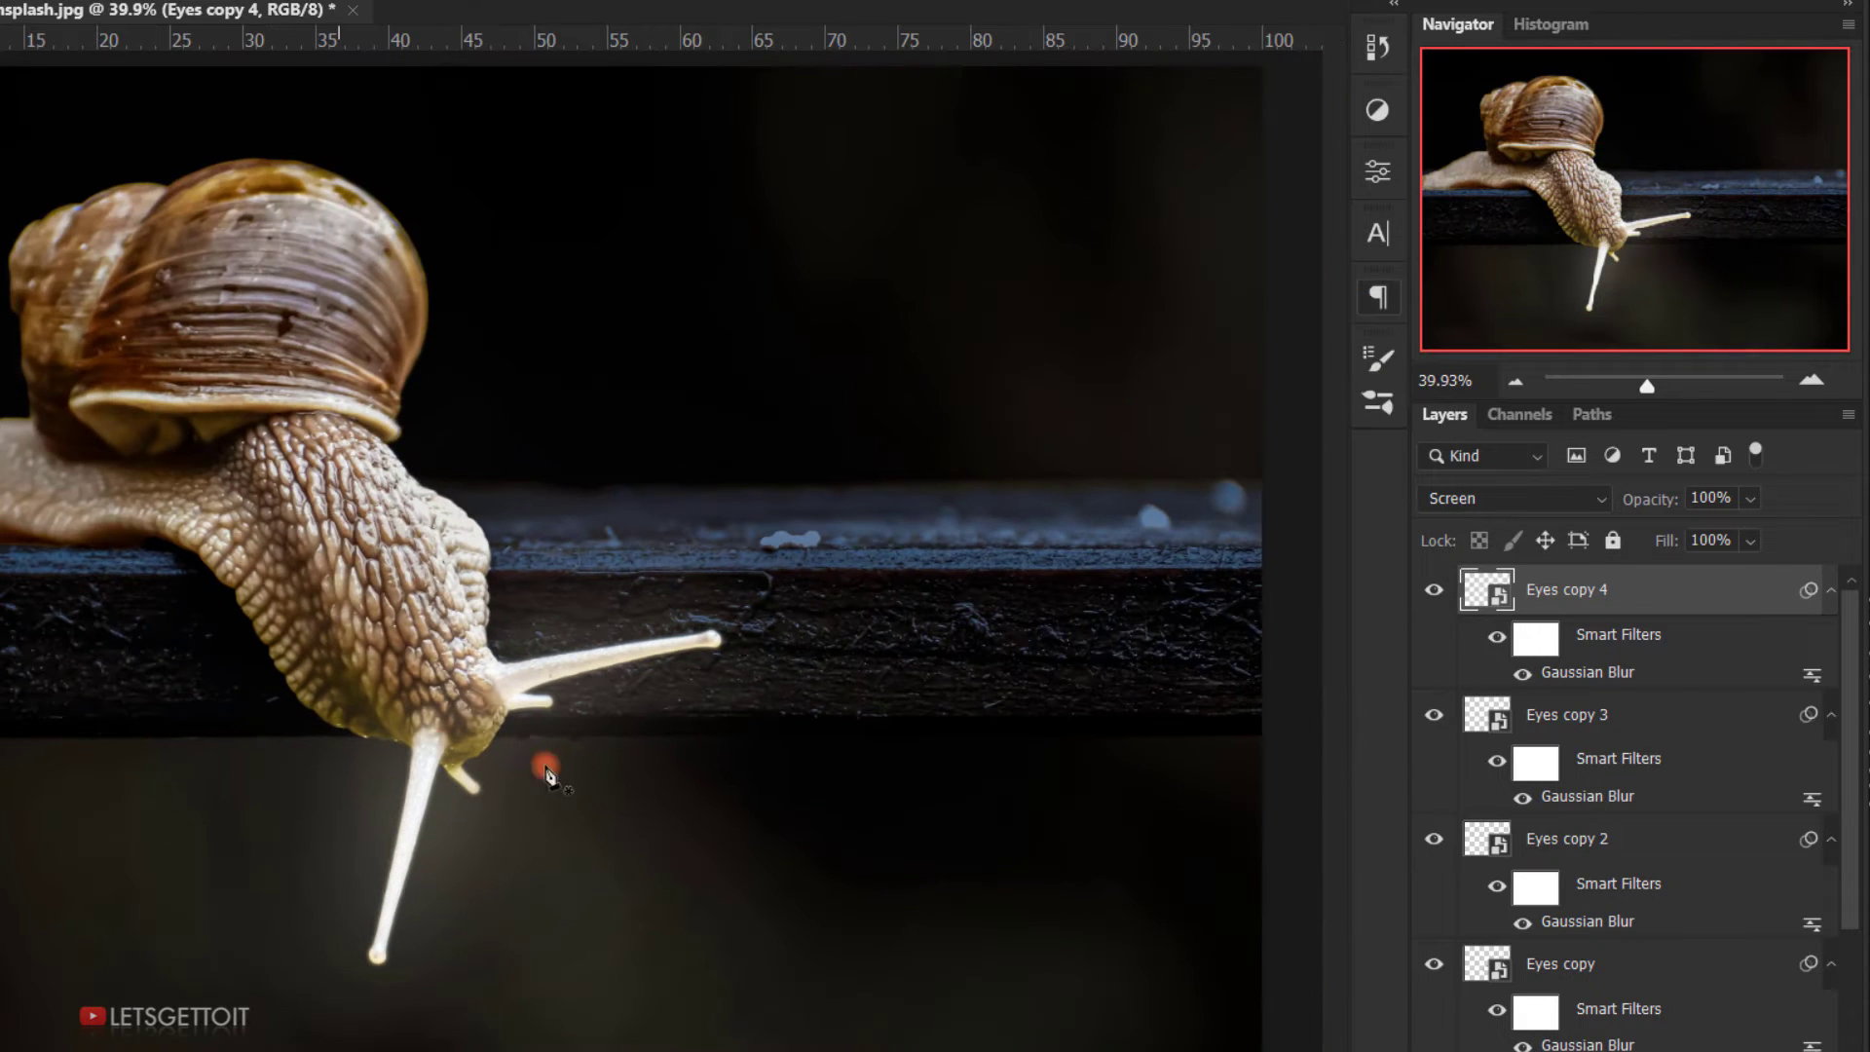
{"action": "scroll", "coordinate": [513, 896], "scroll_direction": "up", "scroll_amount": 5}
{"action": "left_click_drag", "start_coordinate": [375, 732], "coordinate": [500, 476]}
{"action": "scroll", "coordinate": [283, 653], "scroll_direction": "down", "scroll_amount": 4}
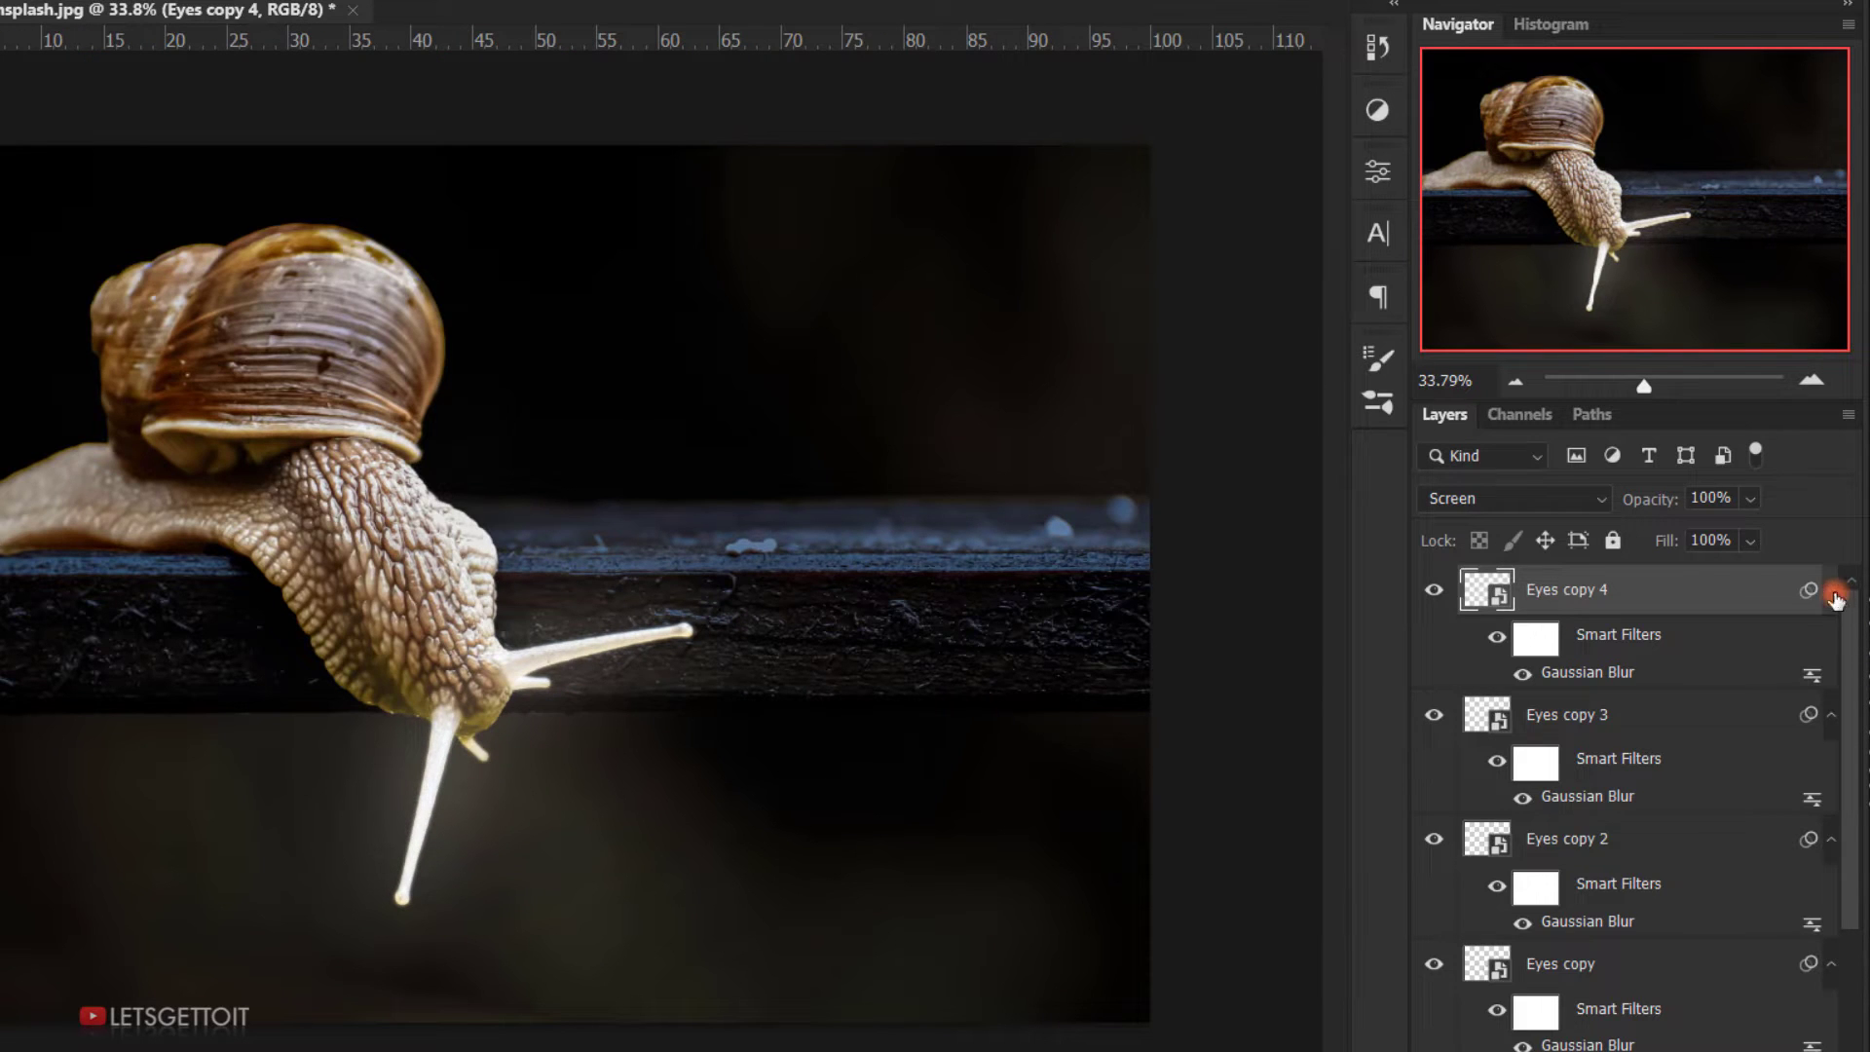
{"action": "left_click", "coordinate": [1835, 596]}
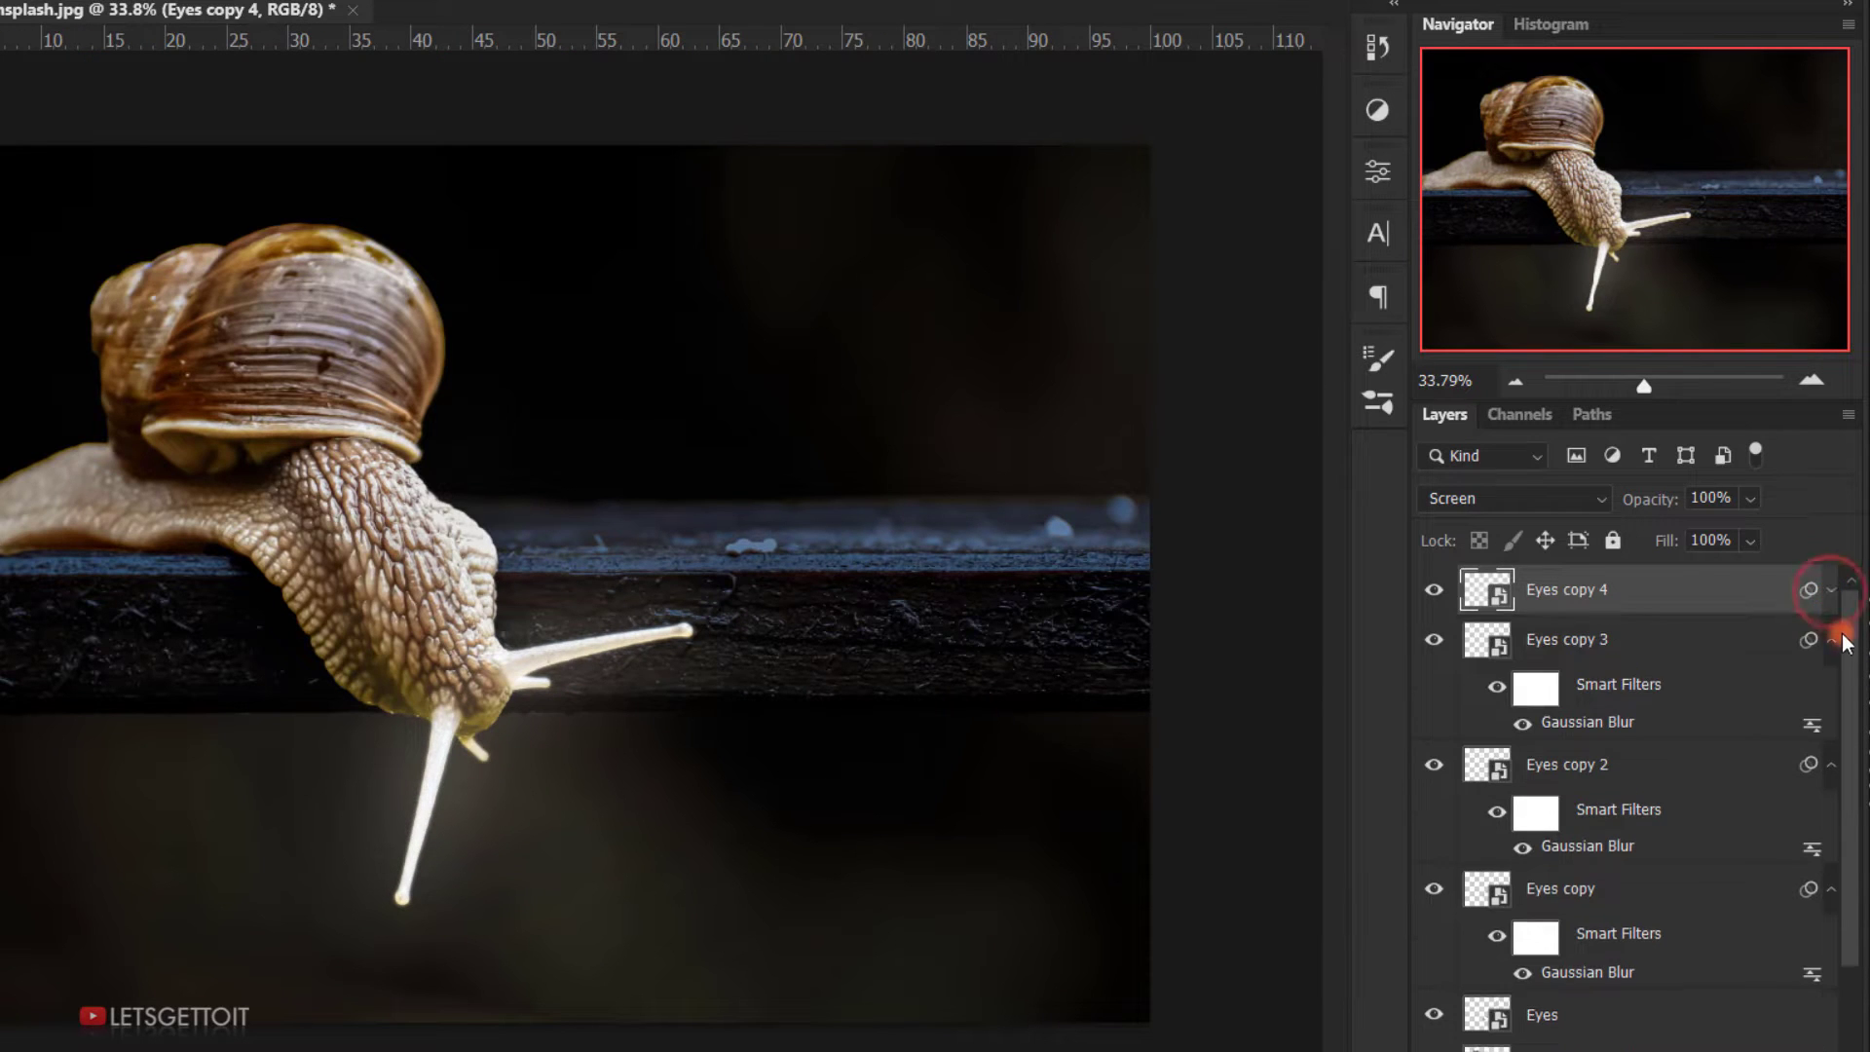
{"action": "left_click", "coordinate": [1834, 637]}
{"action": "left_click", "coordinate": [1834, 690]}
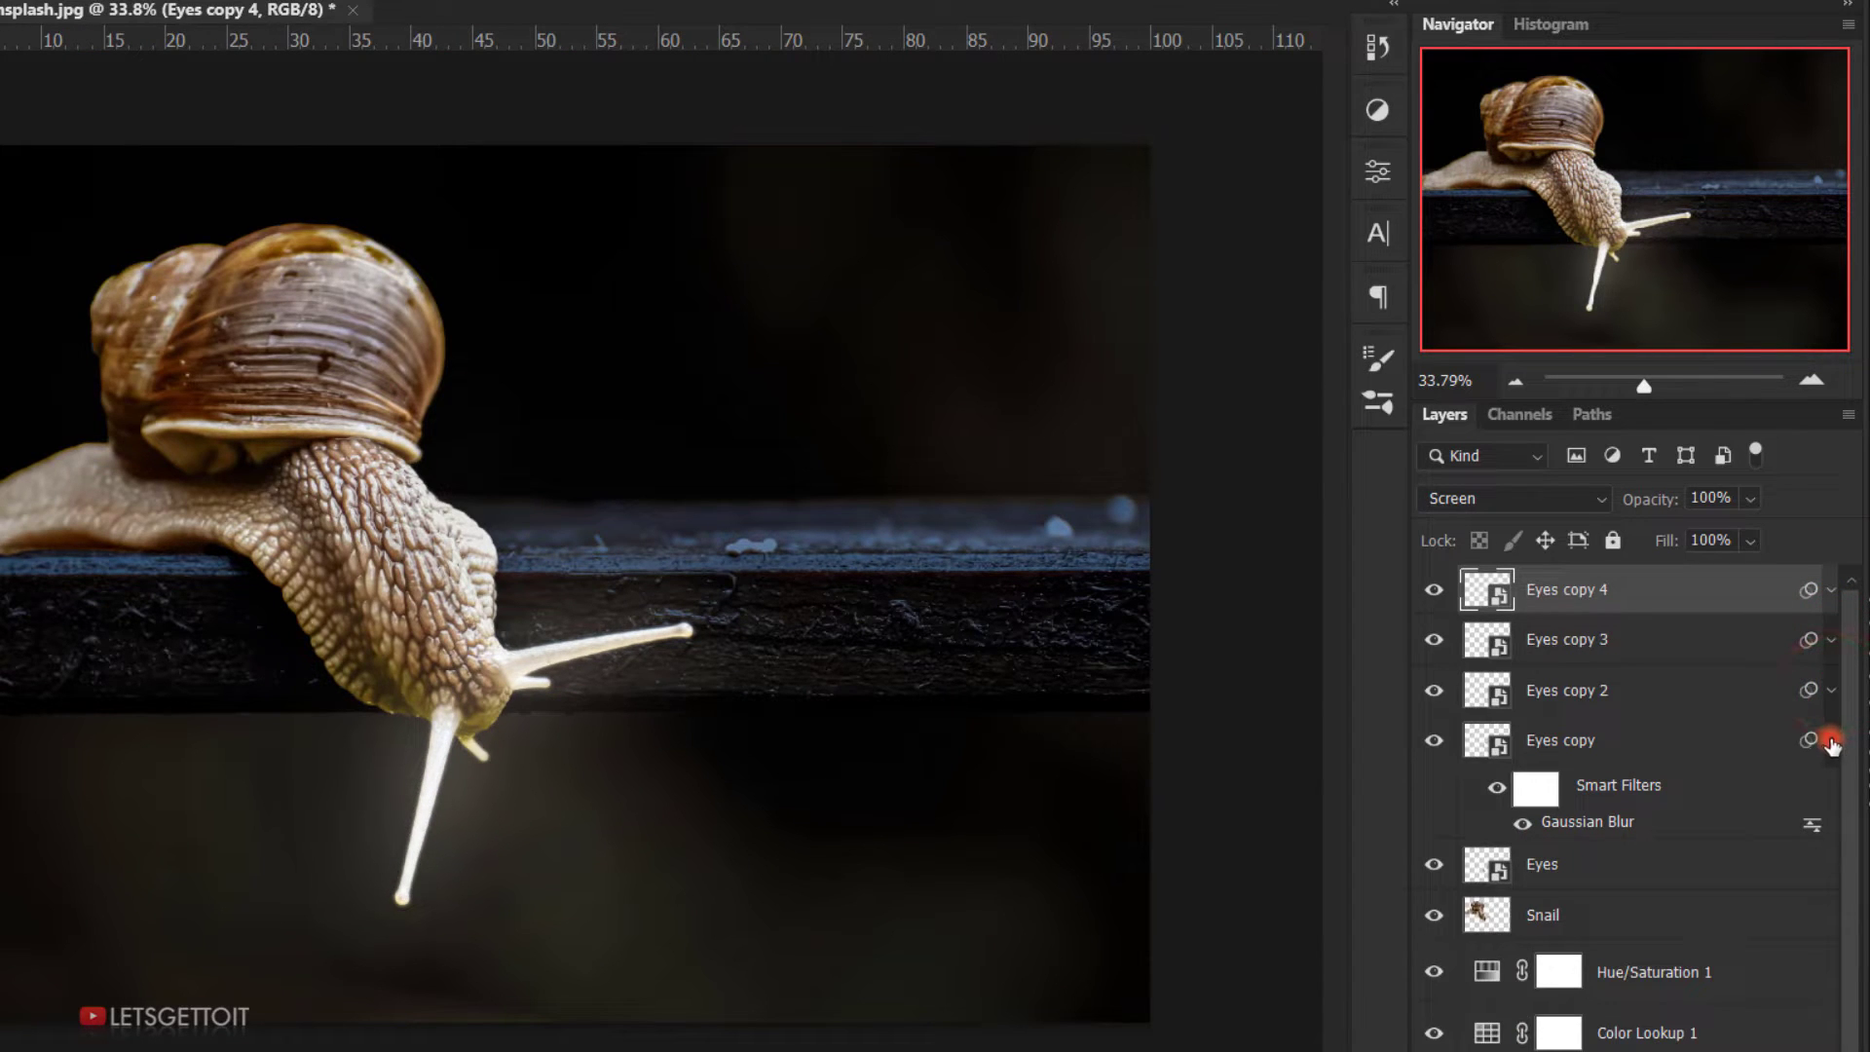
{"action": "left_click", "coordinate": [1832, 742]}
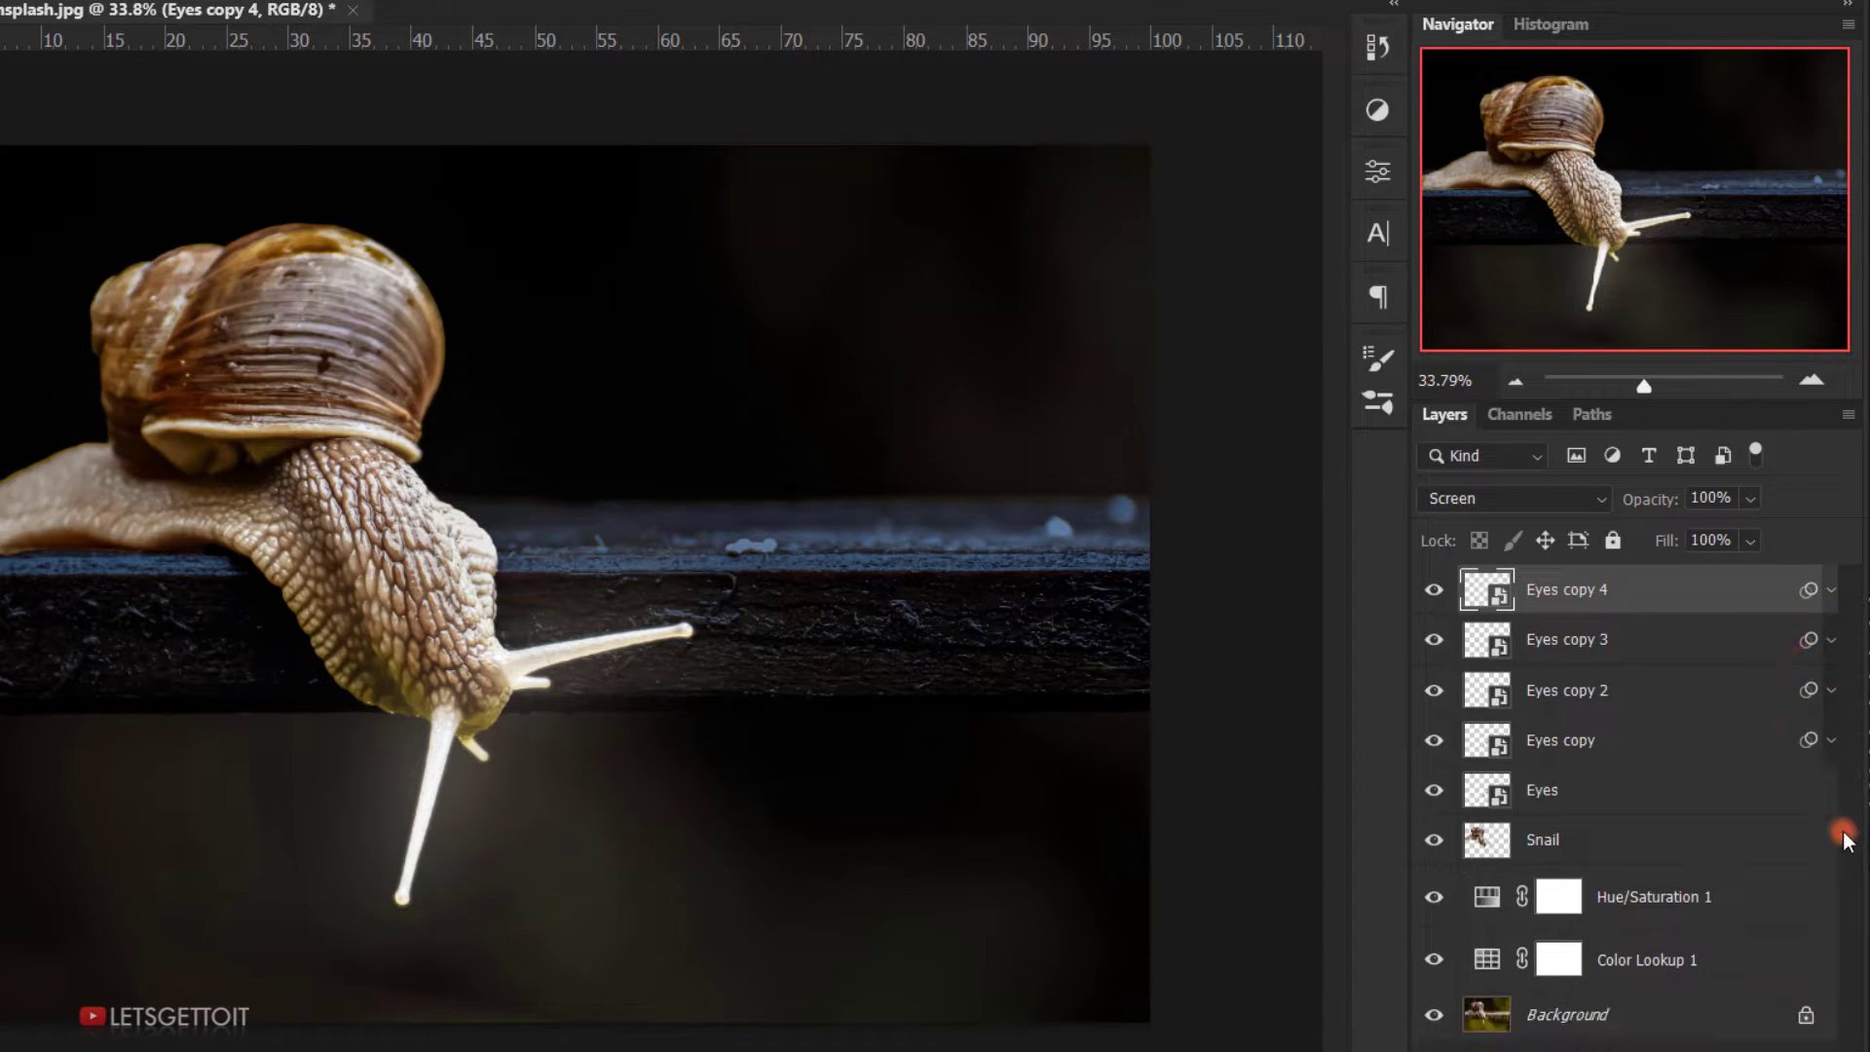
Step: Group the Eyes layer with its four blurred copies and name the group GLow
{"action": "left_click", "coordinate": [1605, 797]}
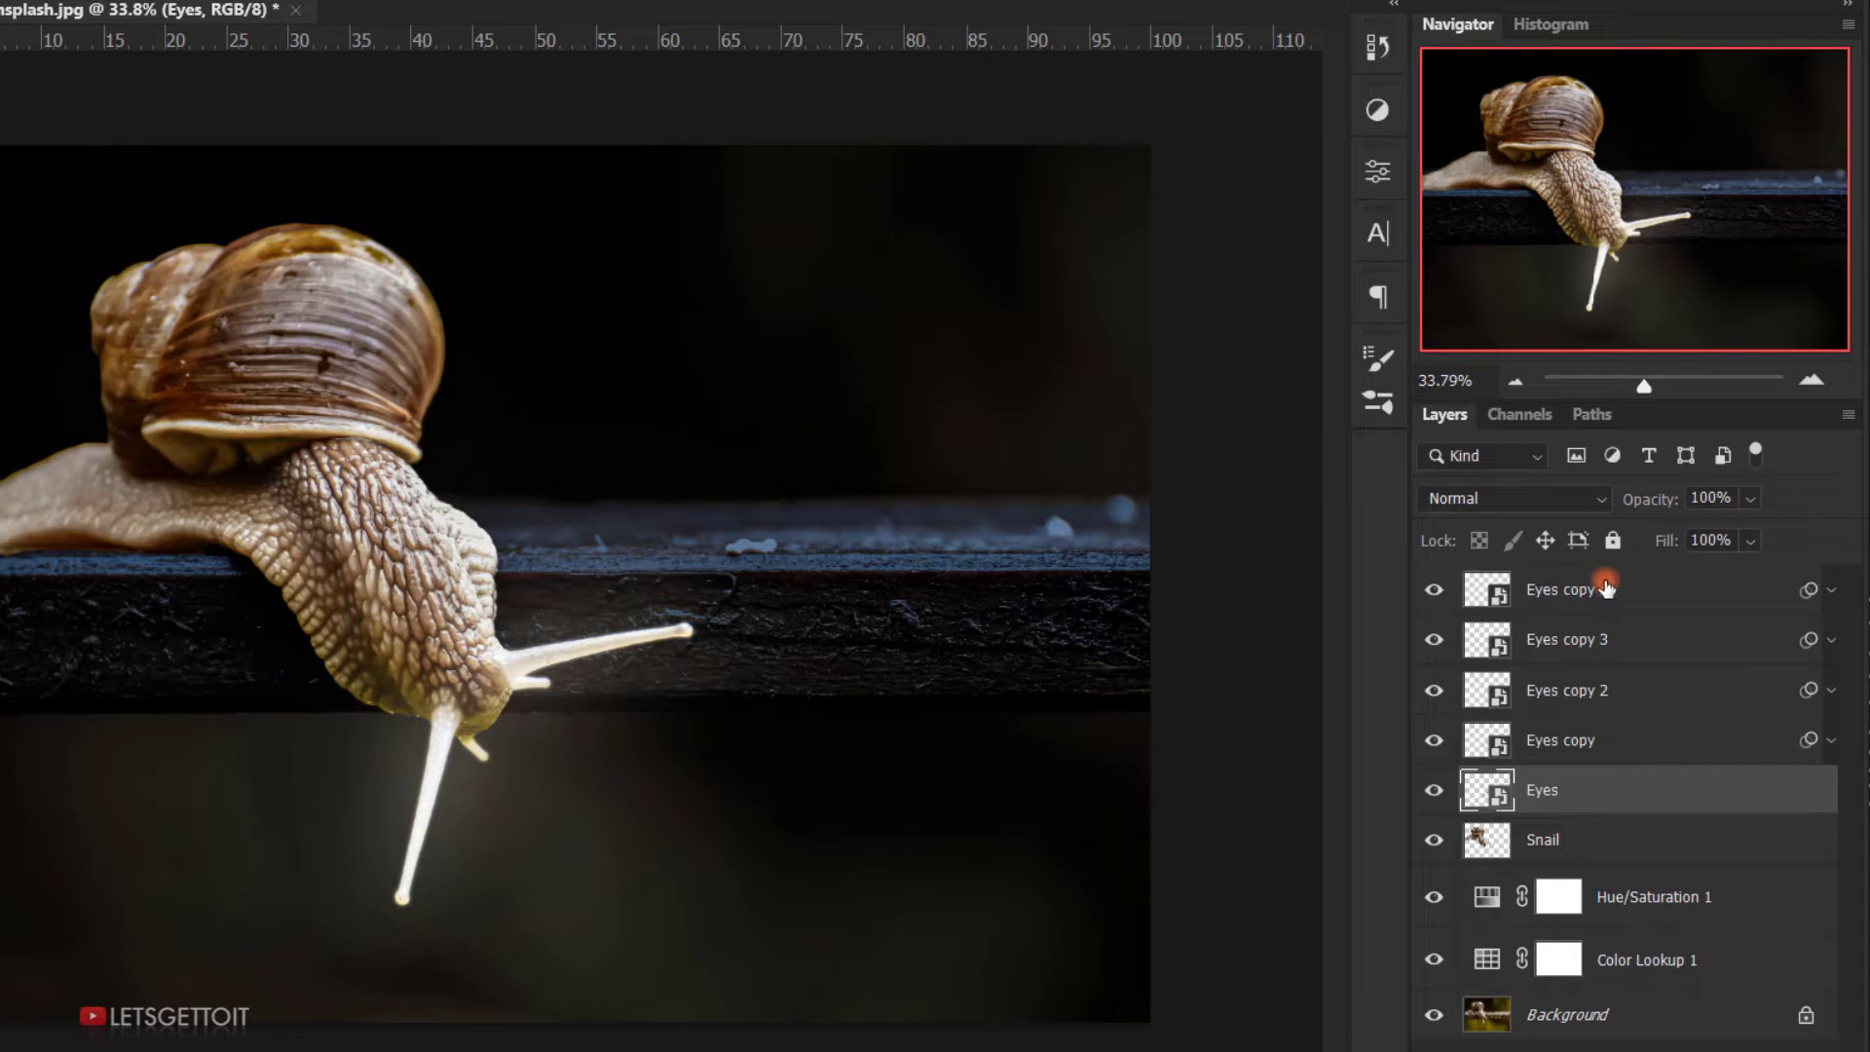
{"action": "left_click", "coordinate": [1590, 590], "text": "shift"}
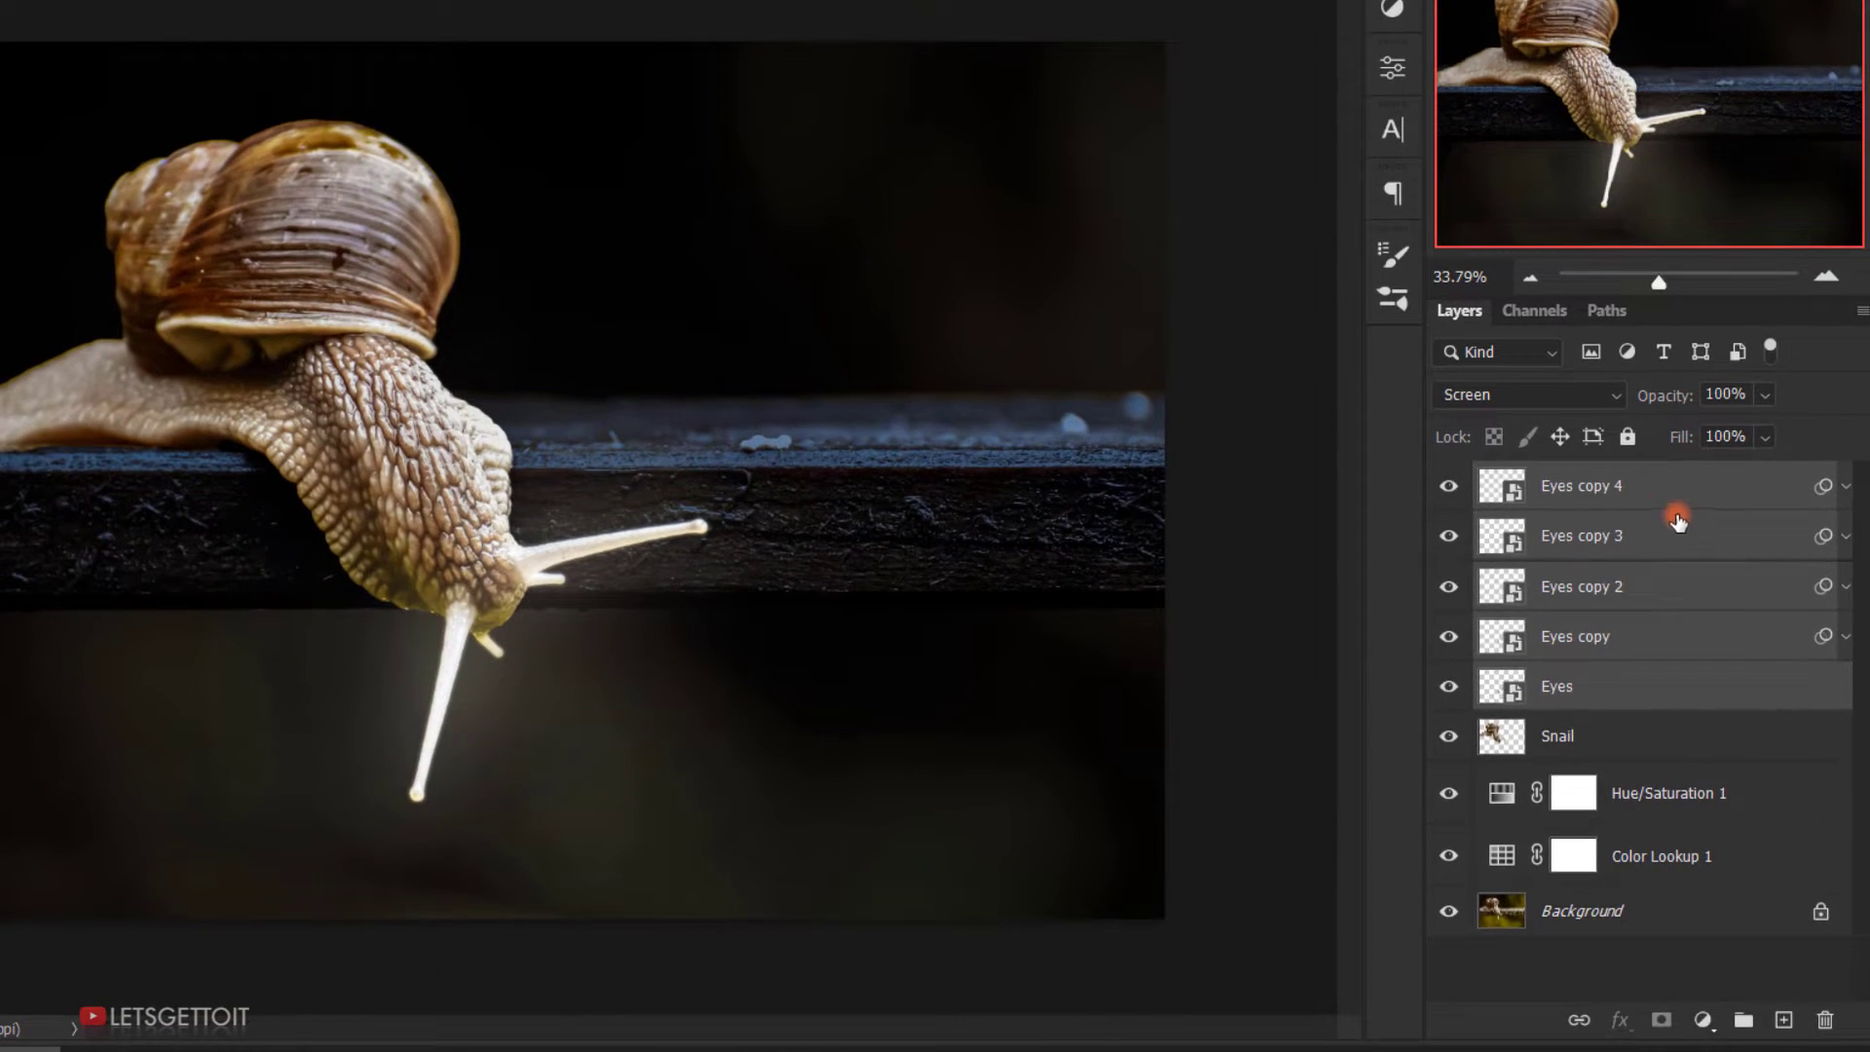
{"action": "left_click_drag", "start_coordinate": [1677, 521], "coordinate": [1744, 1021]}
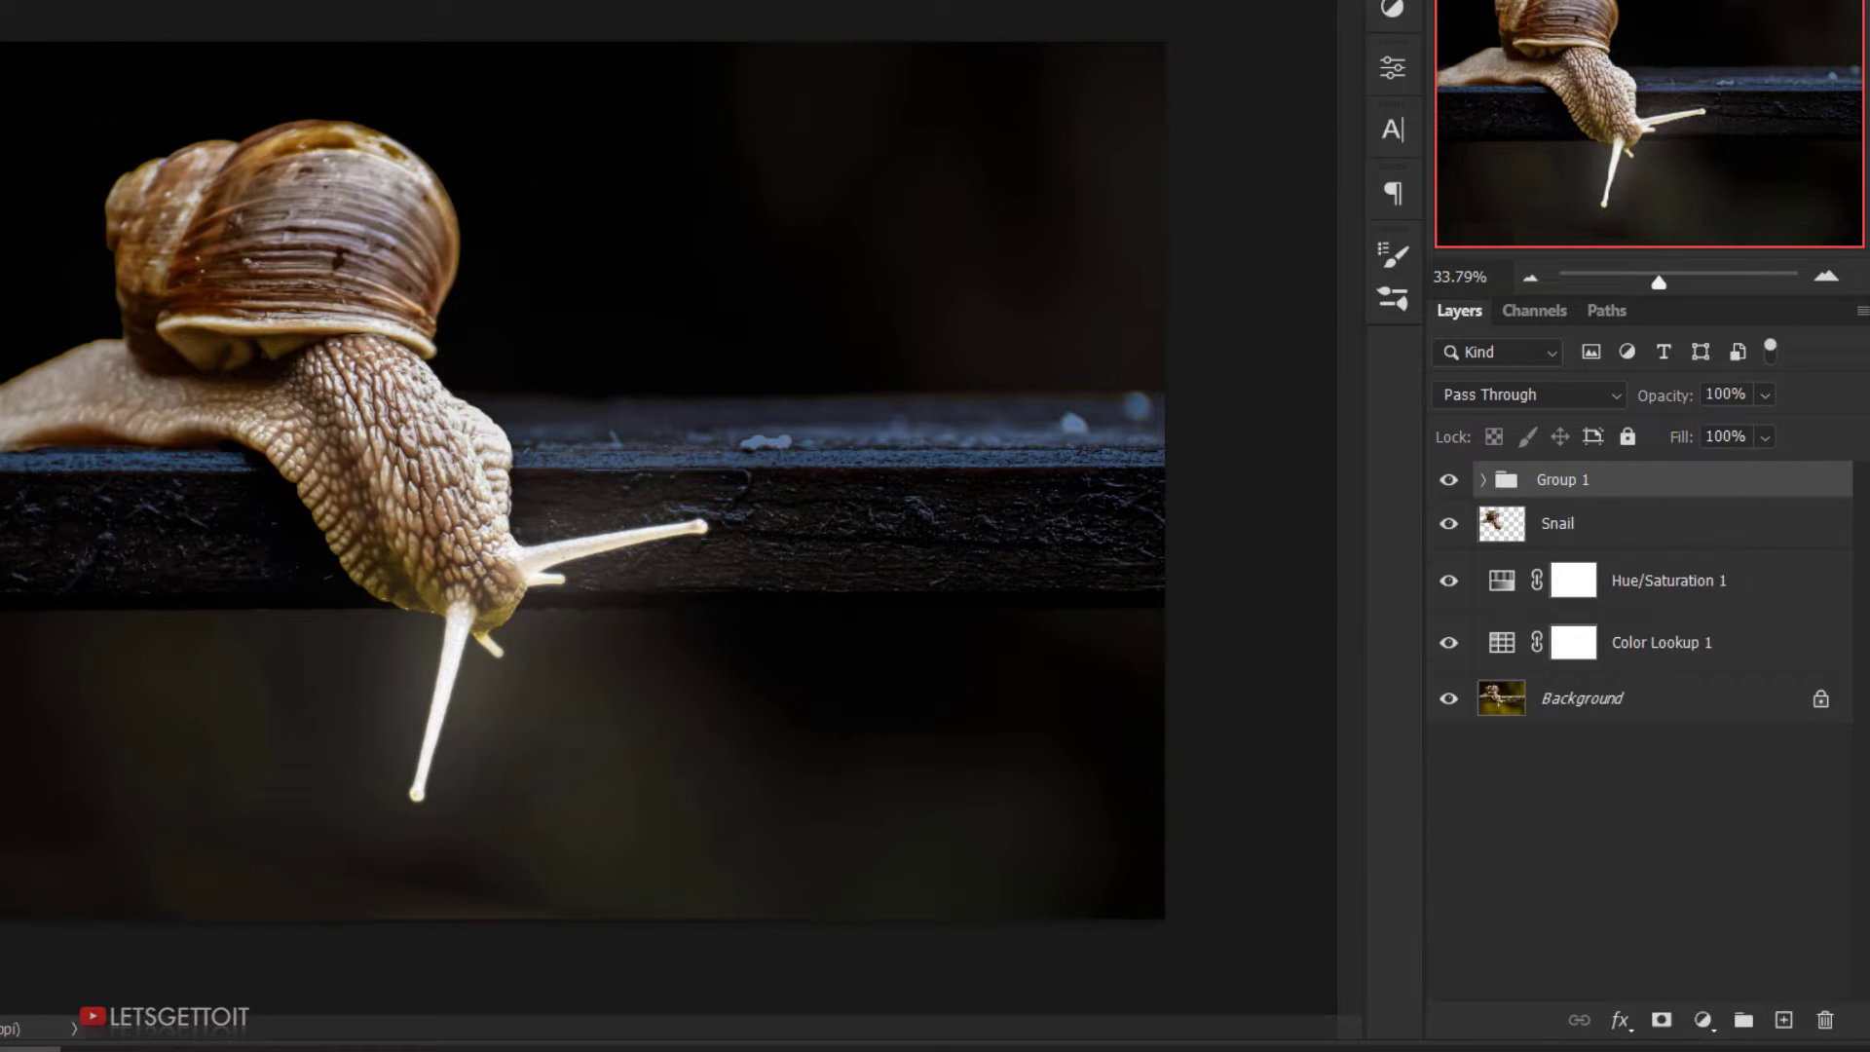
{"action": "double_click", "coordinate": [1576, 482]}
{"action": "type", "text": "GLow"}
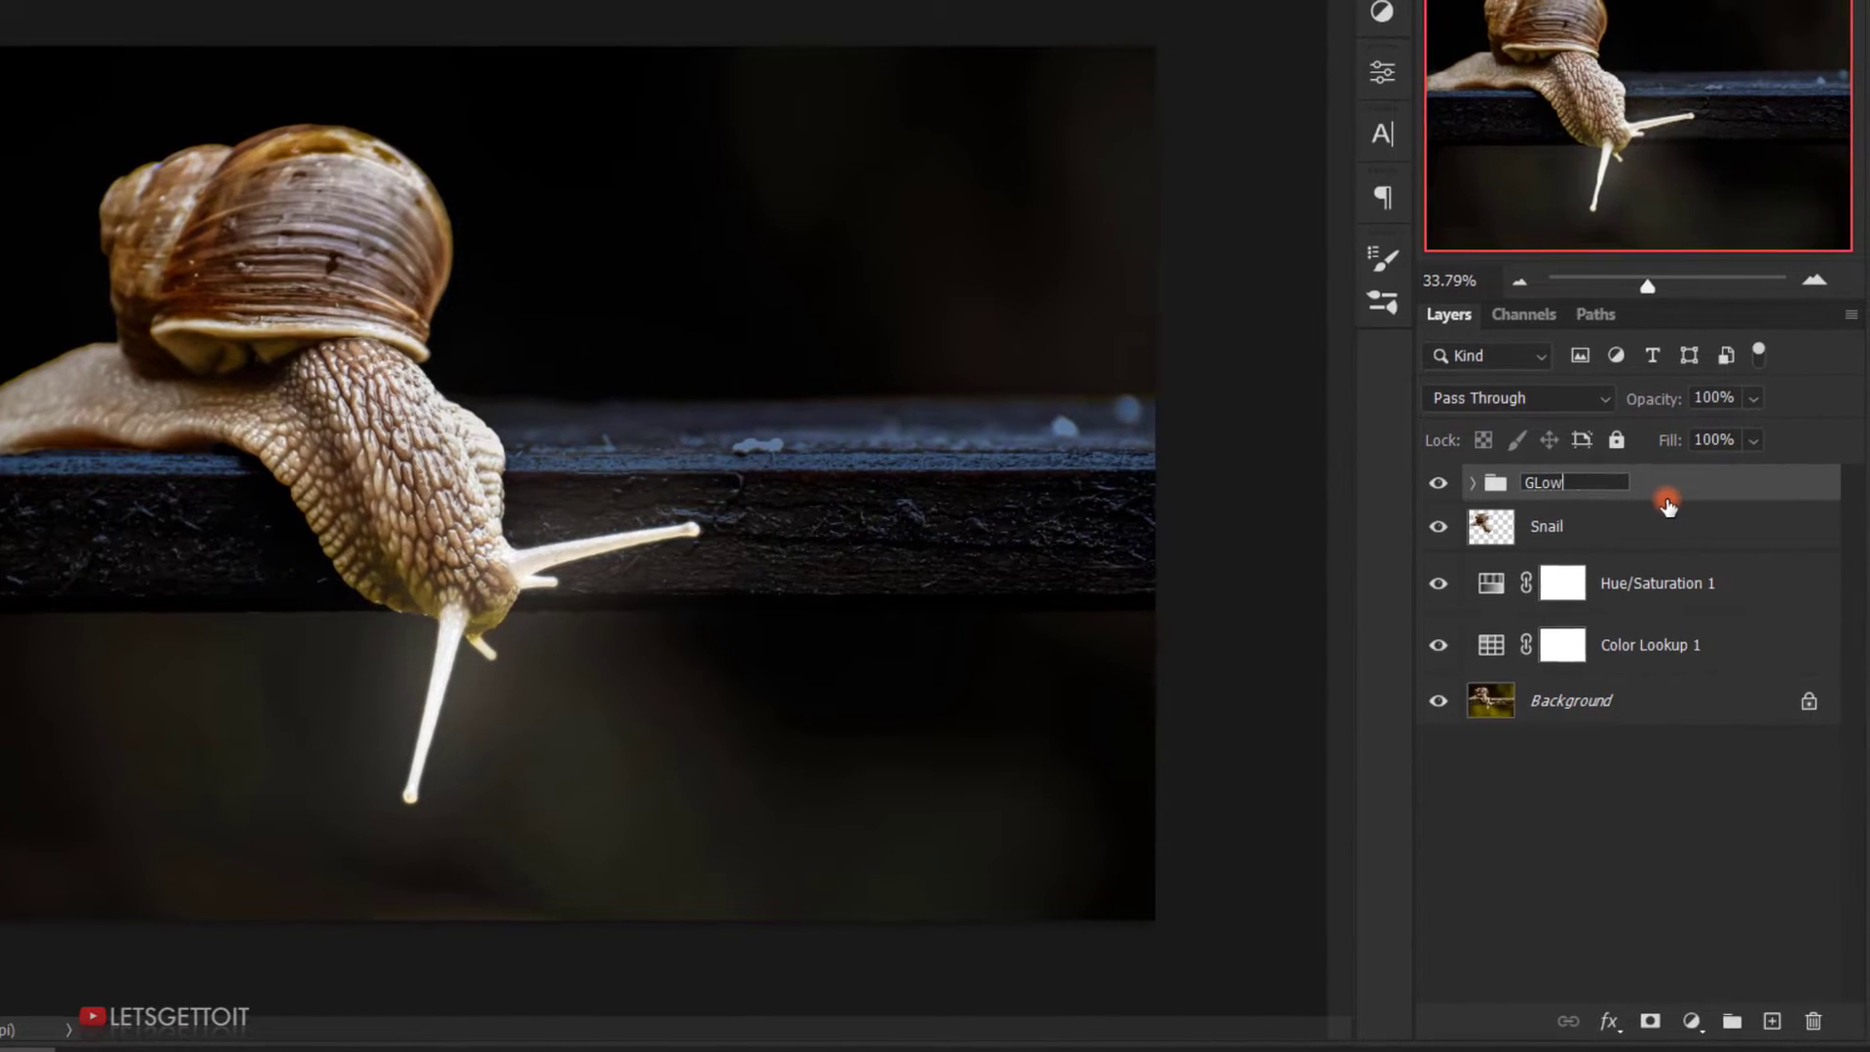
{"action": "key", "text": "Return"}
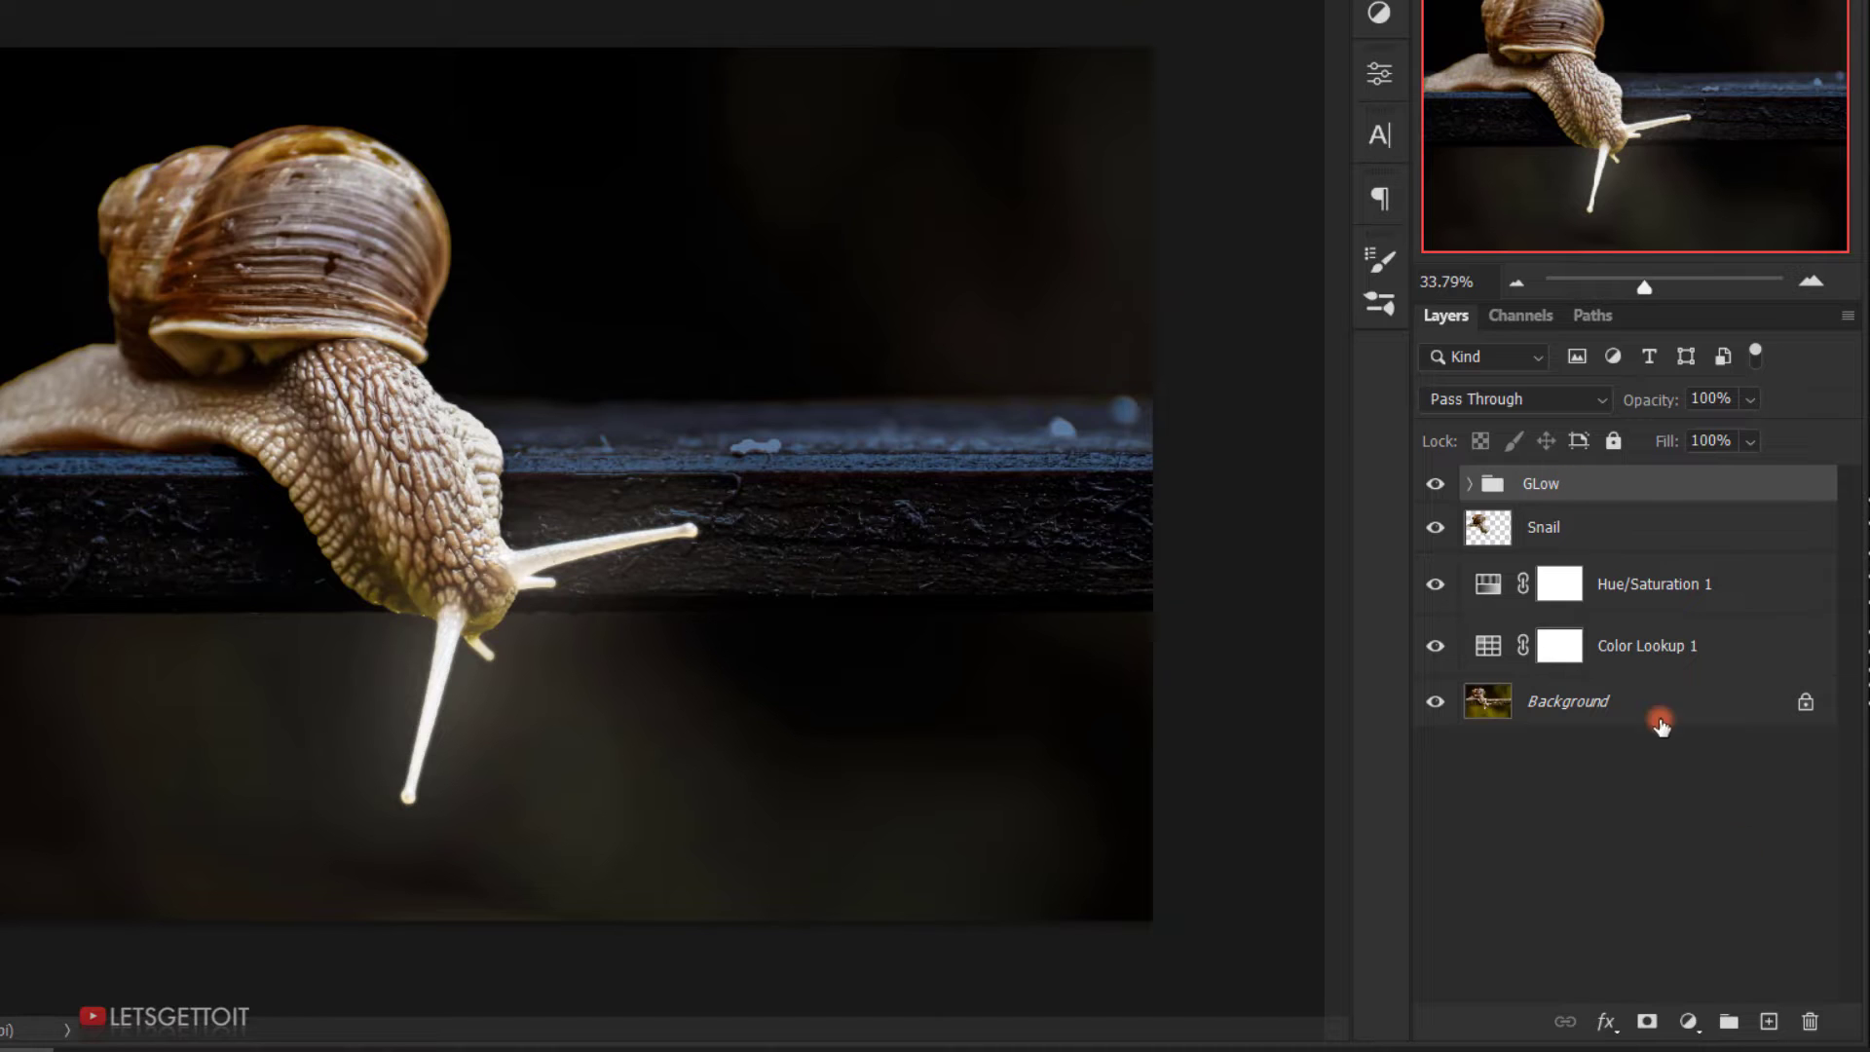
Step: Add a Hue/Saturation adjustment layer above the GLow group and clip it to the group
{"action": "left_click", "coordinate": [1689, 1021]}
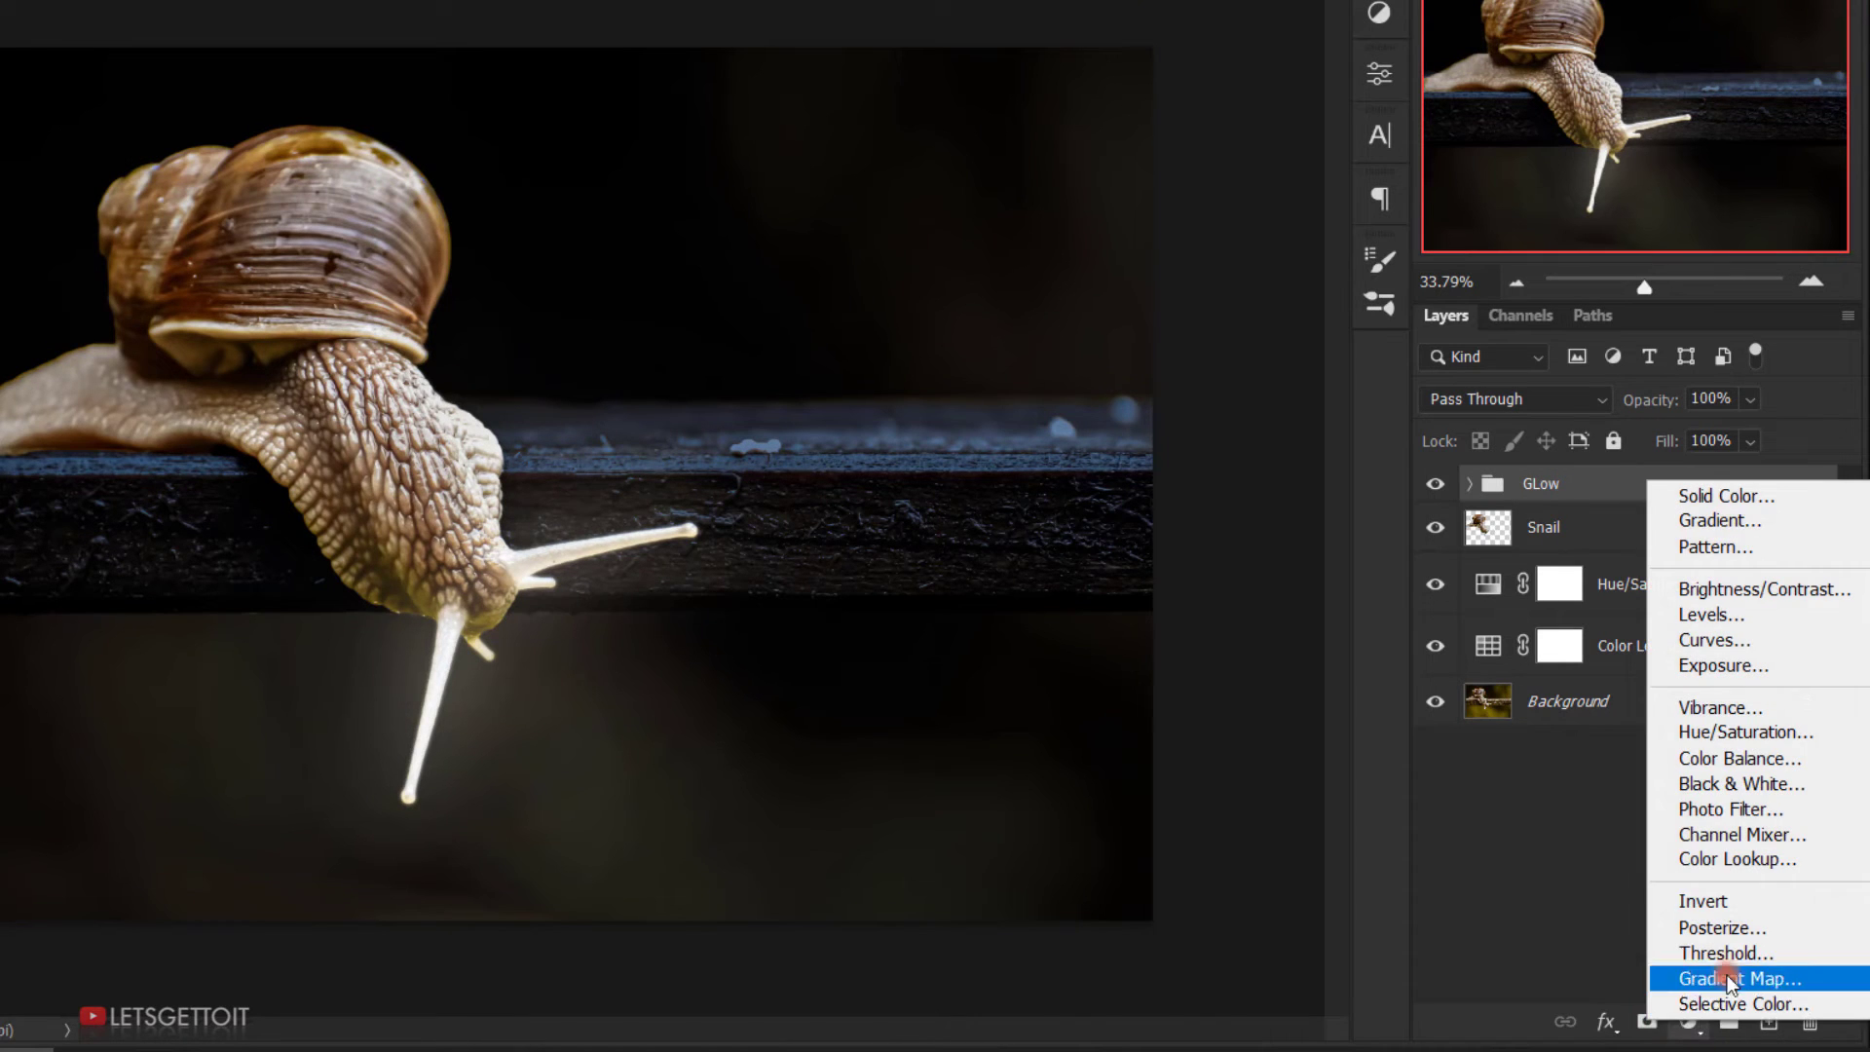
{"action": "left_click", "coordinate": [1705, 738]}
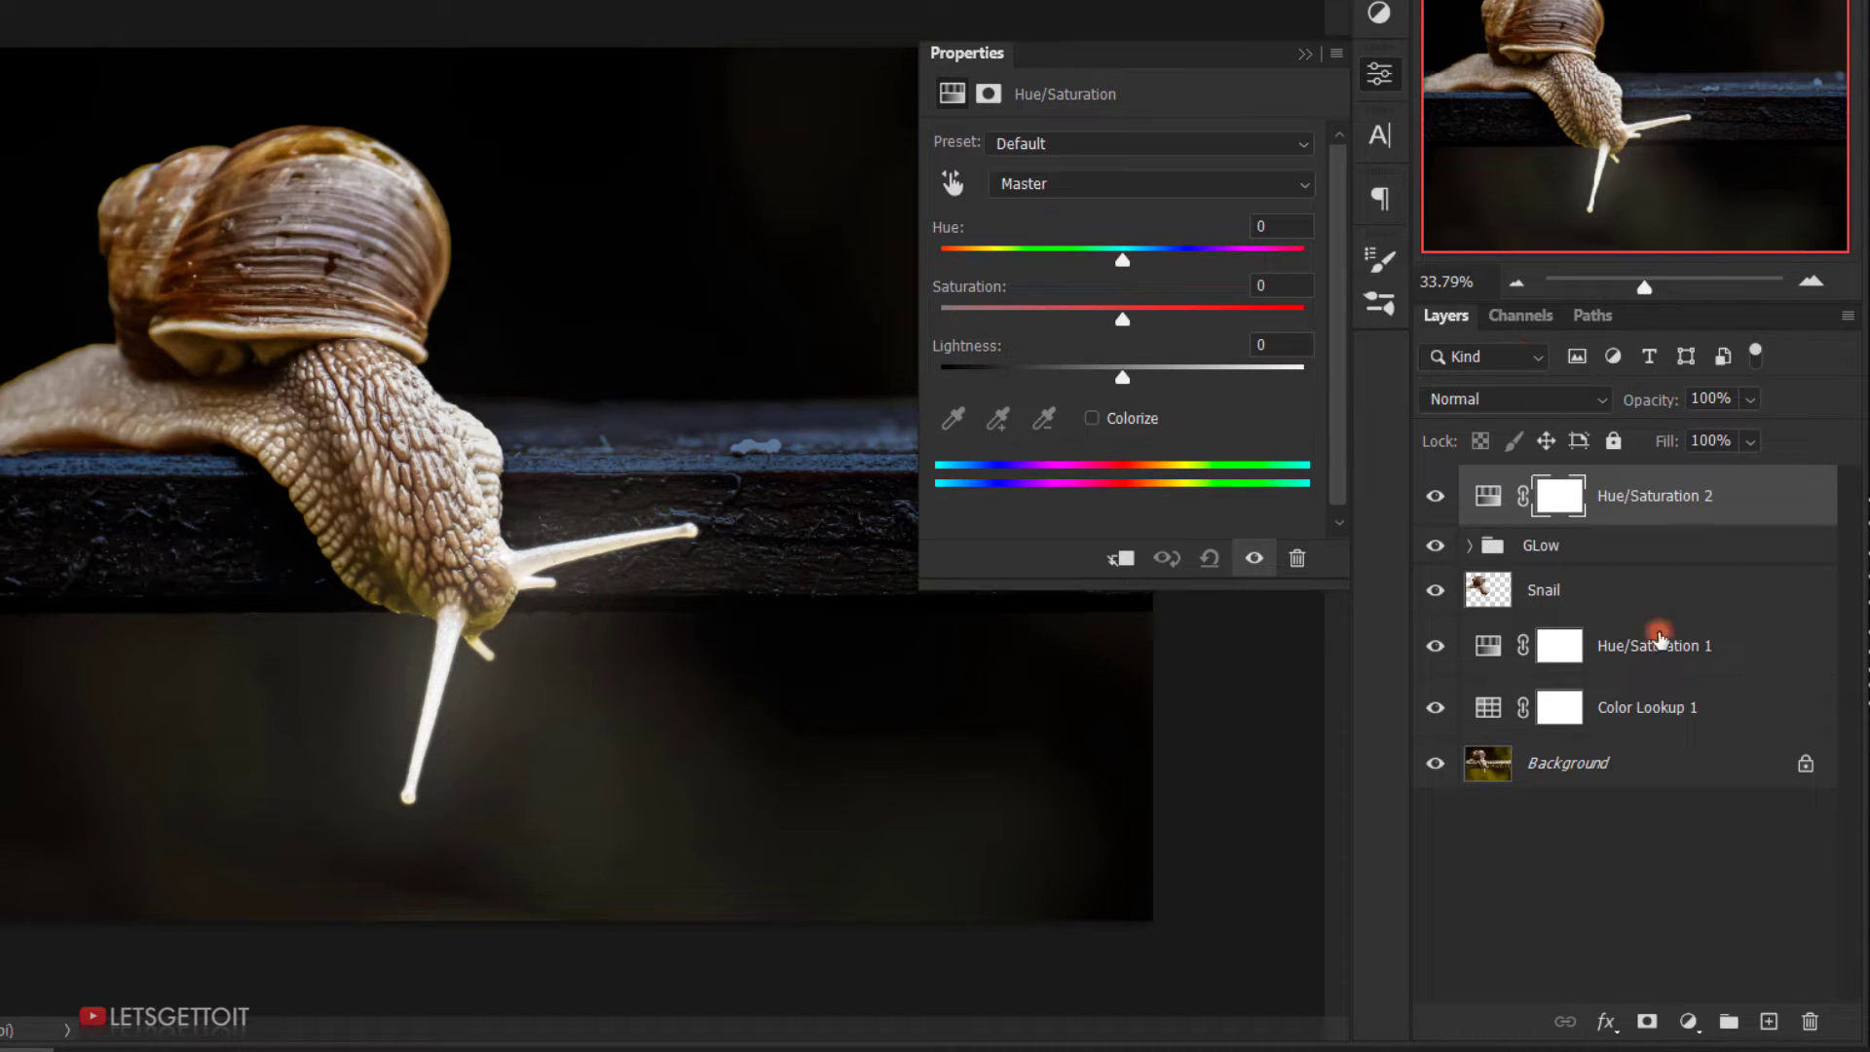
{"action": "left_click", "coordinate": [1120, 558]}
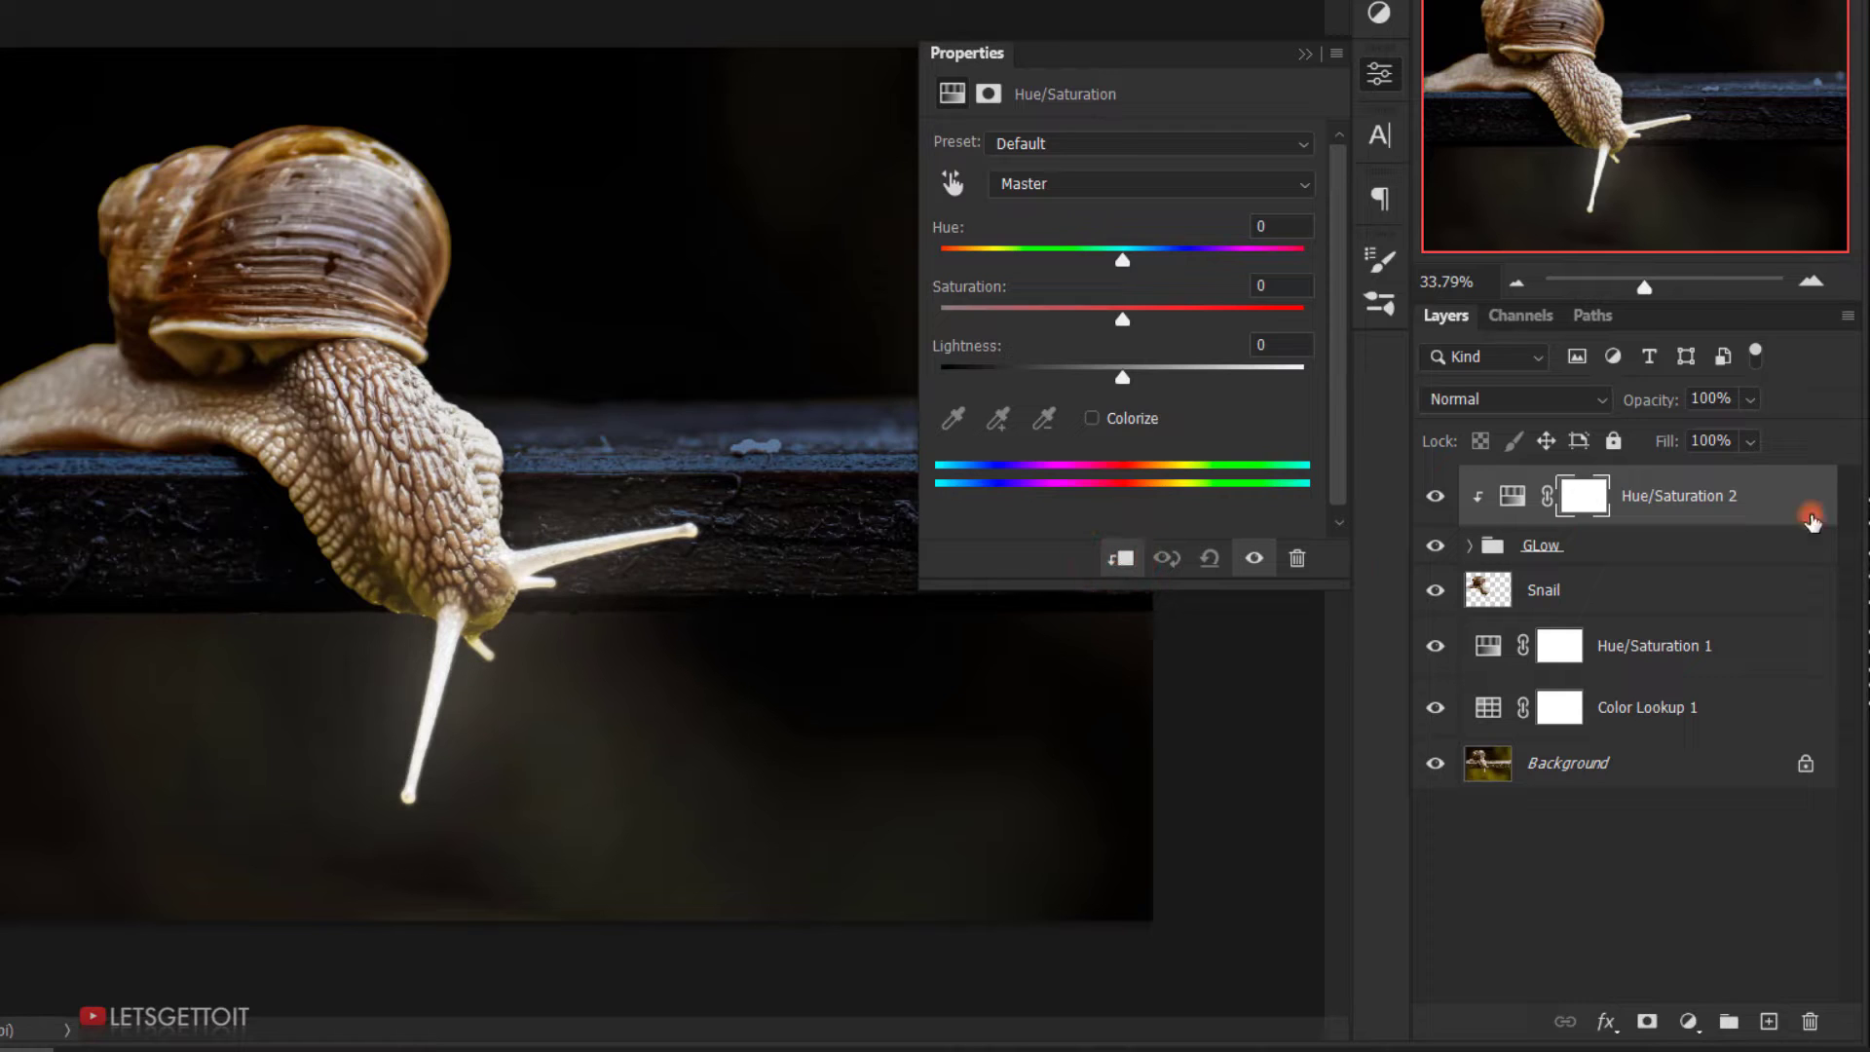
Step: Colorize the Hue/Saturation adjustment clipped to the GLow group, with Saturation 84 and Hue 32 for an orange glow
{"action": "left_click", "coordinate": [1093, 418]}
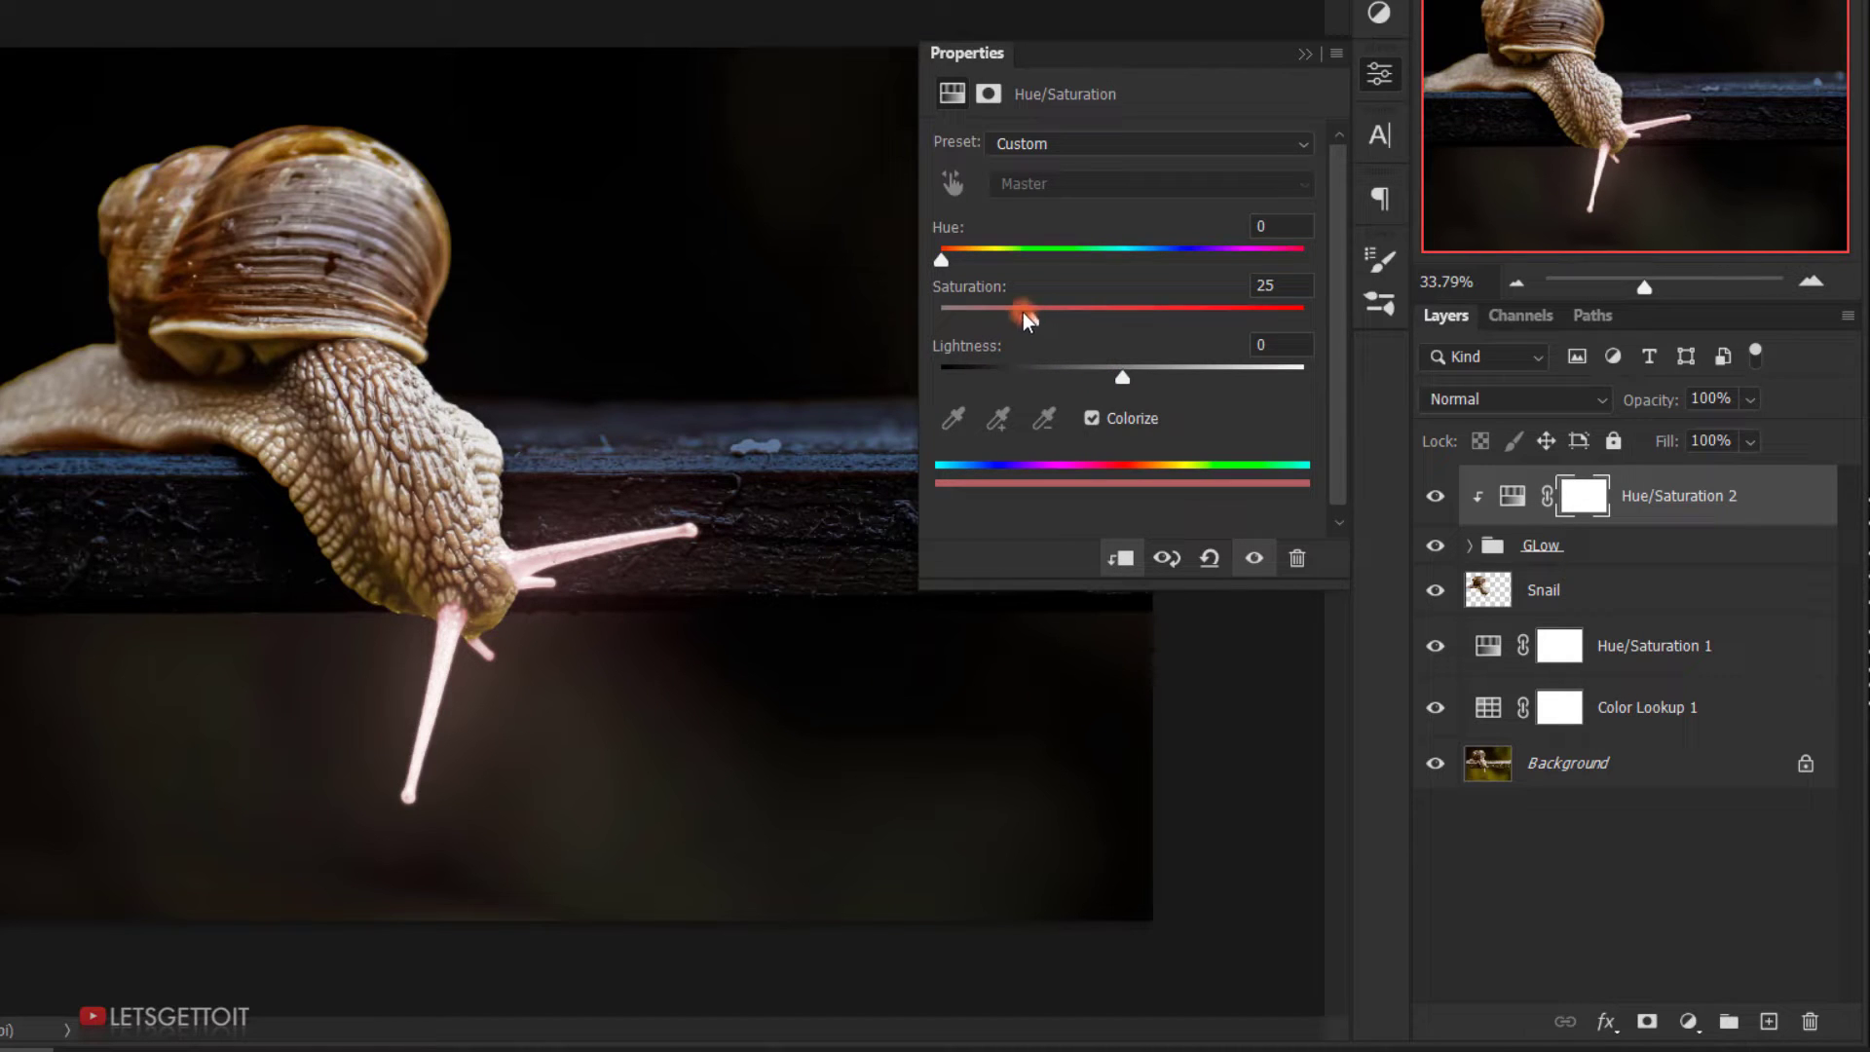
{"action": "left_click_drag", "start_coordinate": [1028, 322], "coordinate": [1214, 327]}
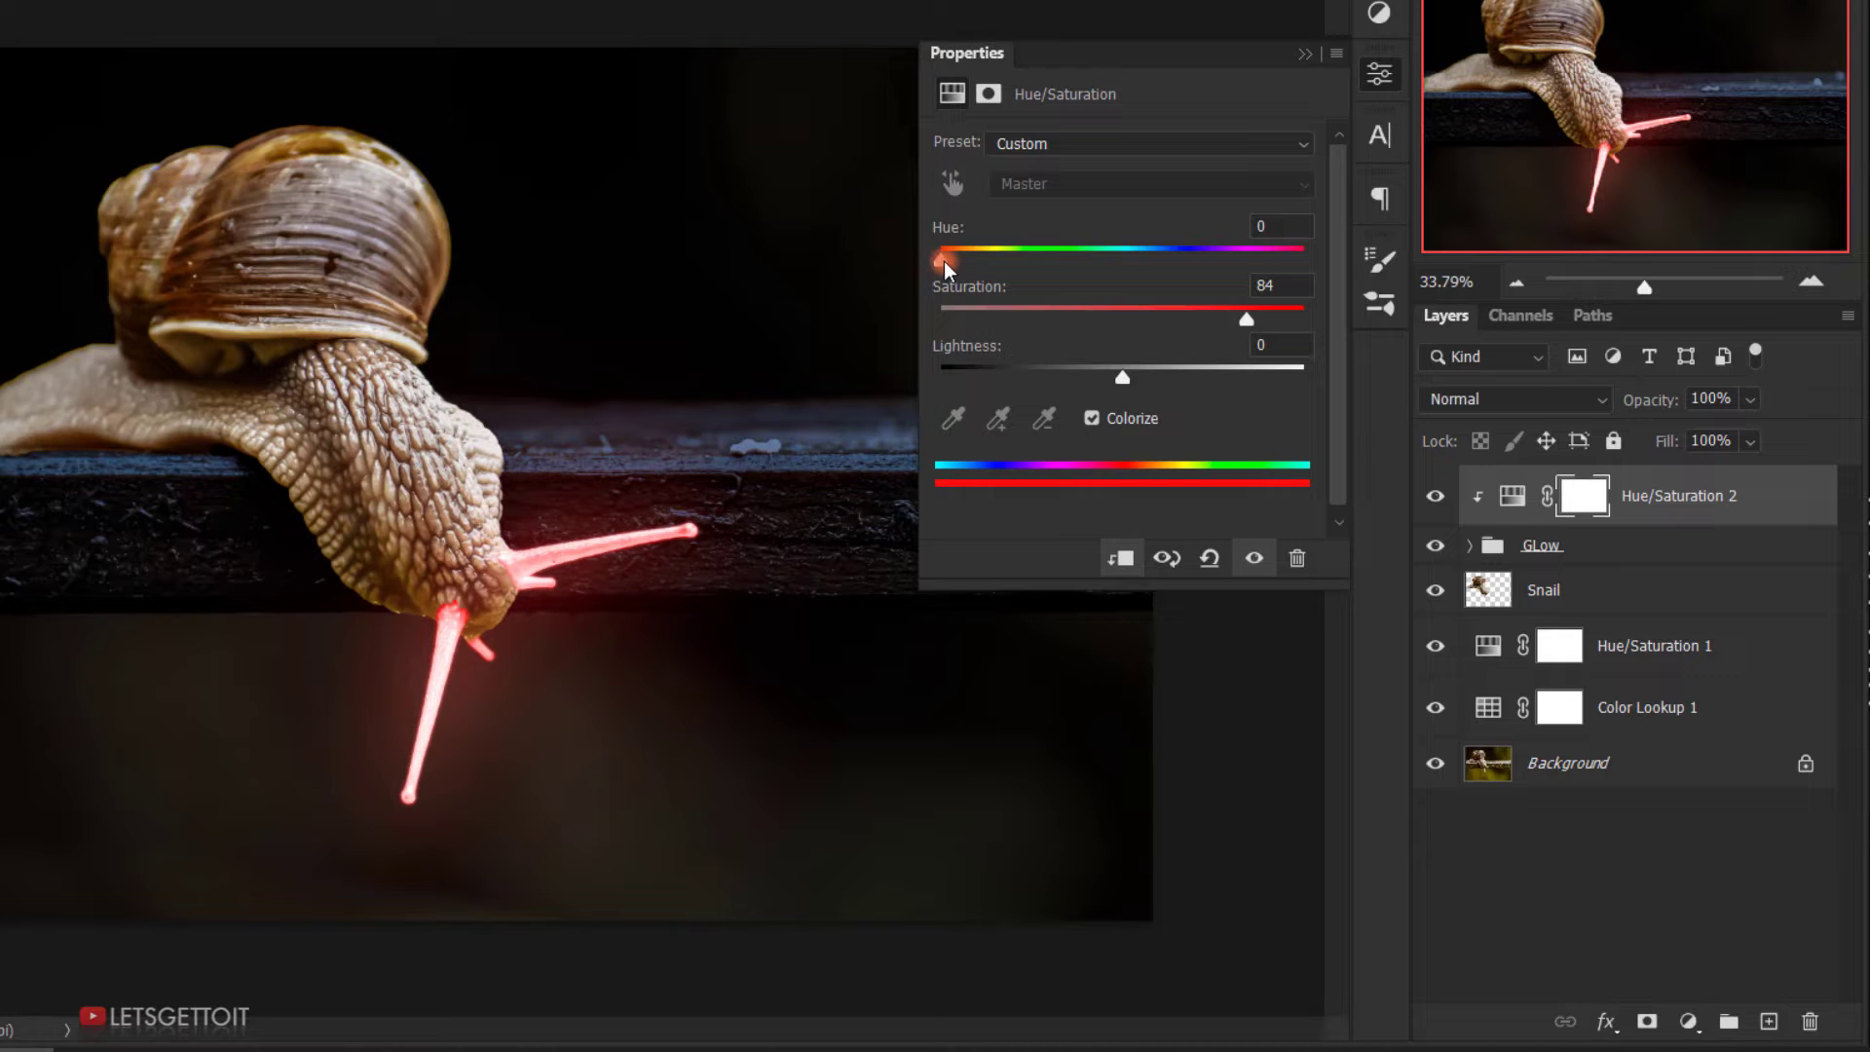
{"action": "mouse_move", "coordinate": [944, 261]}
{"action": "left_mouse_down"}
{"action": "mouse_move", "coordinate": [1297, 271]}
{"action": "mouse_move", "coordinate": [973, 264]}
{"action": "left_mouse_up"}
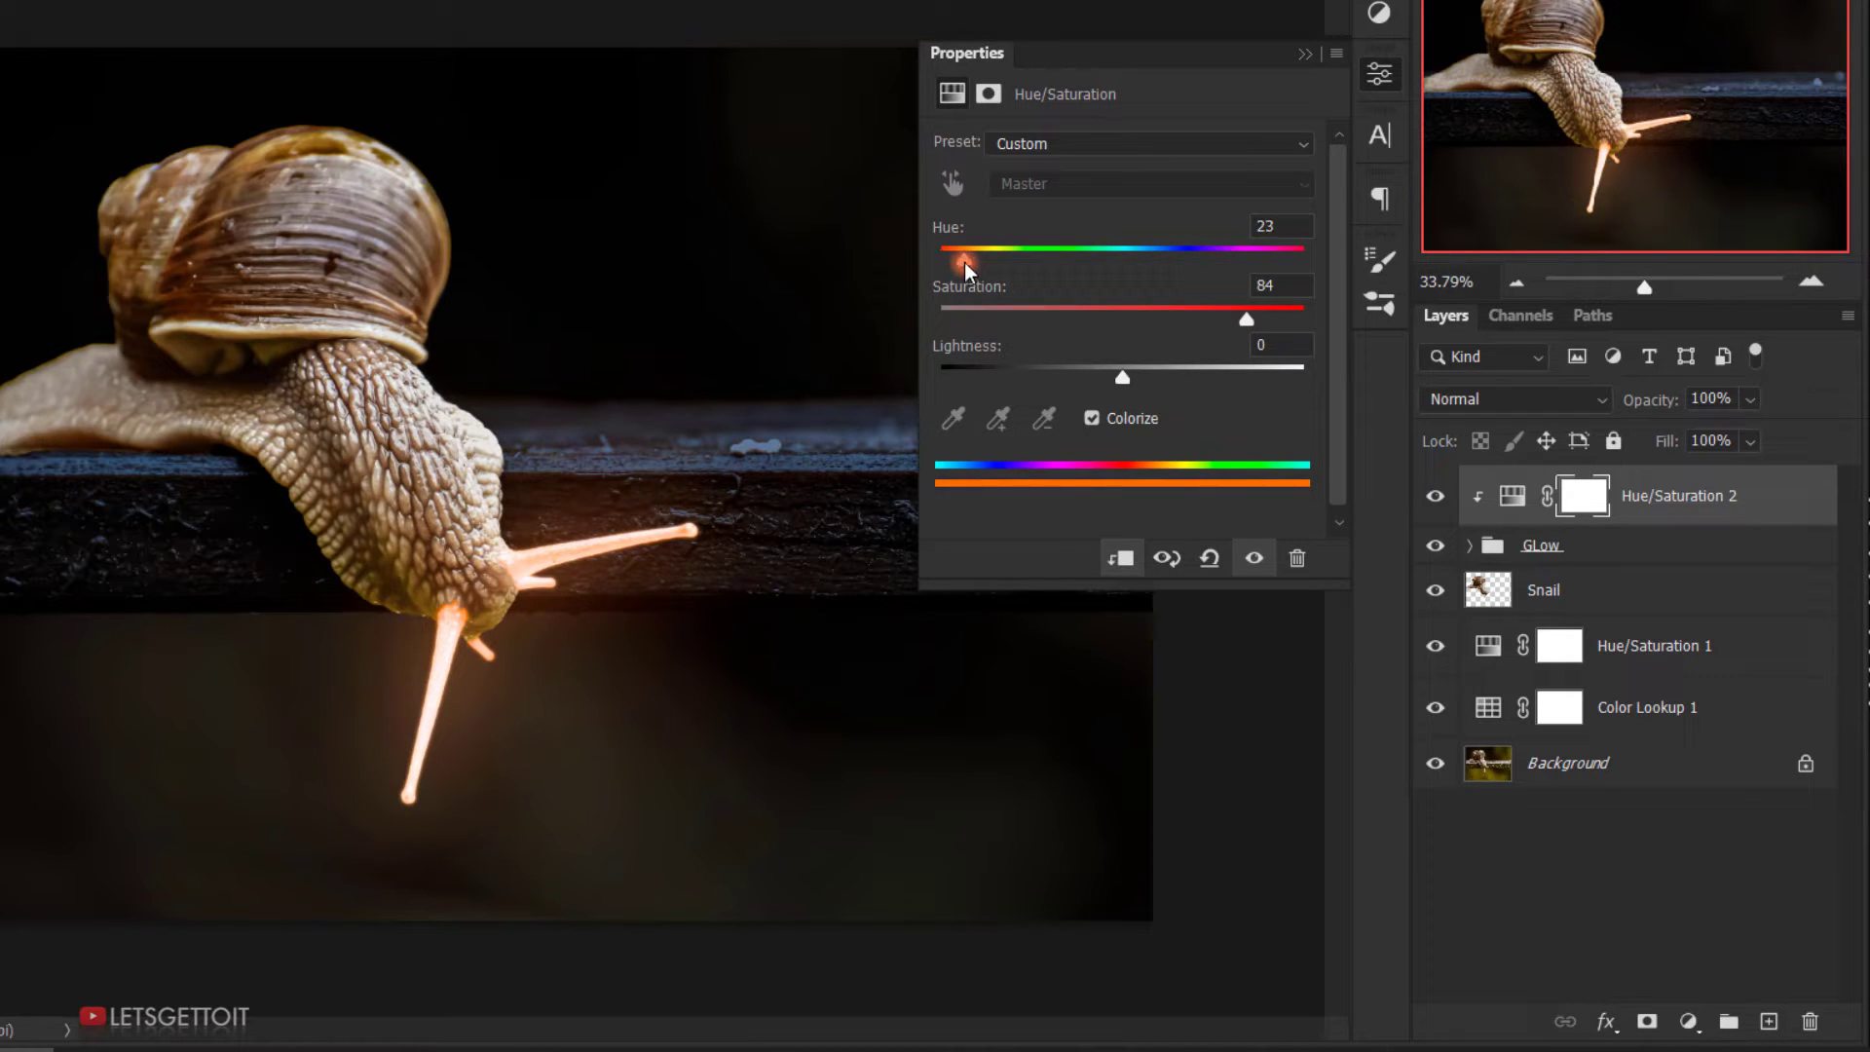
{"action": "left_click_drag", "start_coordinate": [964, 261], "coordinate": [973, 260]}
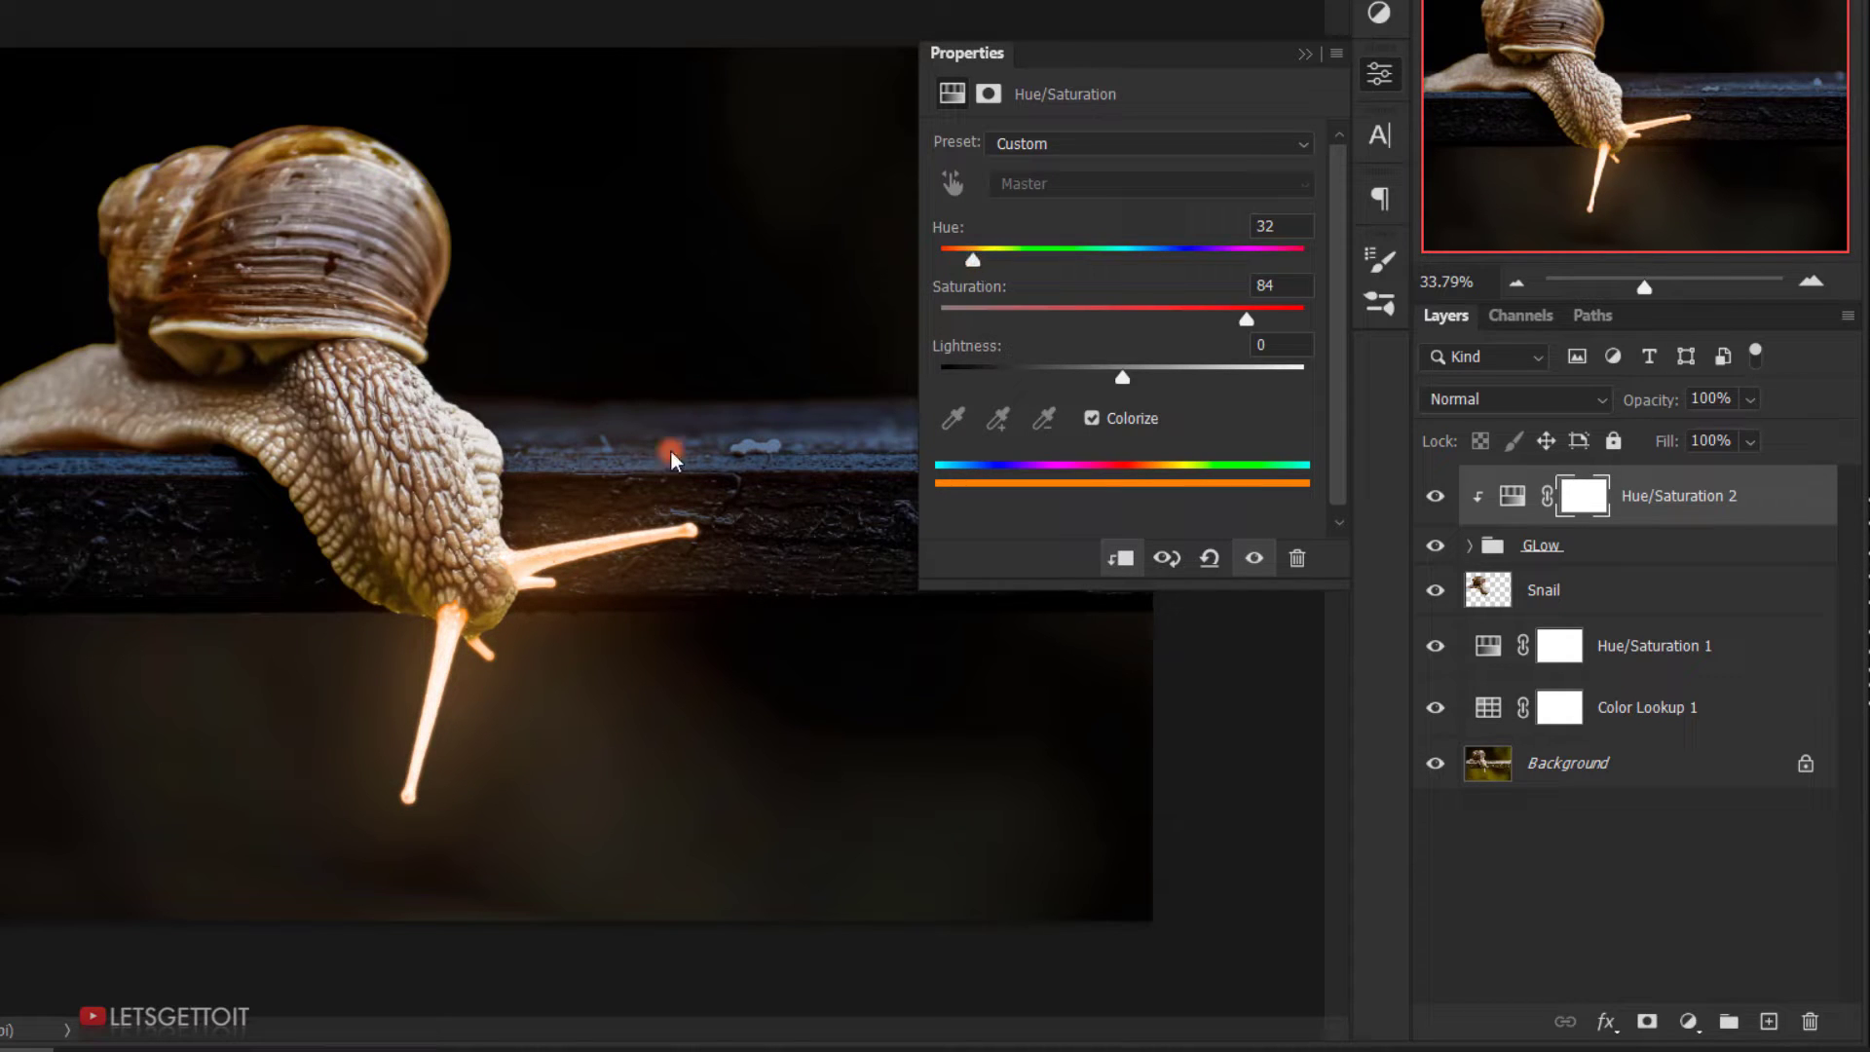
{"action": "mouse_move", "coordinate": [973, 260]}
{"action": "left_mouse_down"}
{"action": "mouse_move", "coordinate": [991, 256]}
{"action": "mouse_move", "coordinate": [975, 259]}
{"action": "left_mouse_up"}
{"action": "double_click", "coordinate": [1276, 226]}
{"action": "type", "text": "3"}
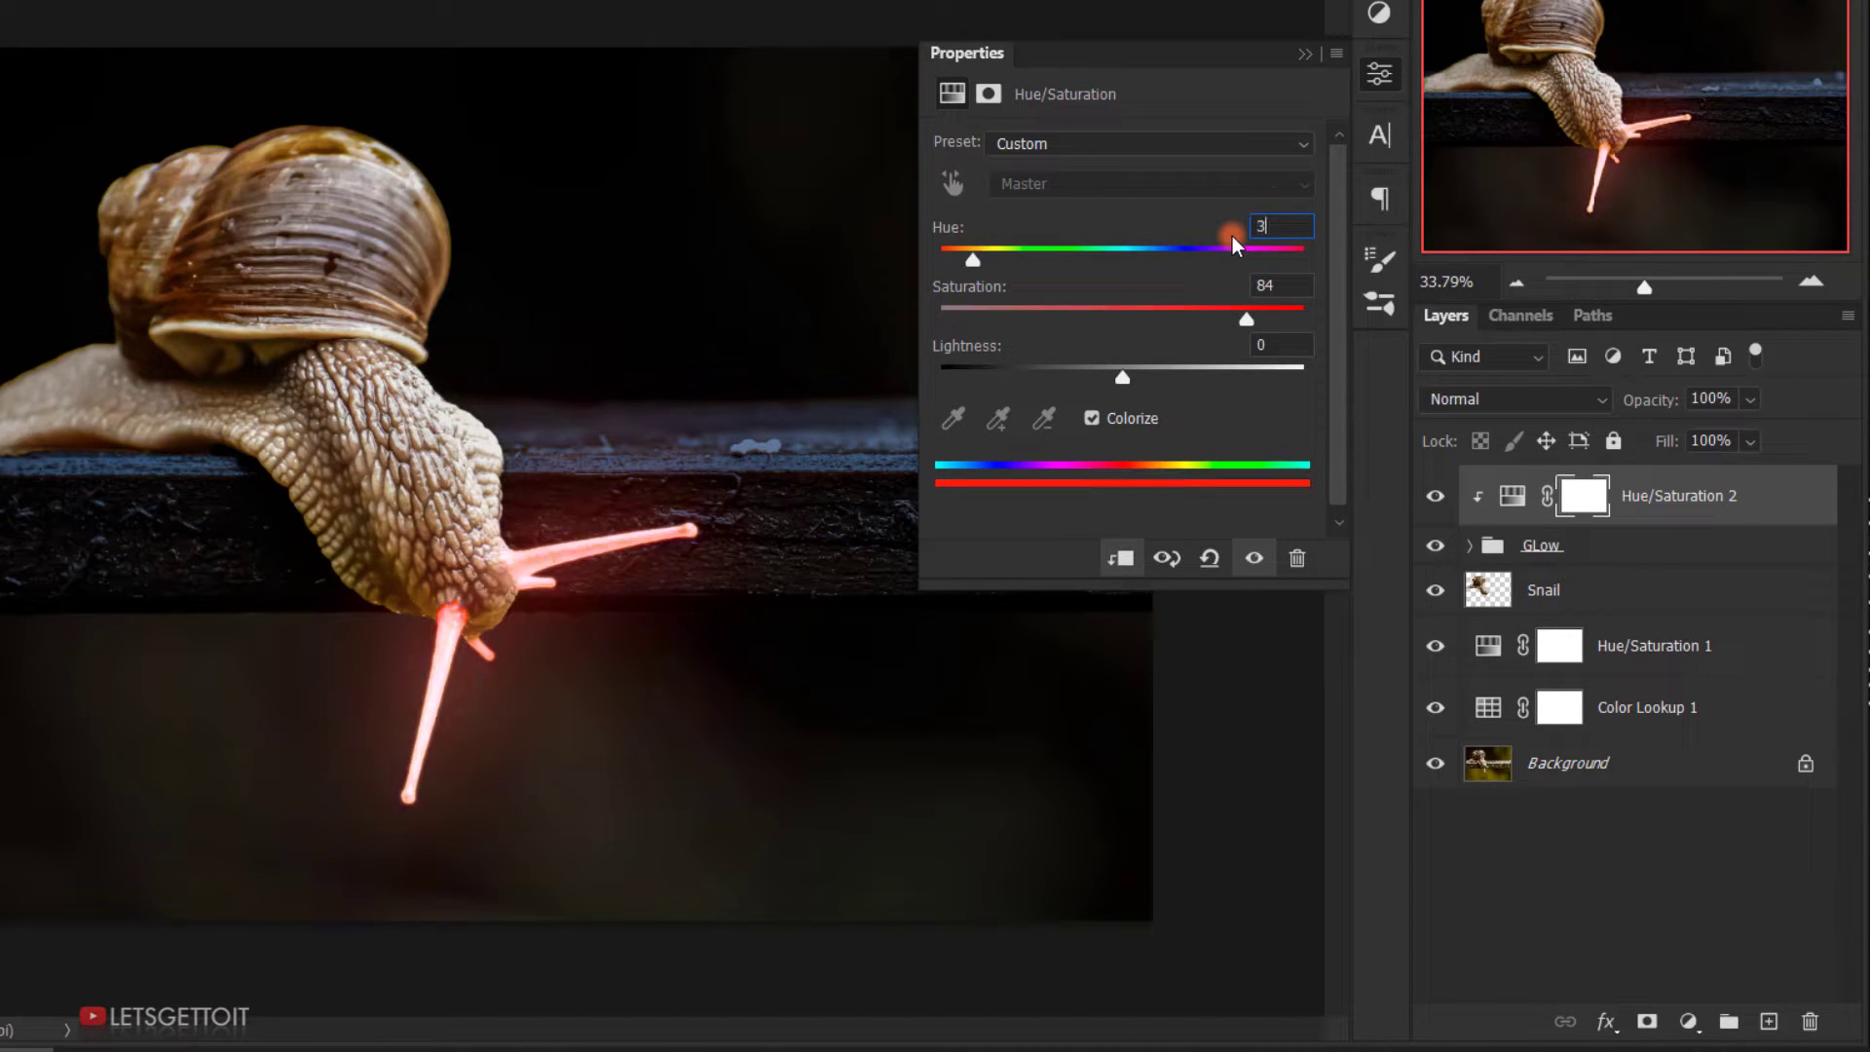
{"action": "type", "text": "2"}
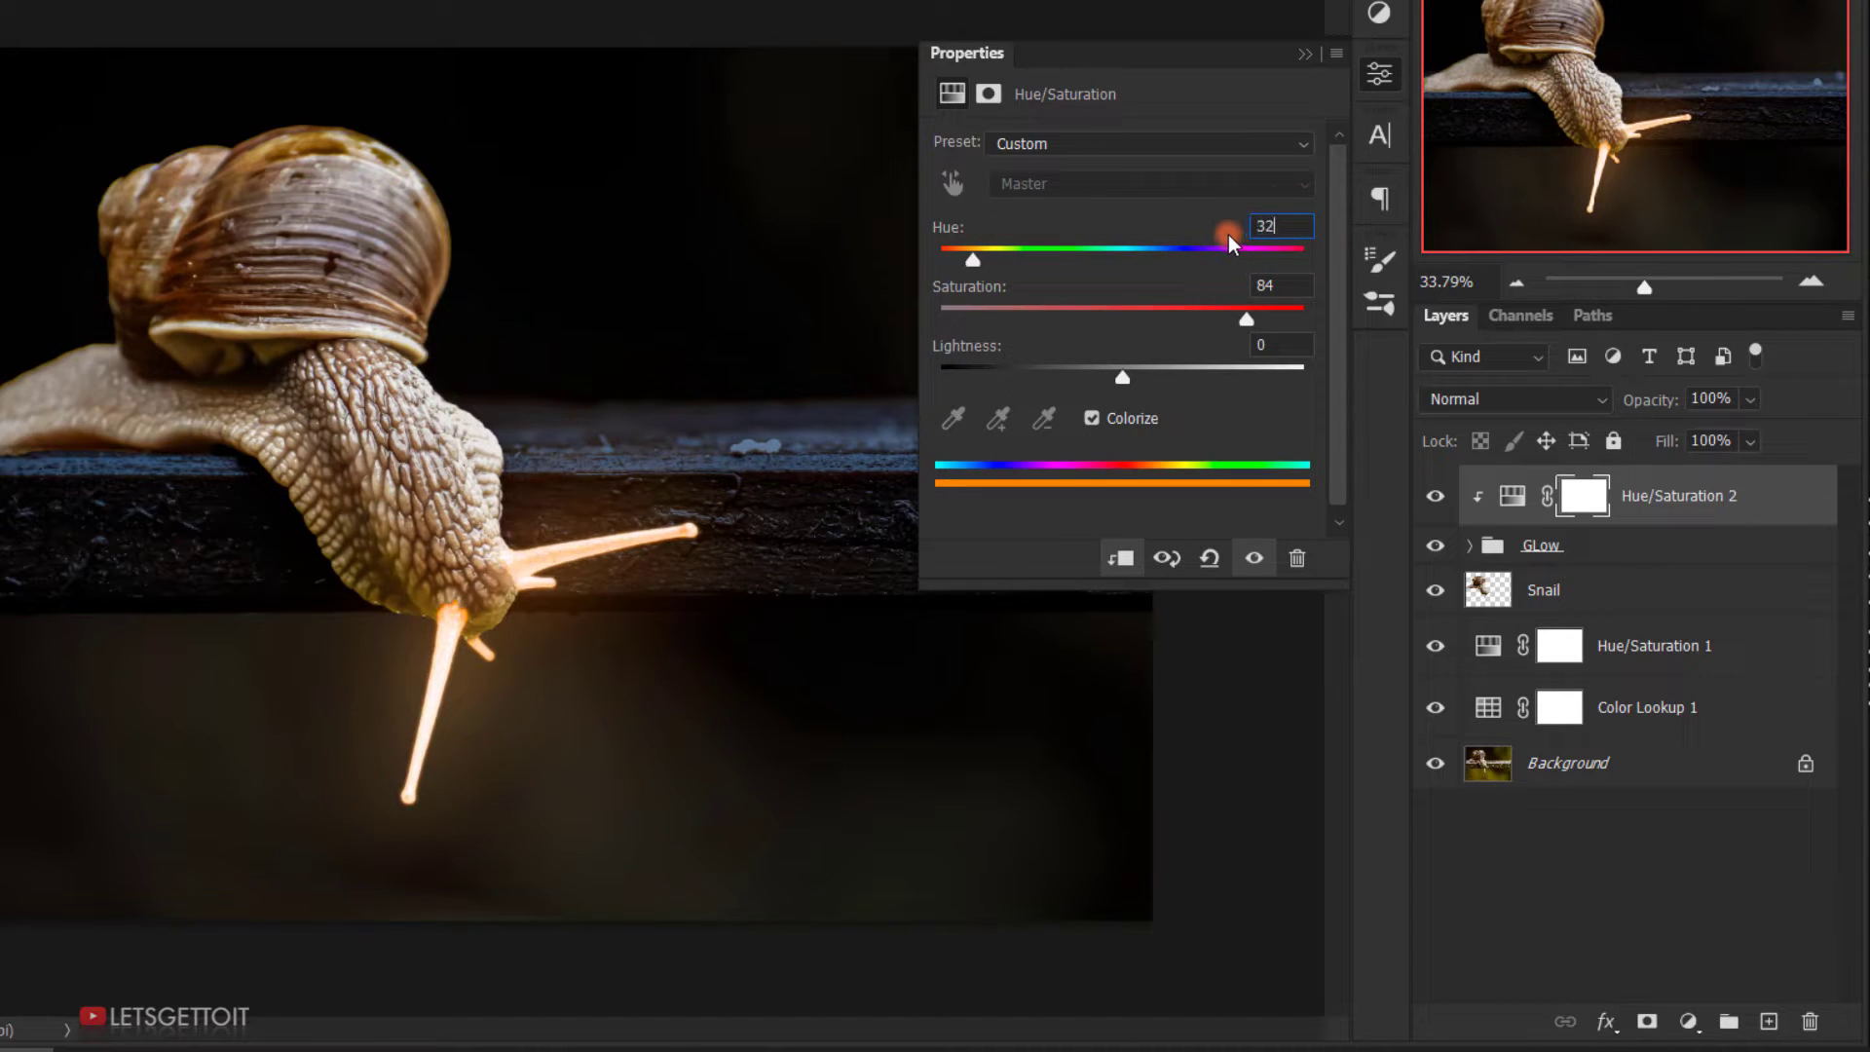
{"action": "left_click", "coordinate": [1306, 54]}
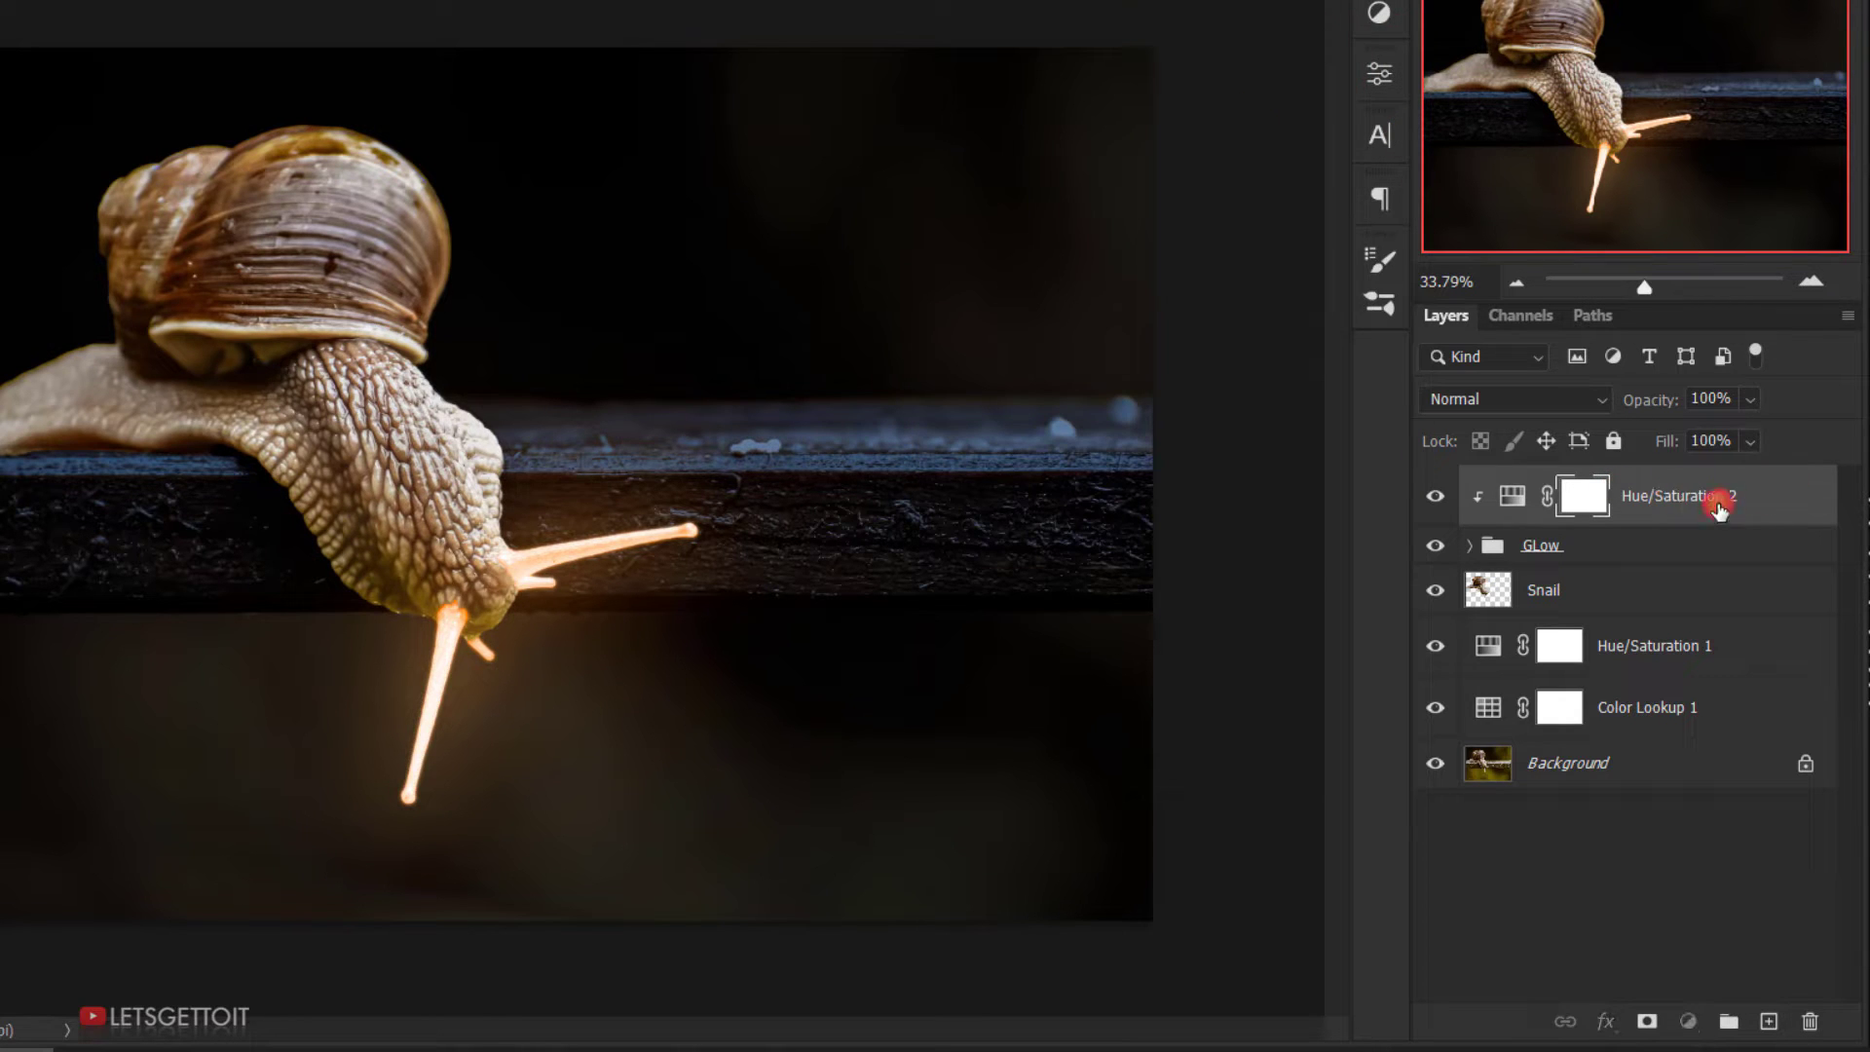
Step: Examine the orange glow around the tentacles and head, both up close and in the whole image
{"action": "scroll", "coordinate": [495, 644], "scroll_direction": "up", "scroll_amount": 2}
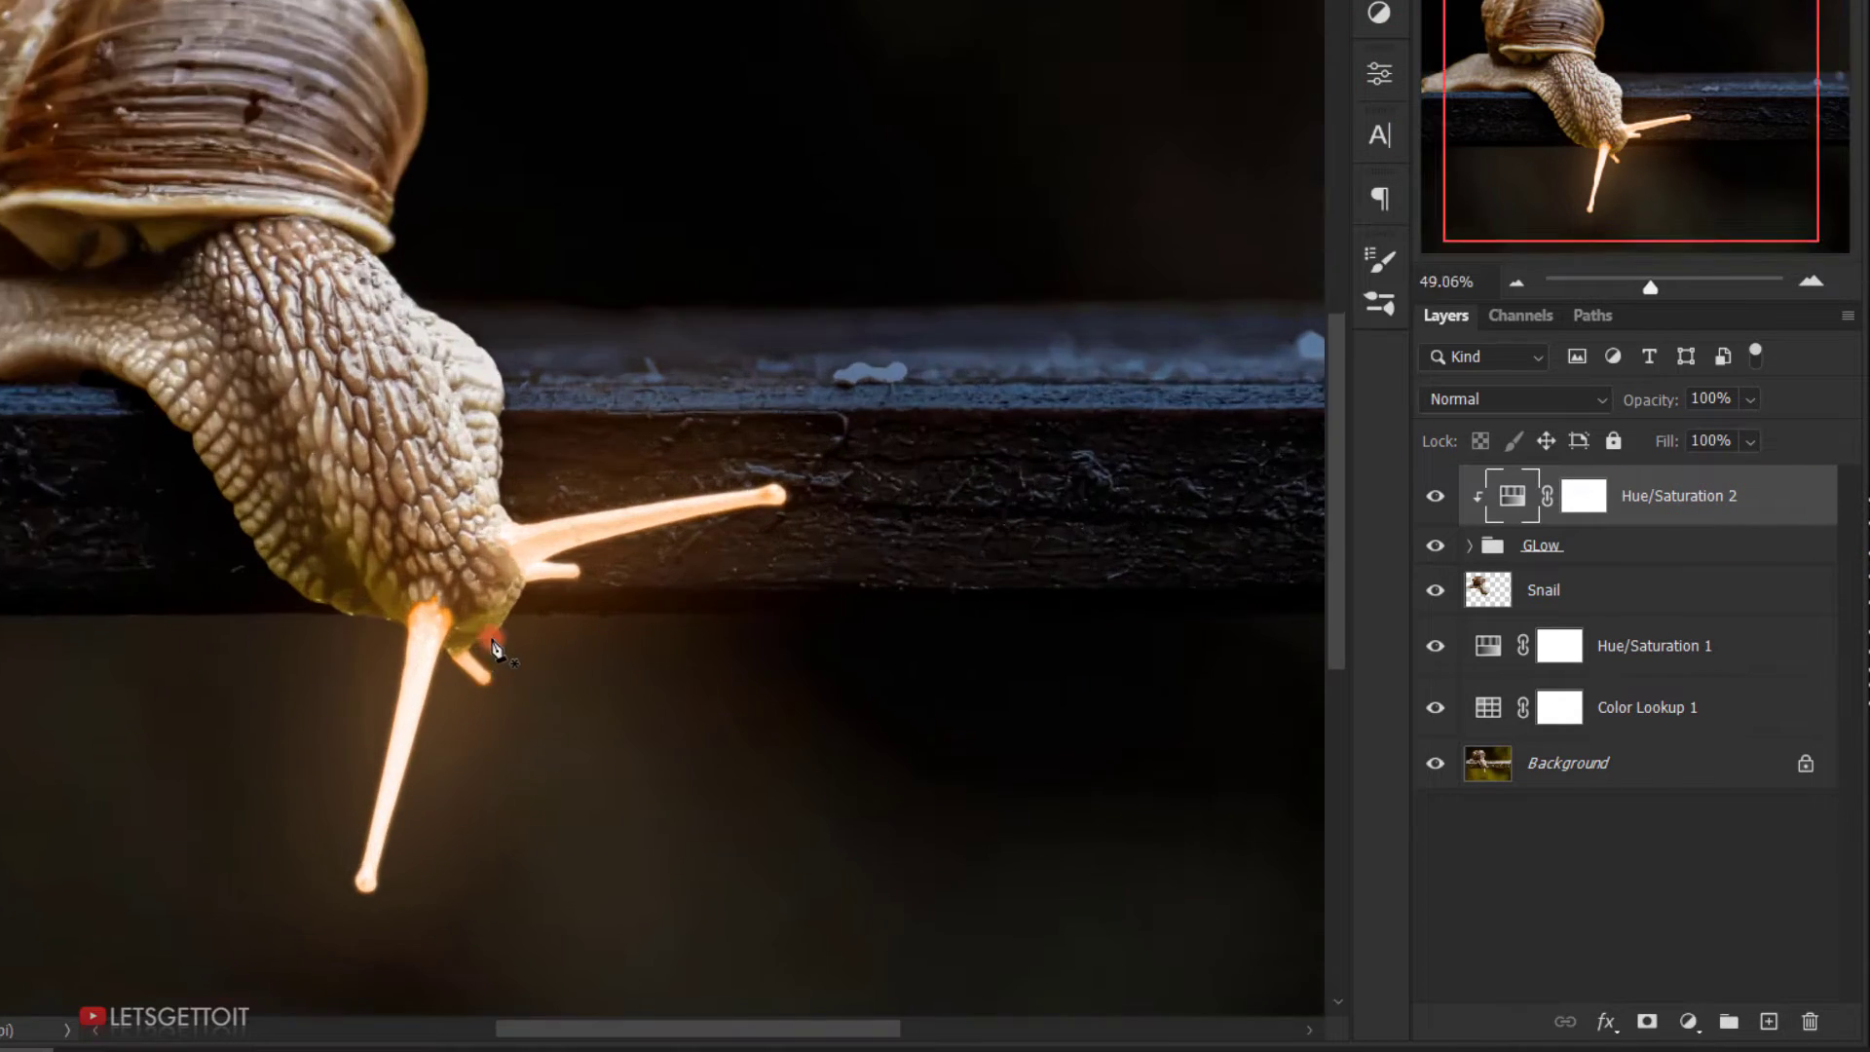
{"action": "scroll", "coordinate": [495, 645], "scroll_direction": "up", "scroll_amount": 3}
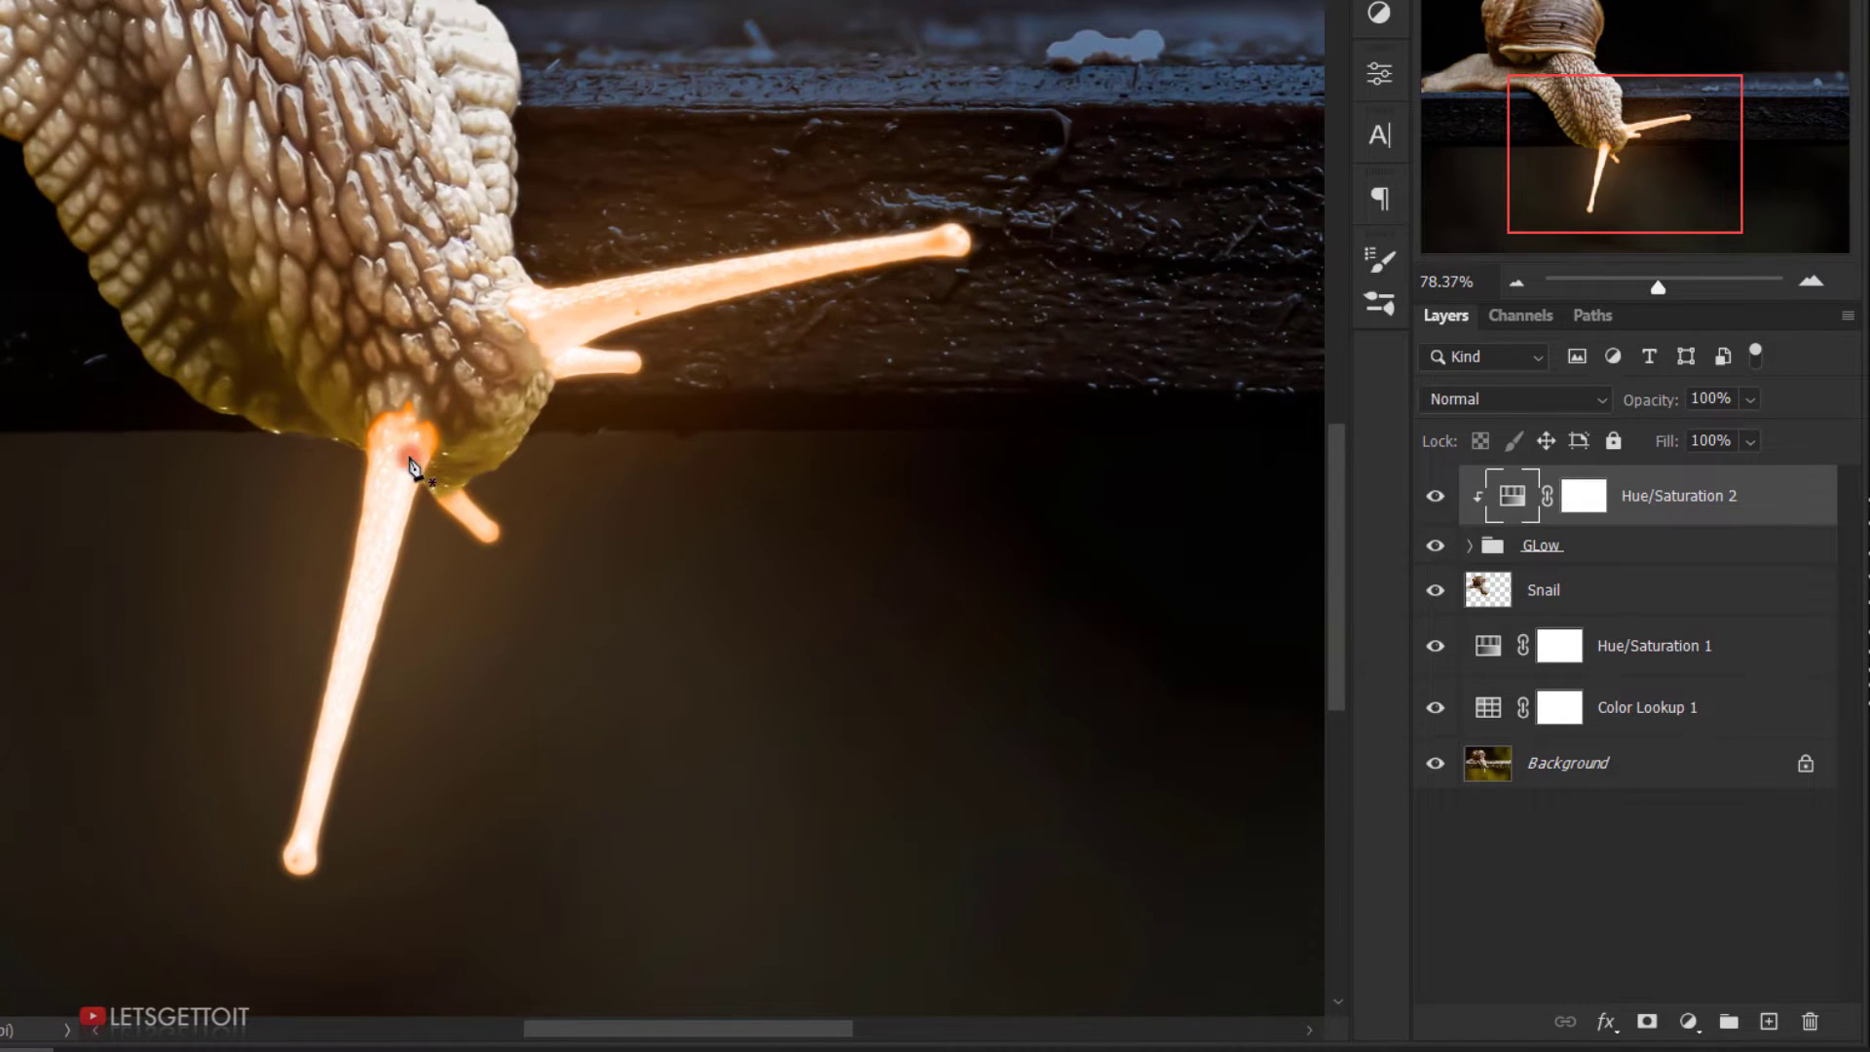
{"action": "scroll", "coordinate": [414, 467], "scroll_direction": "down", "scroll_amount": 3}
{"action": "scroll", "coordinate": [555, 623], "scroll_direction": "up", "scroll_amount": 1}
{"action": "left_click_drag", "start_coordinate": [556, 623], "coordinate": [549, 432]}
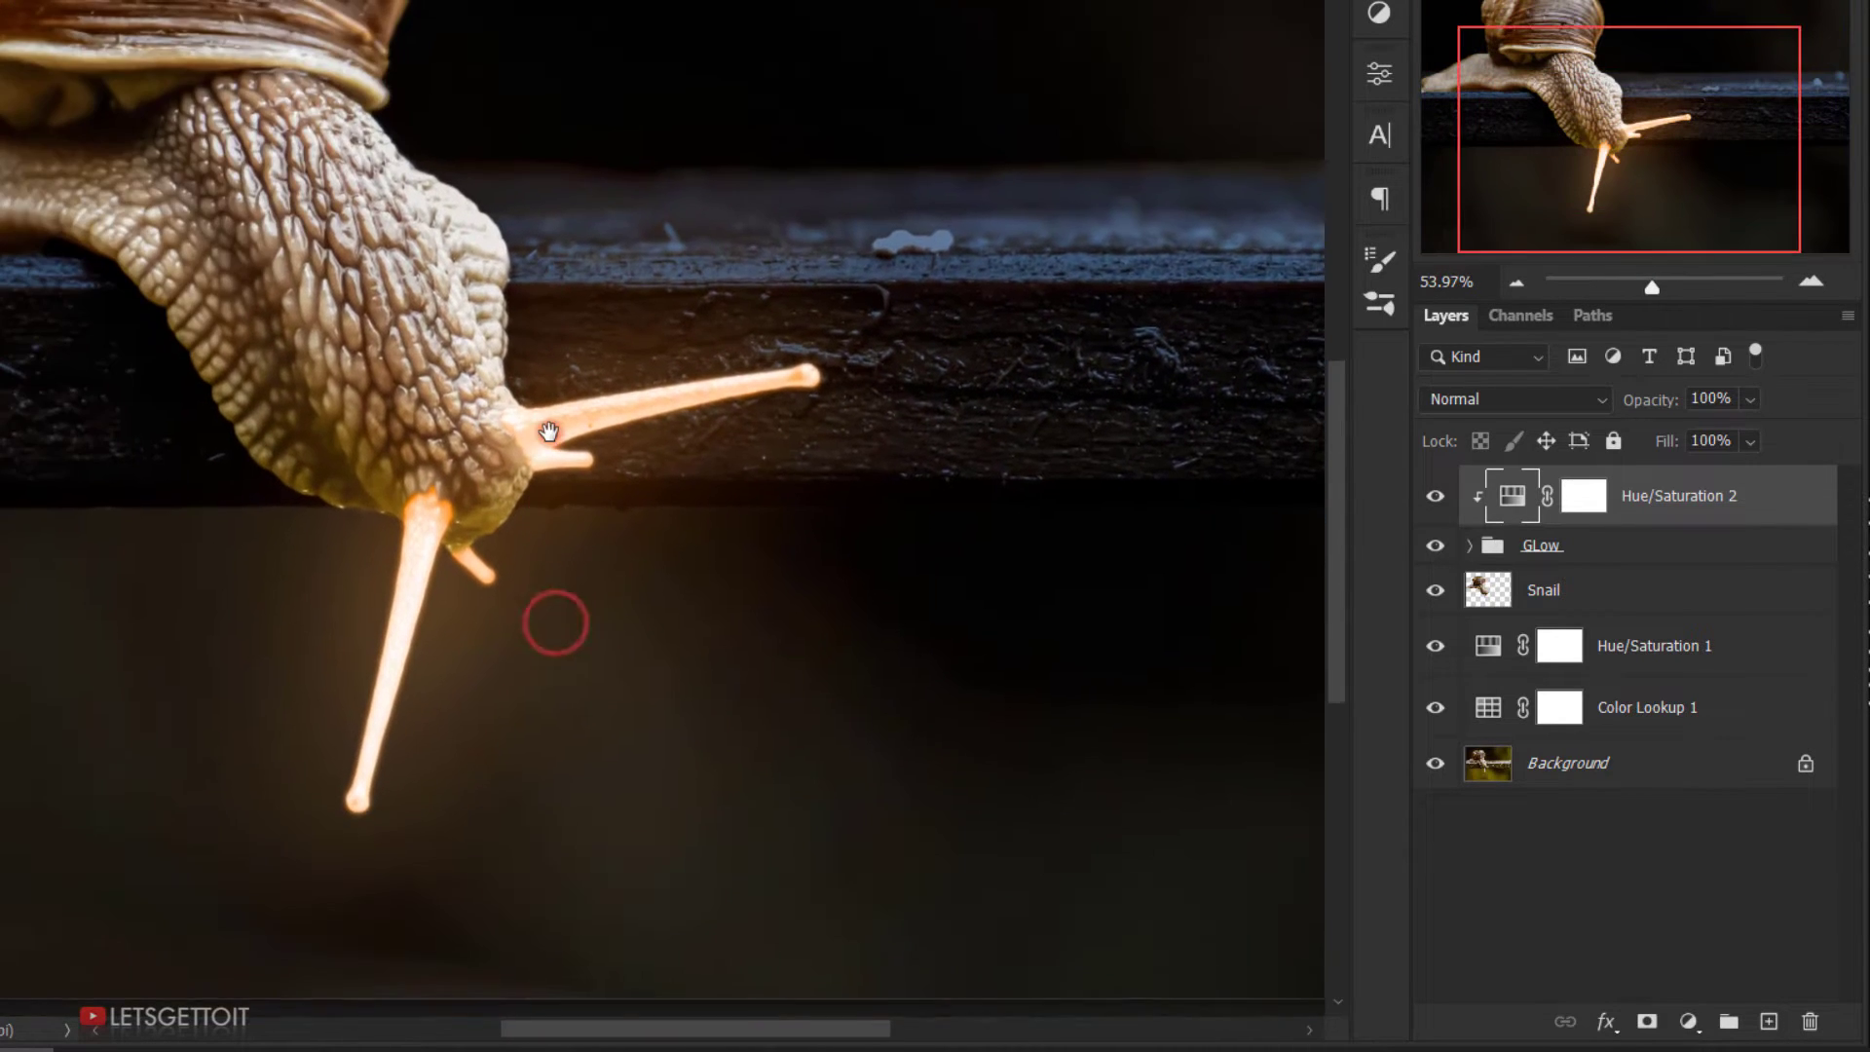
{"action": "scroll", "coordinate": [904, 575], "scroll_direction": "down", "scroll_amount": 3}
{"action": "scroll", "coordinate": [342, 594], "scroll_direction": "up", "scroll_amount": 6}
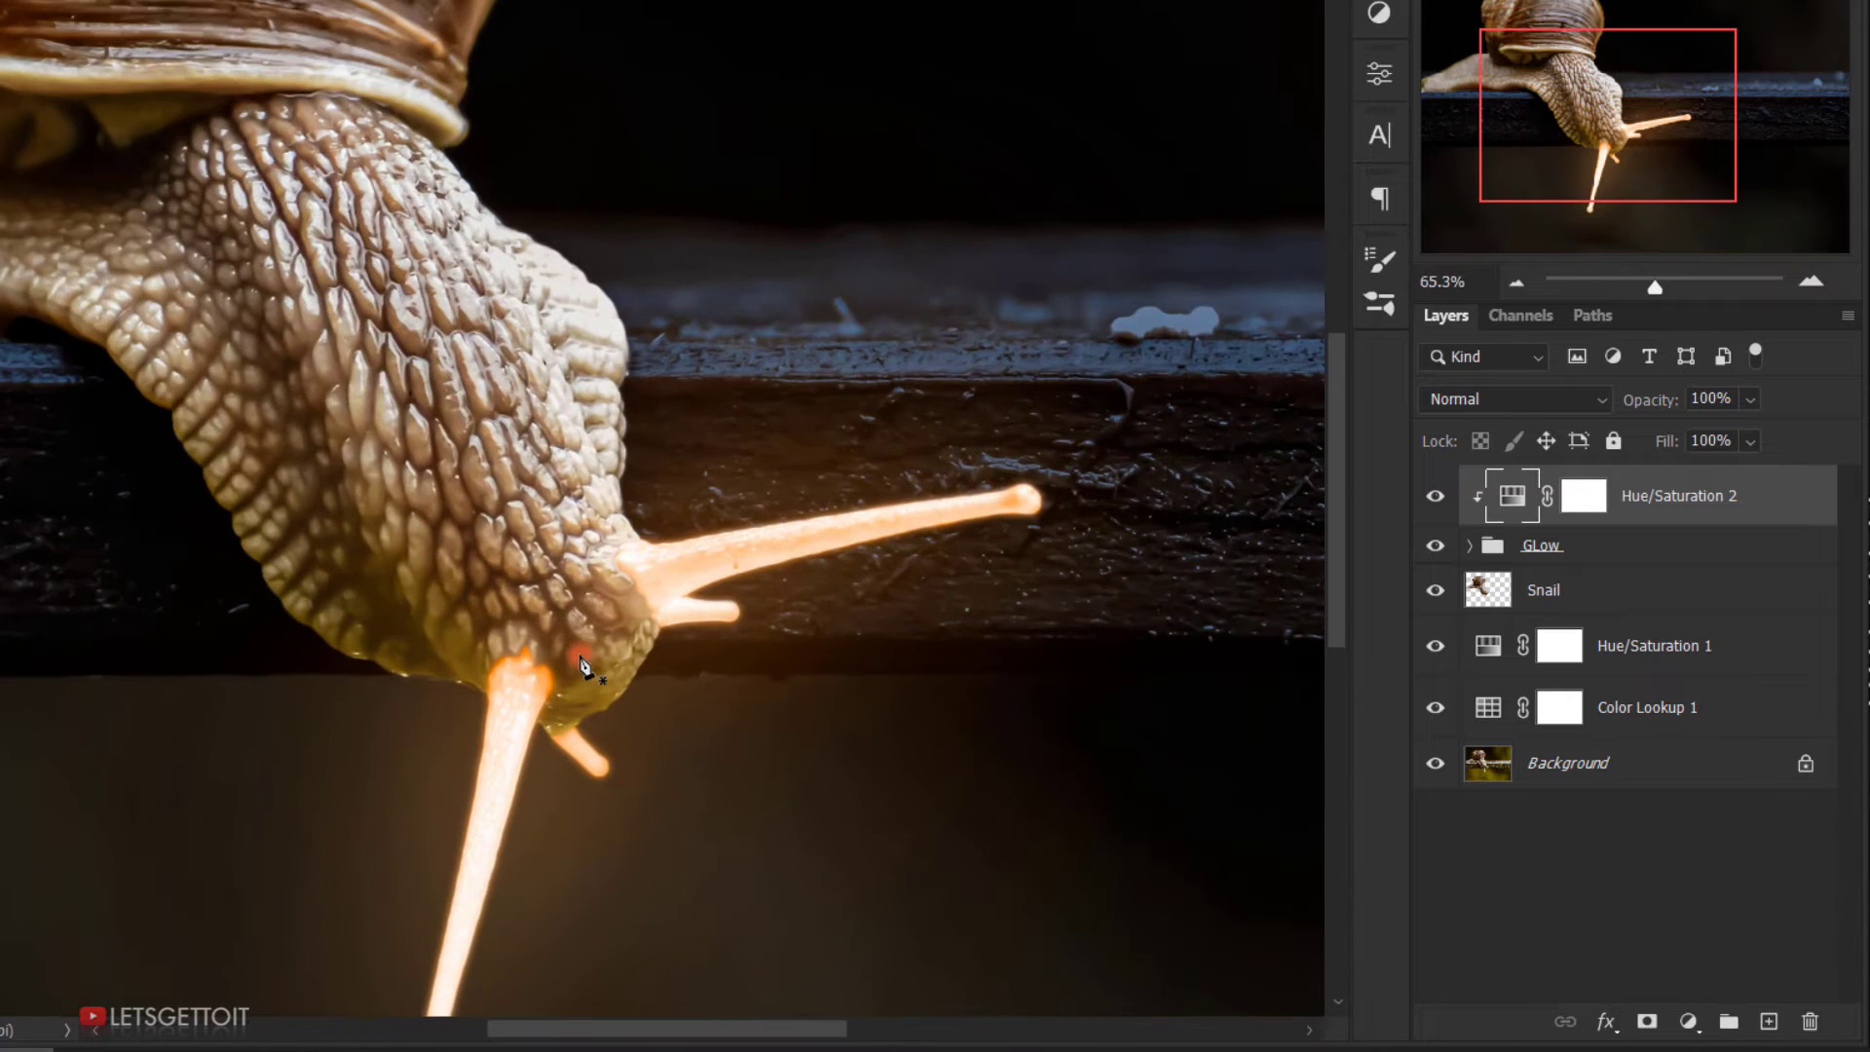
{"action": "scroll", "coordinate": [582, 667], "scroll_direction": "down", "scroll_amount": 3}
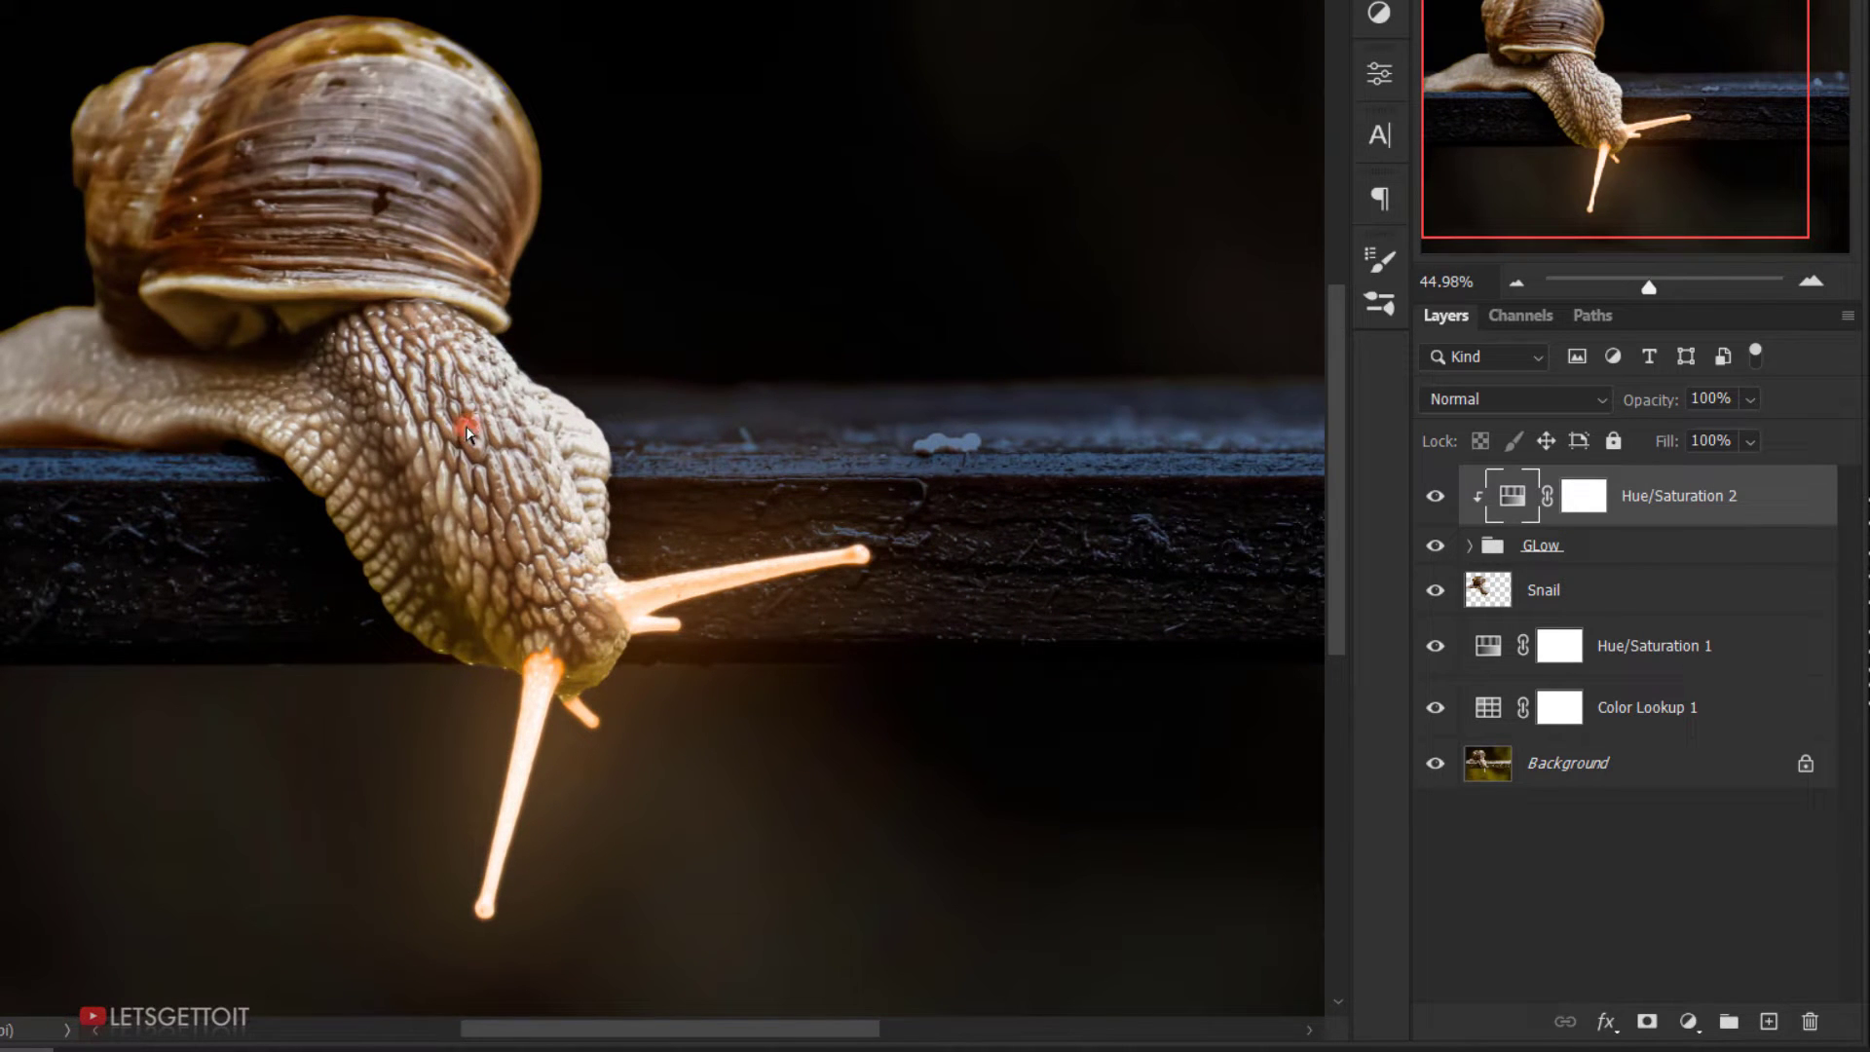
{"action": "scroll", "coordinate": [945, 560], "scroll_direction": "down", "scroll_amount": 3}
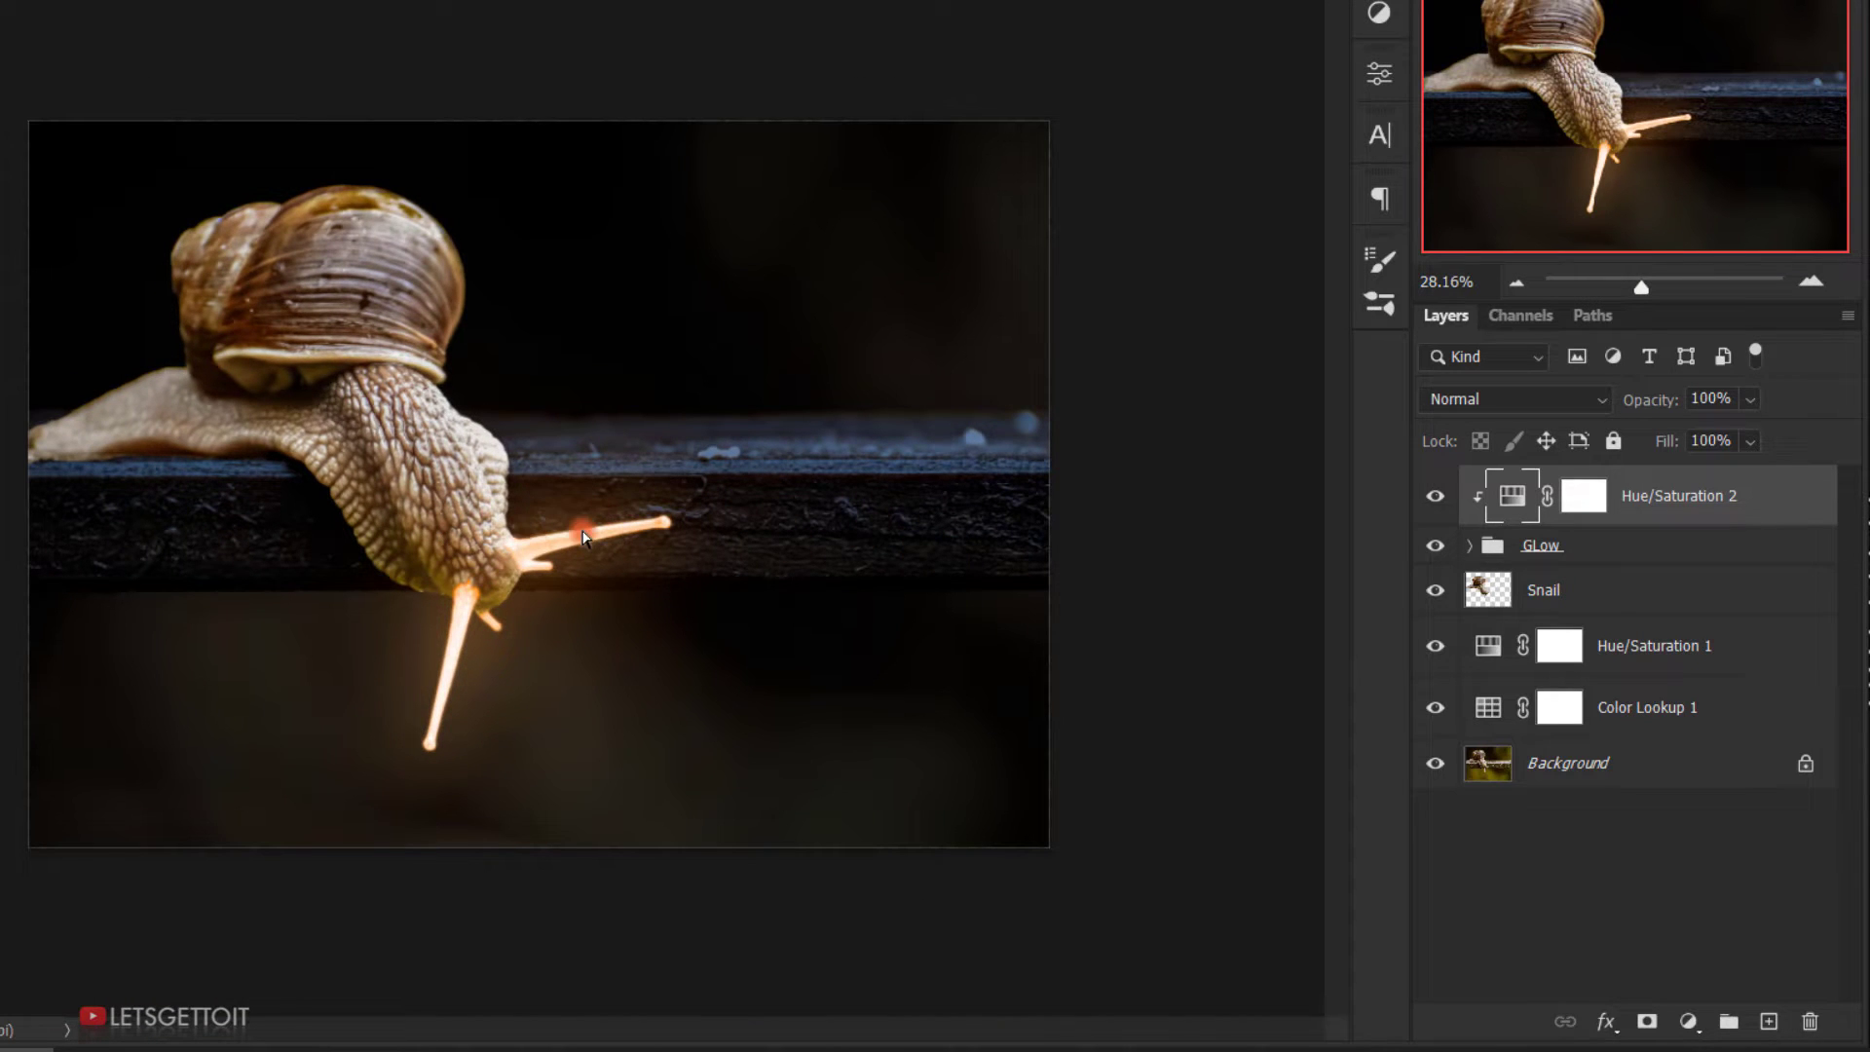
{"action": "scroll", "coordinate": [313, 500], "scroll_direction": "up", "scroll_amount": 3}
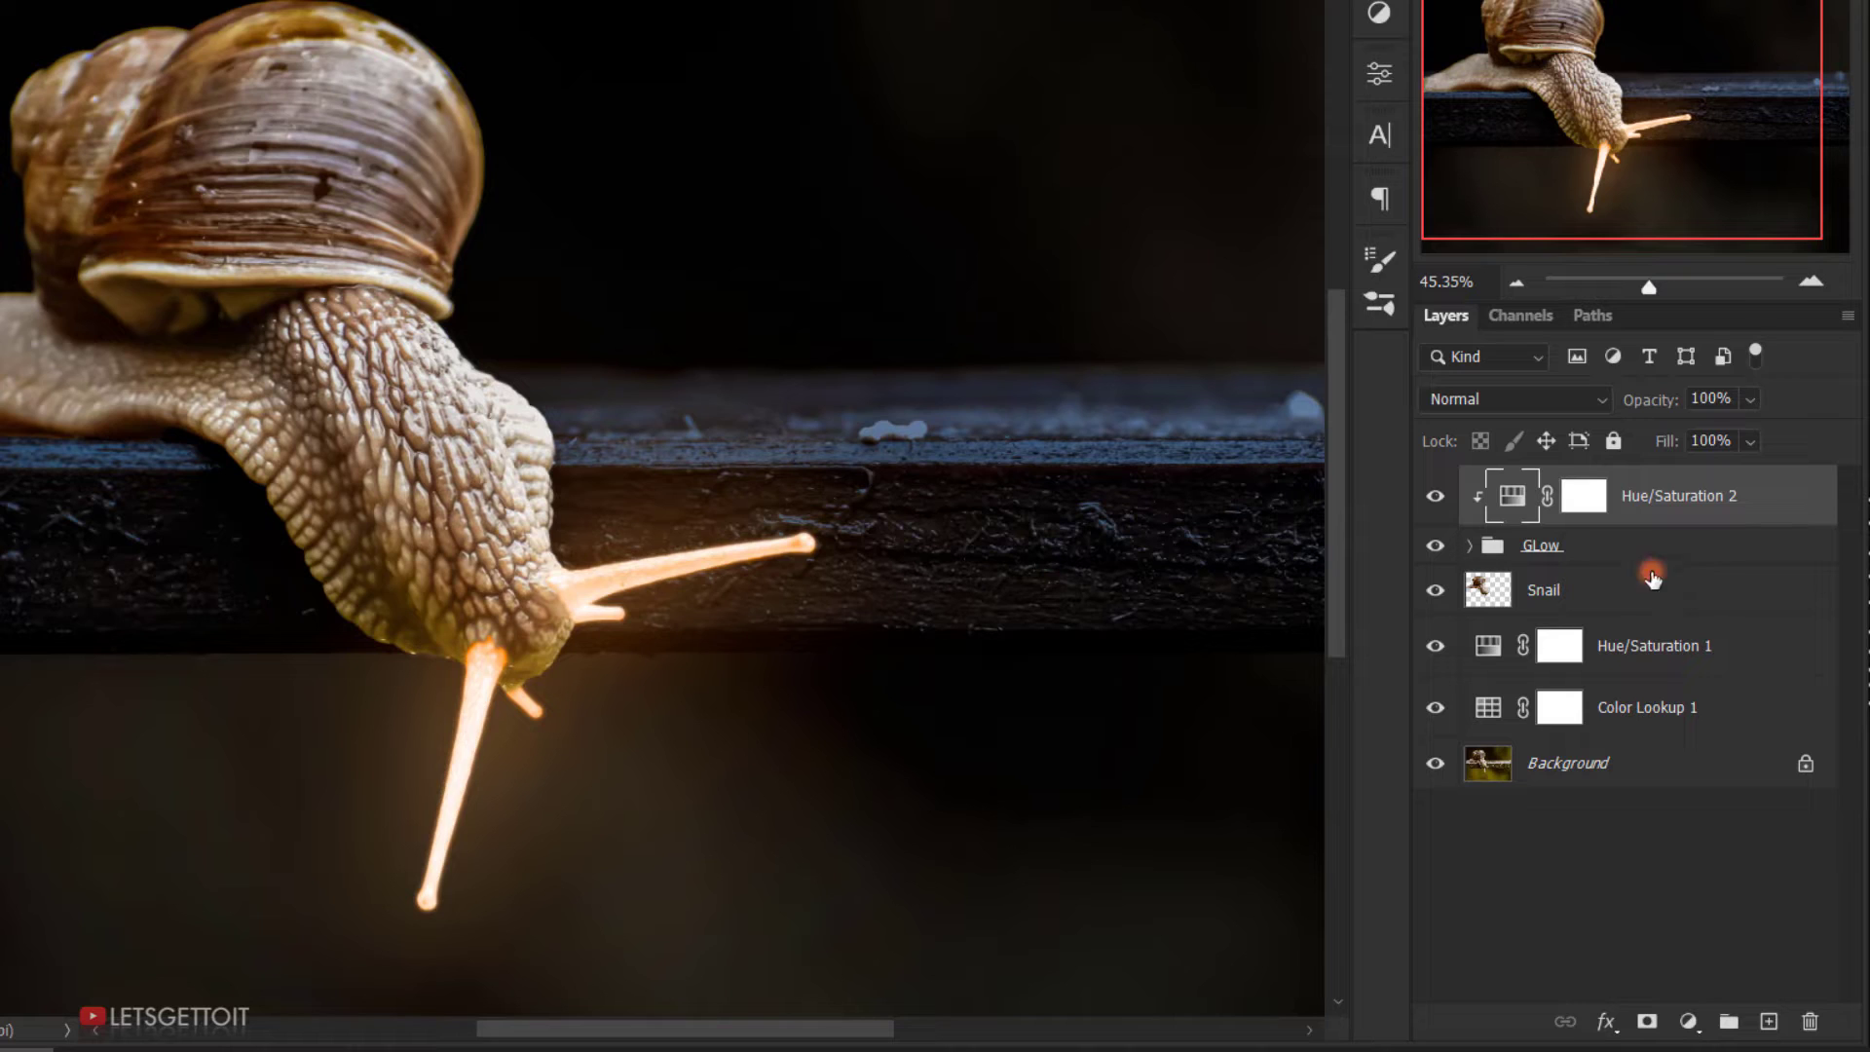
Step: Add a Levels adjustment layer directly above the Snail layer and clip it to the snail
{"action": "left_click", "coordinate": [1541, 594]}
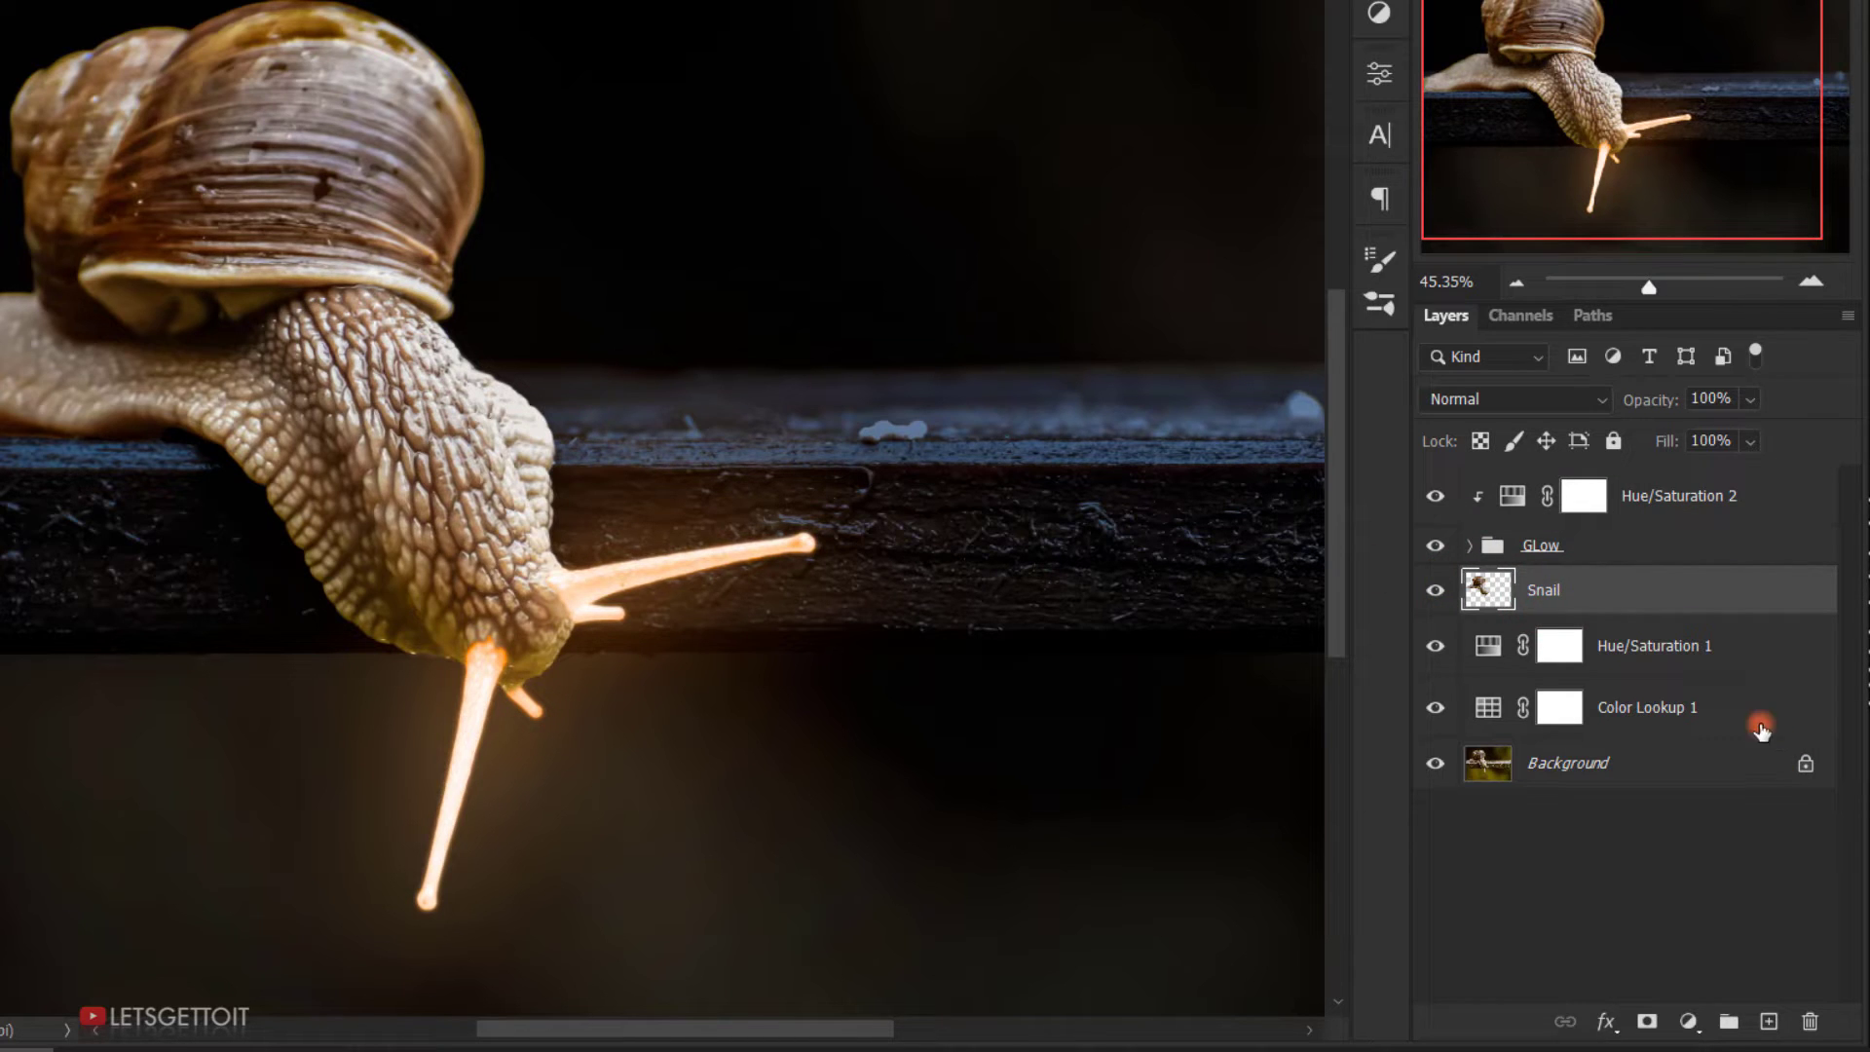
{"action": "left_click", "coordinate": [1691, 1021]}
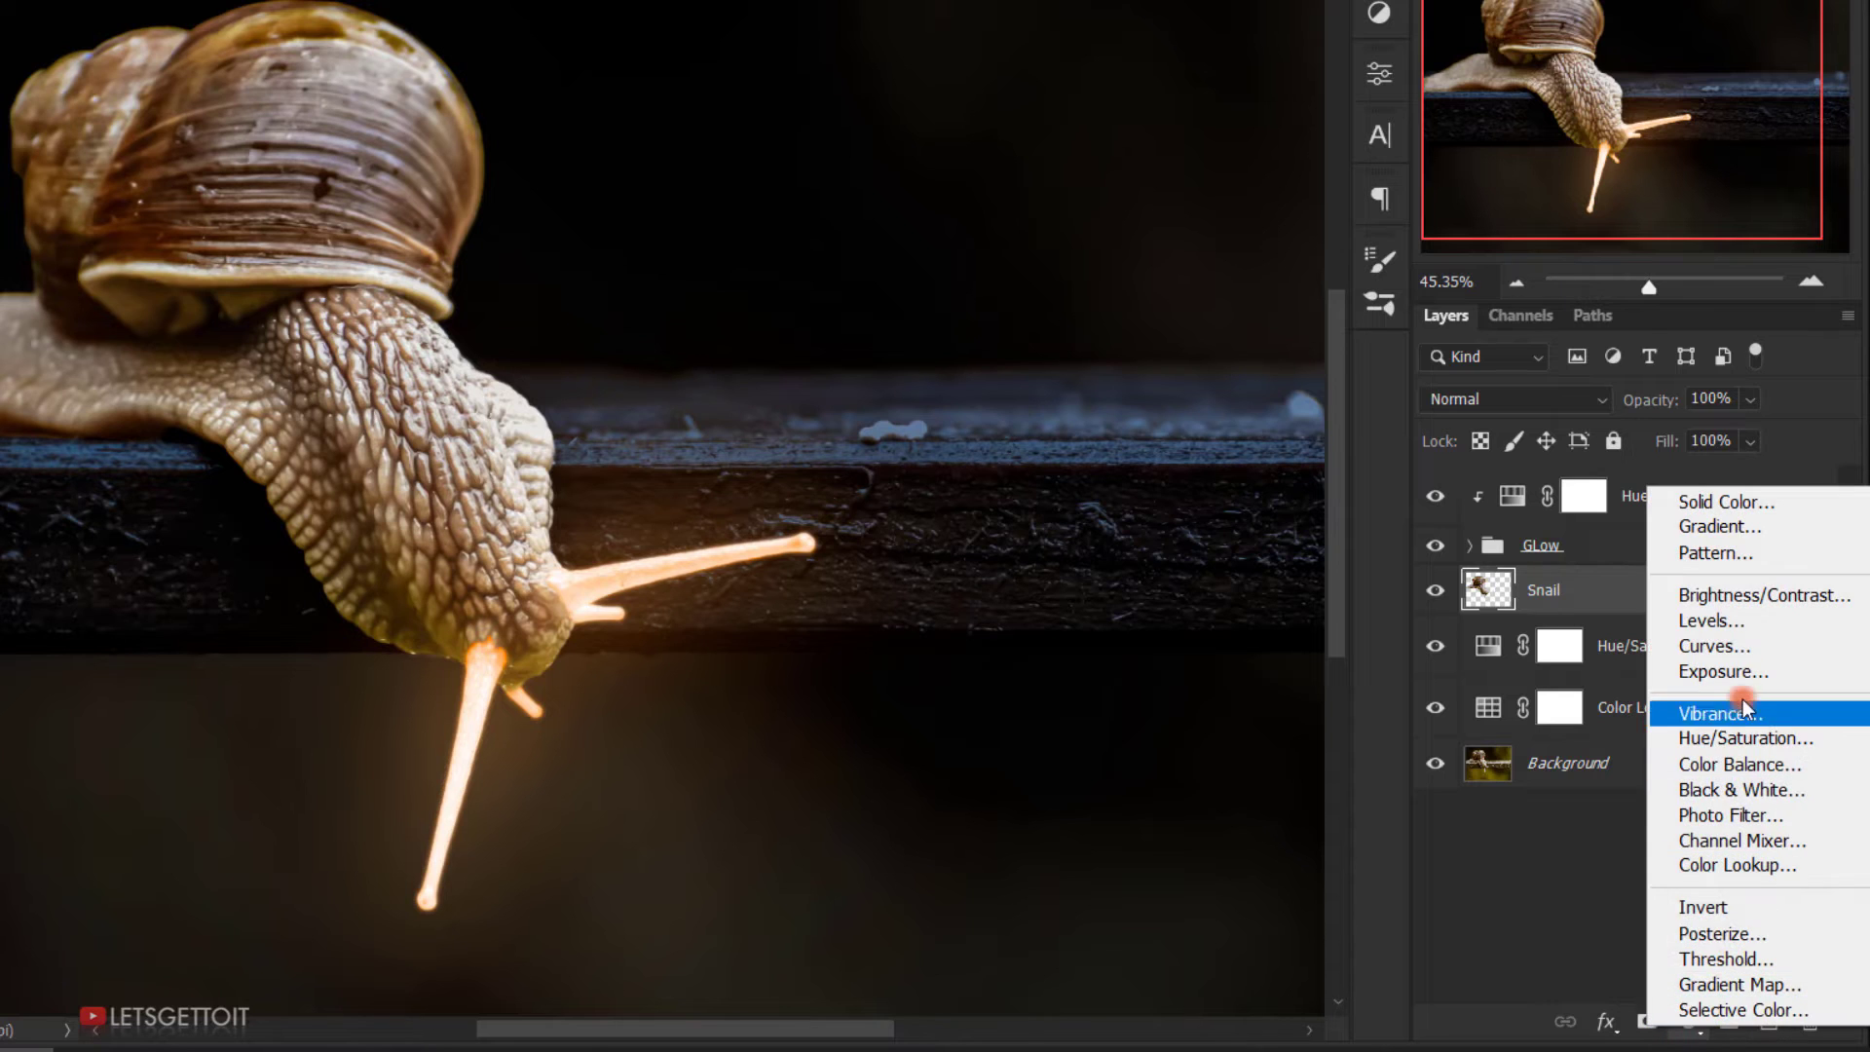
{"action": "left_click", "coordinate": [1733, 623]}
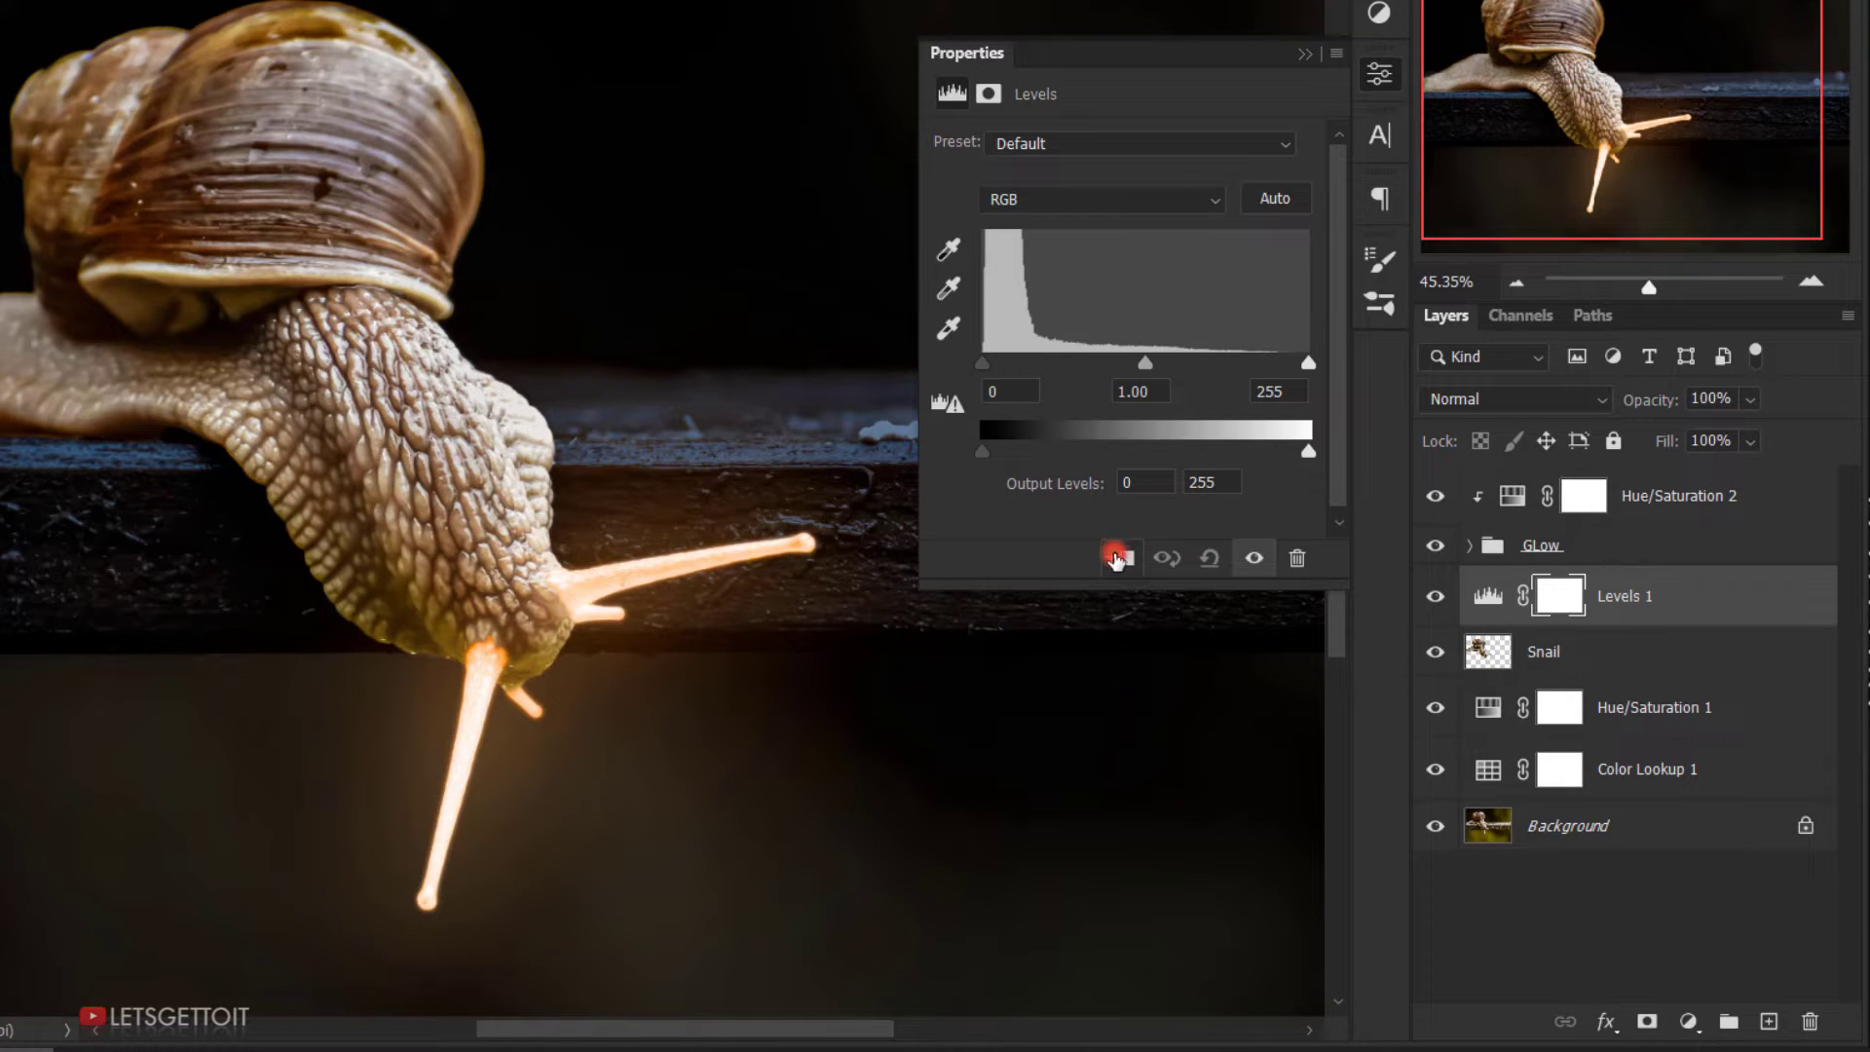
{"action": "left_click", "coordinate": [1116, 559]}
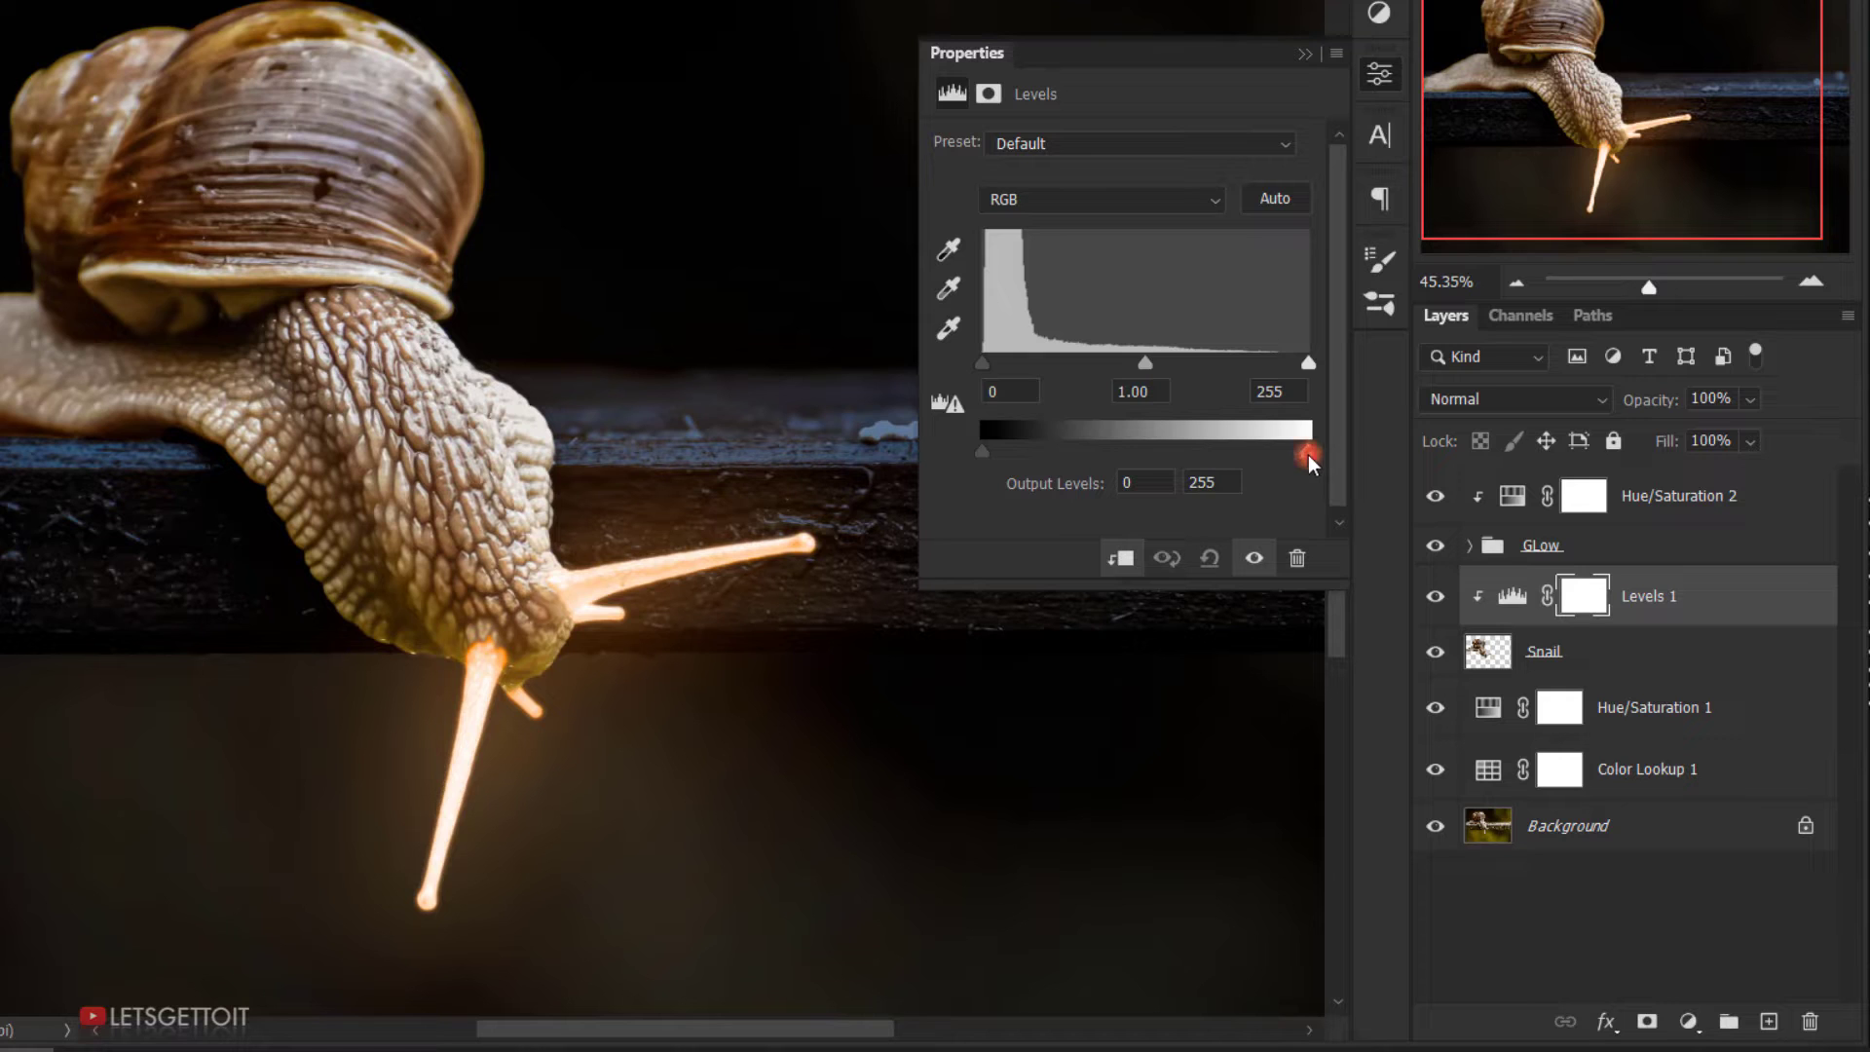
Step: Darken the snail's Levels with output white 216, input black 8 and input white 235
{"action": "left_click_drag", "start_coordinate": [1308, 454], "coordinate": [1266, 468]}
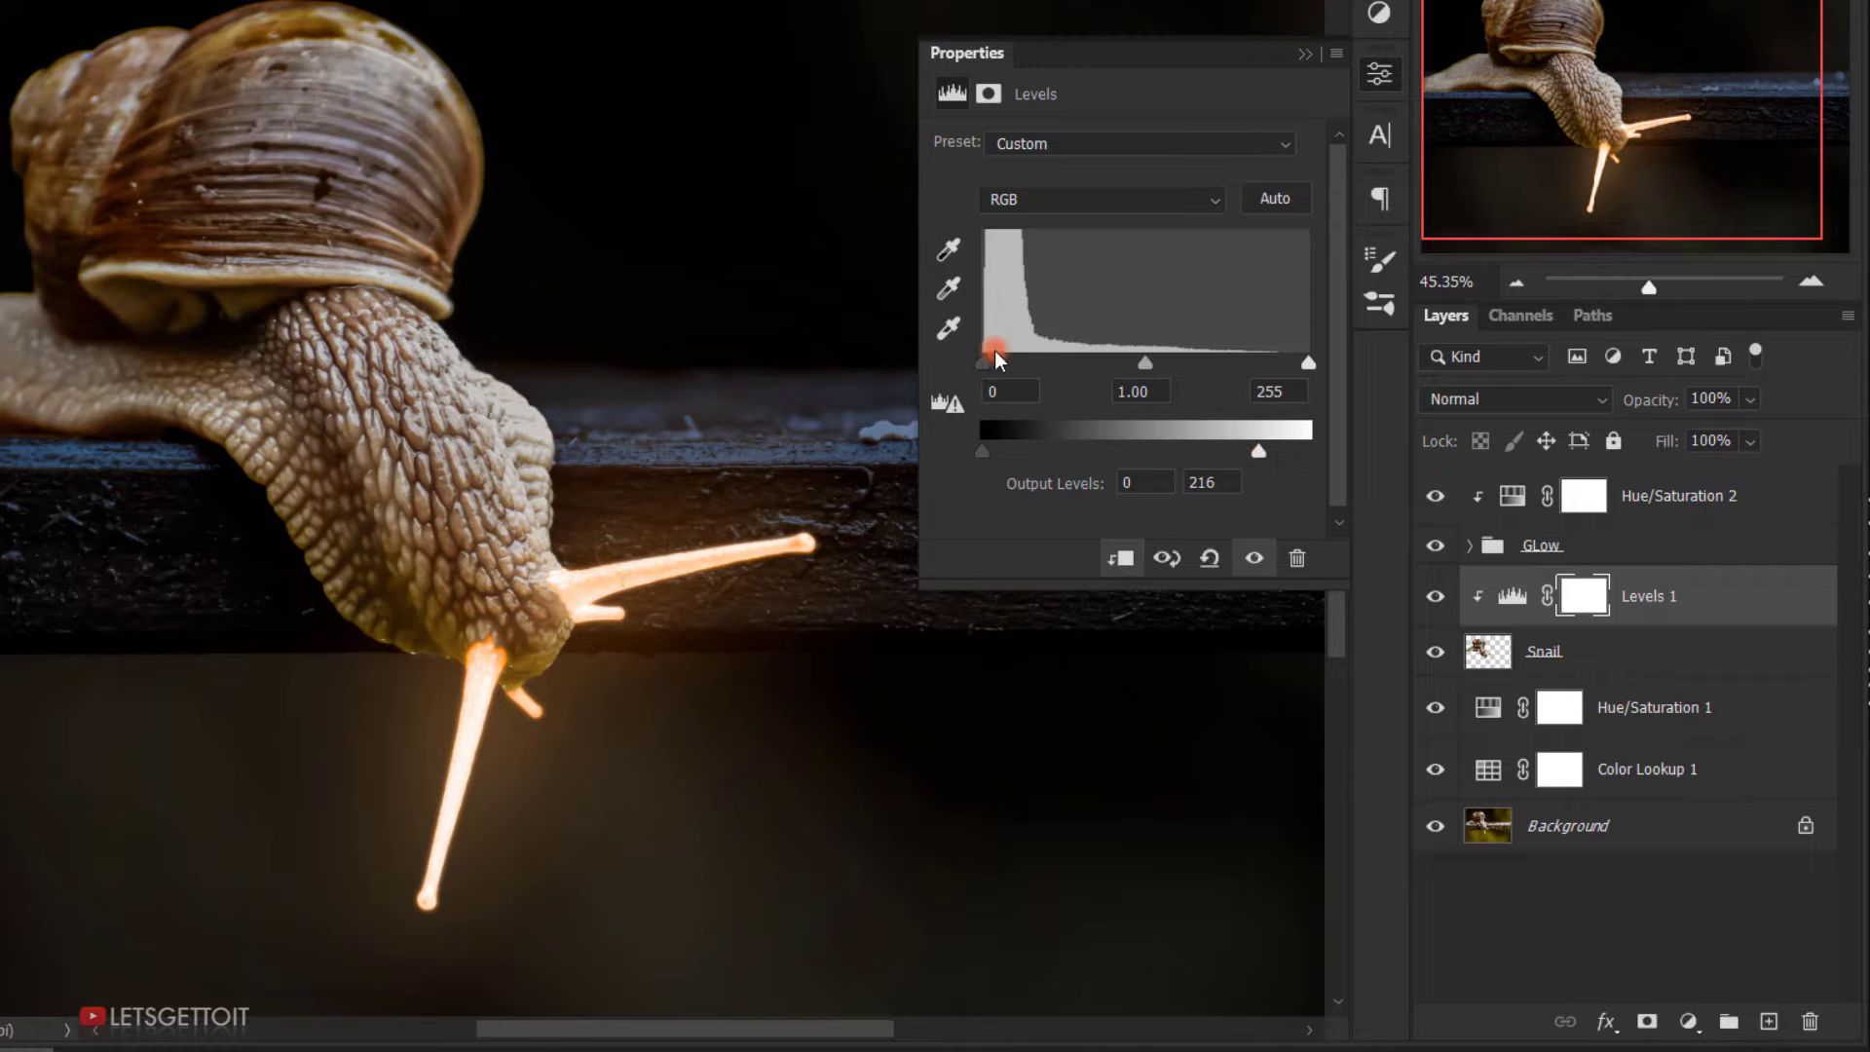
{"action": "left_click_drag", "start_coordinate": [985, 366], "coordinate": [994, 365]}
{"action": "left_click_drag", "start_coordinate": [1159, 365], "coordinate": [1153, 366]}
{"action": "mouse_move", "coordinate": [1295, 365]}
{"action": "left_mouse_down"}
{"action": "mouse_move", "coordinate": [1320, 369]}
{"action": "mouse_move", "coordinate": [1287, 372]}
{"action": "left_mouse_up"}
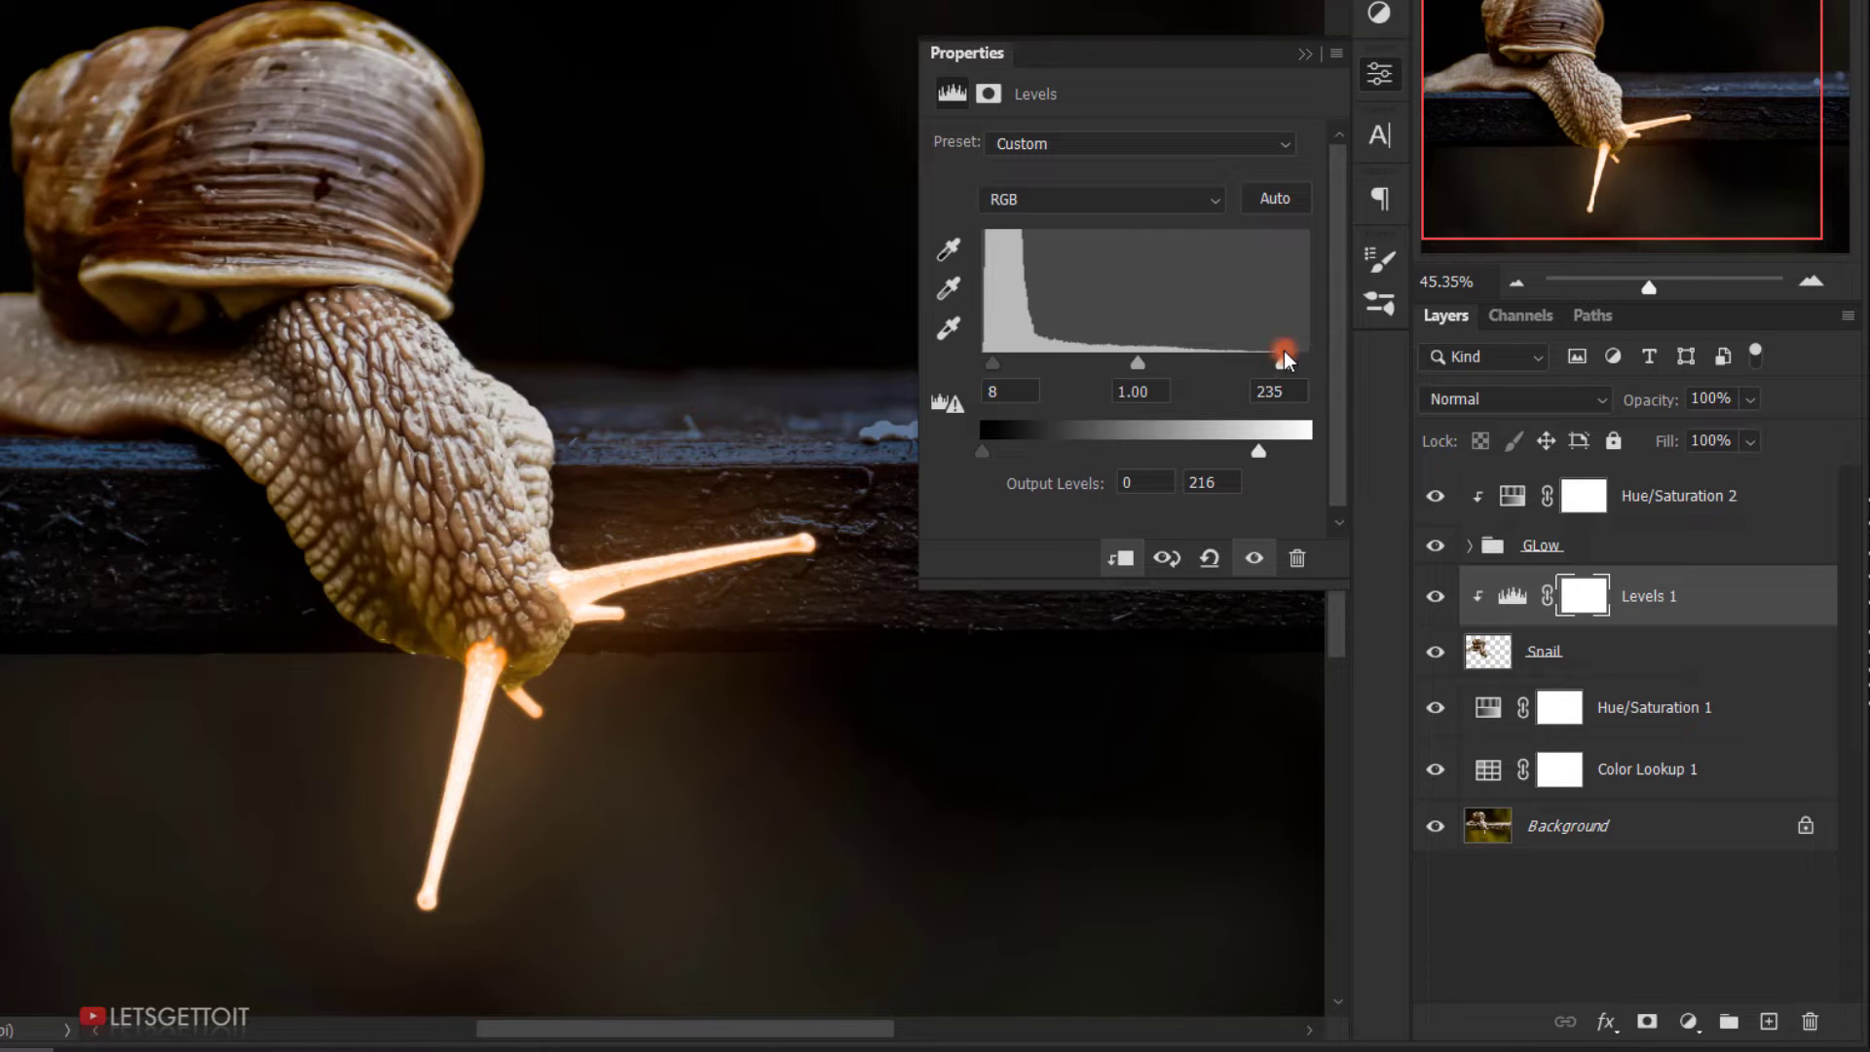
{"action": "left_click", "coordinate": [1305, 54]}
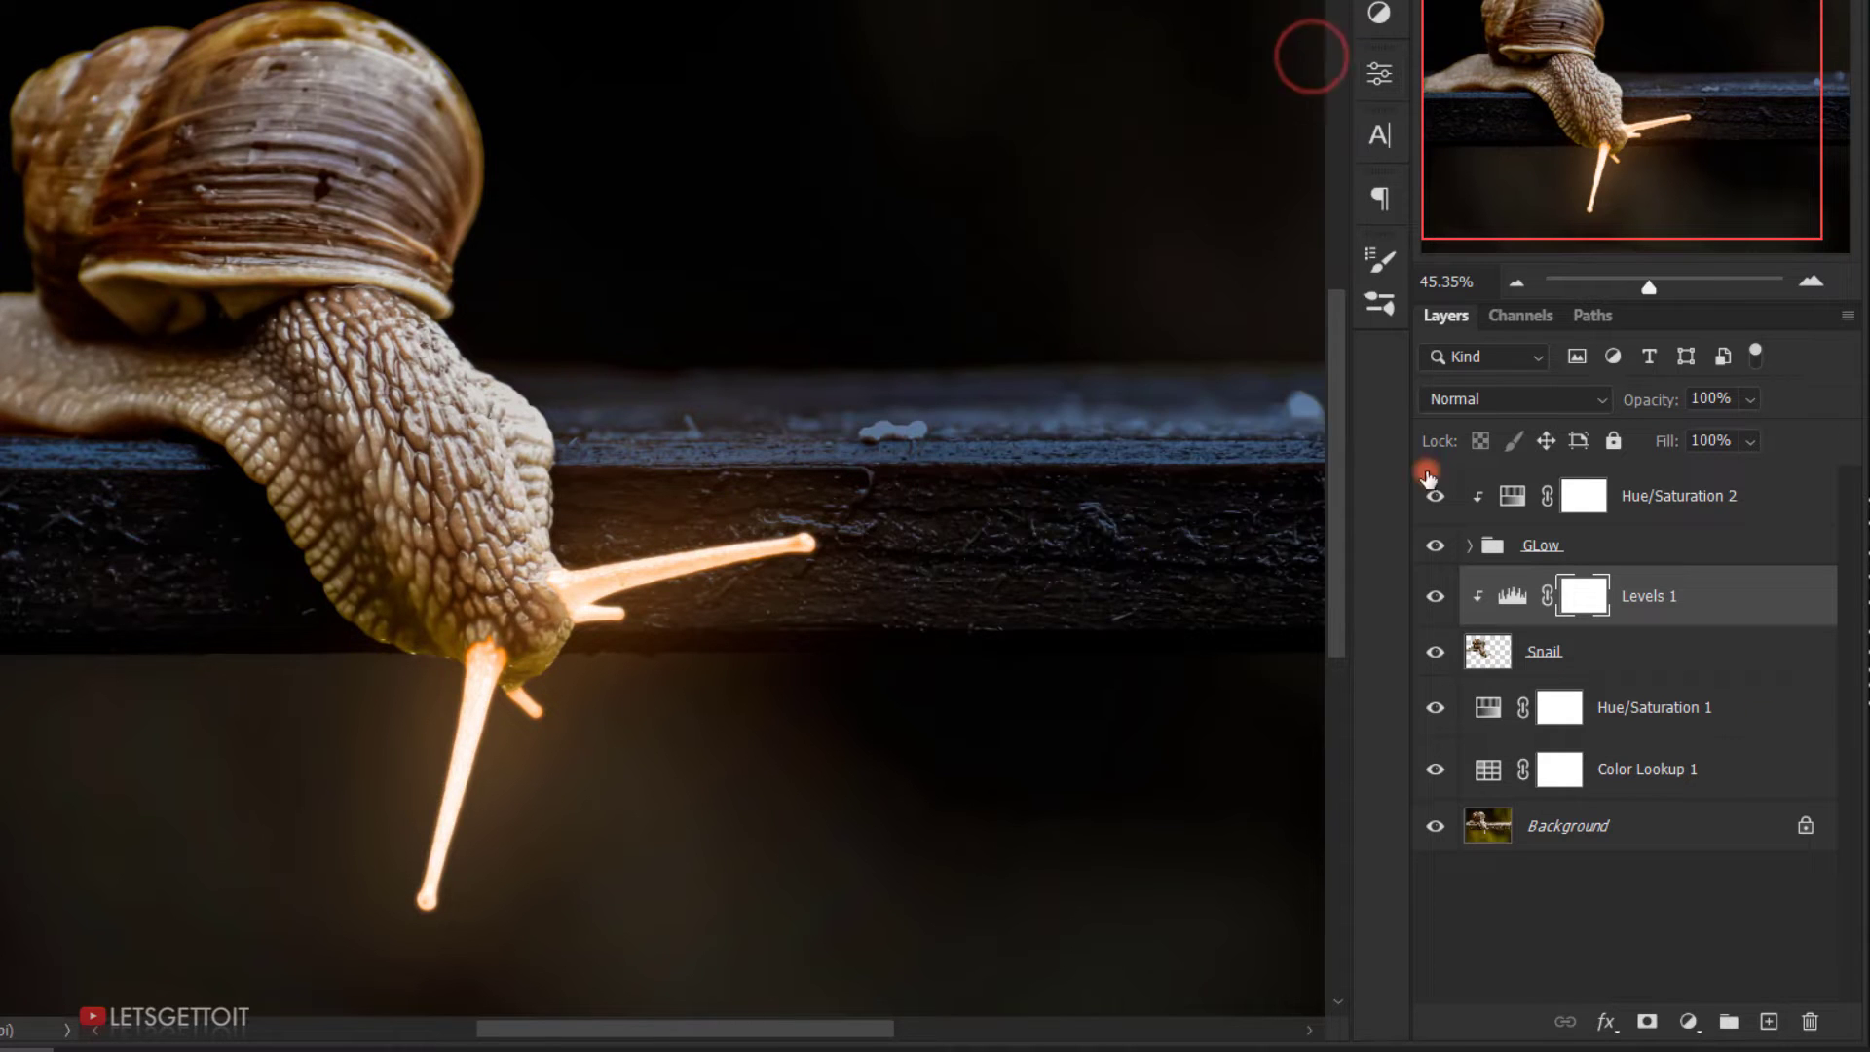
Step: Duplicate the Hue/Saturation 2 layer, place the copy between the GLow group and Levels 1, and clip it to the snail
{"action": "left_click", "coordinate": [1661, 491]}
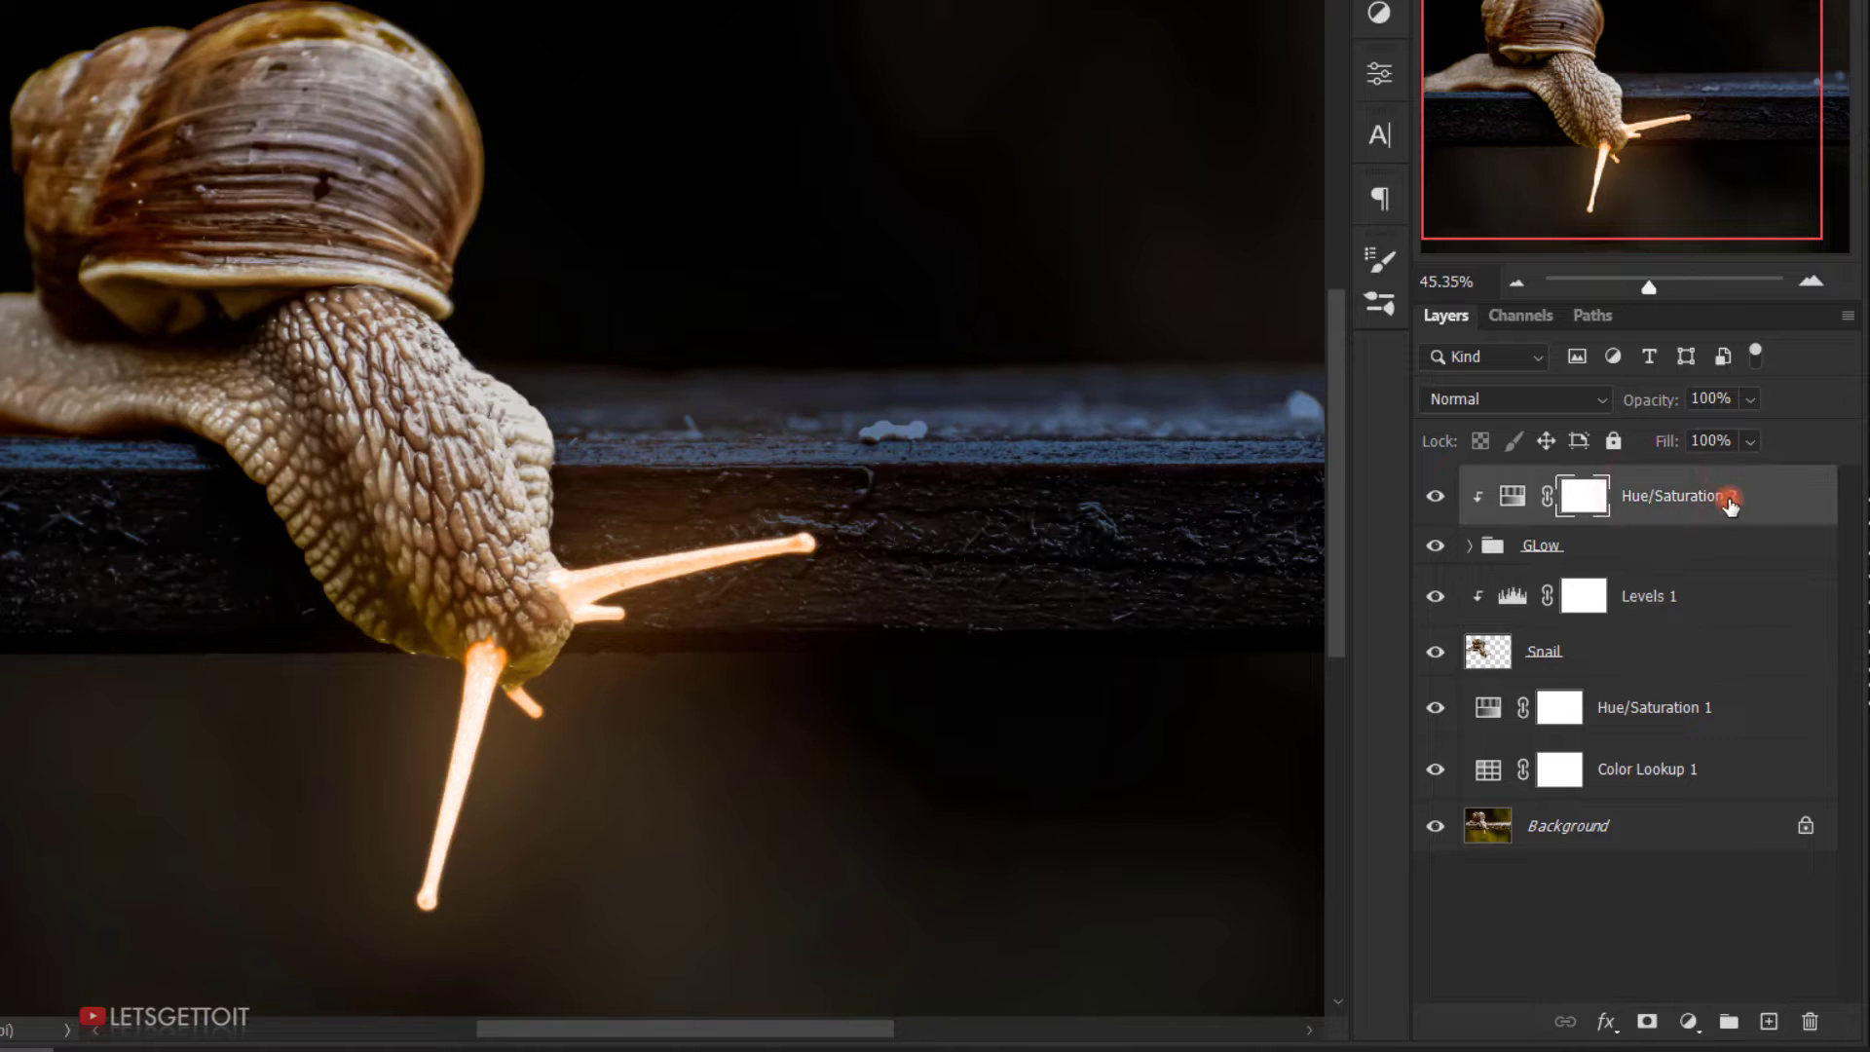
{"action": "key", "text": "ctrl+j"}
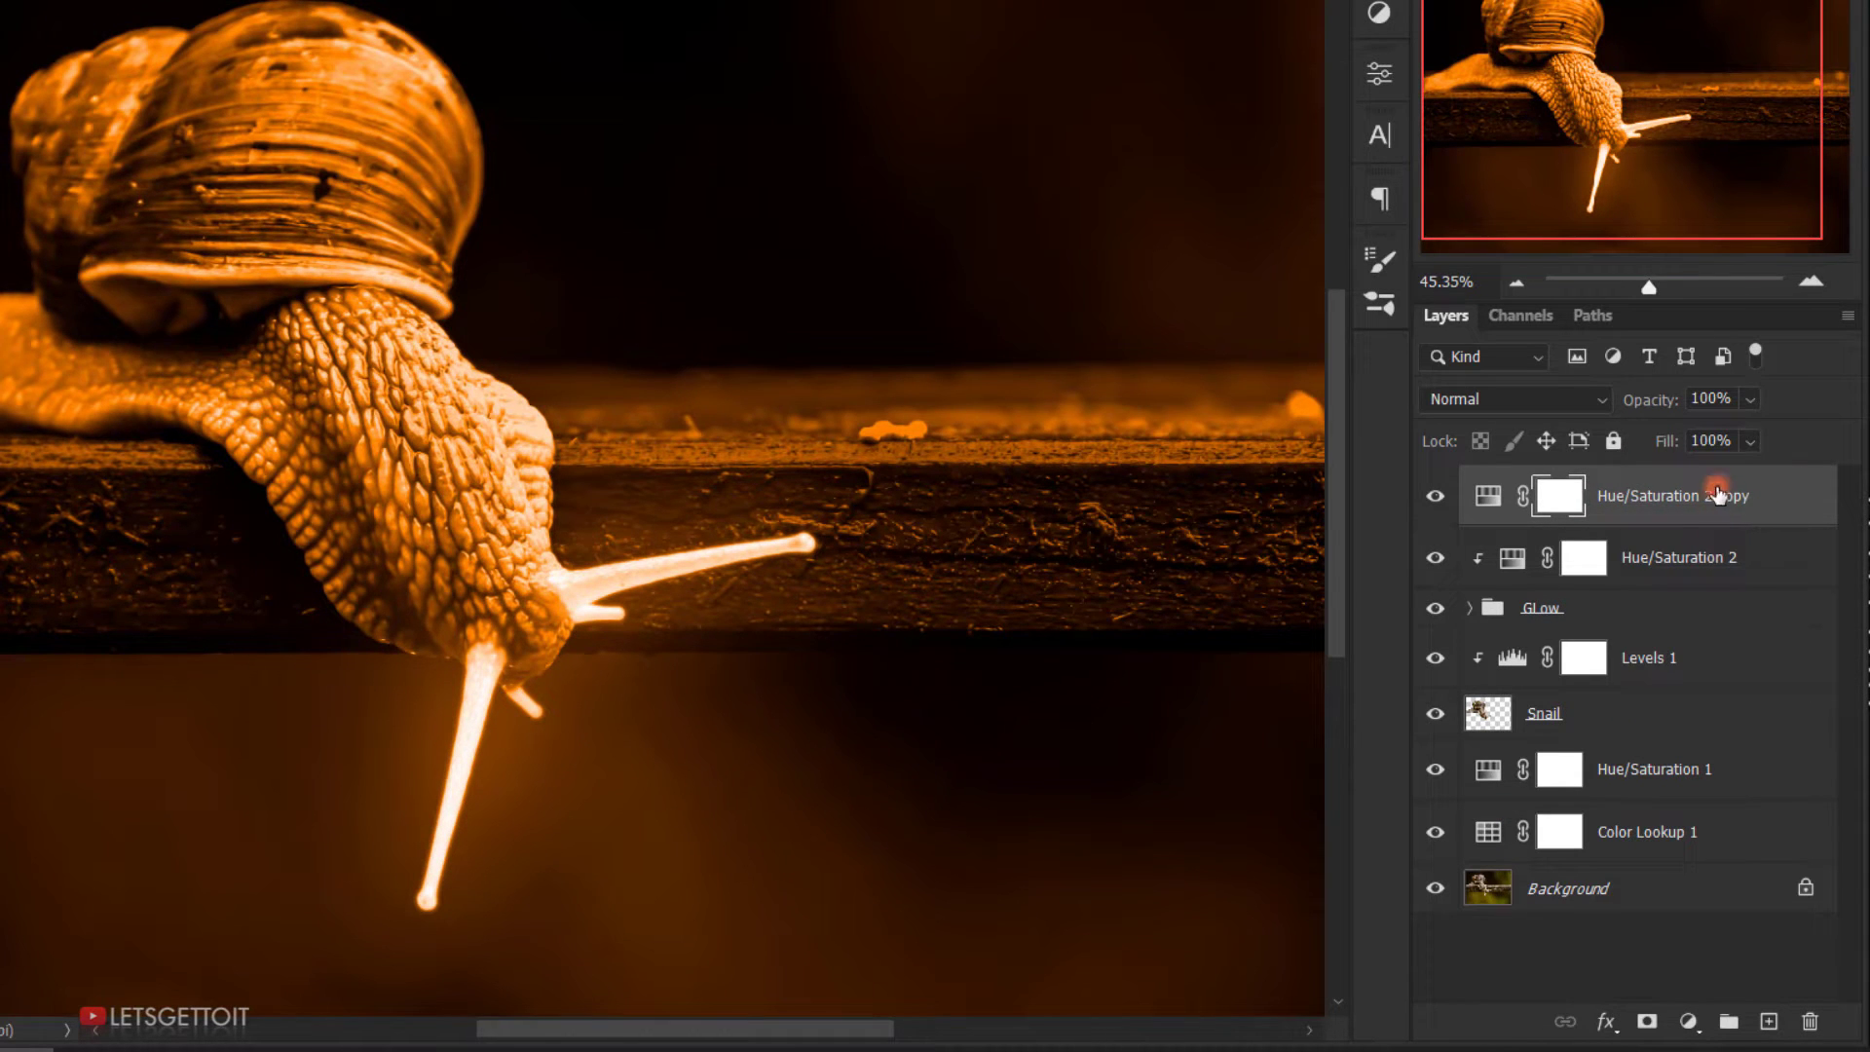
{"action": "left_click_drag", "start_coordinate": [1784, 489], "coordinate": [1738, 638]}
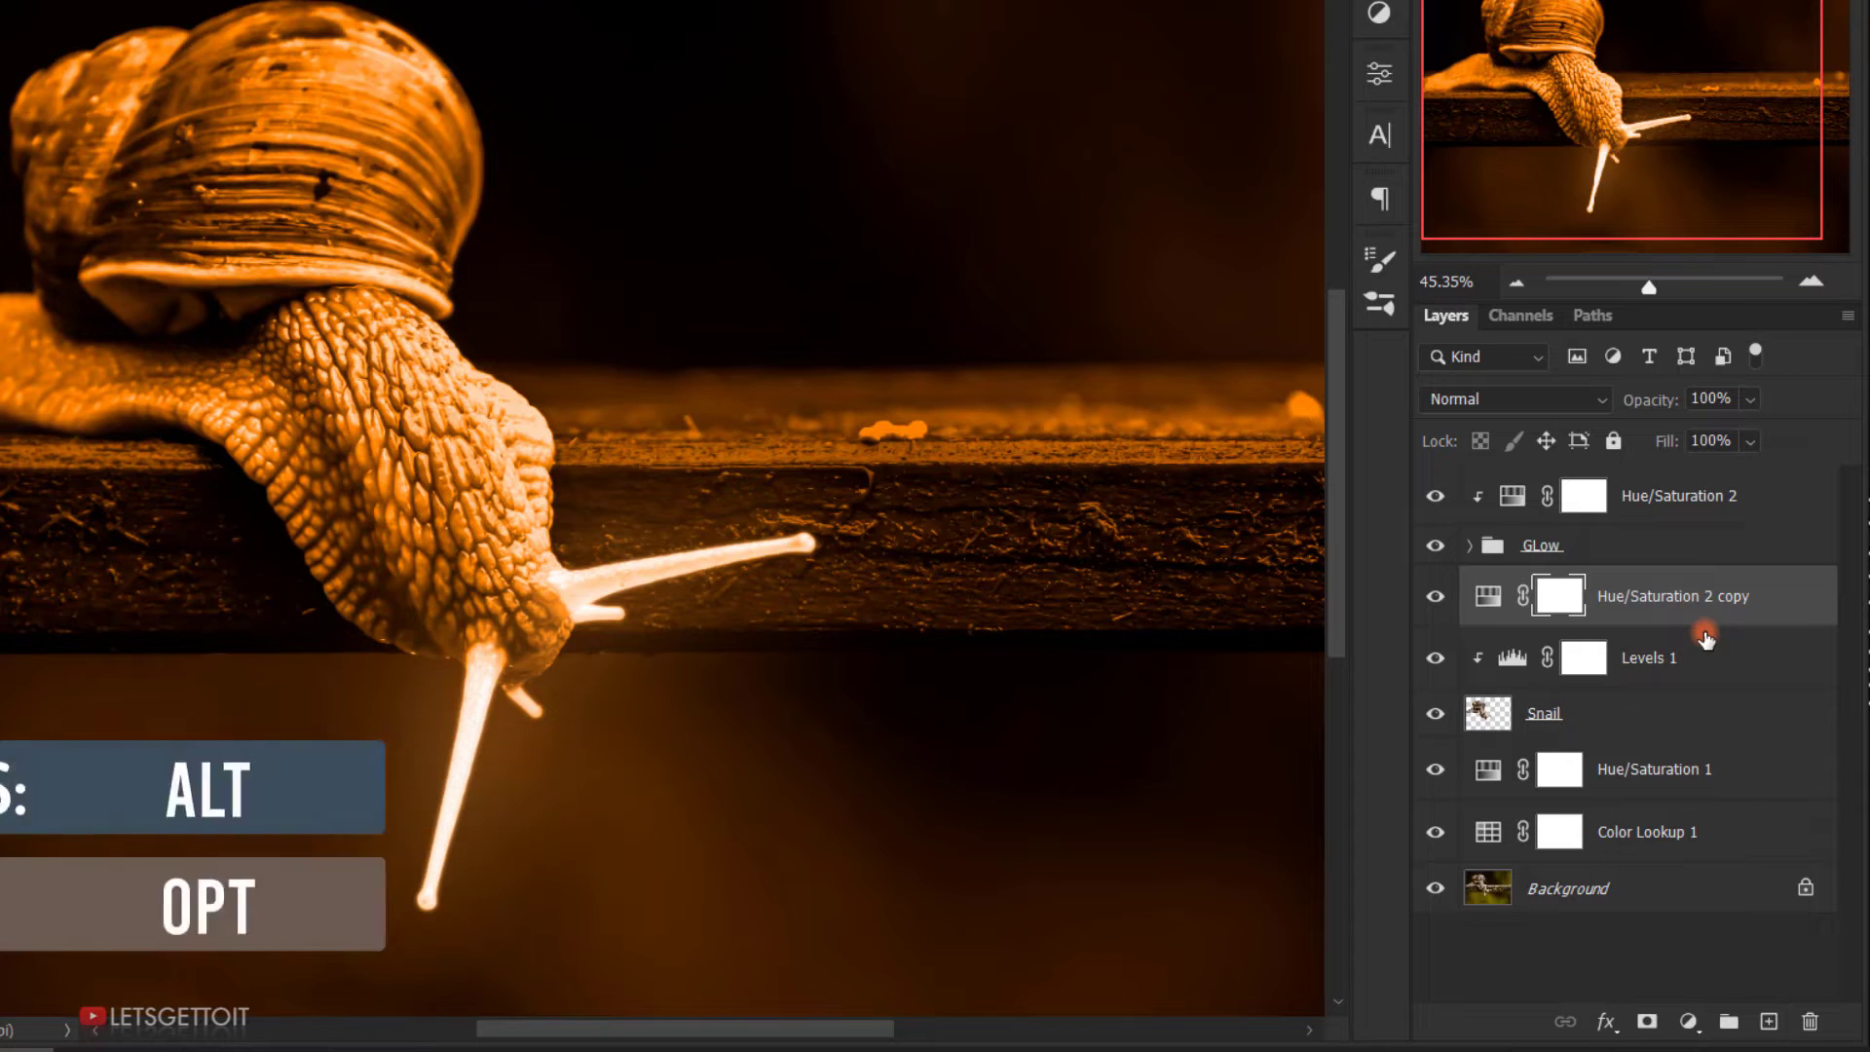
{"action": "left_click", "coordinate": [1580, 625], "text": "alt"}
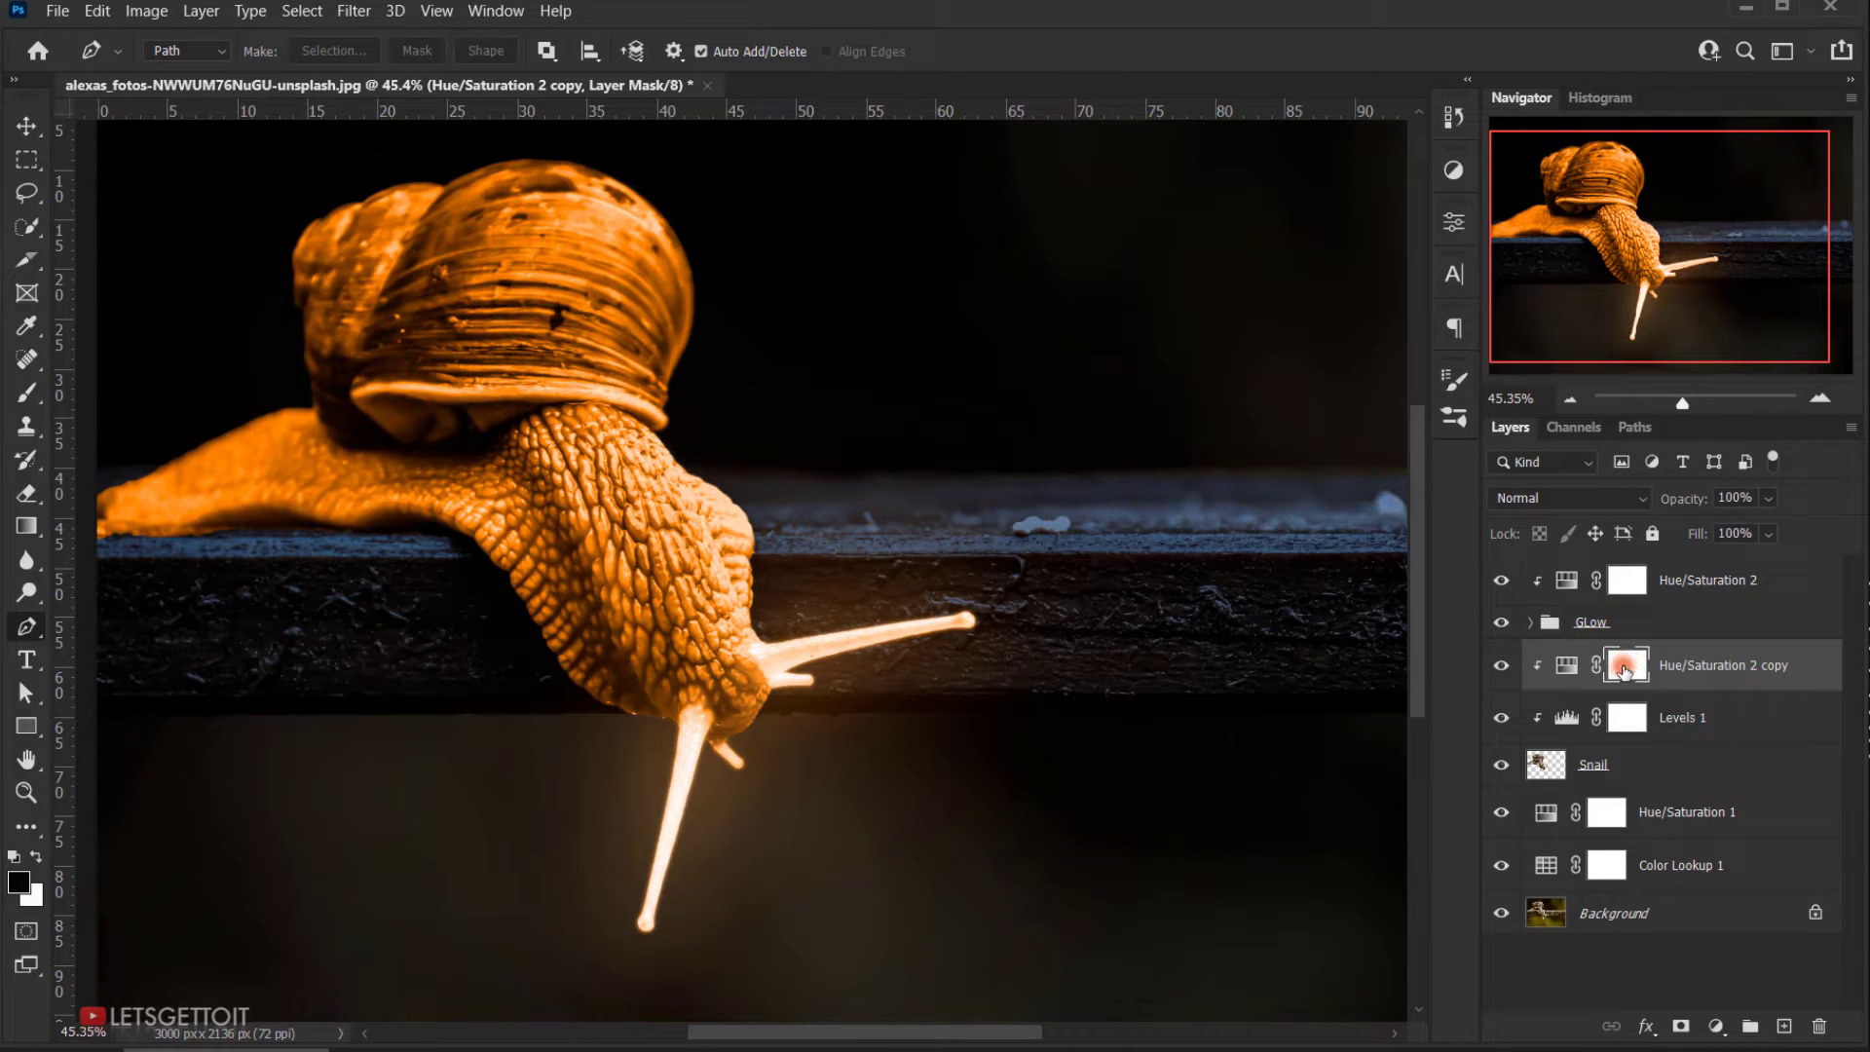
Step: Invert the Hue/Saturation 2 copy layer's mask to black
{"action": "double_click", "coordinate": [1629, 671]}
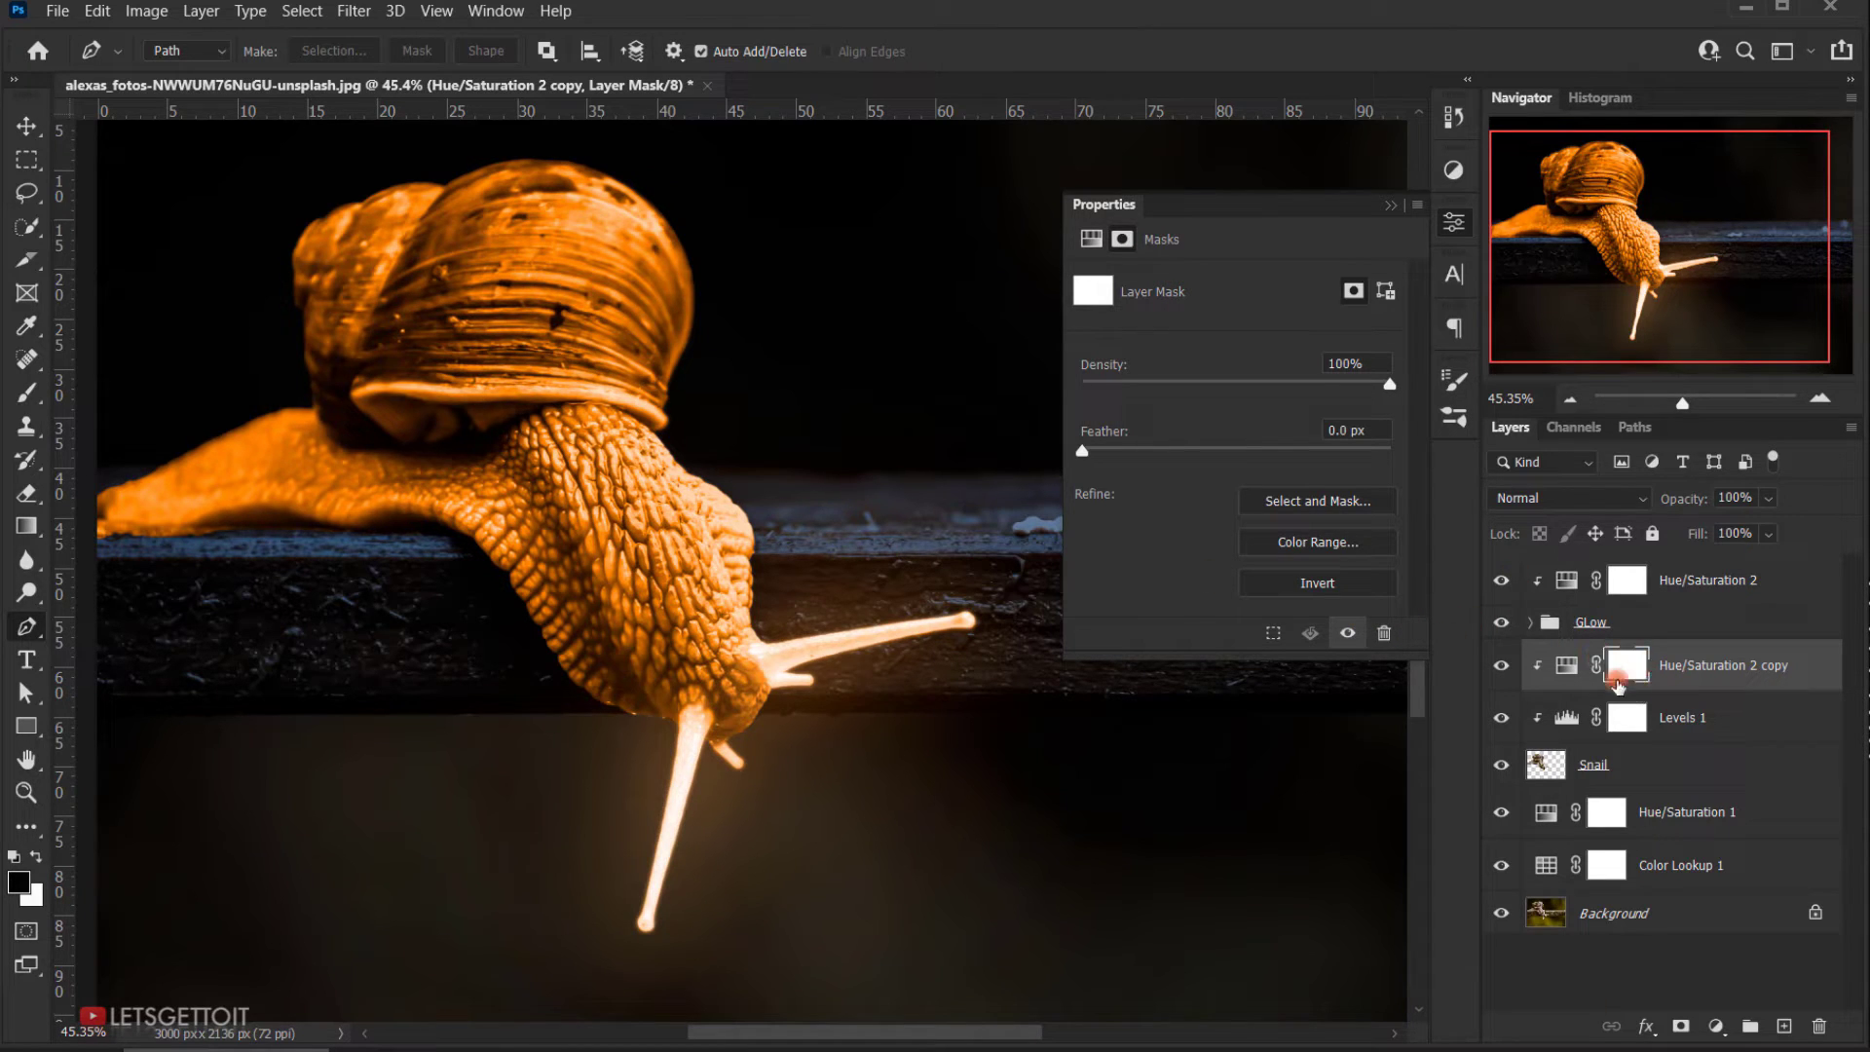
{"action": "left_click", "coordinate": [1317, 582]}
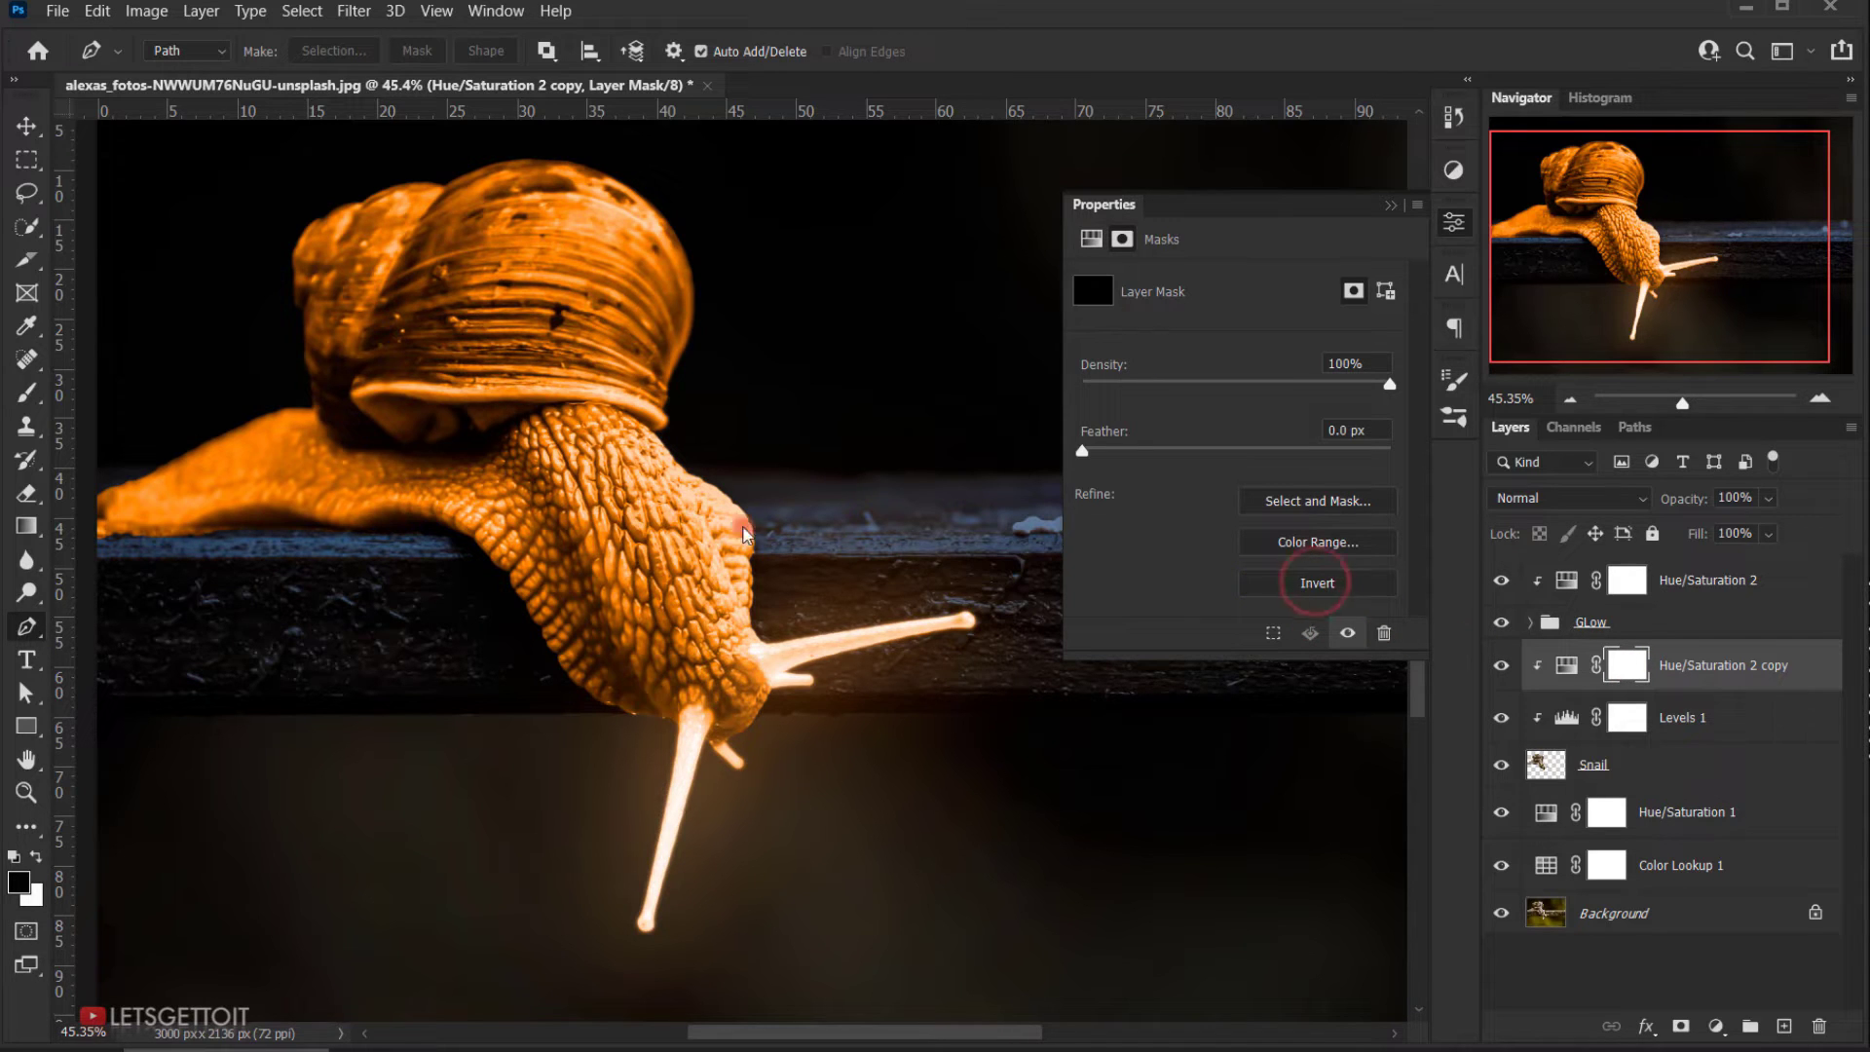
{"action": "left_click", "coordinate": [1392, 205]}
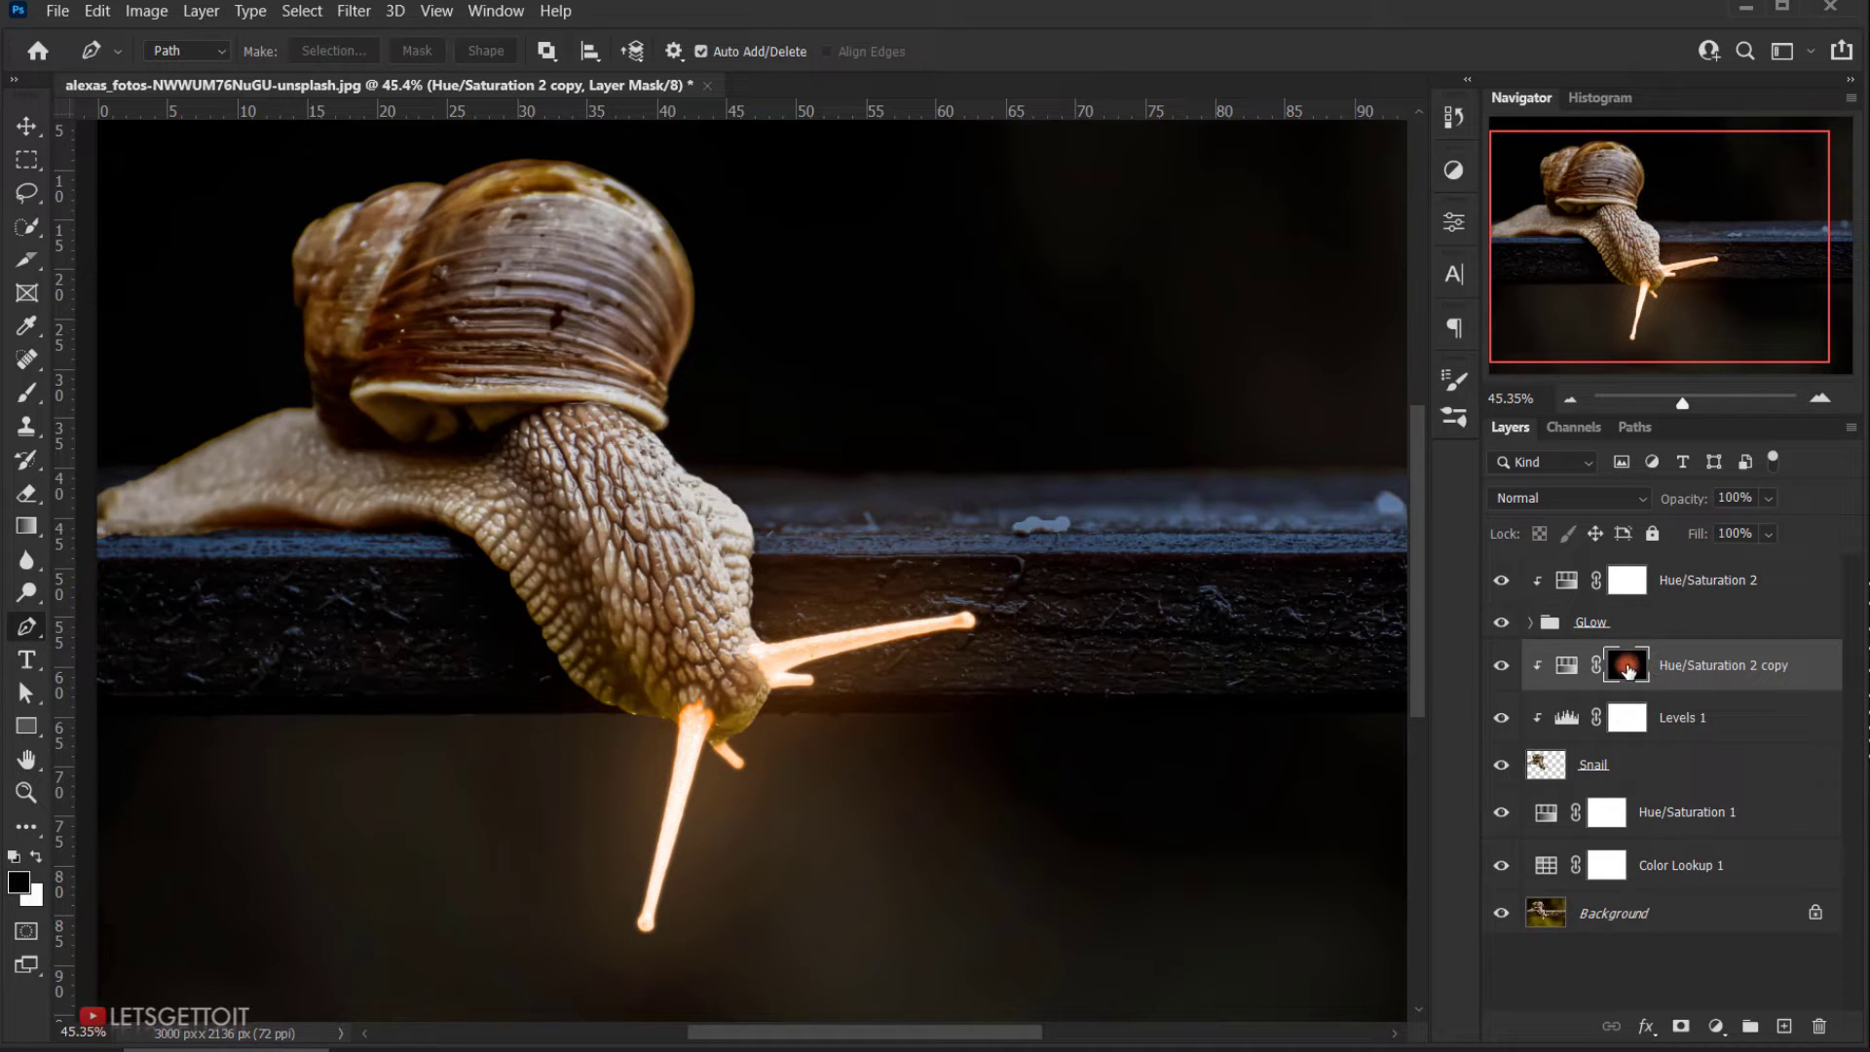
Step: Set up the Brush tool with 59% opacity and white as the foreground color
{"action": "left_click", "coordinate": [27, 394]}
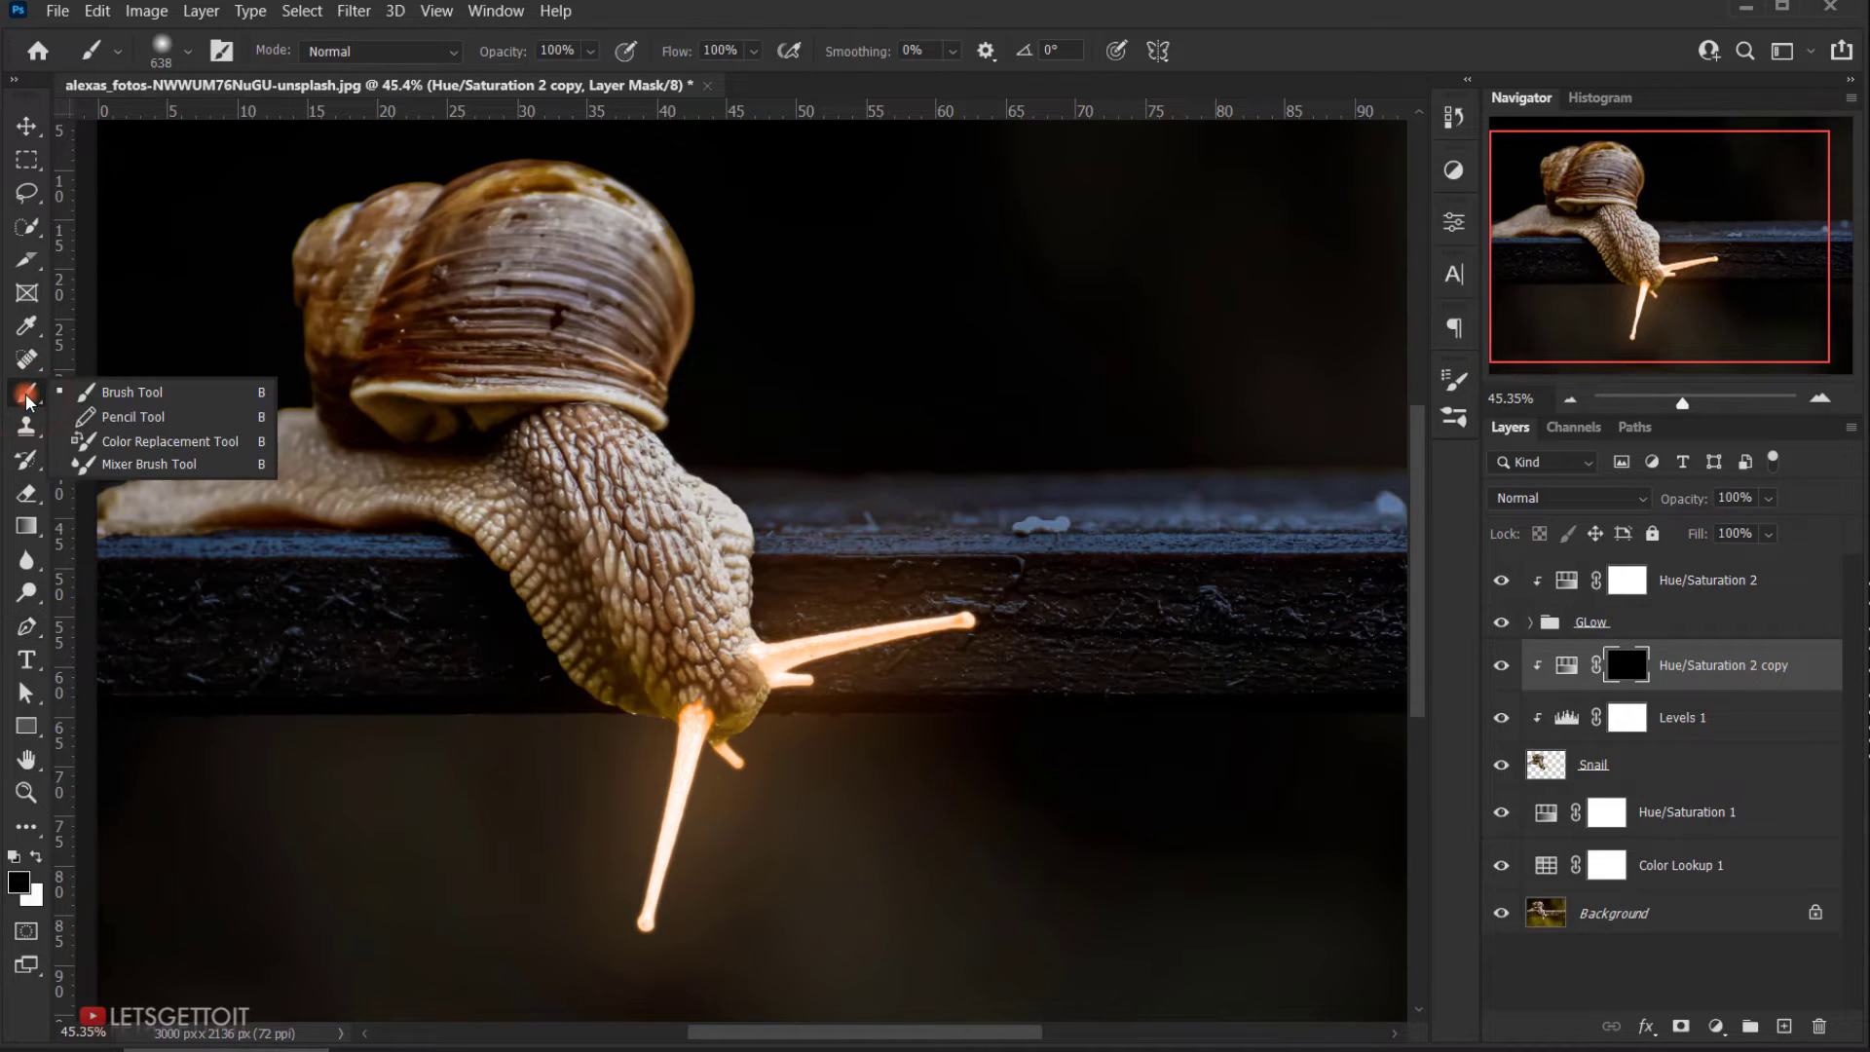
{"action": "left_click", "coordinate": [117, 391]}
{"action": "right_click", "coordinate": [774, 375]}
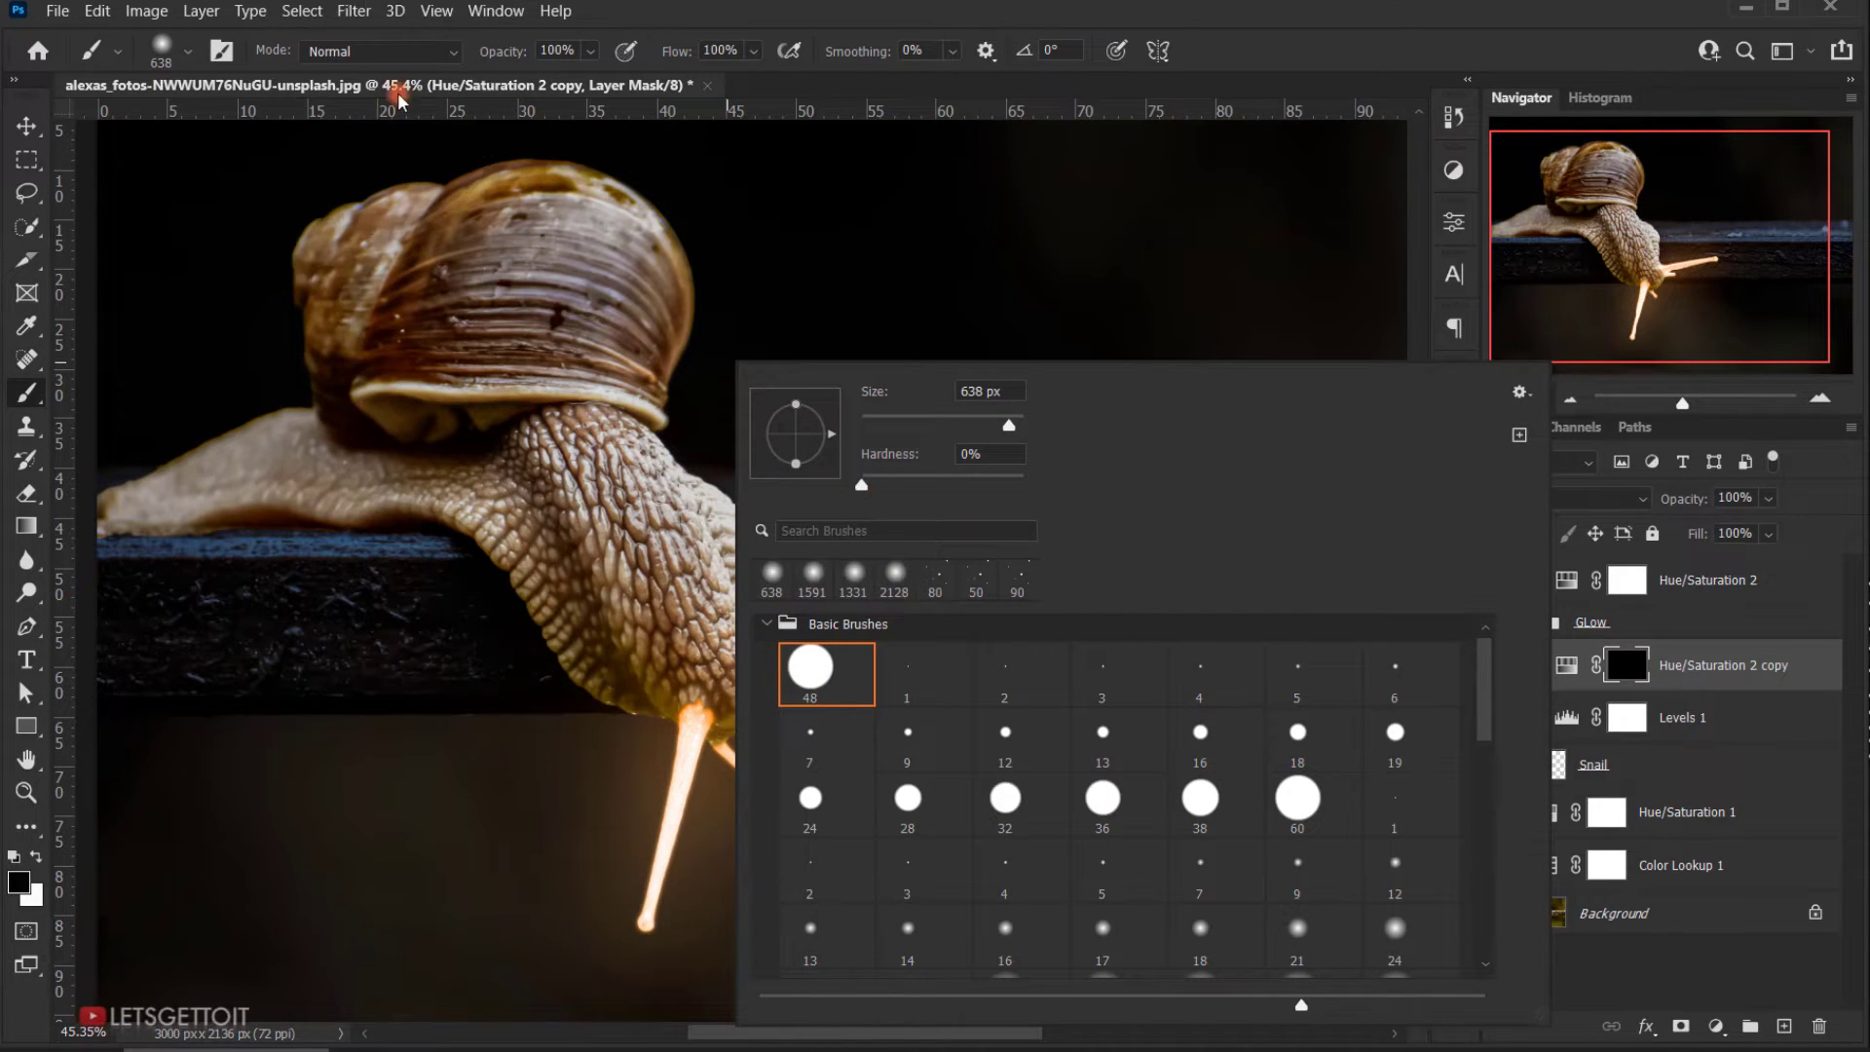
{"action": "left_click_drag", "start_coordinate": [507, 55], "coordinate": [500, 57]}
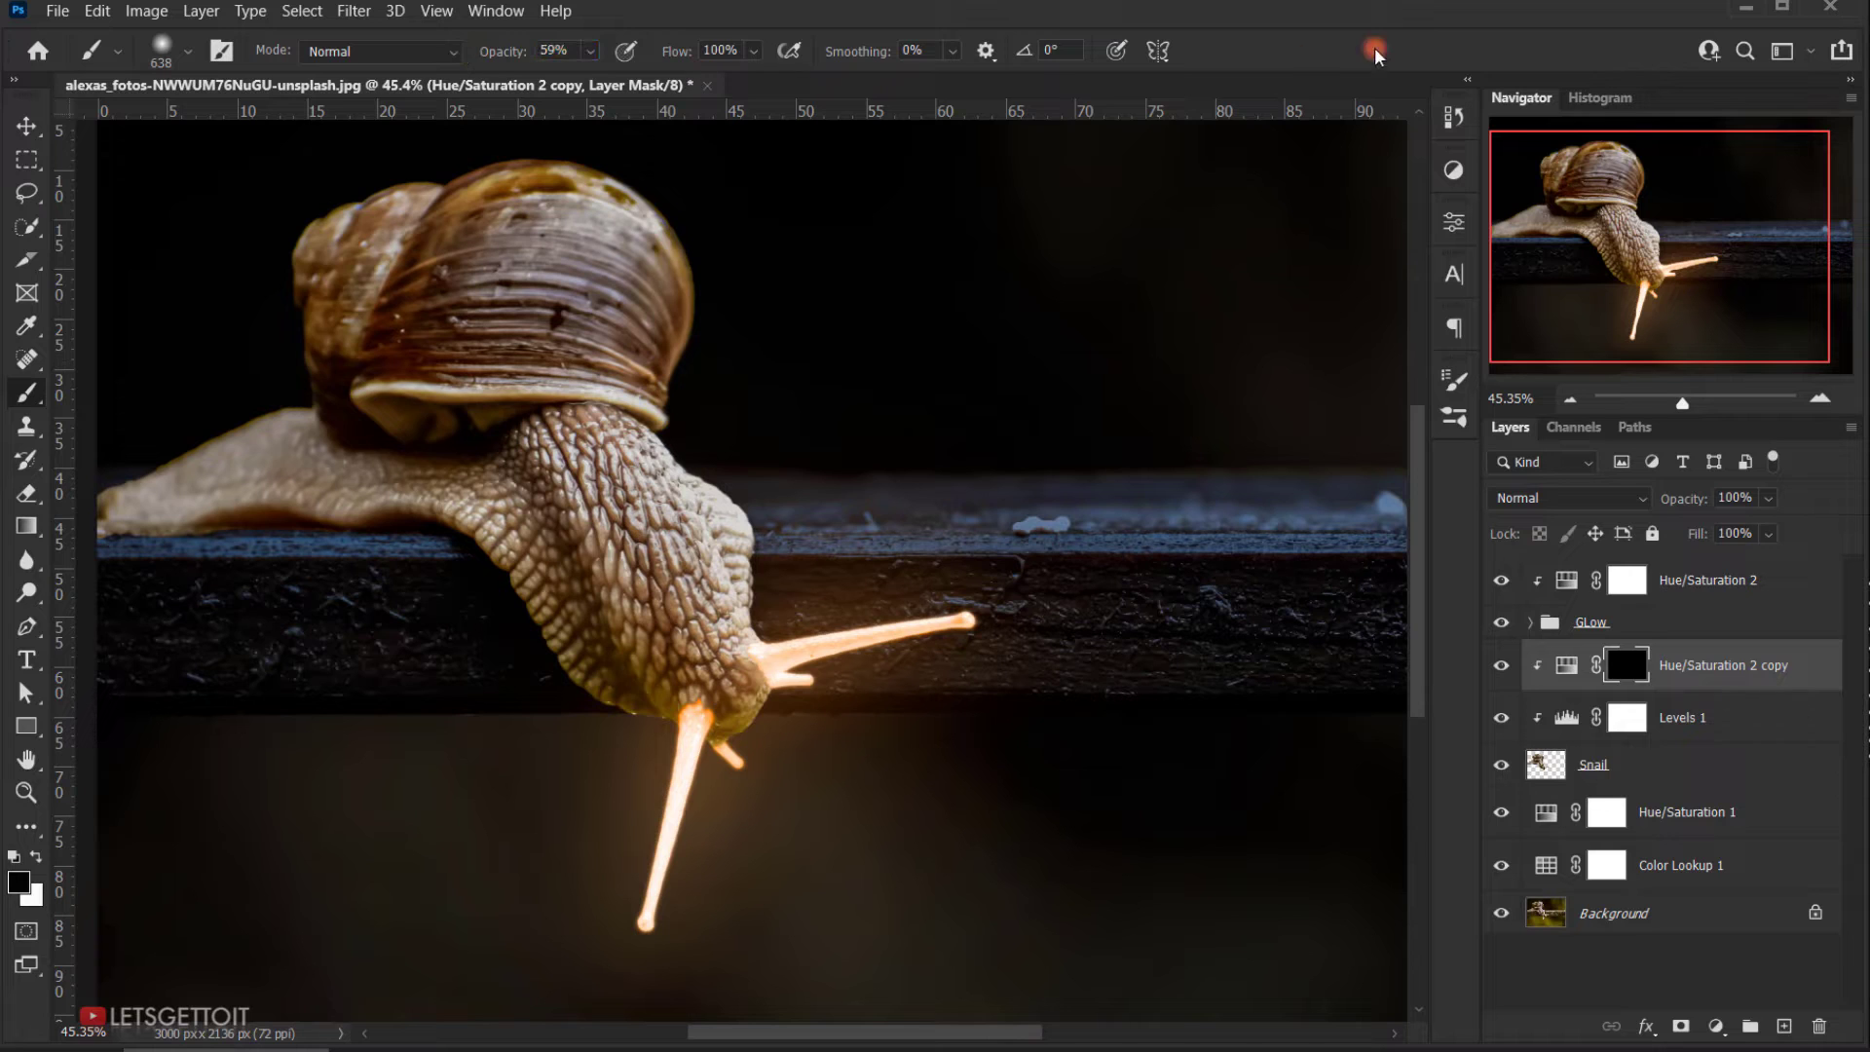
{"action": "left_click", "coordinate": [39, 858]}
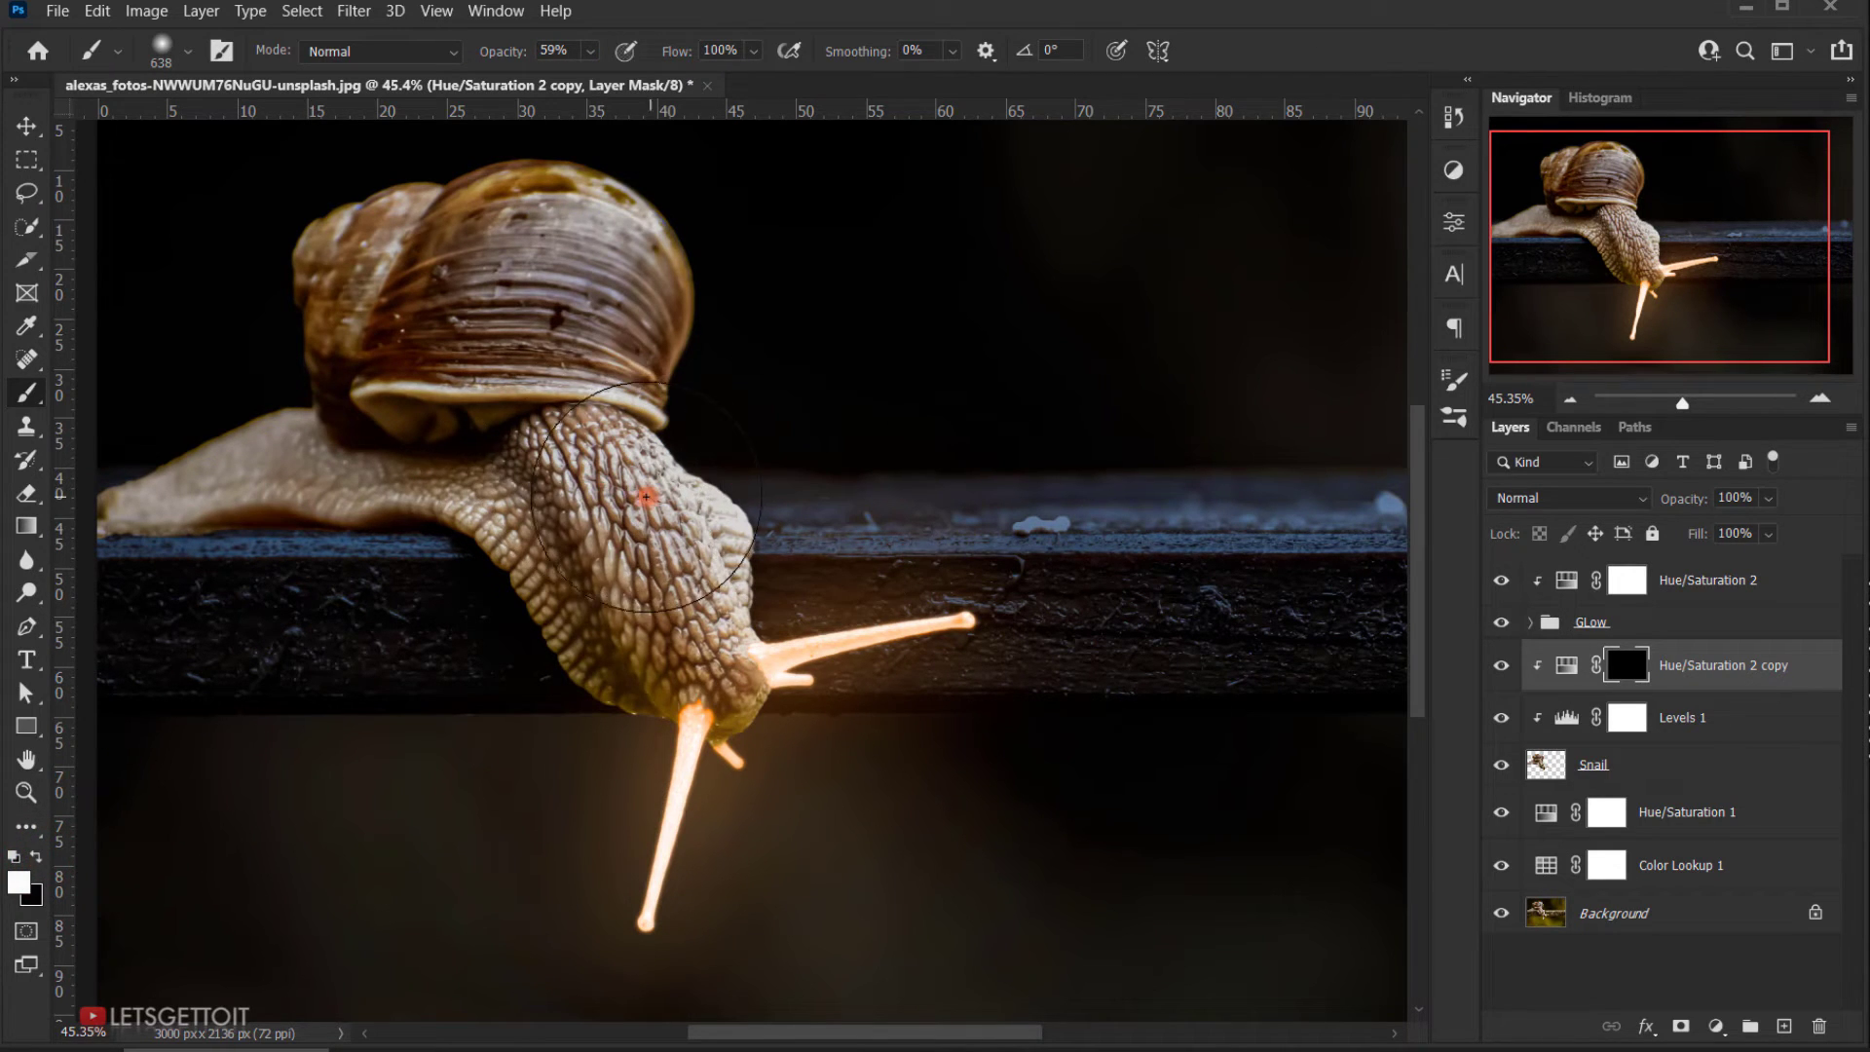
Step: Paint orange light onto the snail's head and neck in the Hue/Saturation 2 copy mask, reducing the brush size from 380 to 320 px
{"action": "right_click", "coordinate": [619, 507], "text": "alt"}
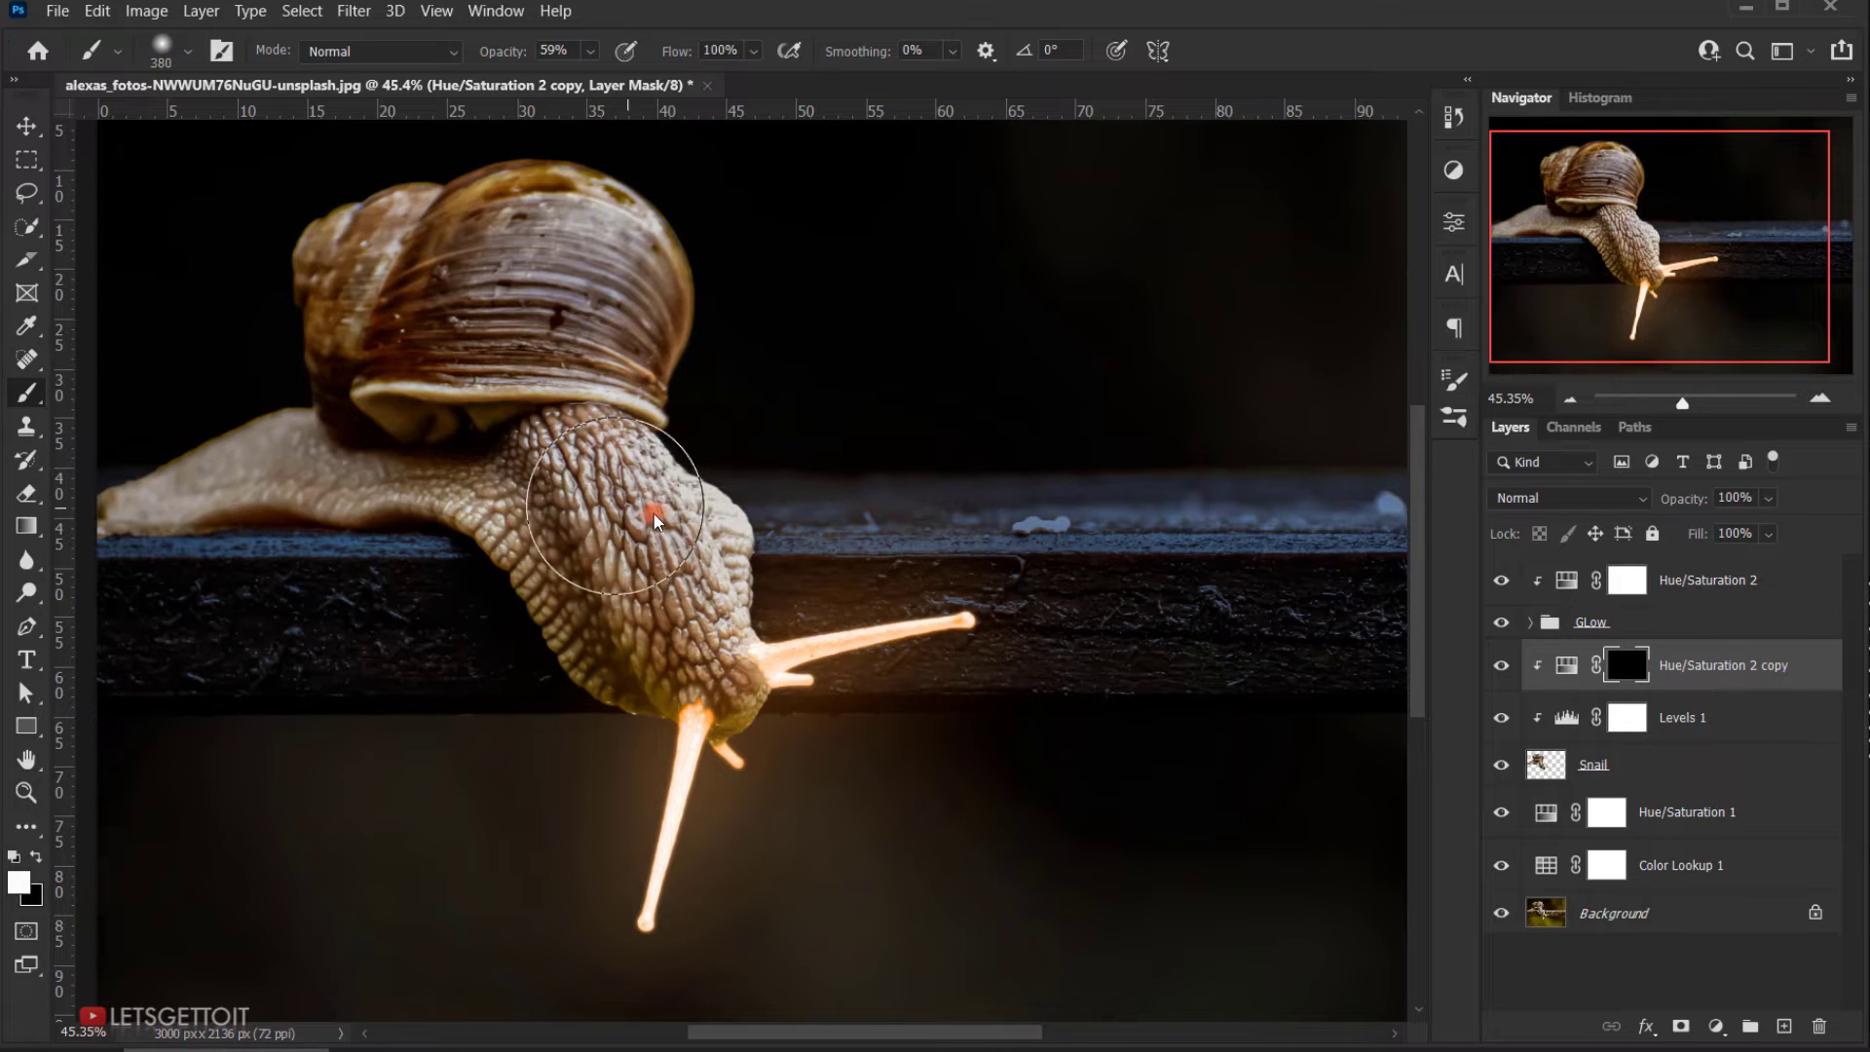
{"action": "left_click_drag", "start_coordinate": [721, 708], "coordinate": [682, 637]}
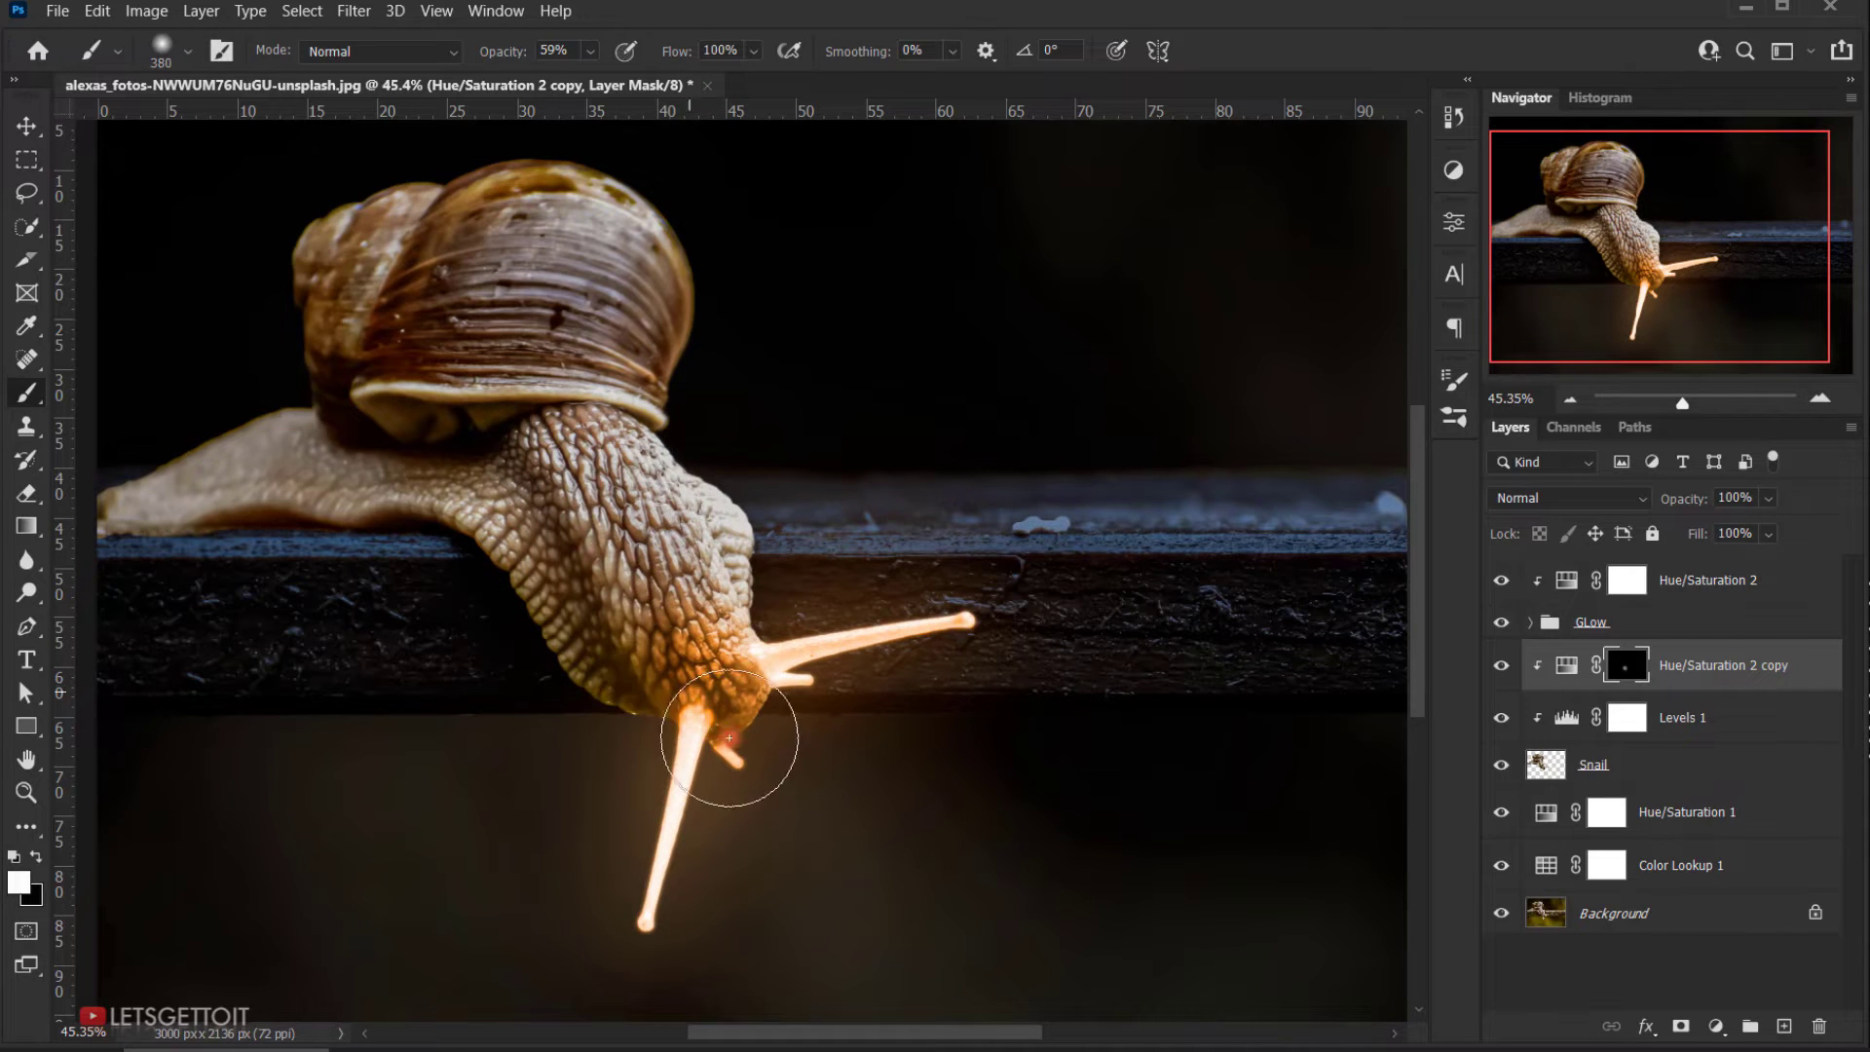
{"action": "right_click", "coordinate": [730, 692], "text": "alt"}
{"action": "left_click", "coordinate": [738, 700]}
{"action": "right_click", "coordinate": [735, 706], "text": "alt"}
{"action": "mouse_move", "coordinate": [735, 708]}
{"action": "left_mouse_down"}
{"action": "mouse_move", "coordinate": [640, 477]}
{"action": "mouse_move", "coordinate": [646, 531]}
{"action": "mouse_move", "coordinate": [615, 462]}
{"action": "mouse_move", "coordinate": [630, 573]}
{"action": "mouse_move", "coordinate": [698, 652]}
{"action": "mouse_move", "coordinate": [628, 487]}
{"action": "left_mouse_up"}
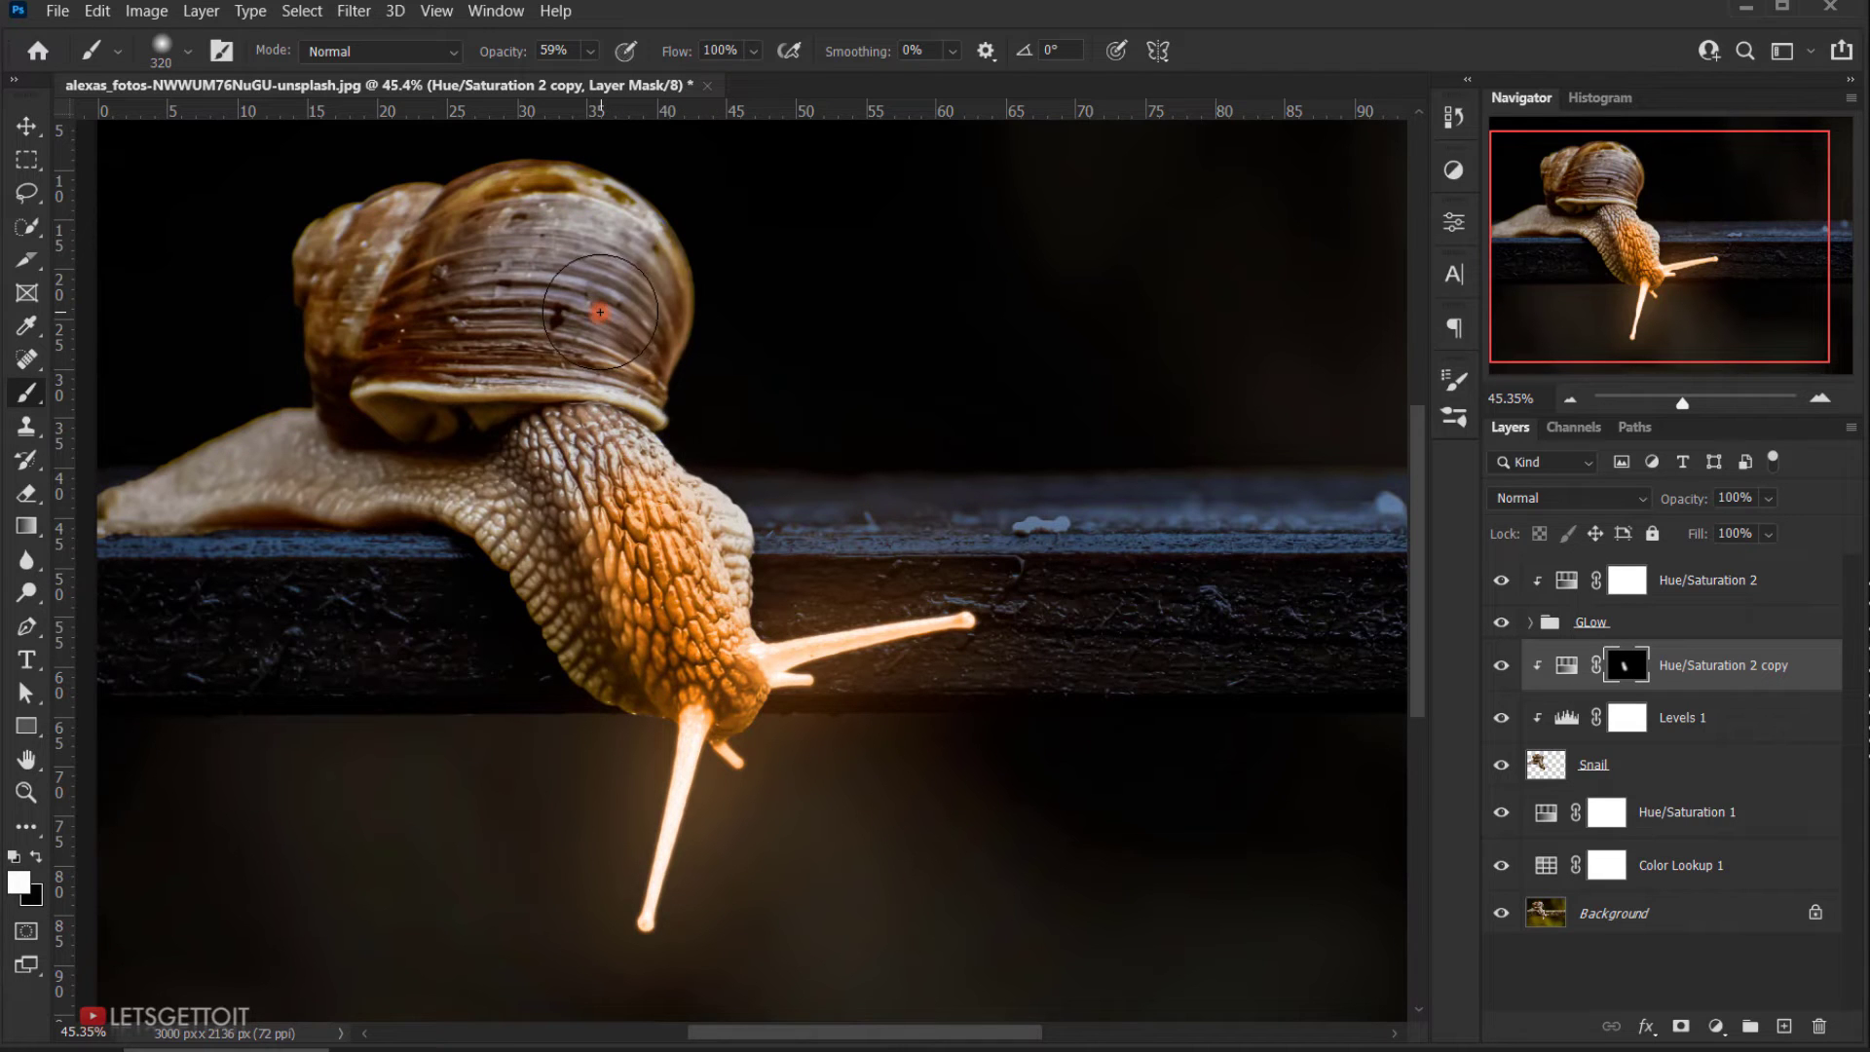
Step: Paint orange light across the snail's shell and neck in the Hue/Saturation 2 copy mask, enlarging the brush to 329 and 502 px
{"action": "scroll", "coordinate": [673, 599], "scroll_direction": "down", "scroll_amount": 1}
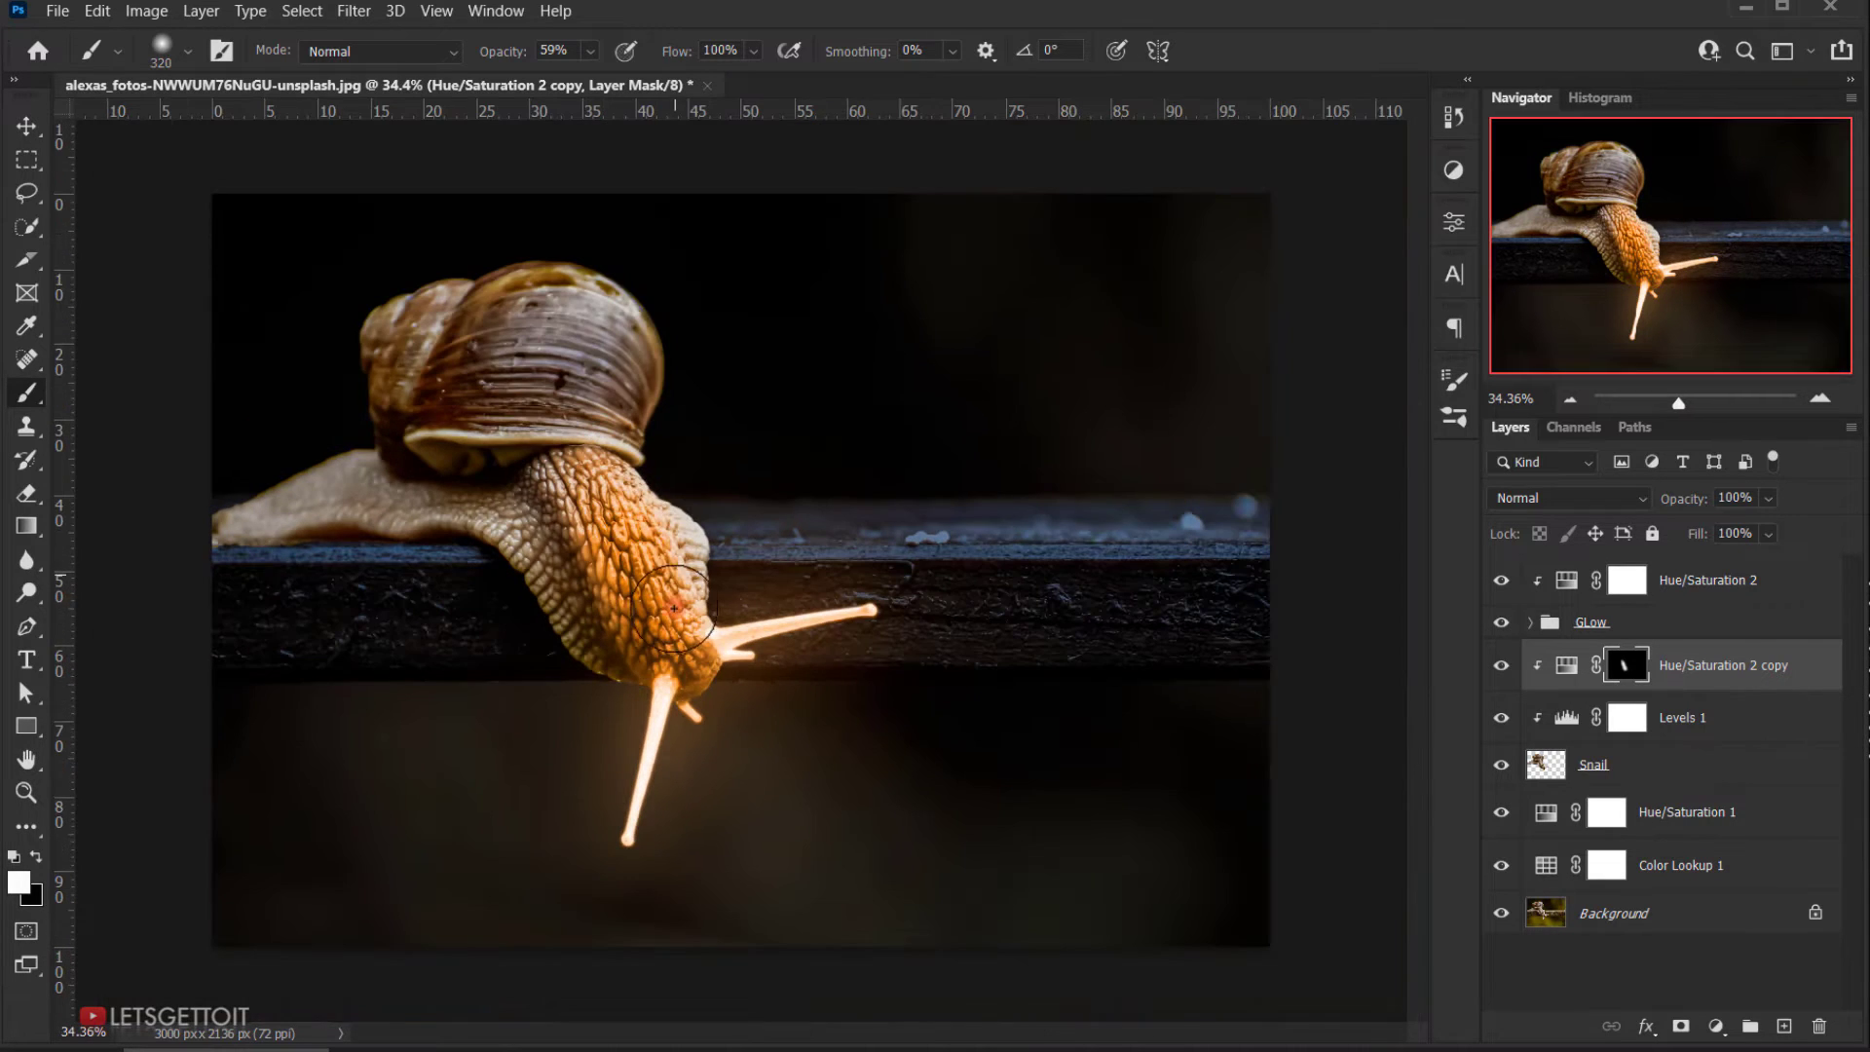
{"action": "mouse_move", "coordinate": [693, 692]}
{"action": "left_mouse_down"}
{"action": "mouse_move", "coordinate": [743, 724]}
{"action": "mouse_move", "coordinate": [678, 648]}
{"action": "mouse_move", "coordinate": [591, 436]}
{"action": "mouse_move", "coordinate": [636, 300]}
{"action": "mouse_move", "coordinate": [631, 386]}
{"action": "mouse_move", "coordinate": [616, 291]}
{"action": "mouse_move", "coordinate": [565, 320]}
{"action": "mouse_move", "coordinate": [600, 331]}
{"action": "mouse_move", "coordinate": [613, 268]}
{"action": "mouse_move", "coordinate": [596, 386]}
{"action": "mouse_move", "coordinate": [650, 522]}
{"action": "mouse_move", "coordinate": [615, 623]}
{"action": "mouse_move", "coordinate": [623, 664]}
{"action": "mouse_move", "coordinate": [559, 621]}
{"action": "mouse_move", "coordinate": [680, 710]}
{"action": "mouse_move", "coordinate": [604, 615]}
{"action": "mouse_move", "coordinate": [724, 537]}
{"action": "mouse_move", "coordinate": [729, 560]}
{"action": "mouse_move", "coordinate": [694, 523]}
{"action": "mouse_move", "coordinate": [767, 682]}
{"action": "mouse_move", "coordinate": [696, 679]}
{"action": "mouse_move", "coordinate": [742, 693]}
{"action": "left_mouse_up"}
{"action": "scroll", "coordinate": [688, 567], "scroll_direction": "up", "scroll_amount": 2}
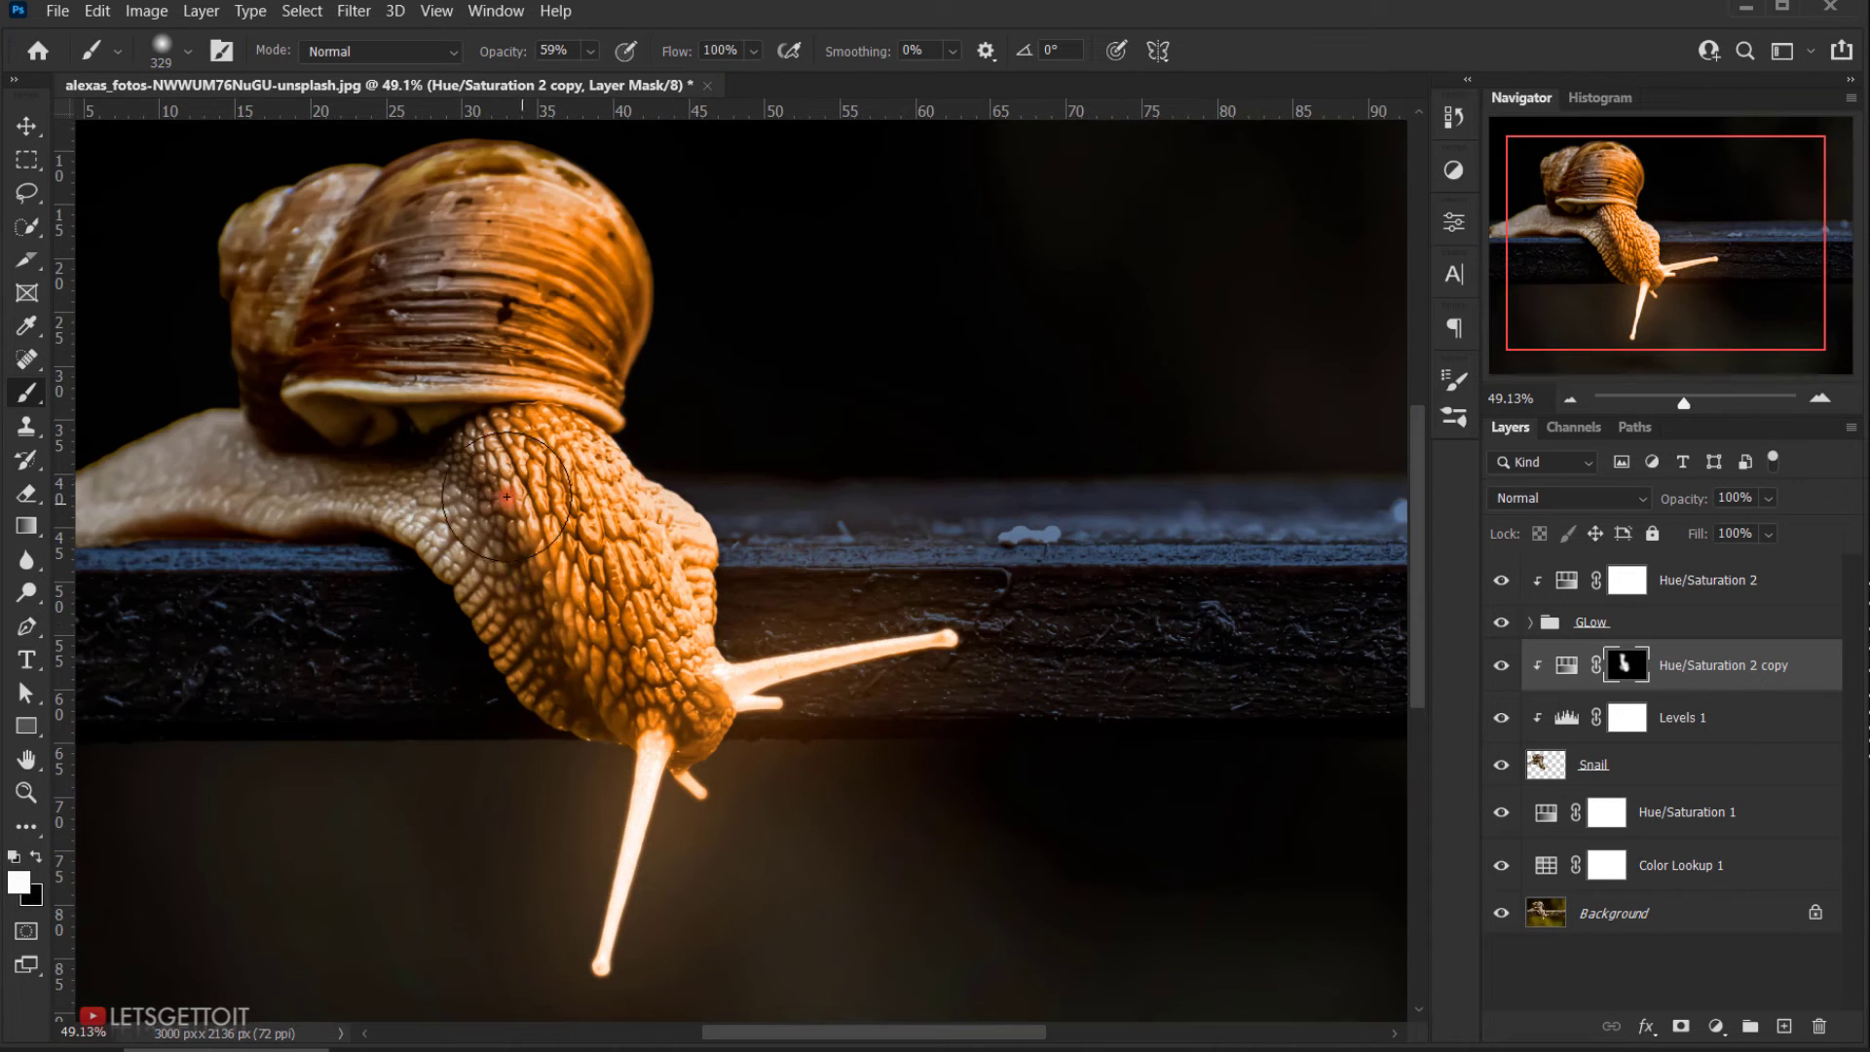
{"action": "key", "text": "bracketright"}
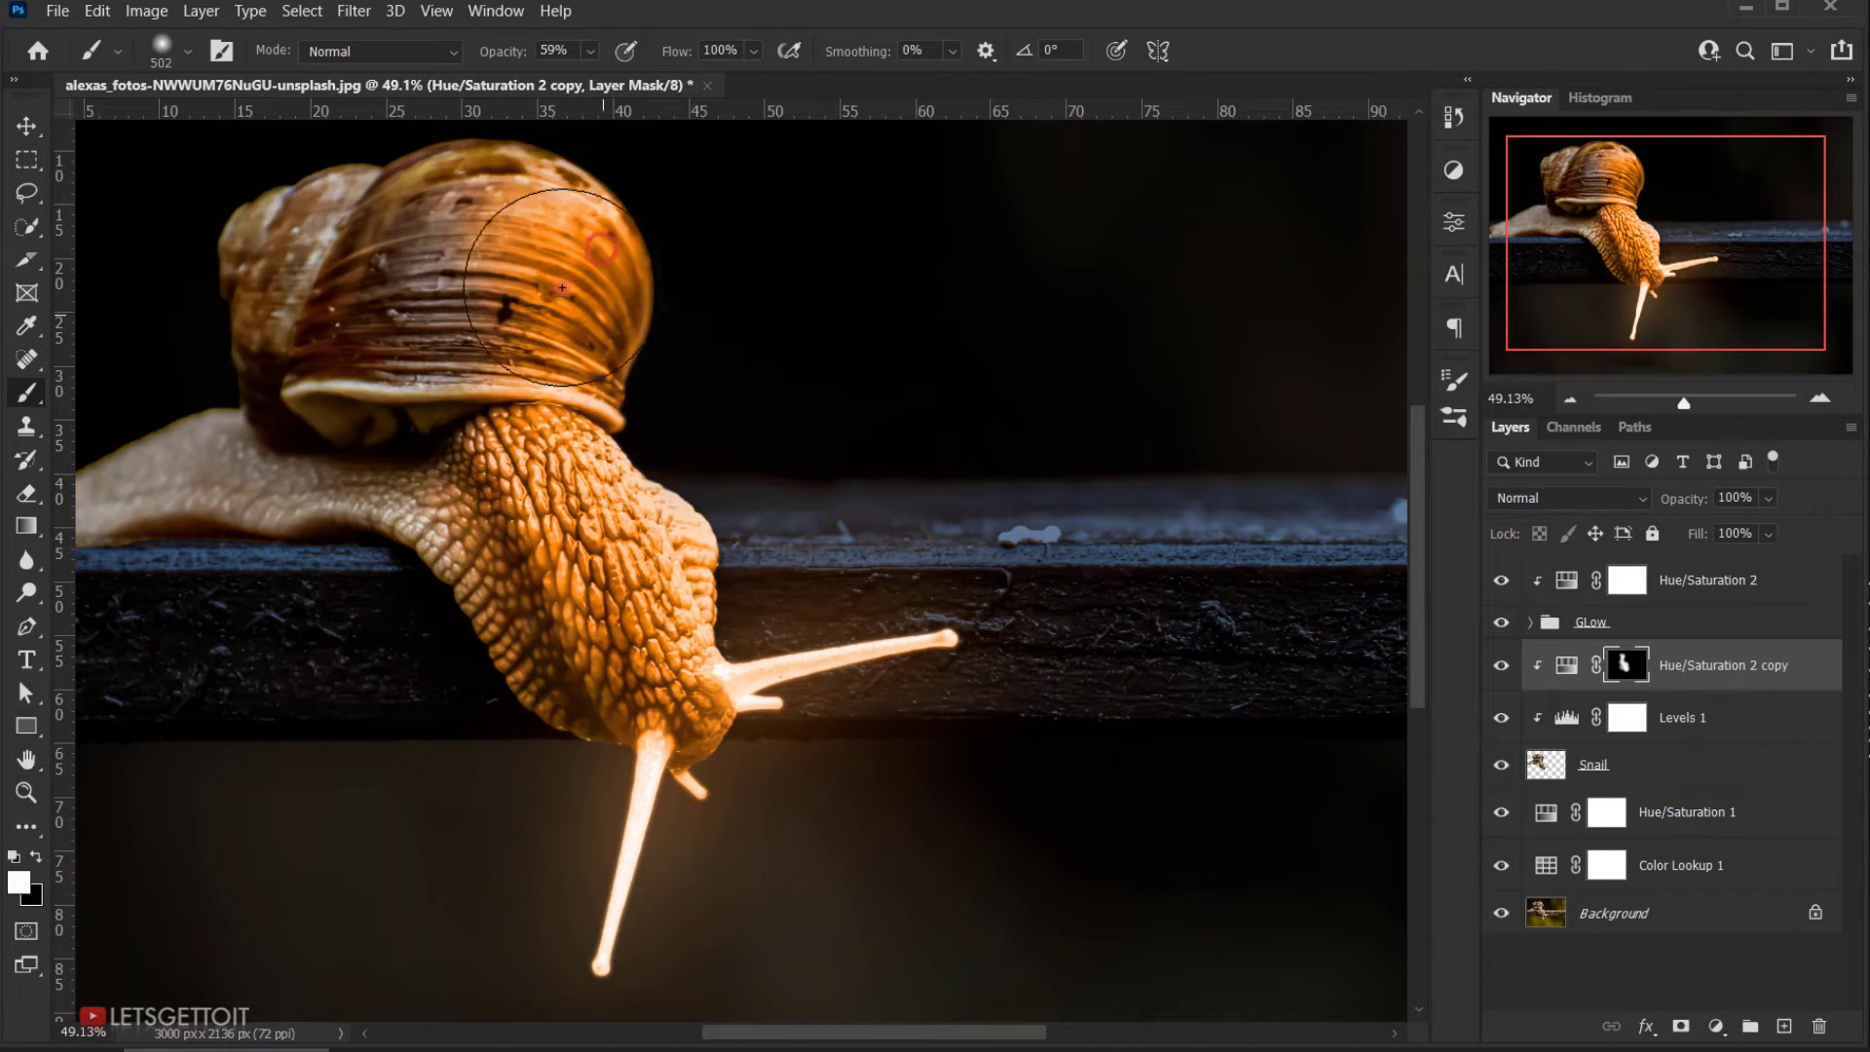
{"action": "left_click_drag", "start_coordinate": [554, 267], "coordinate": [546, 321]}
{"action": "scroll", "coordinate": [697, 575], "scroll_direction": "down", "scroll_amount": 4}
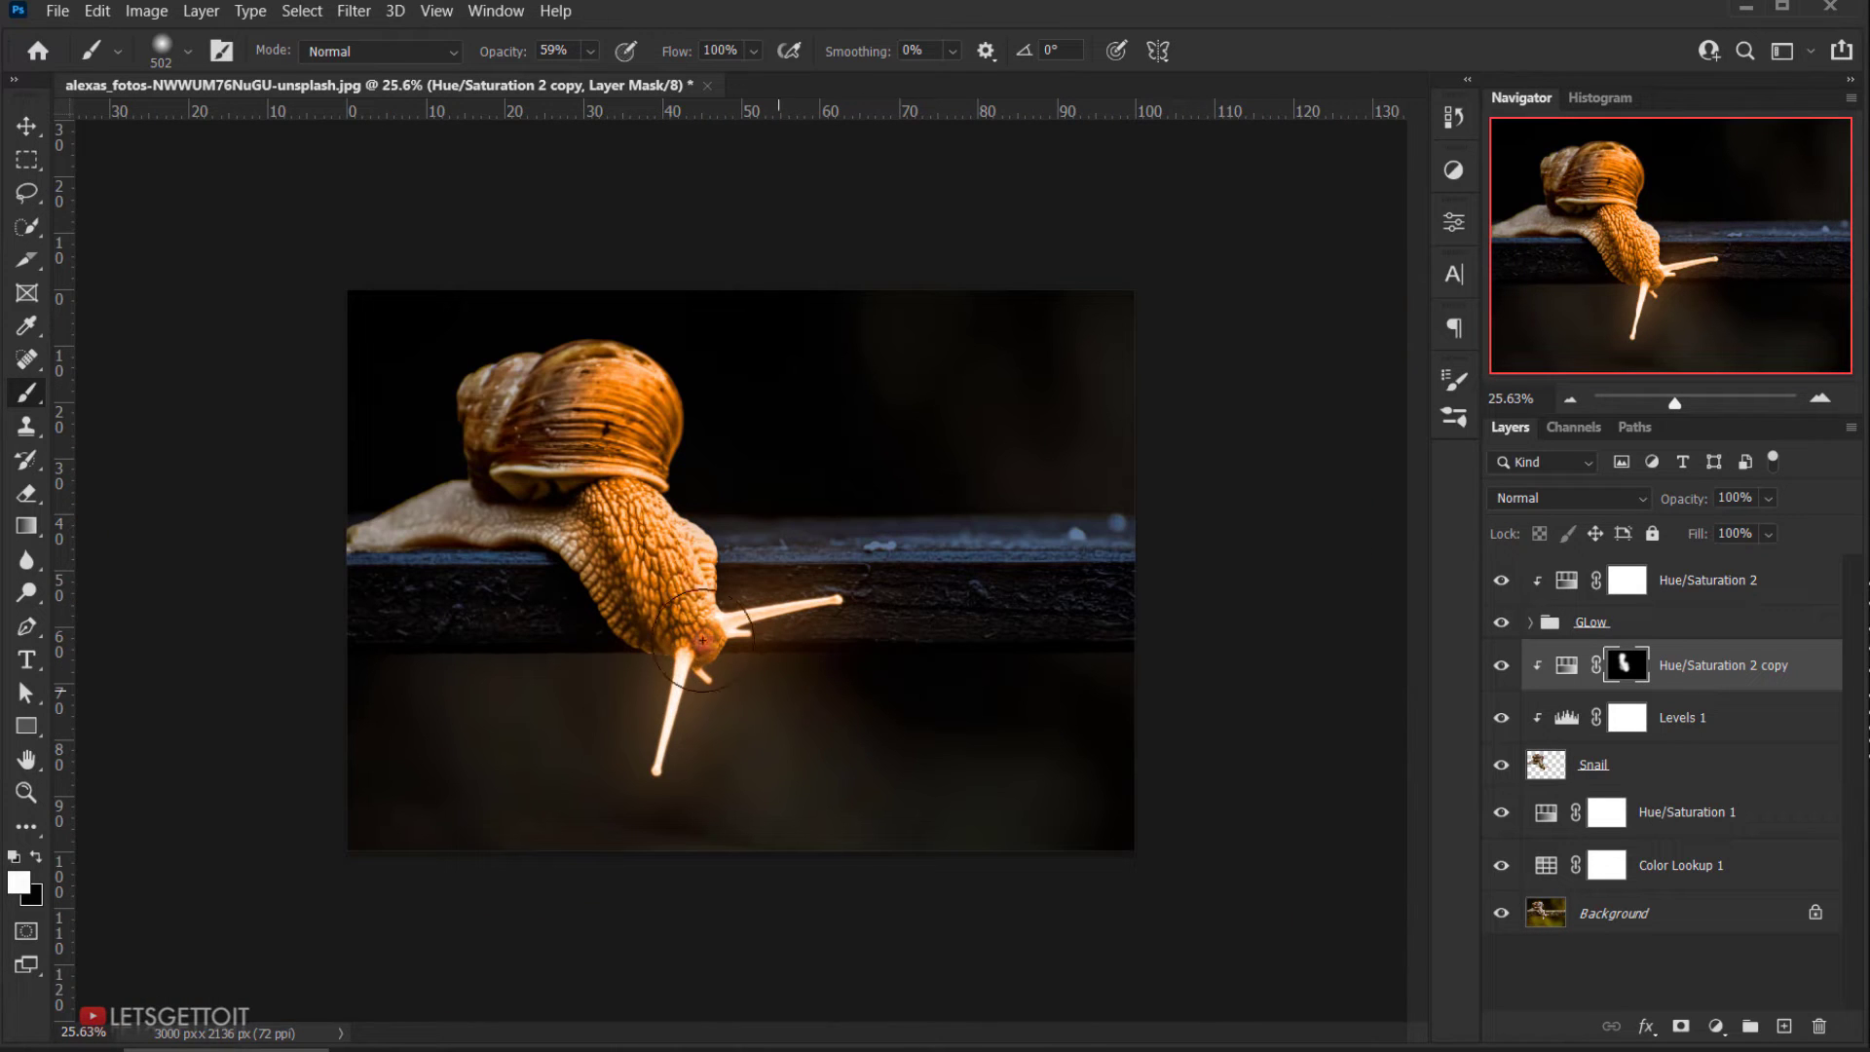
Step: Refine the orange light on the snail's head and shell in the mask, reducing the brush to 466 and 367 px
{"action": "scroll", "coordinate": [725, 658], "scroll_direction": "up", "scroll_amount": 4}
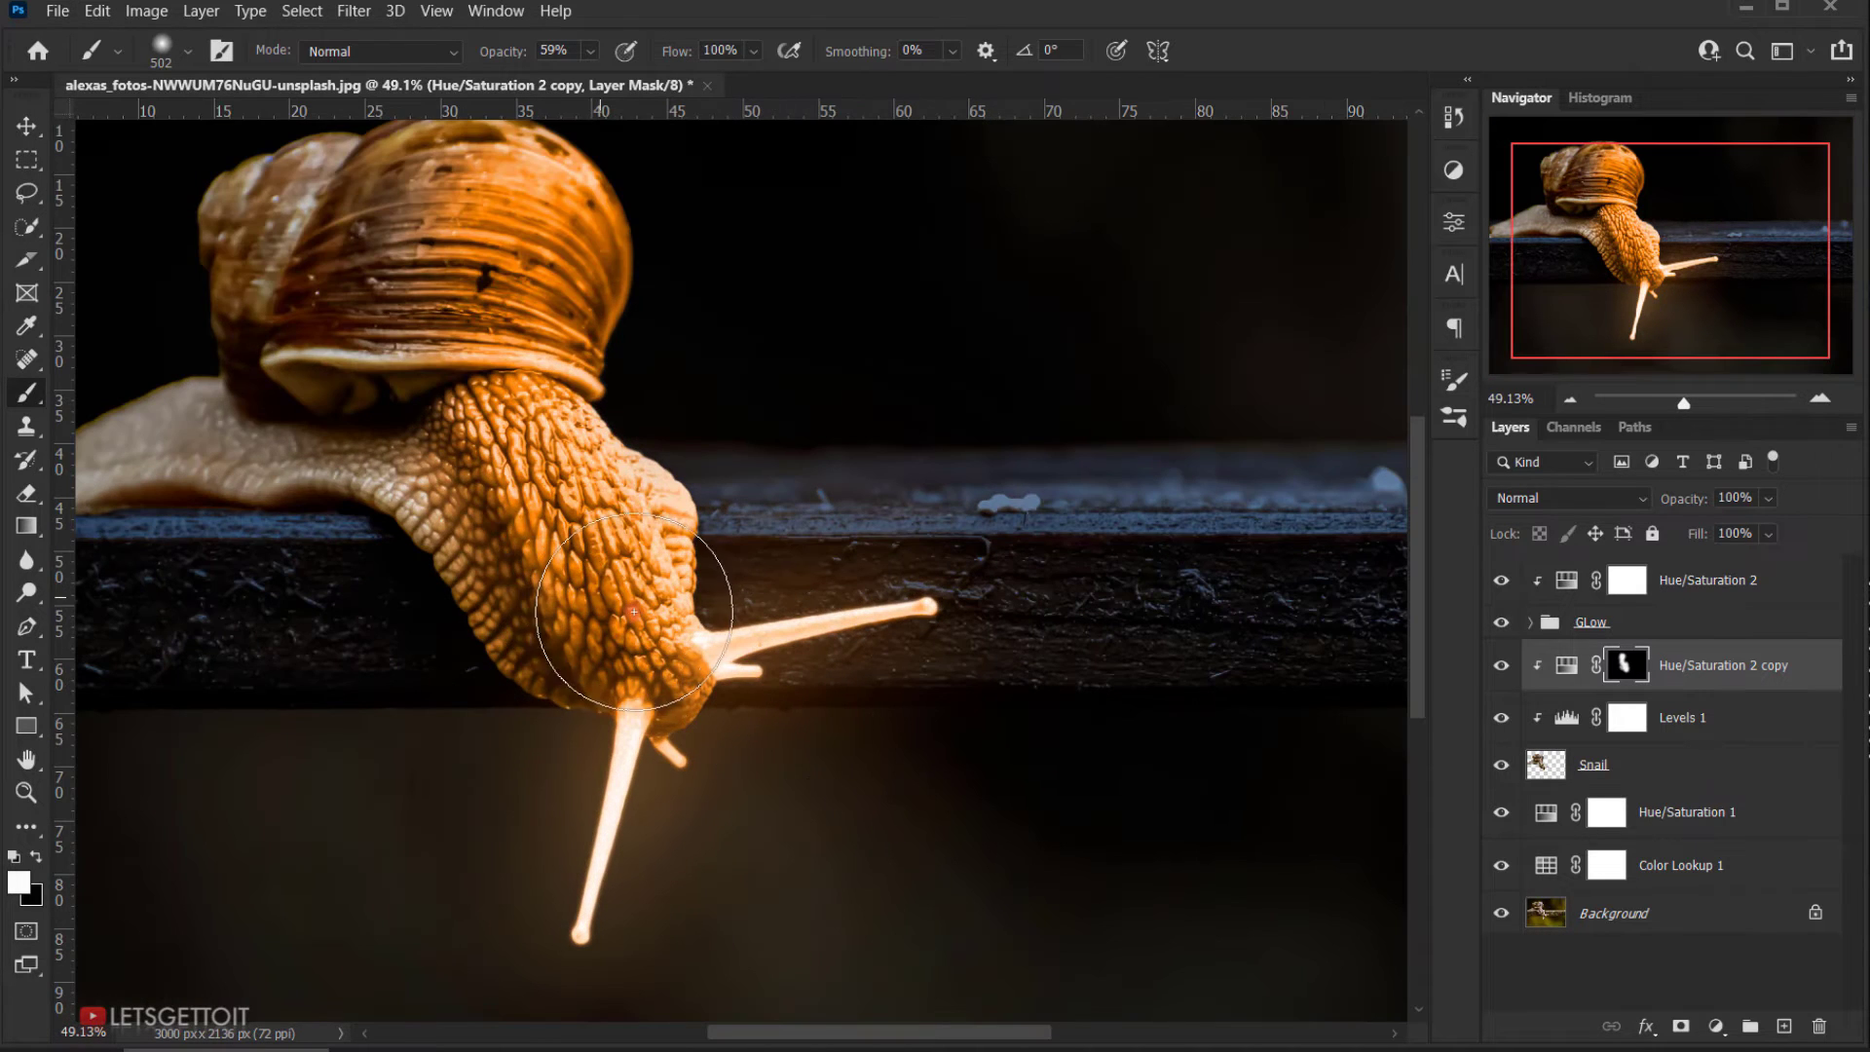
{"action": "right_click", "coordinate": [588, 557], "text": "alt"}
{"action": "scroll", "coordinate": [690, 680], "scroll_direction": "down", "scroll_amount": 3}
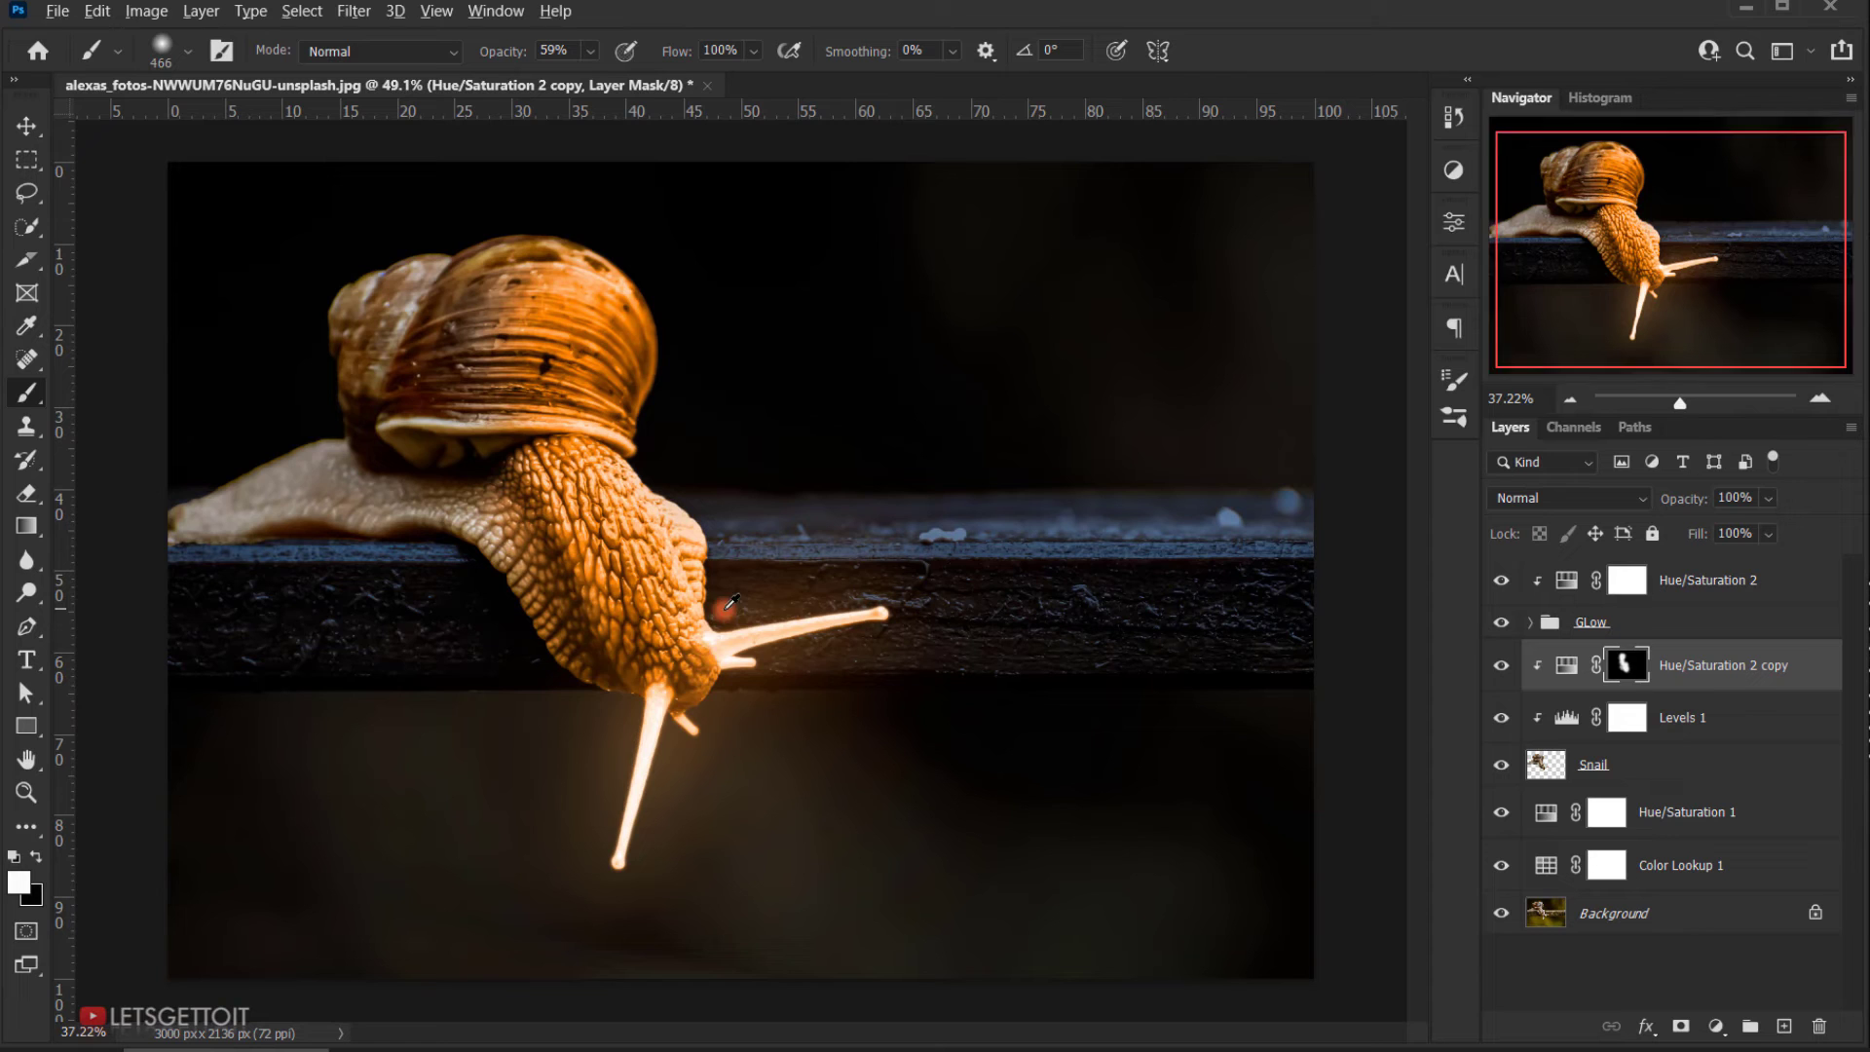
{"action": "right_click", "coordinate": [656, 676], "text": "alt"}
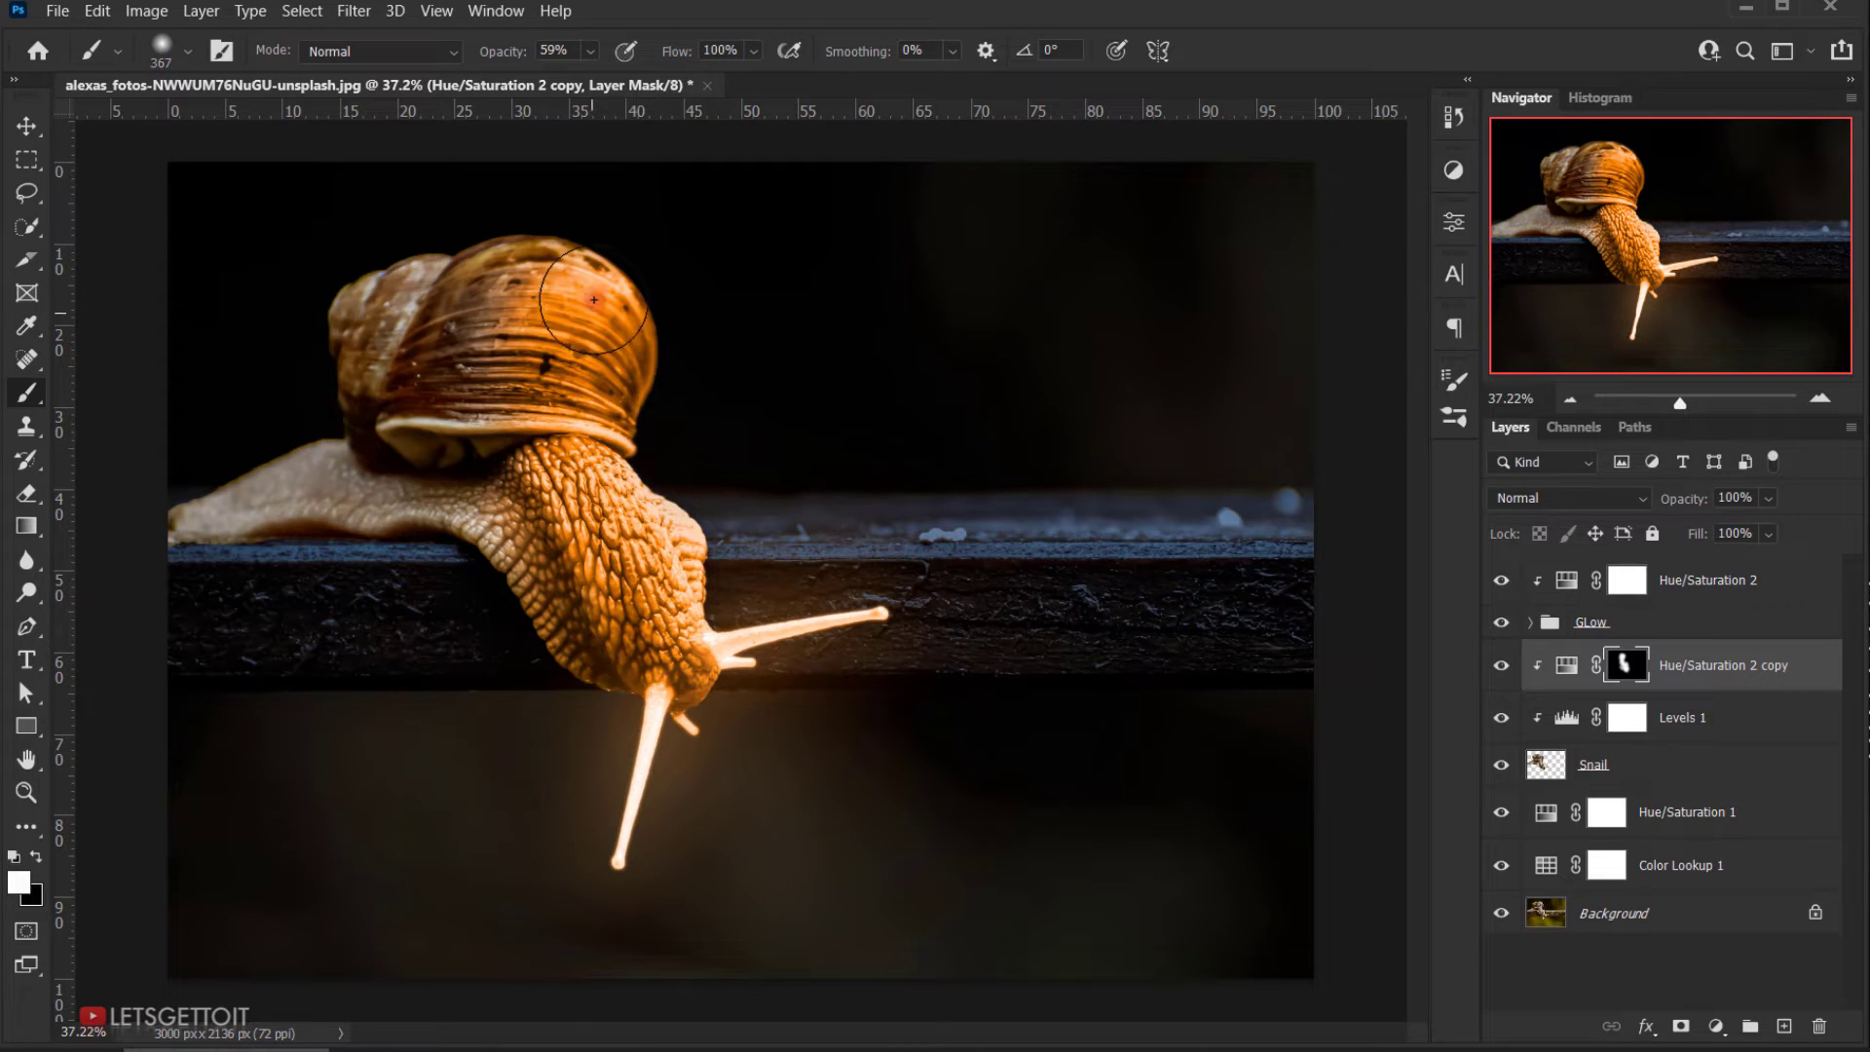
{"action": "scroll", "coordinate": [888, 619], "scroll_direction": "down", "scroll_amount": 3}
{"action": "scroll", "coordinate": [543, 618], "scroll_direction": "up", "scroll_amount": 3}
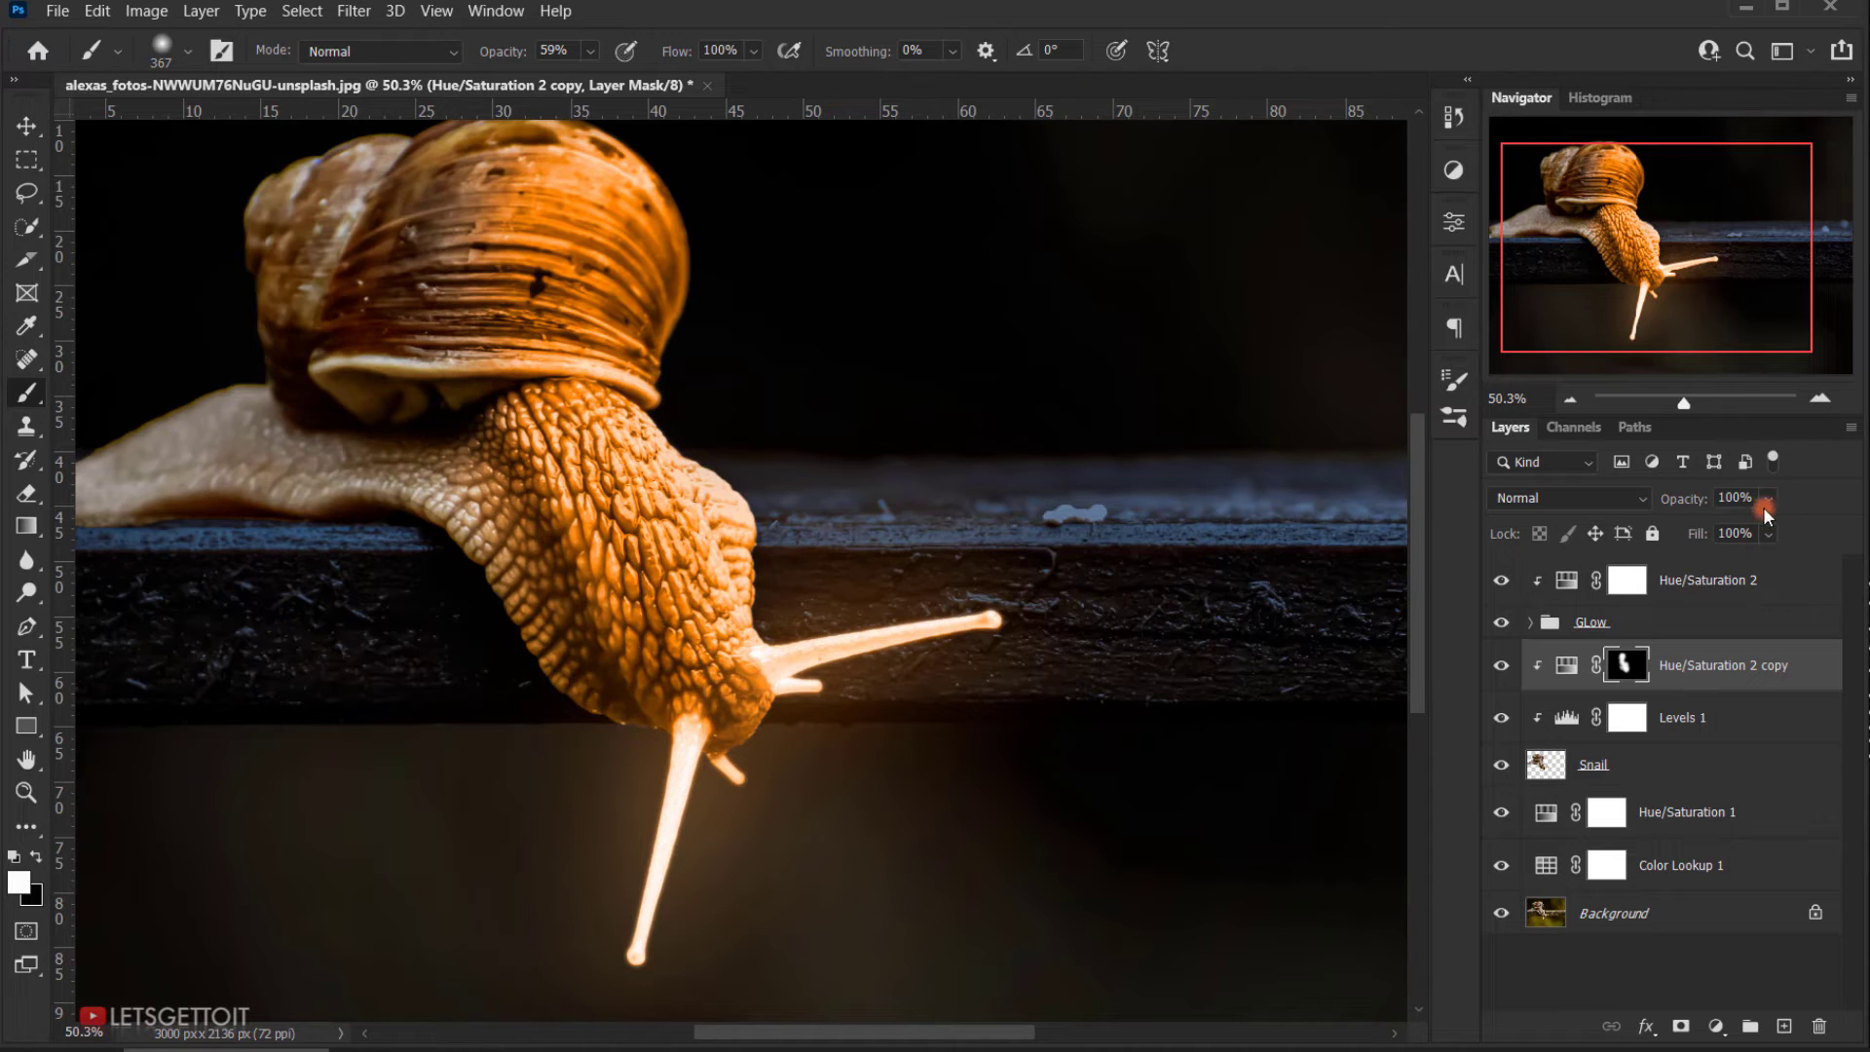
Step: Set the Hue/Saturation 2 copy layer's opacity to 81%
{"action": "left_click_drag", "start_coordinate": [1702, 500], "coordinate": [1698, 502]}
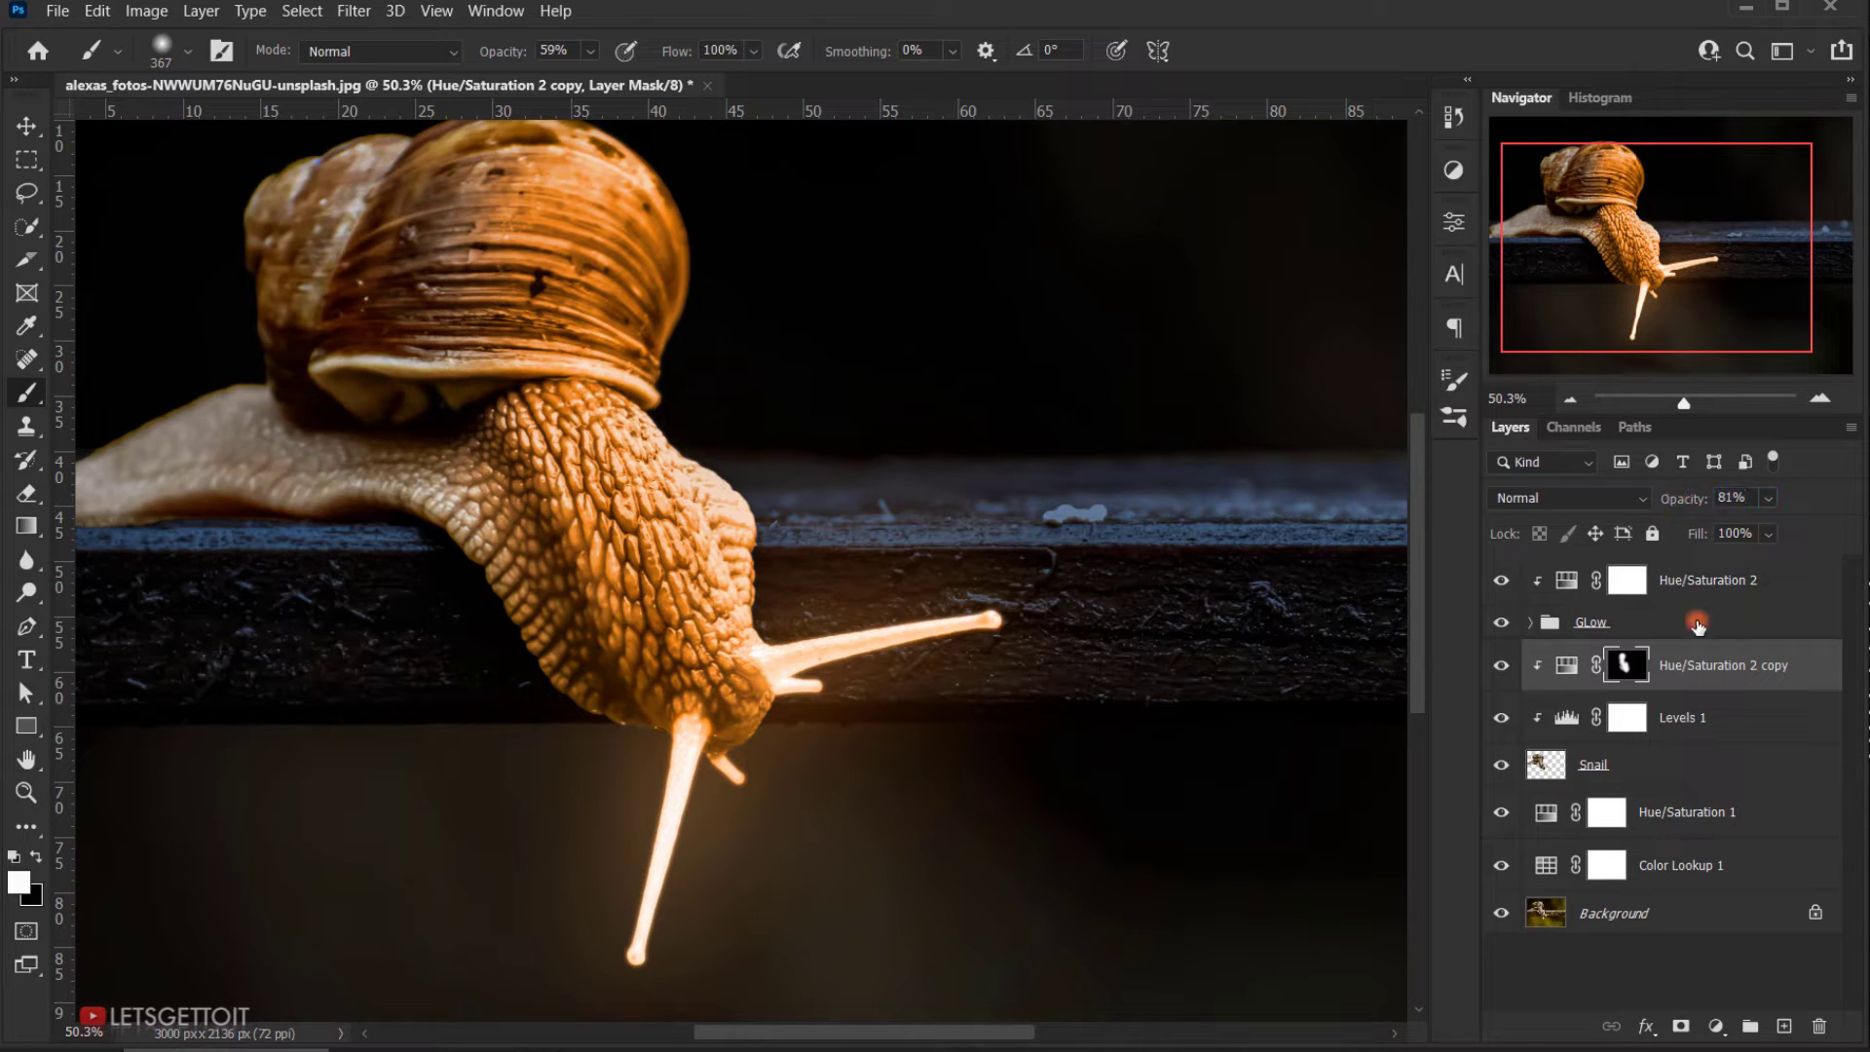
{"action": "left_click", "coordinate": [1567, 664]}
{"action": "scroll", "coordinate": [606, 698], "scroll_direction": "down", "scroll_amount": 2}
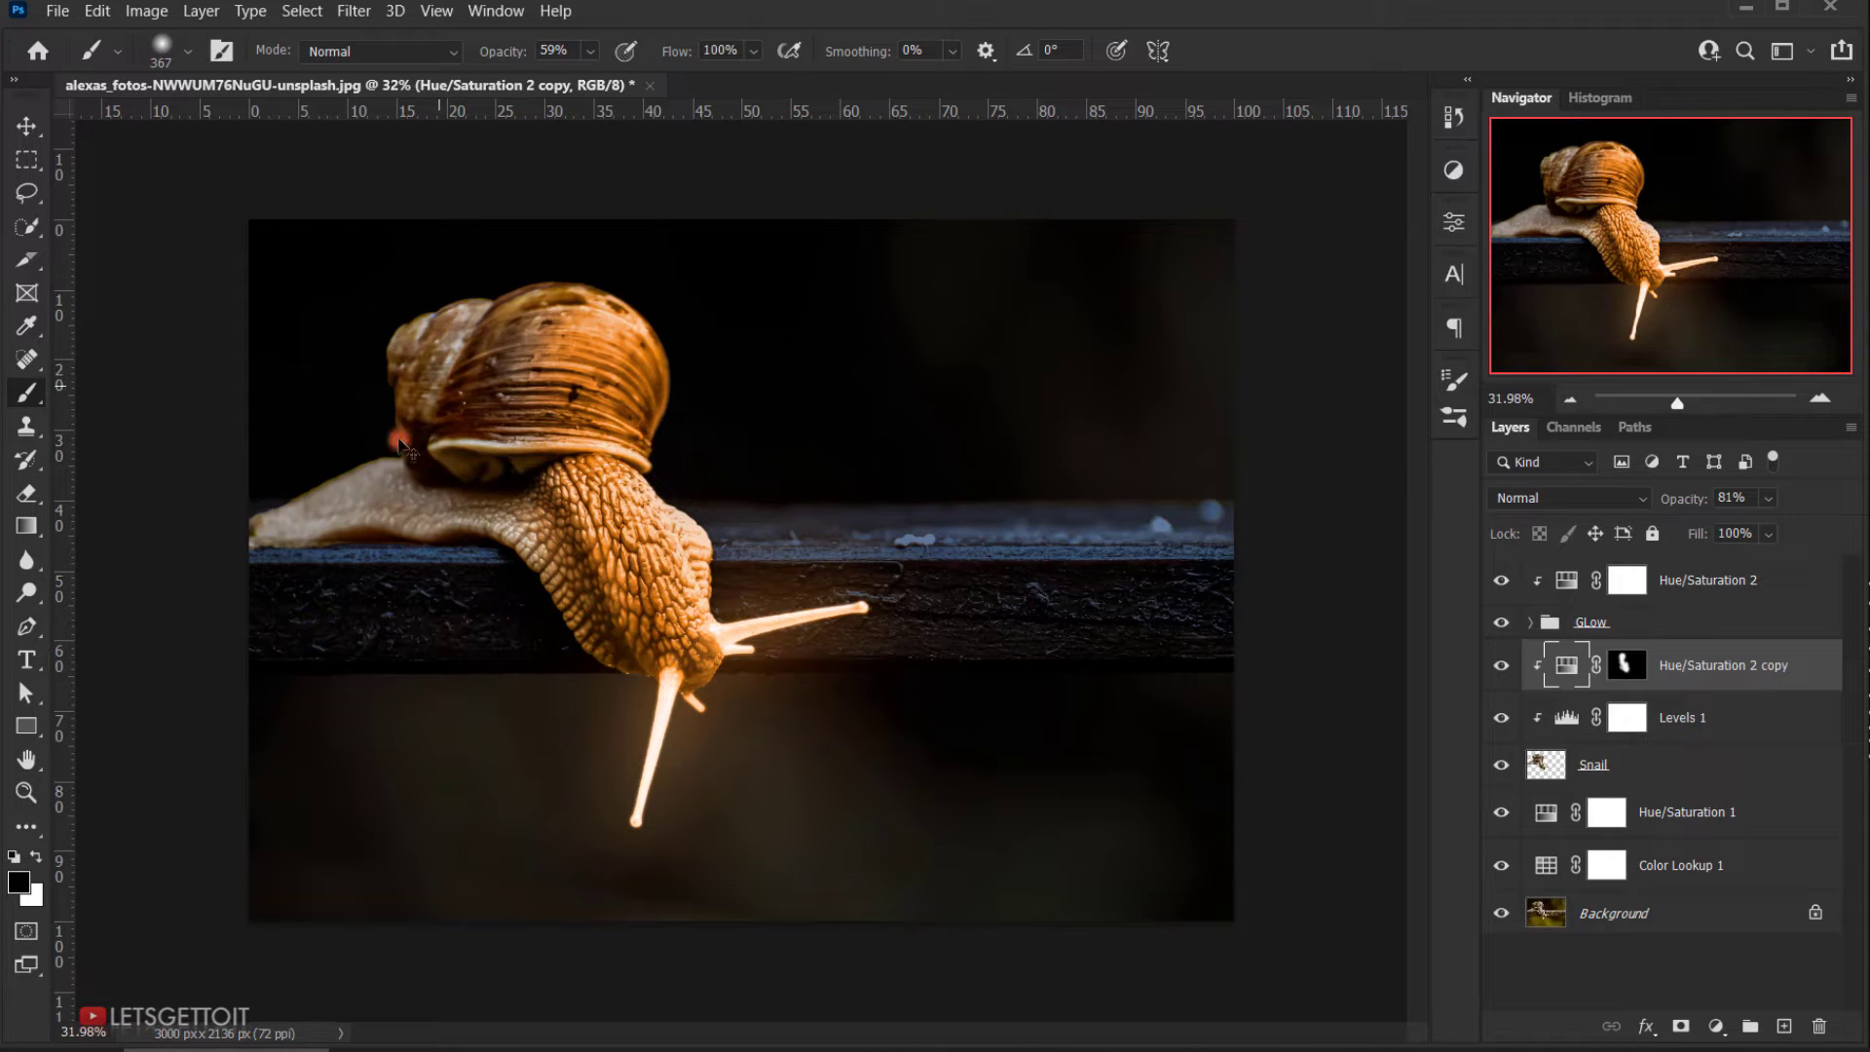
Step: Add a layer mask to the Snail layer and make black the foreground color
{"action": "left_click", "coordinate": [1672, 774]}
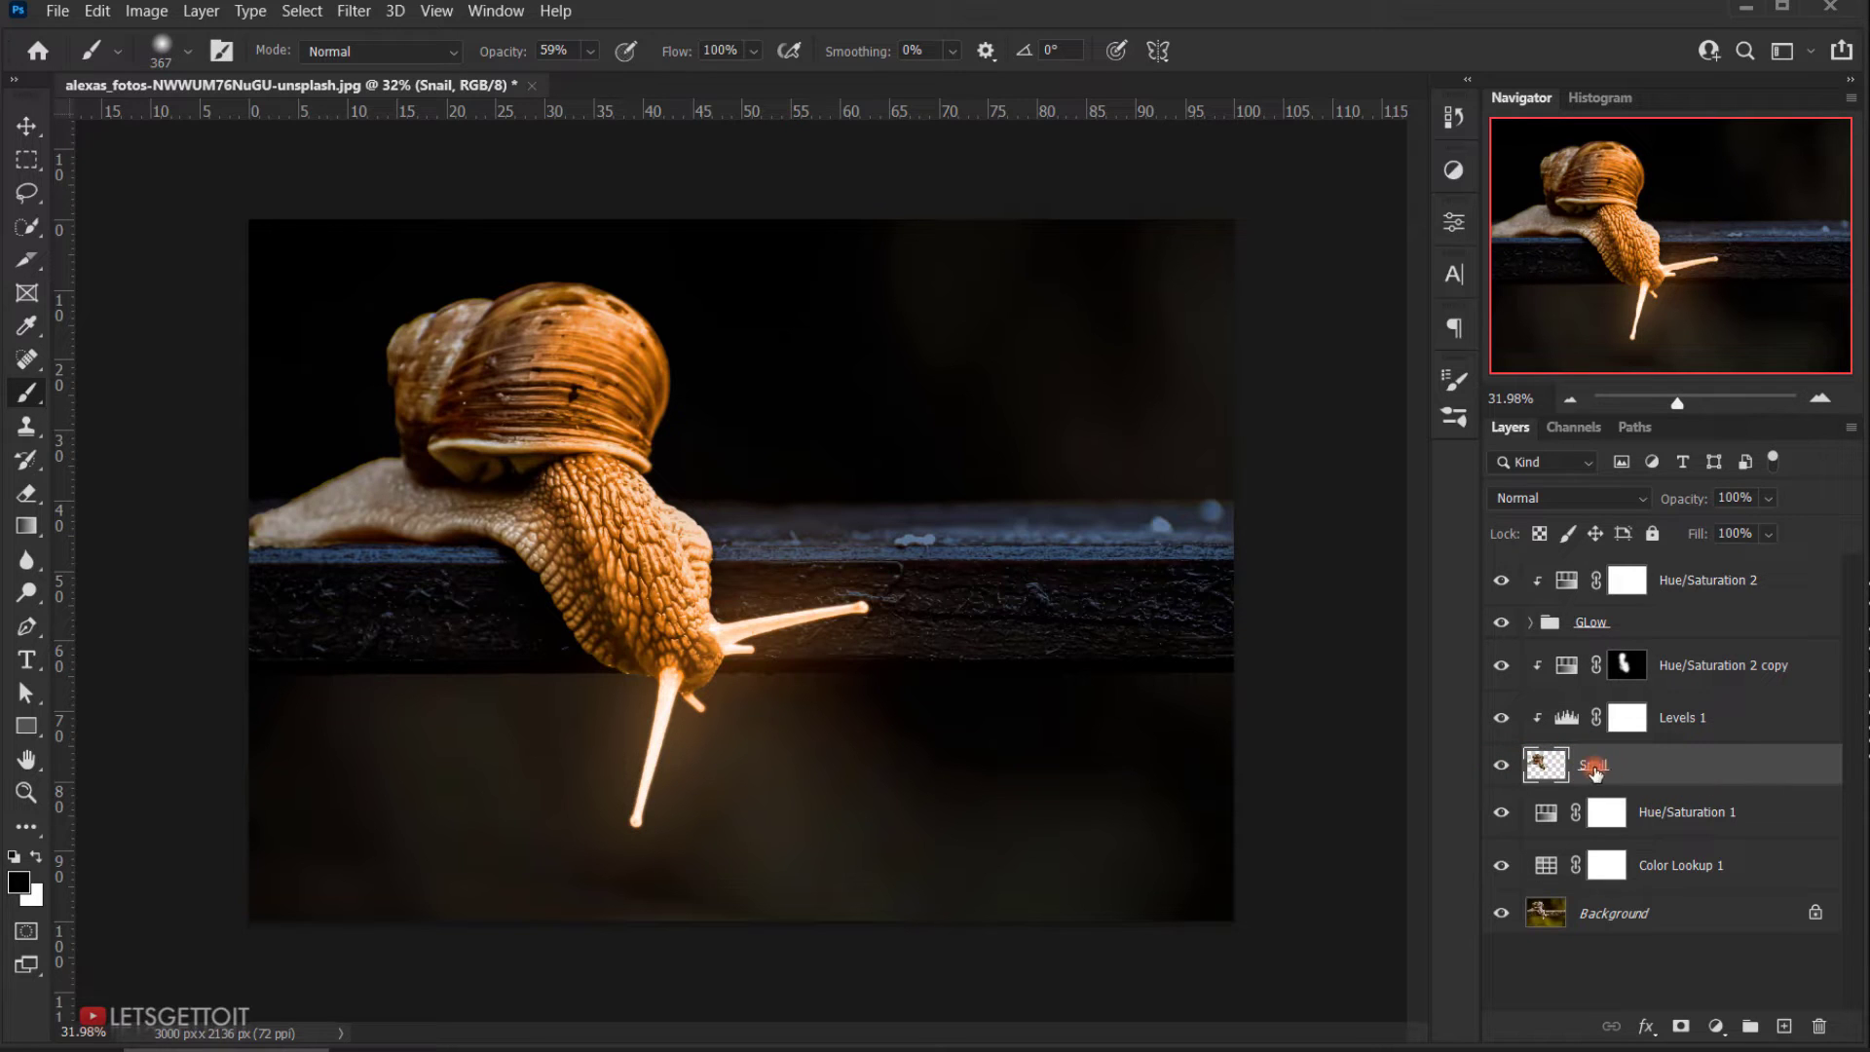
{"action": "left_click", "coordinate": [1677, 1028]}
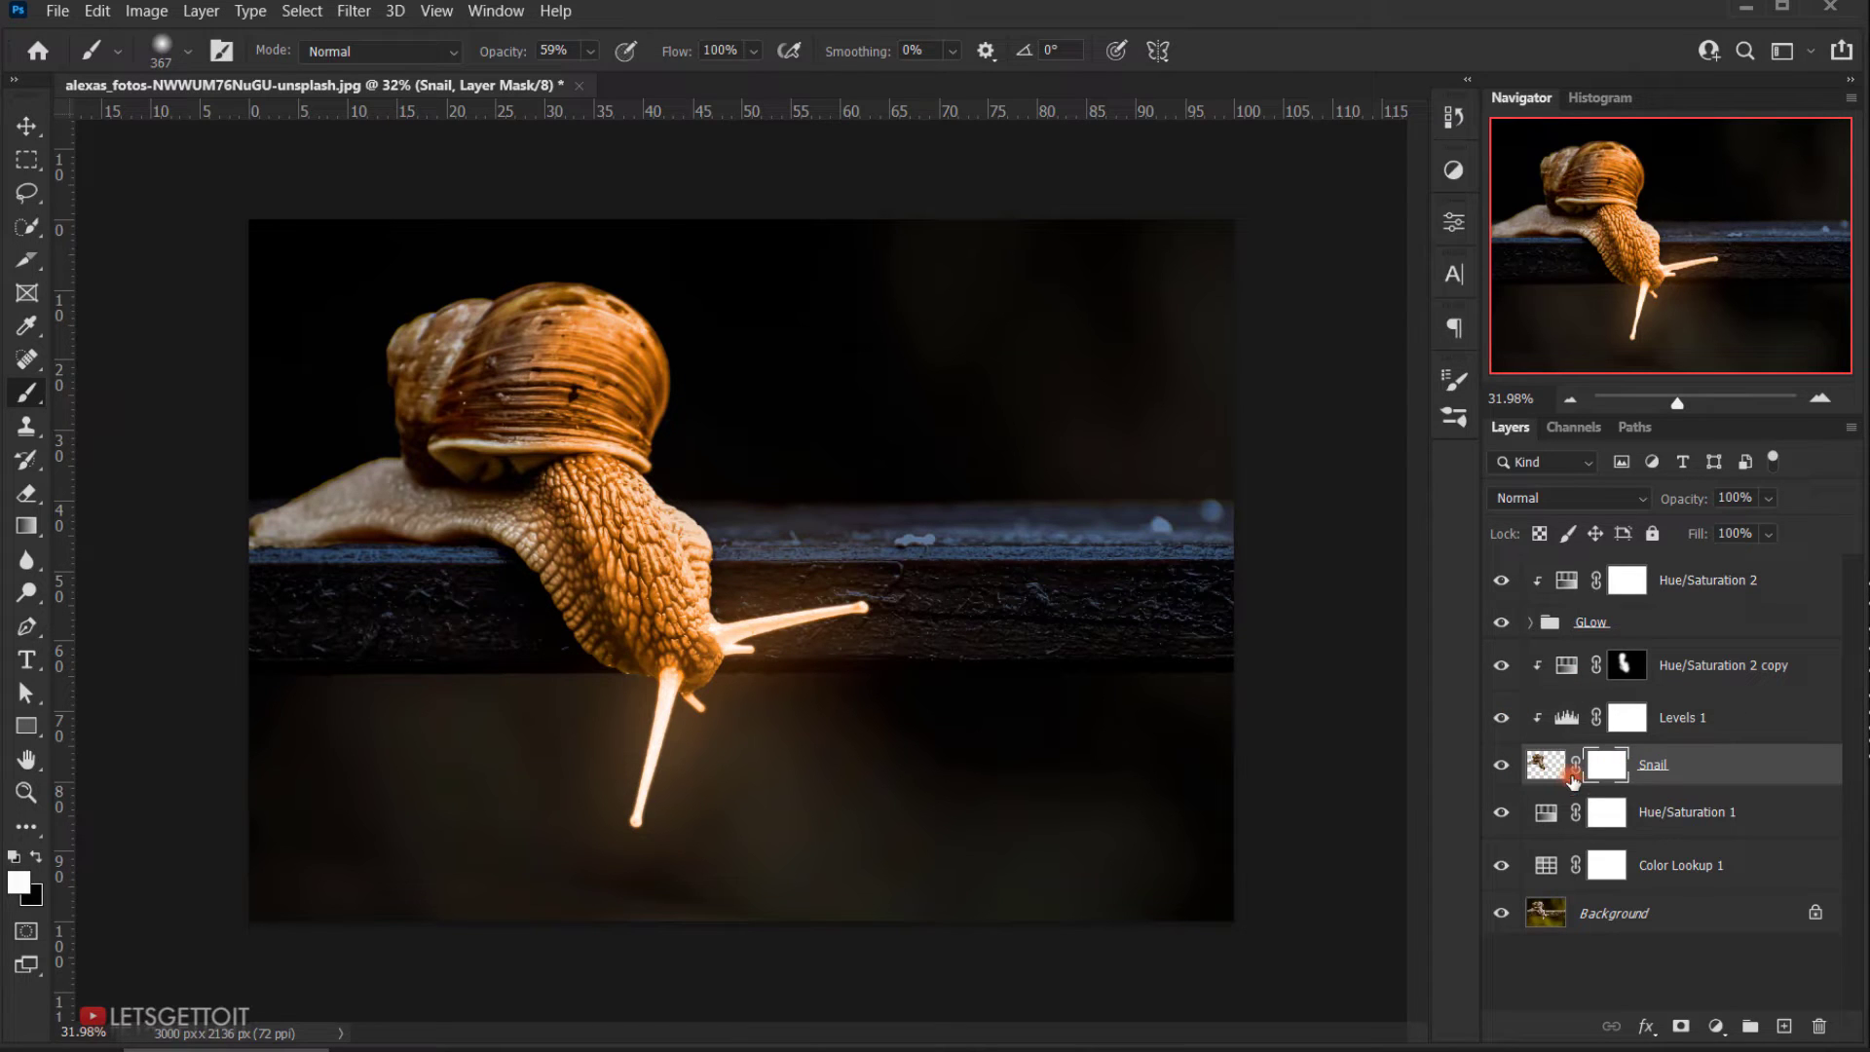
{"action": "left_click", "coordinate": [35, 855]}
Step: Paint black over the rear of the shell and the tail in the Snail mask, using brush sizes of 633 and 826 px
{"action": "left_click_drag", "start_coordinate": [334, 434], "coordinate": [399, 437]}
{"action": "mouse_move", "coordinate": [314, 527]}
{"action": "left_mouse_down"}
{"action": "mouse_move", "coordinate": [360, 522]}
{"action": "mouse_move", "coordinate": [333, 521]}
{"action": "mouse_move", "coordinate": [441, 512]}
{"action": "mouse_move", "coordinate": [314, 504]}
{"action": "mouse_move", "coordinate": [436, 502]}
{"action": "mouse_move", "coordinate": [424, 512]}
{"action": "mouse_move", "coordinate": [466, 544]}
{"action": "mouse_move", "coordinate": [345, 488]}
{"action": "mouse_move", "coordinate": [232, 521]}
{"action": "mouse_move", "coordinate": [395, 379]}
{"action": "mouse_move", "coordinate": [421, 321]}
{"action": "mouse_move", "coordinate": [440, 339]}
{"action": "mouse_move", "coordinate": [417, 341]}
{"action": "mouse_move", "coordinate": [396, 392]}
{"action": "mouse_move", "coordinate": [433, 455]}
{"action": "mouse_move", "coordinate": [437, 322]}
{"action": "mouse_move", "coordinate": [414, 344]}
{"action": "mouse_move", "coordinate": [405, 508]}
{"action": "mouse_move", "coordinate": [286, 520]}
{"action": "mouse_move", "coordinate": [471, 599]}
{"action": "mouse_move", "coordinate": [449, 530]}
{"action": "mouse_move", "coordinate": [428, 547]}
{"action": "mouse_move", "coordinate": [263, 537]}
{"action": "mouse_move", "coordinate": [367, 332]}
{"action": "mouse_move", "coordinate": [426, 294]}
{"action": "mouse_move", "coordinate": [414, 423]}
{"action": "mouse_move", "coordinate": [484, 253]}
{"action": "mouse_move", "coordinate": [423, 471]}
{"action": "mouse_move", "coordinate": [449, 413]}
{"action": "mouse_move", "coordinate": [400, 452]}
{"action": "mouse_move", "coordinate": [434, 463]}
{"action": "mouse_move", "coordinate": [321, 584]}
{"action": "left_mouse_up"}
{"action": "key", "text": "ctrl+minus"}
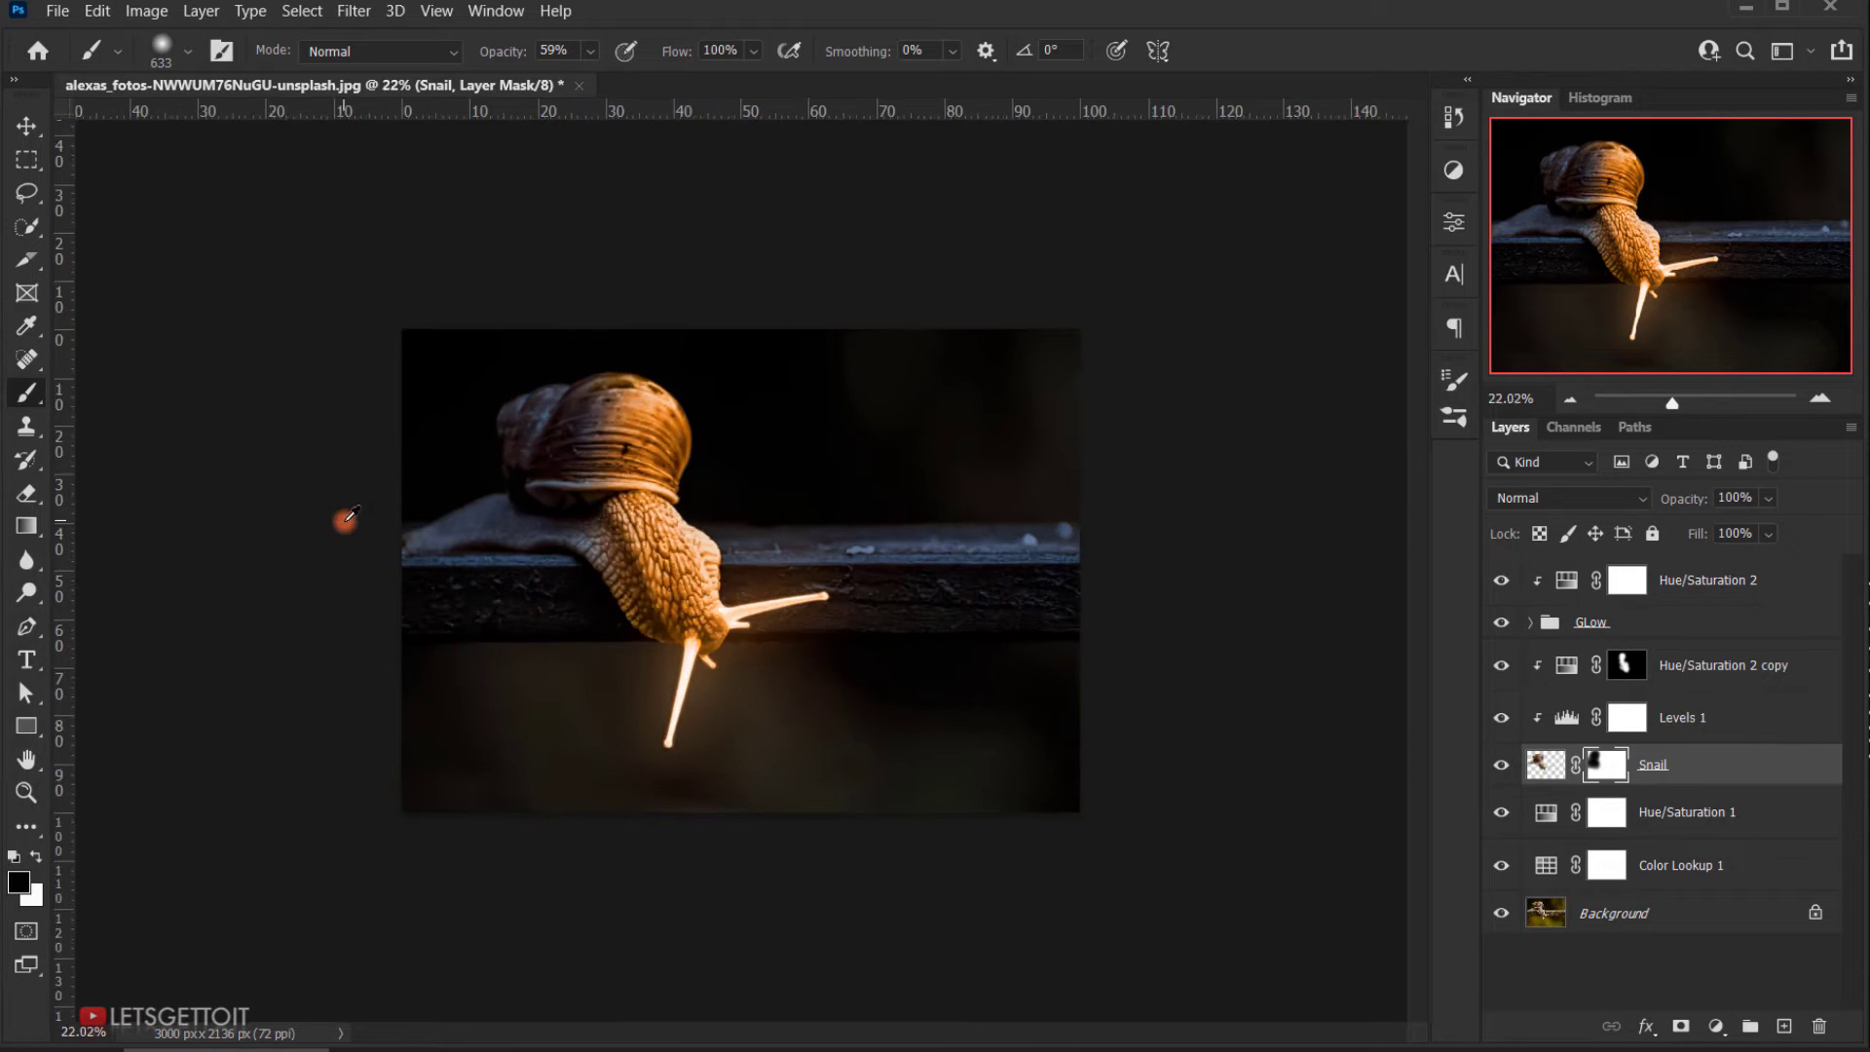
{"action": "key", "text": "ctrl+minus"}
{"action": "right_click", "coordinate": [531, 526], "text": "alt"}
{"action": "scroll", "coordinate": [459, 593], "scroll_direction": "up", "scroll_amount": 8}
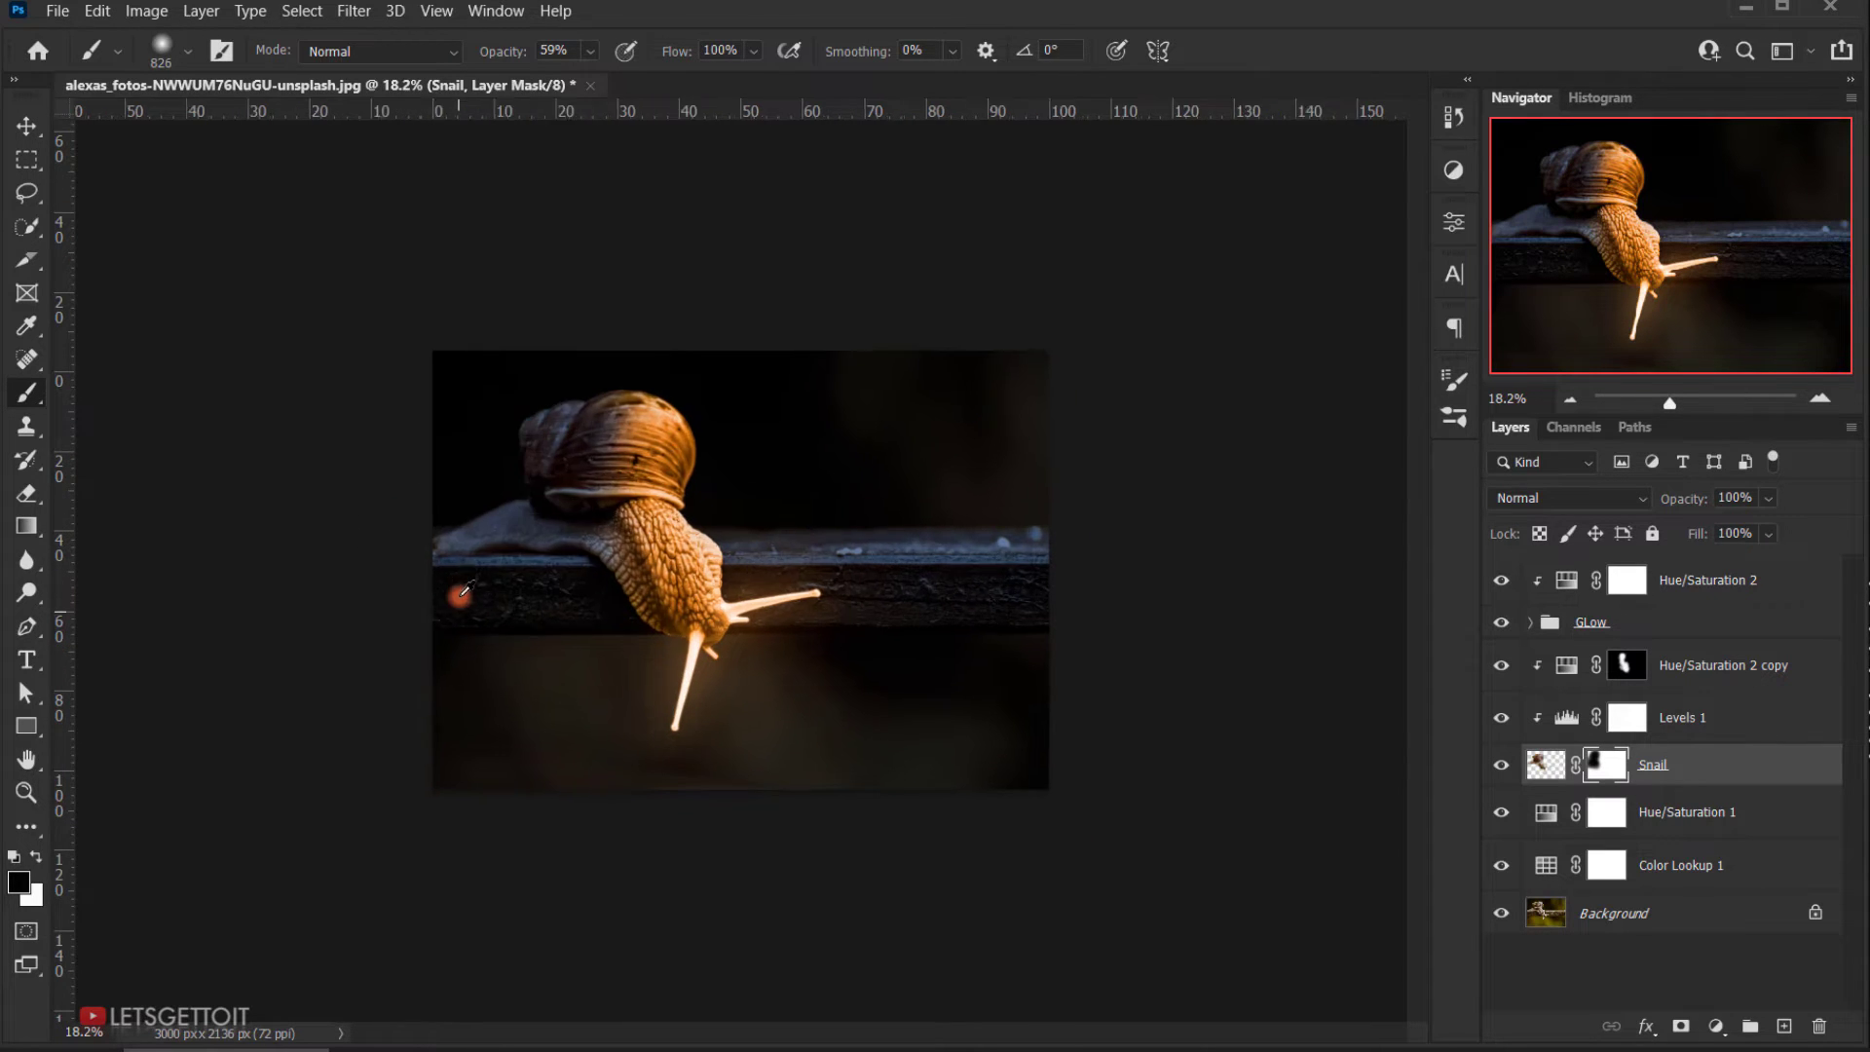
{"action": "left_click", "coordinate": [423, 556]}
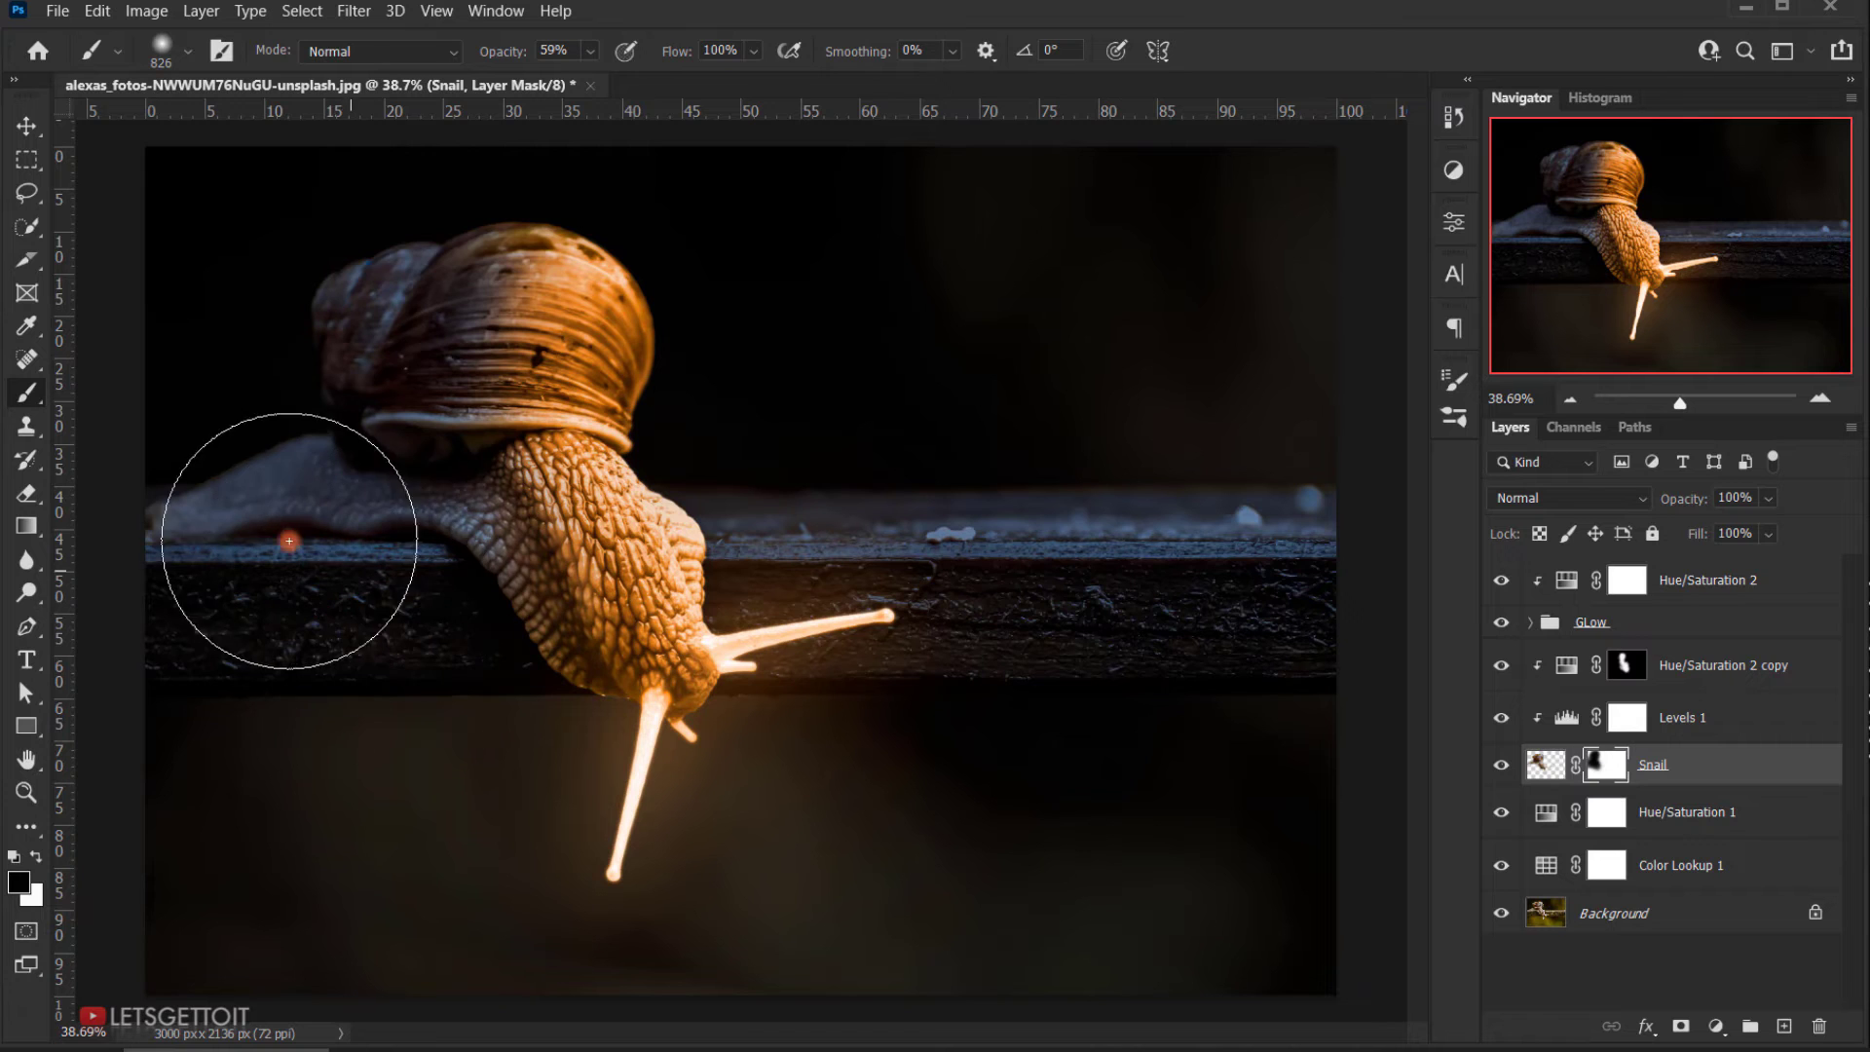
{"action": "left_click", "coordinate": [188, 550]}
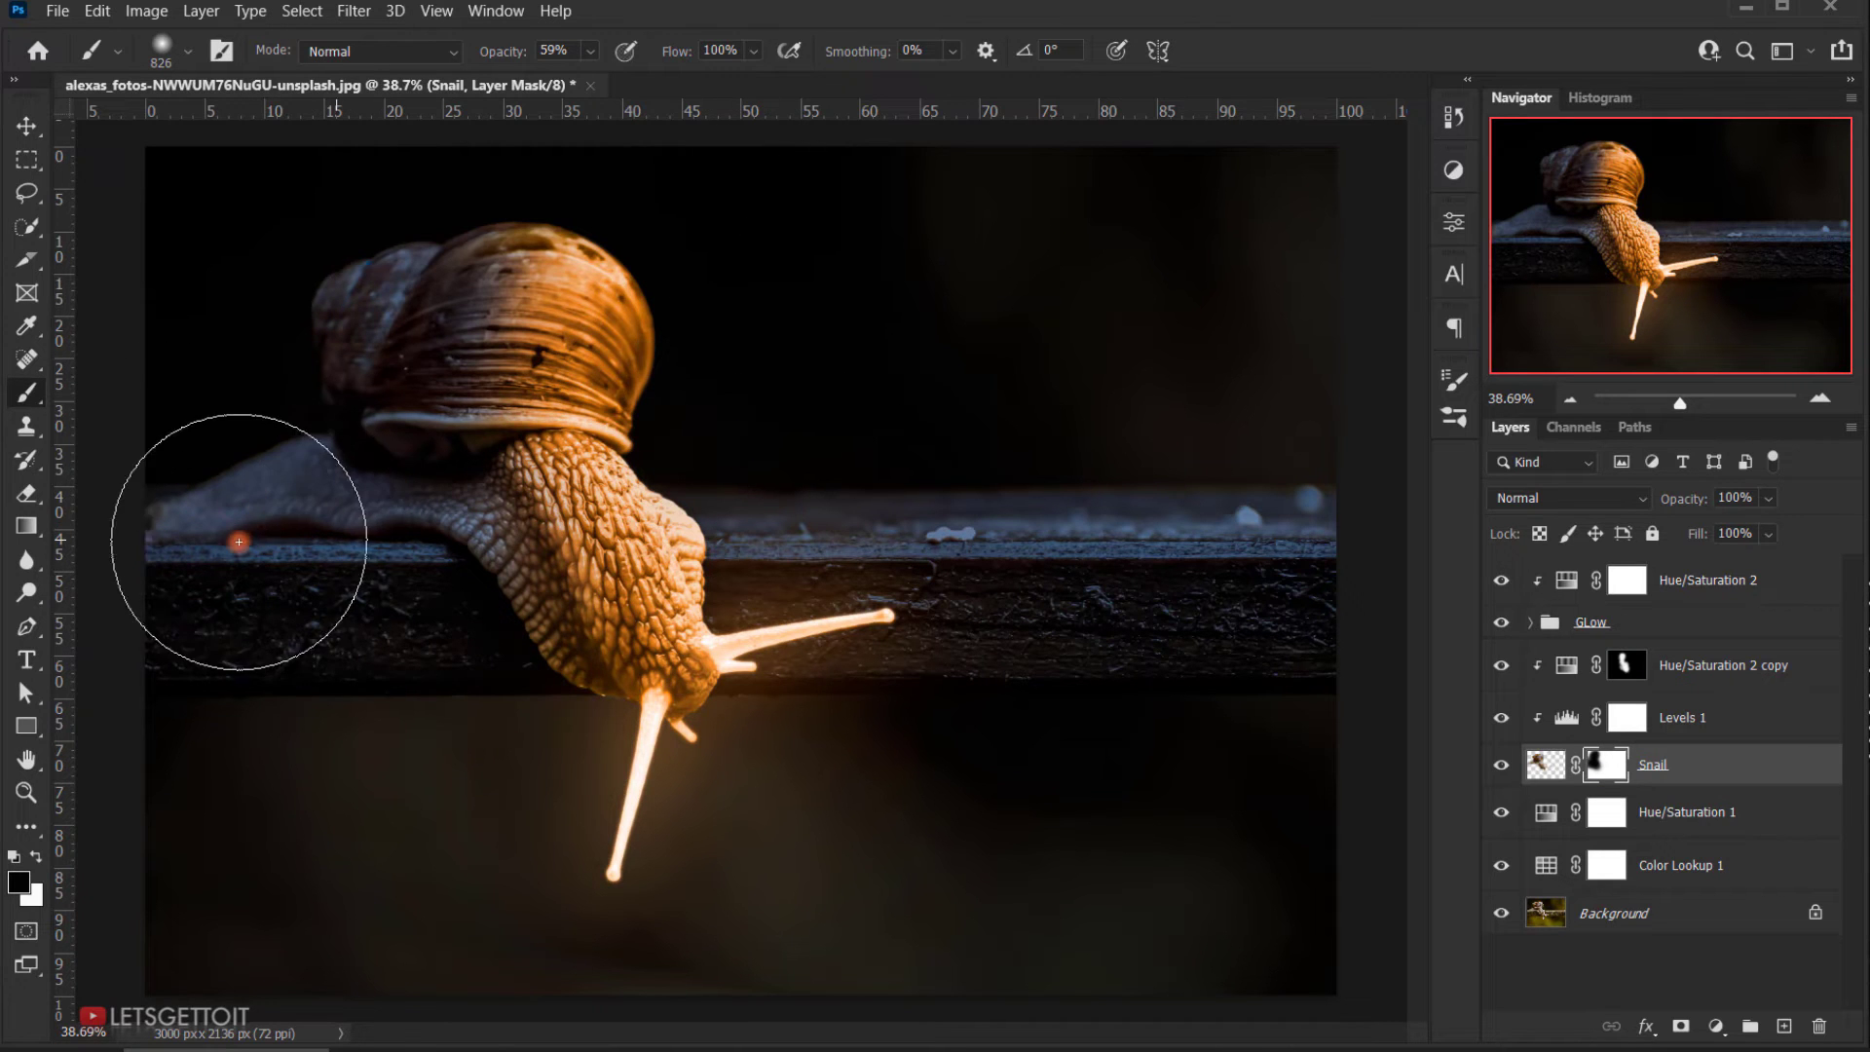
{"action": "scroll", "coordinate": [224, 495], "scroll_direction": "down", "scroll_amount": 4}
{"action": "scroll", "coordinate": [301, 406], "scroll_direction": "up", "scroll_amount": 4}
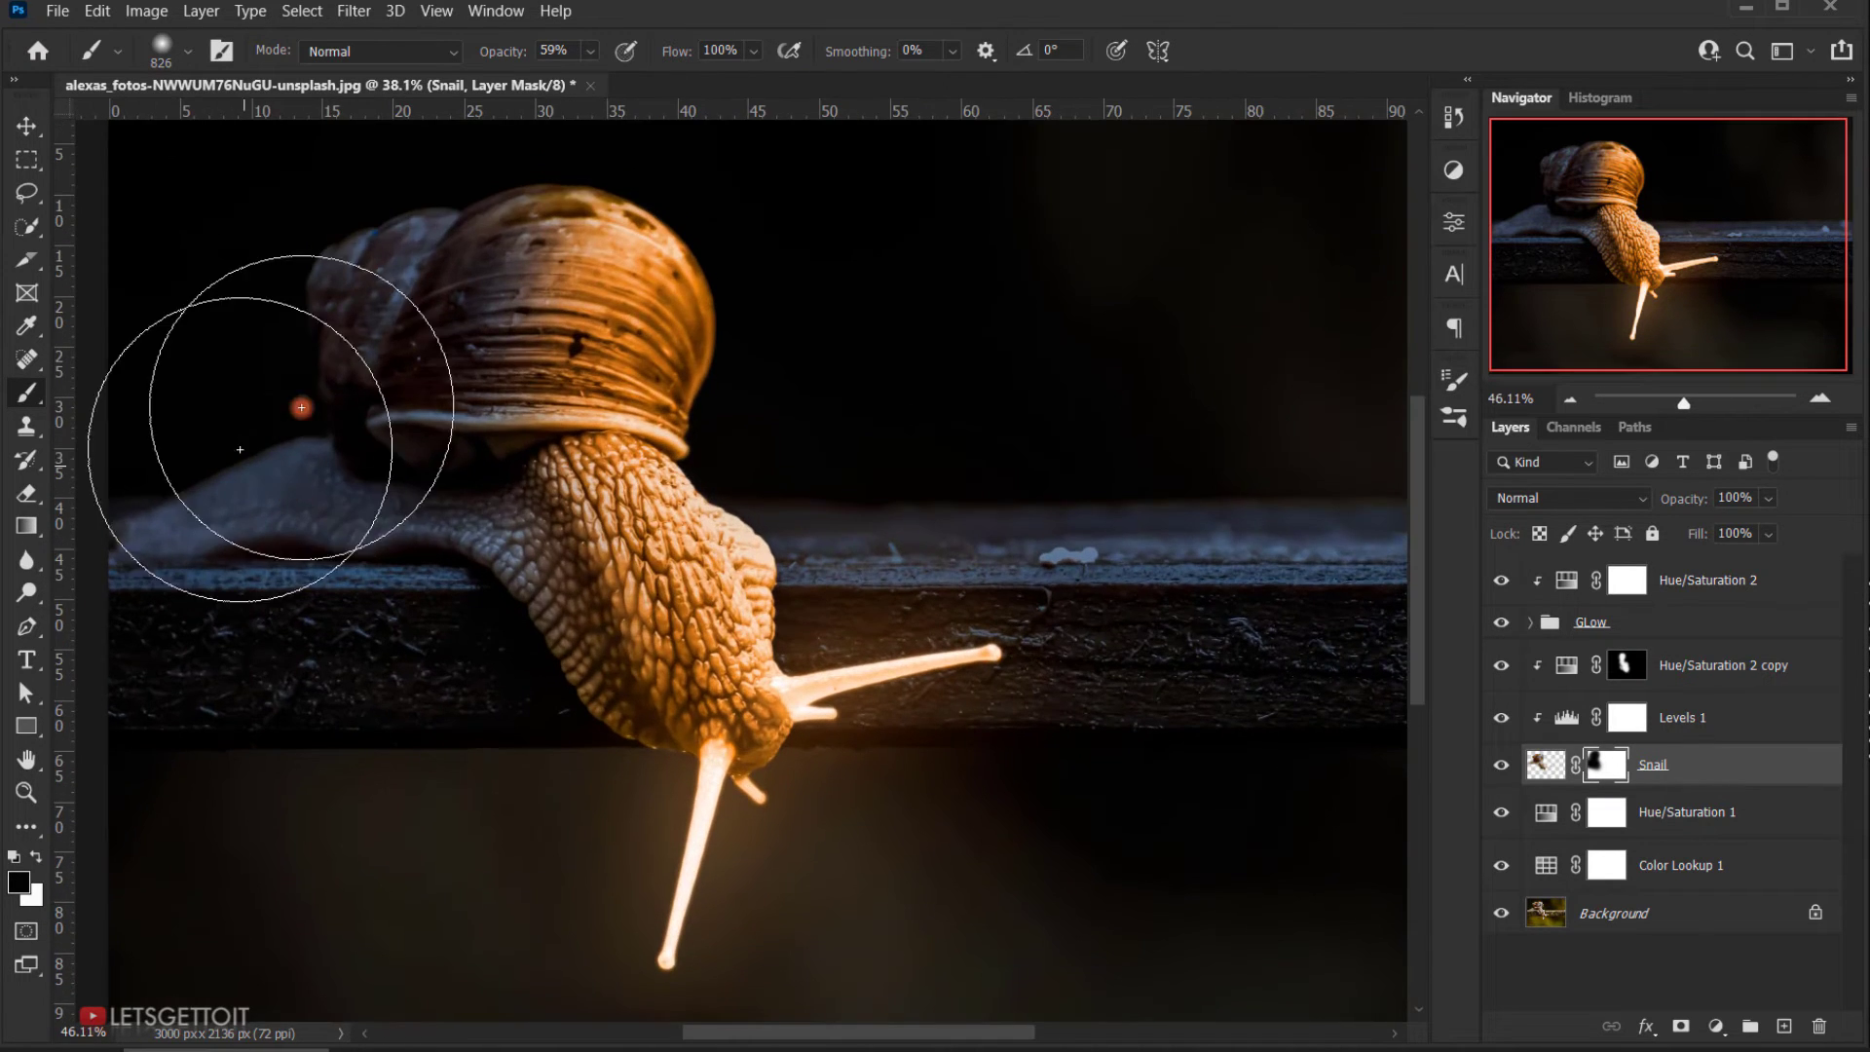
{"action": "scroll", "coordinate": [493, 339], "scroll_direction": "down", "scroll_amount": 1}
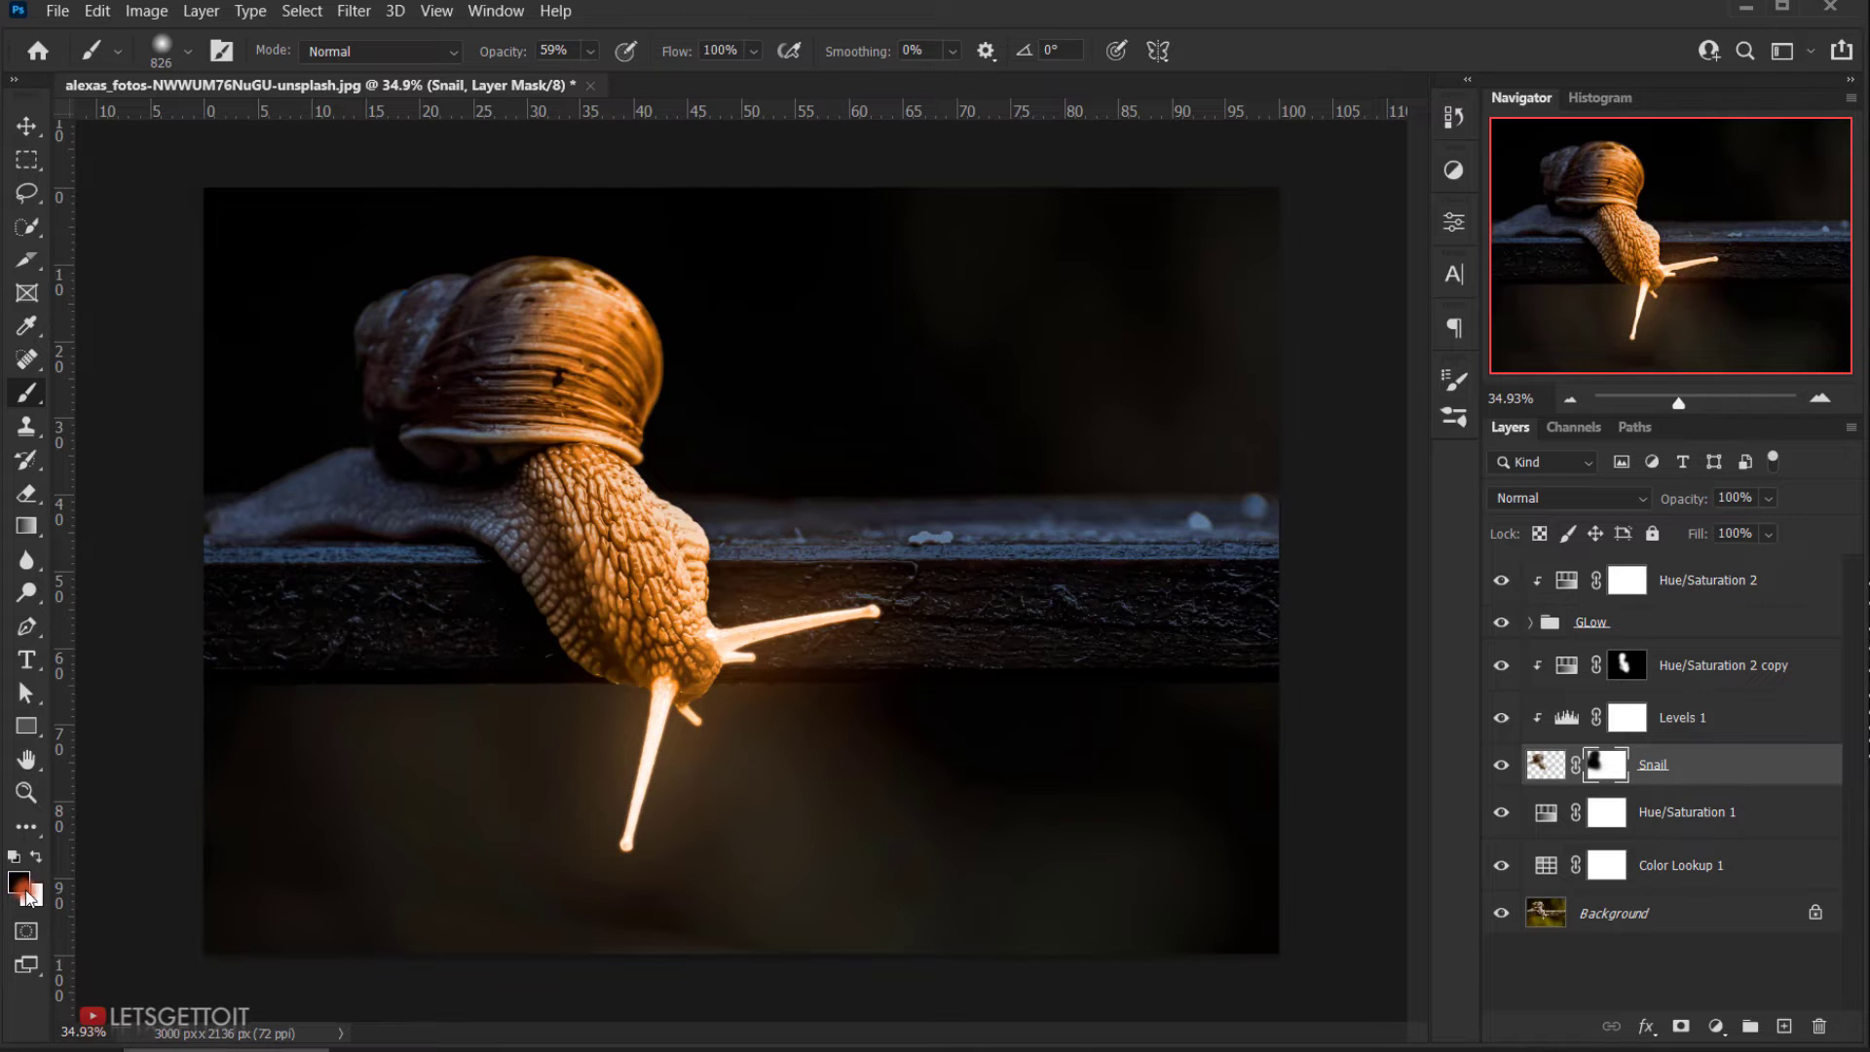
Step: Restore the snail's neck with white in the Snail mask, and darken the tail beside it with black
{"action": "key", "text": "x"}
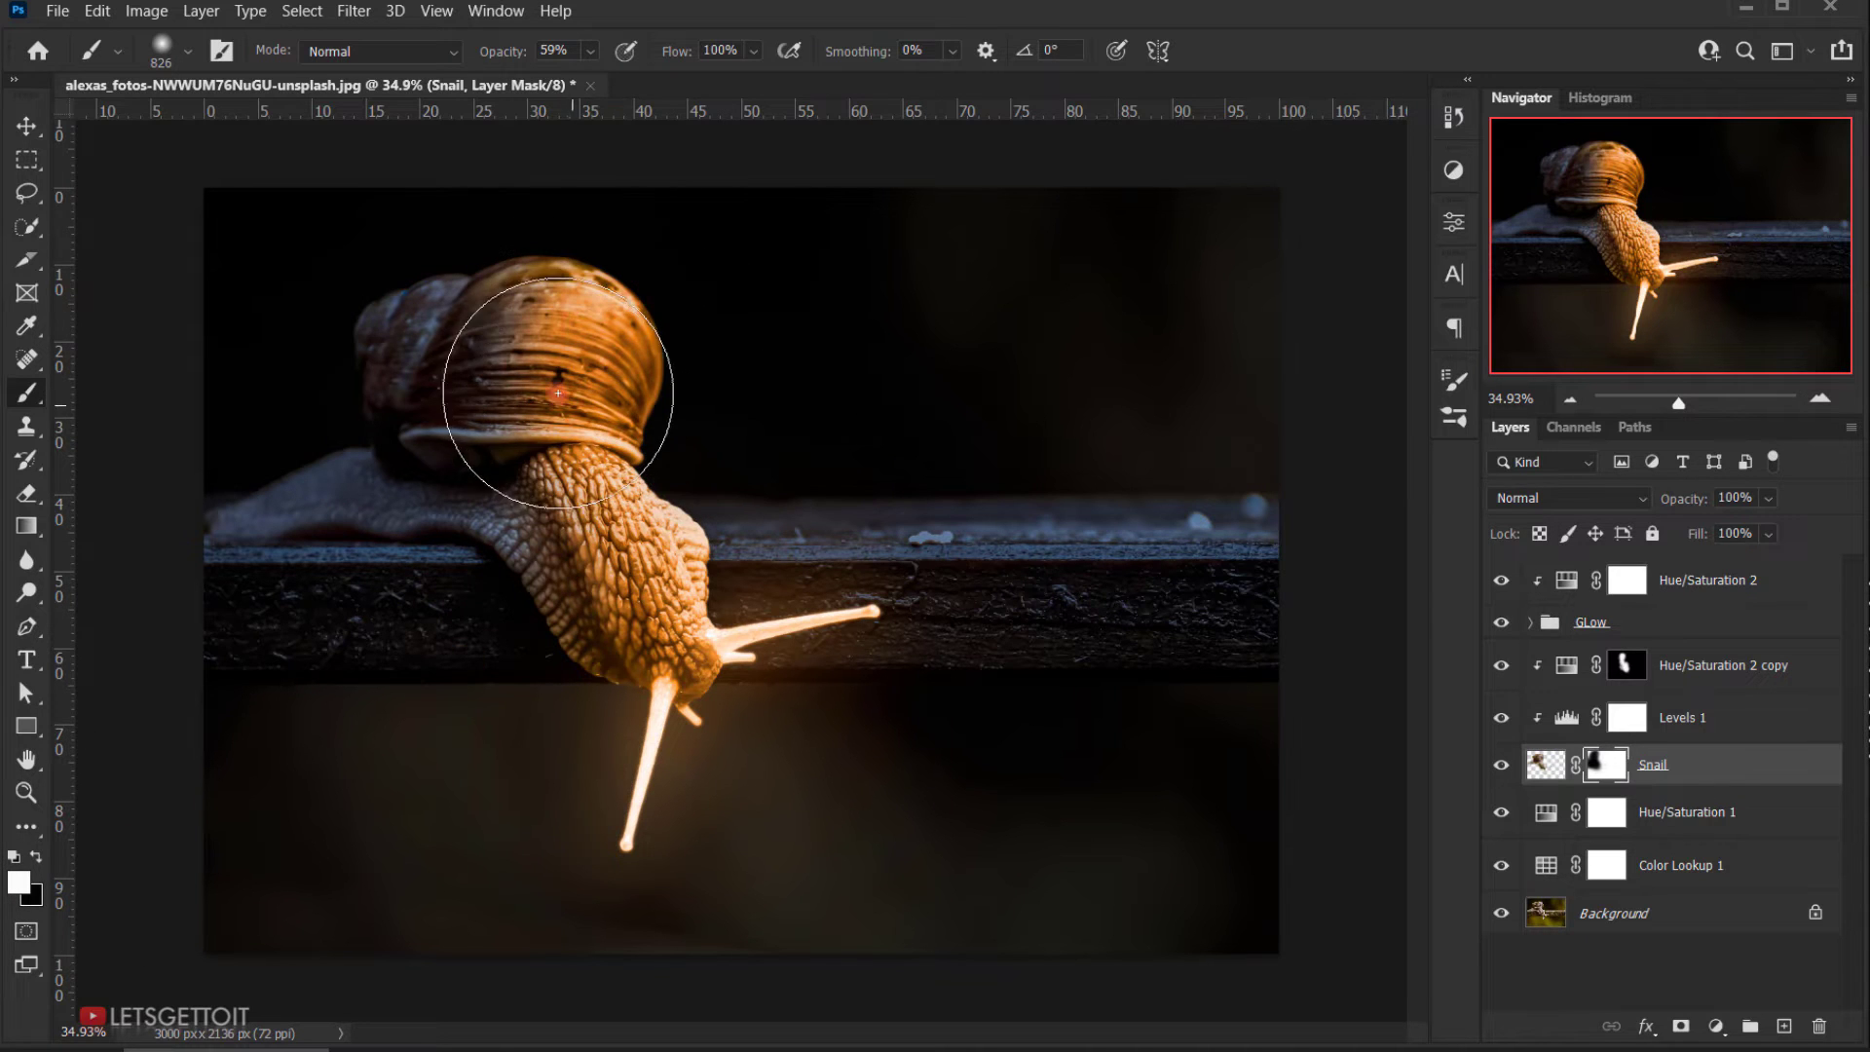
{"action": "left_click", "coordinate": [550, 495]}
{"action": "left_click", "coordinate": [524, 581]}
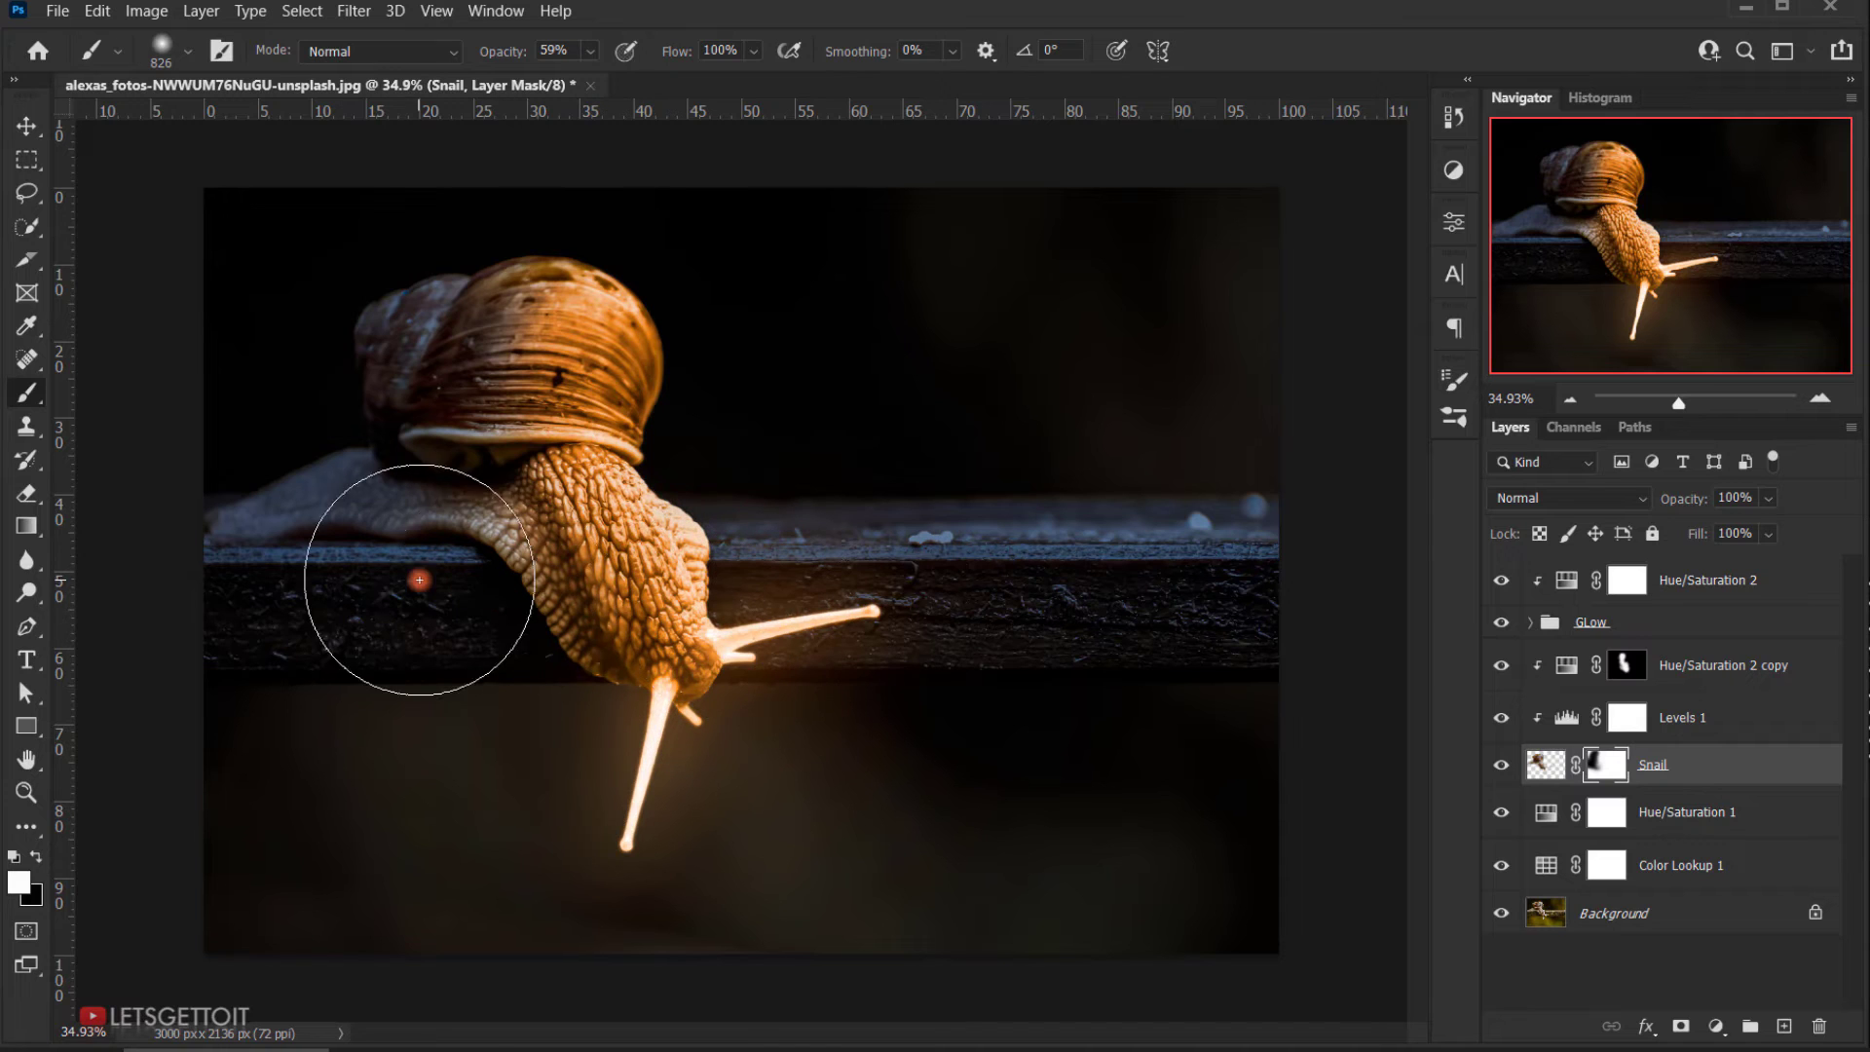
{"action": "key", "text": "x"}
{"action": "left_click", "coordinate": [342, 570]}
{"action": "left_click", "coordinate": [373, 543]}
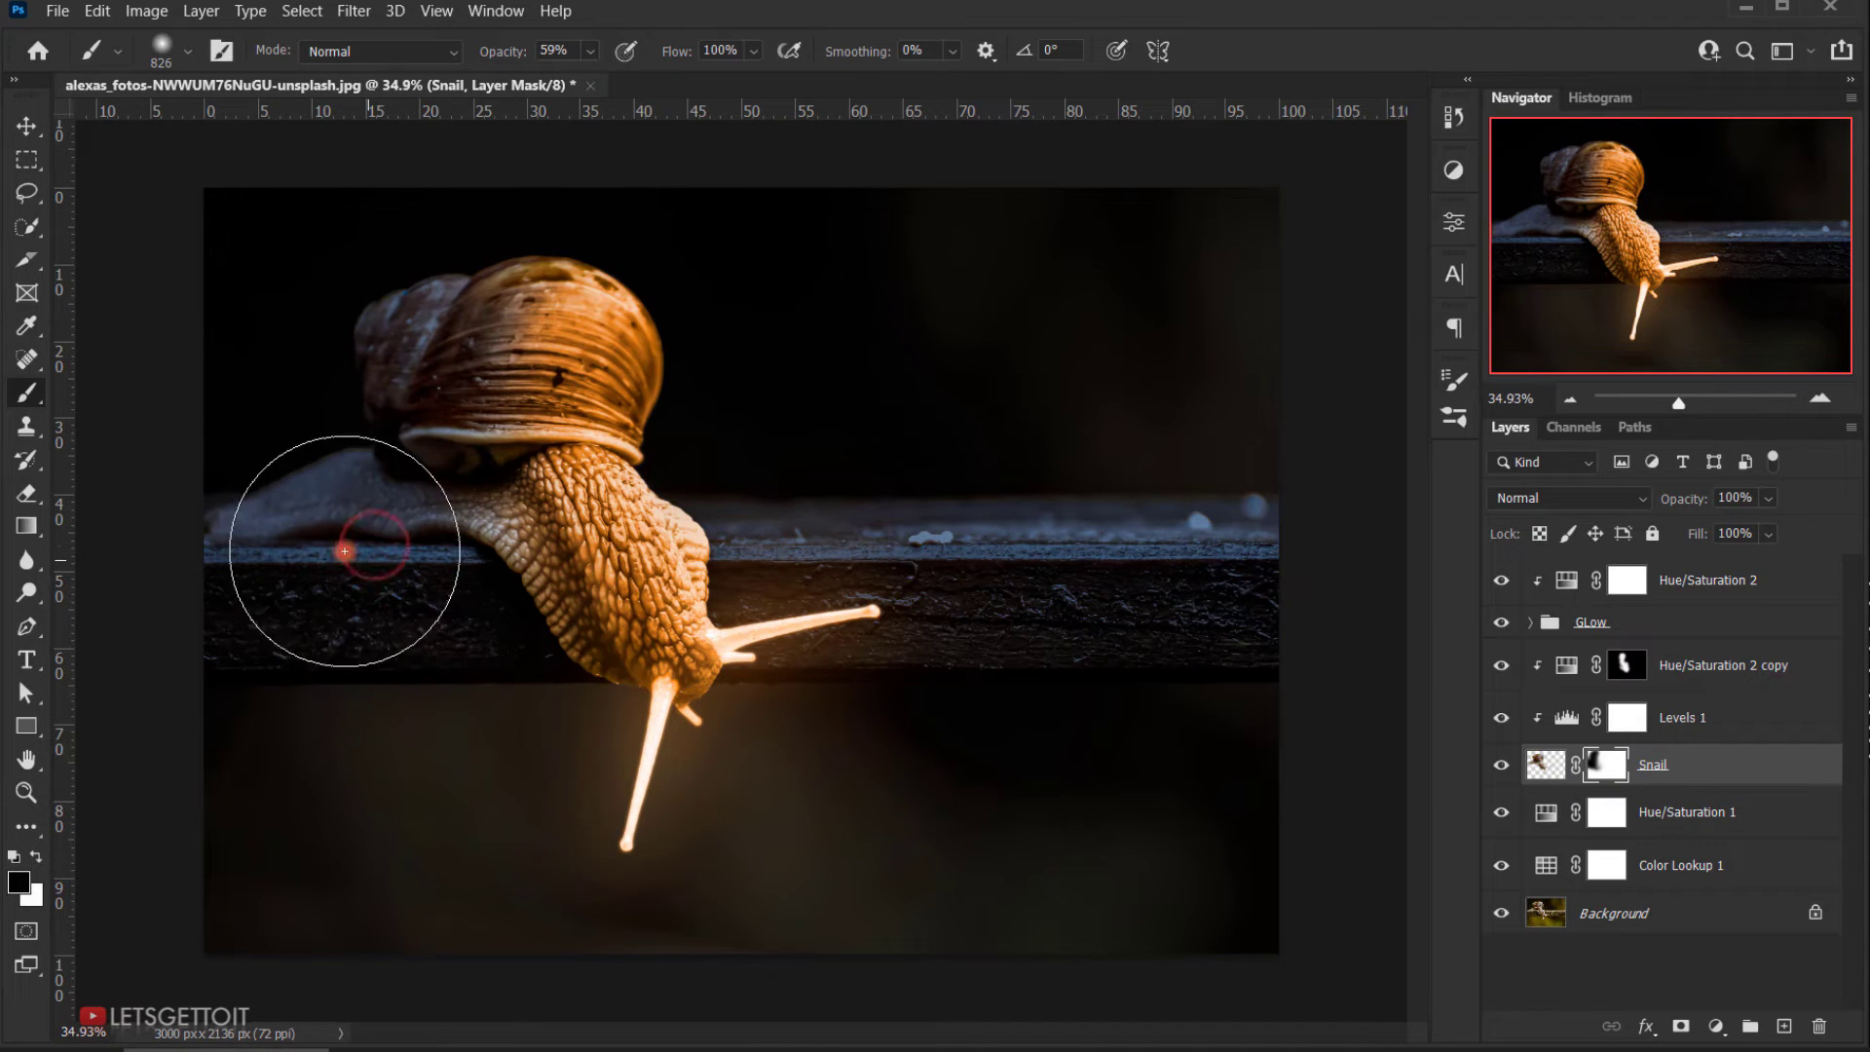
Step: Blend the Snail mask further, painting white at the top of the neck and black along the tail
{"action": "key", "text": "x"}
{"action": "left_click", "coordinate": [565, 470]}
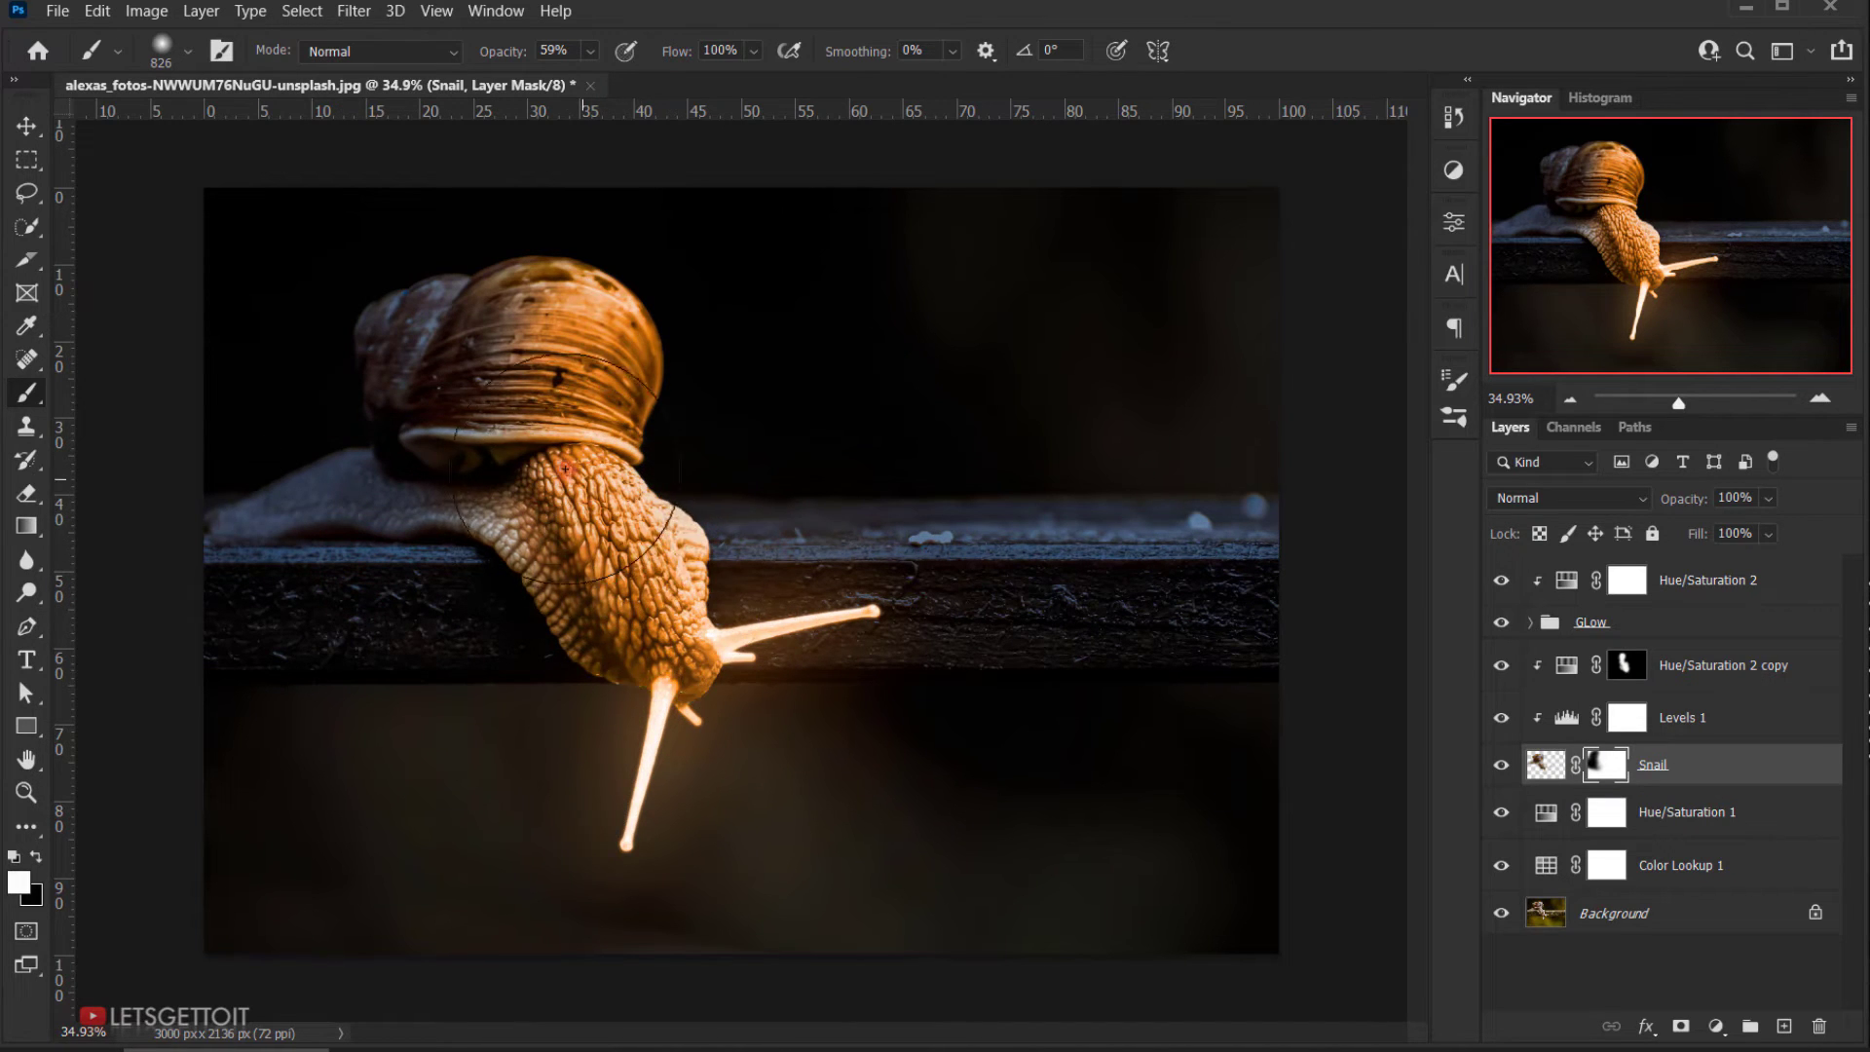
{"action": "key", "text": "x"}
{"action": "left_click", "coordinate": [335, 514]}
{"action": "left_click", "coordinate": [239, 509]}
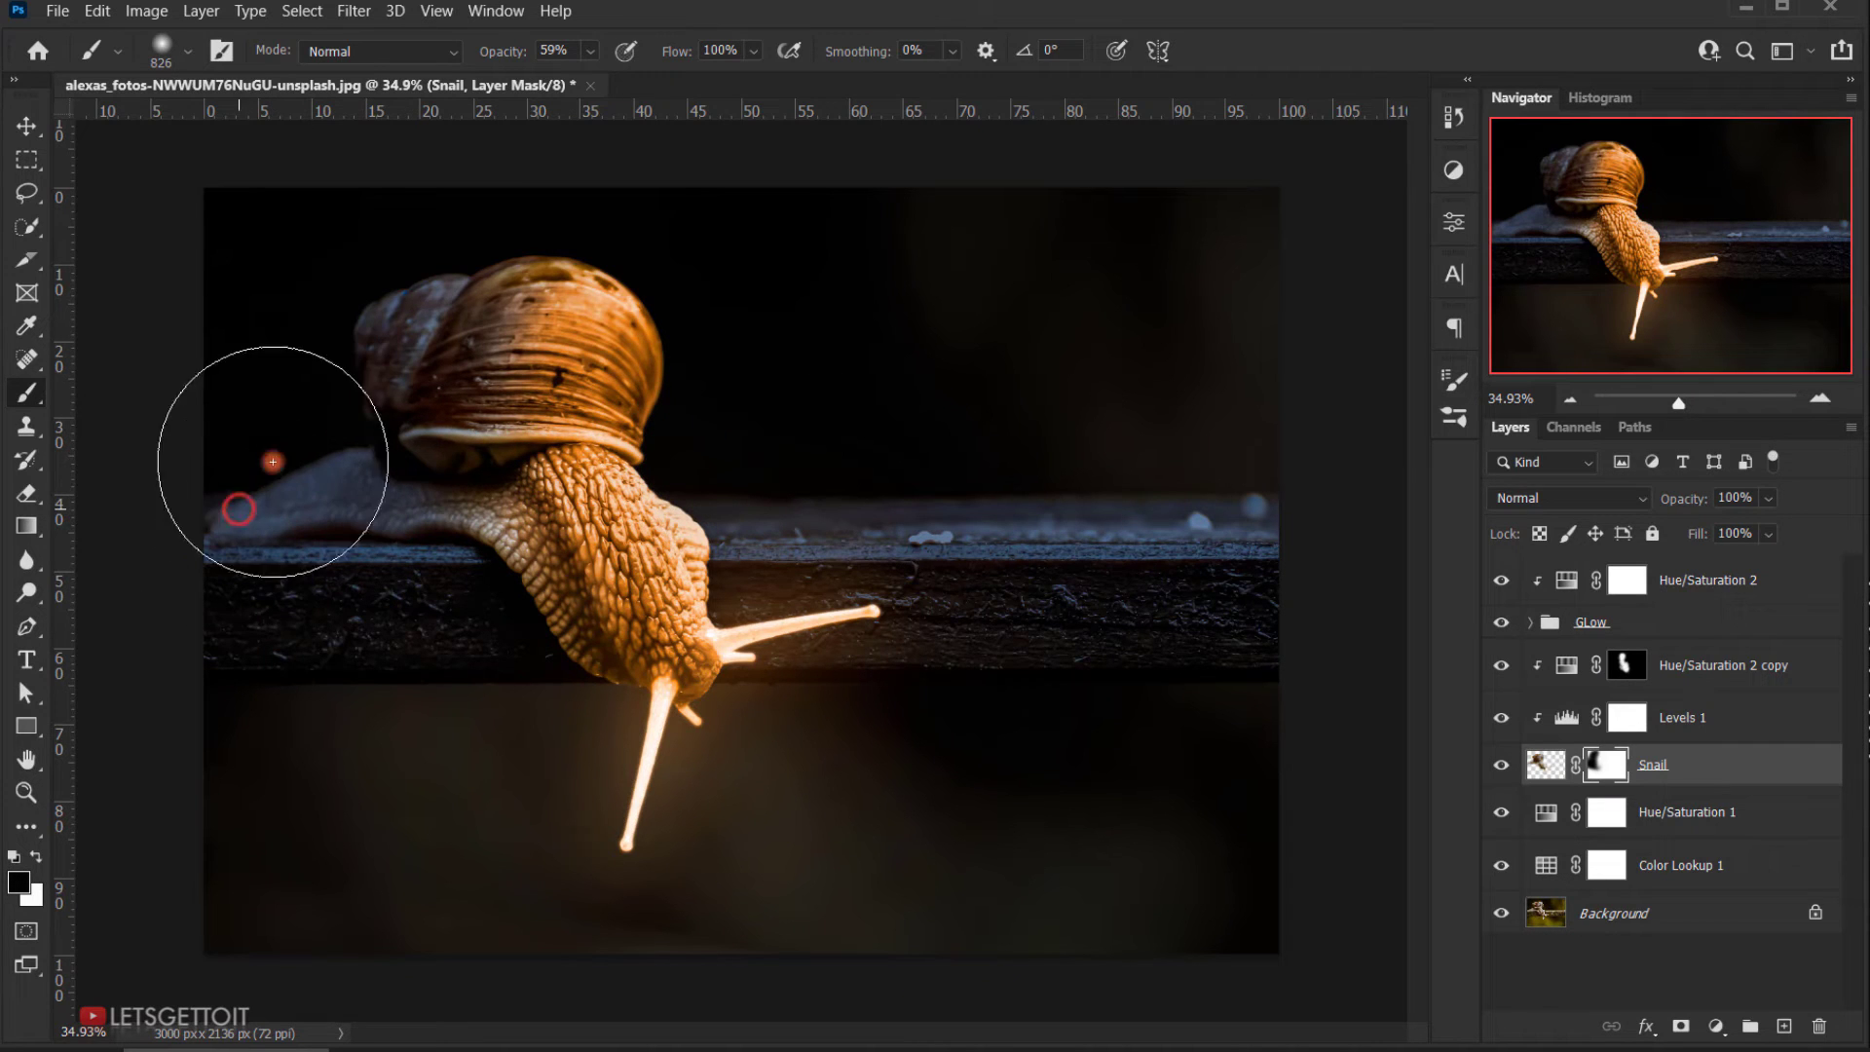
Step: Paint white along the shell's upper edge and black over the tail tip in the Snail mask
{"action": "key", "text": "x"}
{"action": "left_click", "coordinate": [360, 335]}
{"action": "left_click", "coordinate": [397, 301]}
{"action": "left_click", "coordinate": [506, 260]}
{"action": "left_click", "coordinate": [604, 294]}
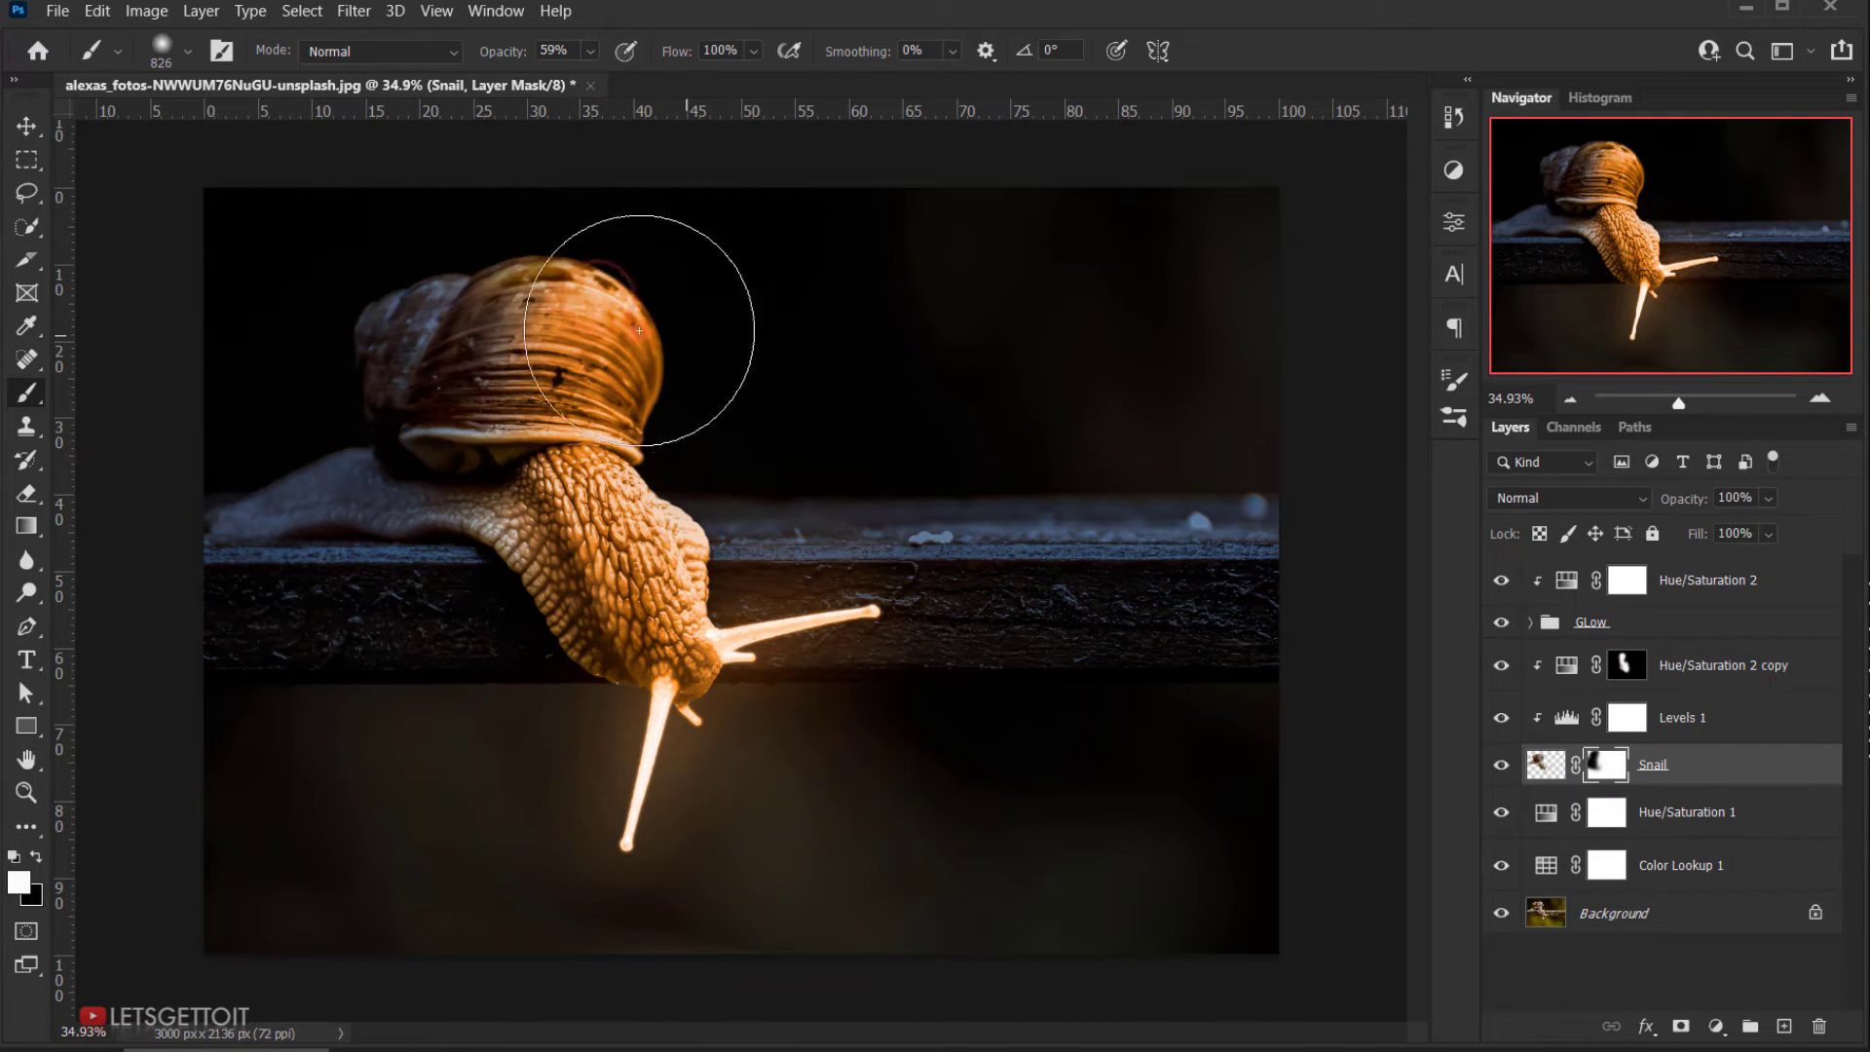
{"action": "key", "text": "x"}
{"action": "left_click", "coordinate": [266, 491]}
{"action": "left_click", "coordinate": [185, 536]}
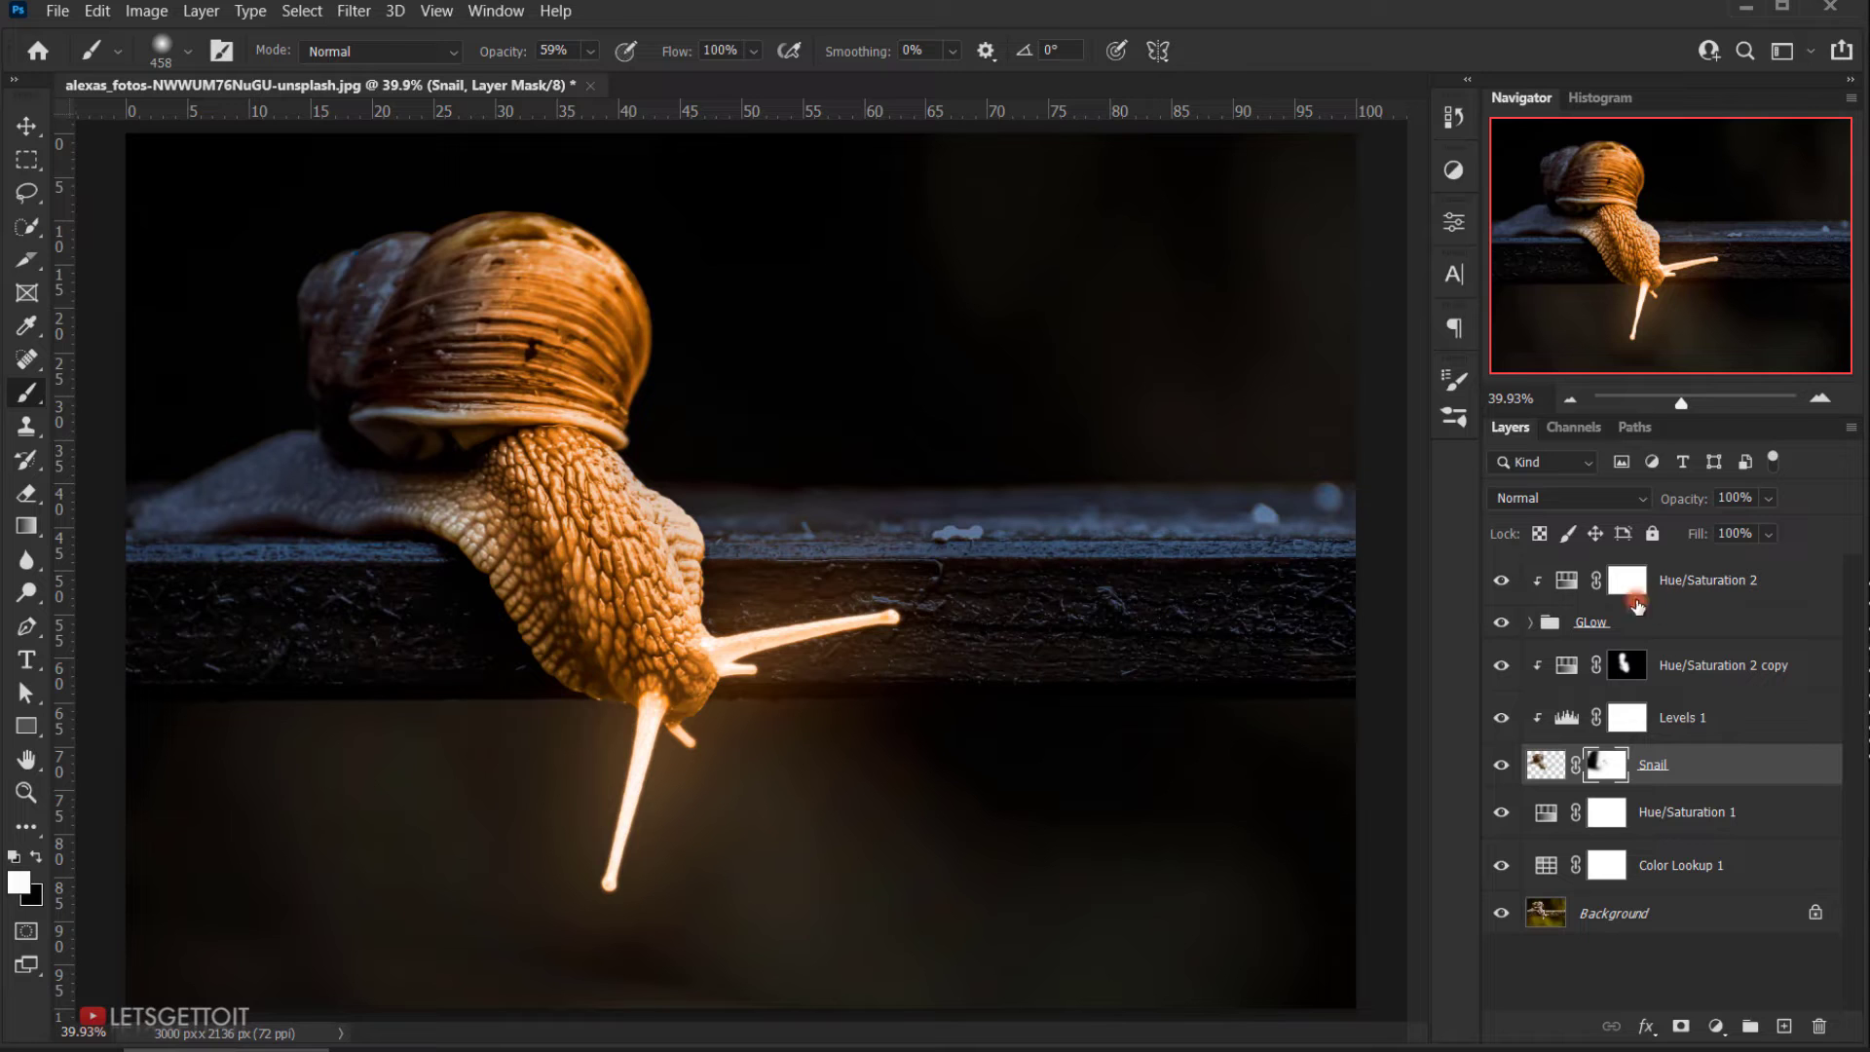
Step: Duplicate the Hue/Saturation 2 layer and place the copy directly below the Snail layer
{"action": "left_click", "coordinate": [1693, 579]}
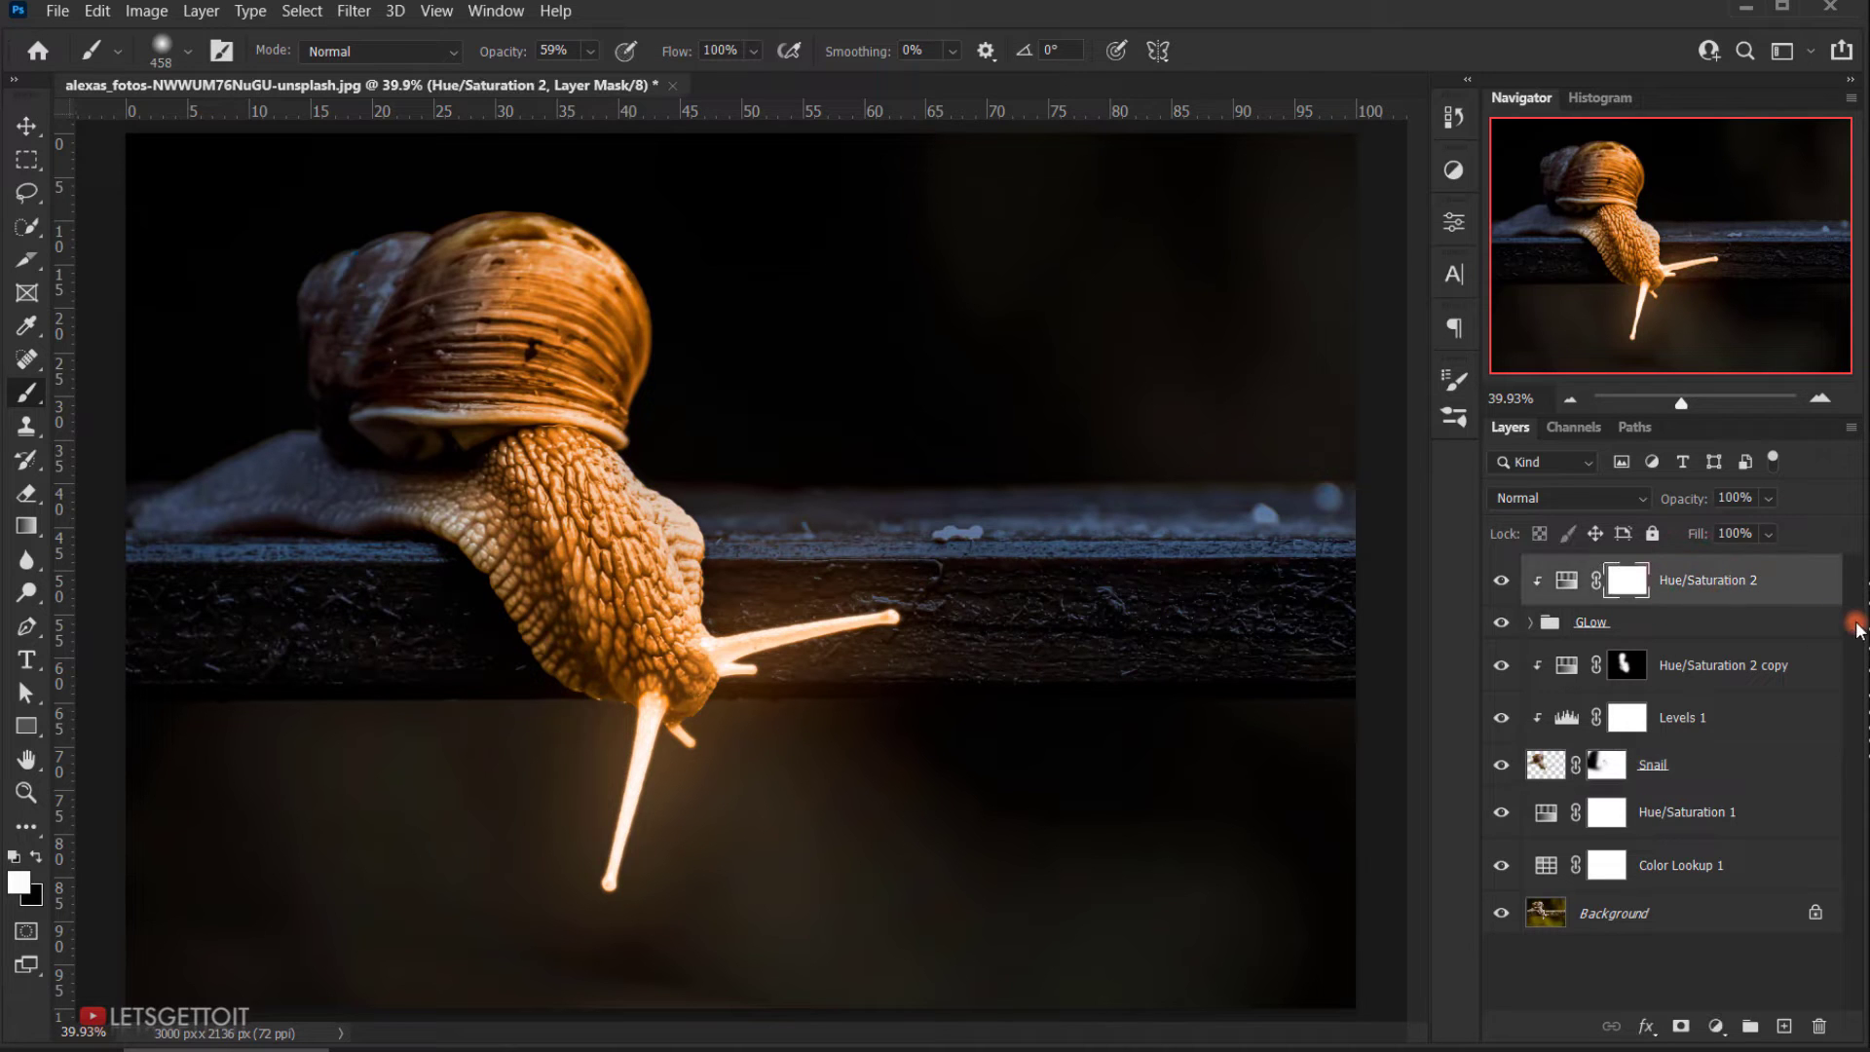
{"action": "key", "text": "ctrl+j"}
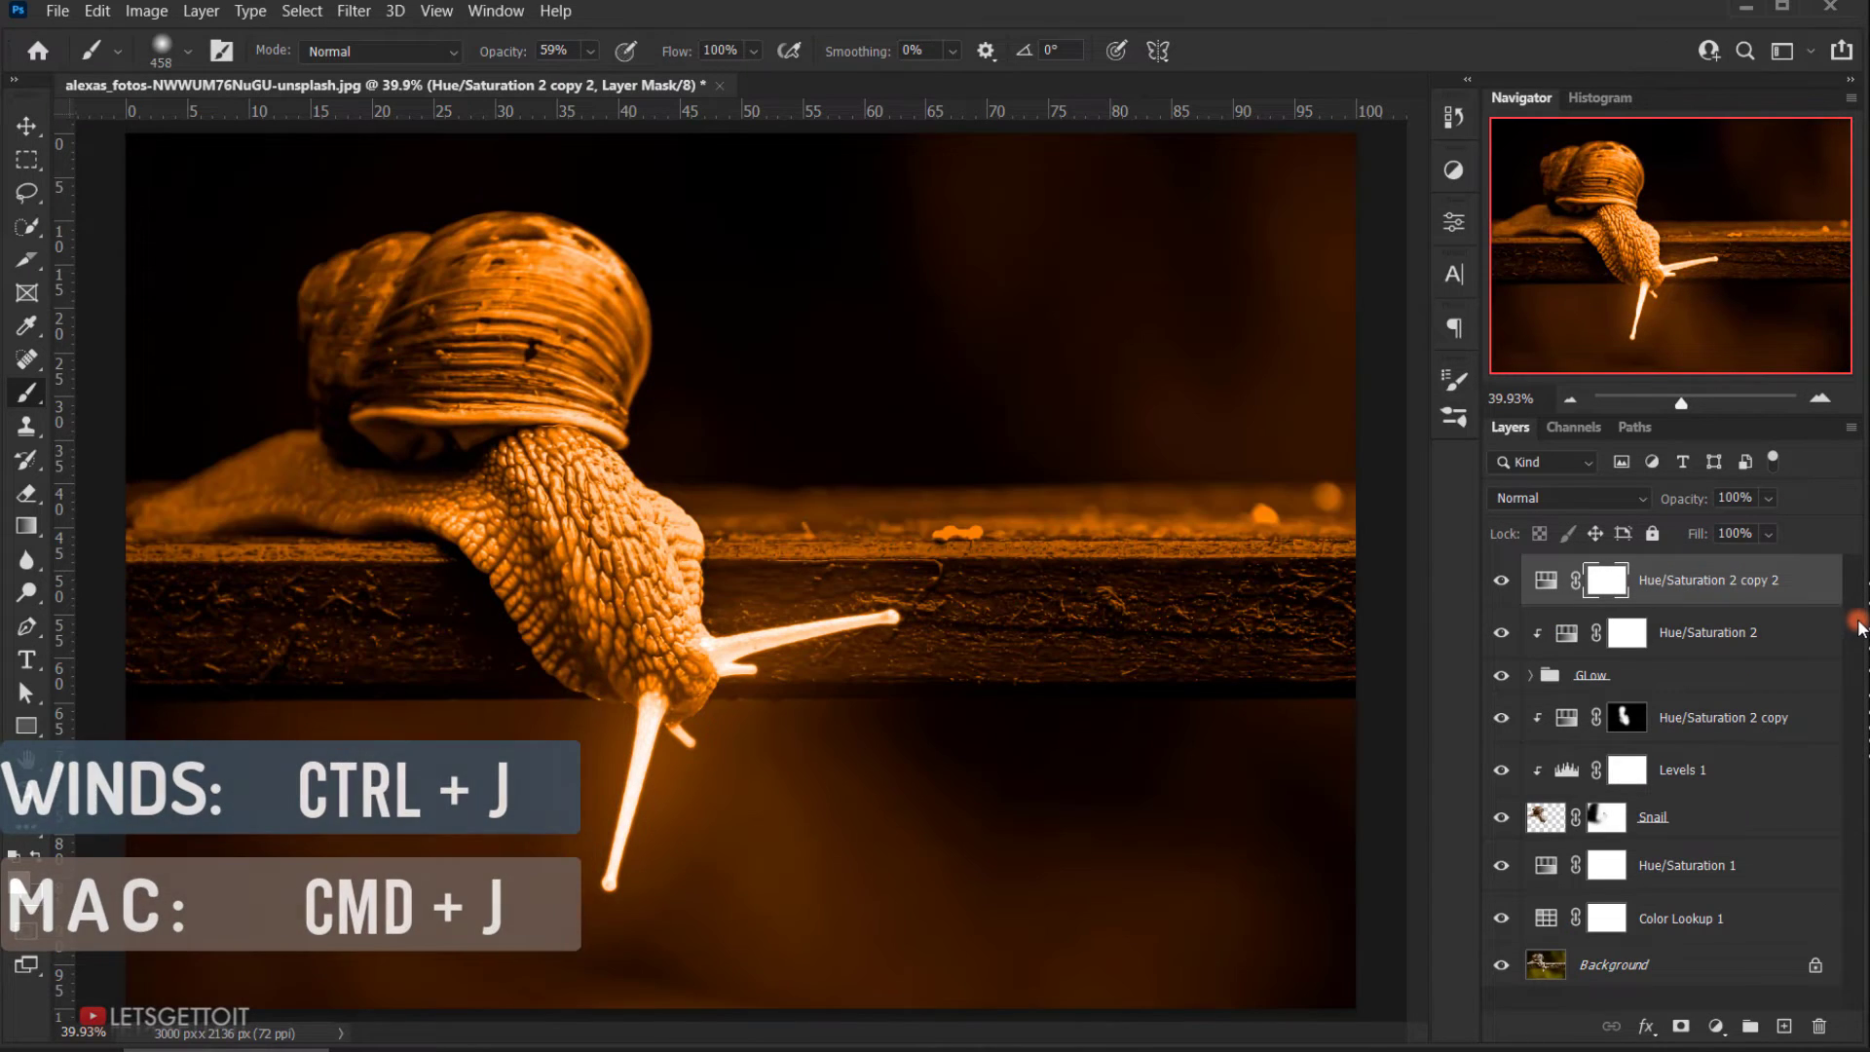
{"action": "scroll", "coordinate": [905, 426], "scroll_direction": "down", "scroll_amount": 3}
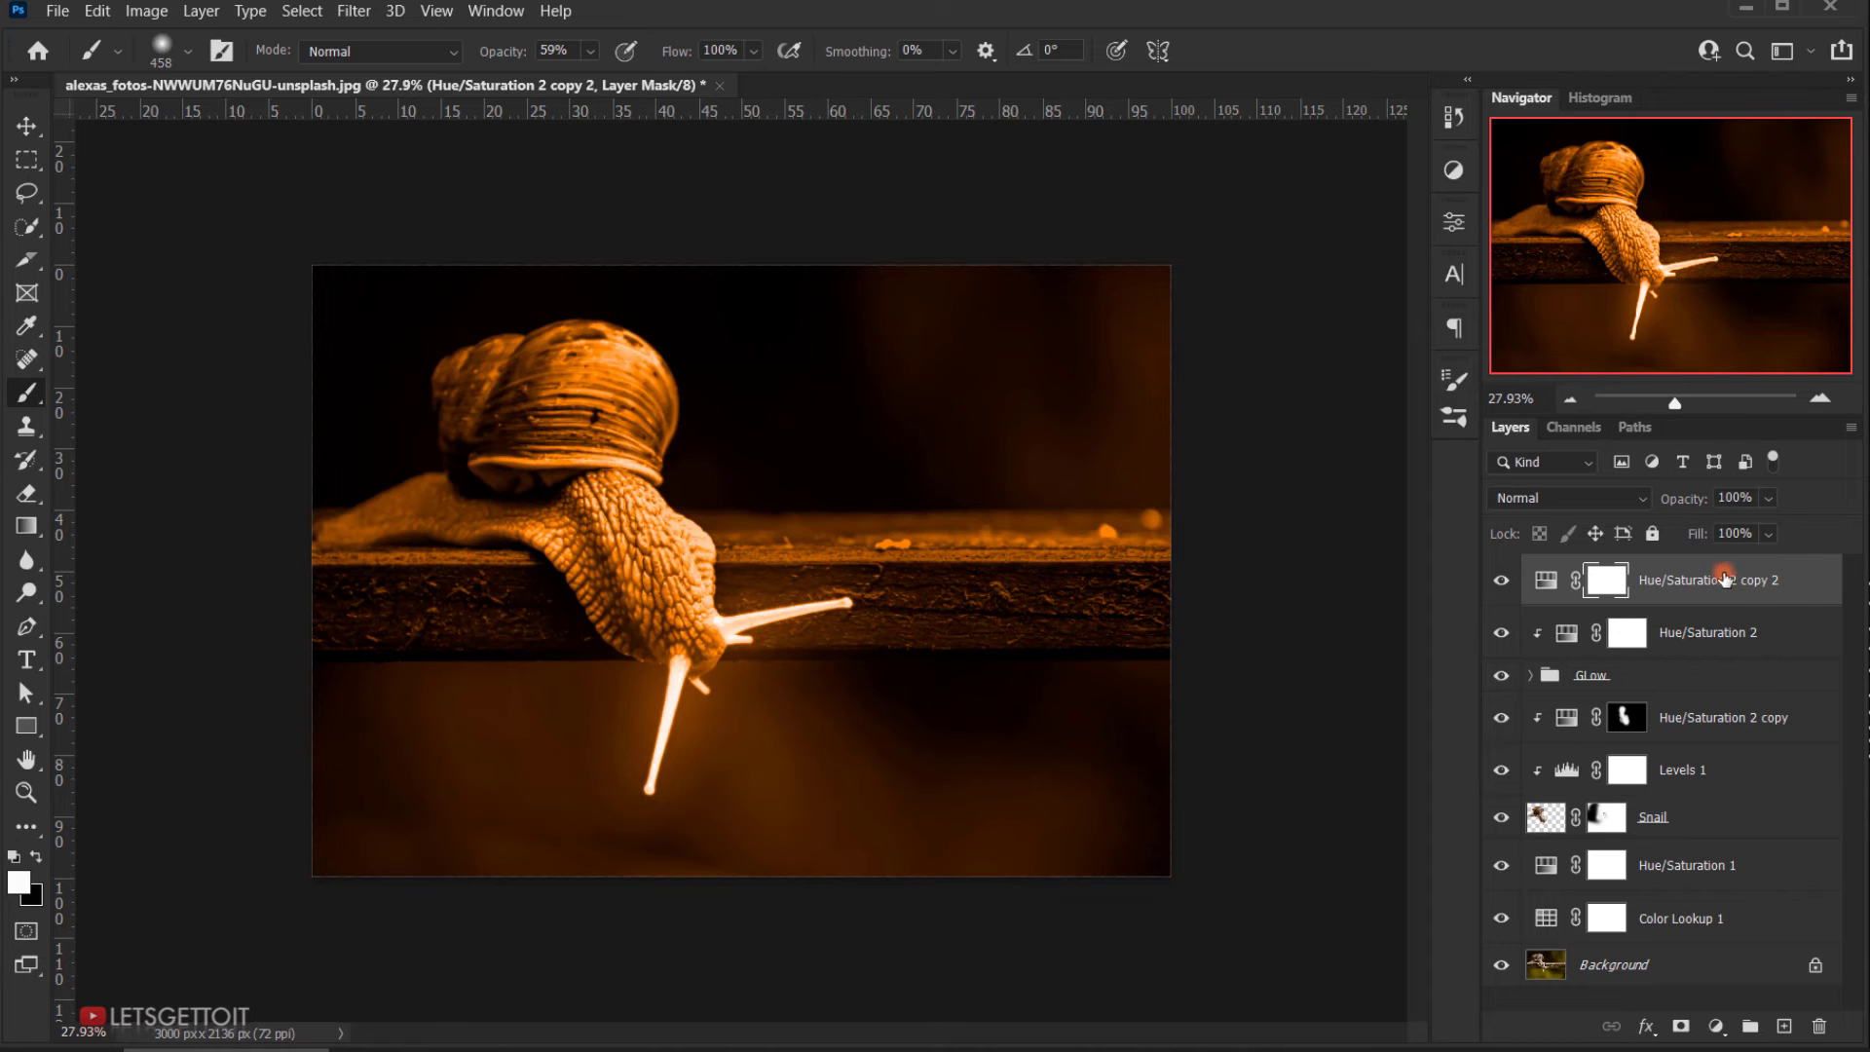
{"action": "left_click_drag", "start_coordinate": [1724, 580], "coordinate": [1719, 844]}
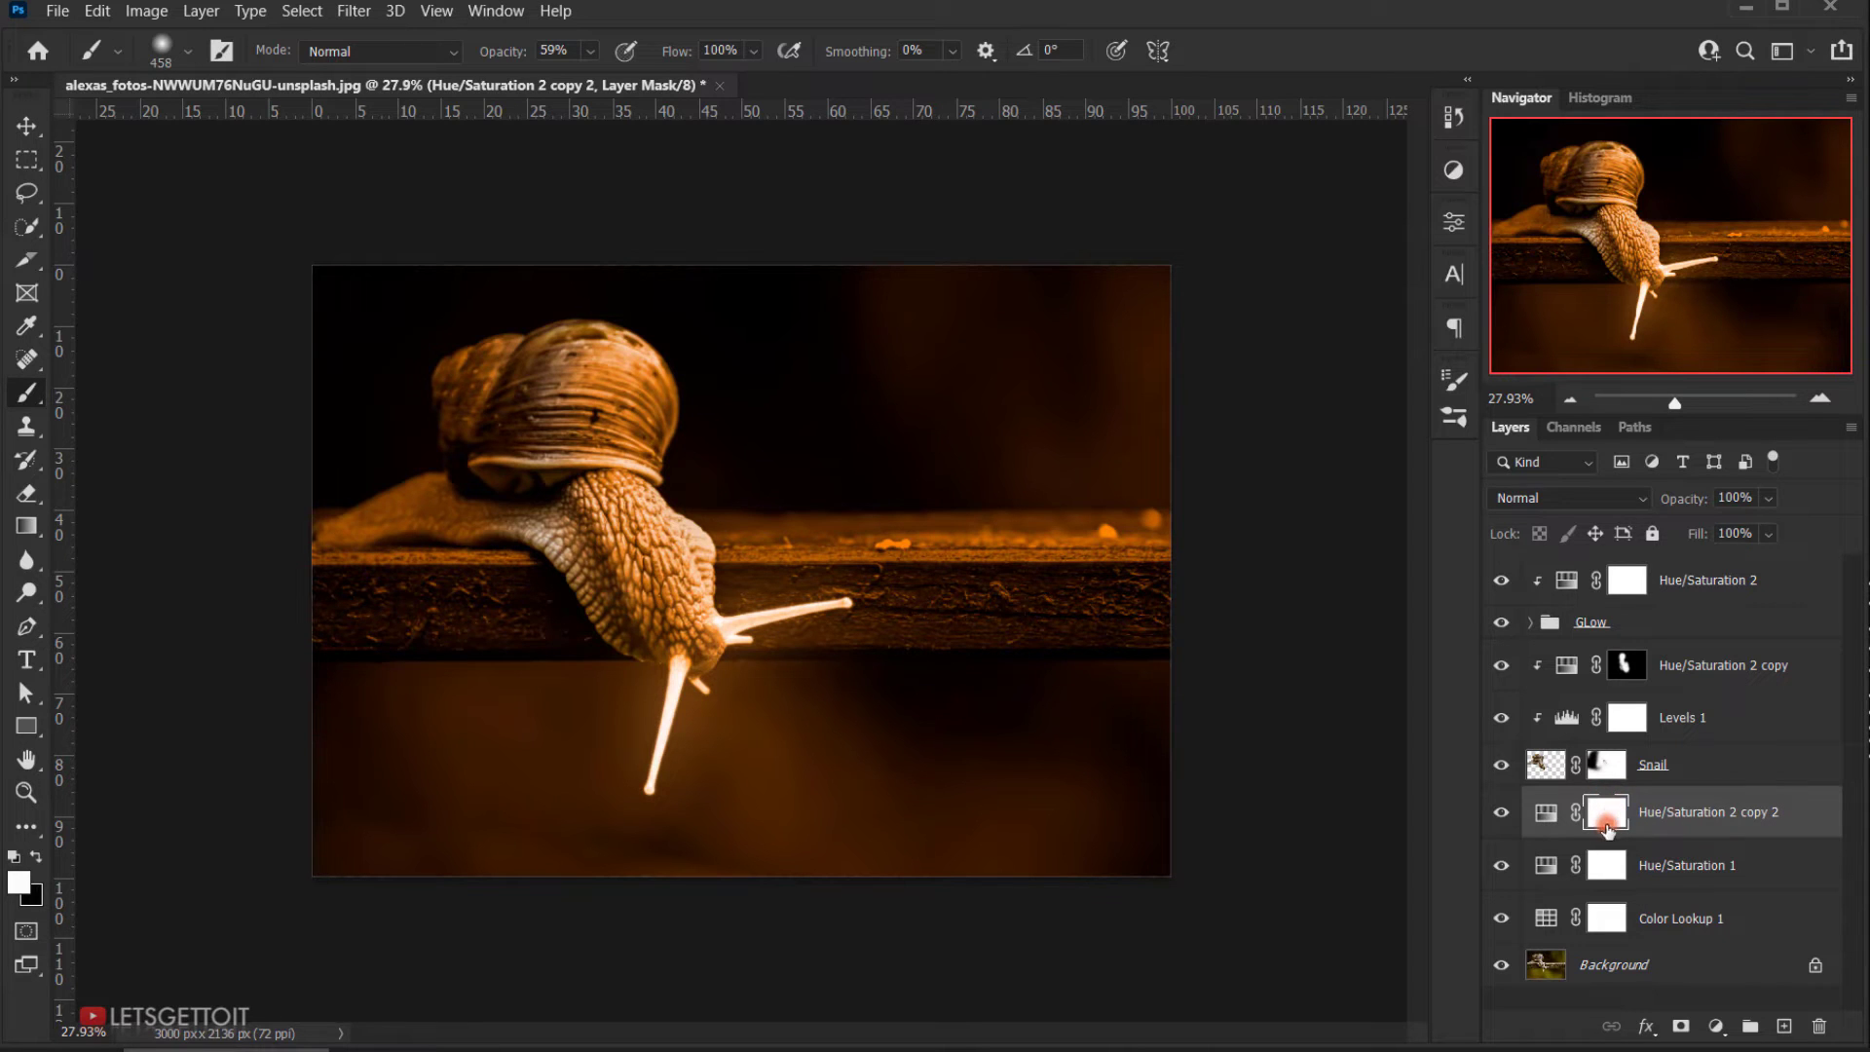
Step: Invert the Hue/Saturation 2 copy 2 layer's mask to black
{"action": "double_click", "coordinate": [1609, 814]}
{"action": "left_click", "coordinate": [1315, 584]}
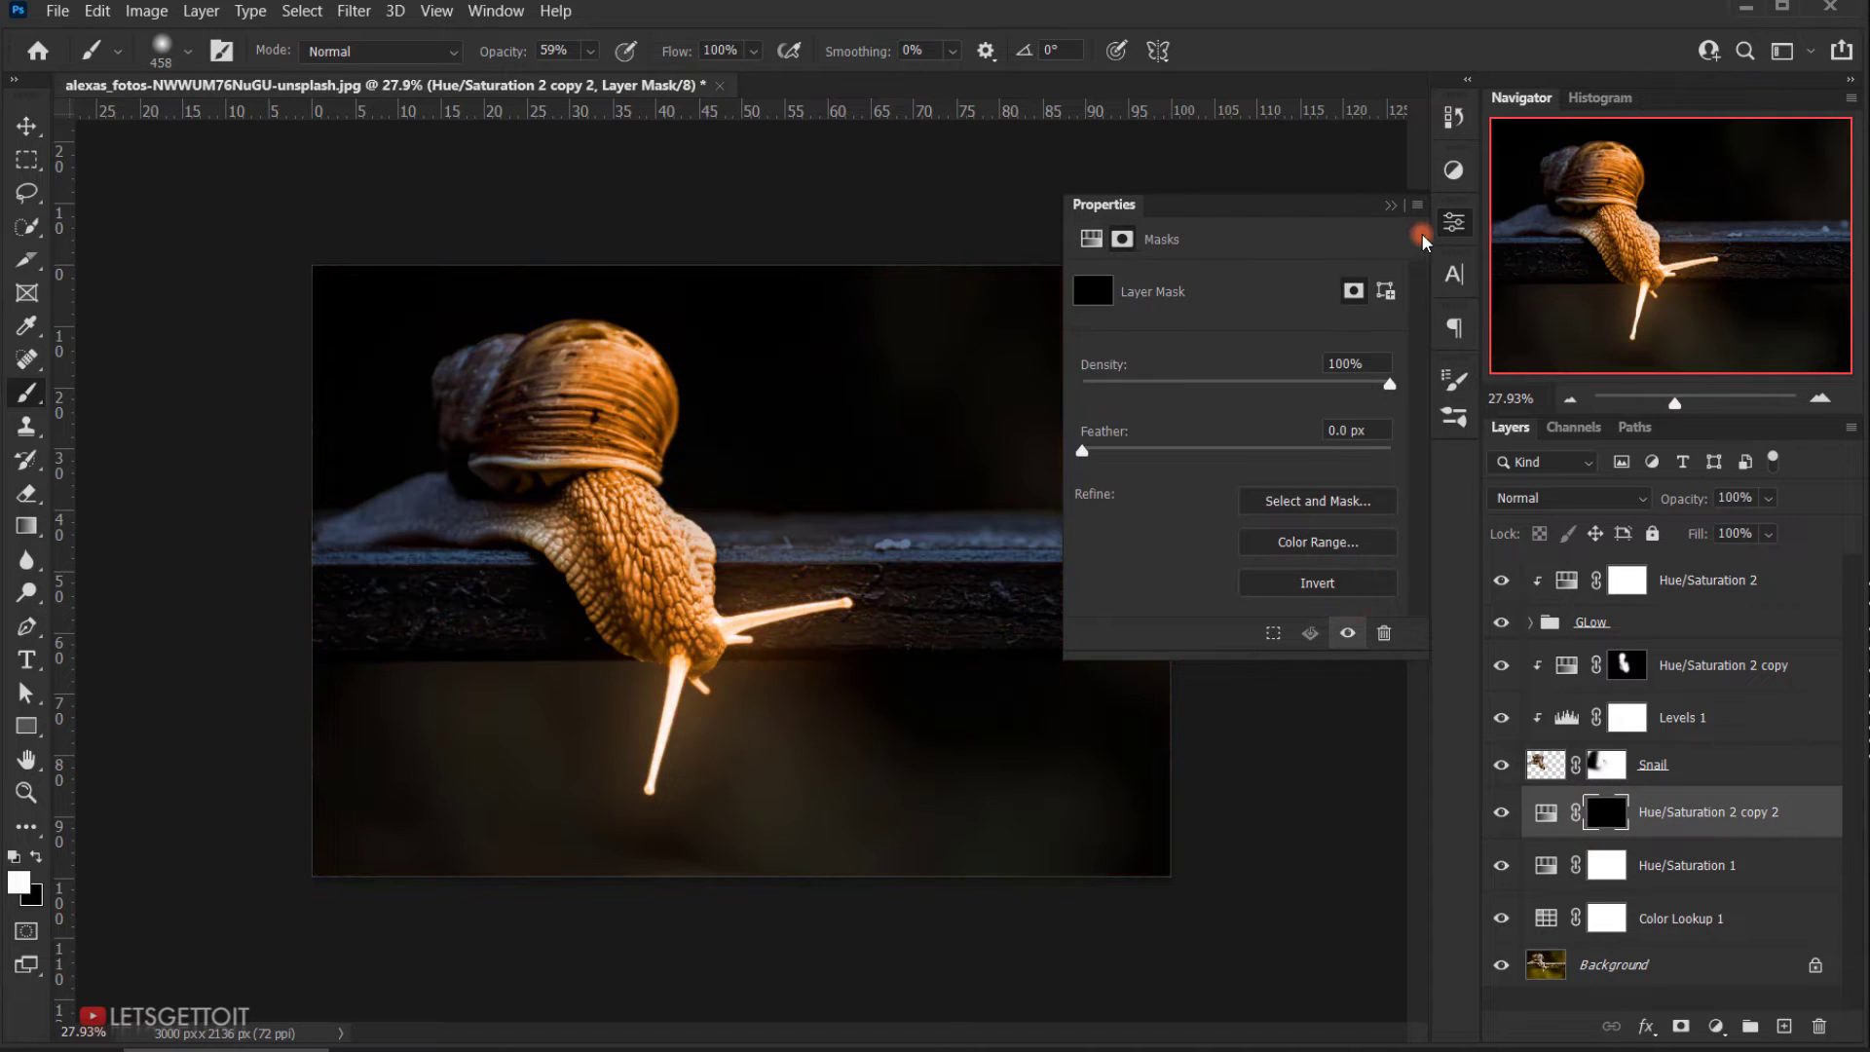
{"action": "left_click", "coordinate": [1382, 206]}
Step: Select the front face of the wooden plank across the full image width with the Rectangular Marquee tool
{"action": "scroll", "coordinate": [422, 857], "scroll_direction": "up", "scroll_amount": 7}
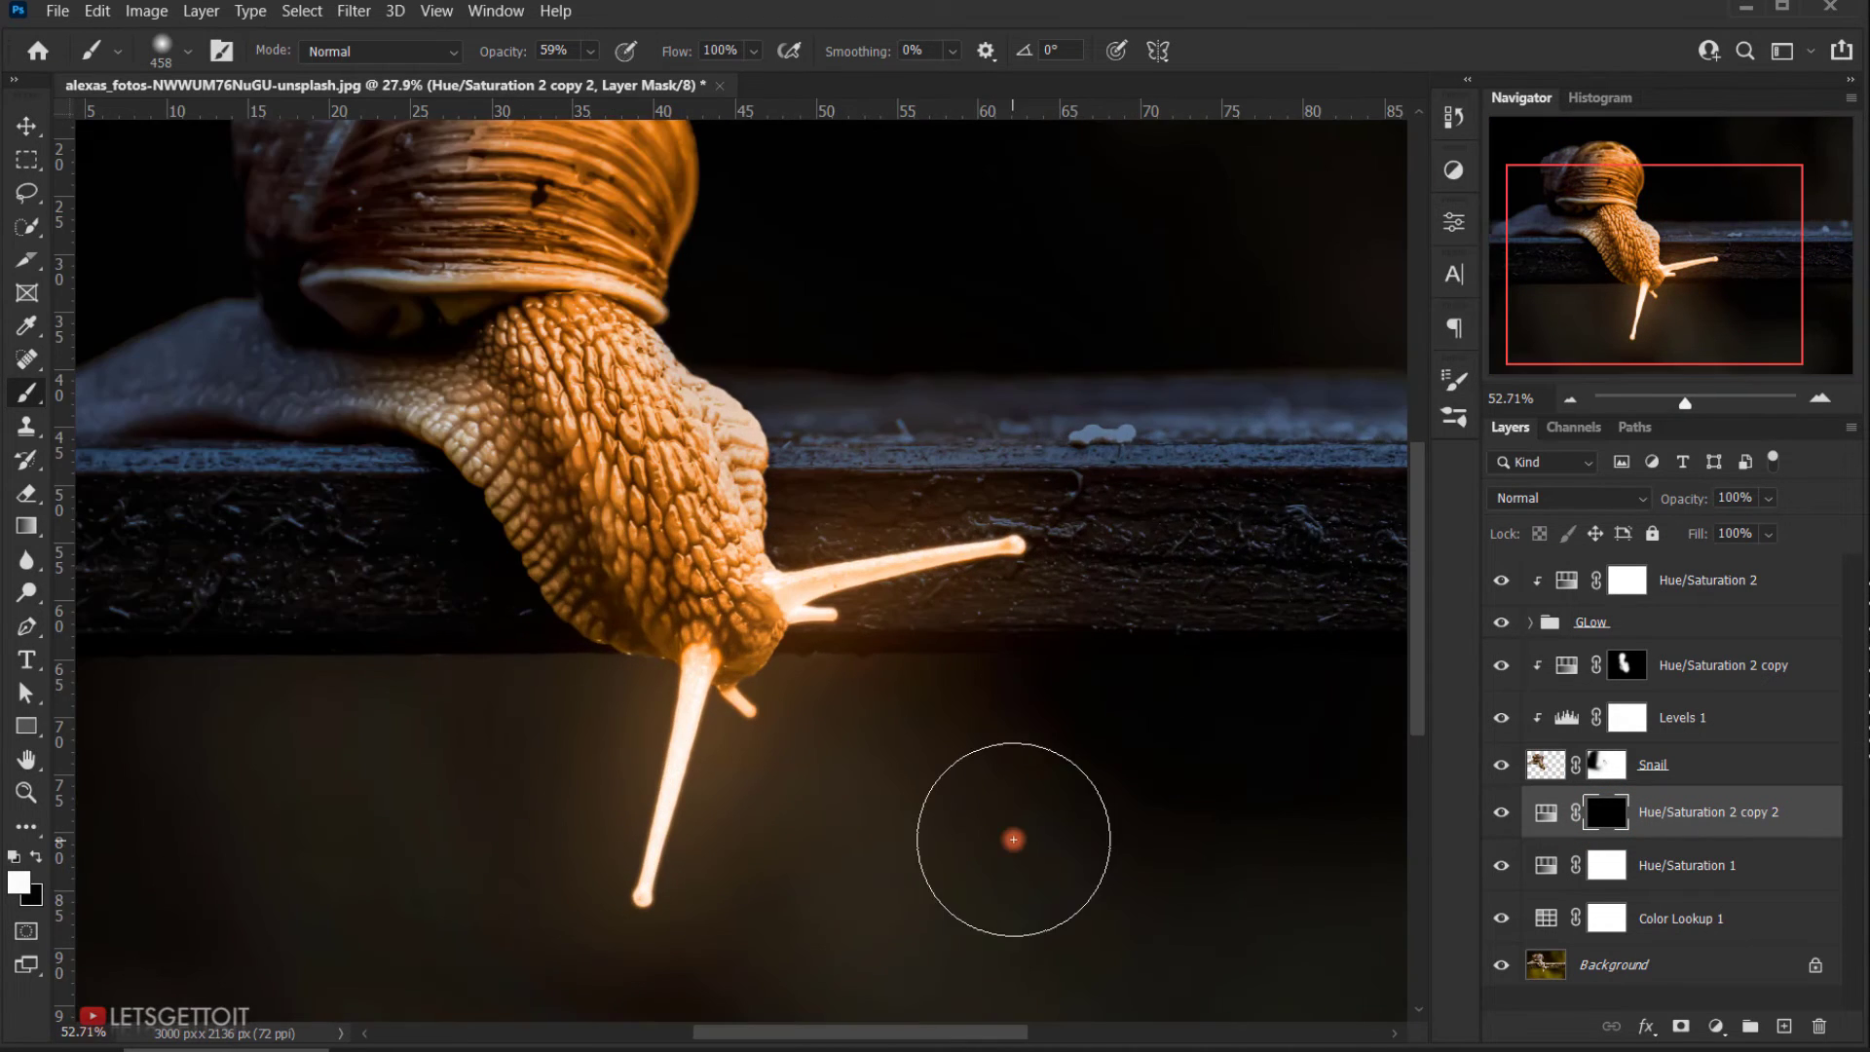
{"action": "scroll", "coordinate": [1012, 822], "scroll_direction": "down", "scroll_amount": 5}
{"action": "scroll", "coordinate": [727, 572], "scroll_direction": "down", "scroll_amount": 1}
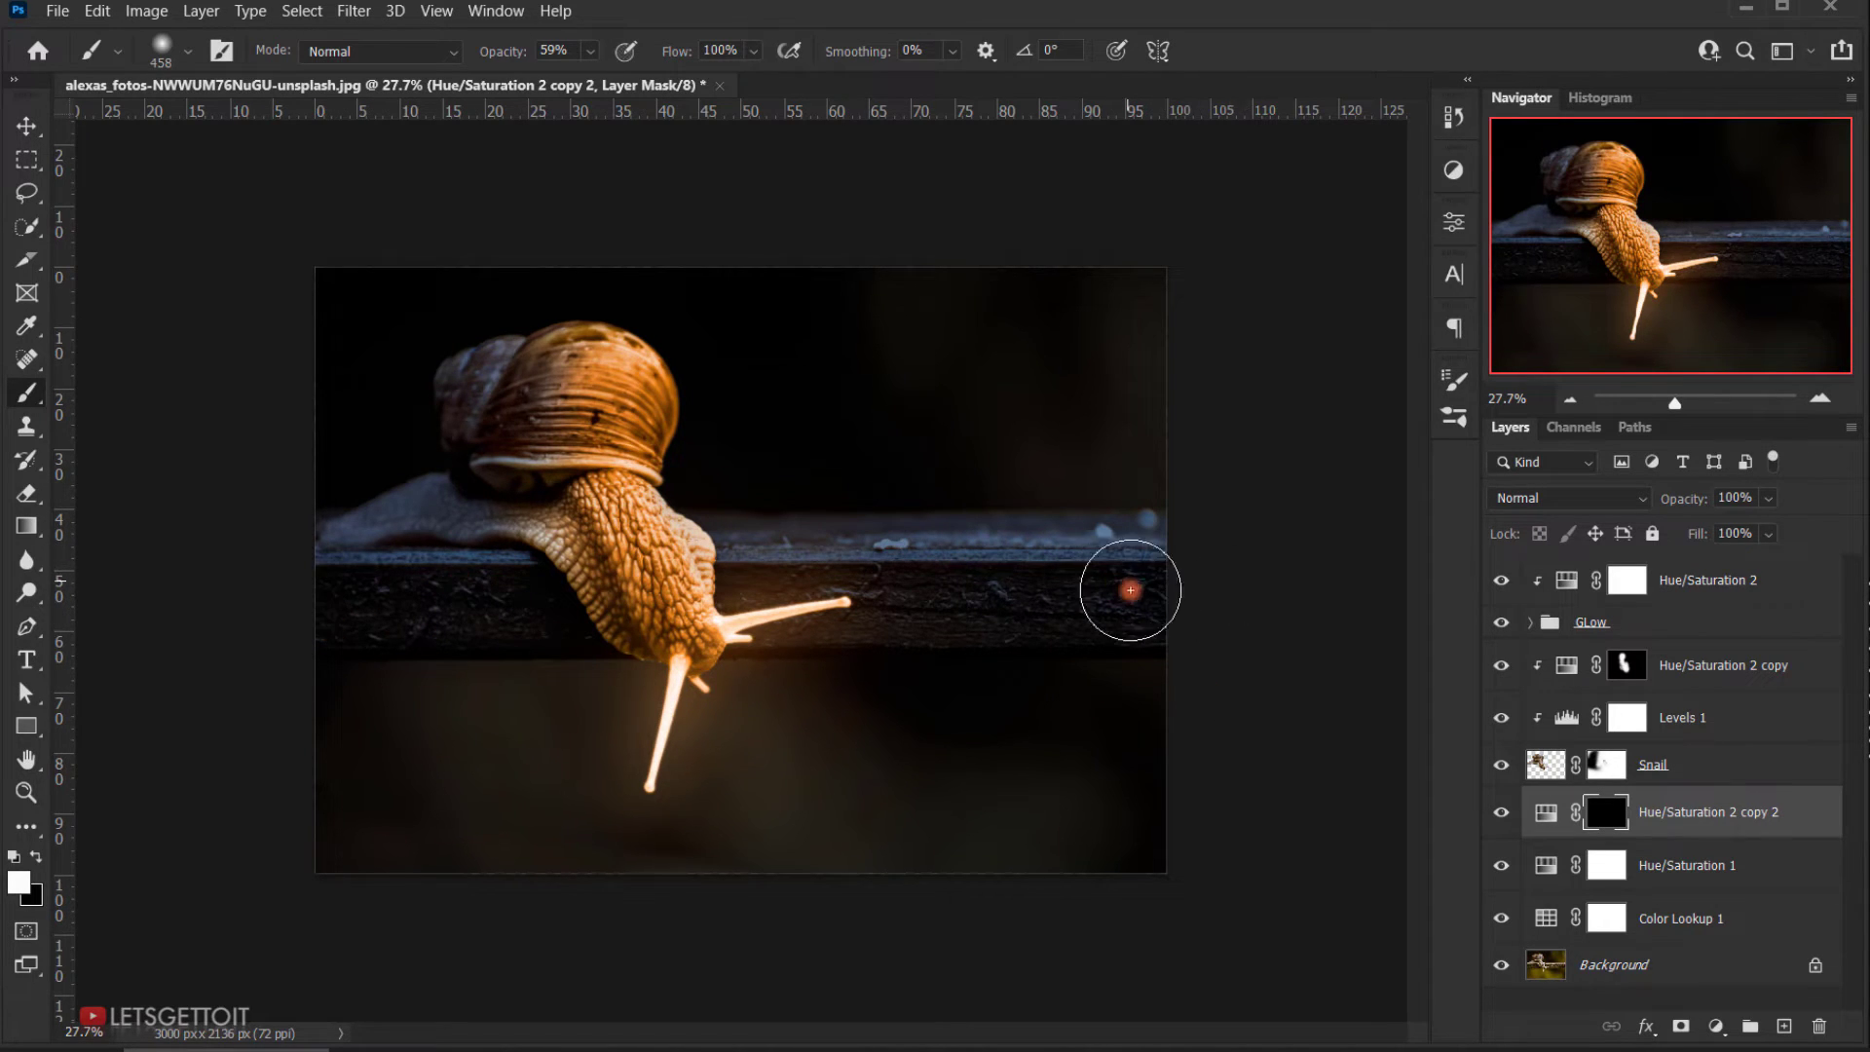
{"action": "left_click", "coordinate": [28, 164]}
{"action": "left_click", "coordinate": [88, 167]}
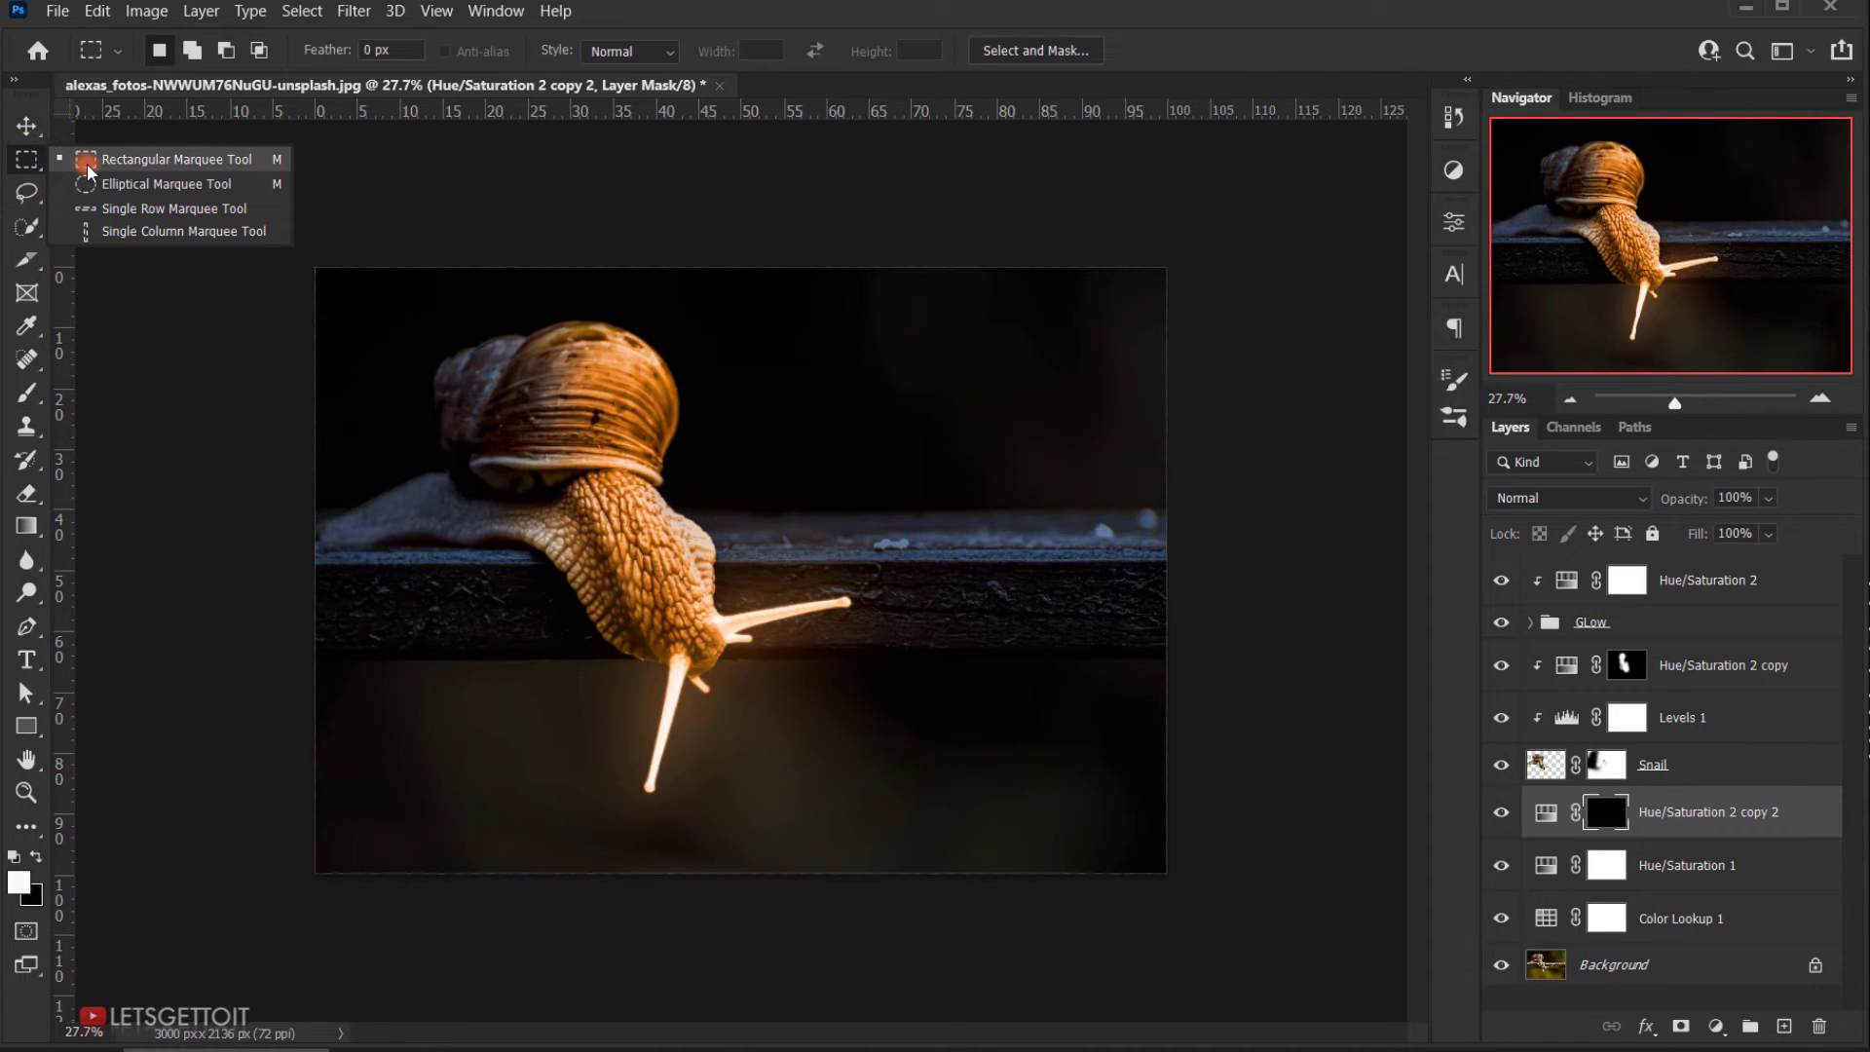
{"action": "scroll", "coordinate": [361, 608], "scroll_direction": "up", "scroll_amount": 4}
{"action": "scroll", "coordinate": [664, 606], "scroll_direction": "down", "scroll_amount": 4}
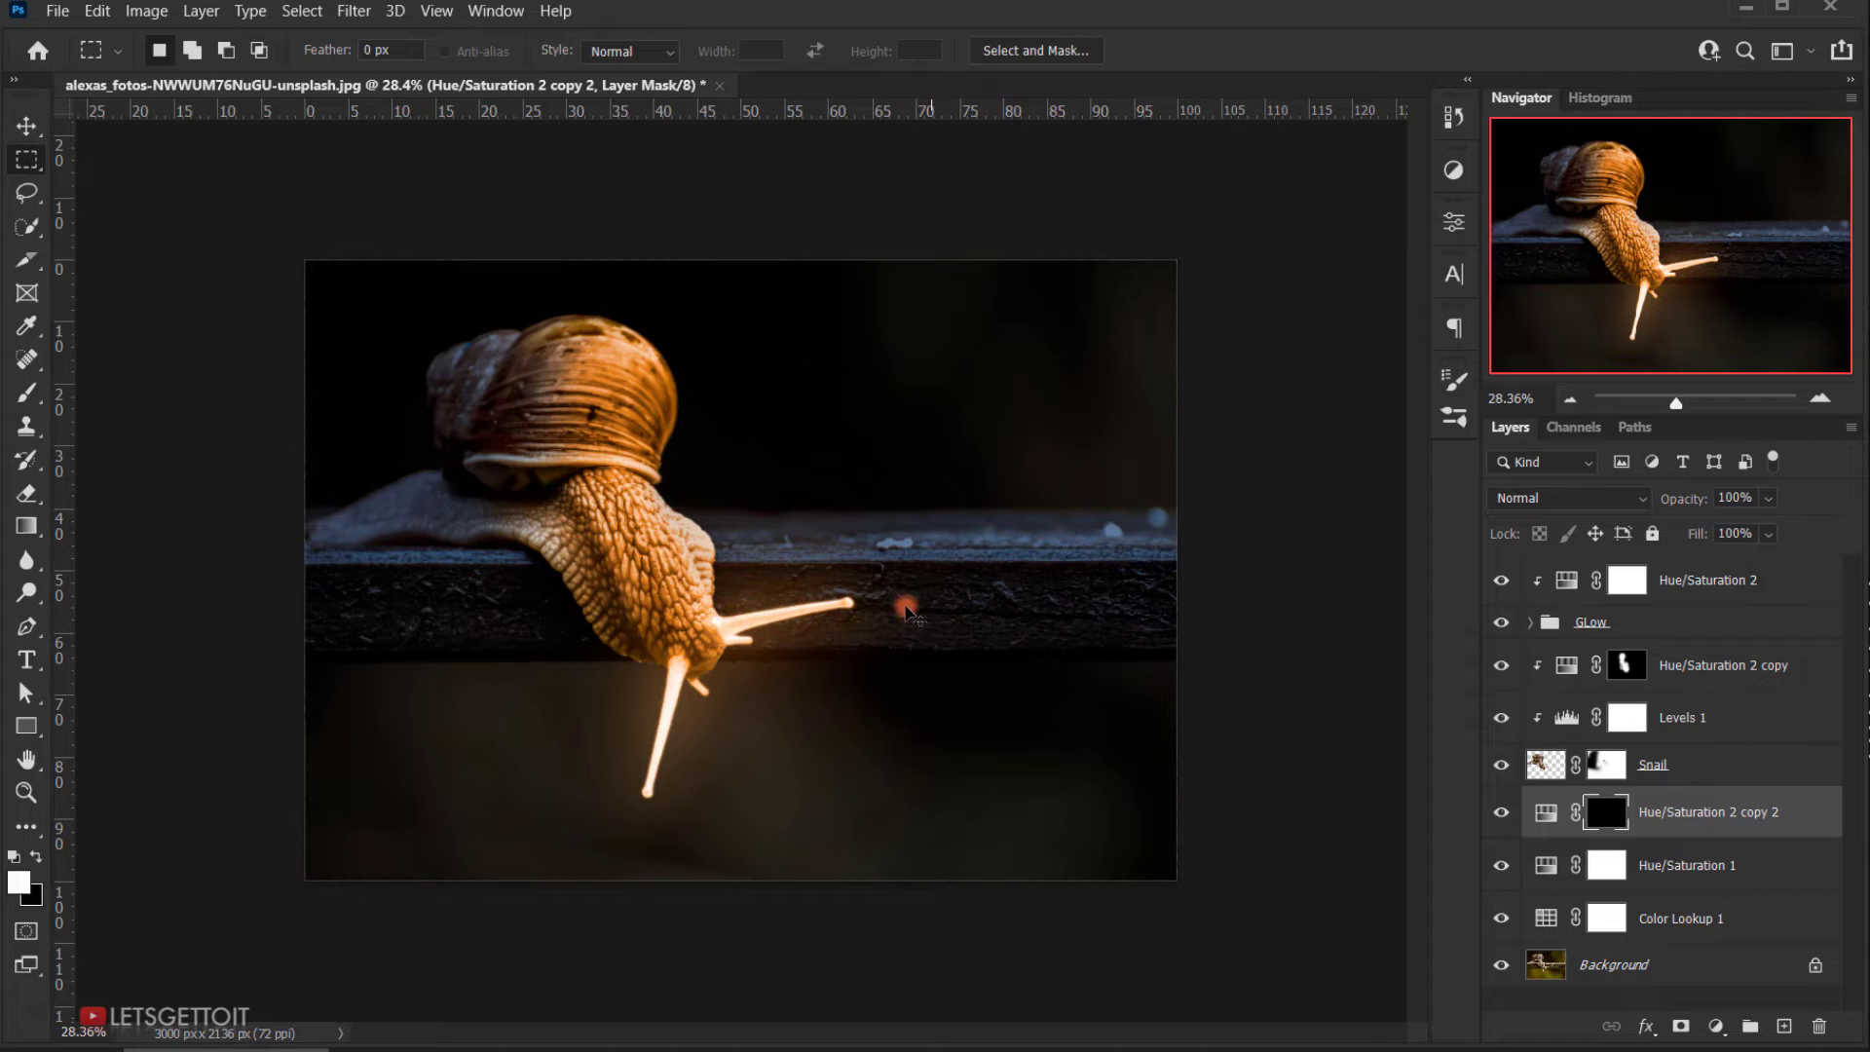
{"action": "scroll", "coordinate": [211, 605], "scroll_direction": "up", "scroll_amount": 2}
{"action": "left_click_drag", "start_coordinate": [151, 561], "coordinate": [1344, 689]}
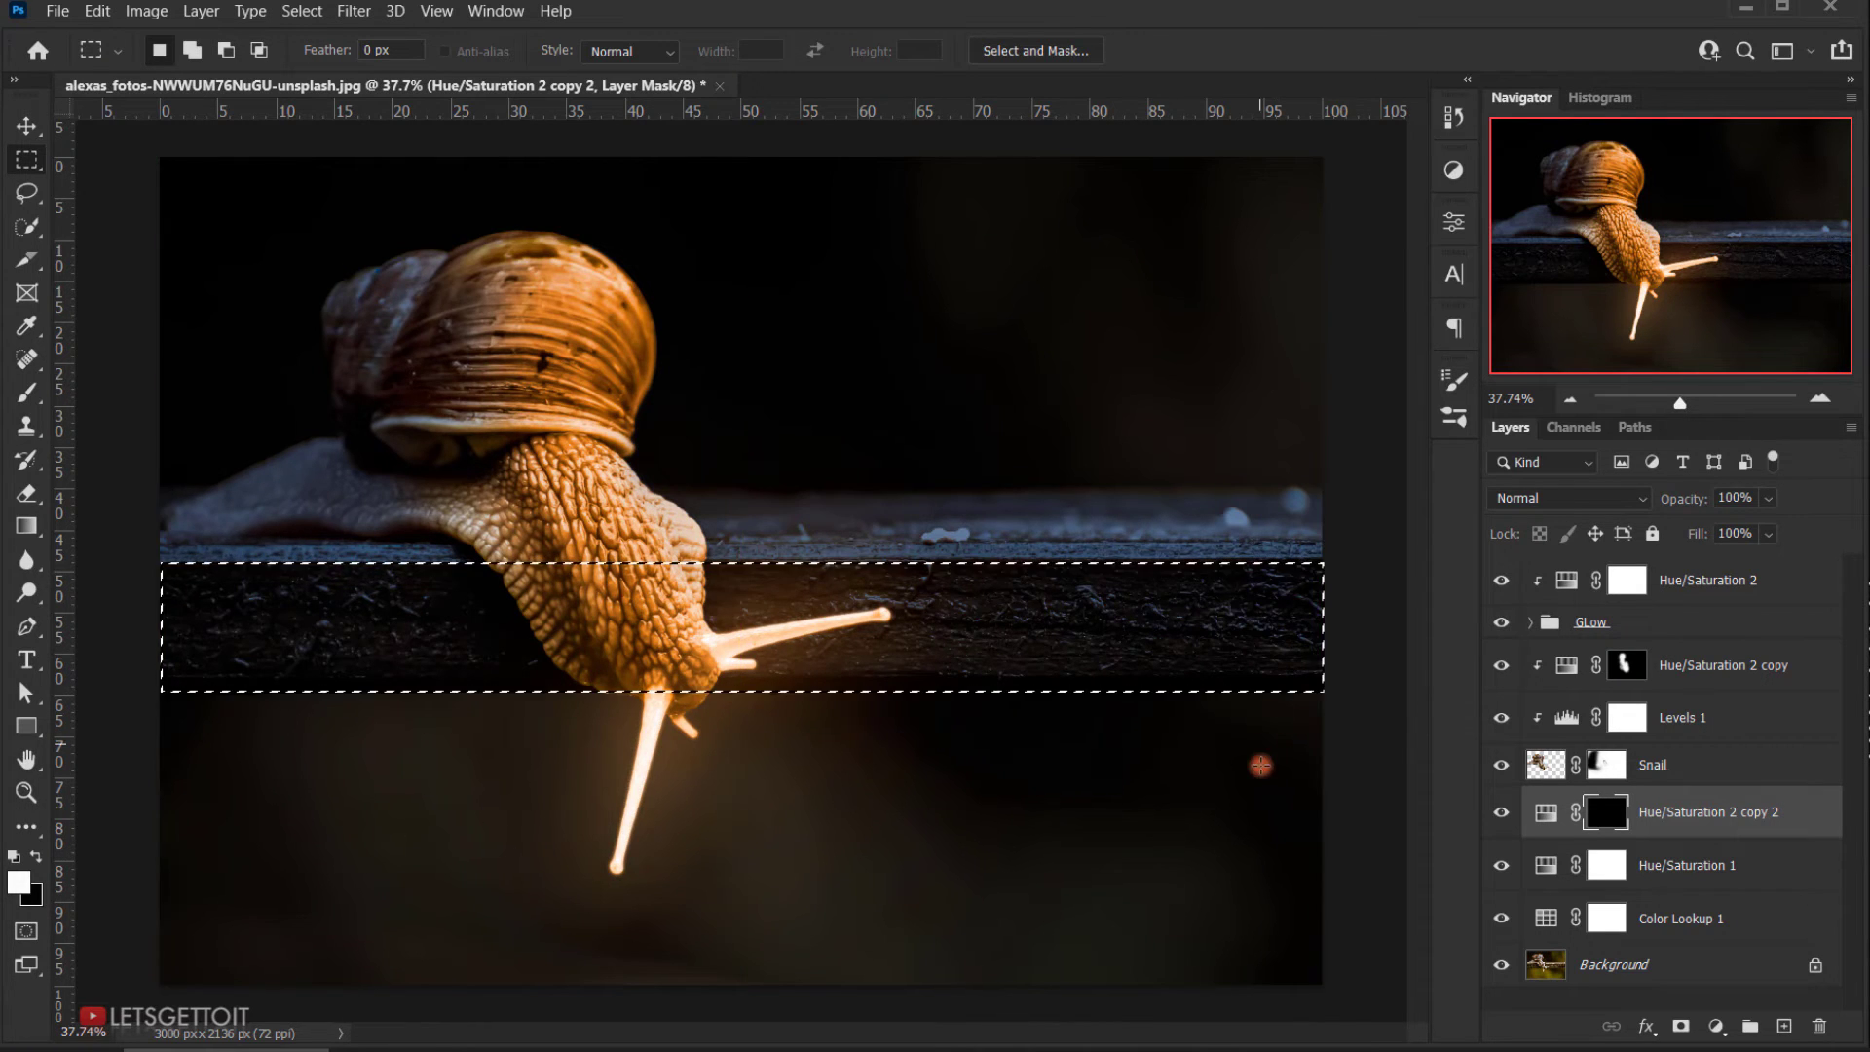
Step: Trim the plank selection along its lower and upper edges by subtracting the excess with the Rectangular Marquee tool
{"action": "scroll", "coordinate": [1261, 760], "scroll_direction": "up", "scroll_amount": 10}
{"action": "left_click_drag", "start_coordinate": [1101, 672], "coordinate": [634, 718]}
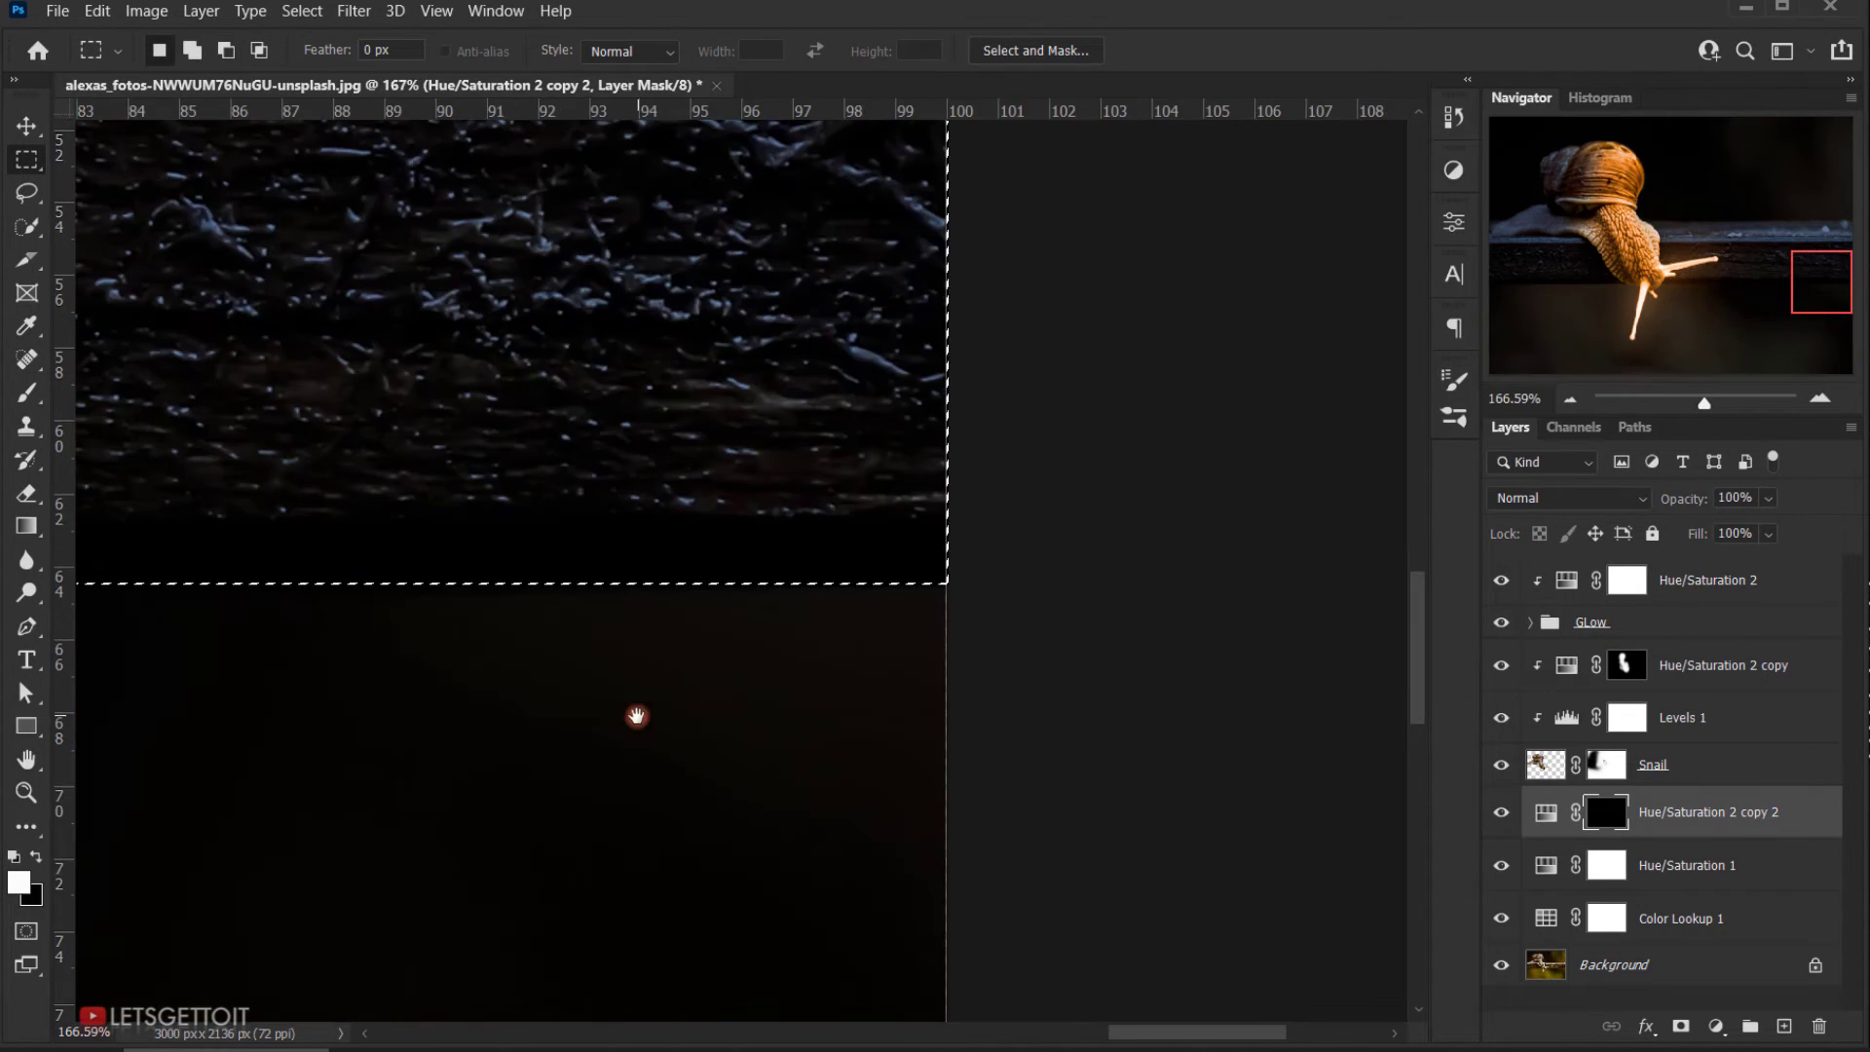
{"action": "scroll", "coordinate": [868, 613], "scroll_direction": "up", "scroll_amount": 6}
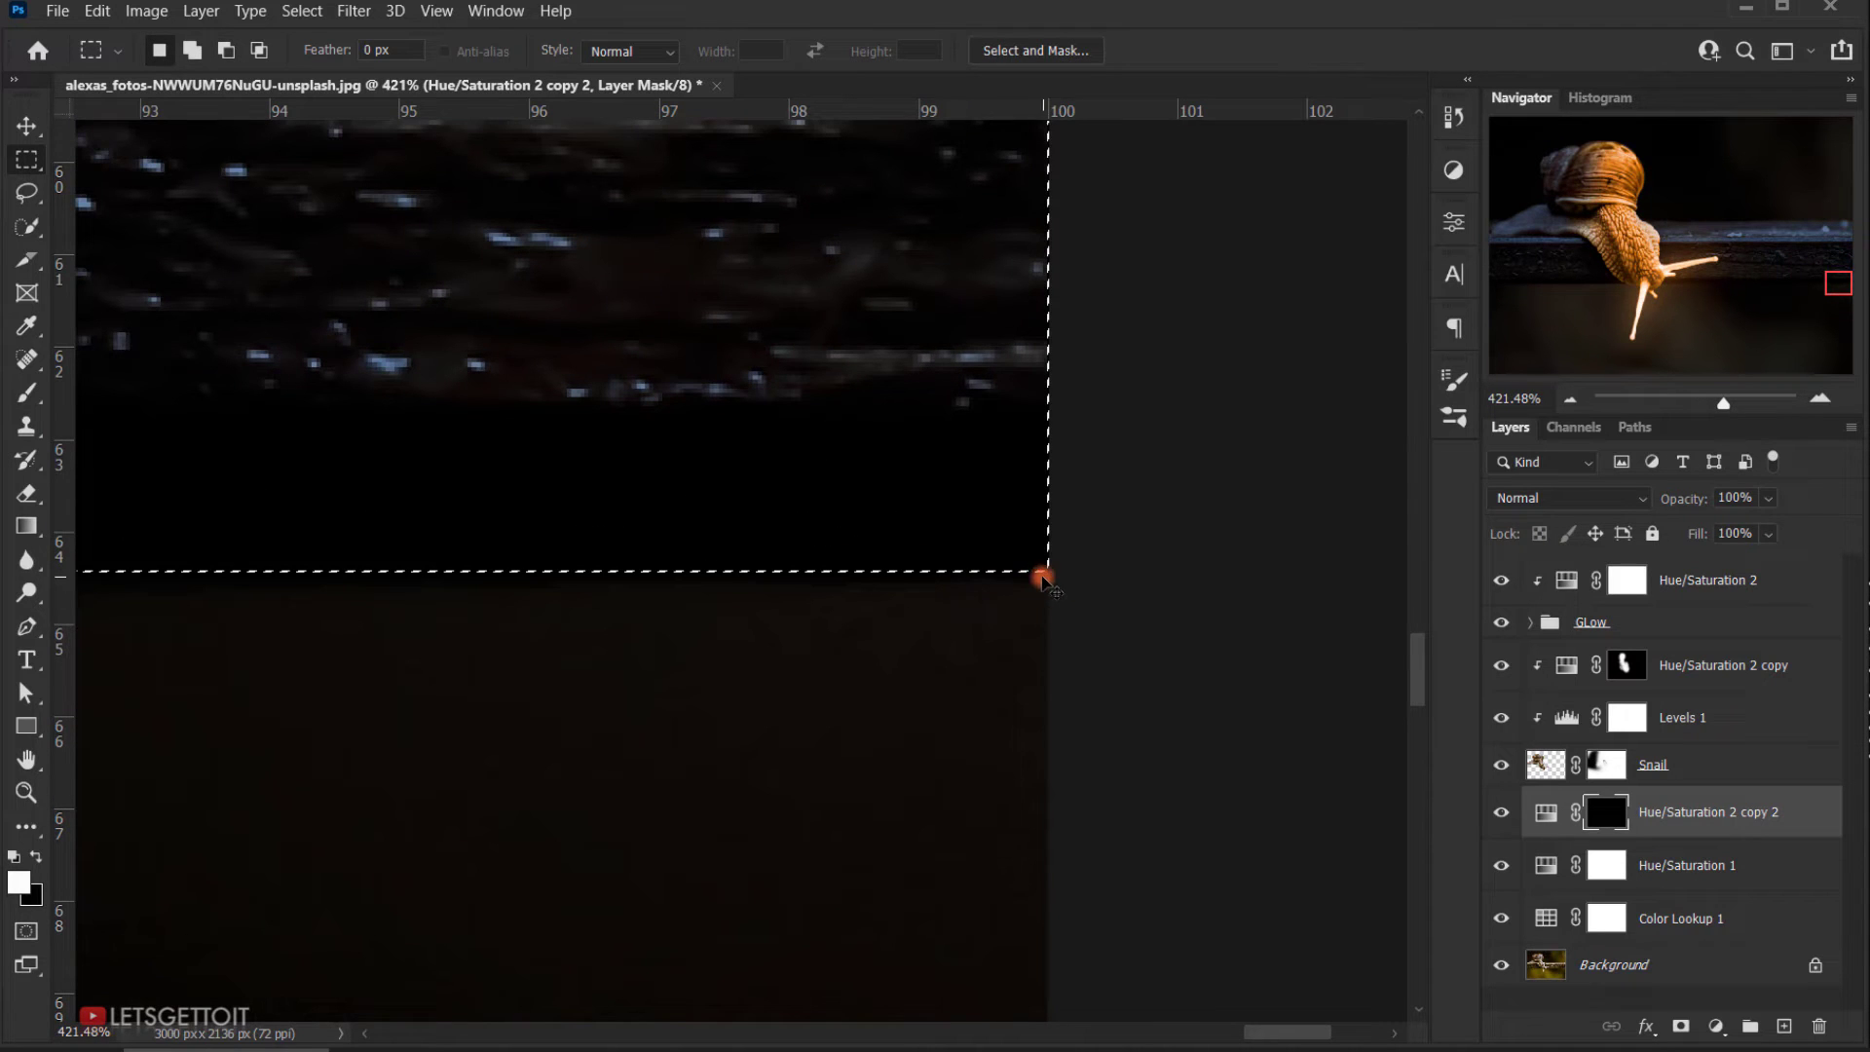
{"action": "scroll", "coordinate": [721, 573], "scroll_direction": "down", "scroll_amount": 10}
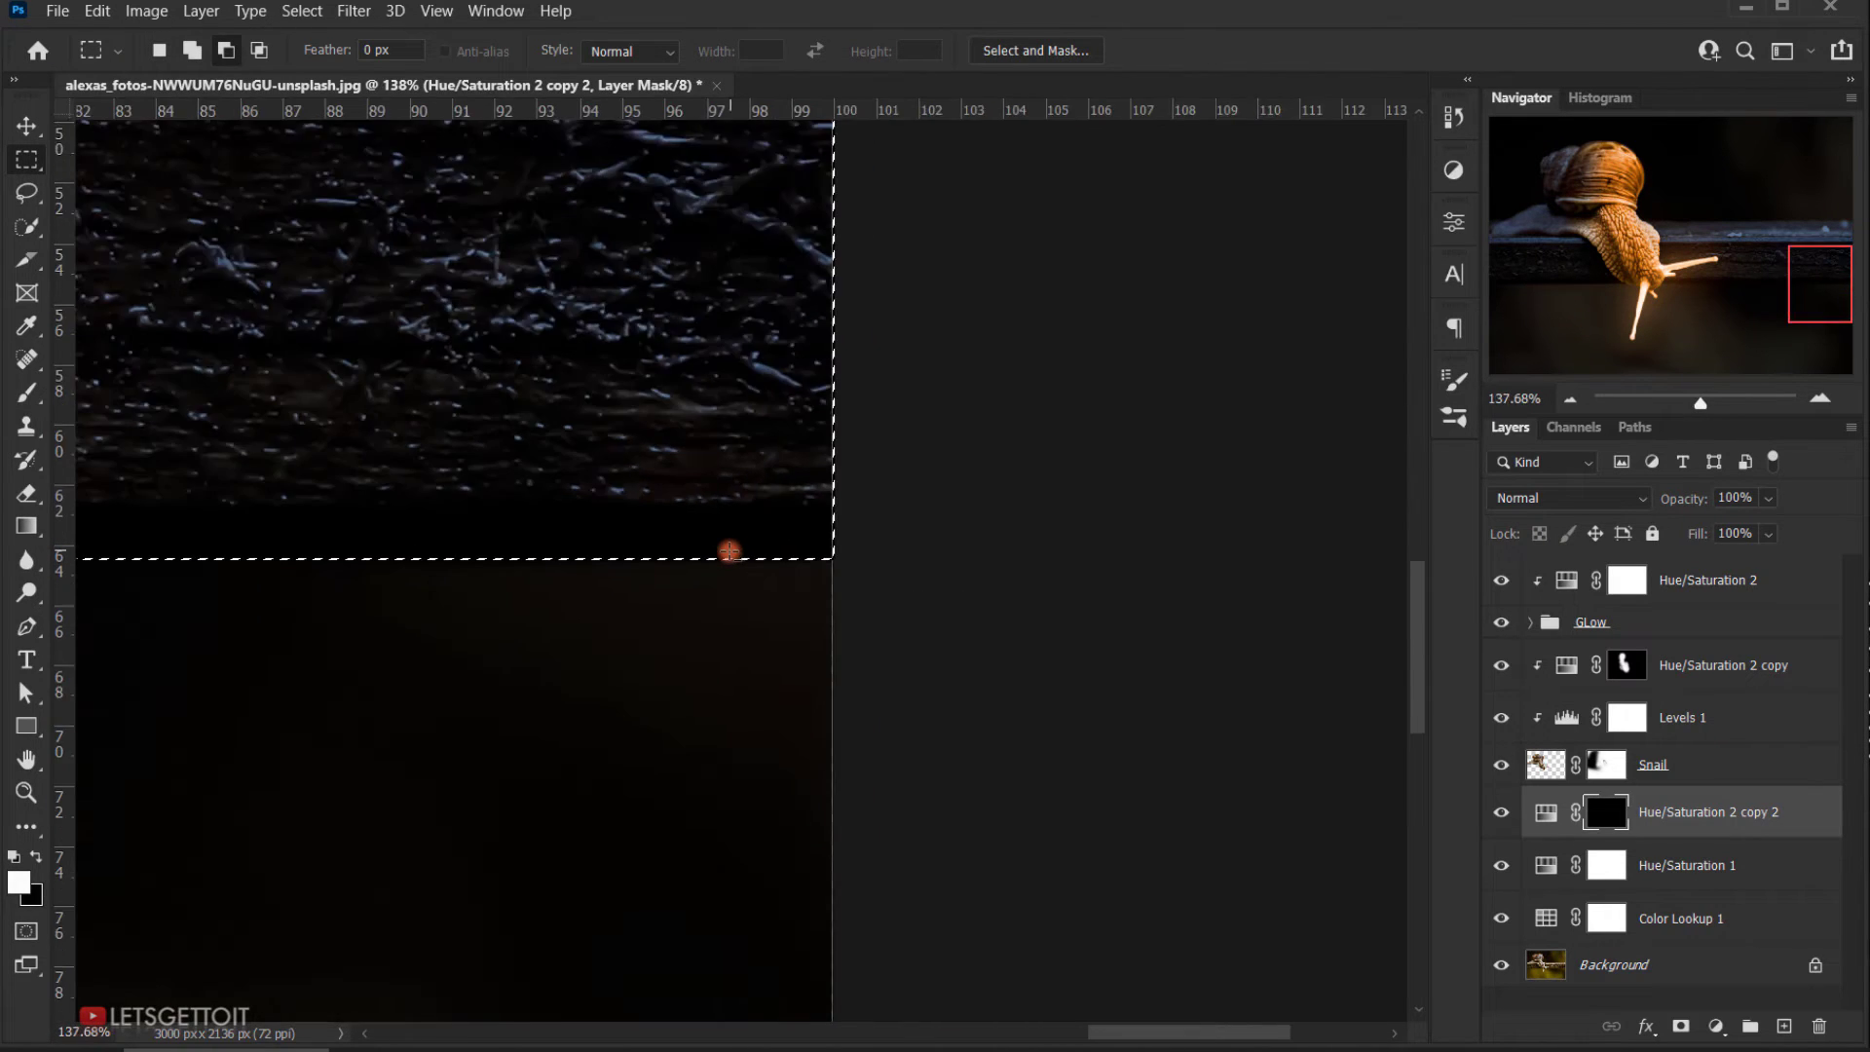
{"action": "left_click_drag", "start_coordinate": [406, 501], "coordinate": [940, 669]}
{"action": "scroll", "coordinate": [449, 416], "scroll_direction": "down", "scroll_amount": 3}
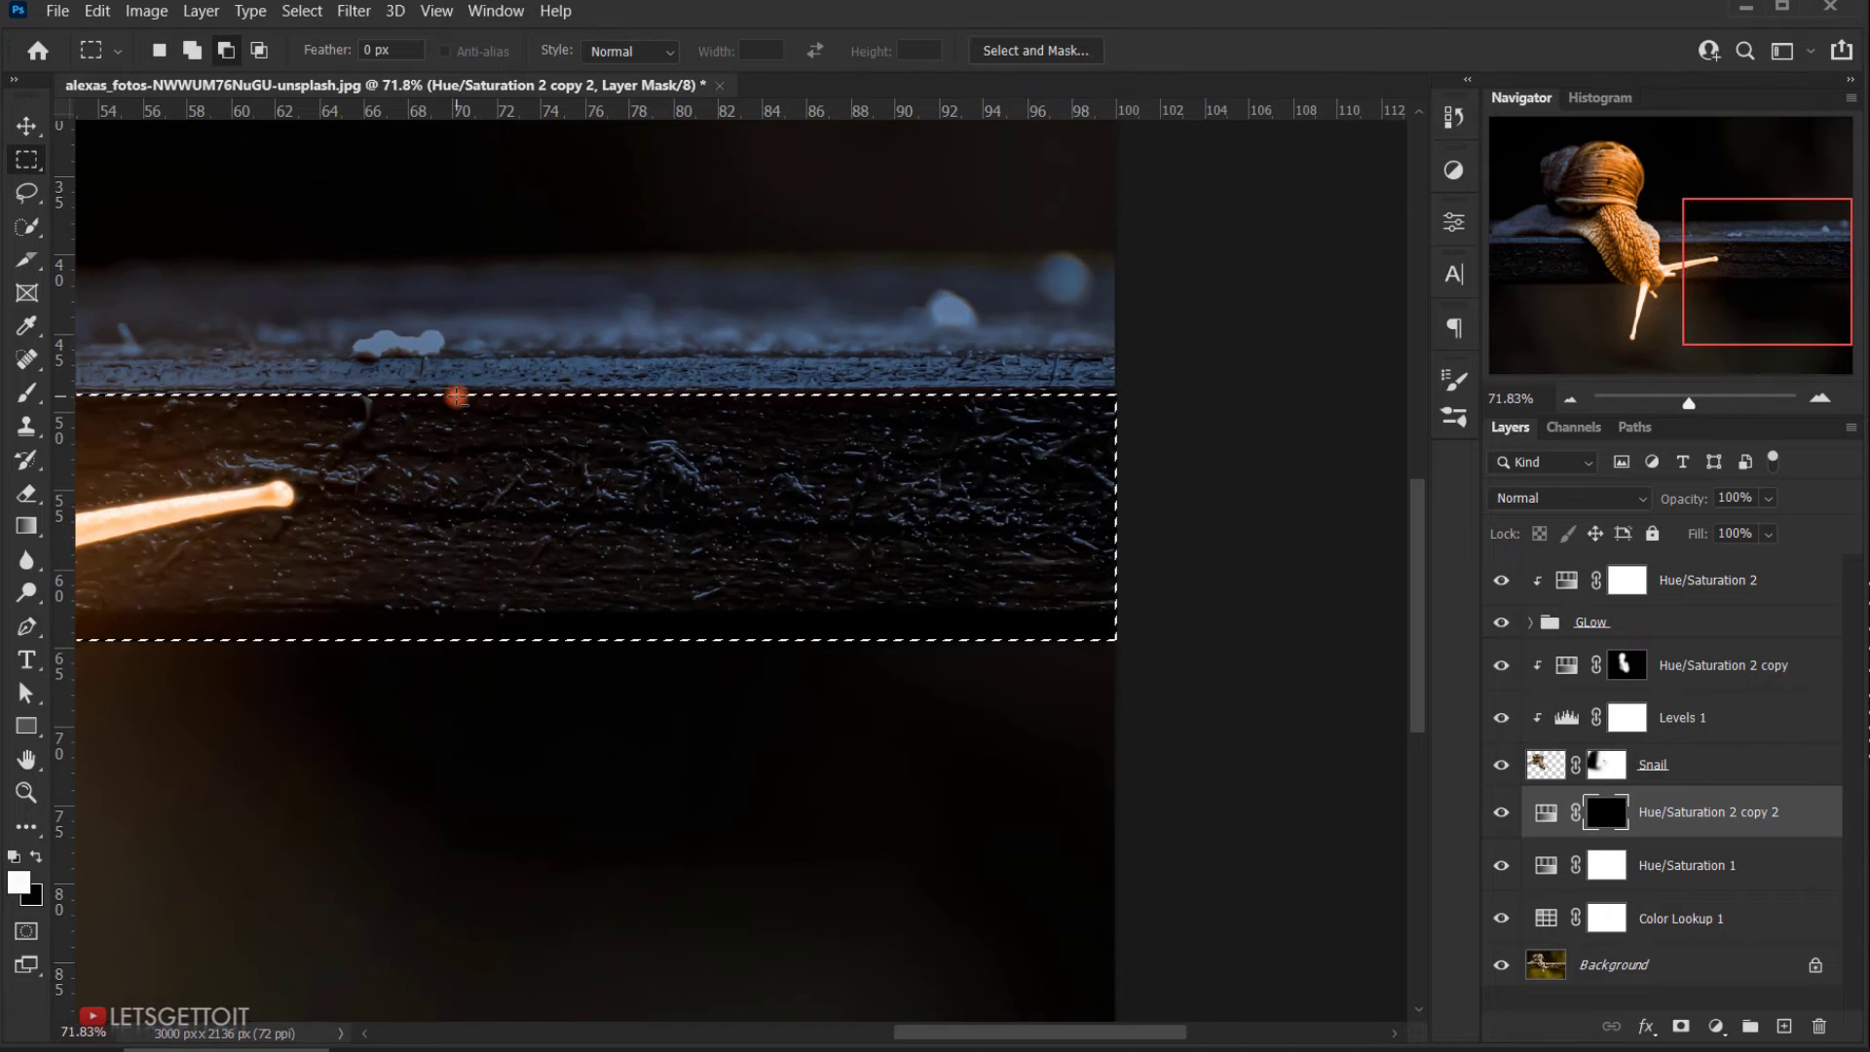
{"action": "scroll", "coordinate": [1031, 449], "scroll_direction": "up", "scroll_amount": 5}
{"action": "left_click", "coordinate": [1044, 454]}
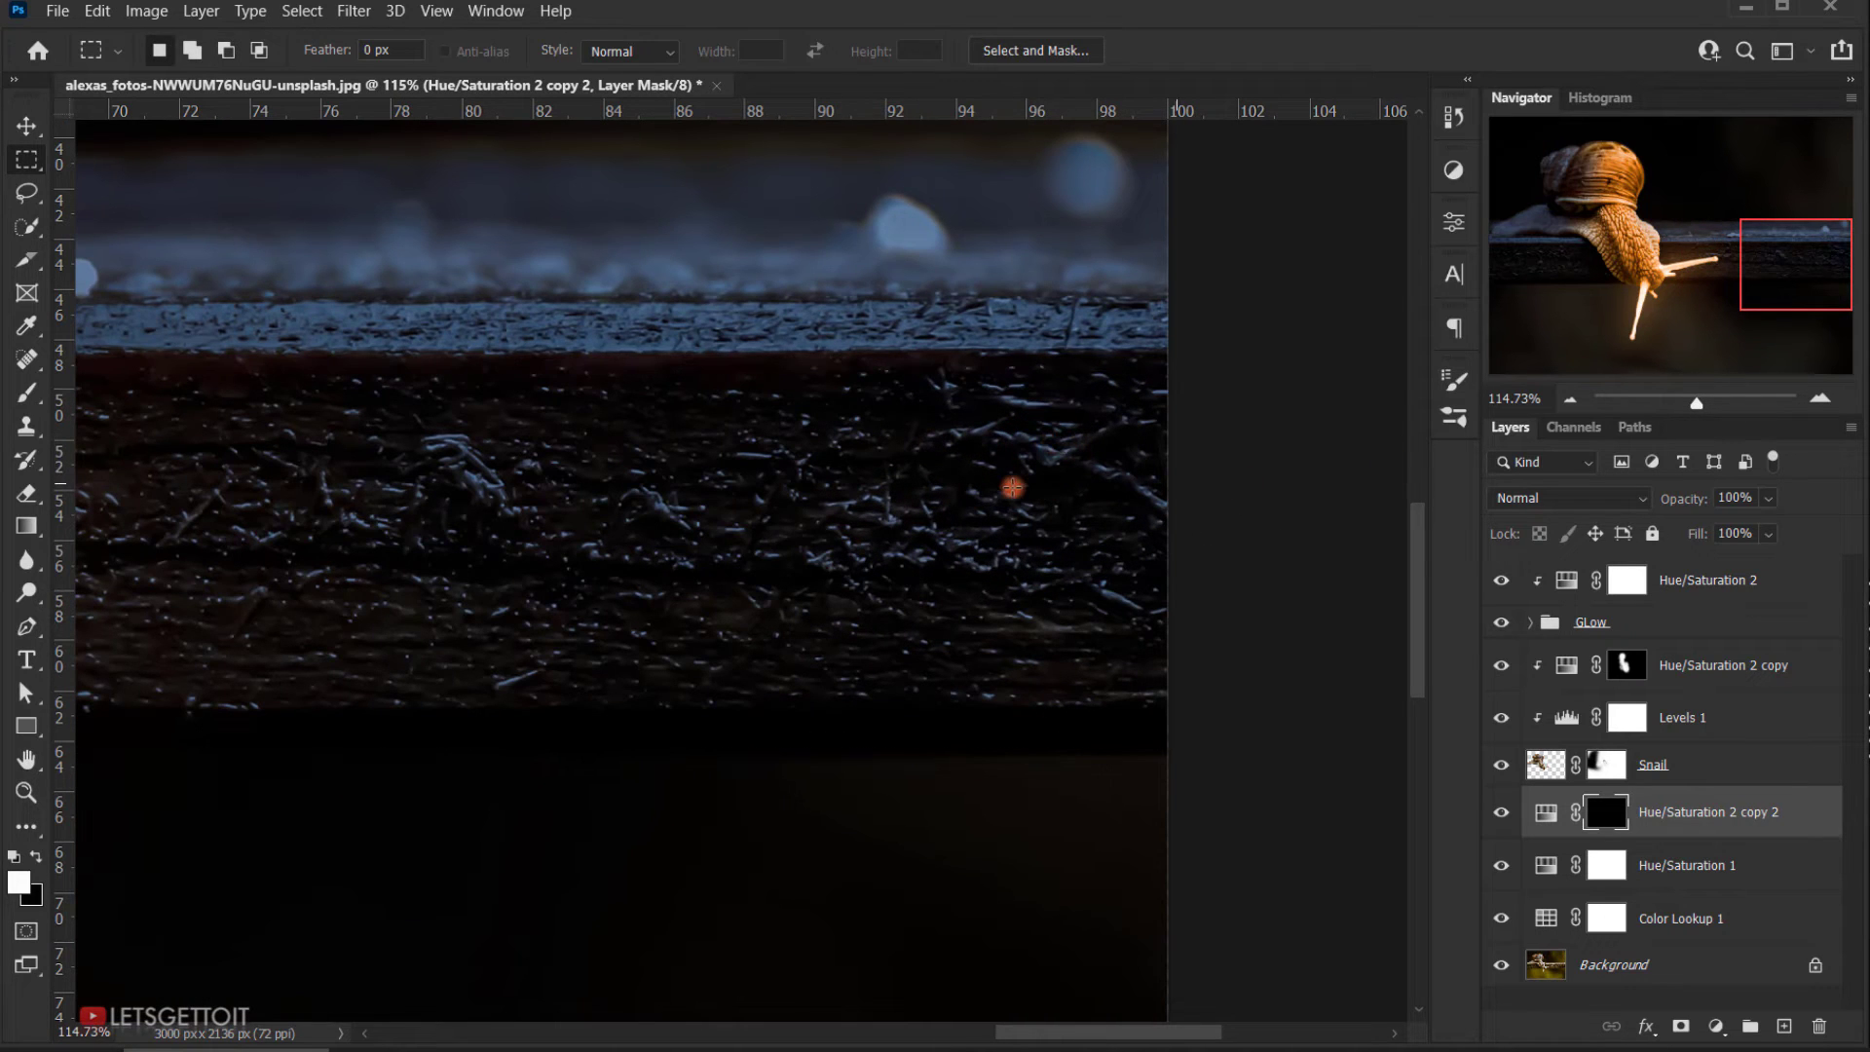
{"action": "key", "text": "ctrl+z"}
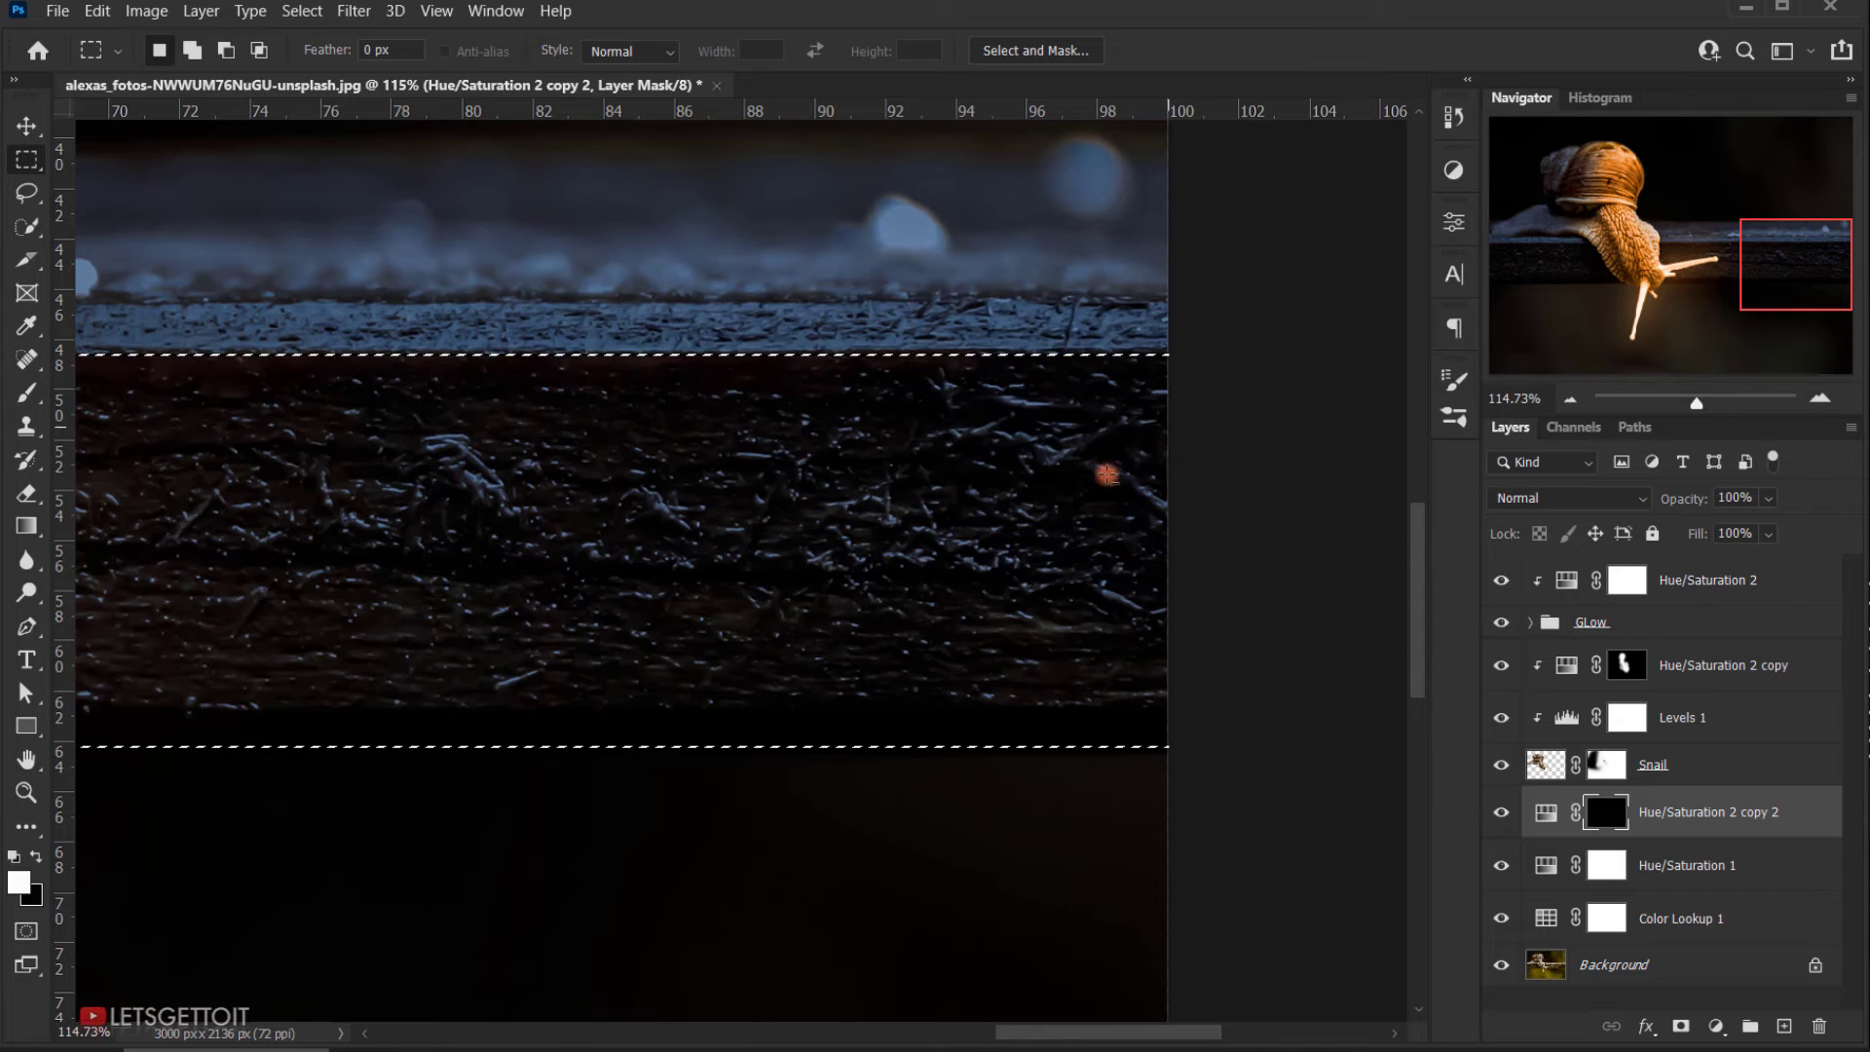
Step: Add the strip at the image's right edge to the marquee selection of the plank's front face
{"action": "scroll", "coordinate": [935, 653], "scroll_direction": "down", "scroll_amount": 2}
{"action": "key", "text": "shift"}
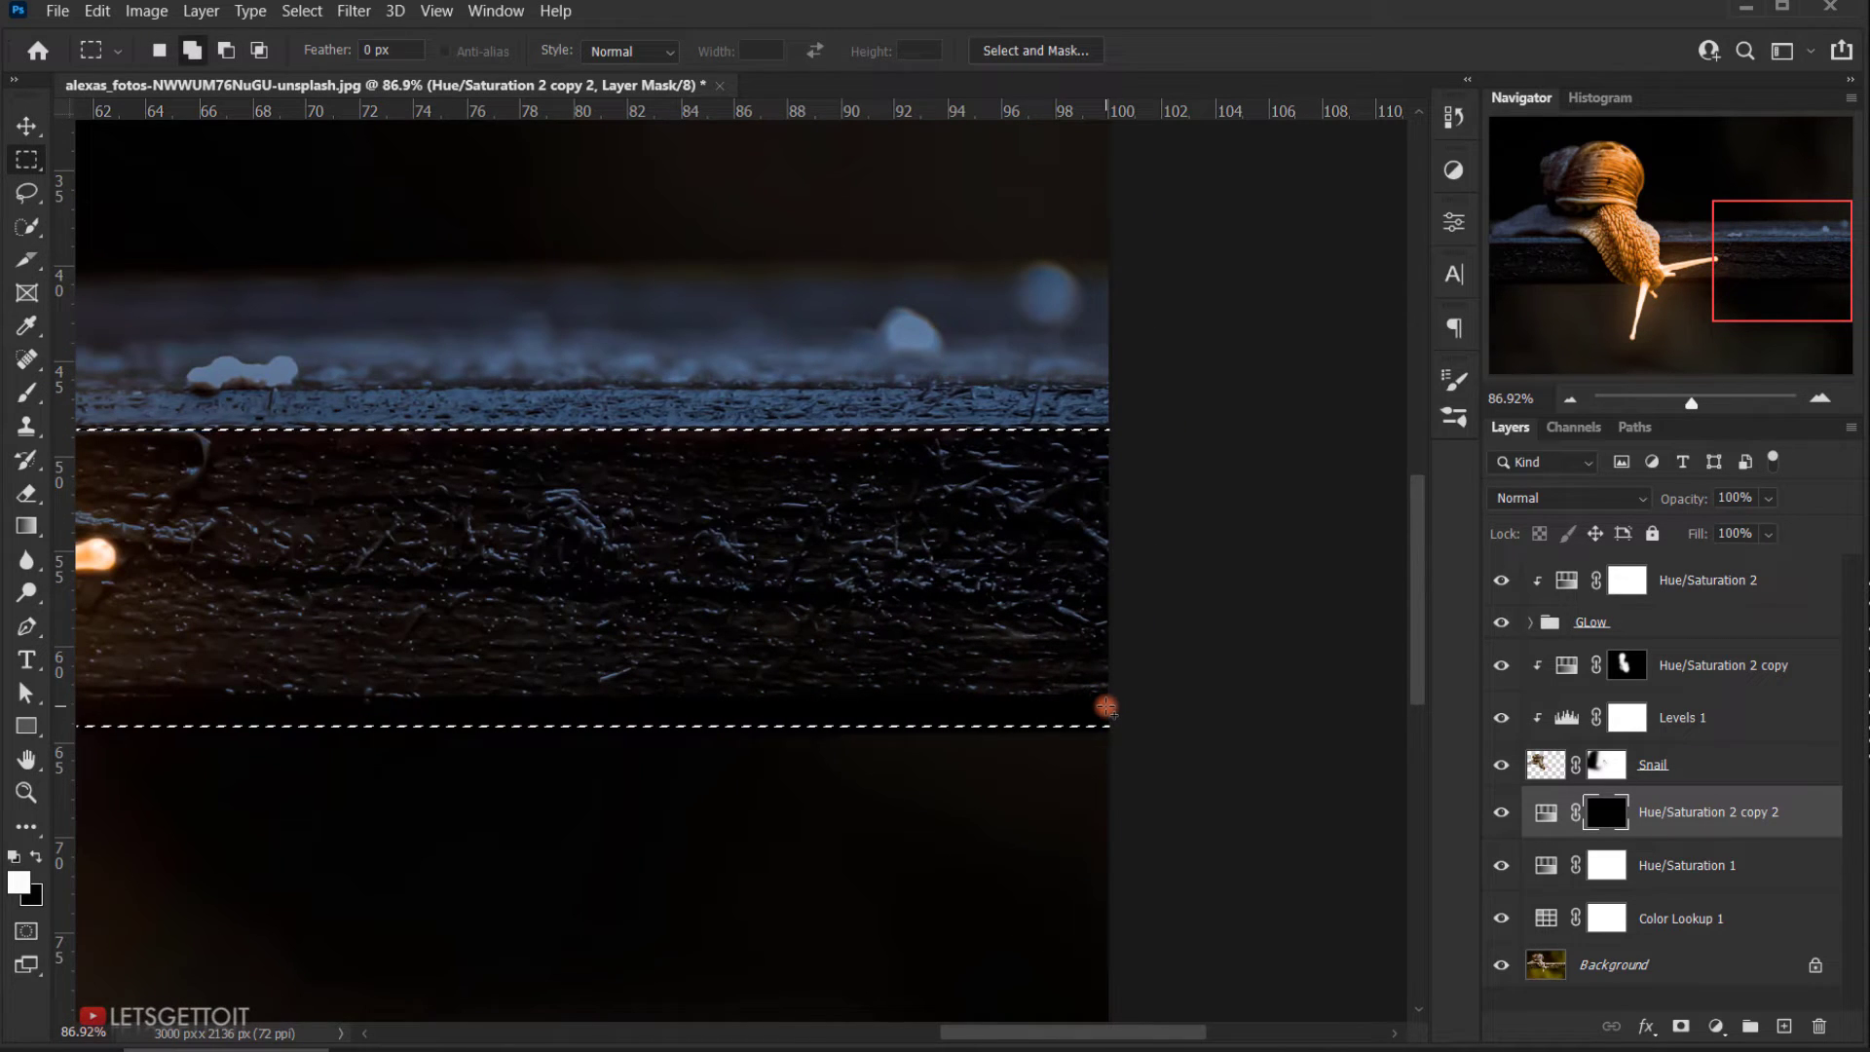
{"action": "left_click_drag", "start_coordinate": [1106, 707], "coordinate": [1158, 731]}
{"action": "scroll", "coordinate": [409, 656], "scroll_direction": "right", "scroll_amount": 10}
{"action": "scroll", "coordinate": [545, 654], "scroll_direction": "down", "scroll_amount": 2}
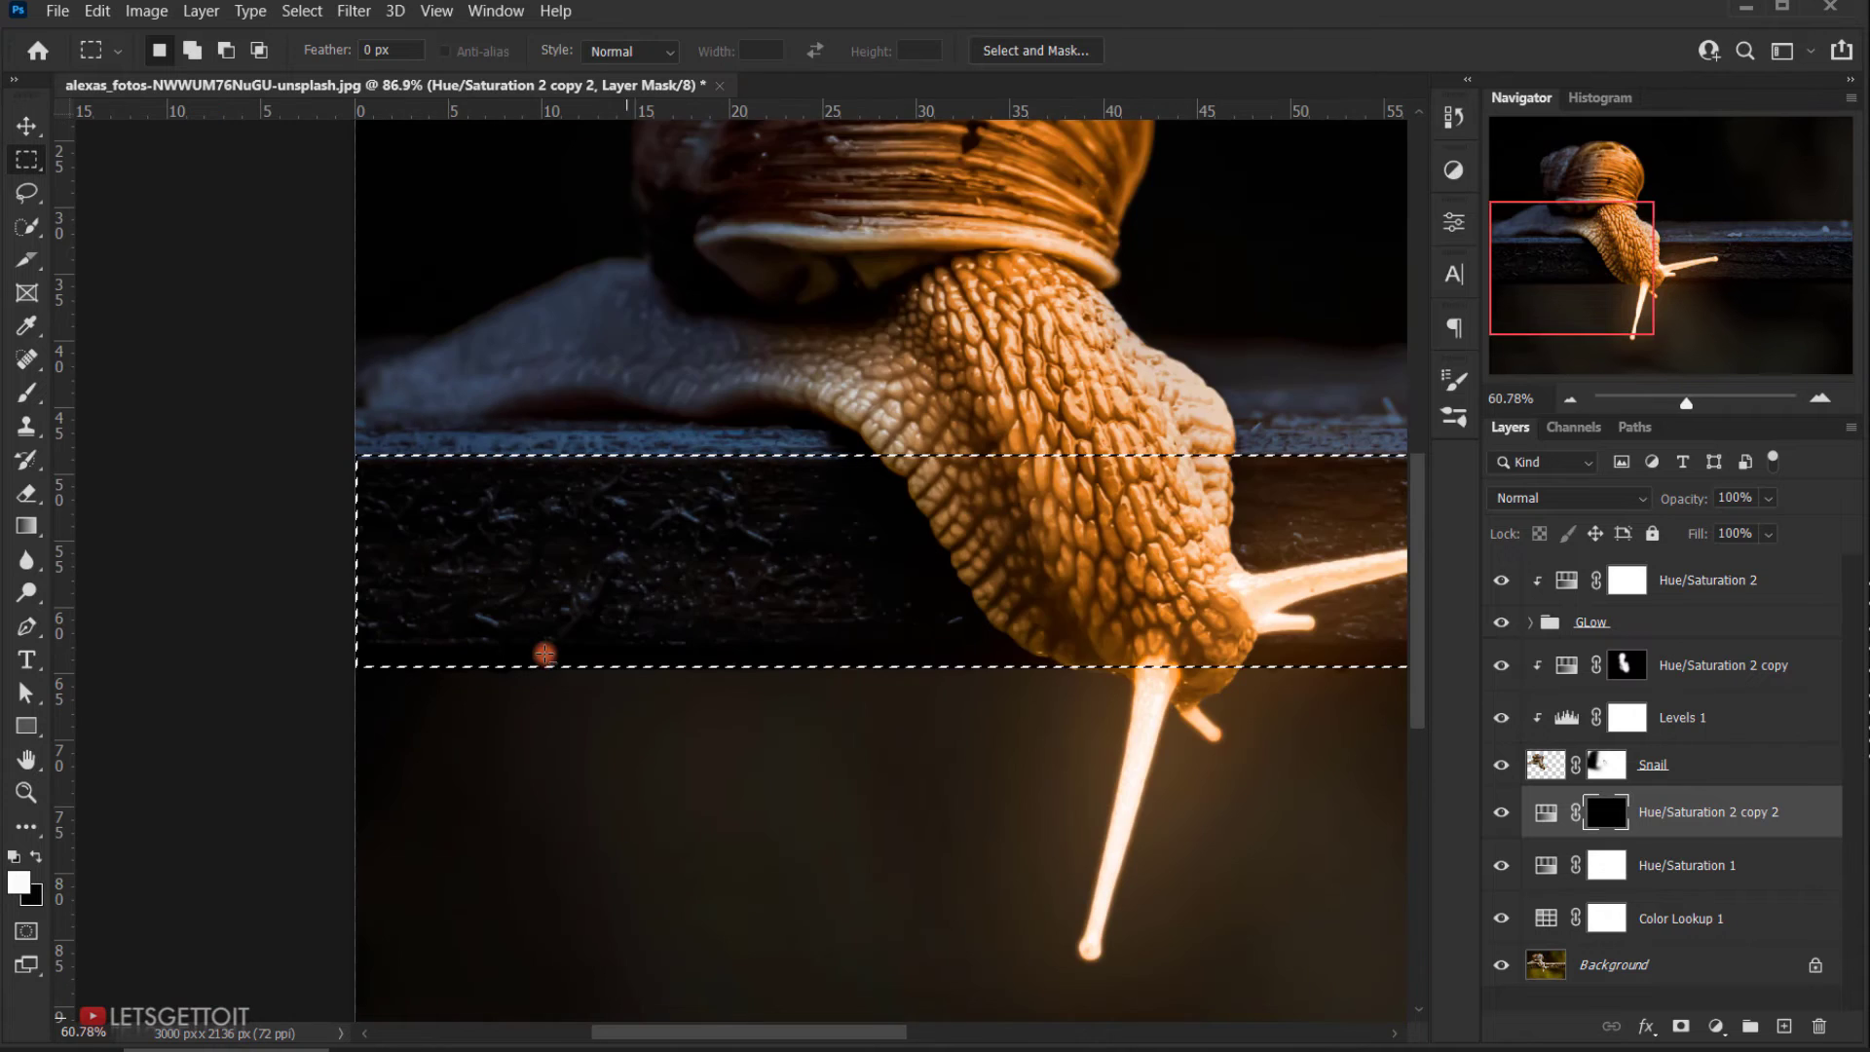
{"action": "scroll", "coordinate": [745, 668], "scroll_direction": "right", "scroll_amount": 8}
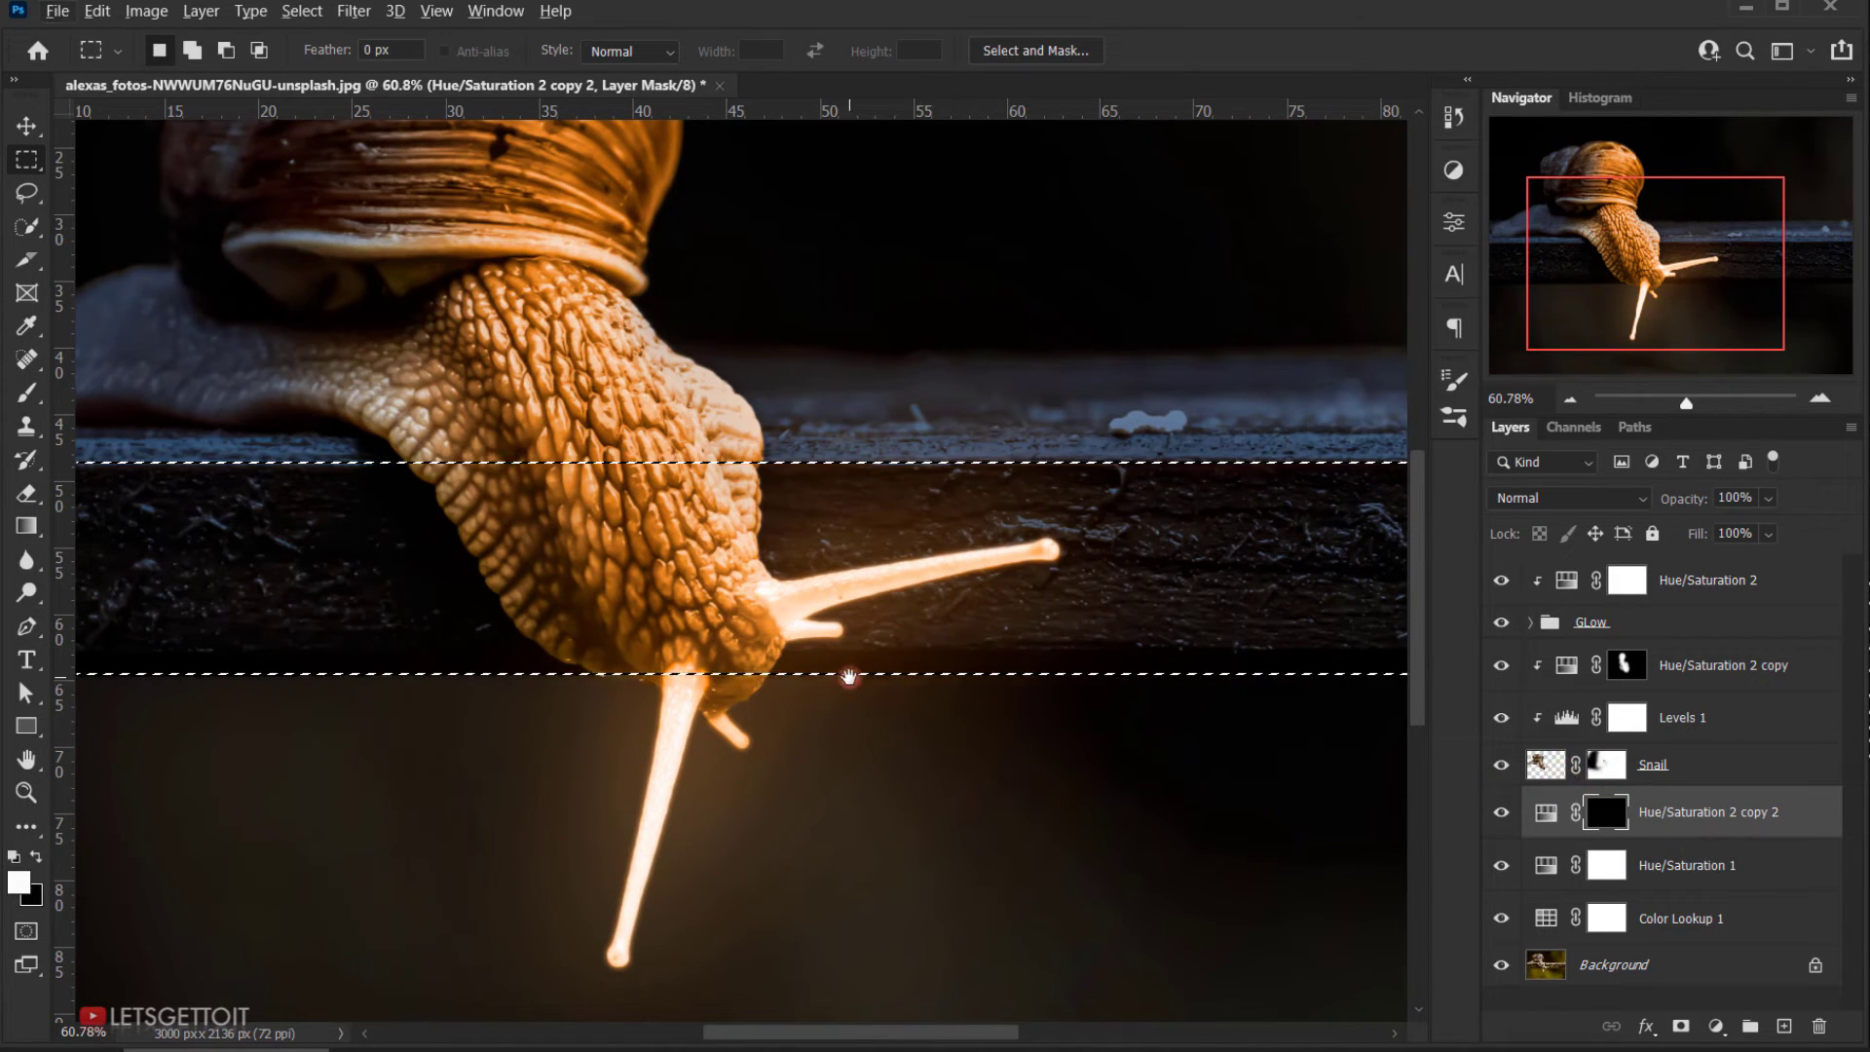
{"action": "left_click_drag", "start_coordinate": [847, 672], "coordinate": [711, 657]}
Step: Subtract the Snail layer's shape from the plank selection
{"action": "scroll", "coordinate": [1109, 729], "scroll_direction": "up", "scroll_amount": 3}
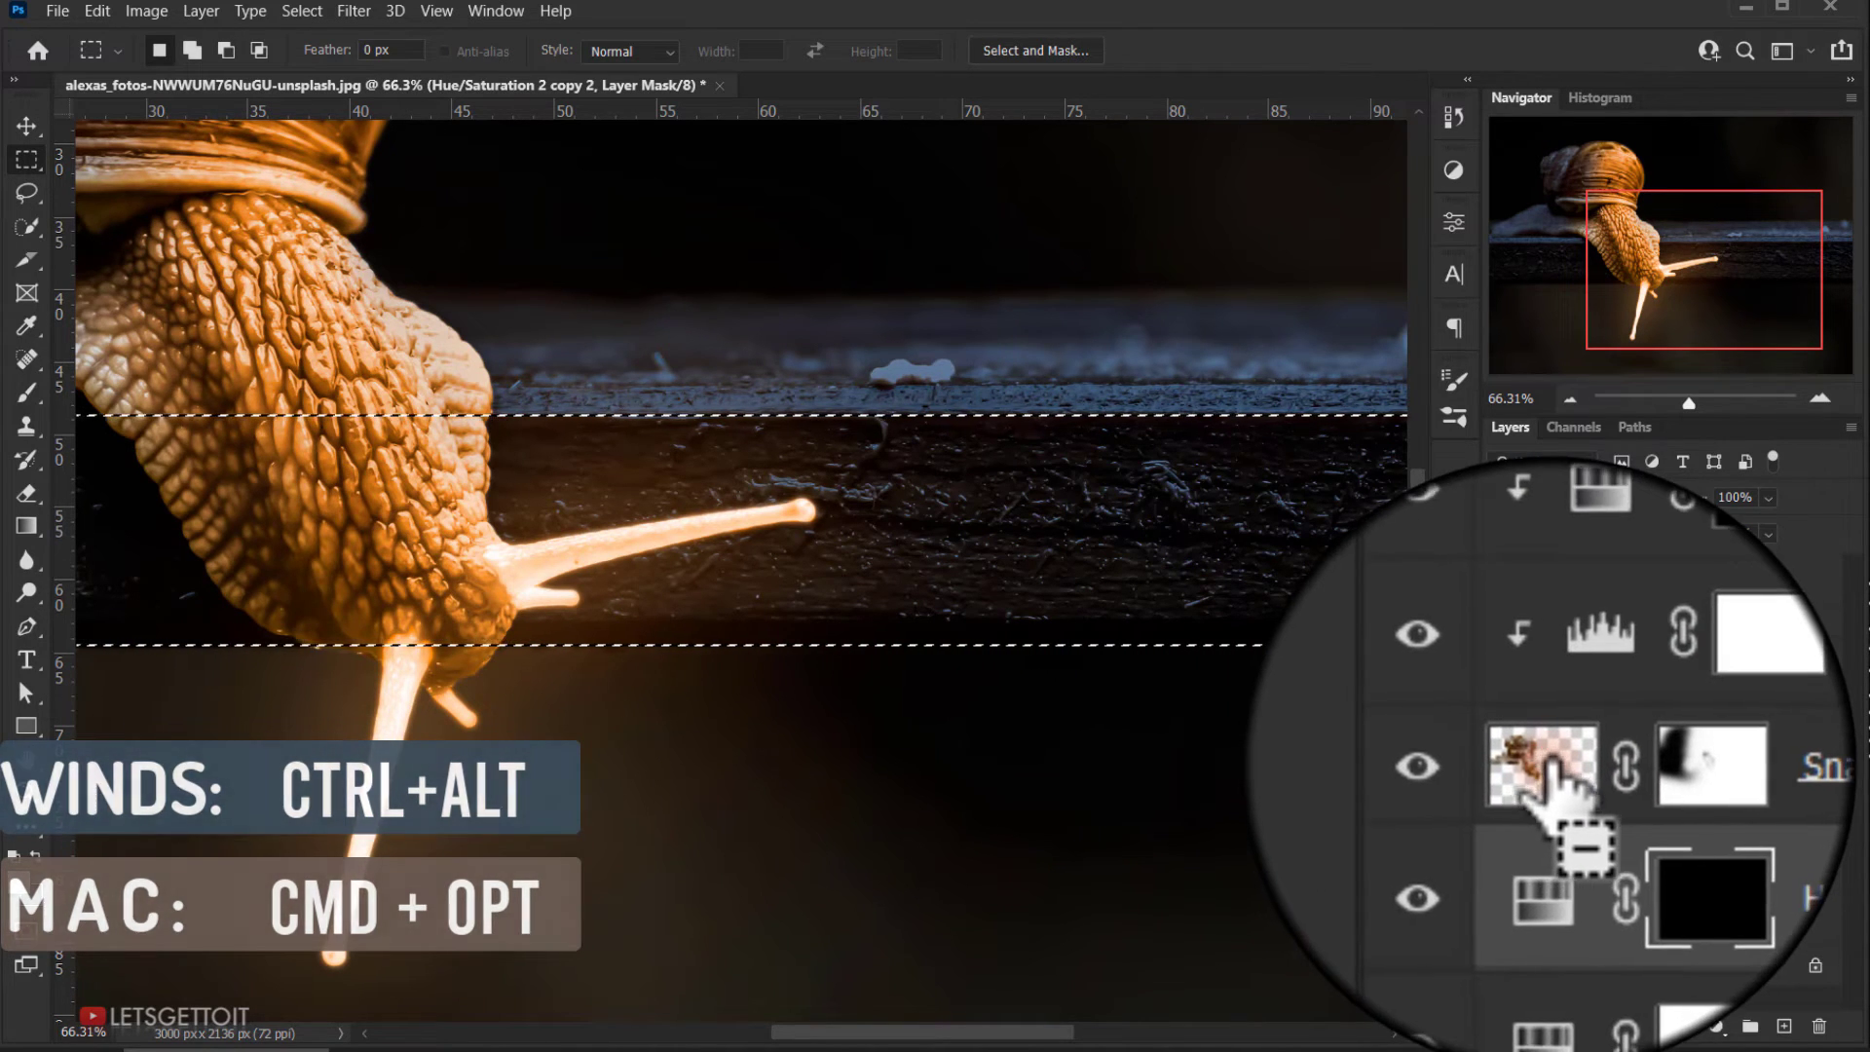
{"action": "left_click", "coordinate": [1545, 765], "text": "ctrl+alt"}
{"action": "scroll", "coordinate": [521, 589], "scroll_direction": "down", "scroll_amount": 3}
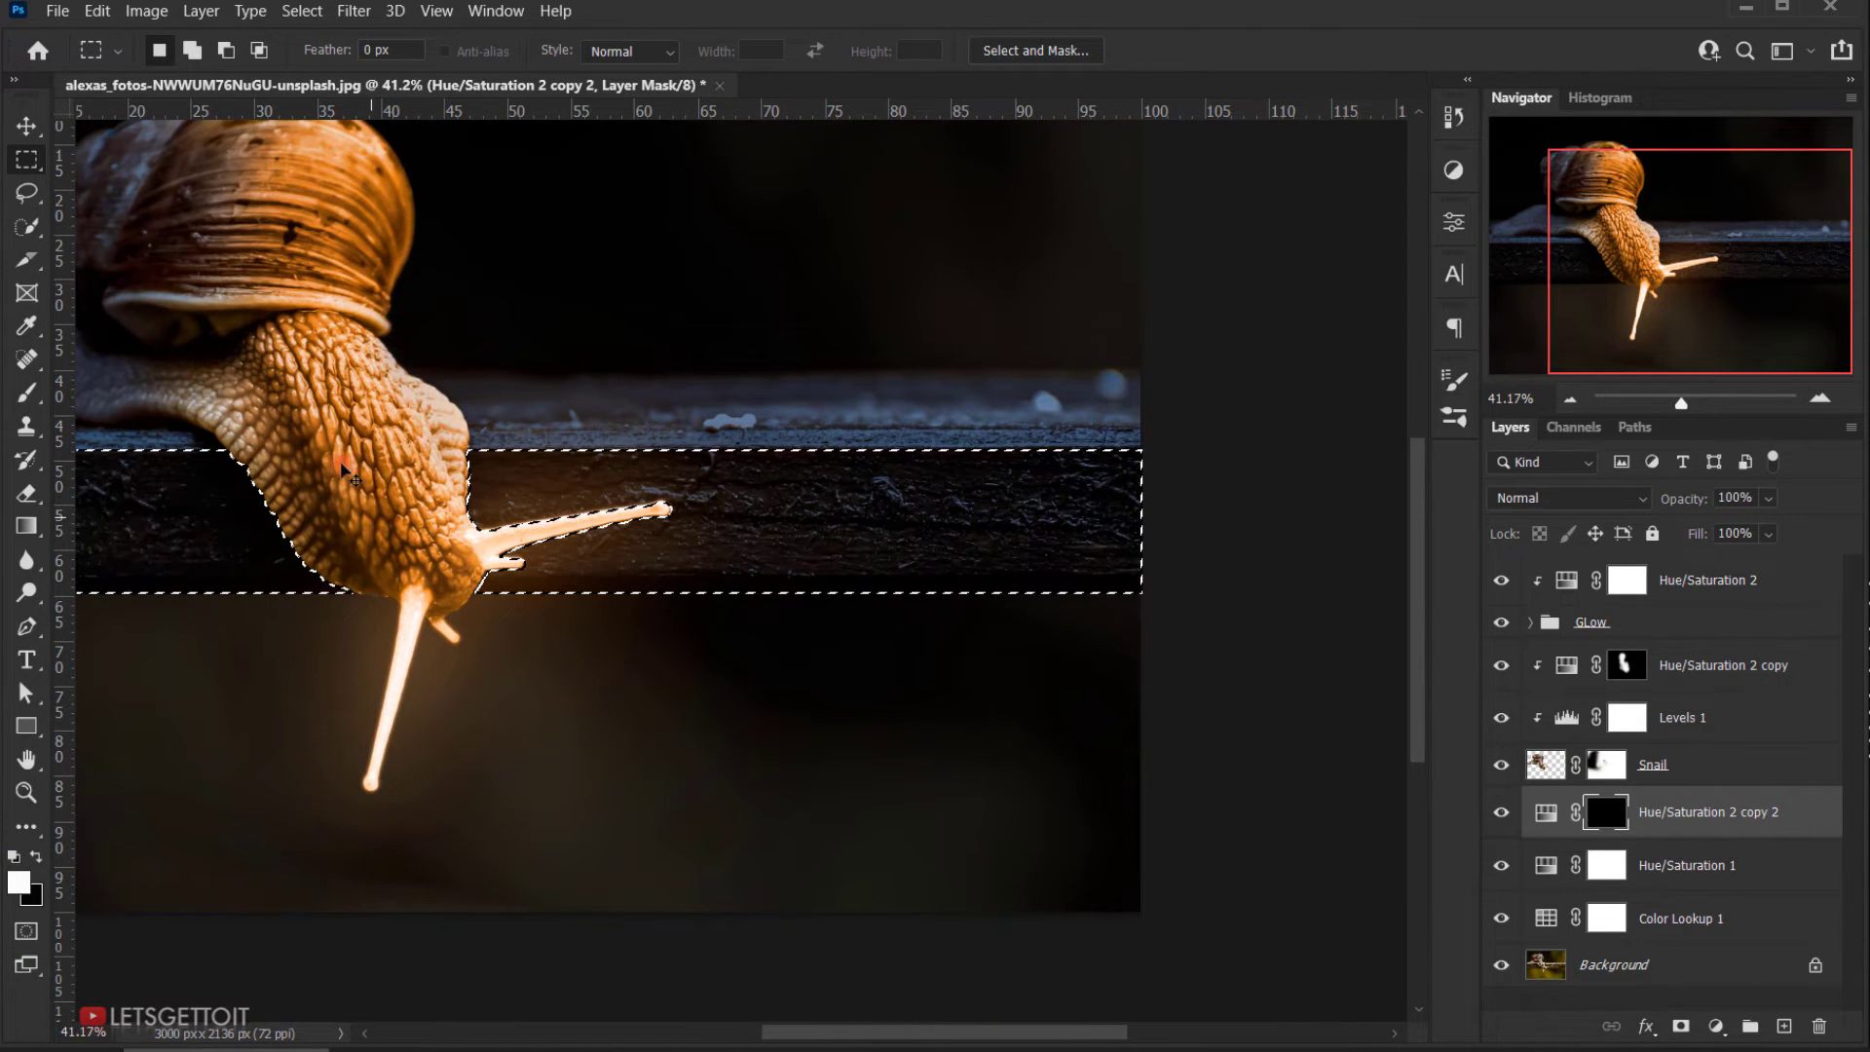
{"action": "scroll", "coordinate": [634, 585], "scroll_direction": "down", "scroll_amount": 2}
{"action": "scroll", "coordinate": [734, 764], "scroll_direction": "up", "scroll_amount": 4}
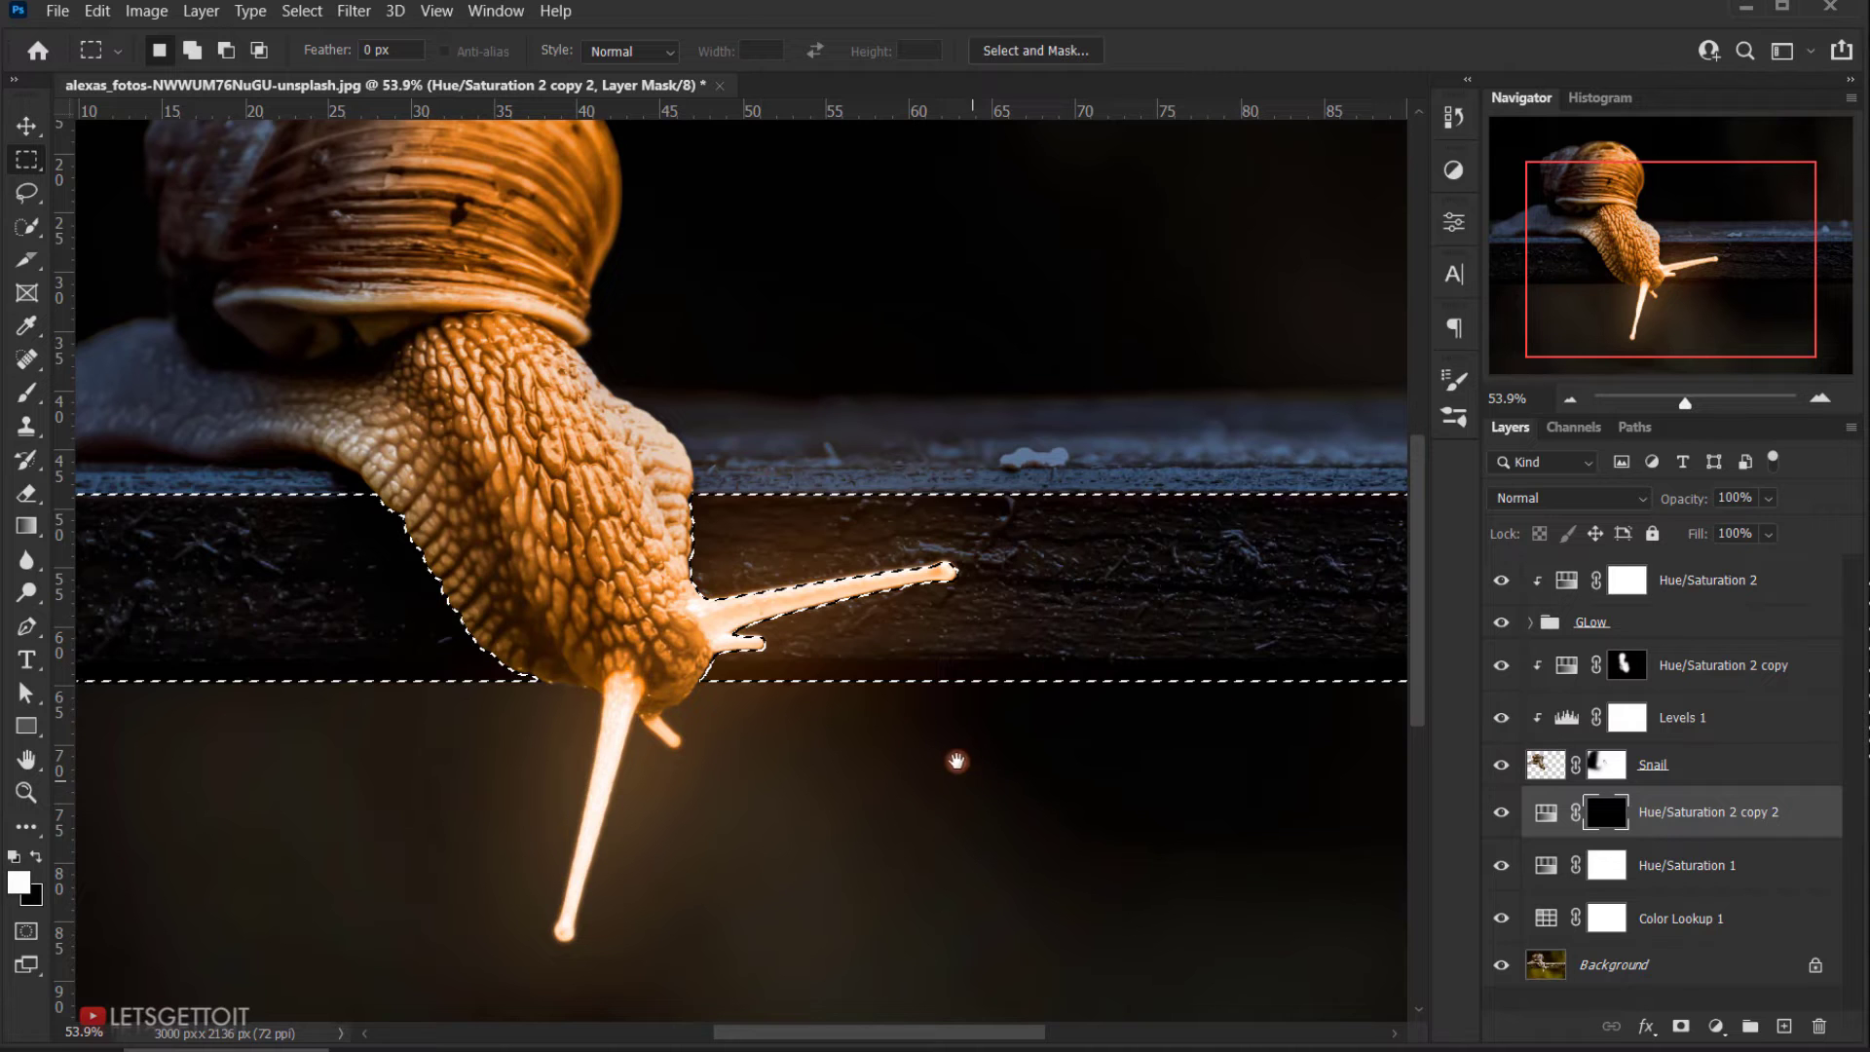
{"action": "left_click_drag", "start_coordinate": [957, 761], "coordinate": [855, 661]}
{"action": "scroll", "coordinate": [529, 588], "scroll_direction": "down", "scroll_amount": 3}
{"action": "scroll", "coordinate": [529, 588], "scroll_direction": "up", "scroll_amount": 3}
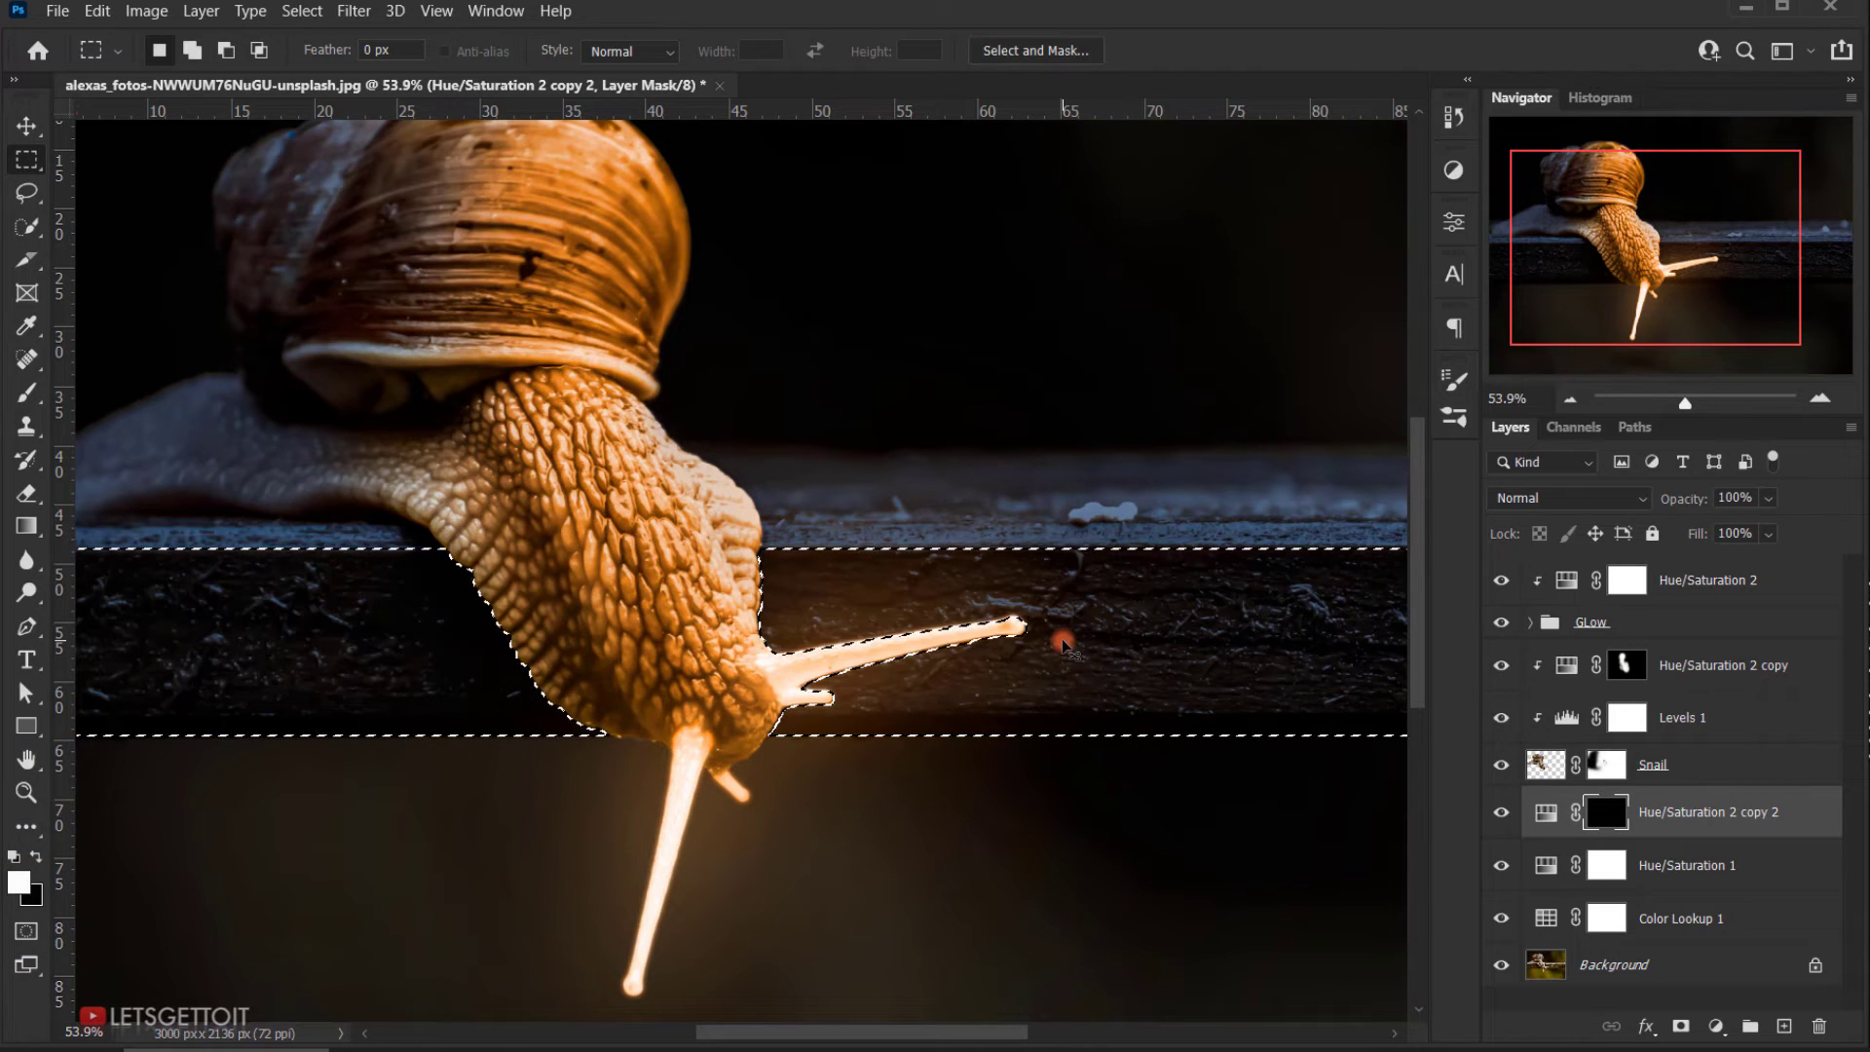
Step: Hide the selection outline and paint white over the plank near the tentacle in the Hue/Saturation 2 copy 2 mask, using a soft 581 px brush at 59% opacity
{"action": "key", "text": "ctrl+h"}
{"action": "key", "text": "ctrl+0"}
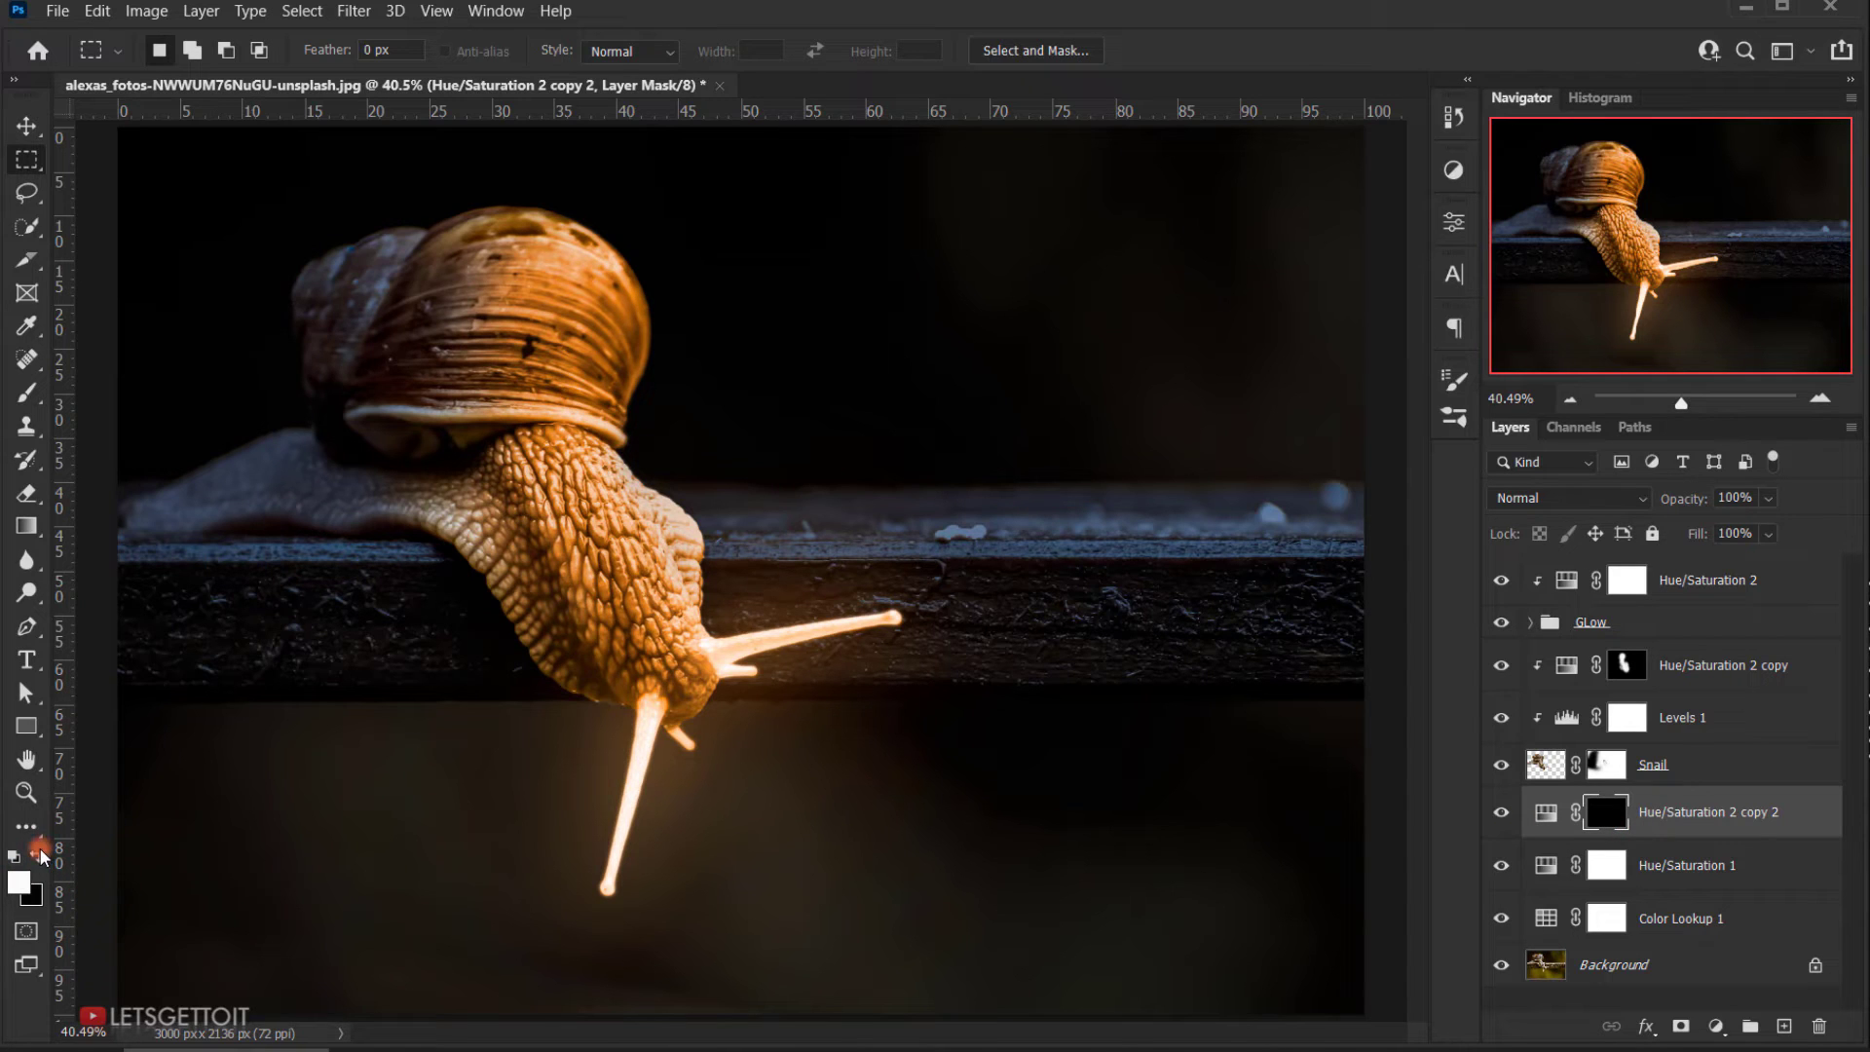
{"action": "left_click", "coordinate": [26, 392]}
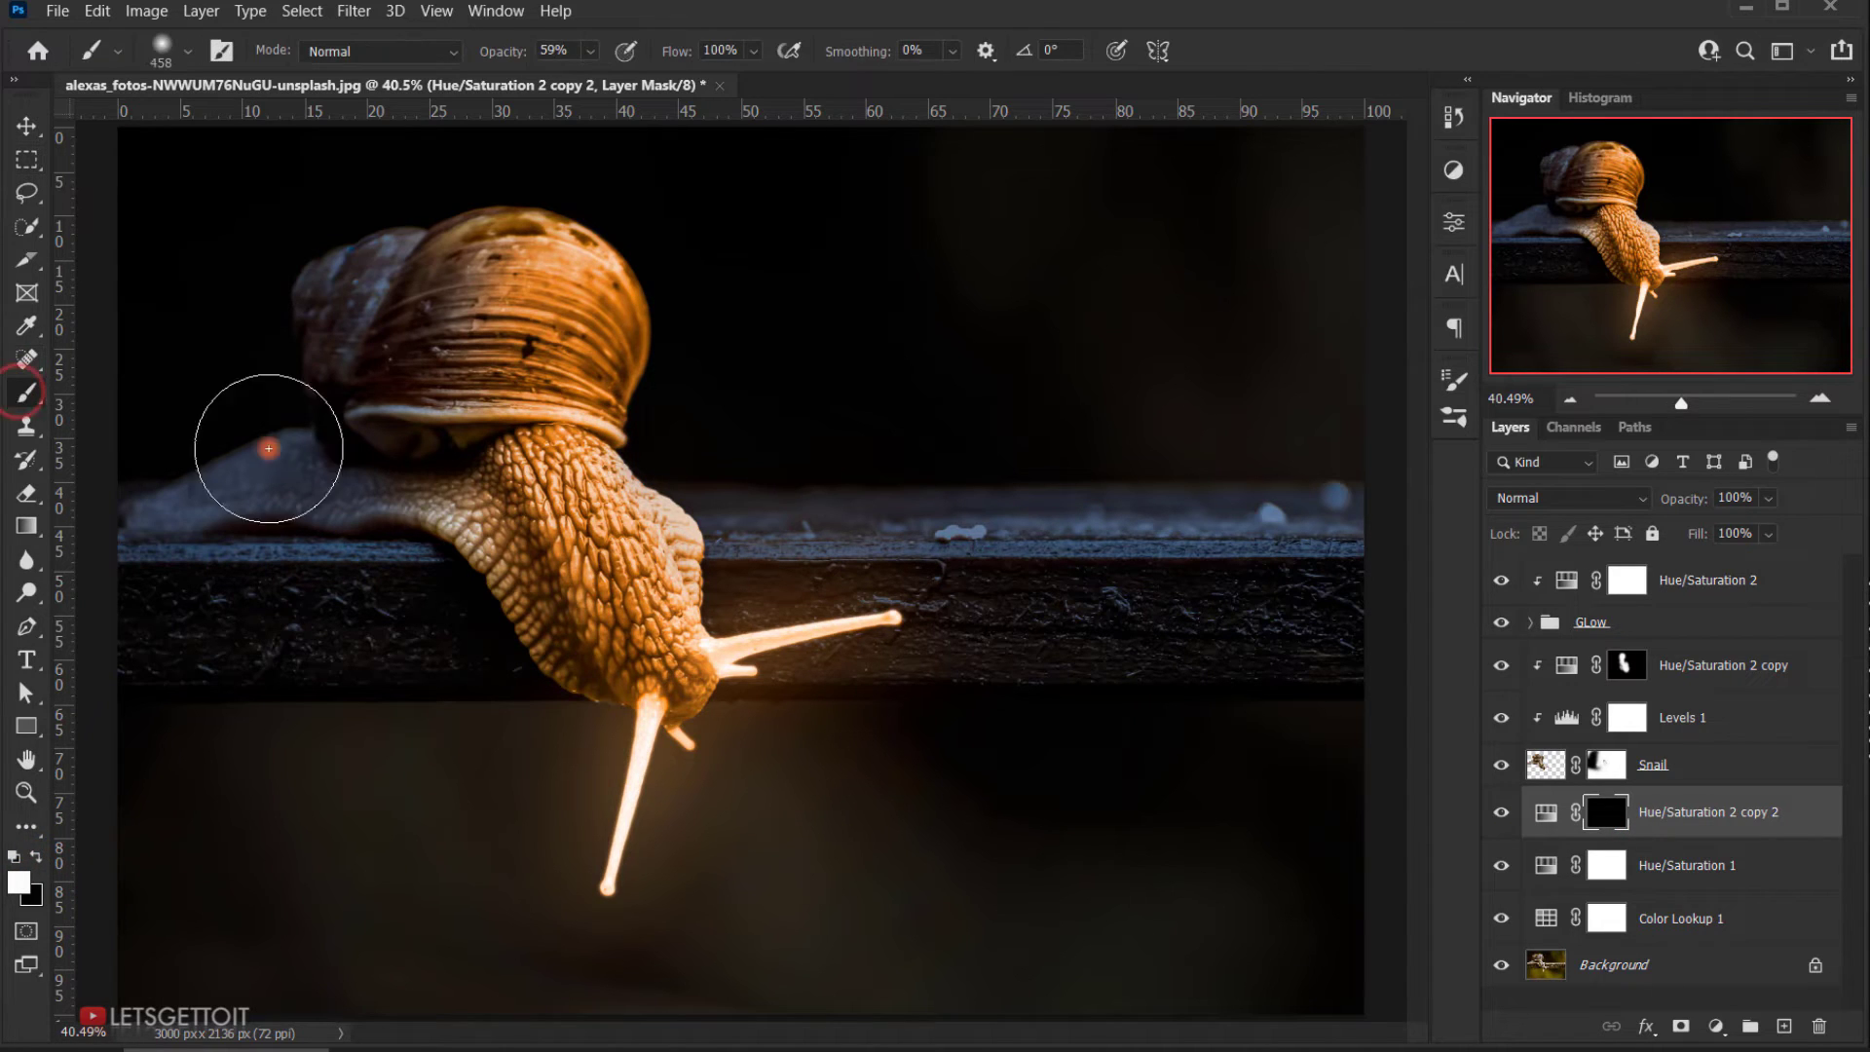
{"action": "right_click", "coordinate": [684, 609], "text": "alt"}
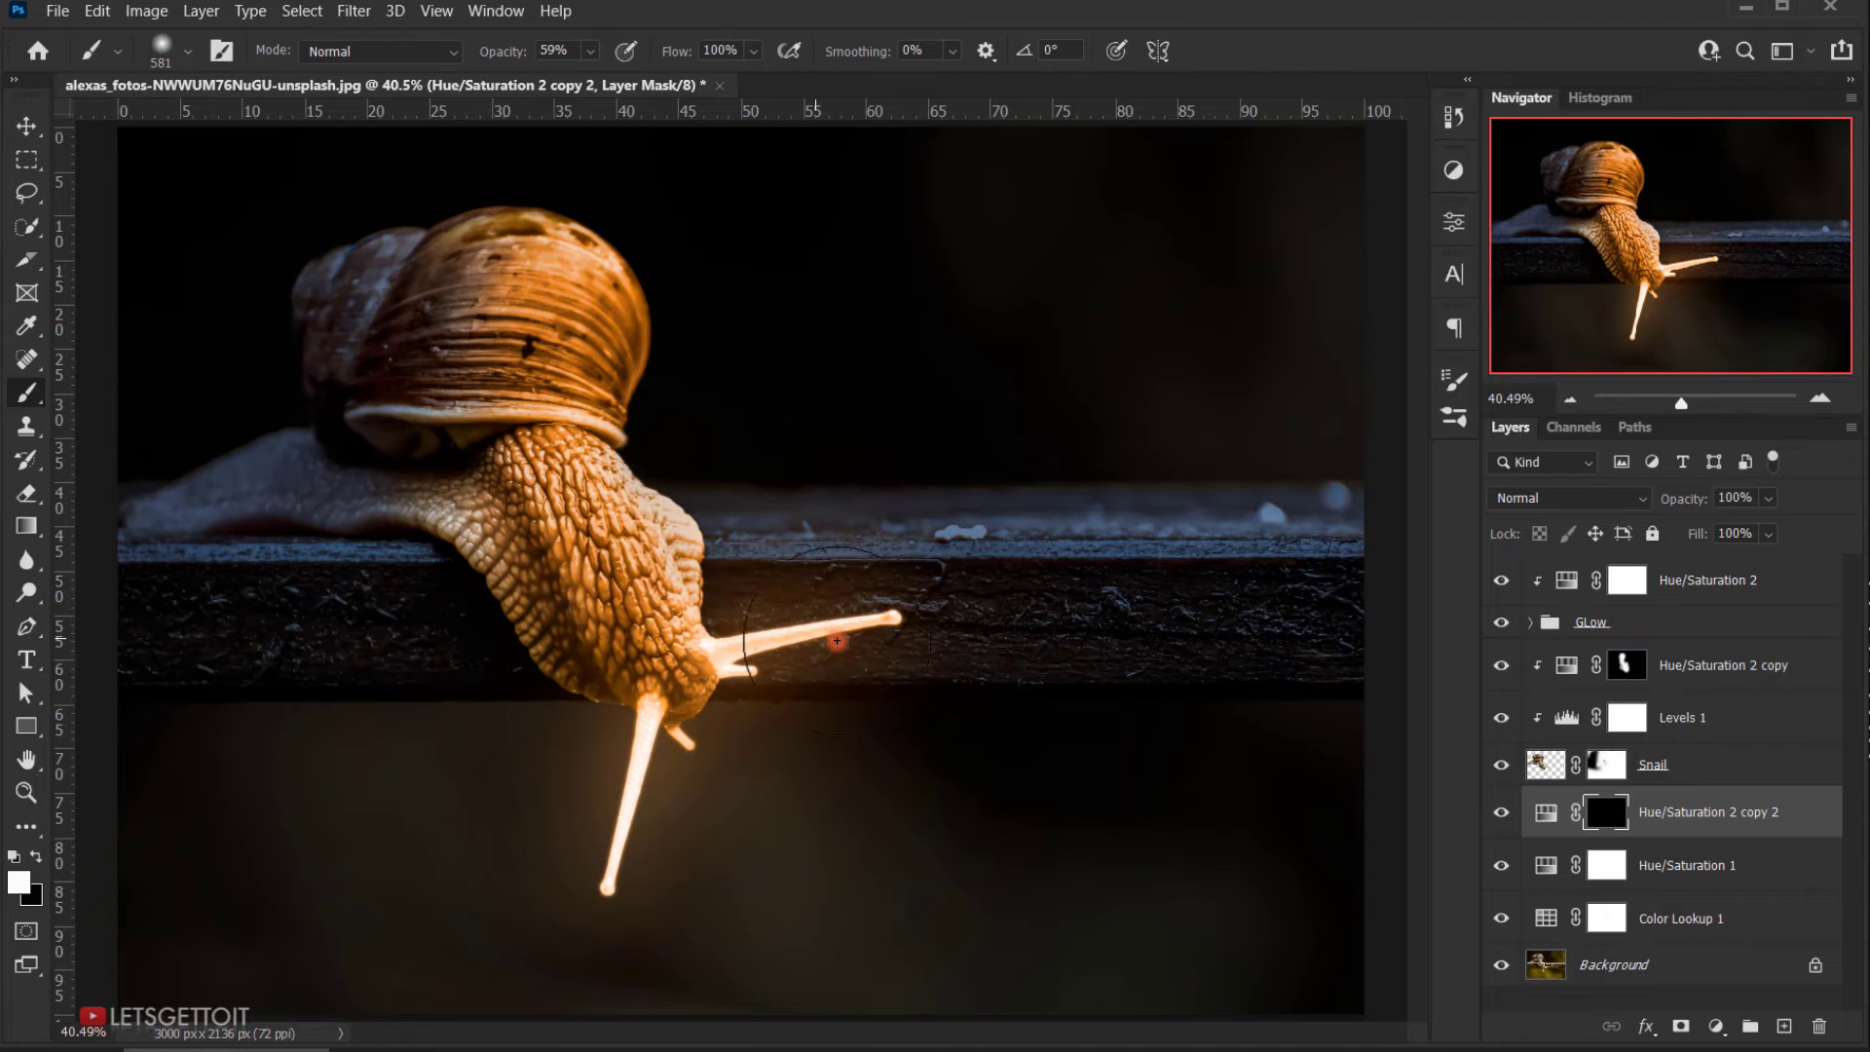
{"action": "left_click", "coordinate": [837, 641]}
{"action": "left_click", "coordinate": [805, 649]}
{"action": "left_click_drag", "start_coordinate": [857, 627], "coordinate": [1160, 594]}
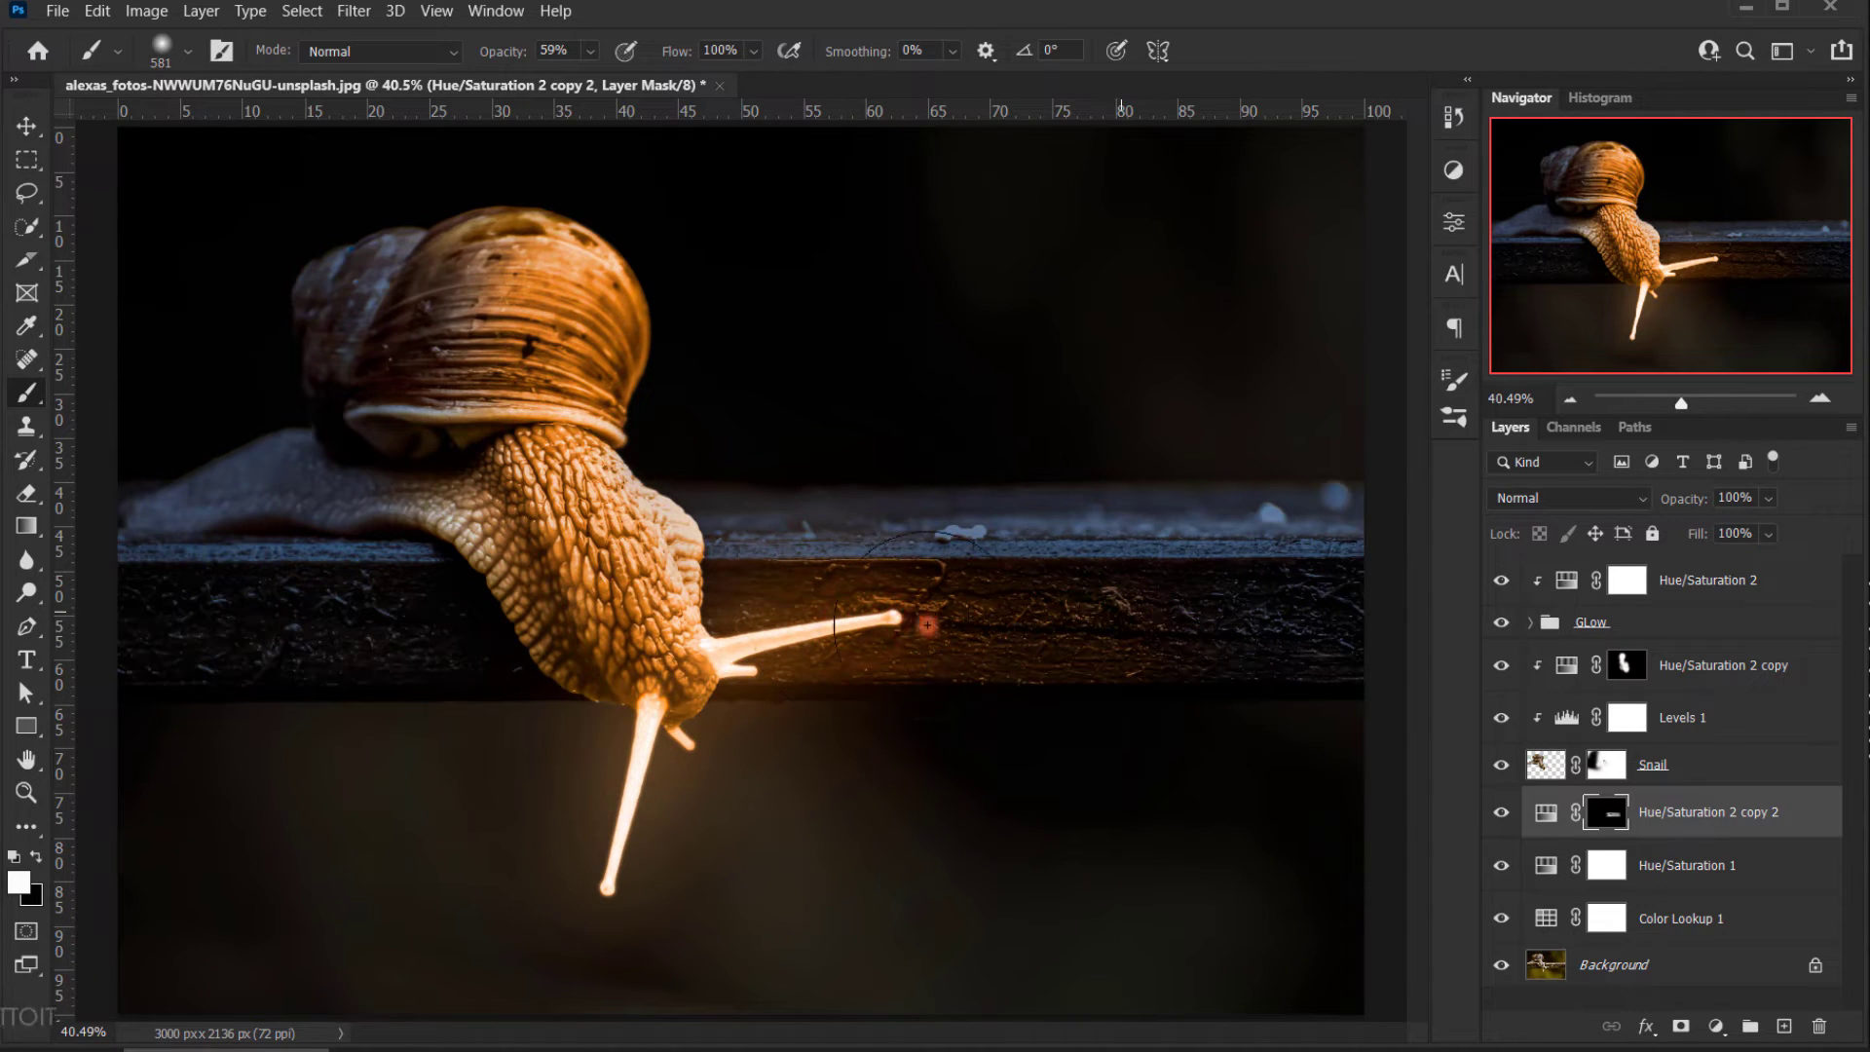
{"action": "left_click_drag", "start_coordinate": [914, 626], "coordinate": [1240, 609]}
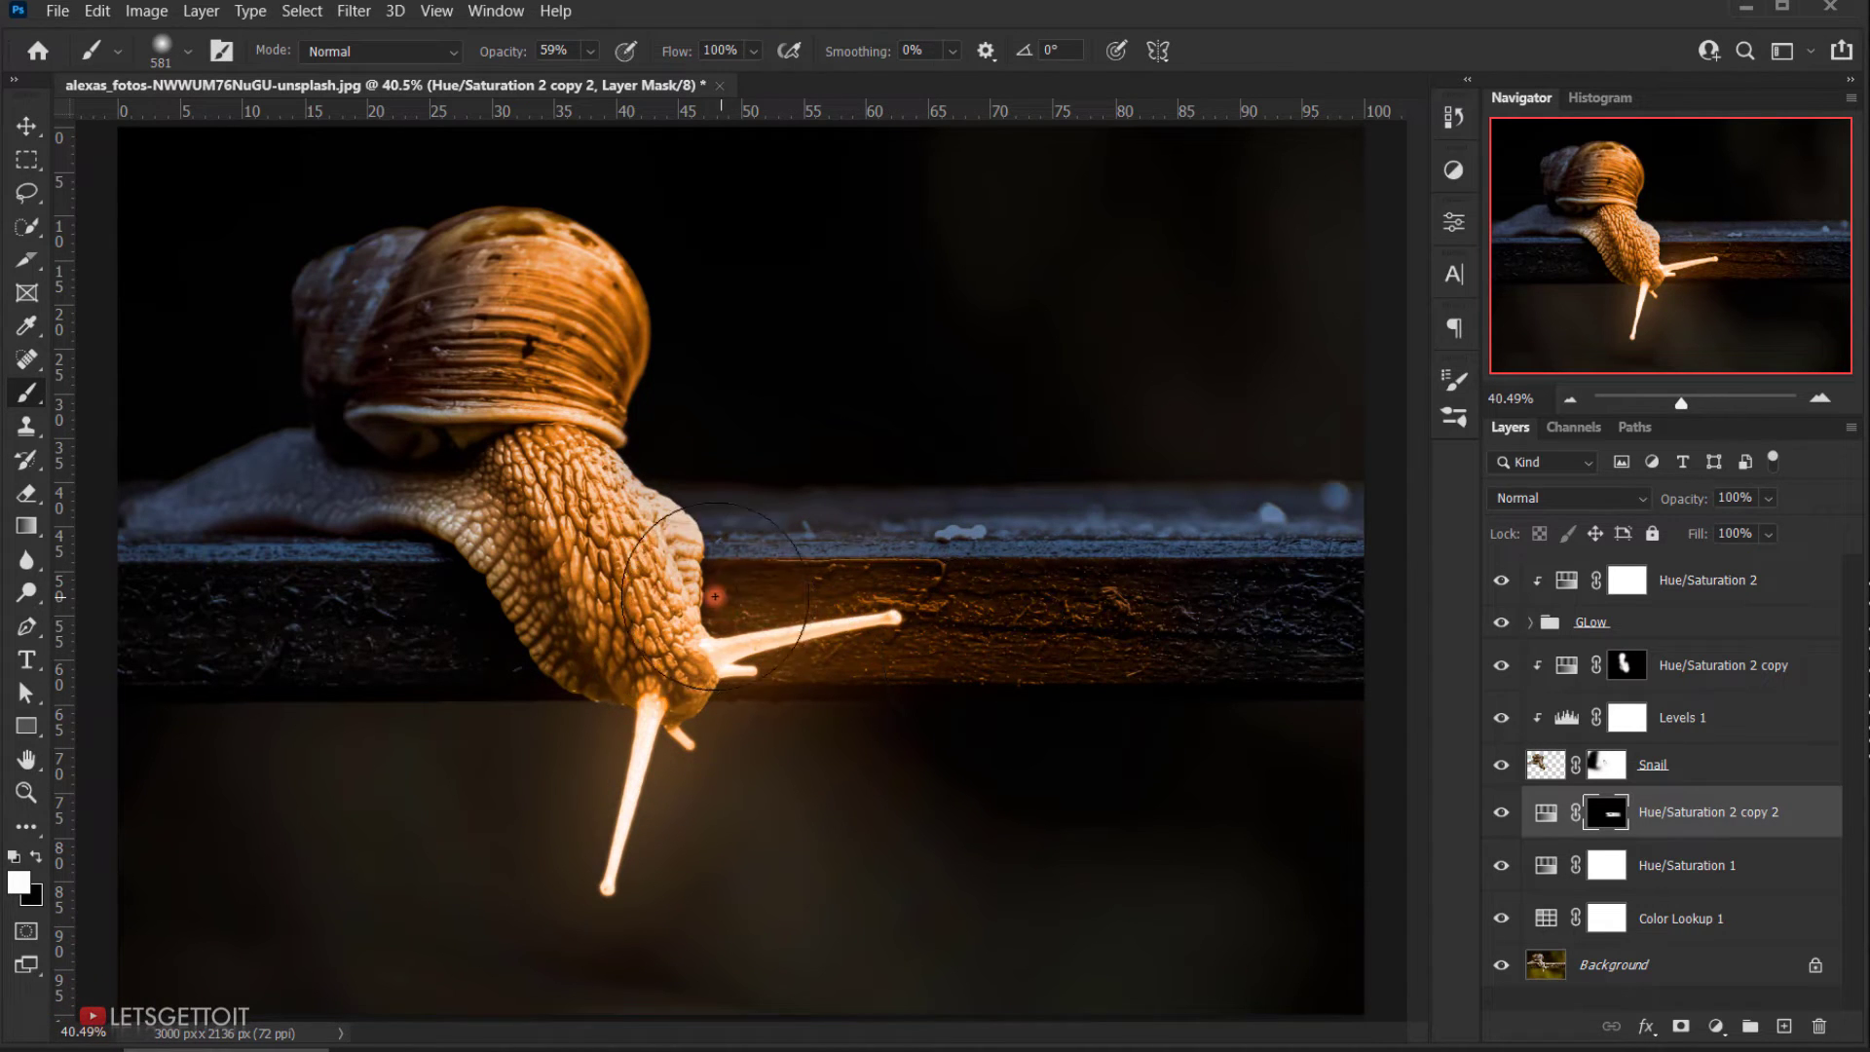
Step: Enlarge the brush to 742 px and paint white over the plank on both sides of the snail in the same mask
{"action": "scroll", "coordinate": [682, 589], "scroll_direction": "down", "scroll_amount": 4}
{"action": "right_click", "coordinate": [837, 630], "text": "alt"}
{"action": "left_click_drag", "start_coordinate": [974, 613], "coordinate": [1054, 617]}
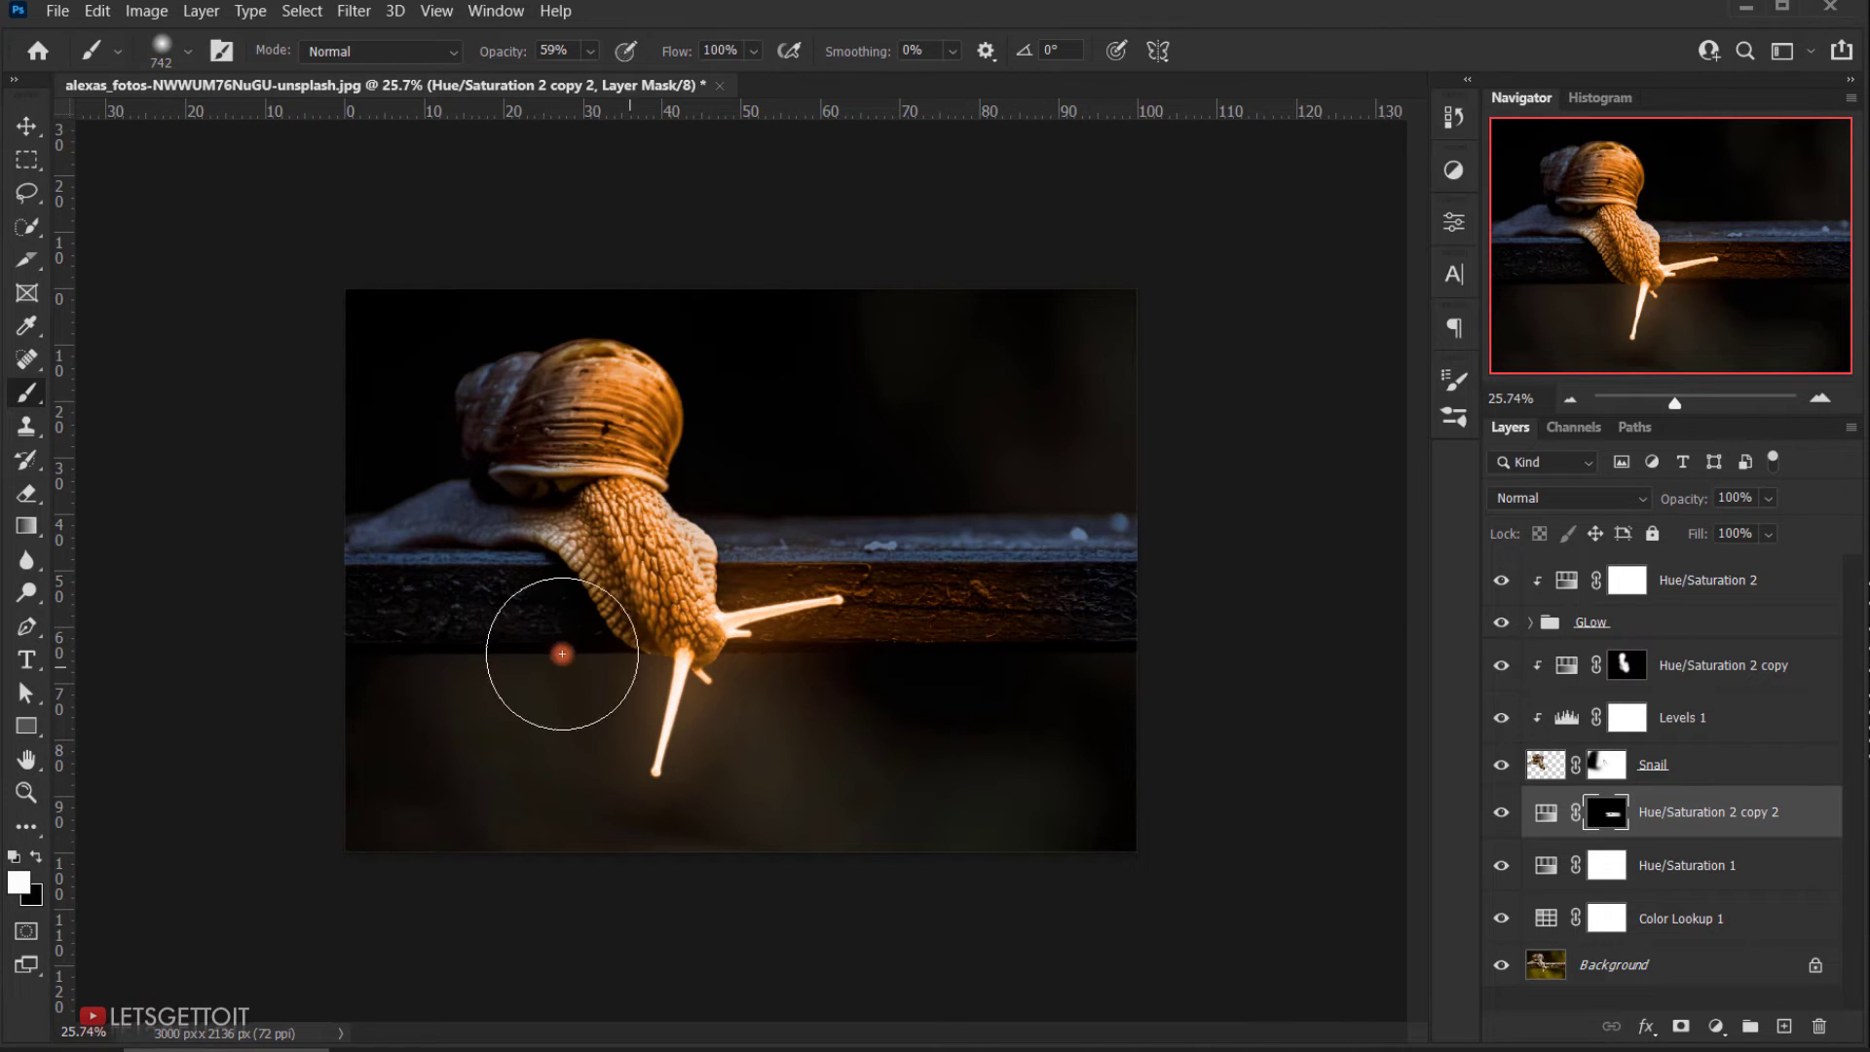
{"action": "left_click", "coordinate": [595, 636]}
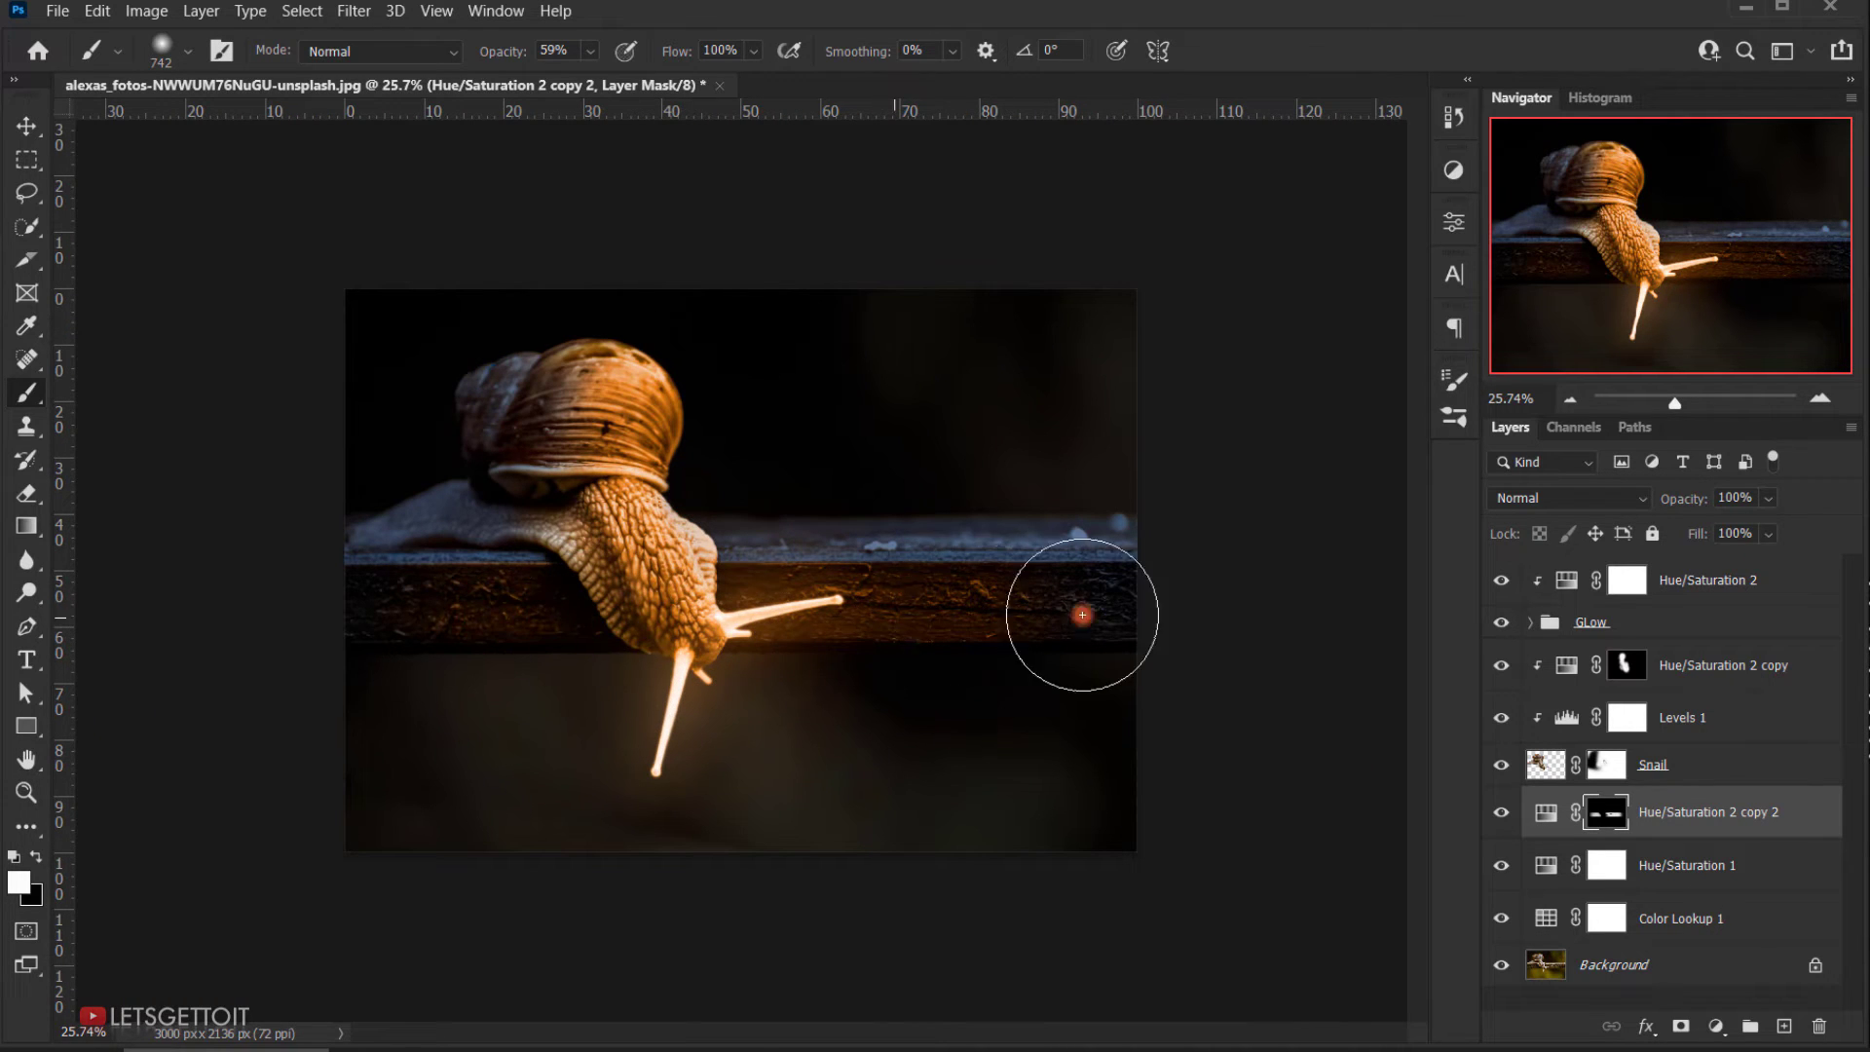
{"action": "scroll", "coordinate": [916, 624], "scroll_direction": "up", "scroll_amount": 2}
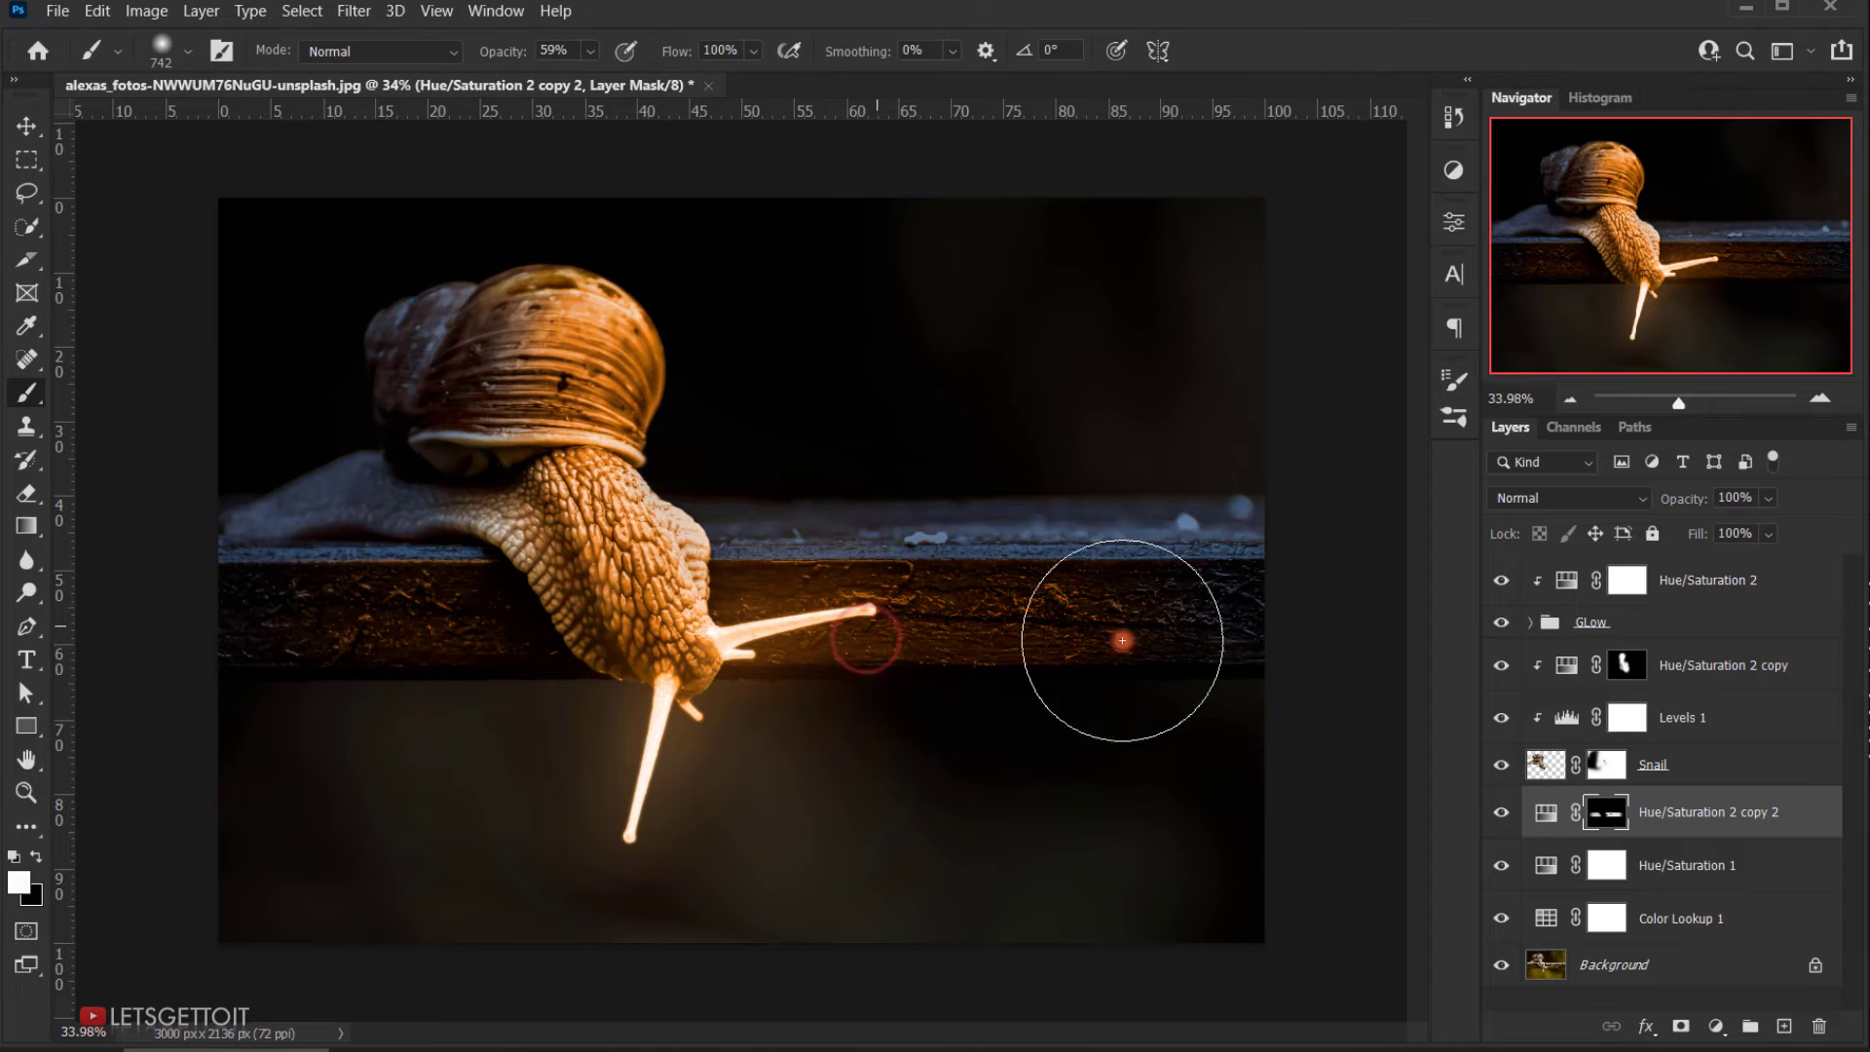
{"action": "scroll", "coordinate": [1078, 636], "scroll_direction": "down", "scroll_amount": 4}
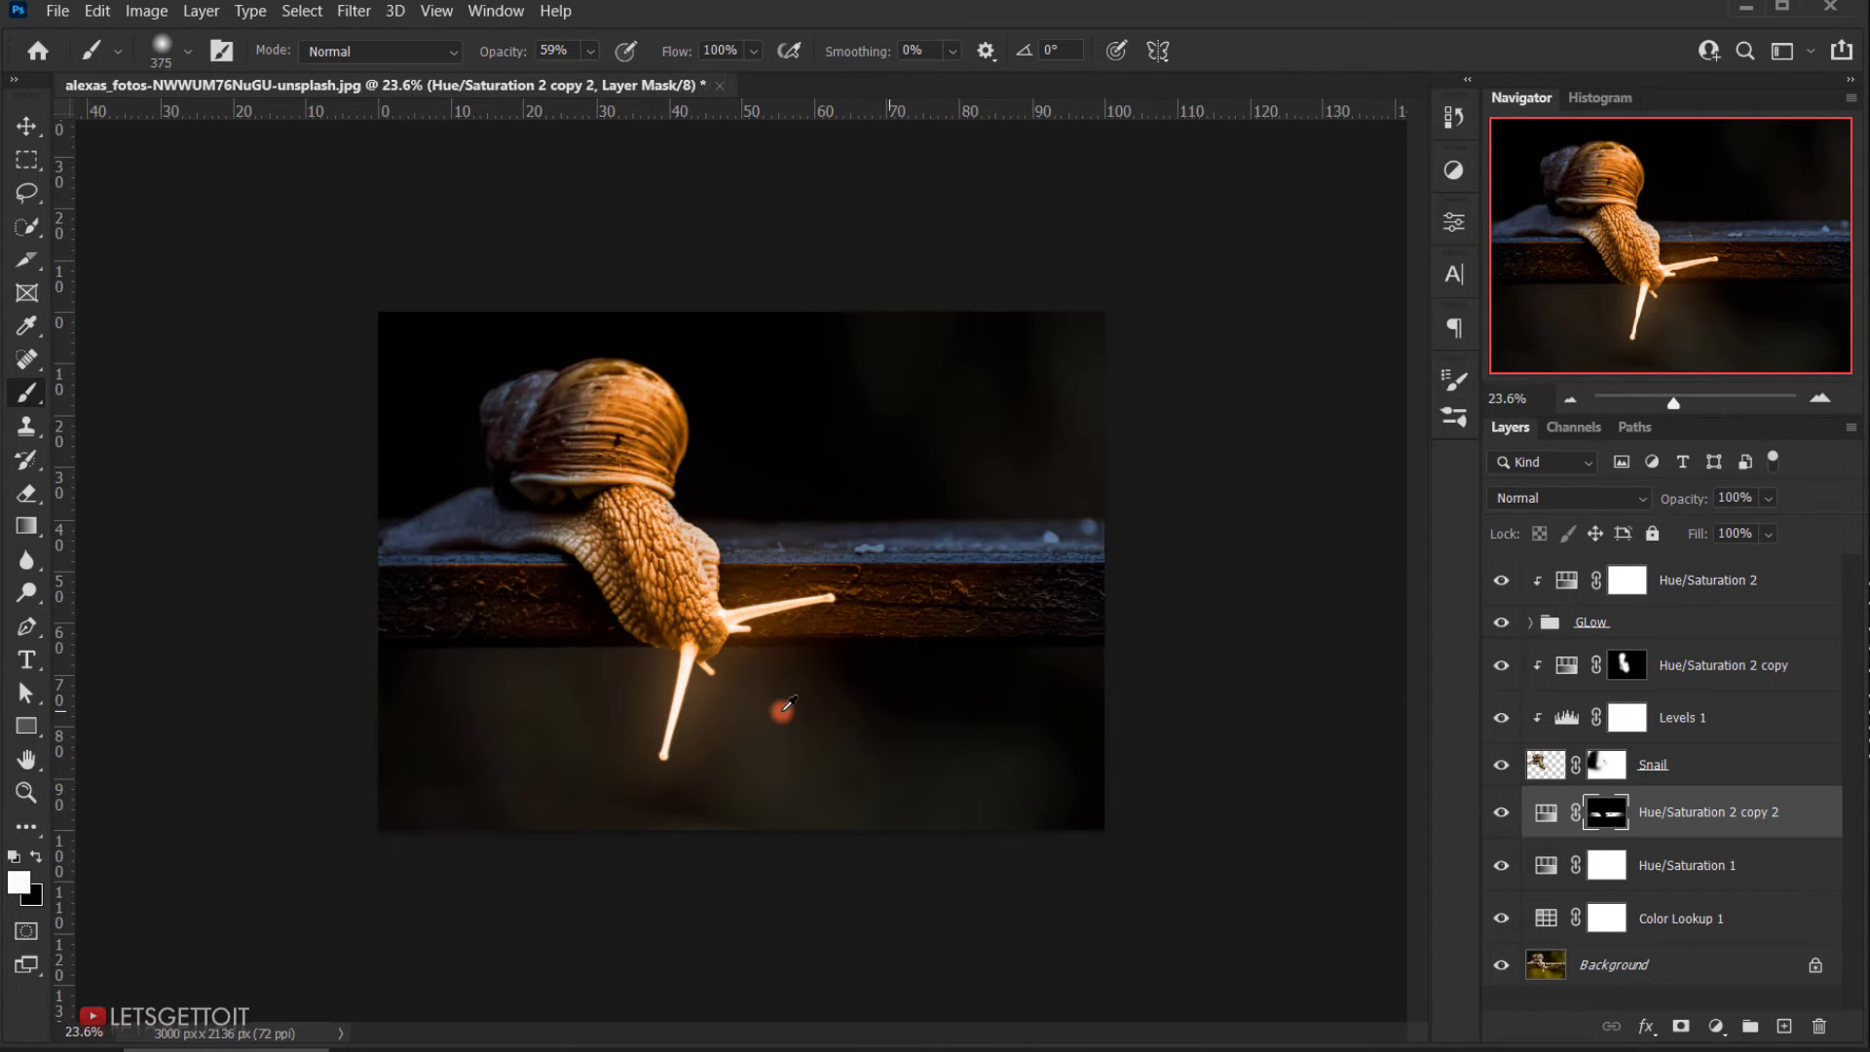
{"action": "scroll", "coordinate": [784, 709], "scroll_direction": "up", "scroll_amount": 7}
{"action": "scroll", "coordinate": [682, 623], "scroll_direction": "down", "scroll_amount": 3}
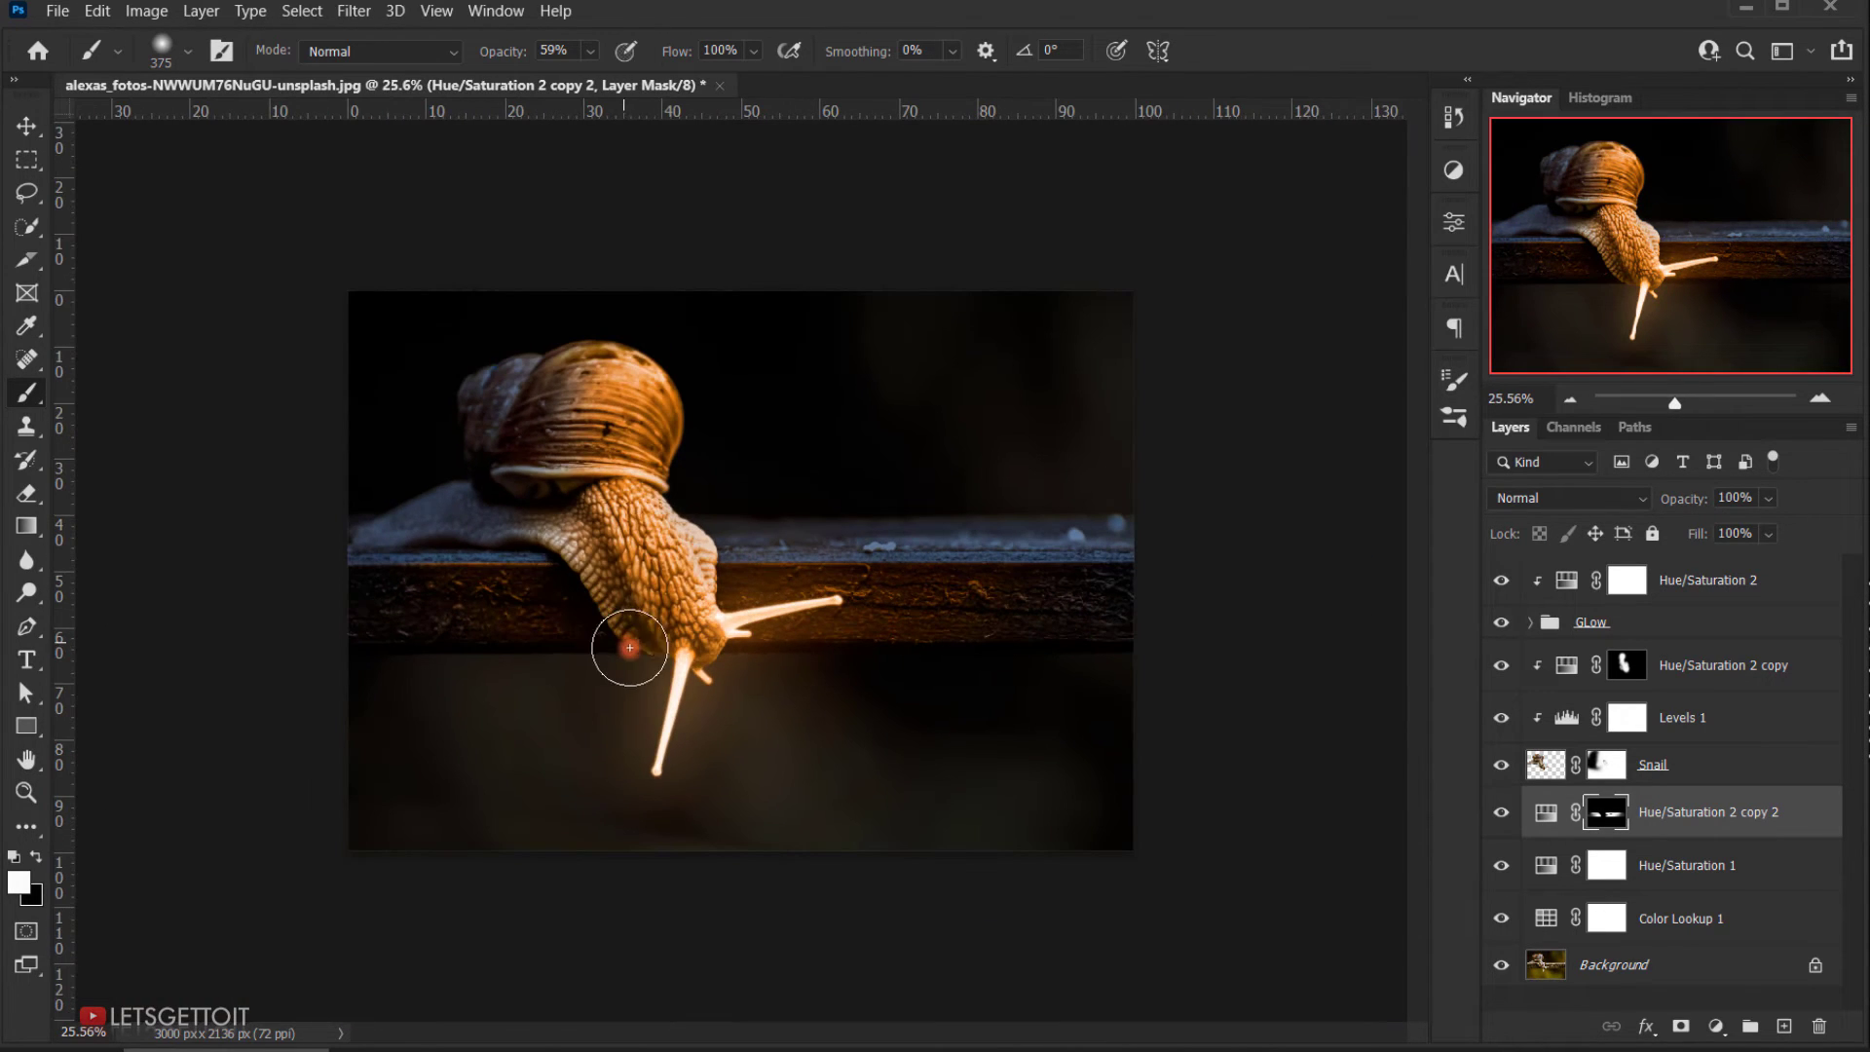
Step: Show the selection outline again and deselect the plank
{"action": "key", "text": "ctrl+h"}
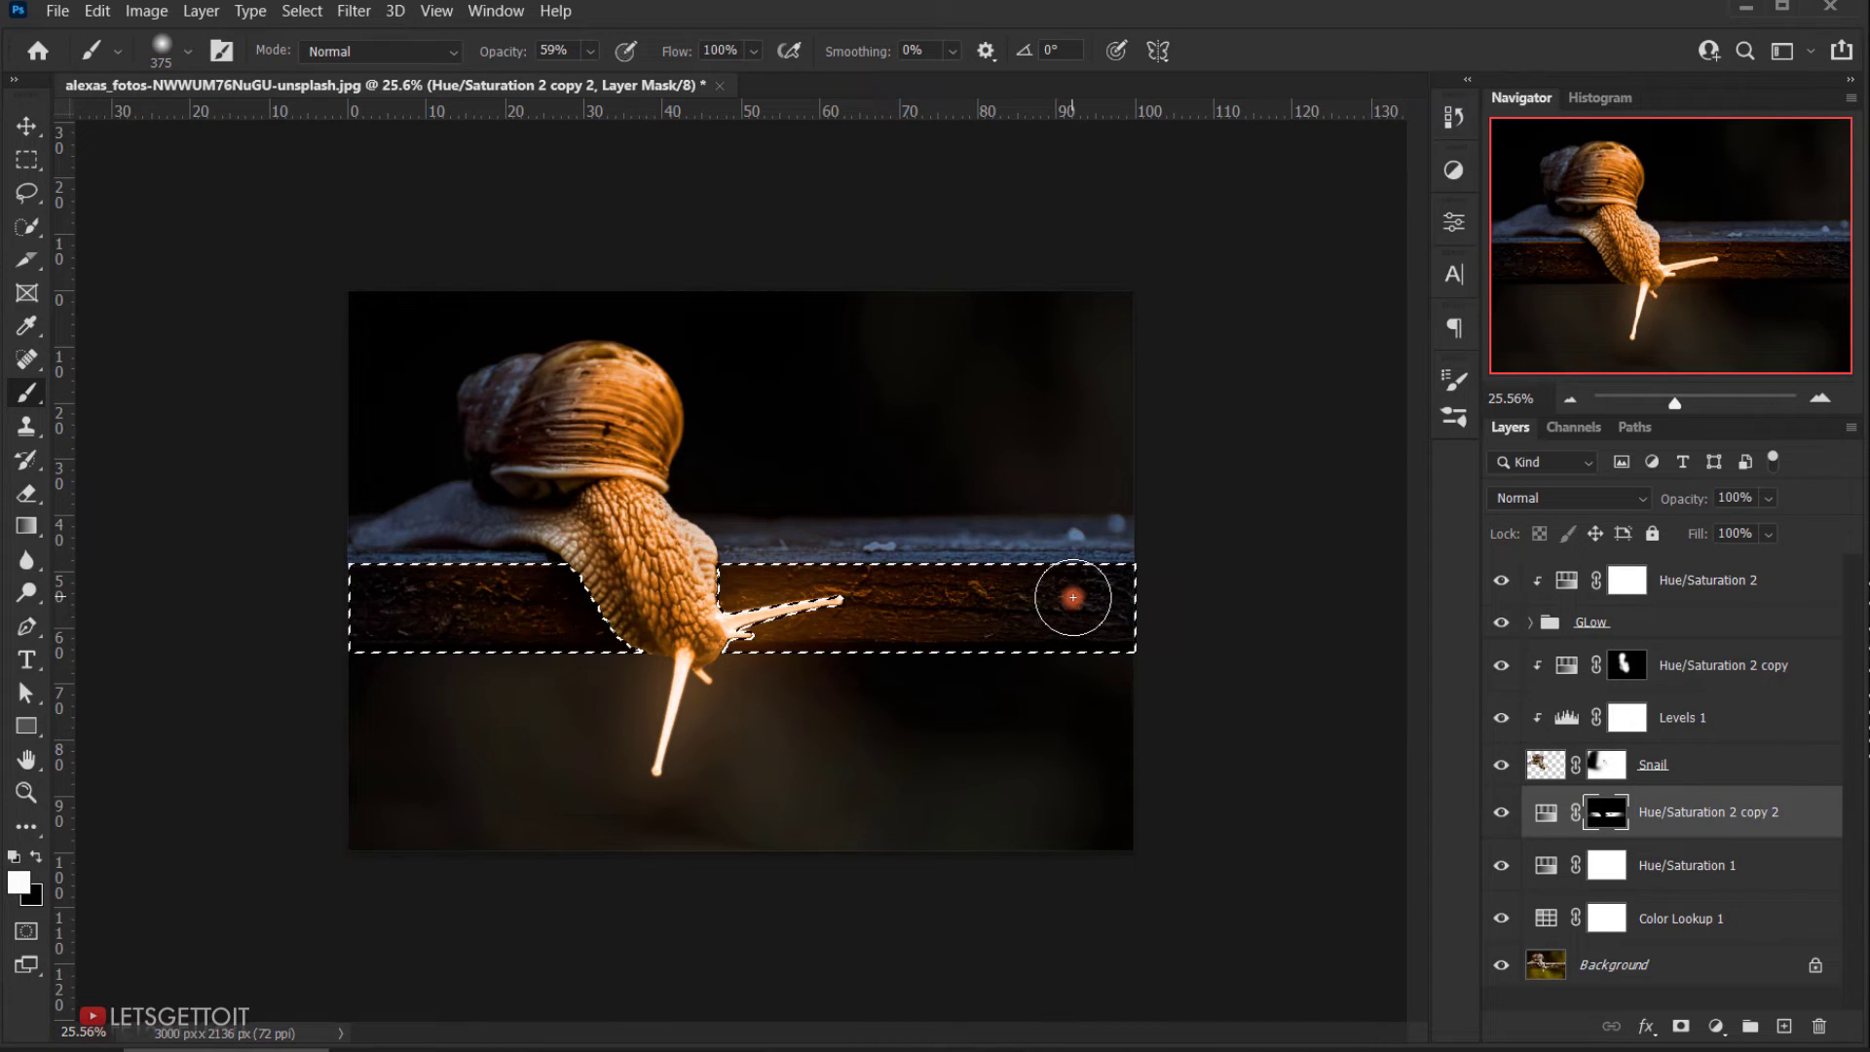
{"action": "key", "text": "ctrl+d"}
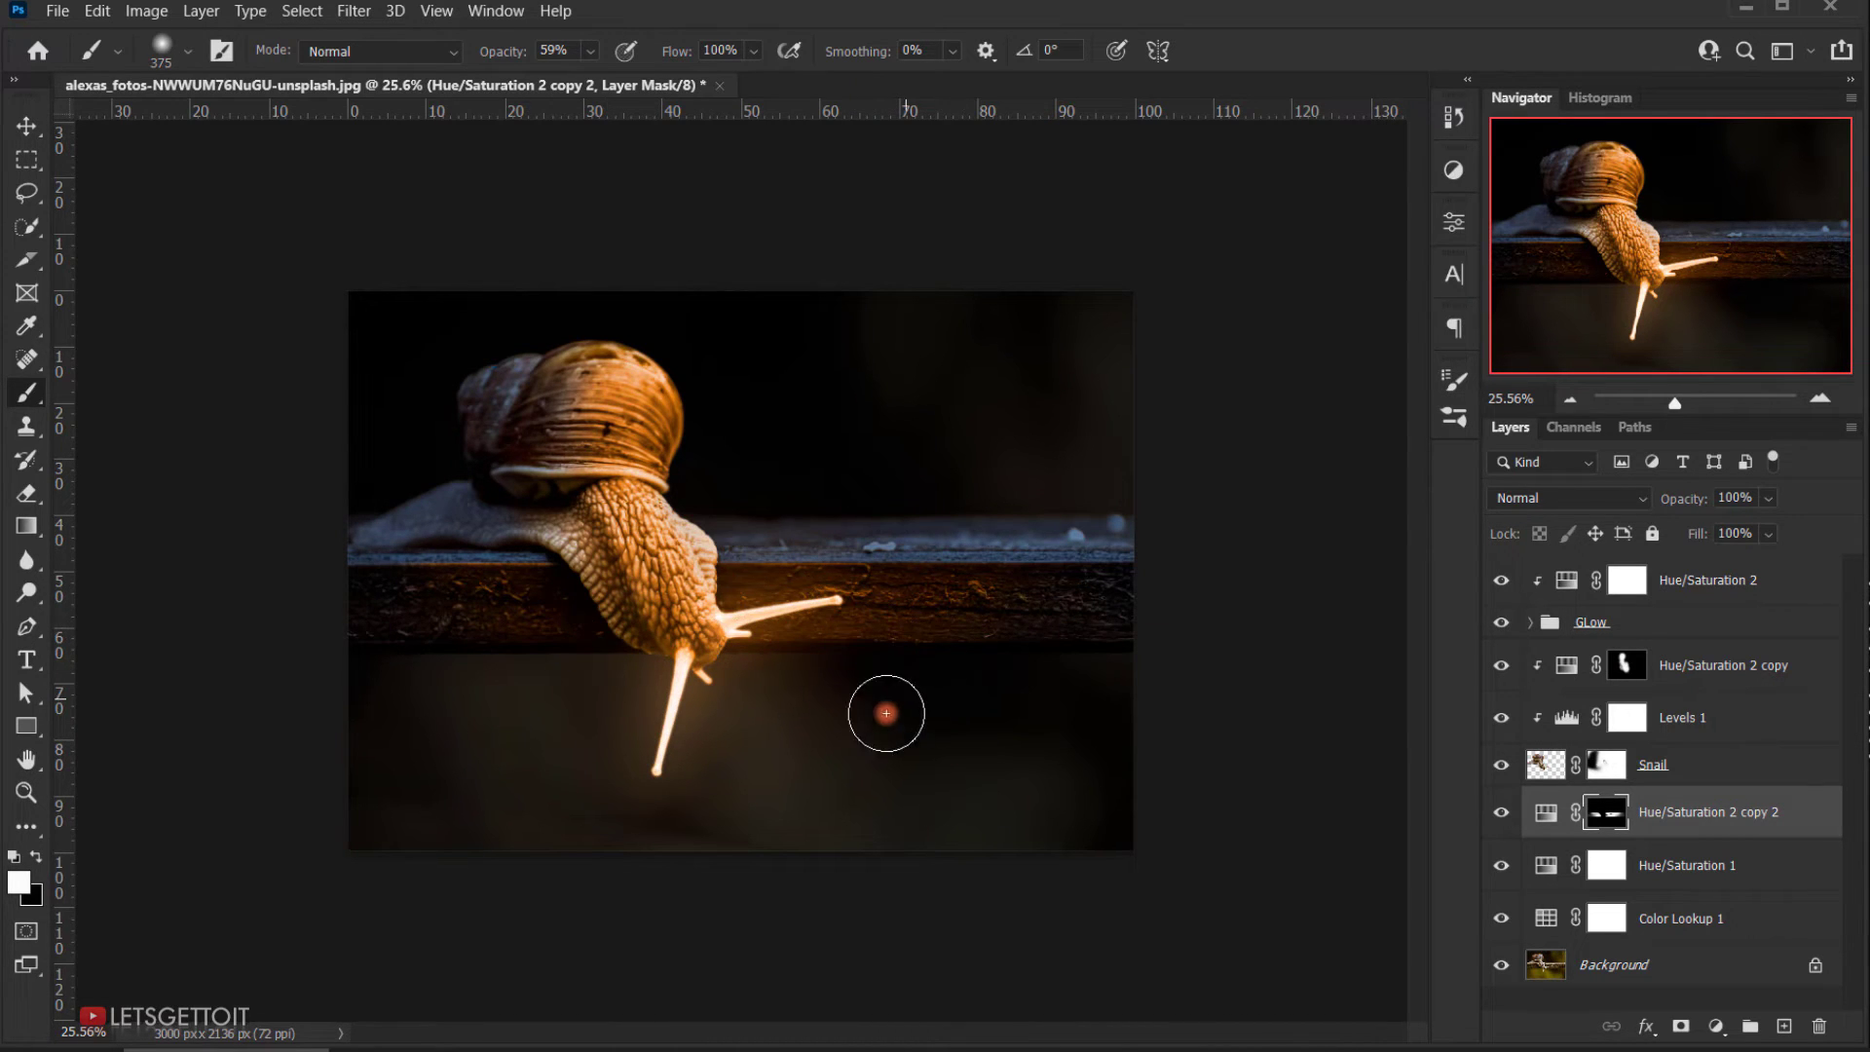
{"action": "scroll", "coordinate": [880, 718], "scroll_direction": "down", "scroll_amount": 3}
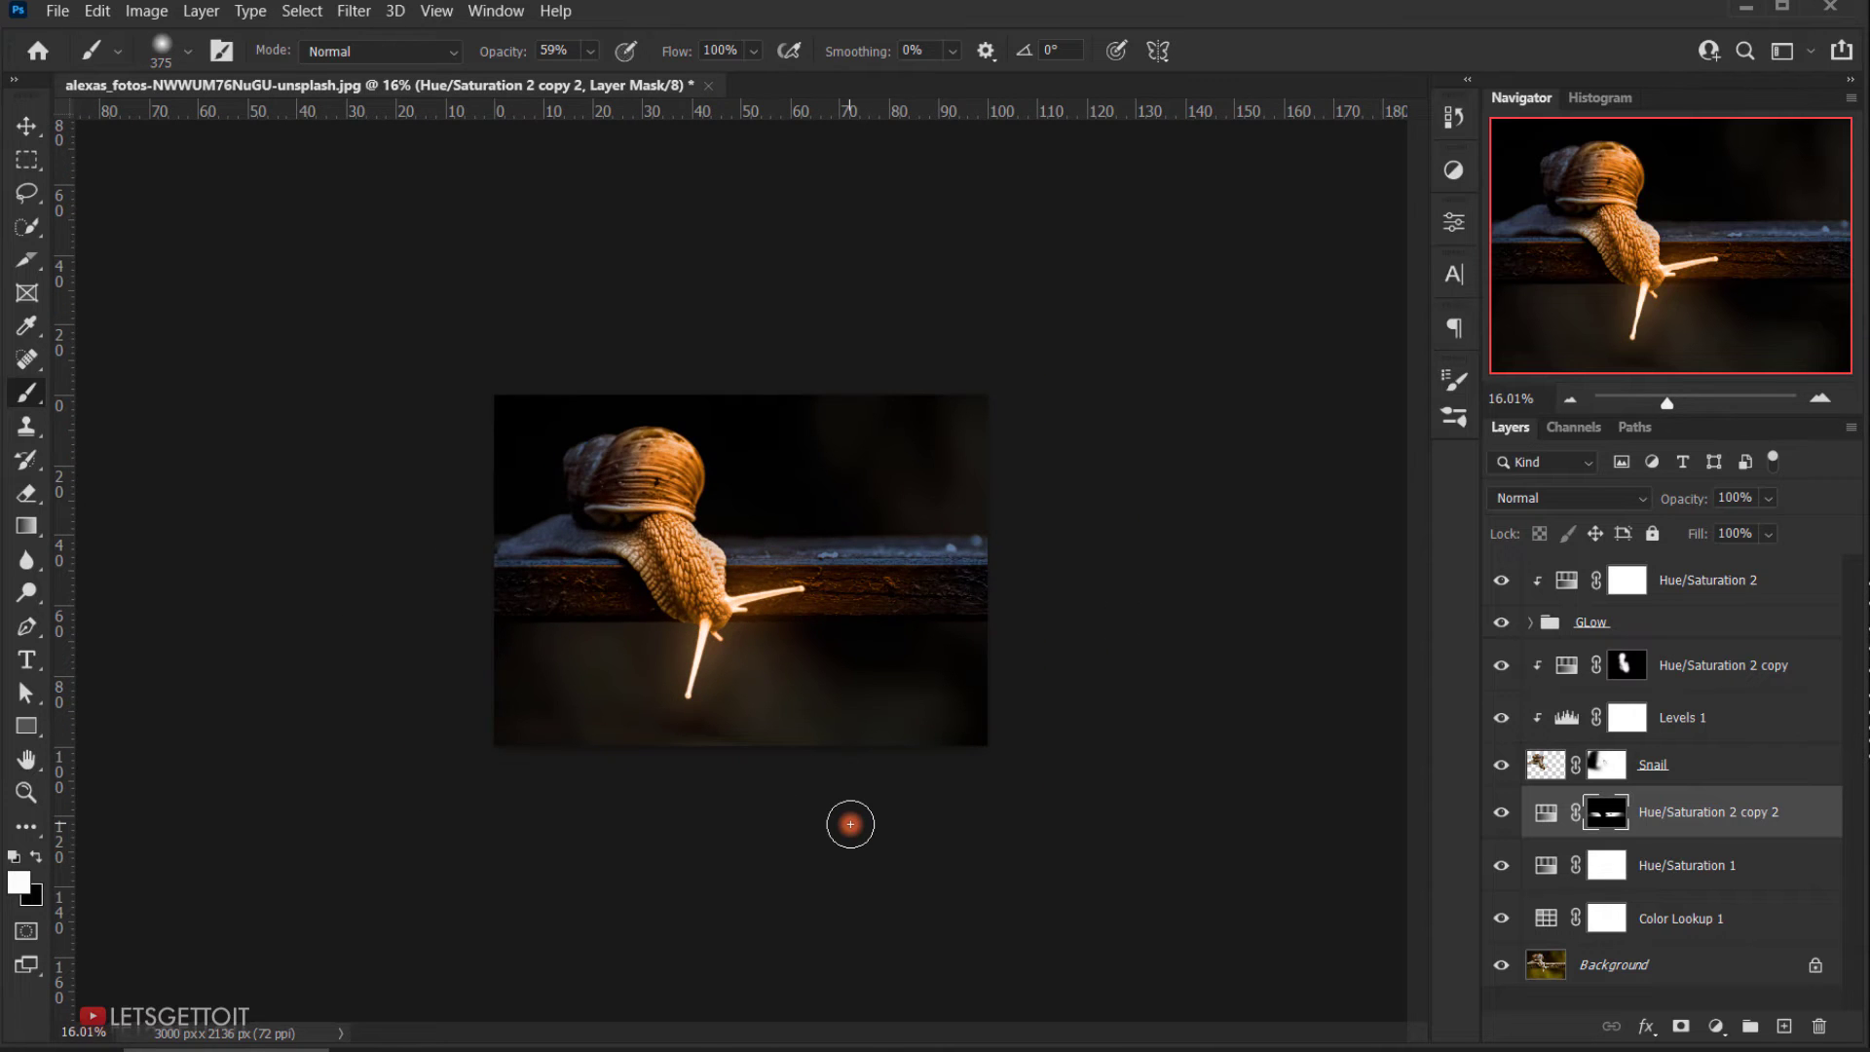
{"action": "scroll", "coordinate": [851, 824], "scroll_direction": "up", "scroll_amount": 4}
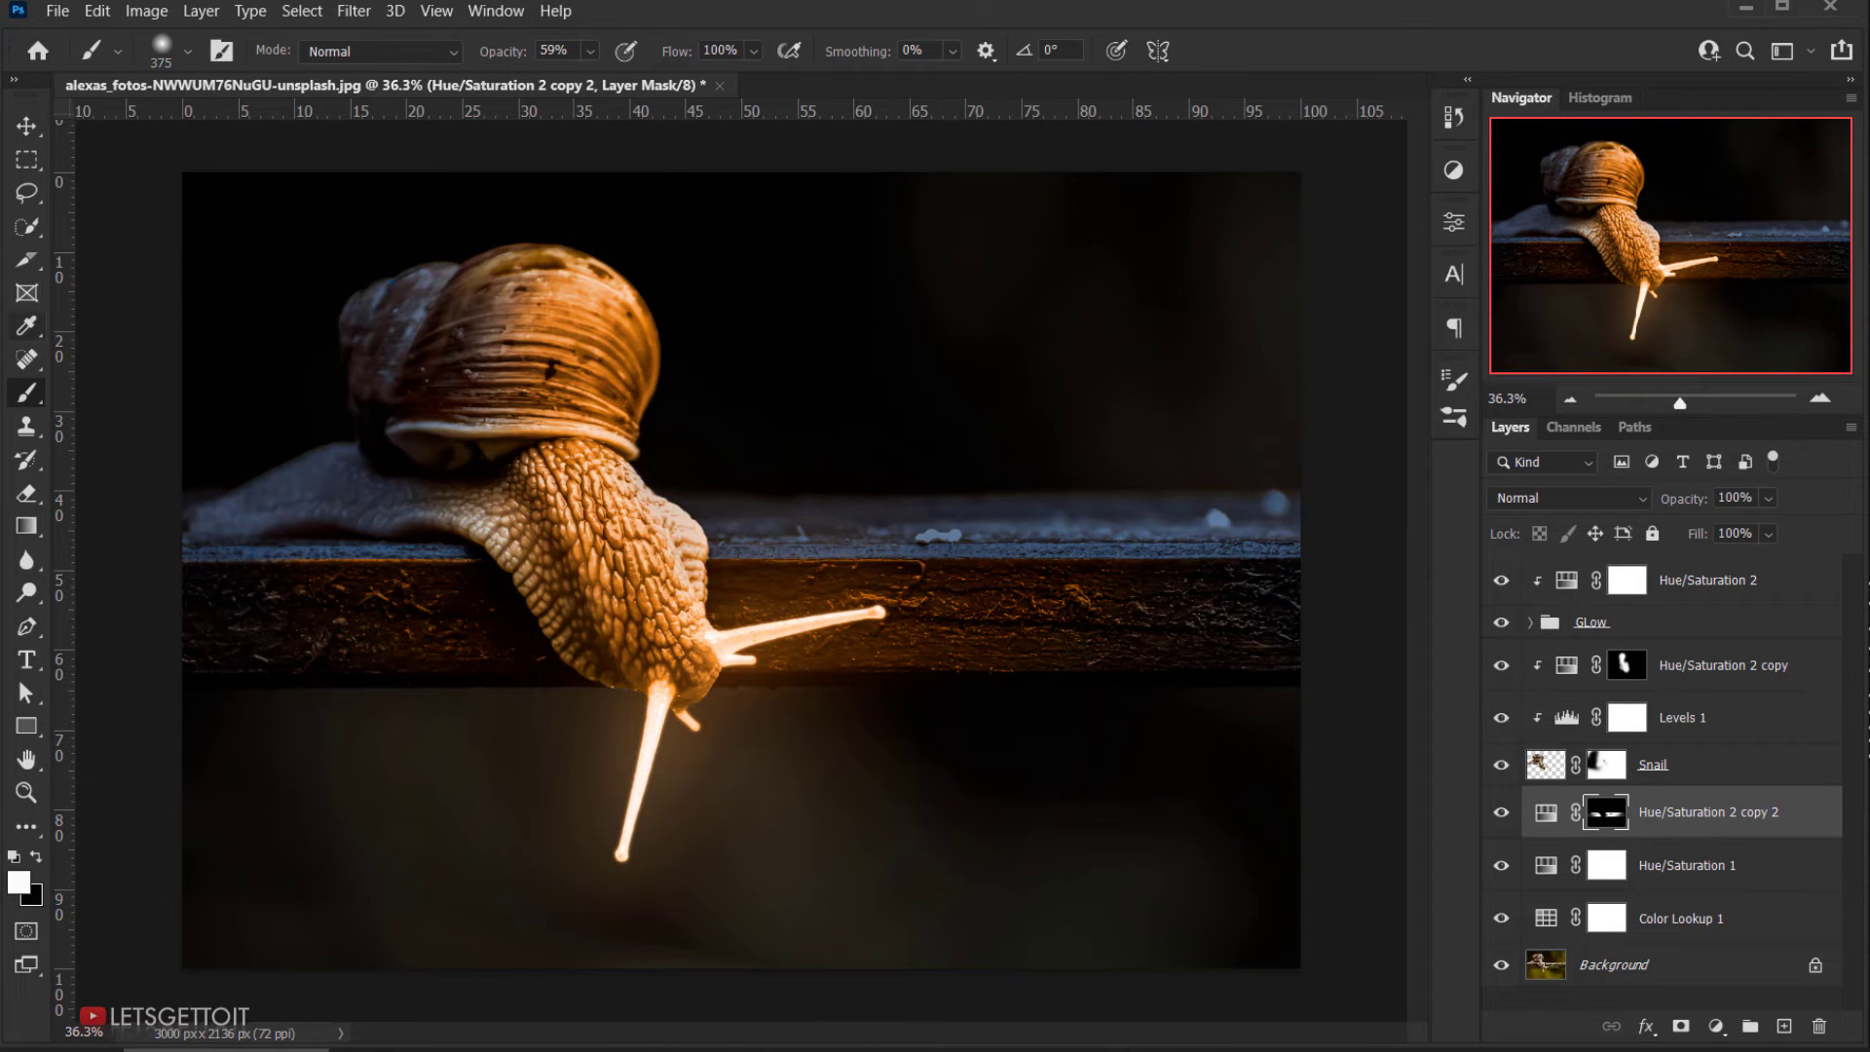
Step: Create a new 400 × 400 pixel document at 72 pixels/inch, in RGB color with a white background
{"action": "left_click", "coordinate": [58, 12]}
{"action": "left_click", "coordinate": [78, 43]}
{"action": "left_click", "coordinate": [808, 306]}
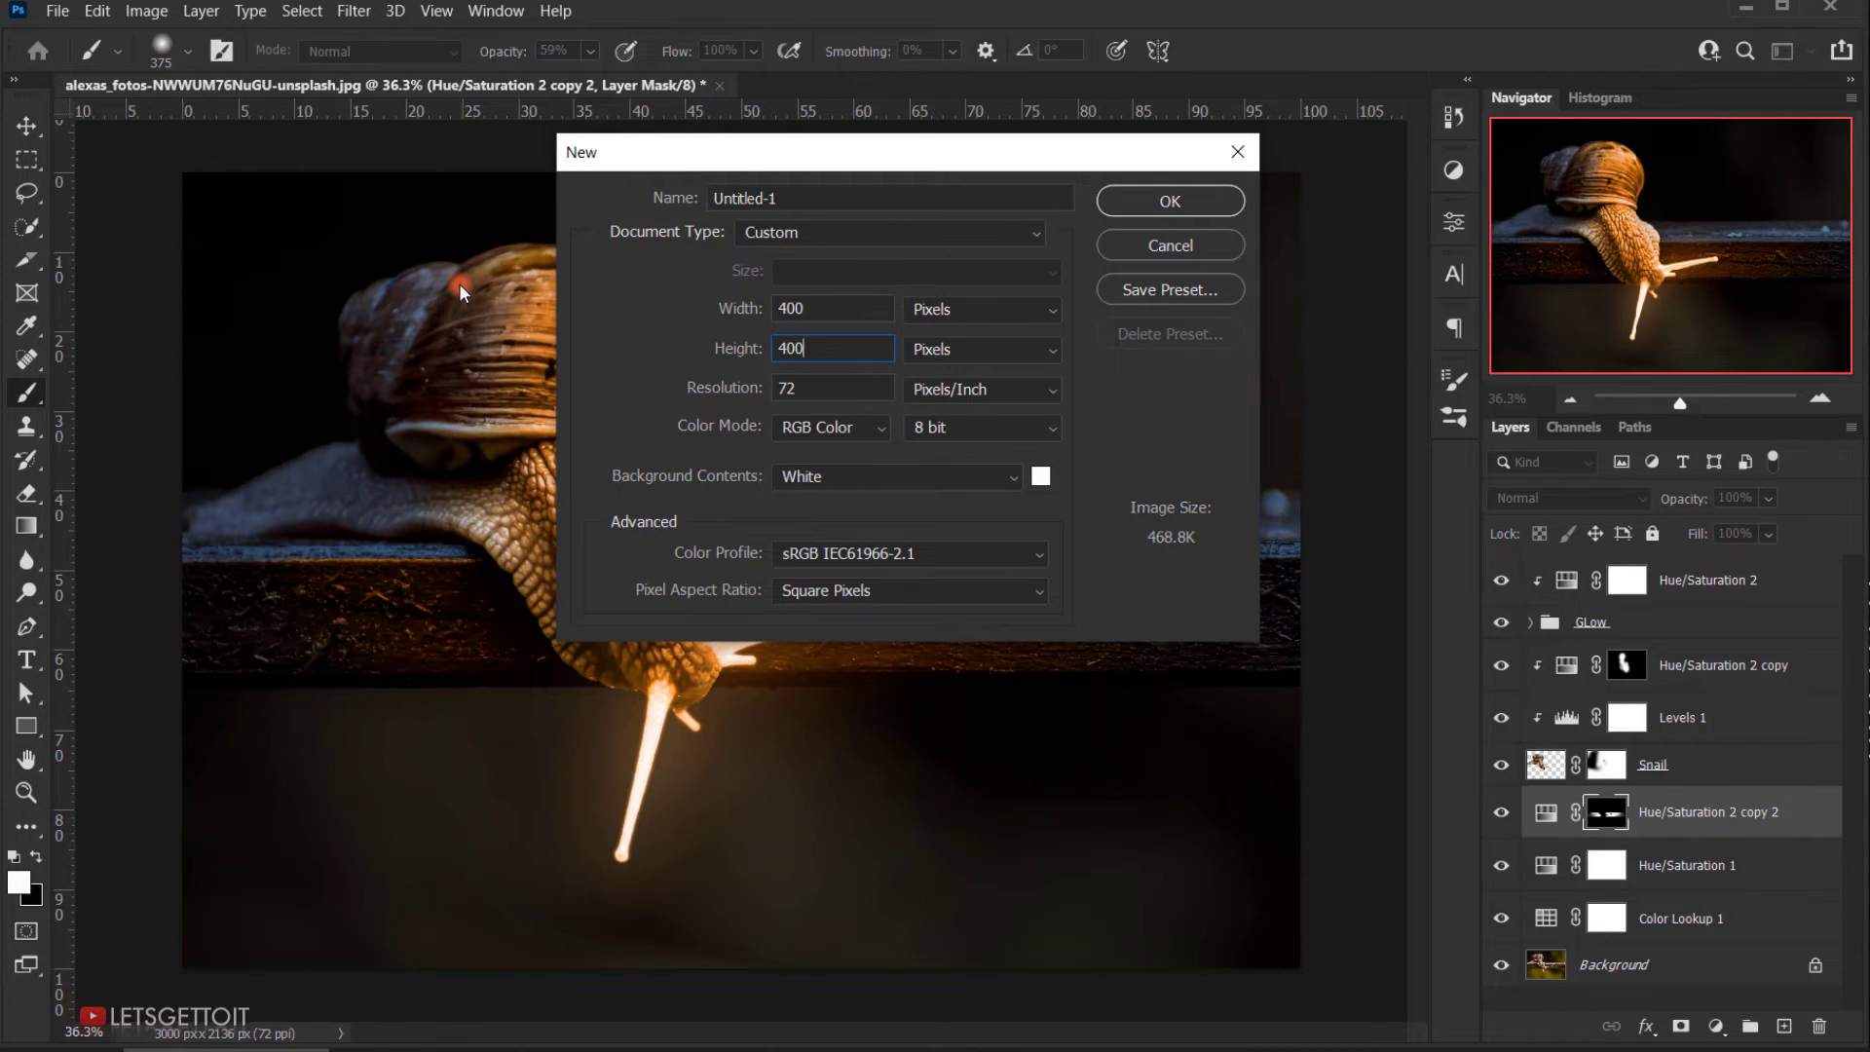
{"action": "left_click", "coordinate": [1160, 198]}
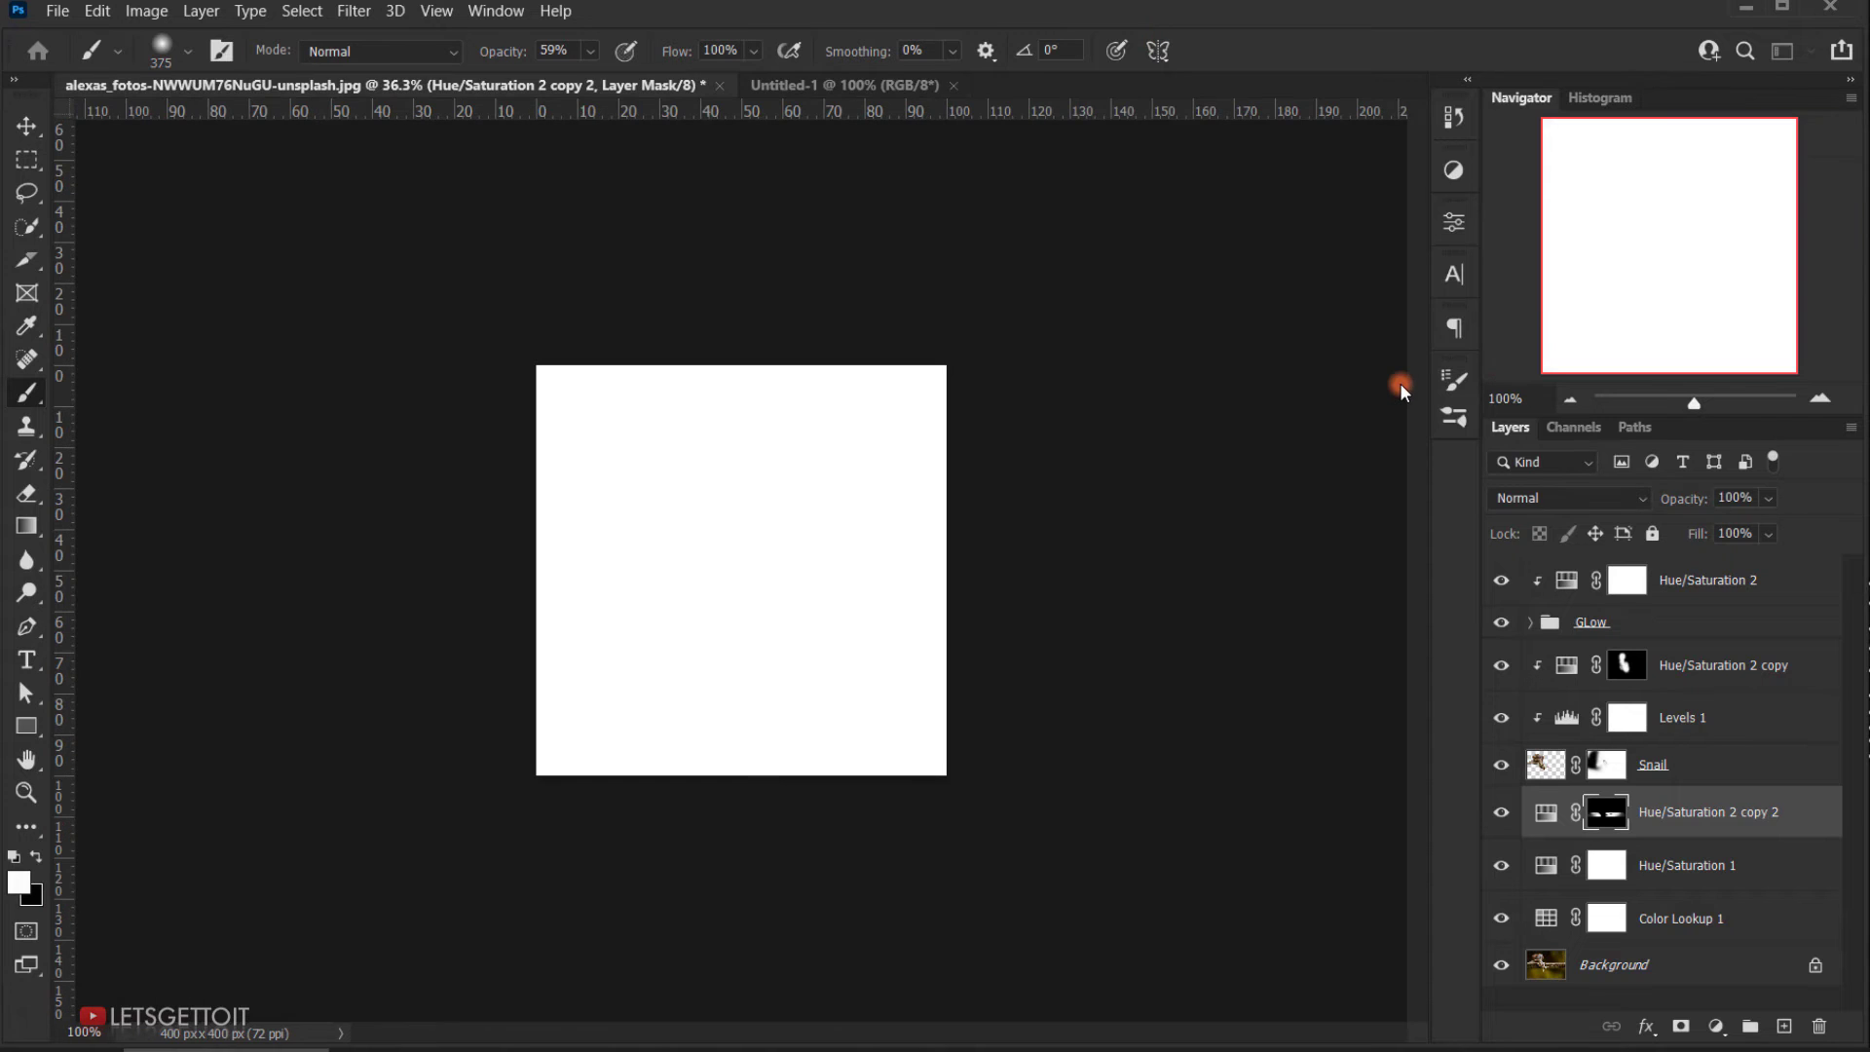
Step: Set the foreground color to black and the brush to 62 px, 94% hardness and 97% opacity in the new document
{"action": "key", "text": "x"}
{"action": "scroll", "coordinate": [741, 548], "scroll_direction": "up", "scroll_amount": 2}
{"action": "key", "text": "ctrl+0"}
{"action": "left_click_drag", "start_coordinate": [785, 510], "coordinate": [419, 517]}
{"action": "right_click", "coordinate": [678, 336]}
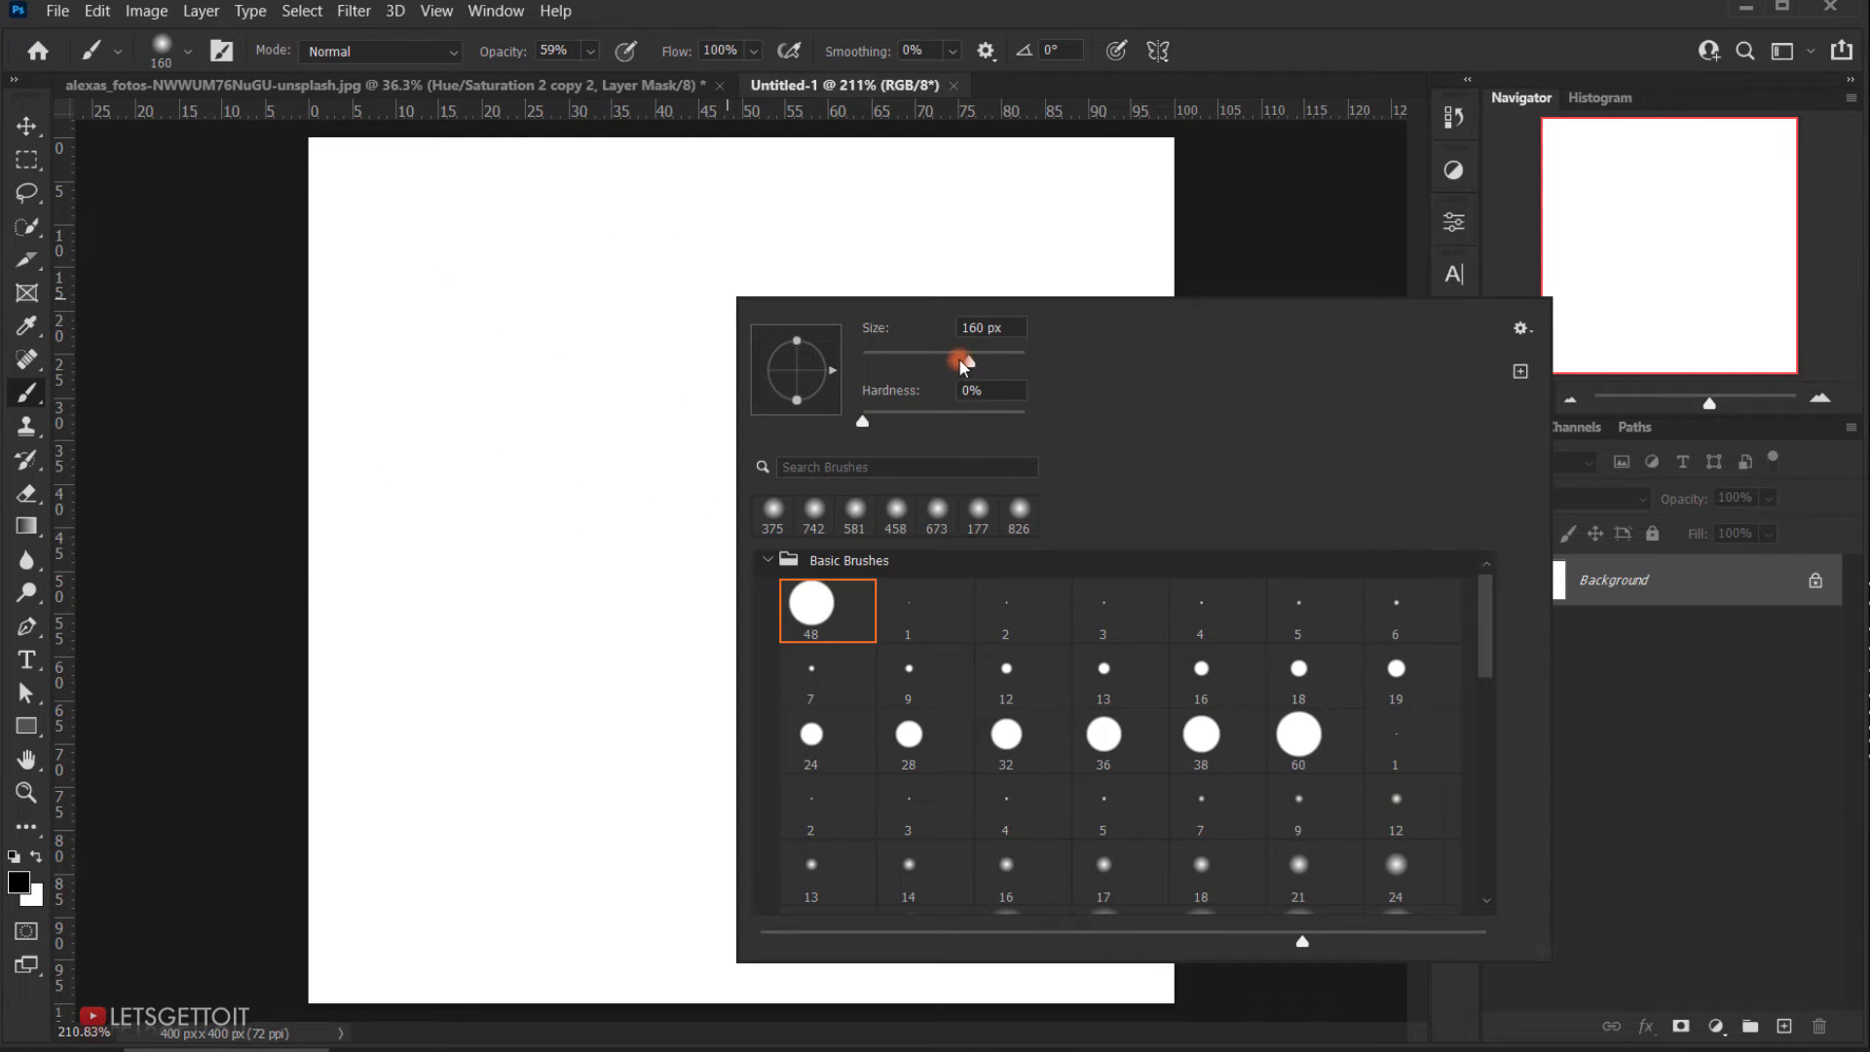
{"action": "mouse_move", "coordinate": [964, 363]}
{"action": "left_mouse_down"}
{"action": "mouse_move", "coordinate": [915, 367]}
{"action": "mouse_move", "coordinate": [1013, 423]}
{"action": "left_mouse_up"}
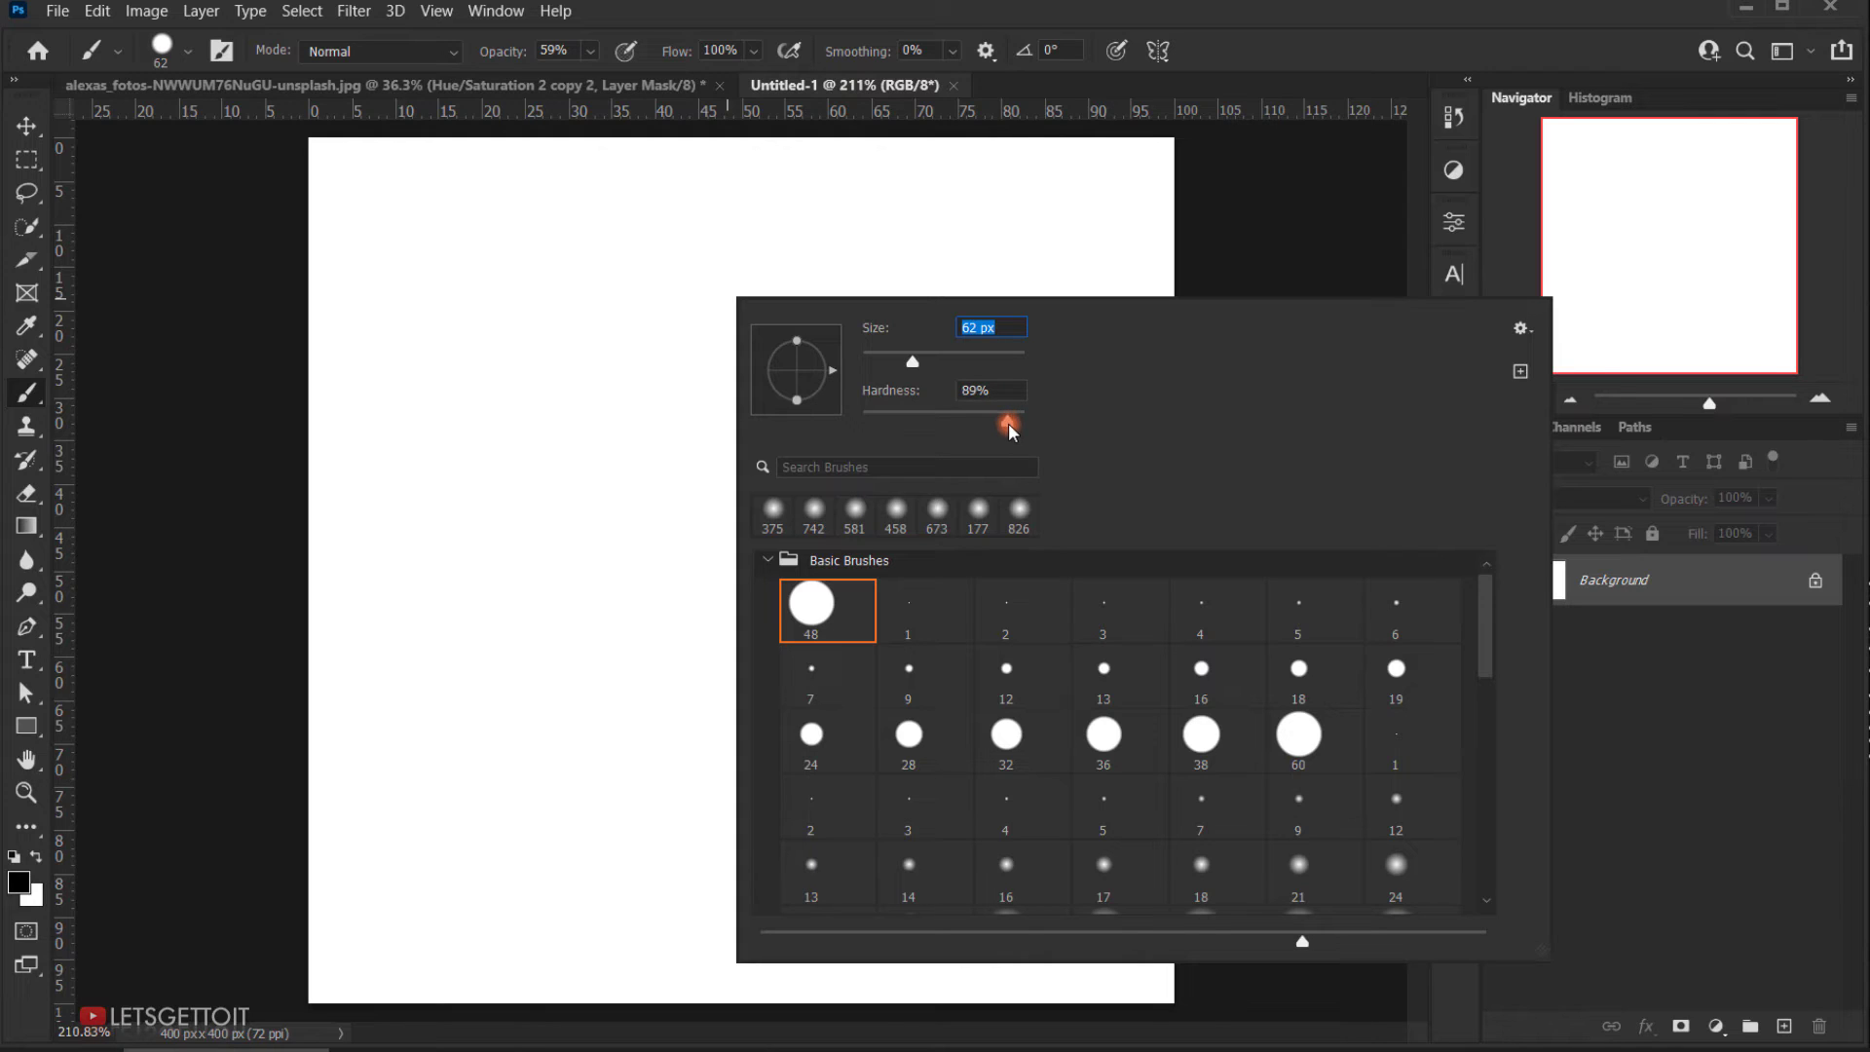
{"action": "left_click_drag", "start_coordinate": [1015, 423], "coordinate": [1015, 422]}
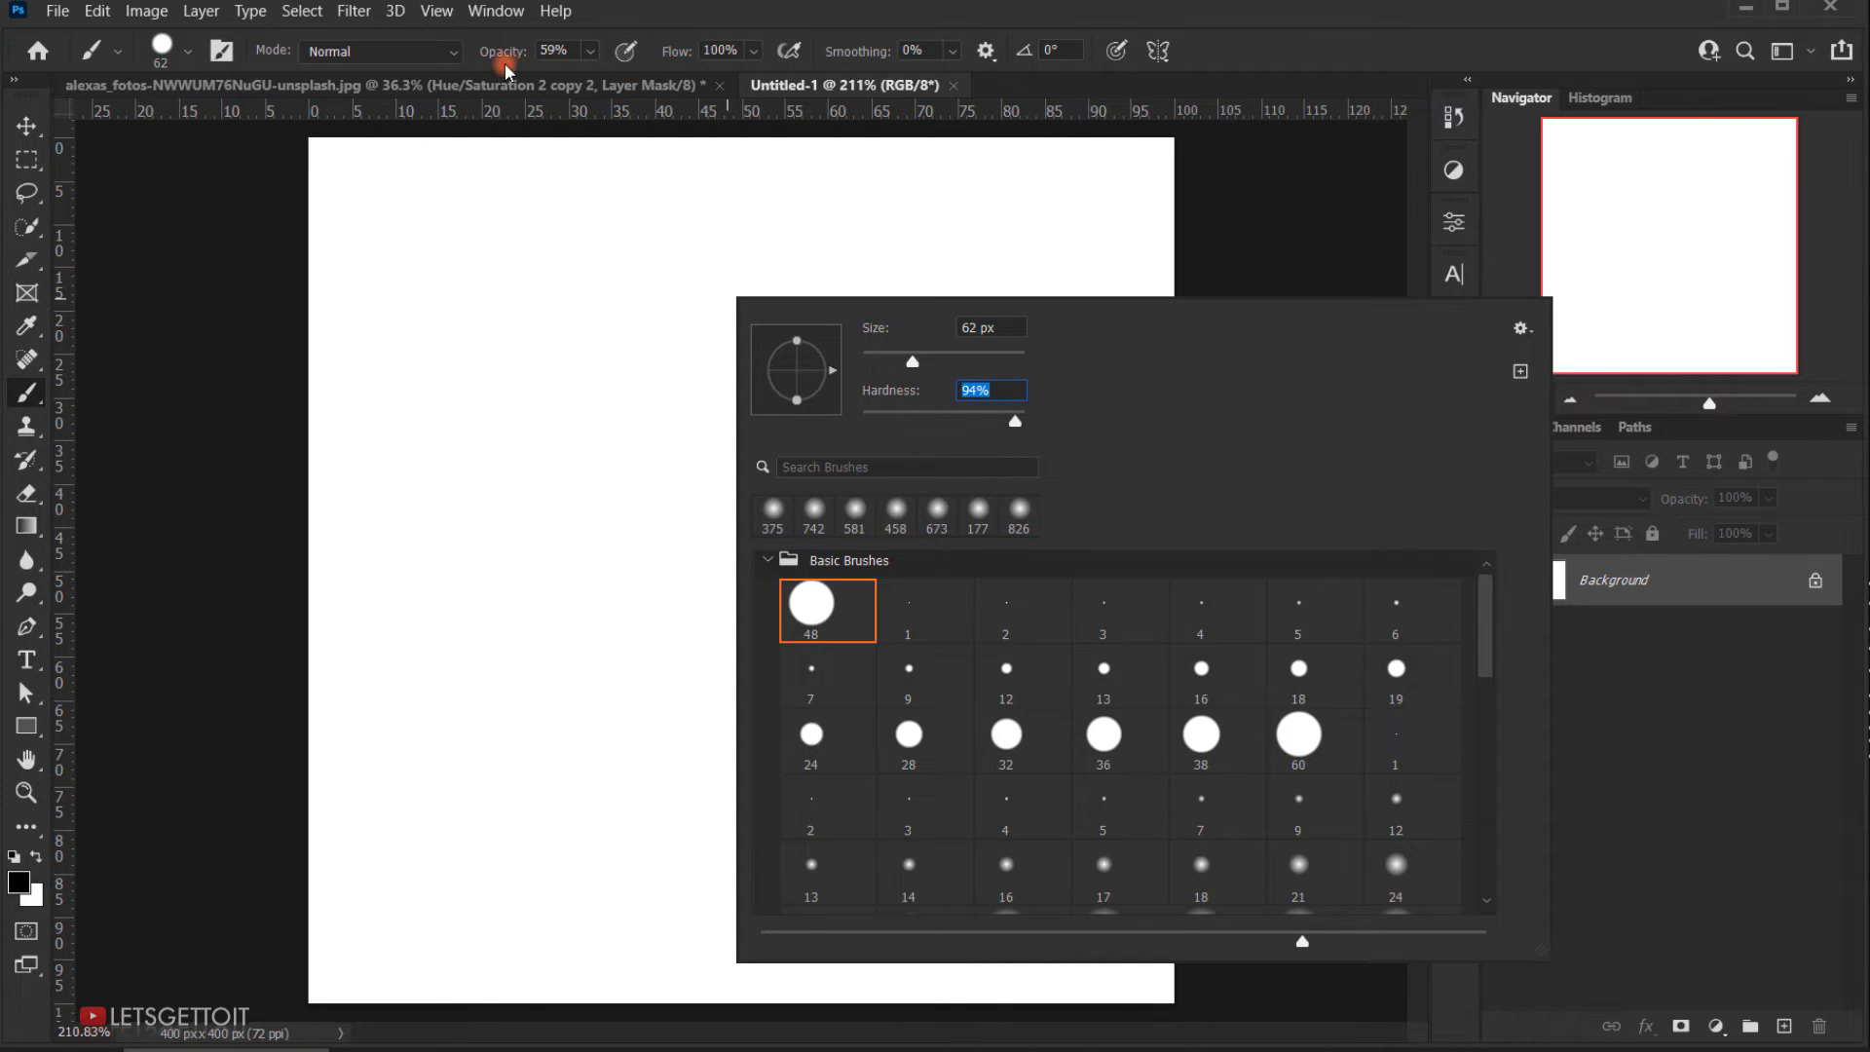
{"action": "left_click_drag", "start_coordinate": [497, 55], "coordinate": [921, 60]}
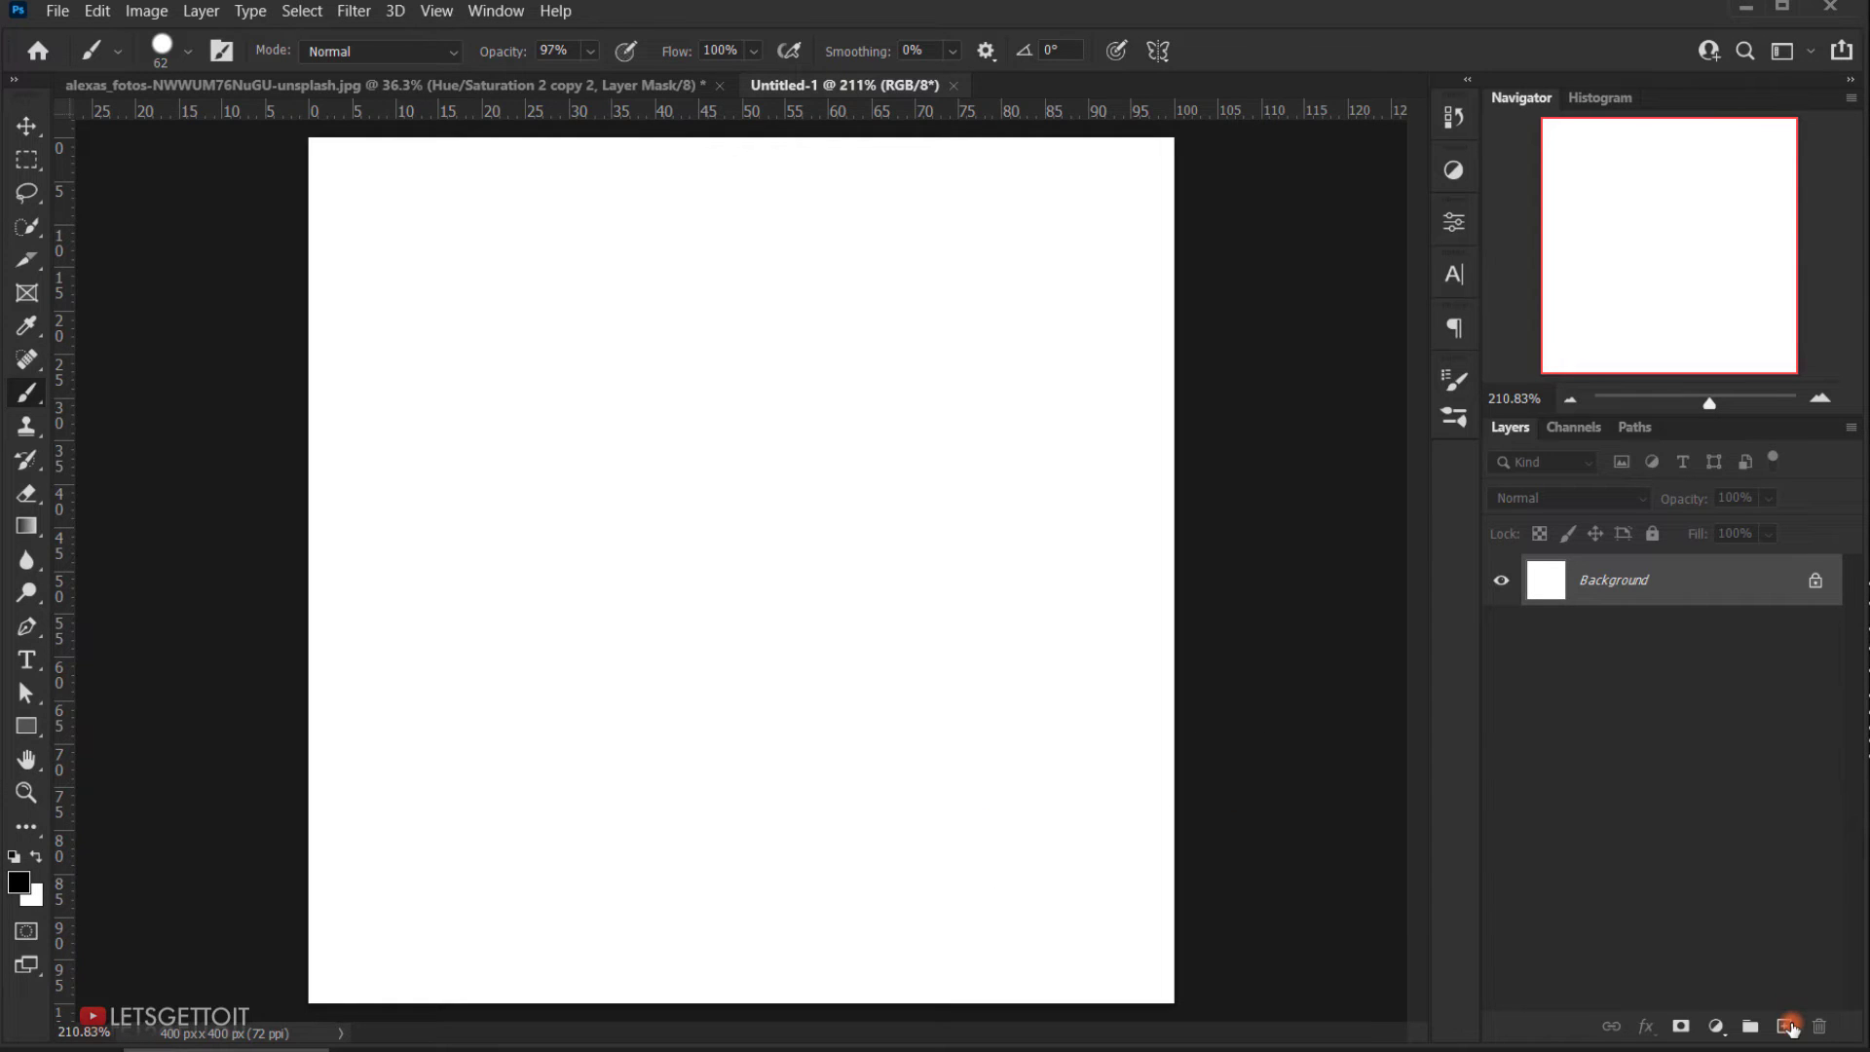
Step: Add a new layer above the white background and reduce the brush size to 15 px
{"action": "left_click", "coordinate": [1785, 1025]}
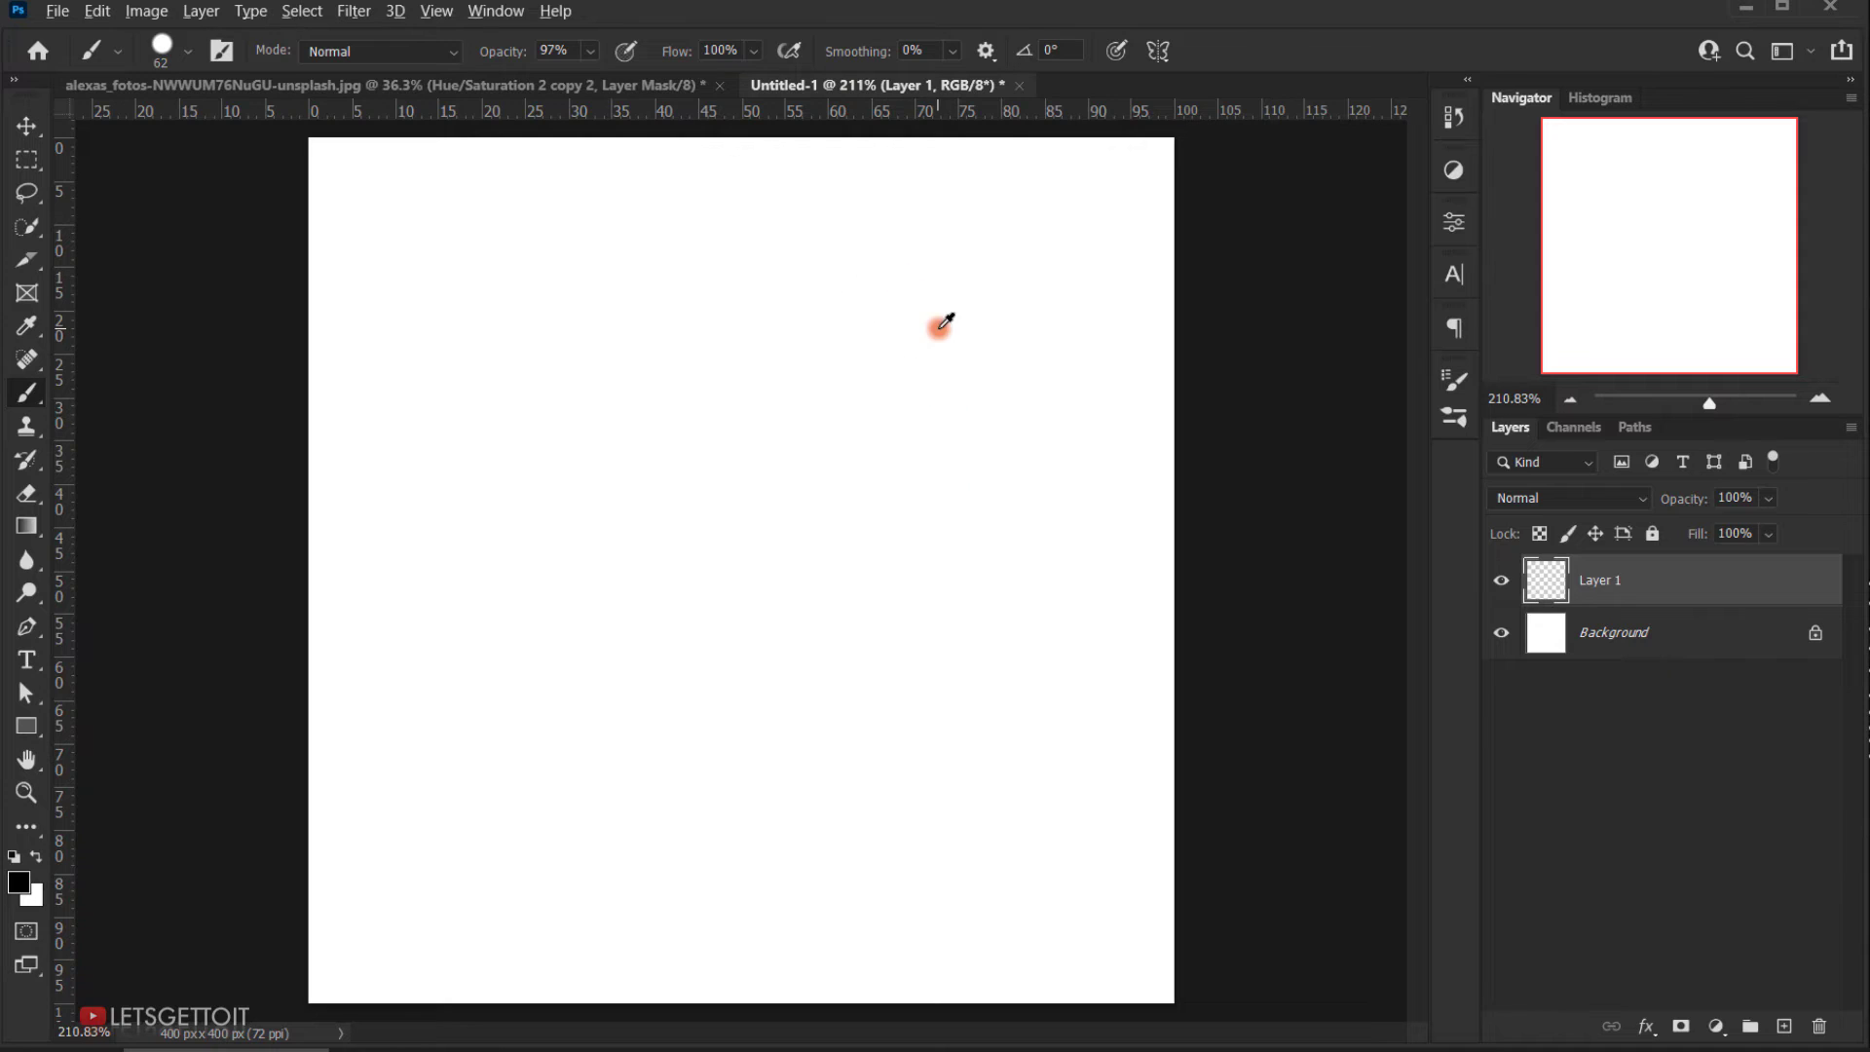
{"action": "left_click_drag", "start_coordinate": [939, 328], "coordinate": [902, 328], "text": "alt"}
{"action": "key", "text": "["}
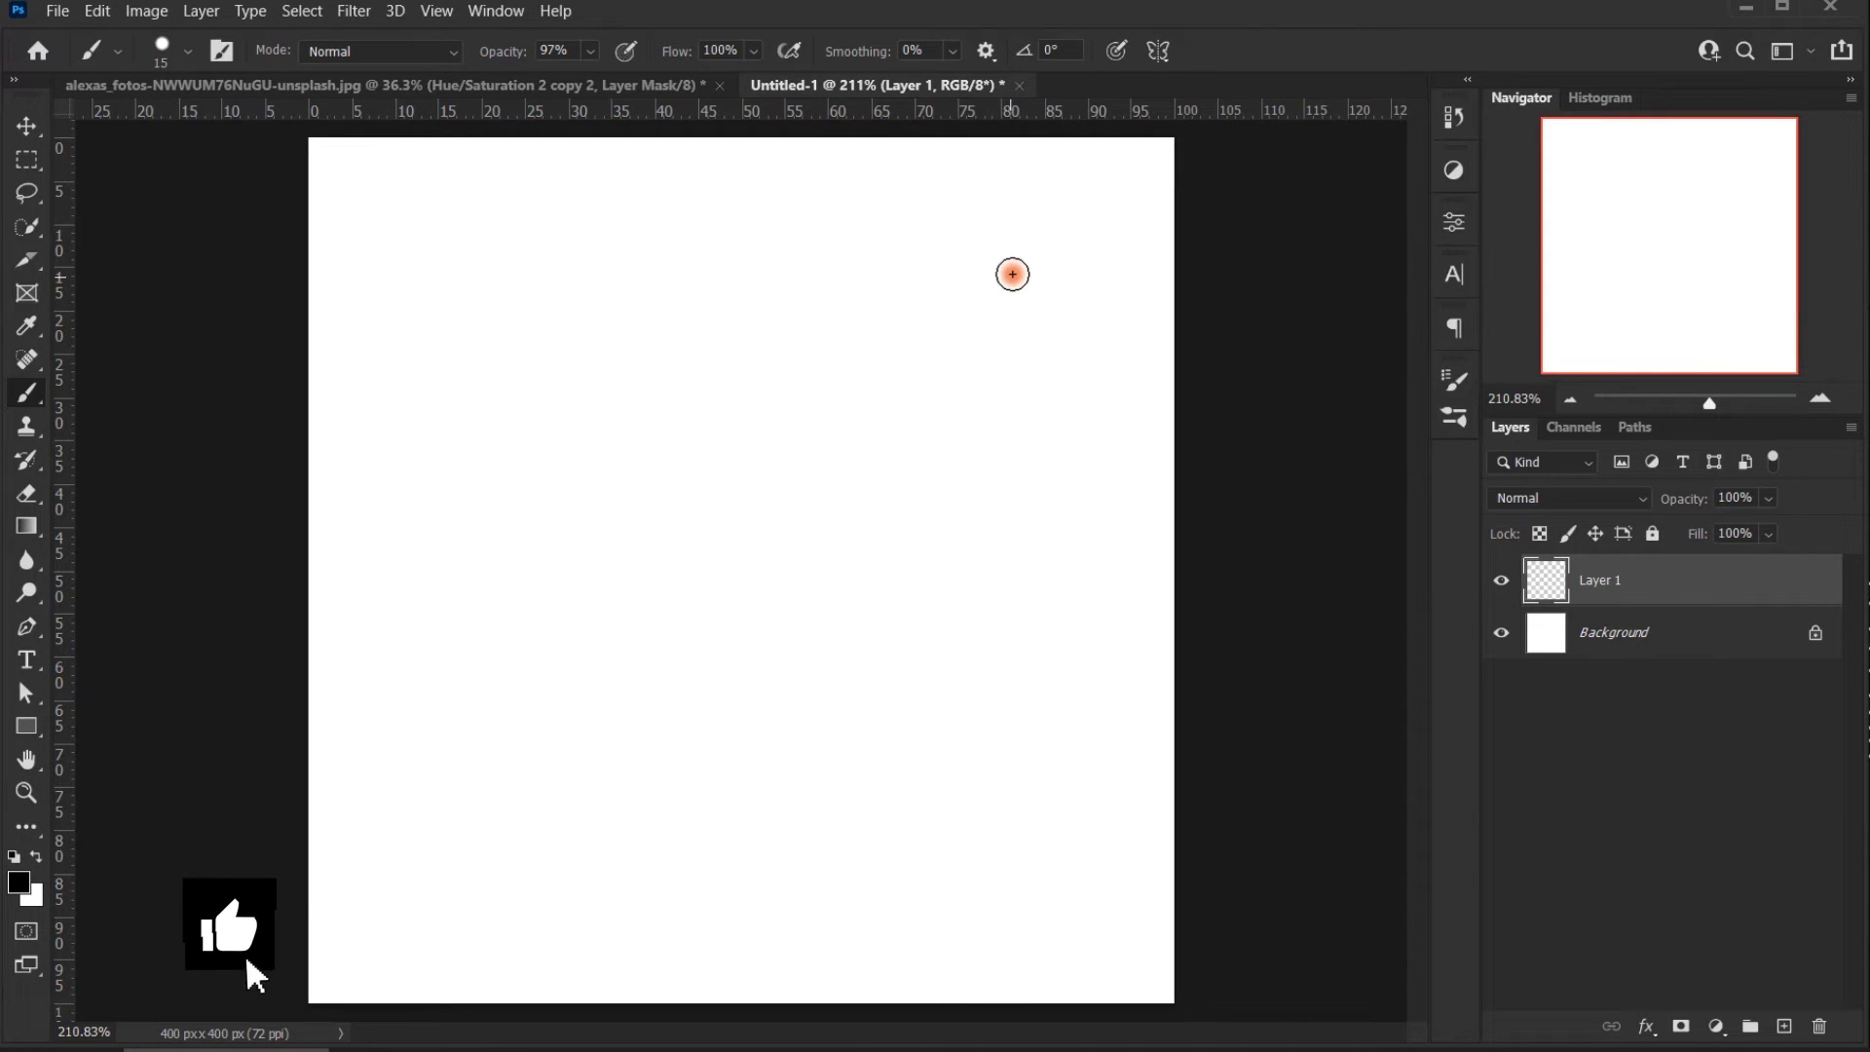
Step: Paint a 9 px black dot near the canvas's upper-right corner and a 20 px dot near its lower-left corner
{"action": "left_click_drag", "start_coordinate": [1013, 274], "coordinate": [1008, 257], "text": "alt"}
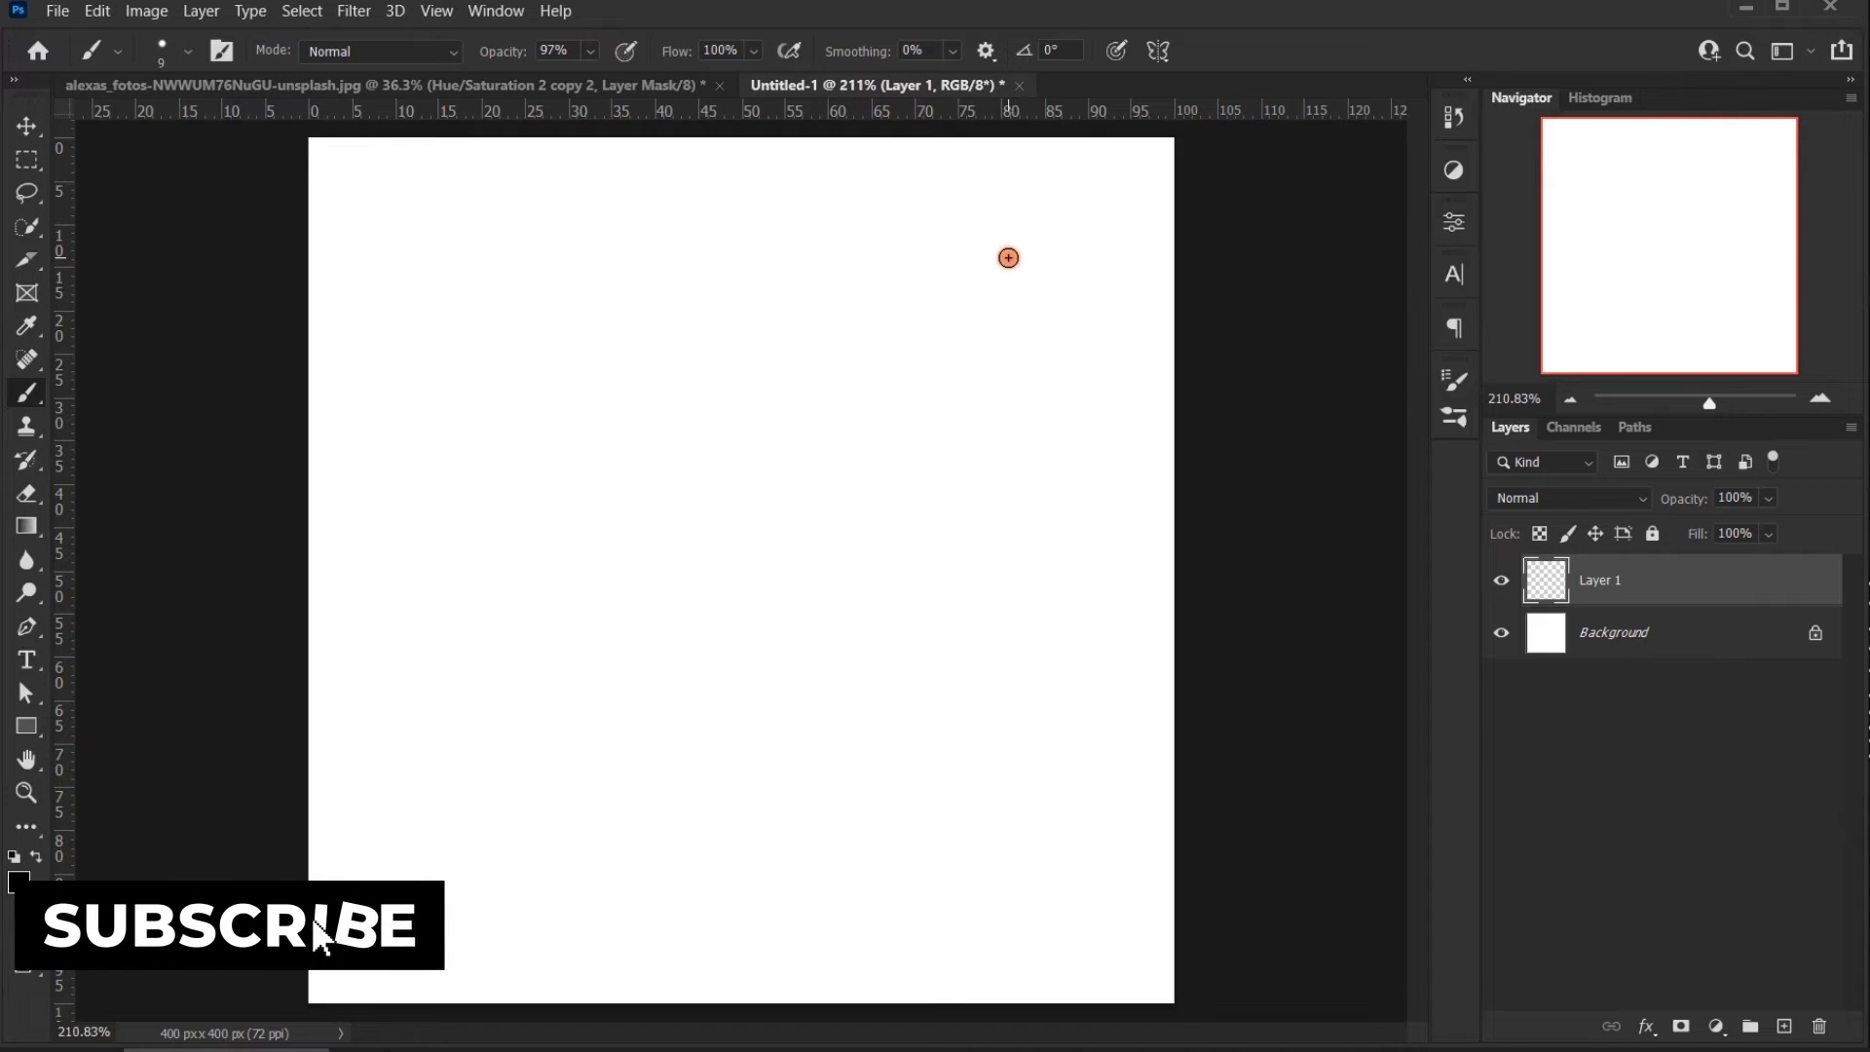
{"action": "left_click", "coordinate": [1009, 257]}
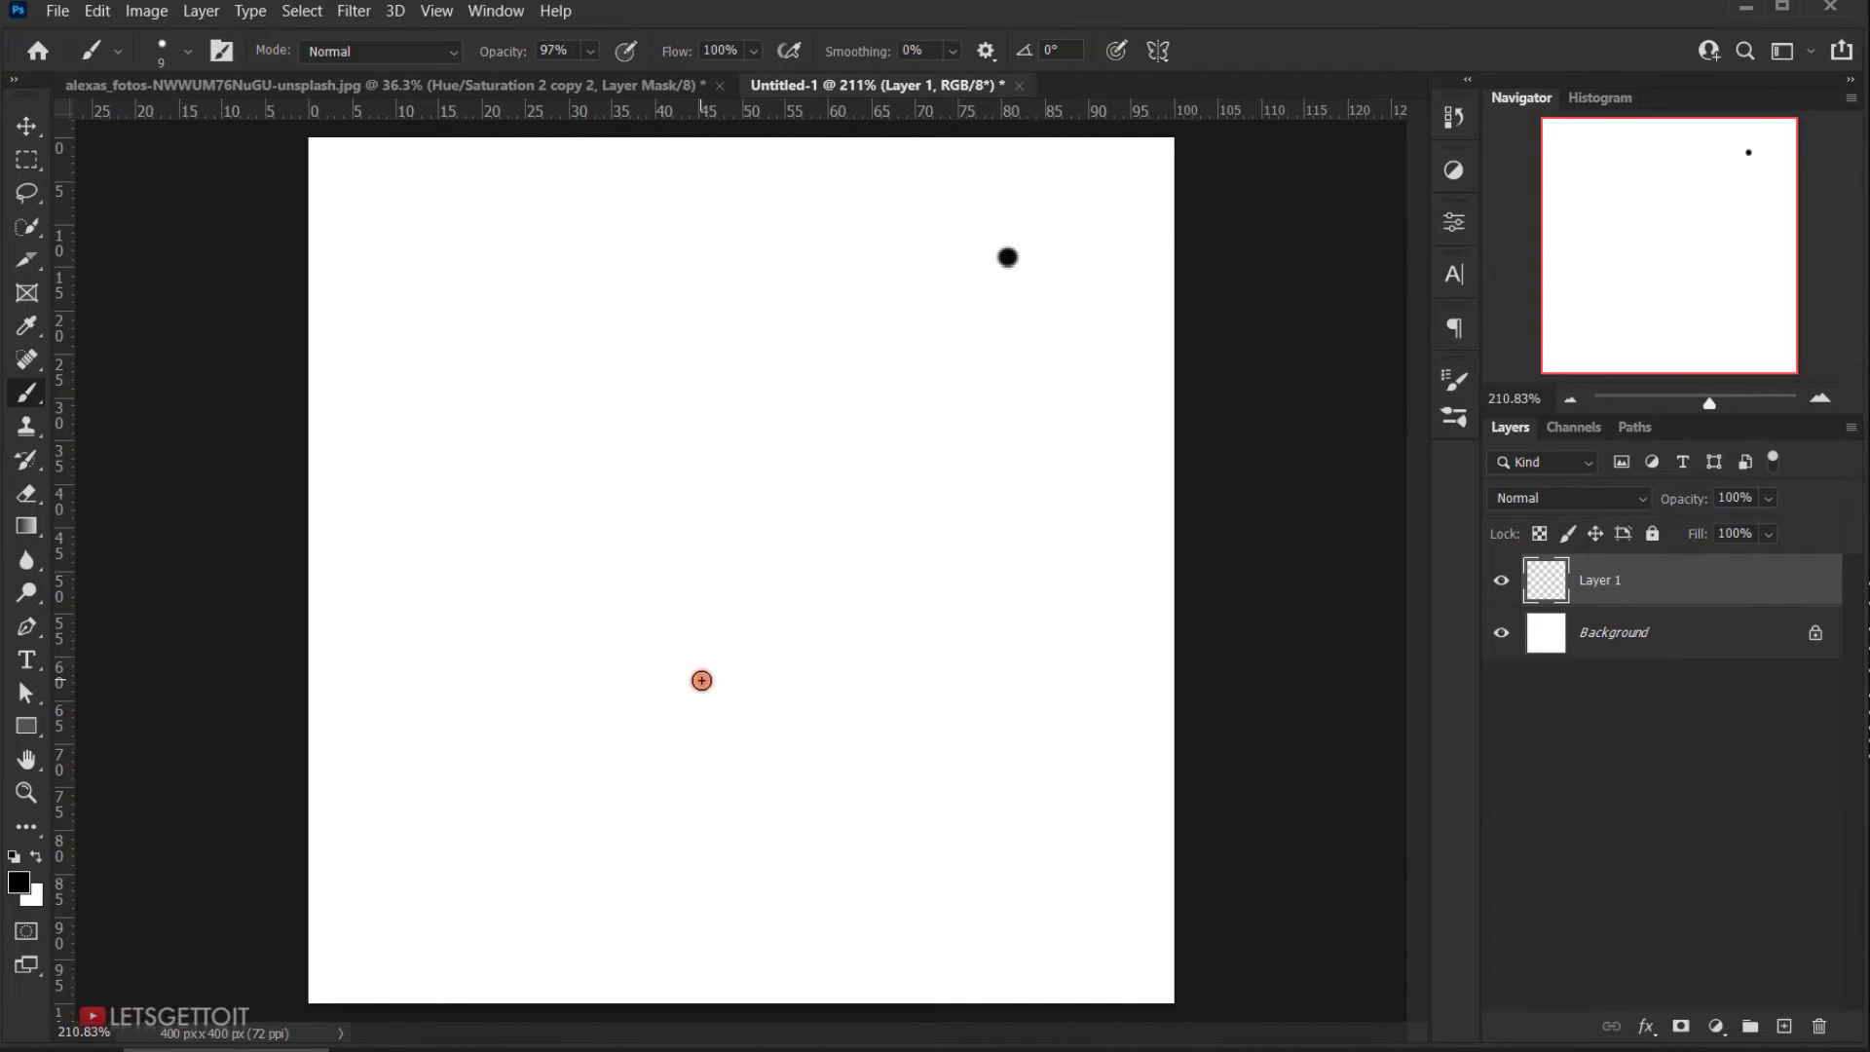
{"action": "key", "text": "]"}
{"action": "key", "text": "]"}
{"action": "key", "text": "]"}
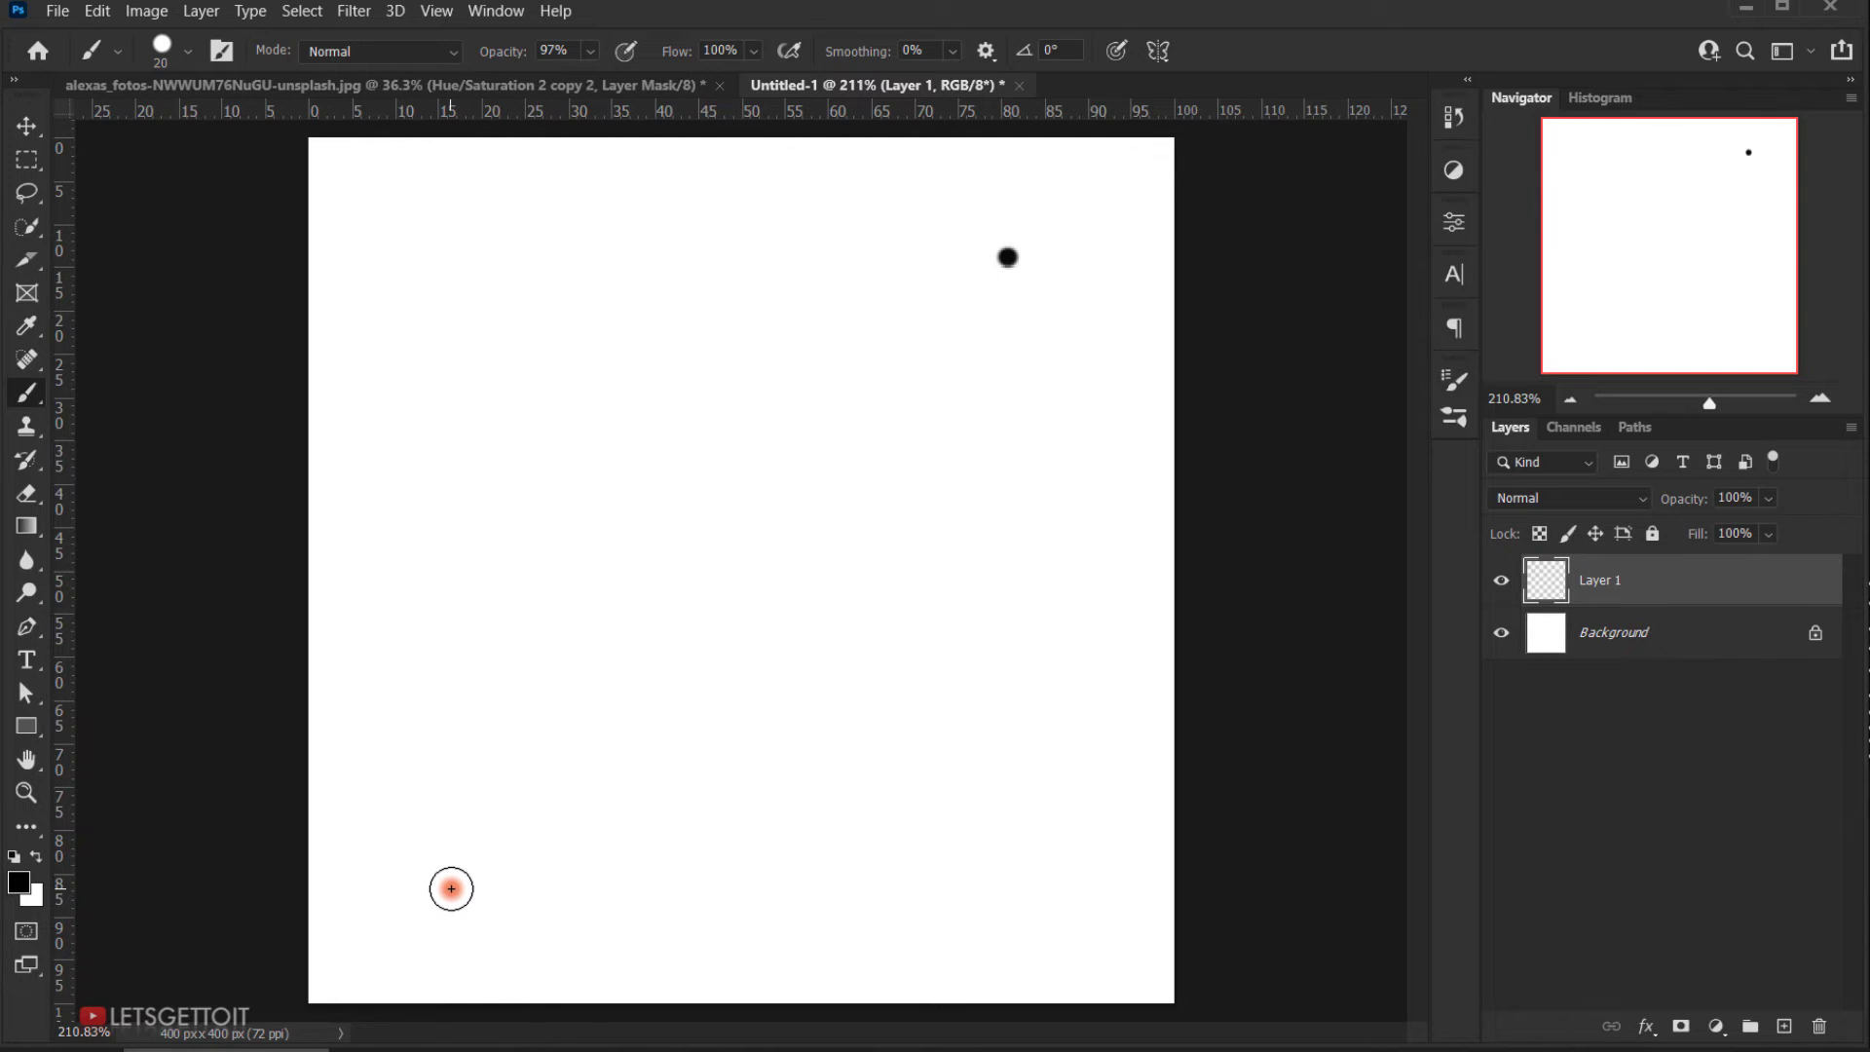
{"action": "left_click", "coordinate": [451, 888]}
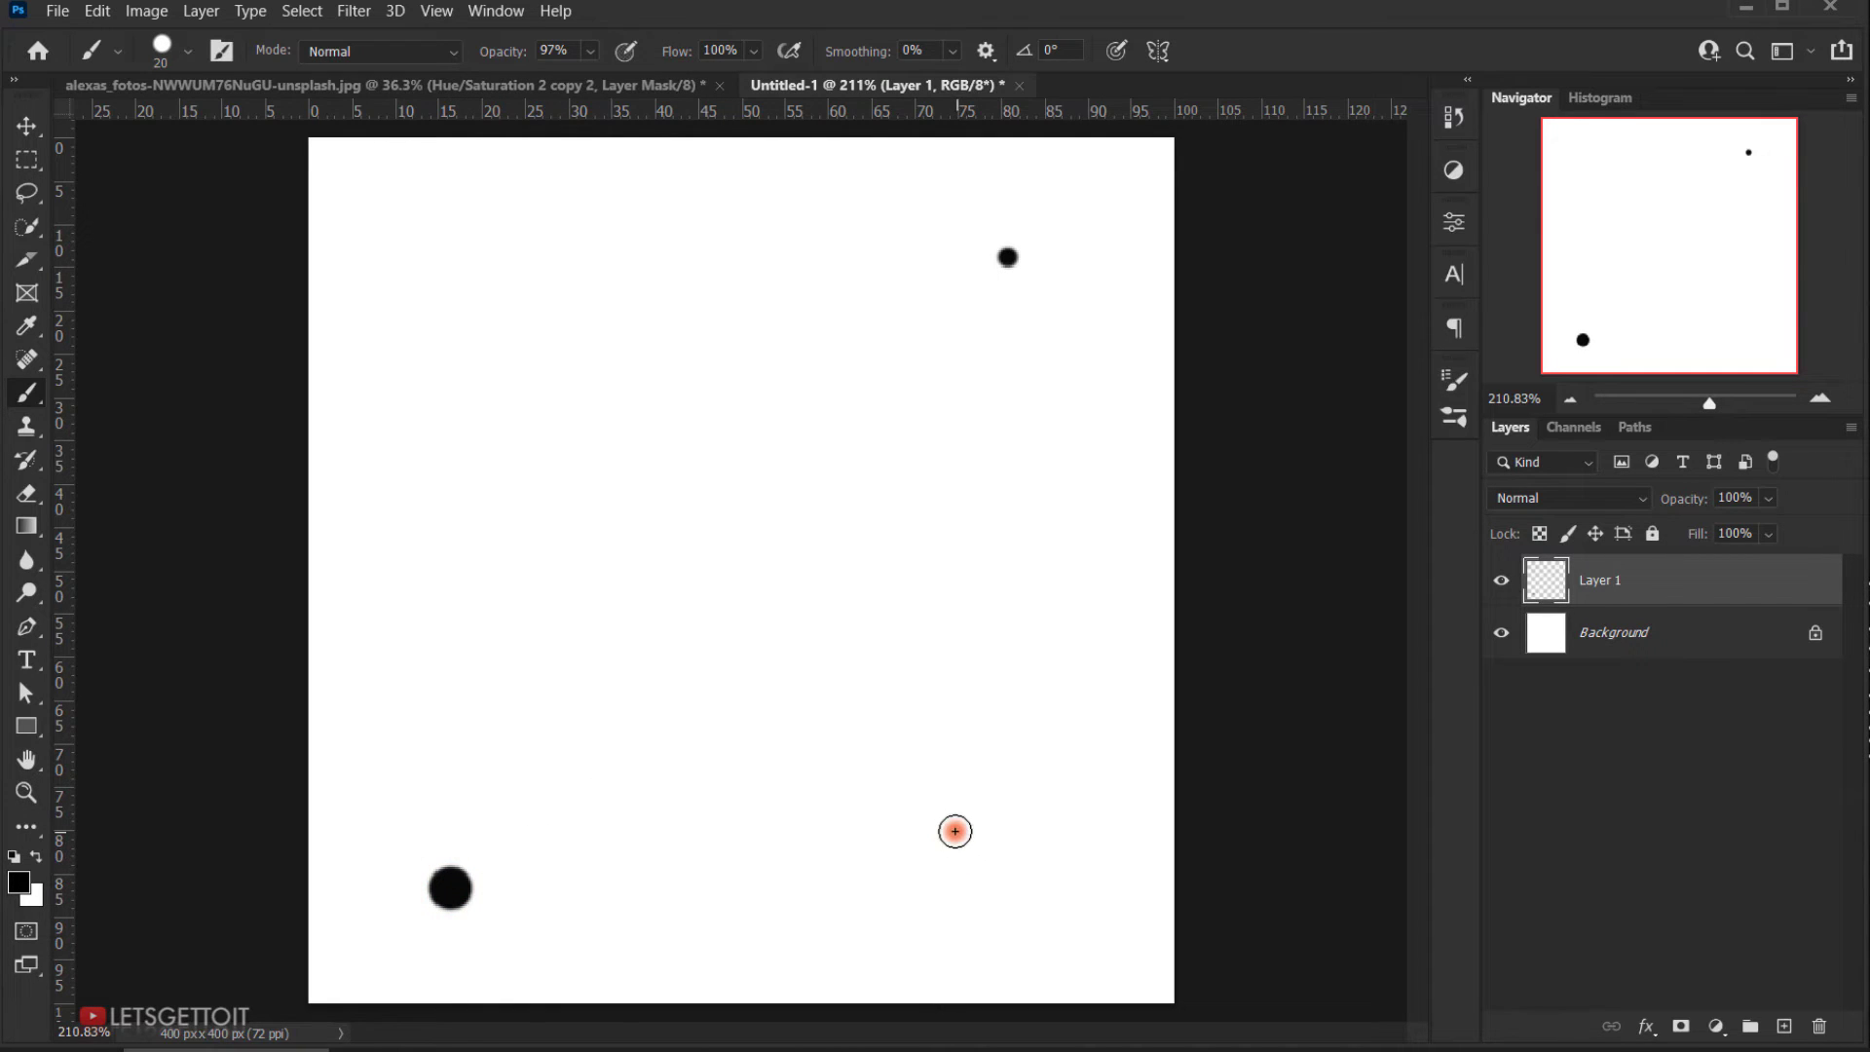
Step: Add smaller black dots: 5 px near the lower-right corner, 7 px above and left of the center, and 4 px below the center
{"action": "key", "text": "bracketleft"}
{"action": "key", "text": "bracketleft"}
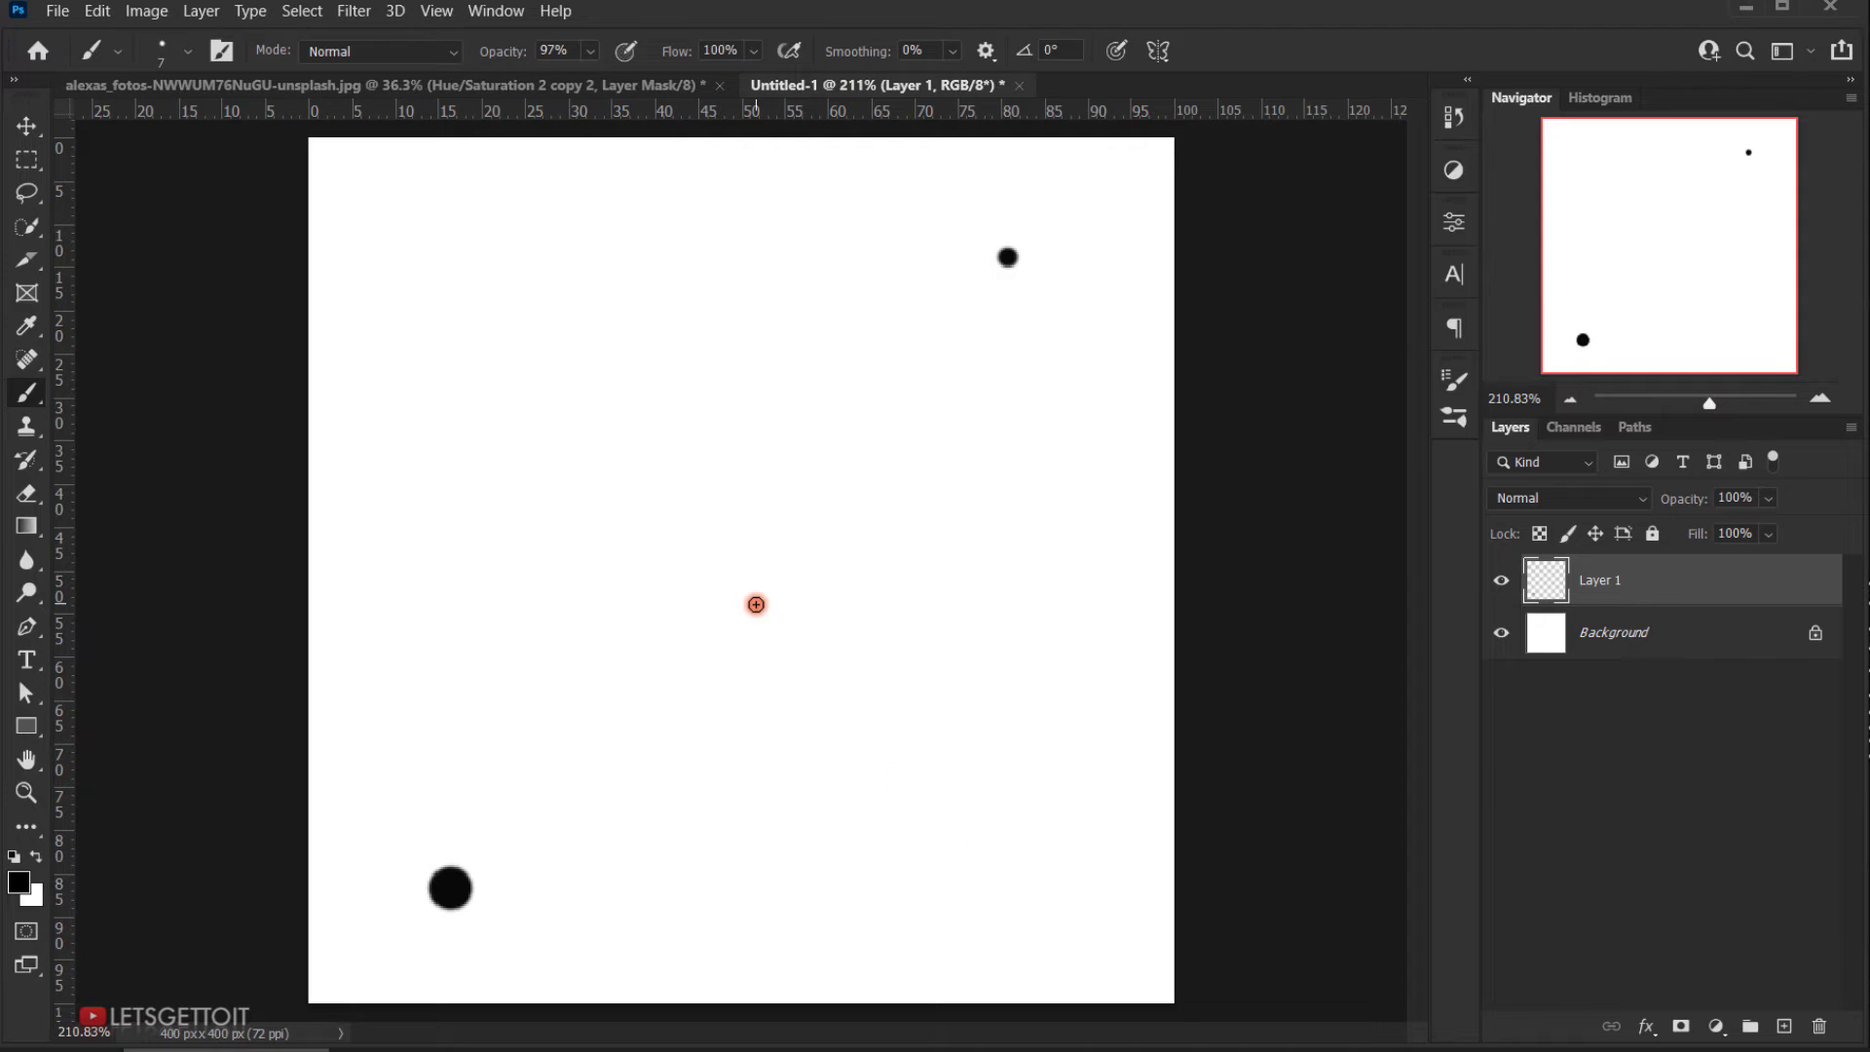
{"action": "left_click", "coordinate": [756, 604]}
{"action": "key", "text": "ctrl+z"}
{"action": "left_click", "coordinate": [1021, 873]}
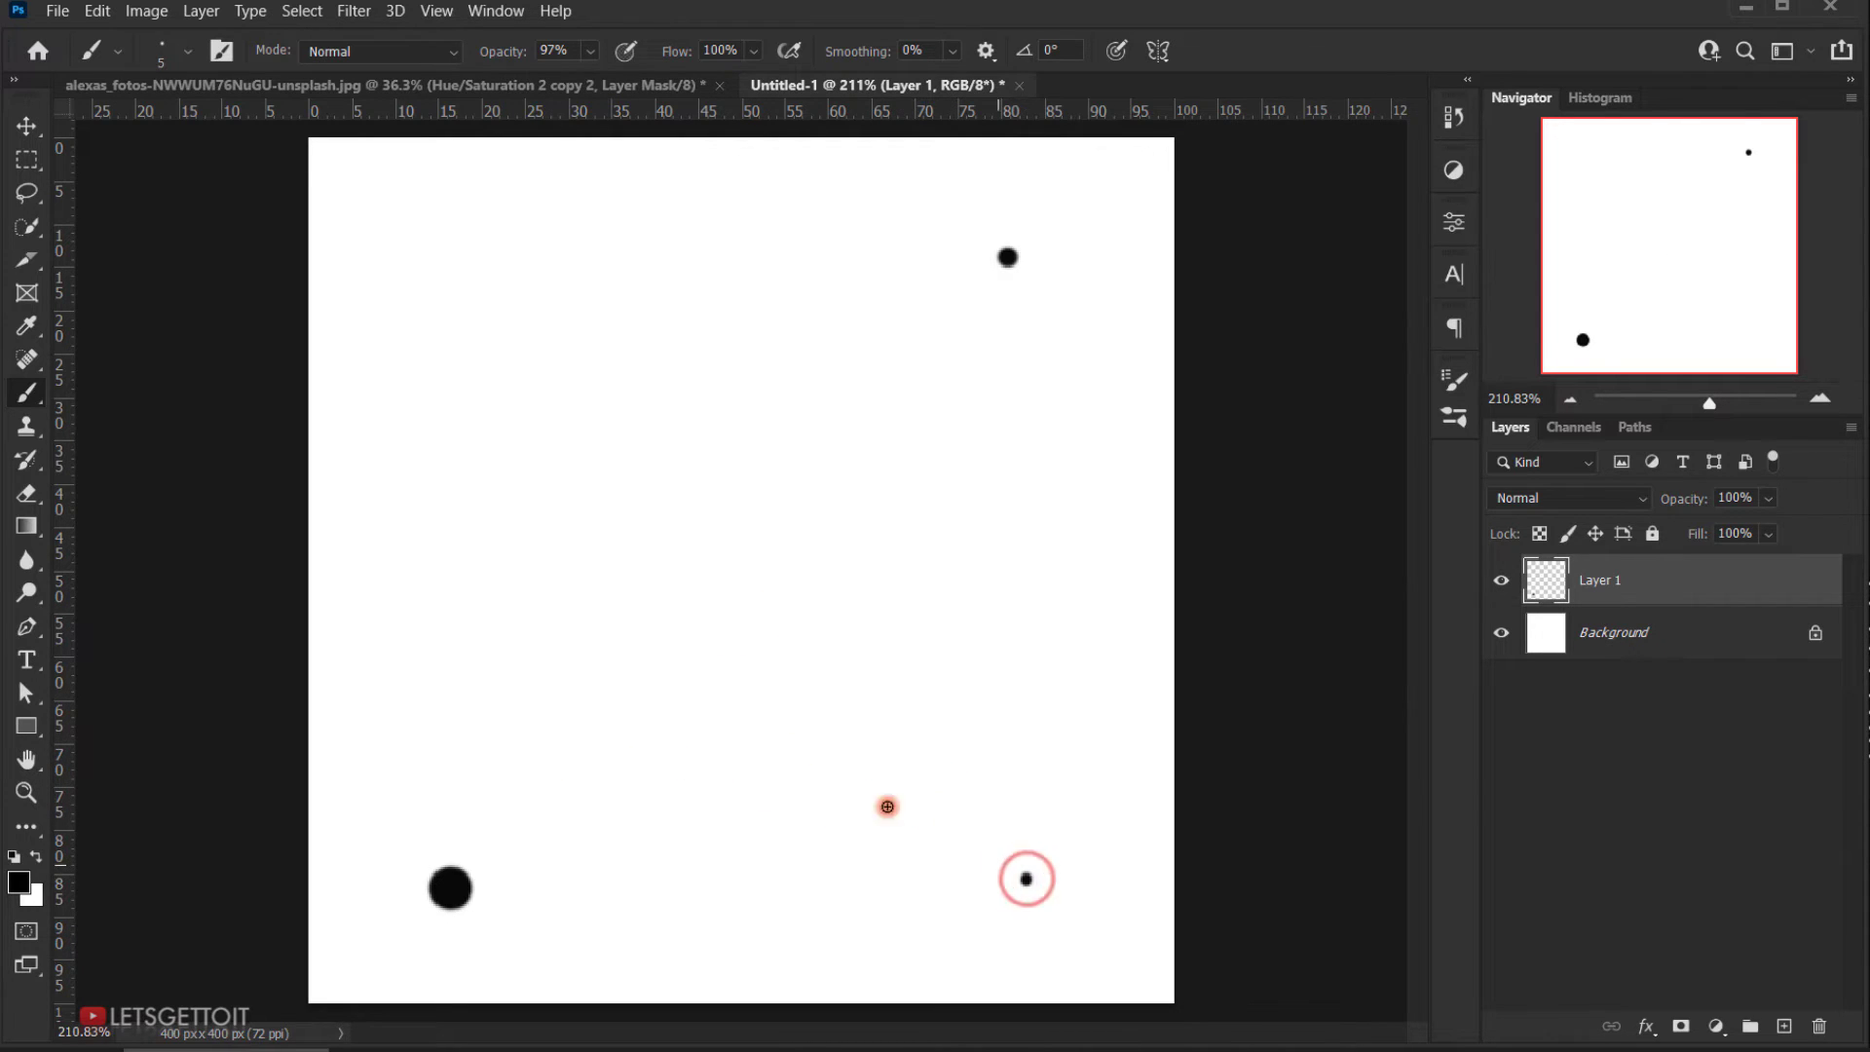
{"action": "left_click", "coordinate": [632, 442]}
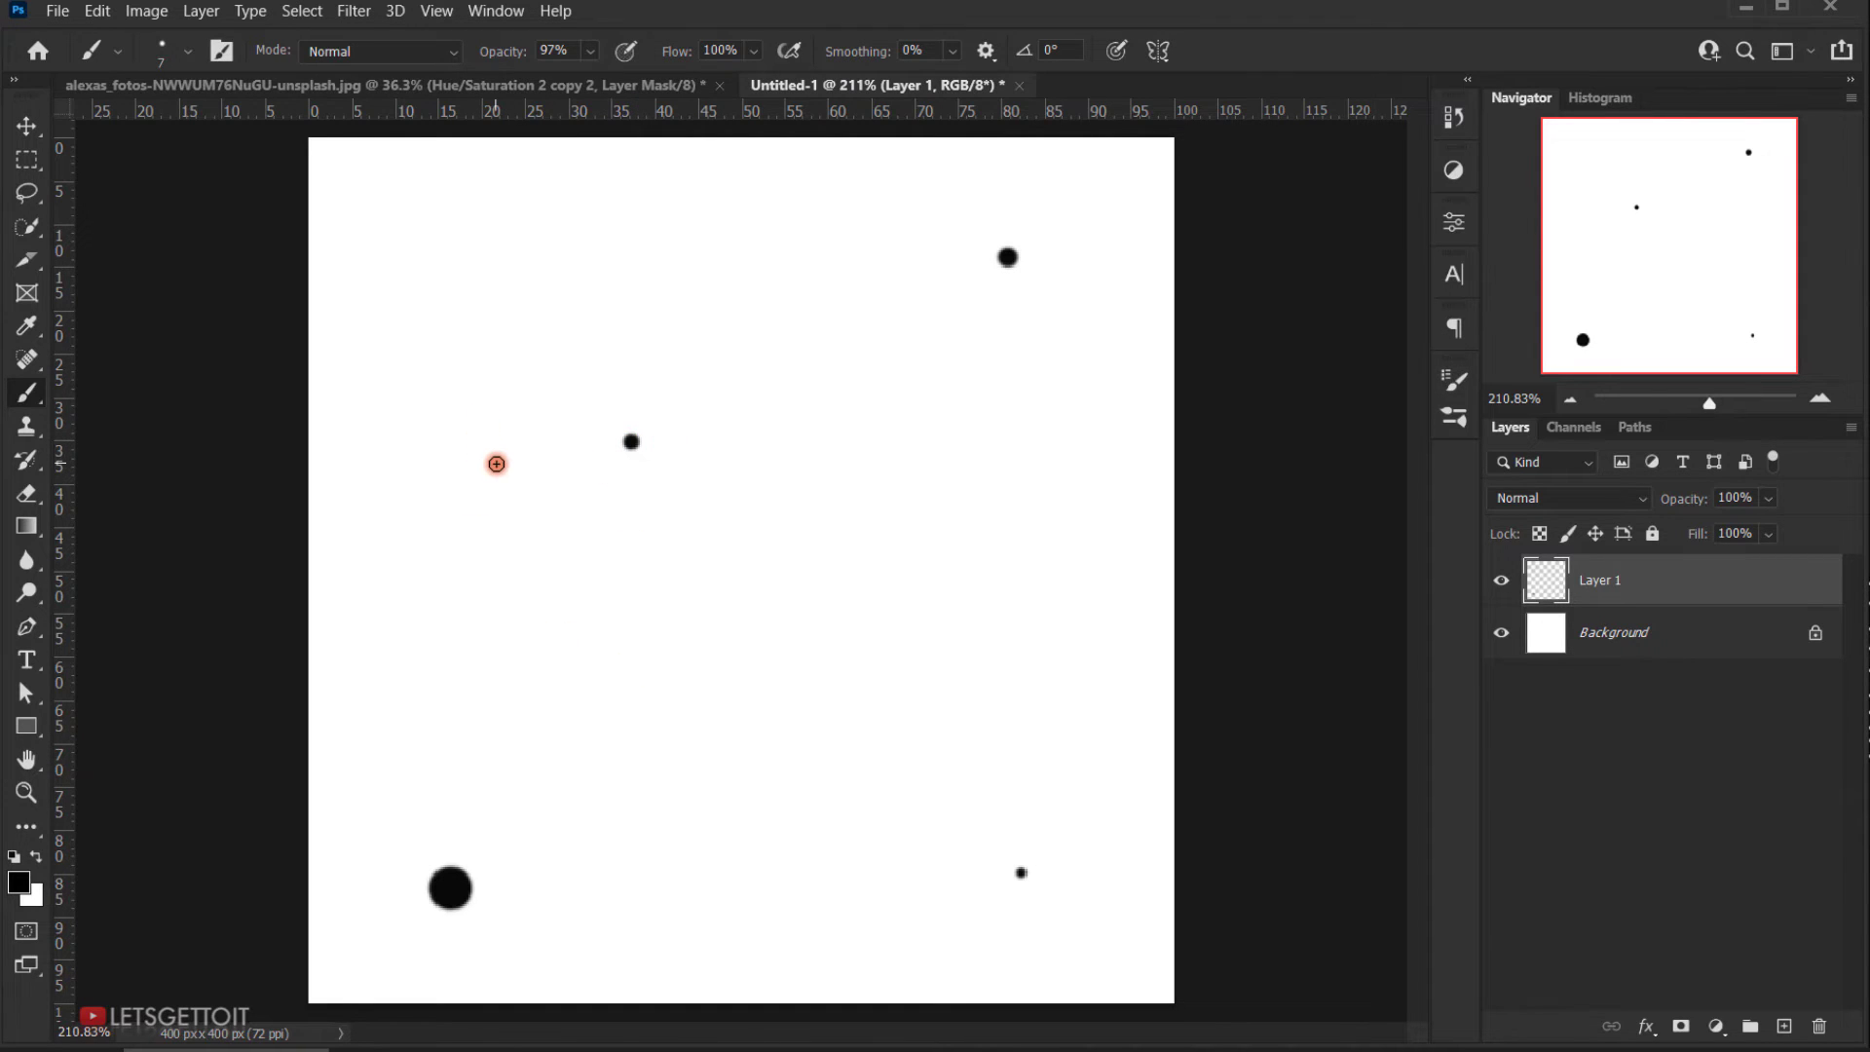
{"action": "left_click", "coordinate": [681, 688]}
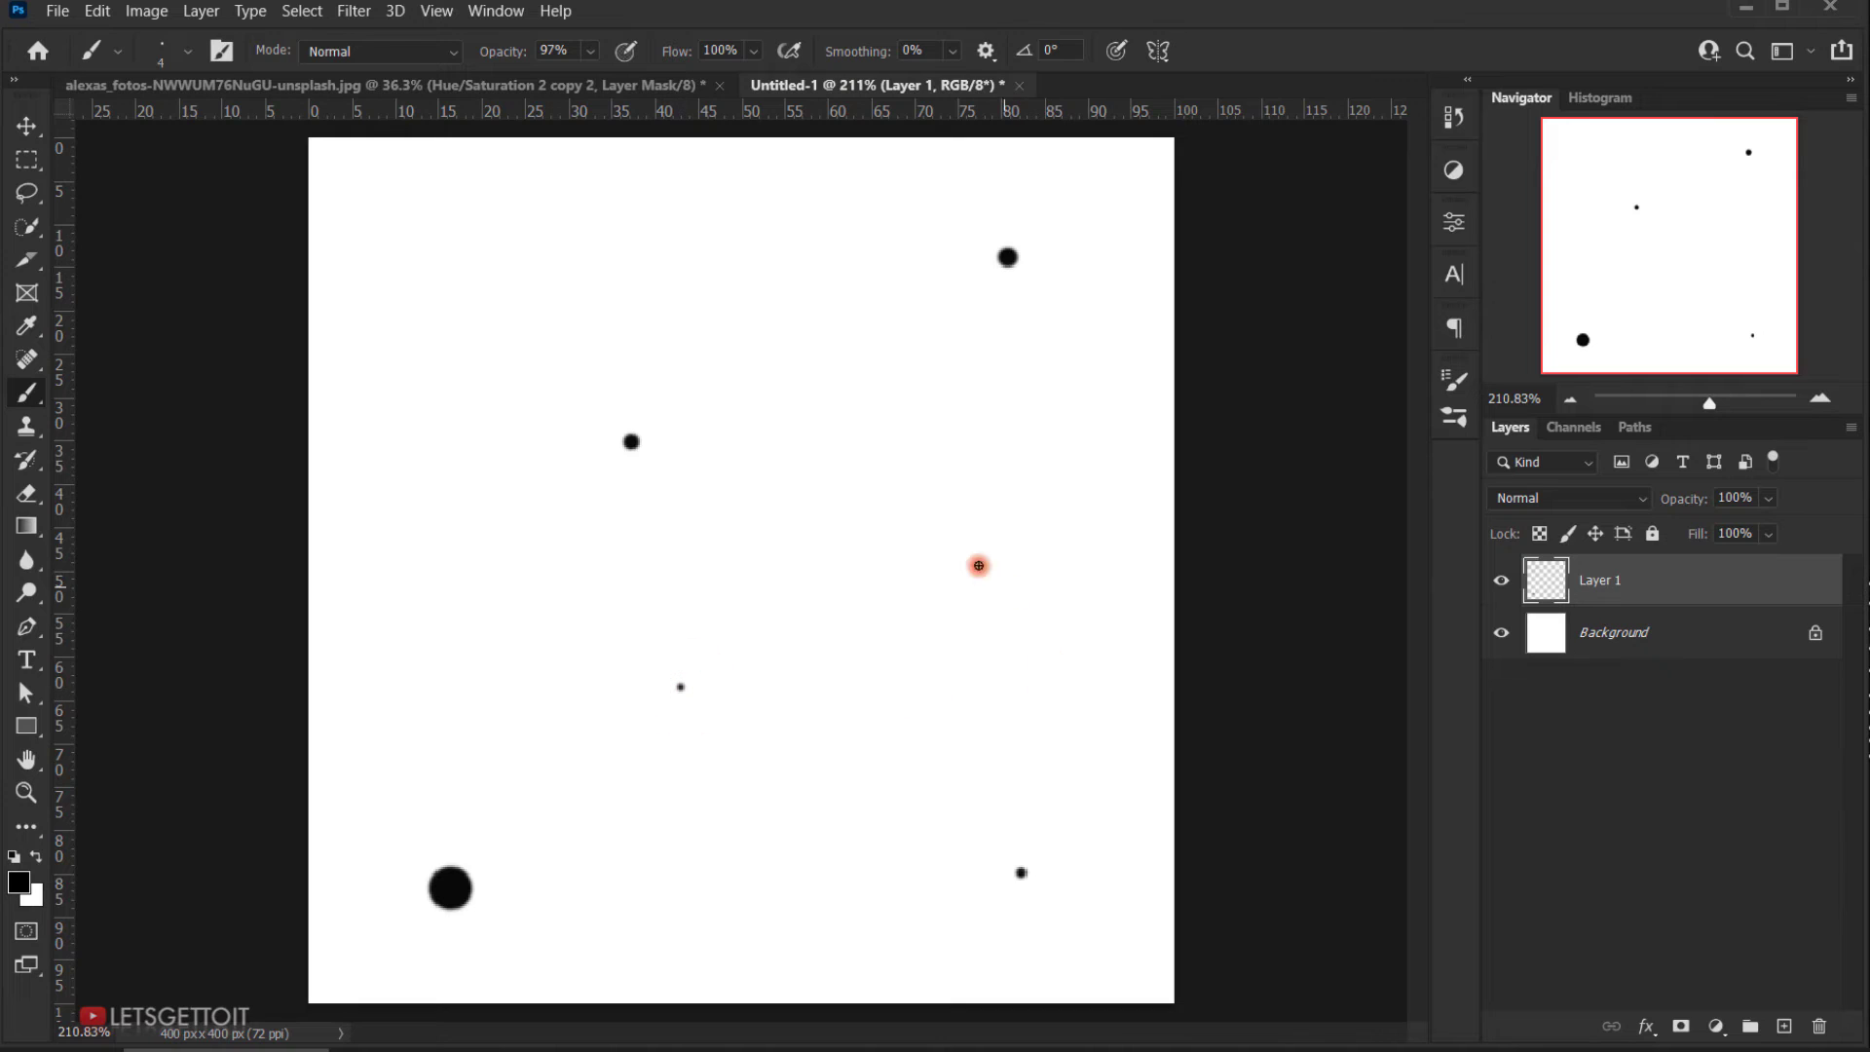
Step: Scatter four more small black dots of varying sizes, down to 2 px, around the middle of the canvas
{"action": "left_click", "coordinate": [911, 480]}
{"action": "key", "text": "bracketleft"}
{"action": "key", "text": "bracketleft"}
{"action": "key", "text": "bracketleft"}
{"action": "left_click", "coordinate": [487, 587]}
{"action": "key", "text": "bracketleft"}
{"action": "left_click", "coordinate": [811, 619]}
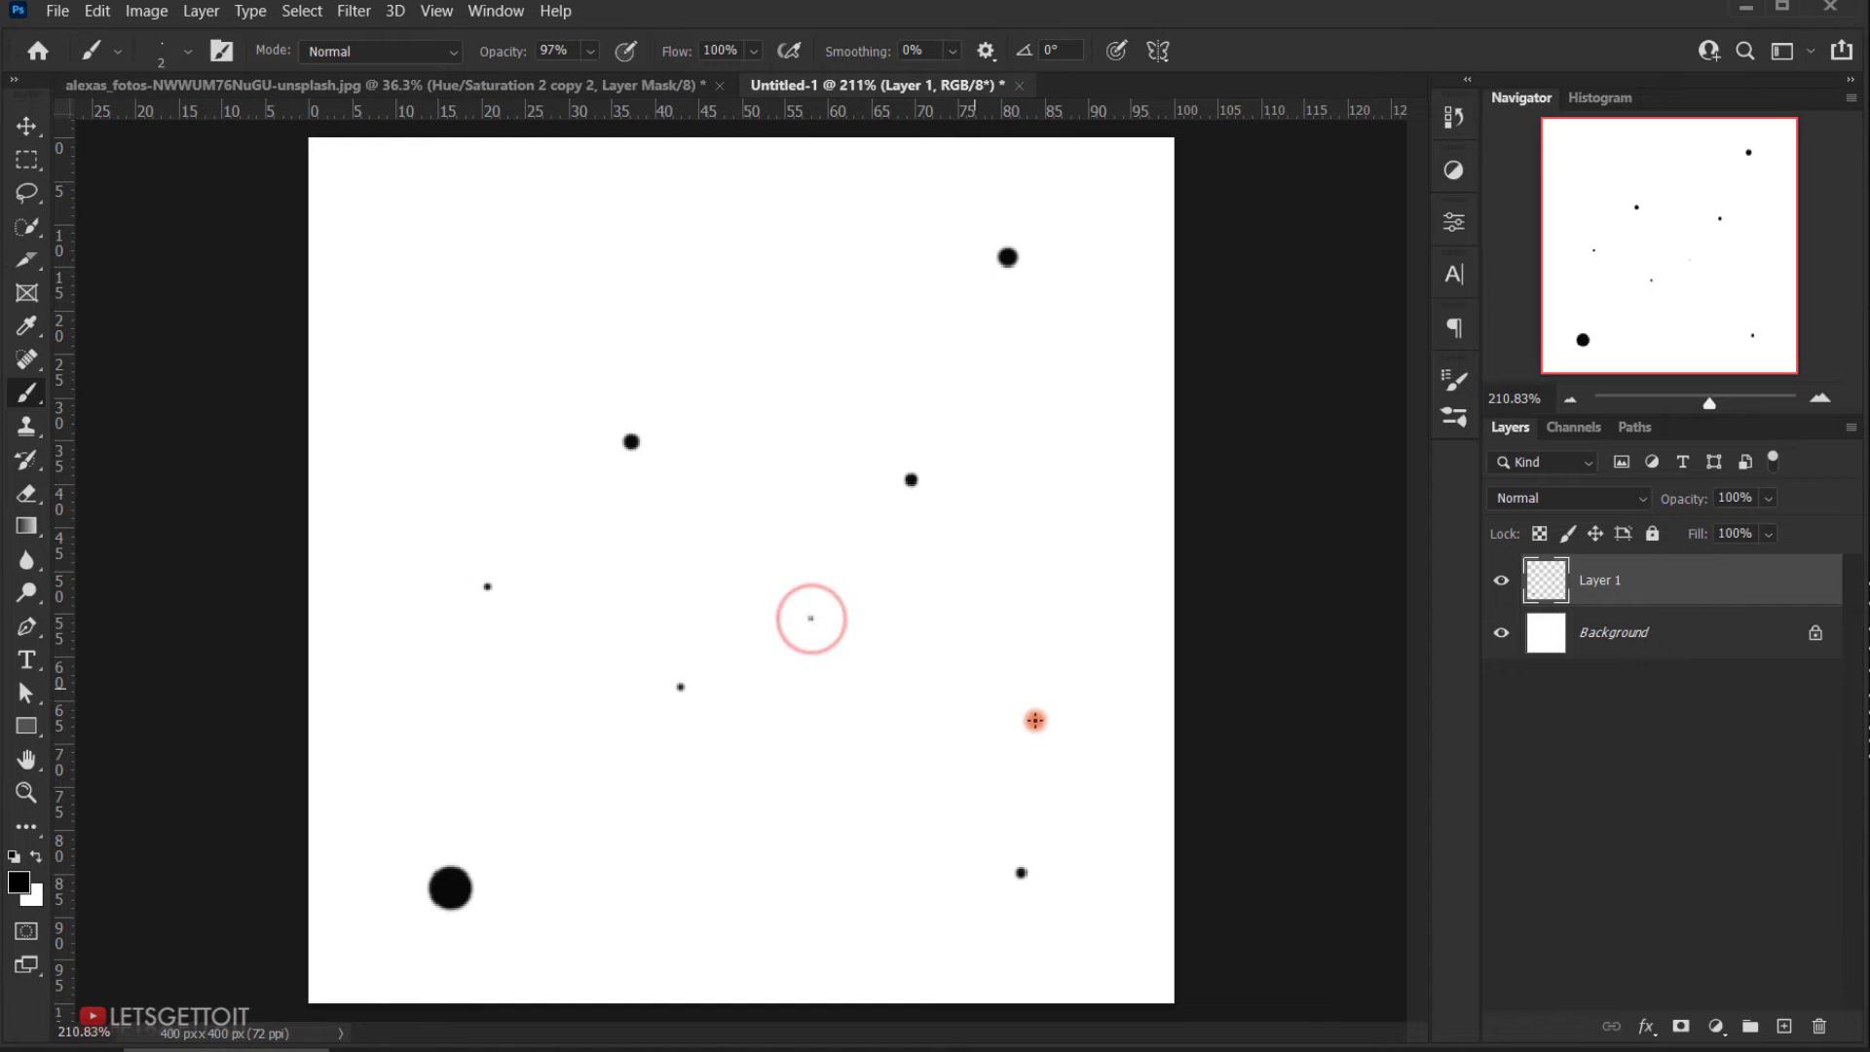
{"action": "scroll", "coordinate": [968, 585], "scroll_direction": "down", "scroll_amount": 3, "text": "alt"}
{"action": "scroll", "coordinate": [921, 638], "scroll_direction": "up", "scroll_amount": 3, "text": "alt"}
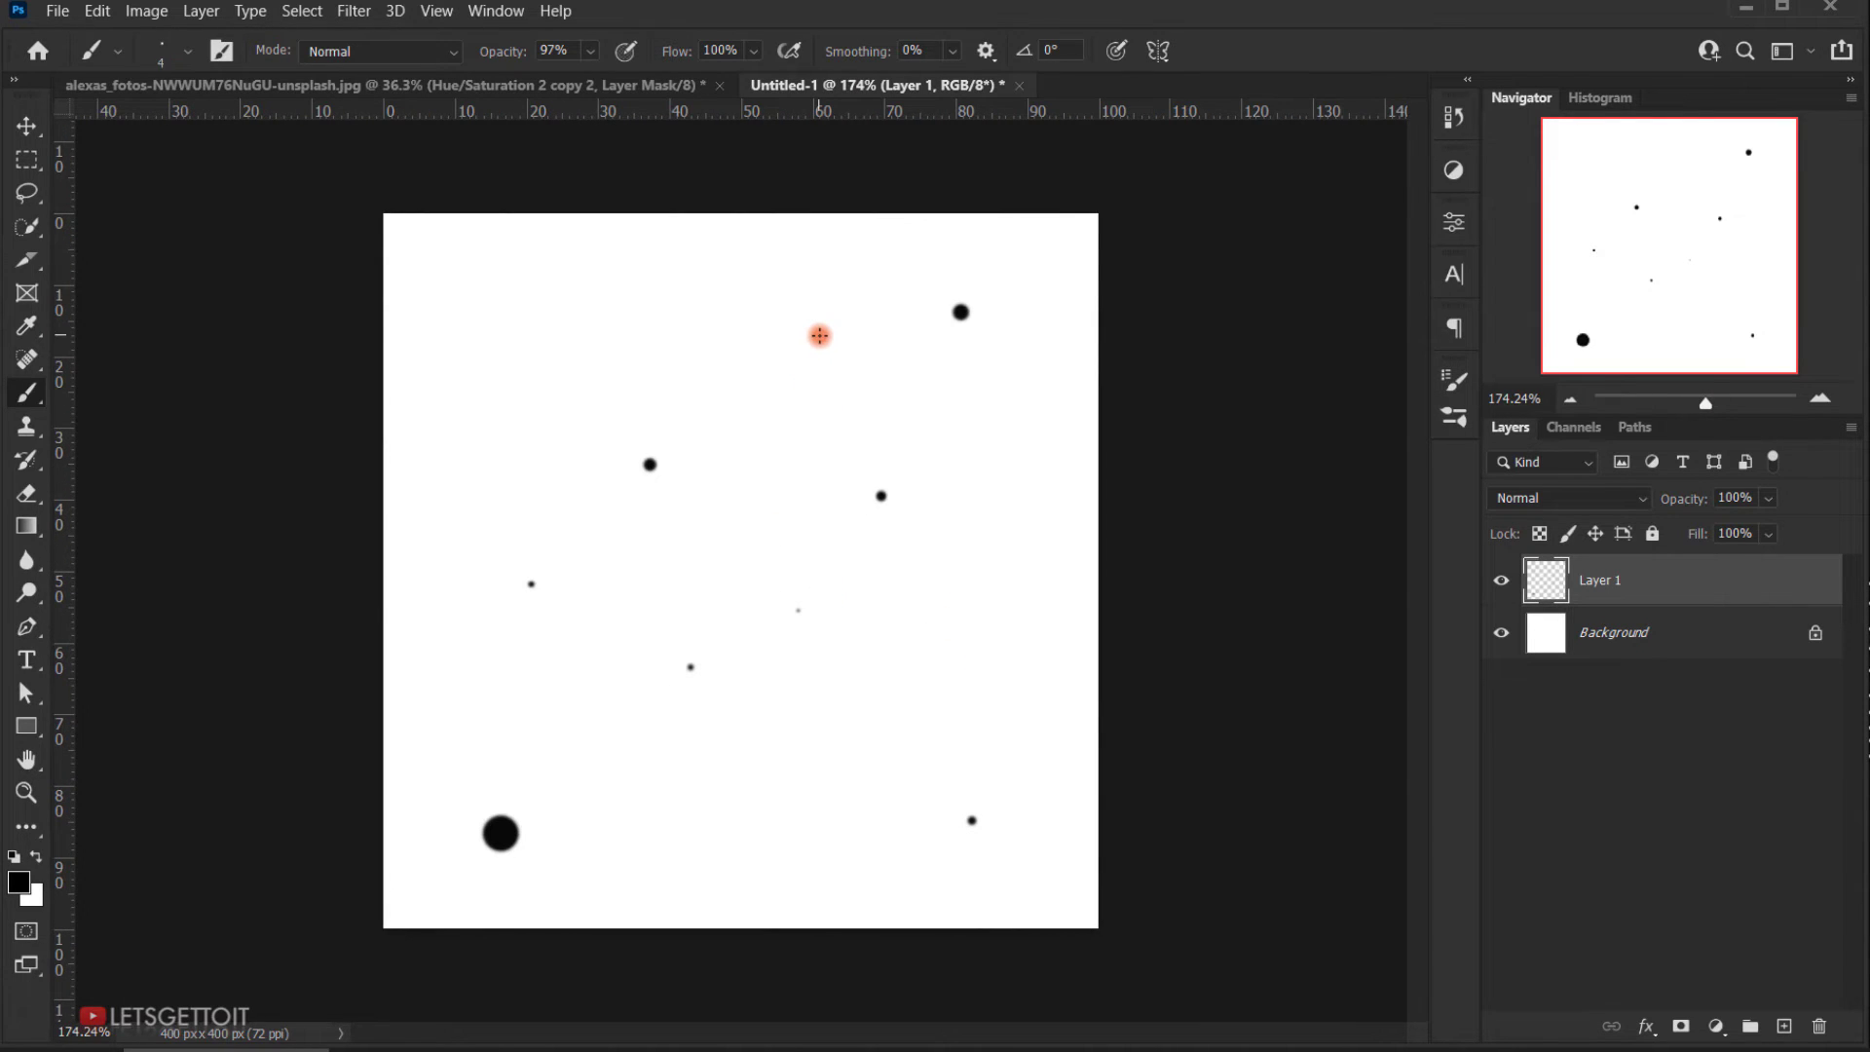
{"action": "left_click", "coordinate": [748, 760]}
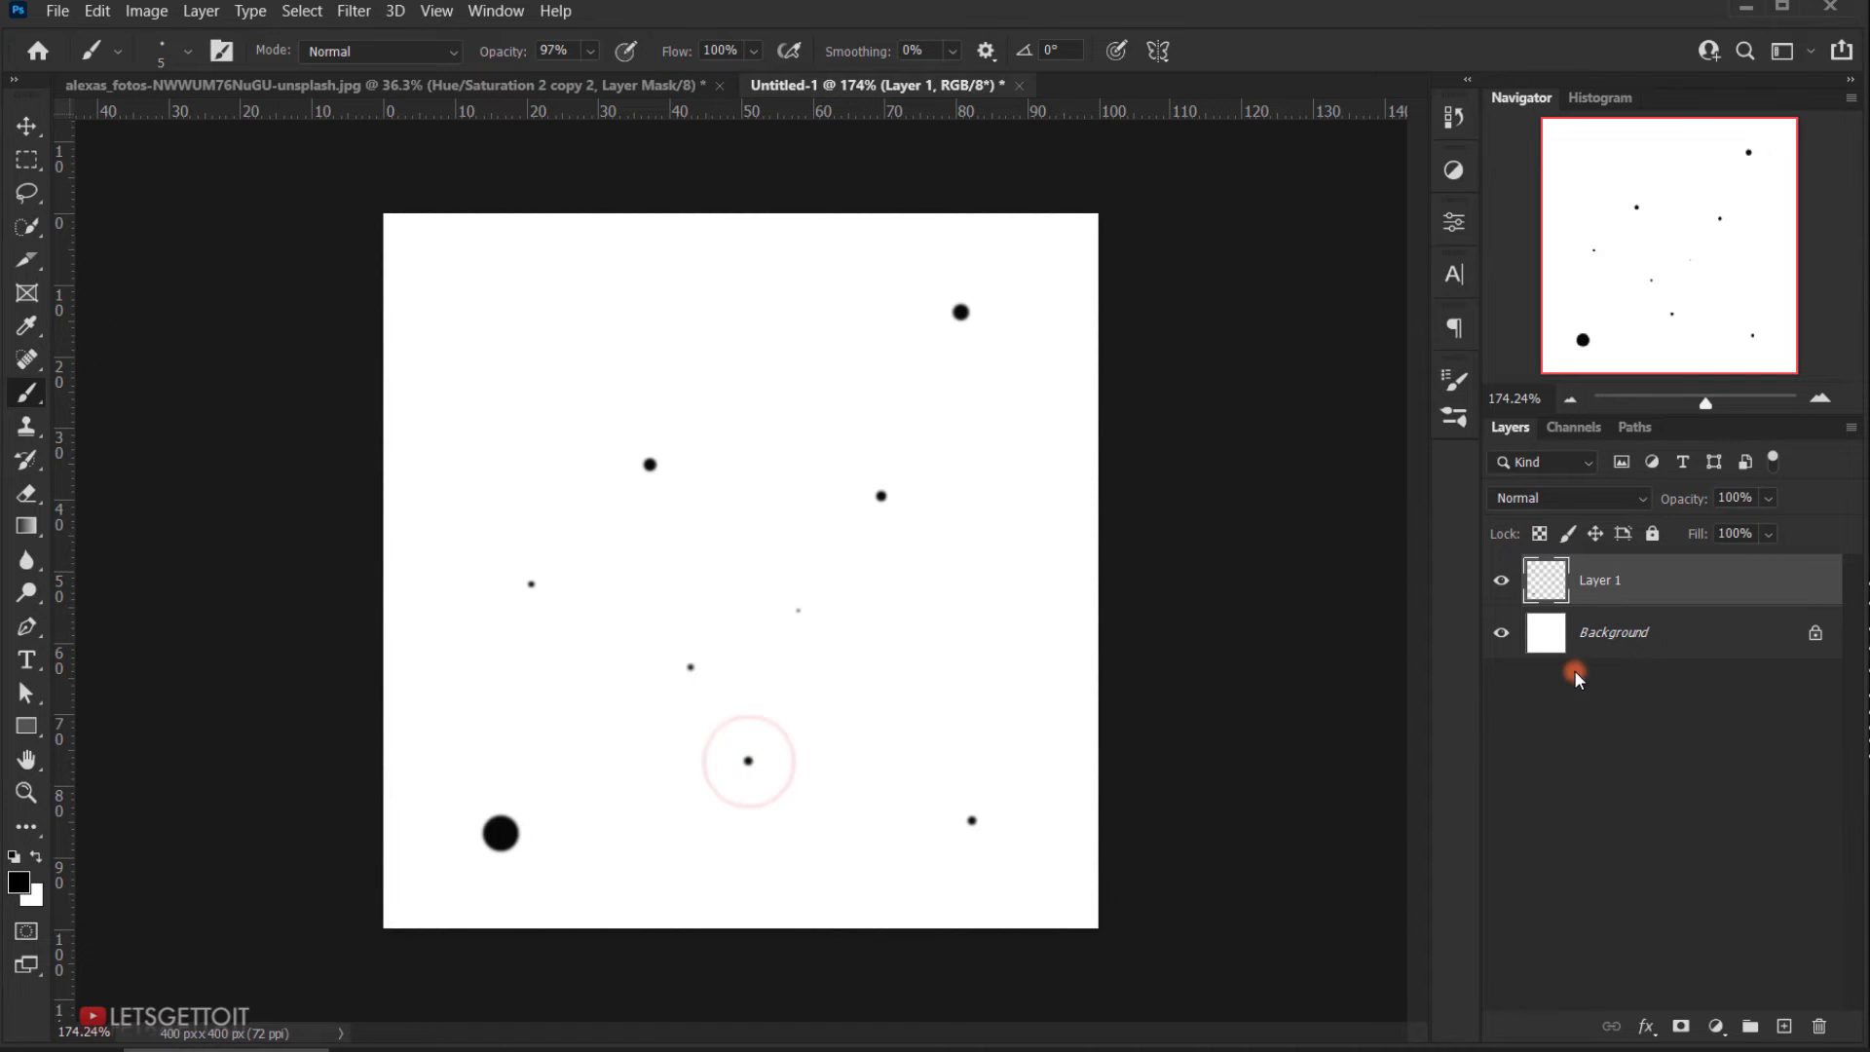
Step: Define the dot pattern as a brush preset named Sparkles and close the 400 × 400 pixel document without saving
{"action": "scroll", "coordinate": [940, 545], "scroll_direction": "down", "scroll_amount": 3, "text": "alt"}
{"action": "scroll", "coordinate": [624, 601], "scroll_direction": "up", "scroll_amount": 2, "text": "alt"}
{"action": "scroll", "coordinate": [618, 607], "scroll_direction": "up", "scroll_amount": 2, "text": "alt"}
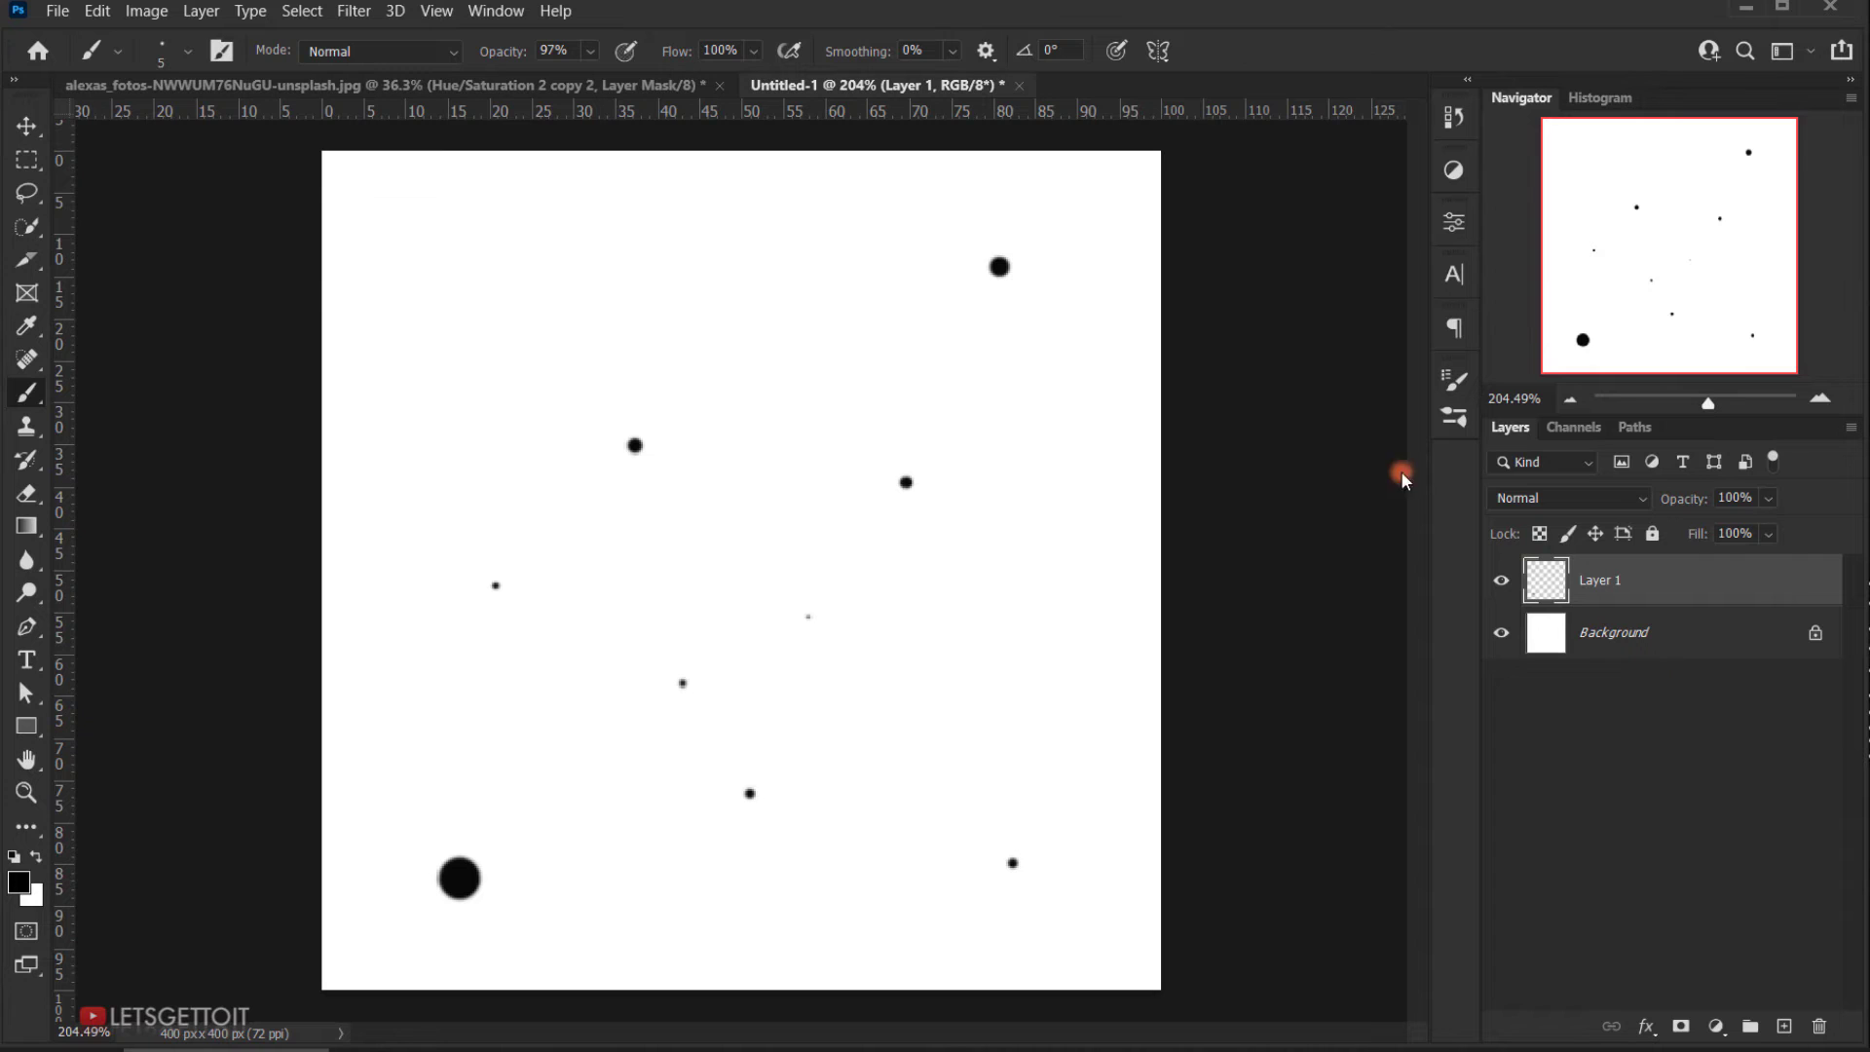
{"action": "left_click", "coordinate": [95, 11]}
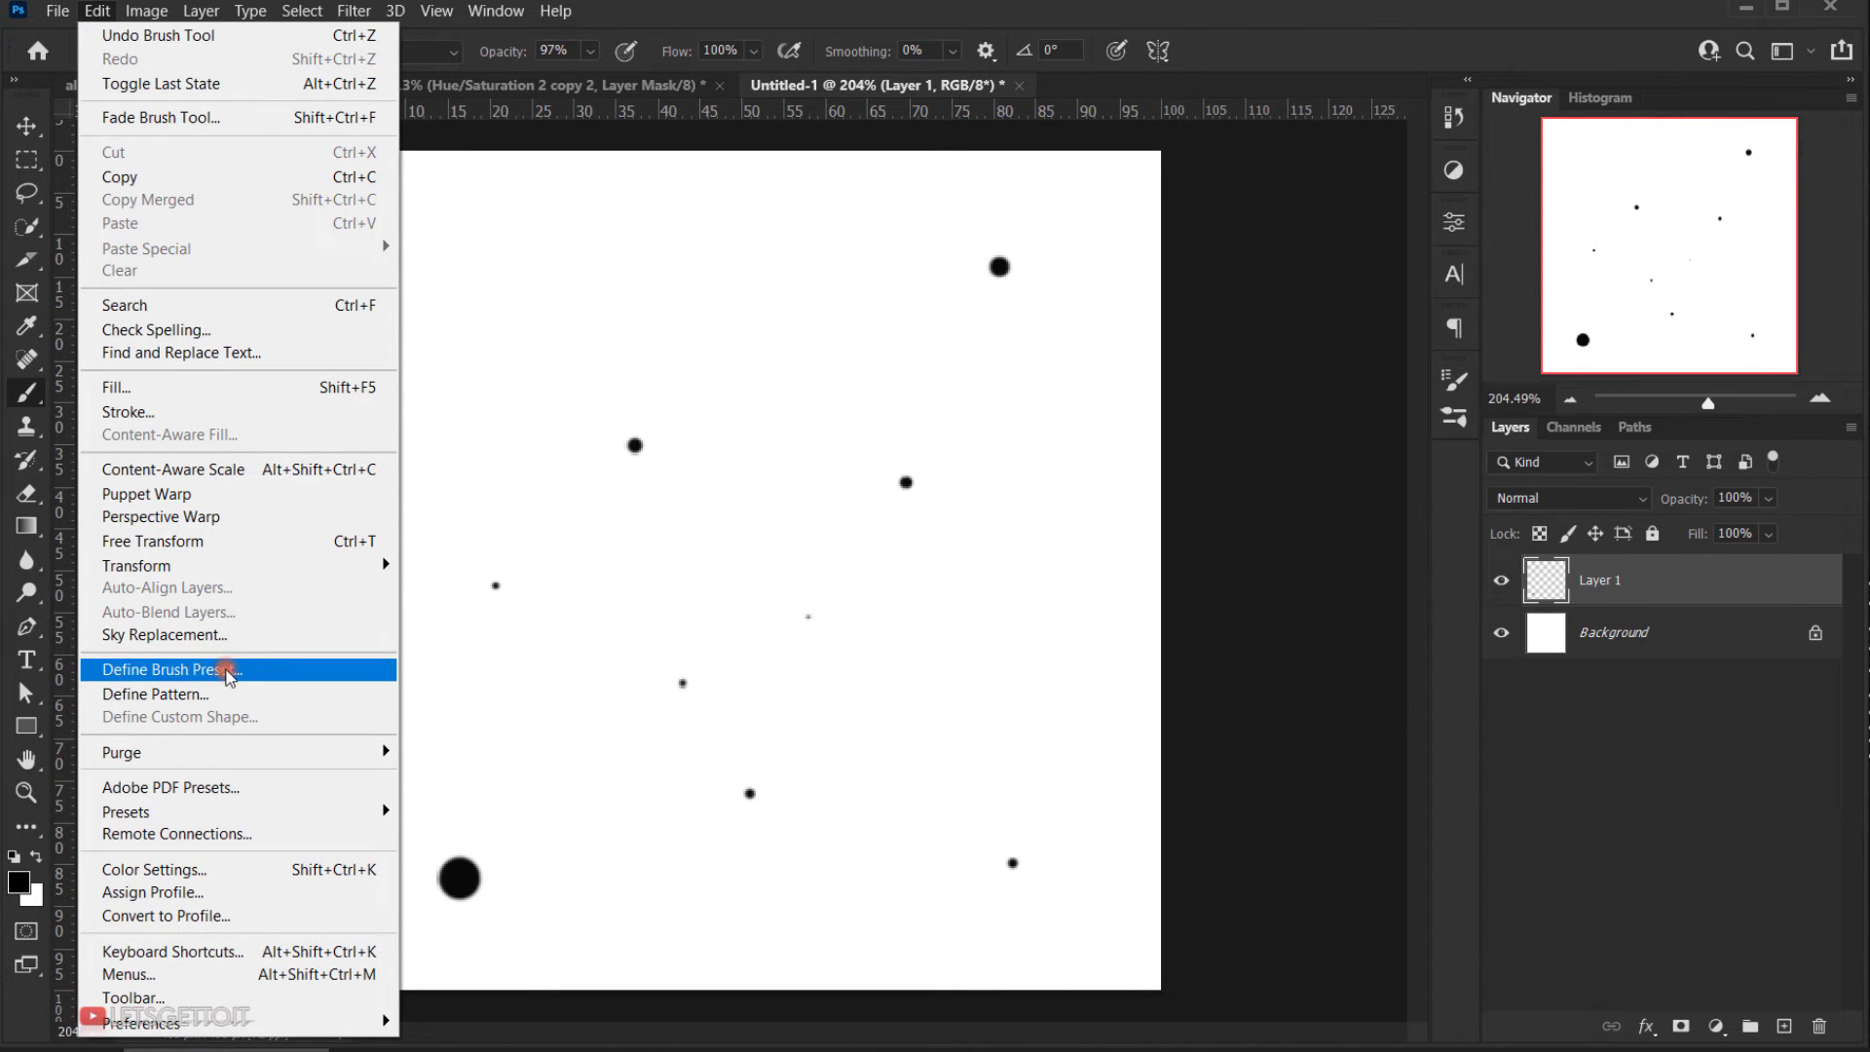
{"action": "left_click", "coordinate": [198, 670]}
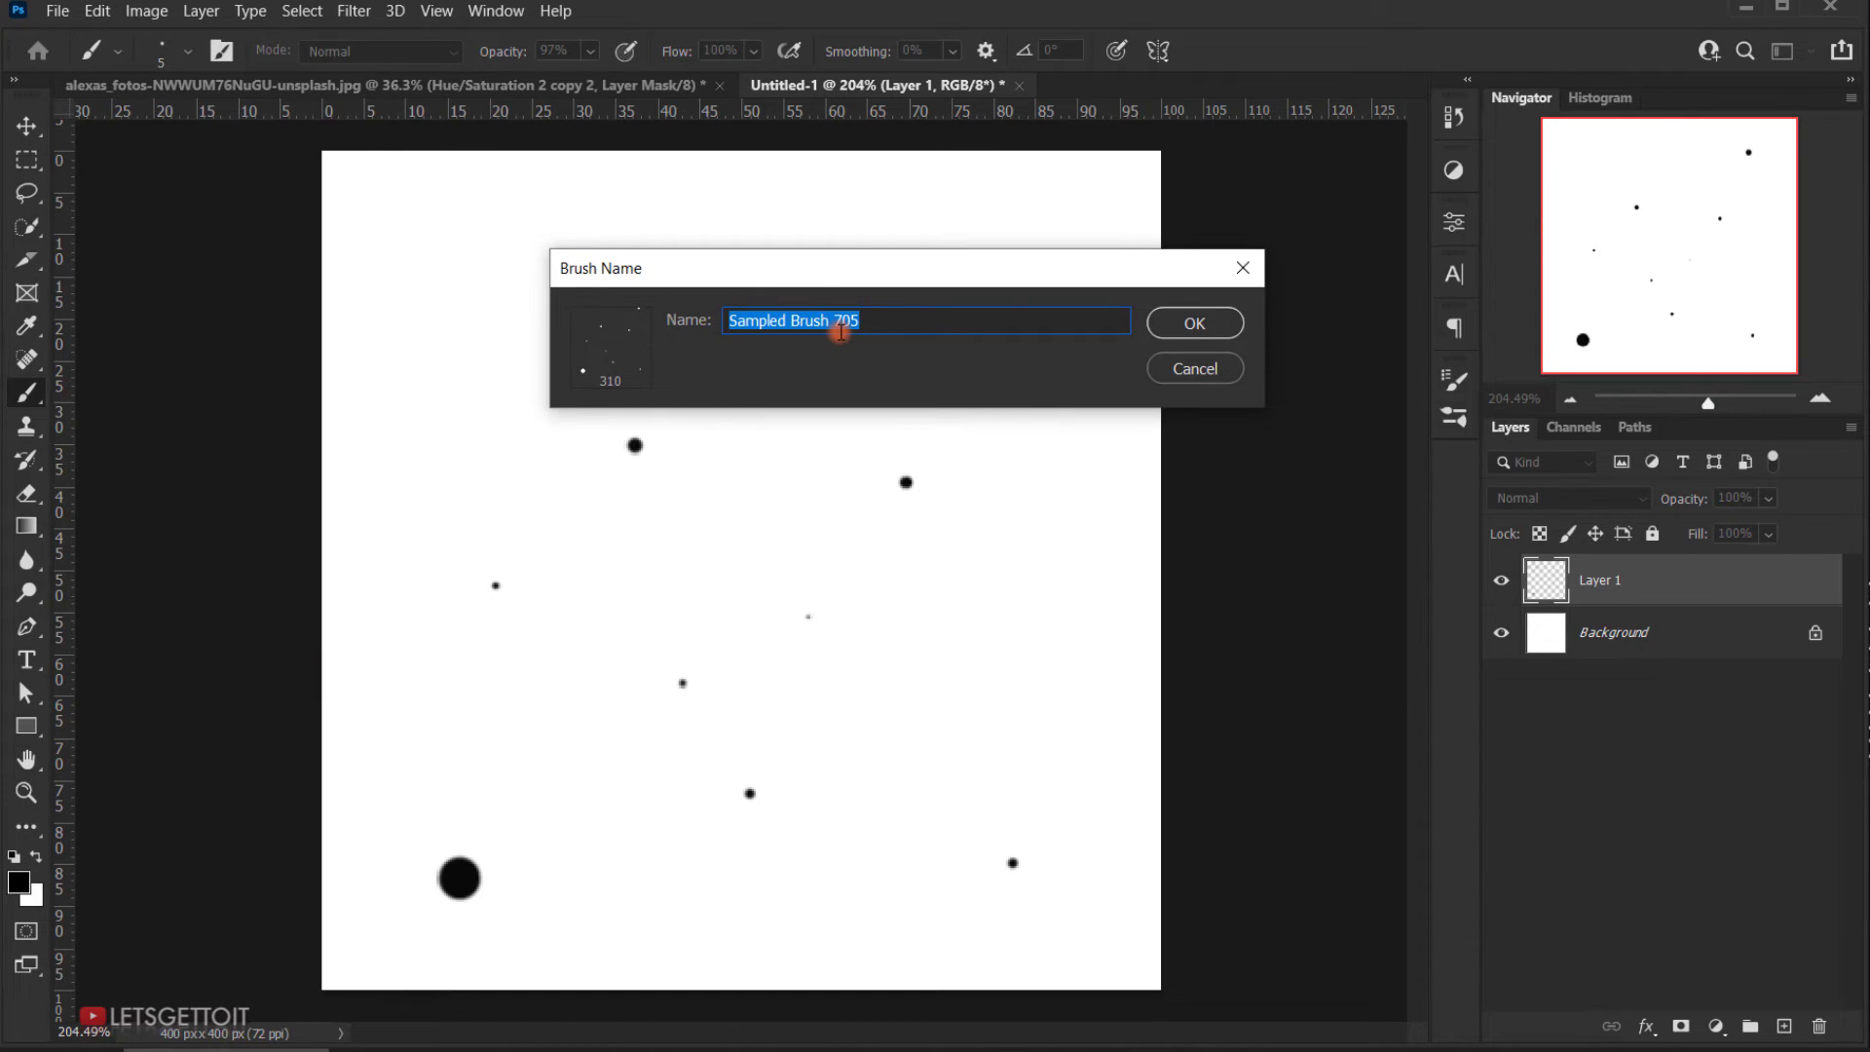
{"action": "type", "text": "Sparkles"}
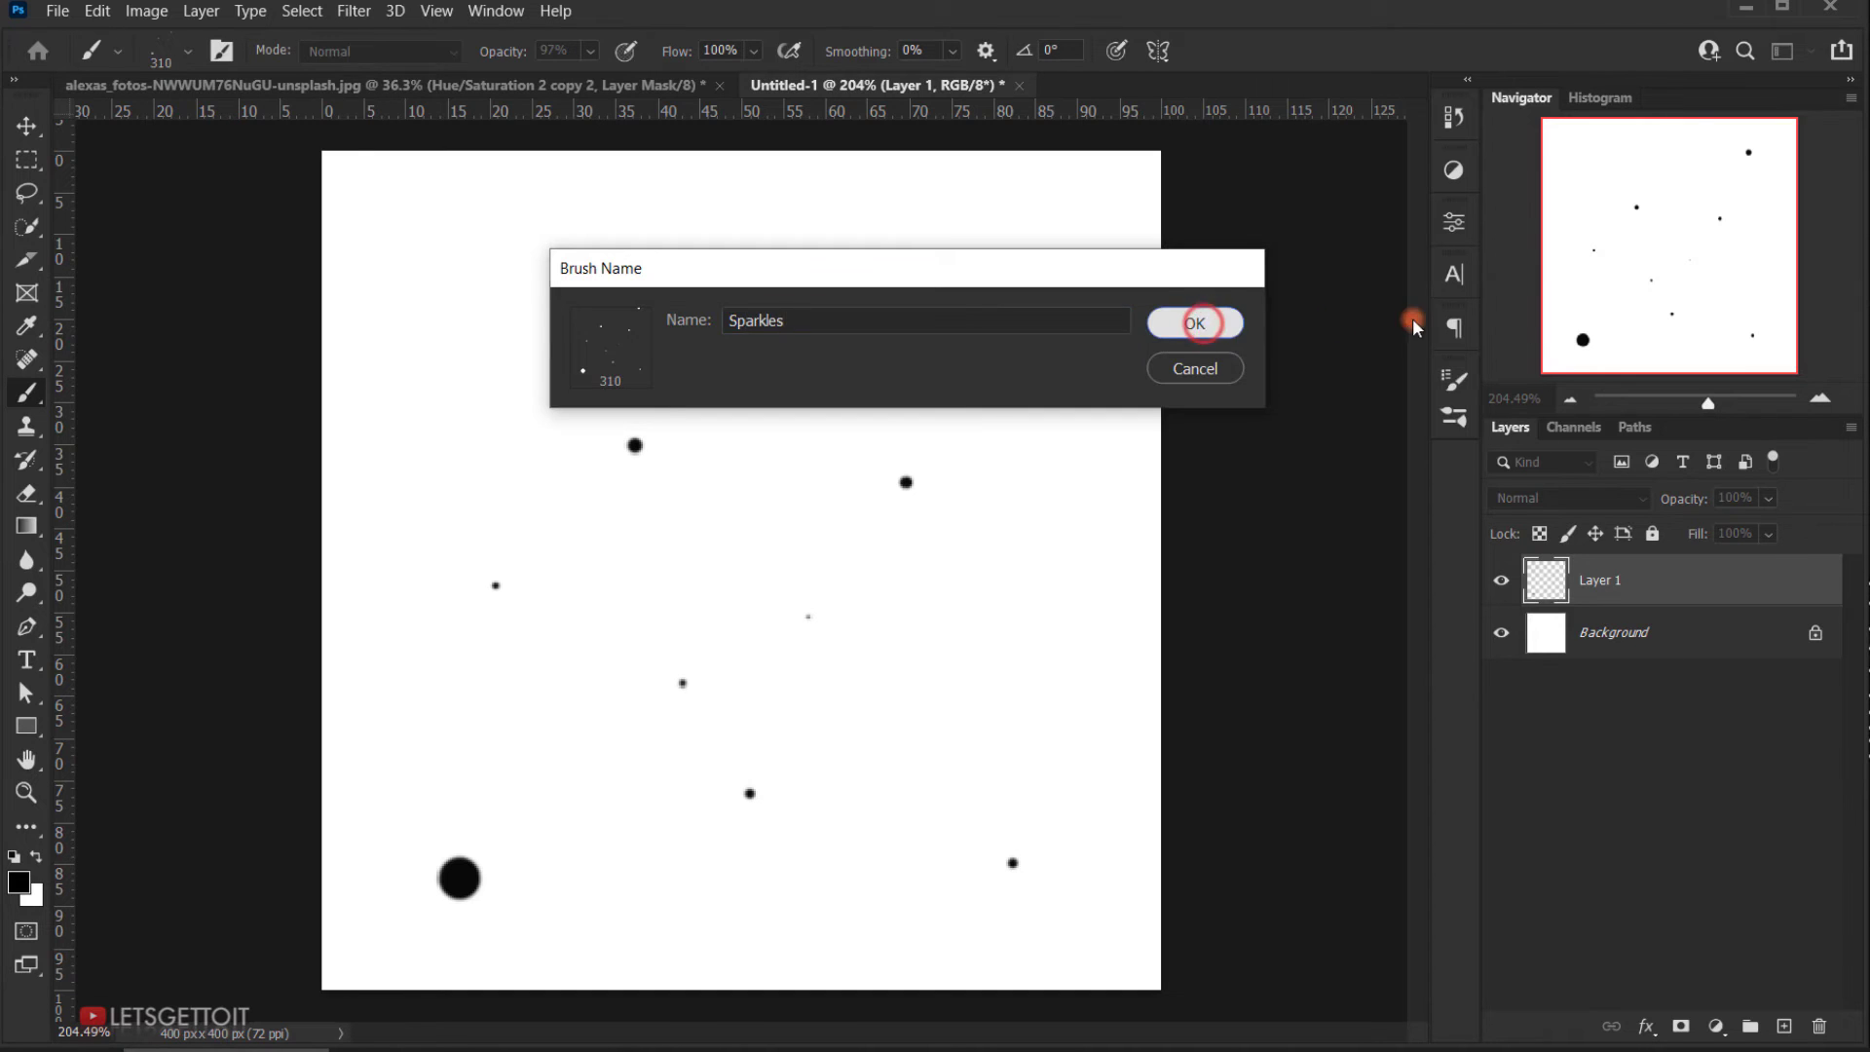
{"action": "key", "text": "Return"}
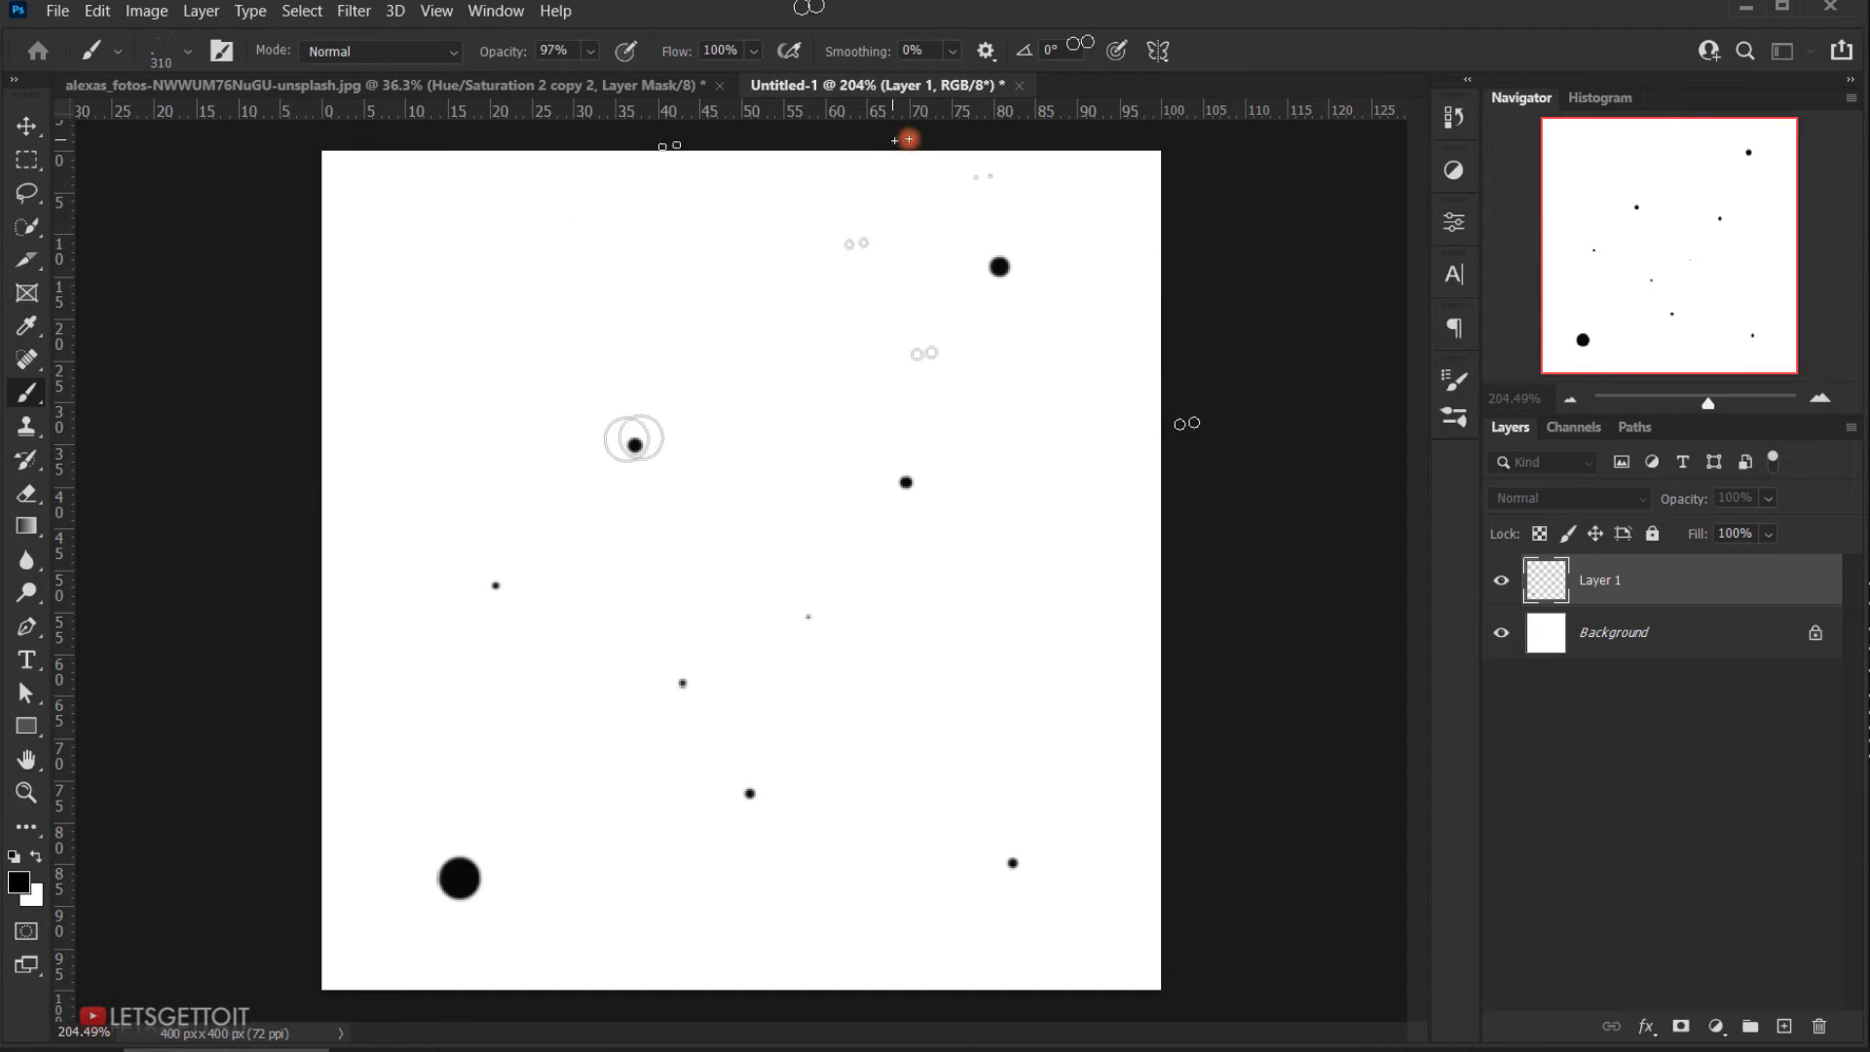
{"action": "left_click", "coordinate": [1022, 83]}
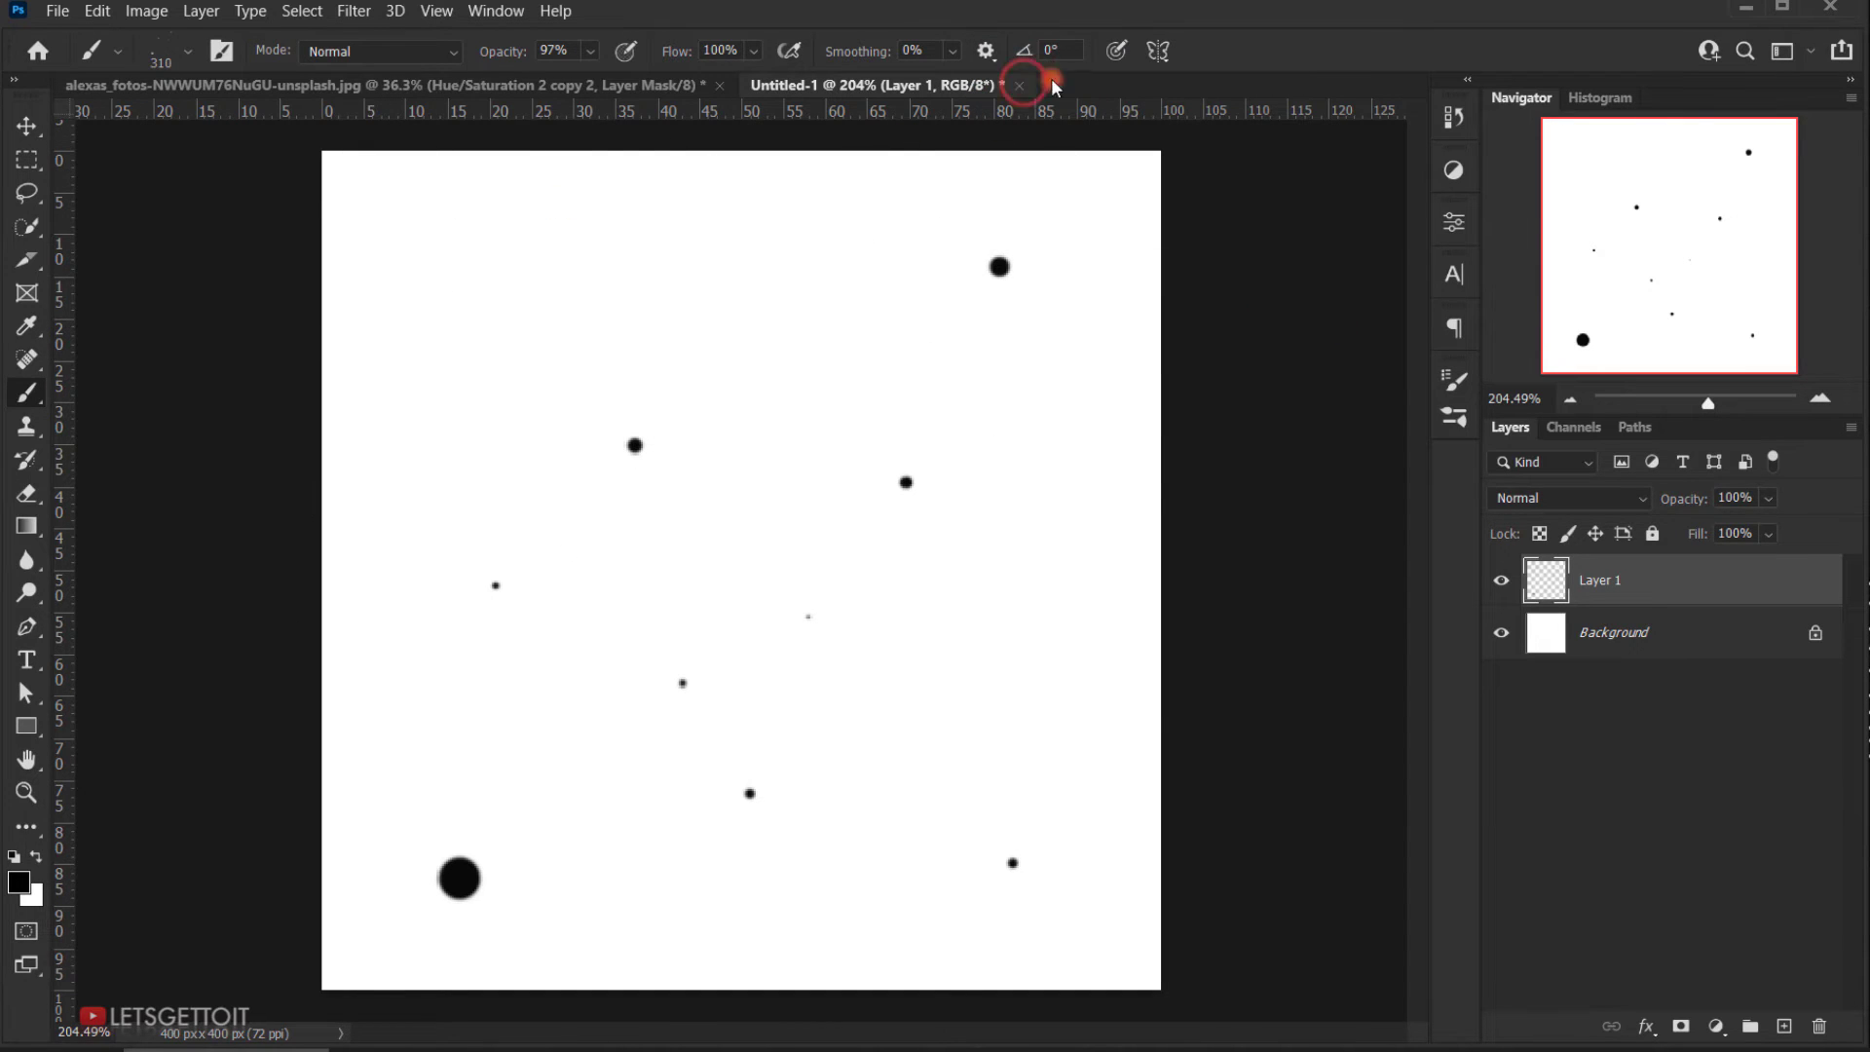
{"action": "left_click", "coordinate": [982, 418]}
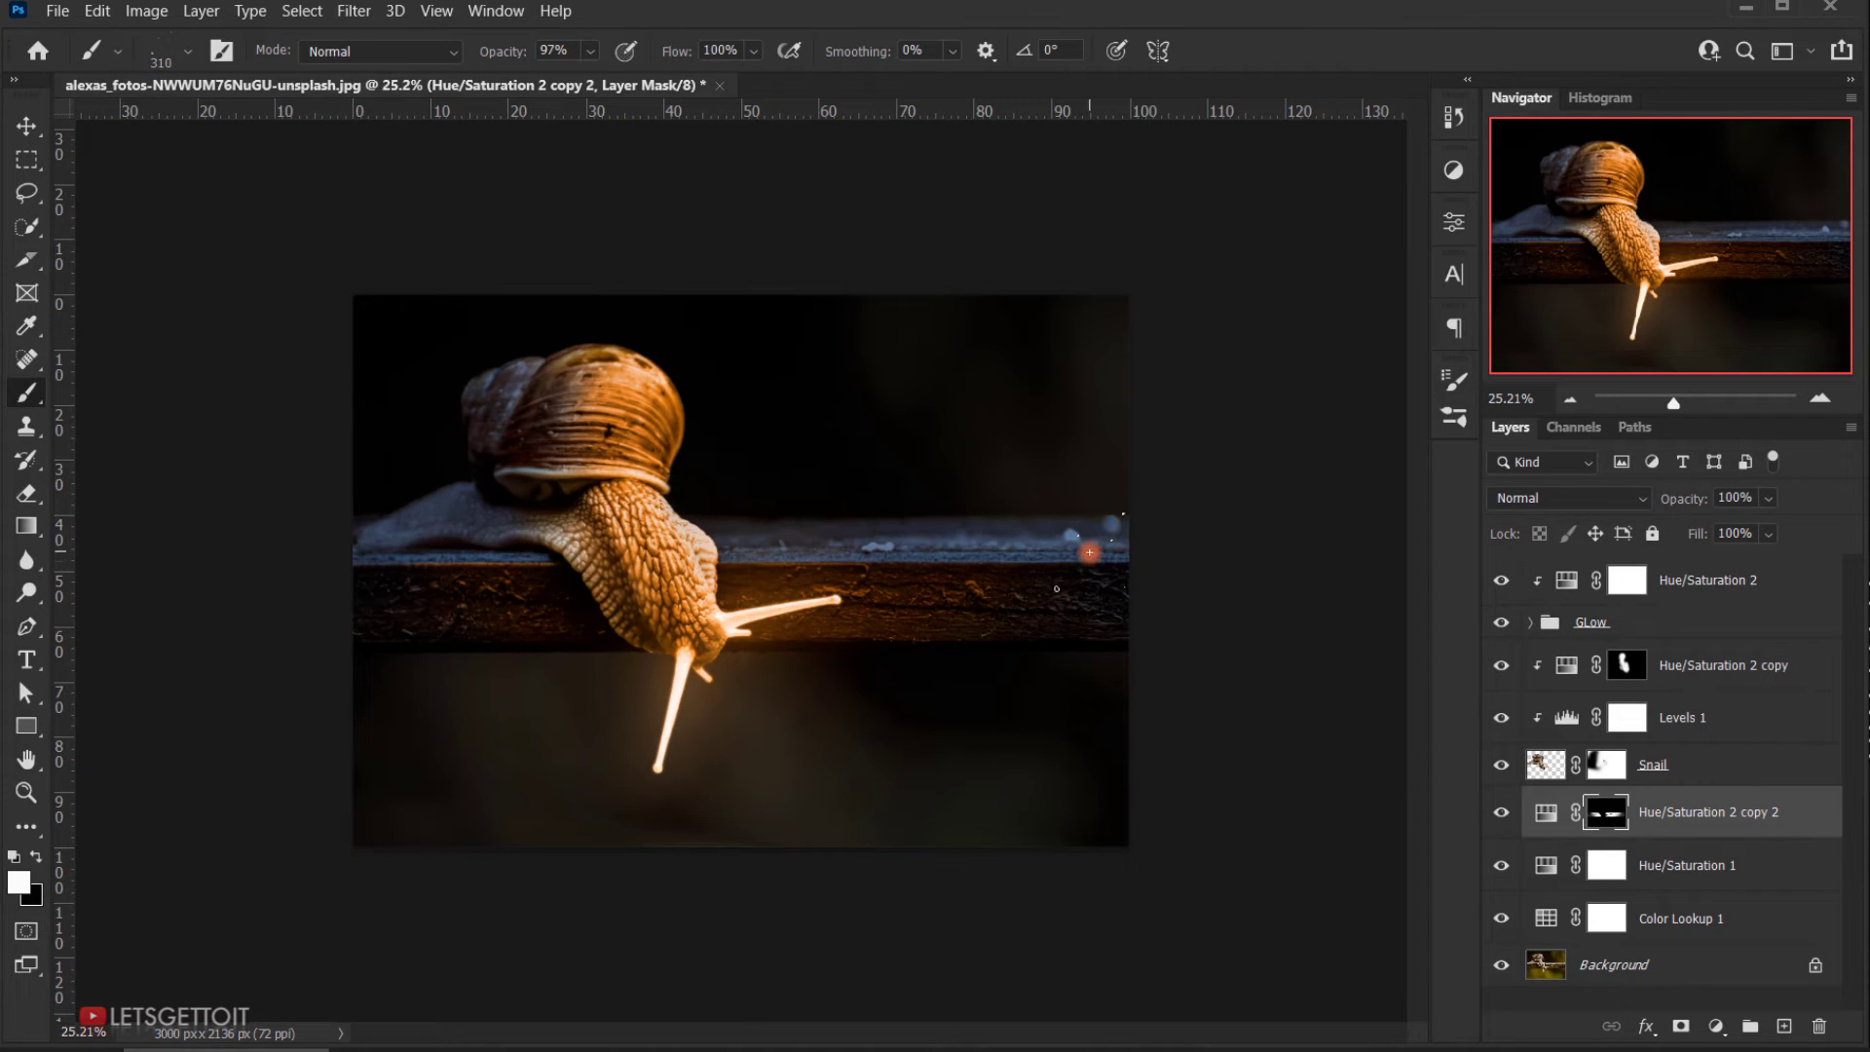
Step: Add a new layer above the Hue/Saturation 2 adjustment in the snail document and name it Sparkles
{"action": "scroll", "coordinate": [802, 618], "scroll_direction": "up", "scroll_amount": 3}
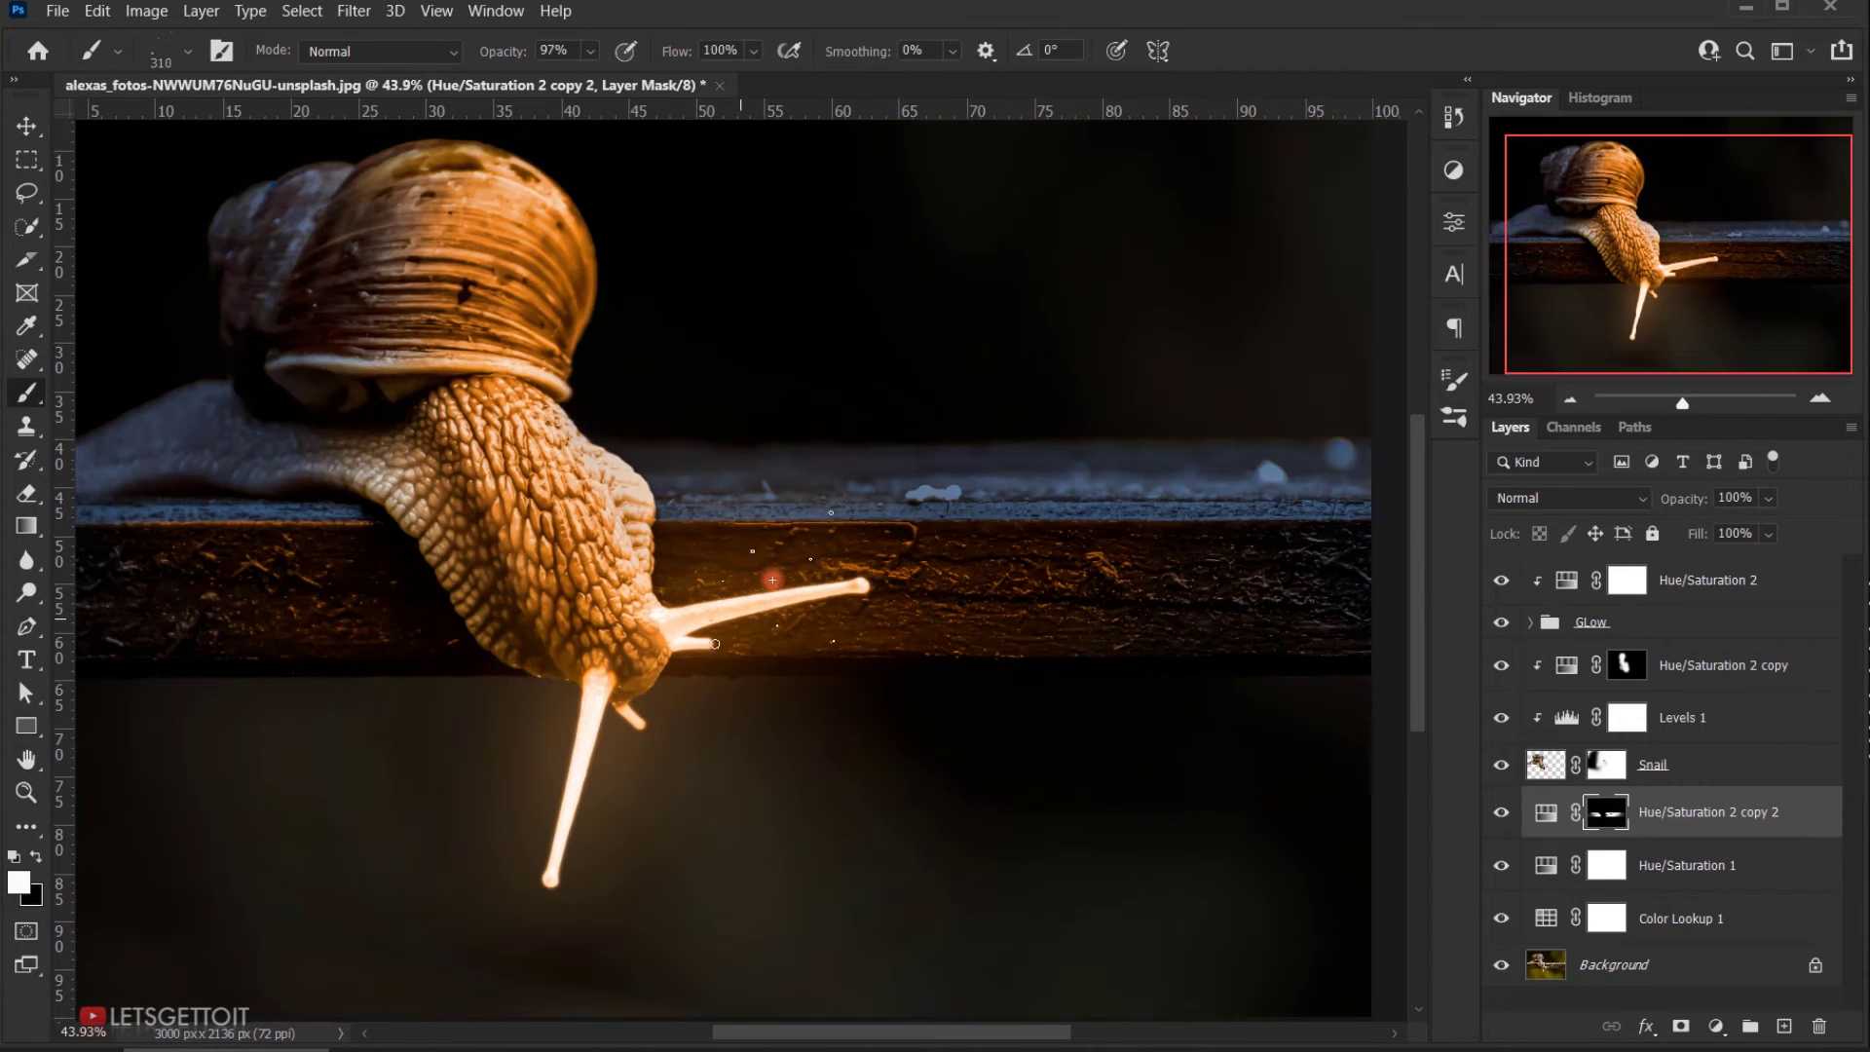
{"action": "left_click_drag", "start_coordinate": [962, 485], "coordinate": [874, 512]}
{"action": "scroll", "coordinate": [689, 494], "scroll_direction": "up", "scroll_amount": 4}
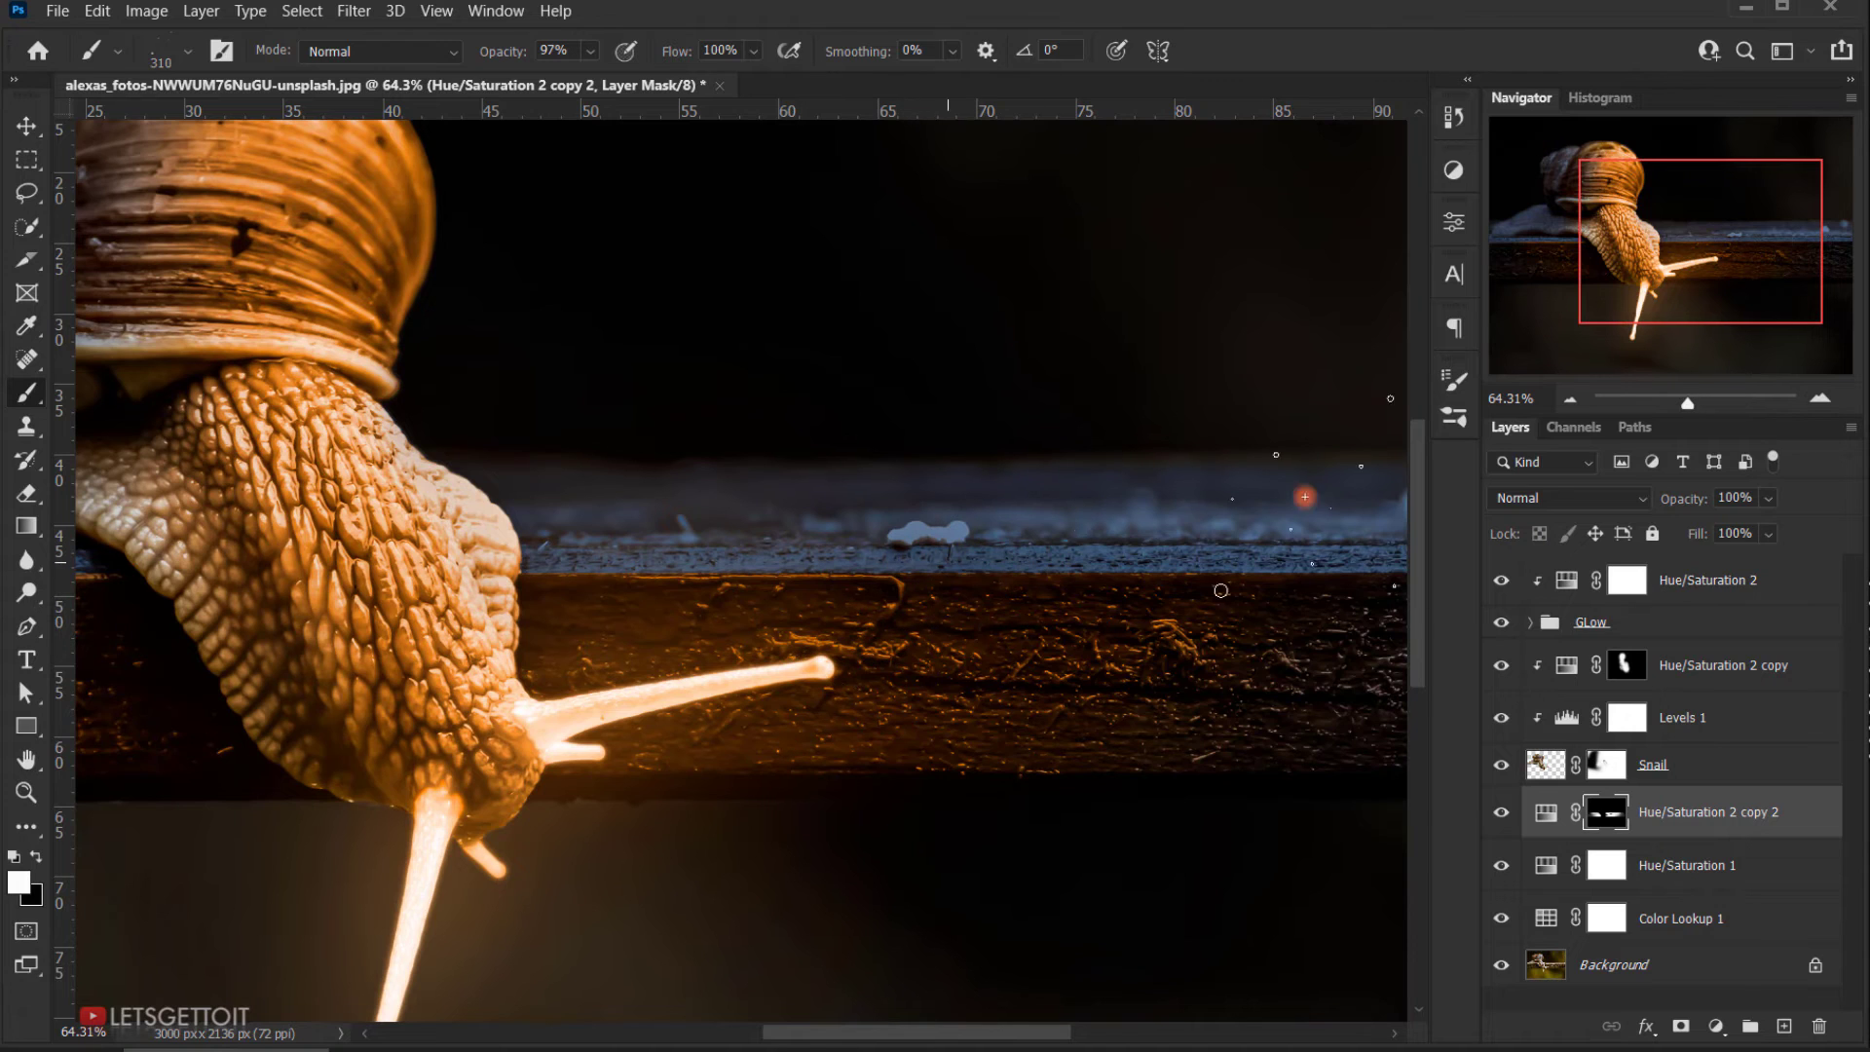
{"action": "scroll", "coordinate": [897, 708], "scroll_direction": "up", "scroll_amount": 2}
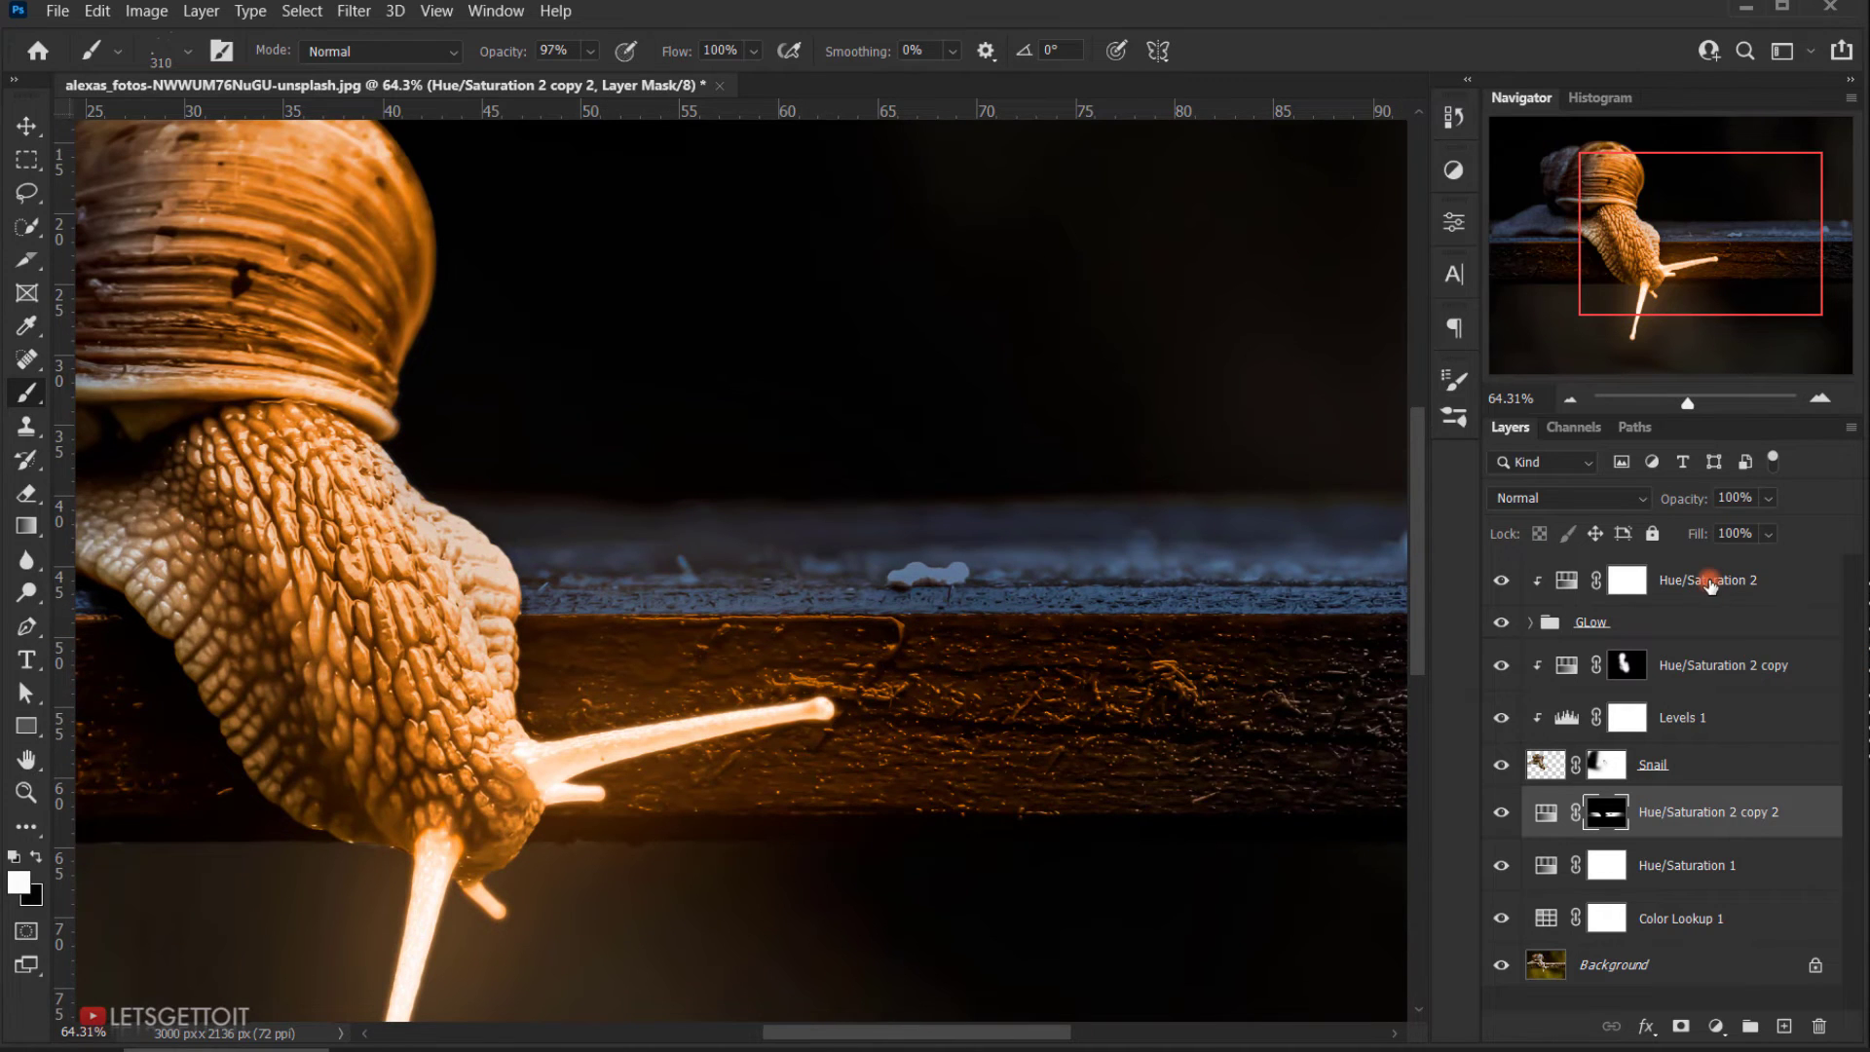
{"action": "left_click", "coordinate": [1781, 584]}
{"action": "left_click", "coordinate": [1786, 1025]}
{"action": "key", "text": "x"}
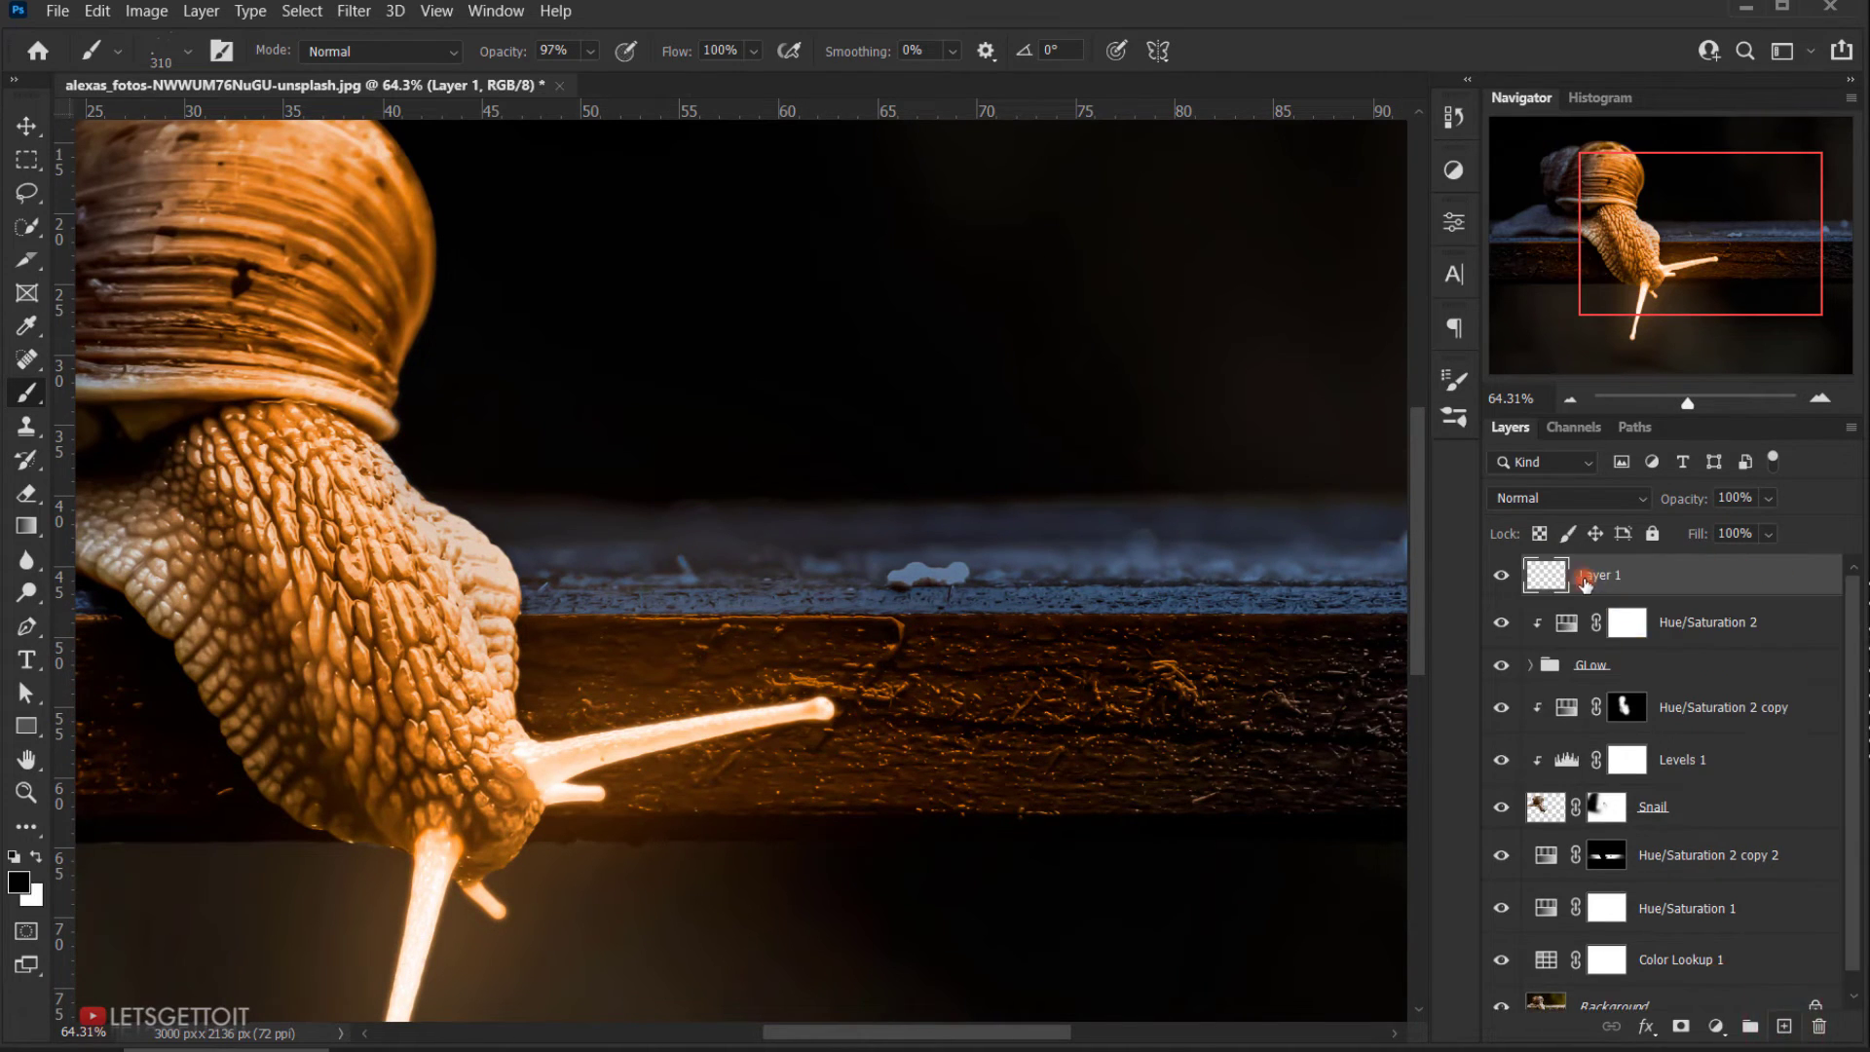
{"action": "double_click", "coordinate": [1616, 577]}
{"action": "type", "text": "Sparkles"}
{"action": "key", "text": "Return"}
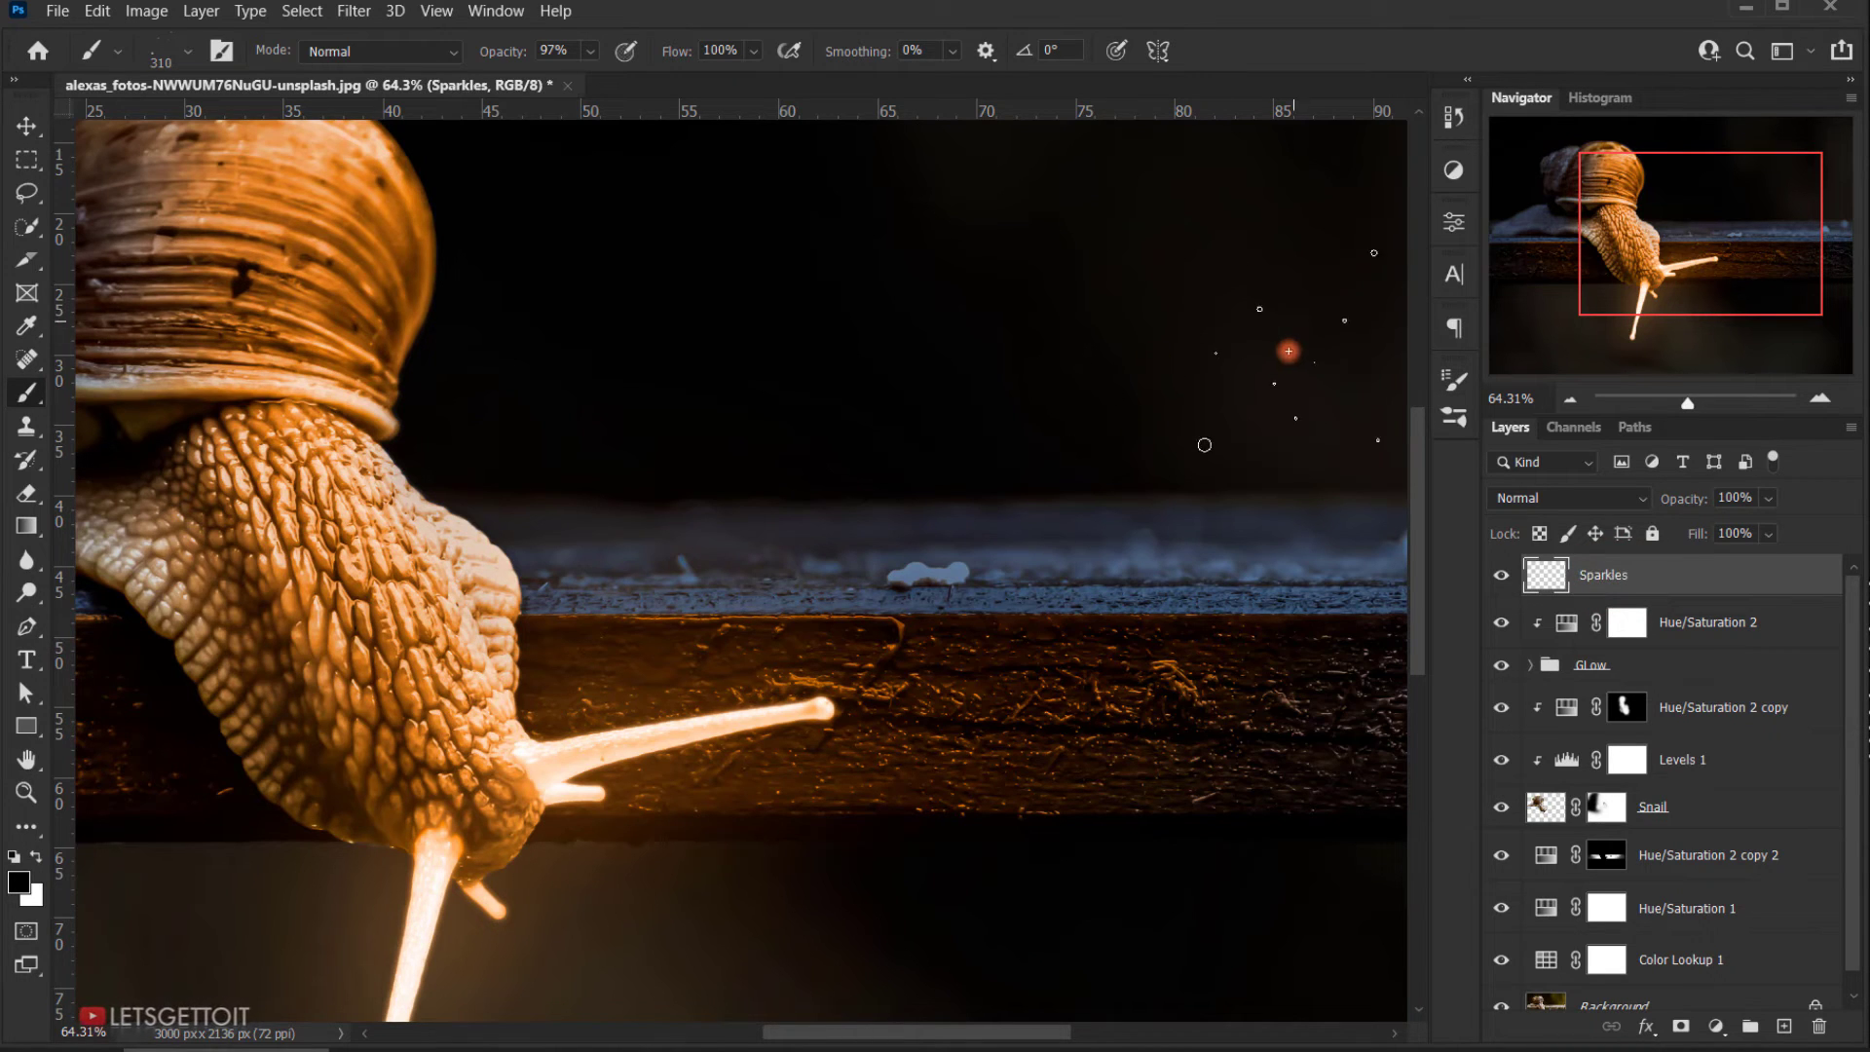
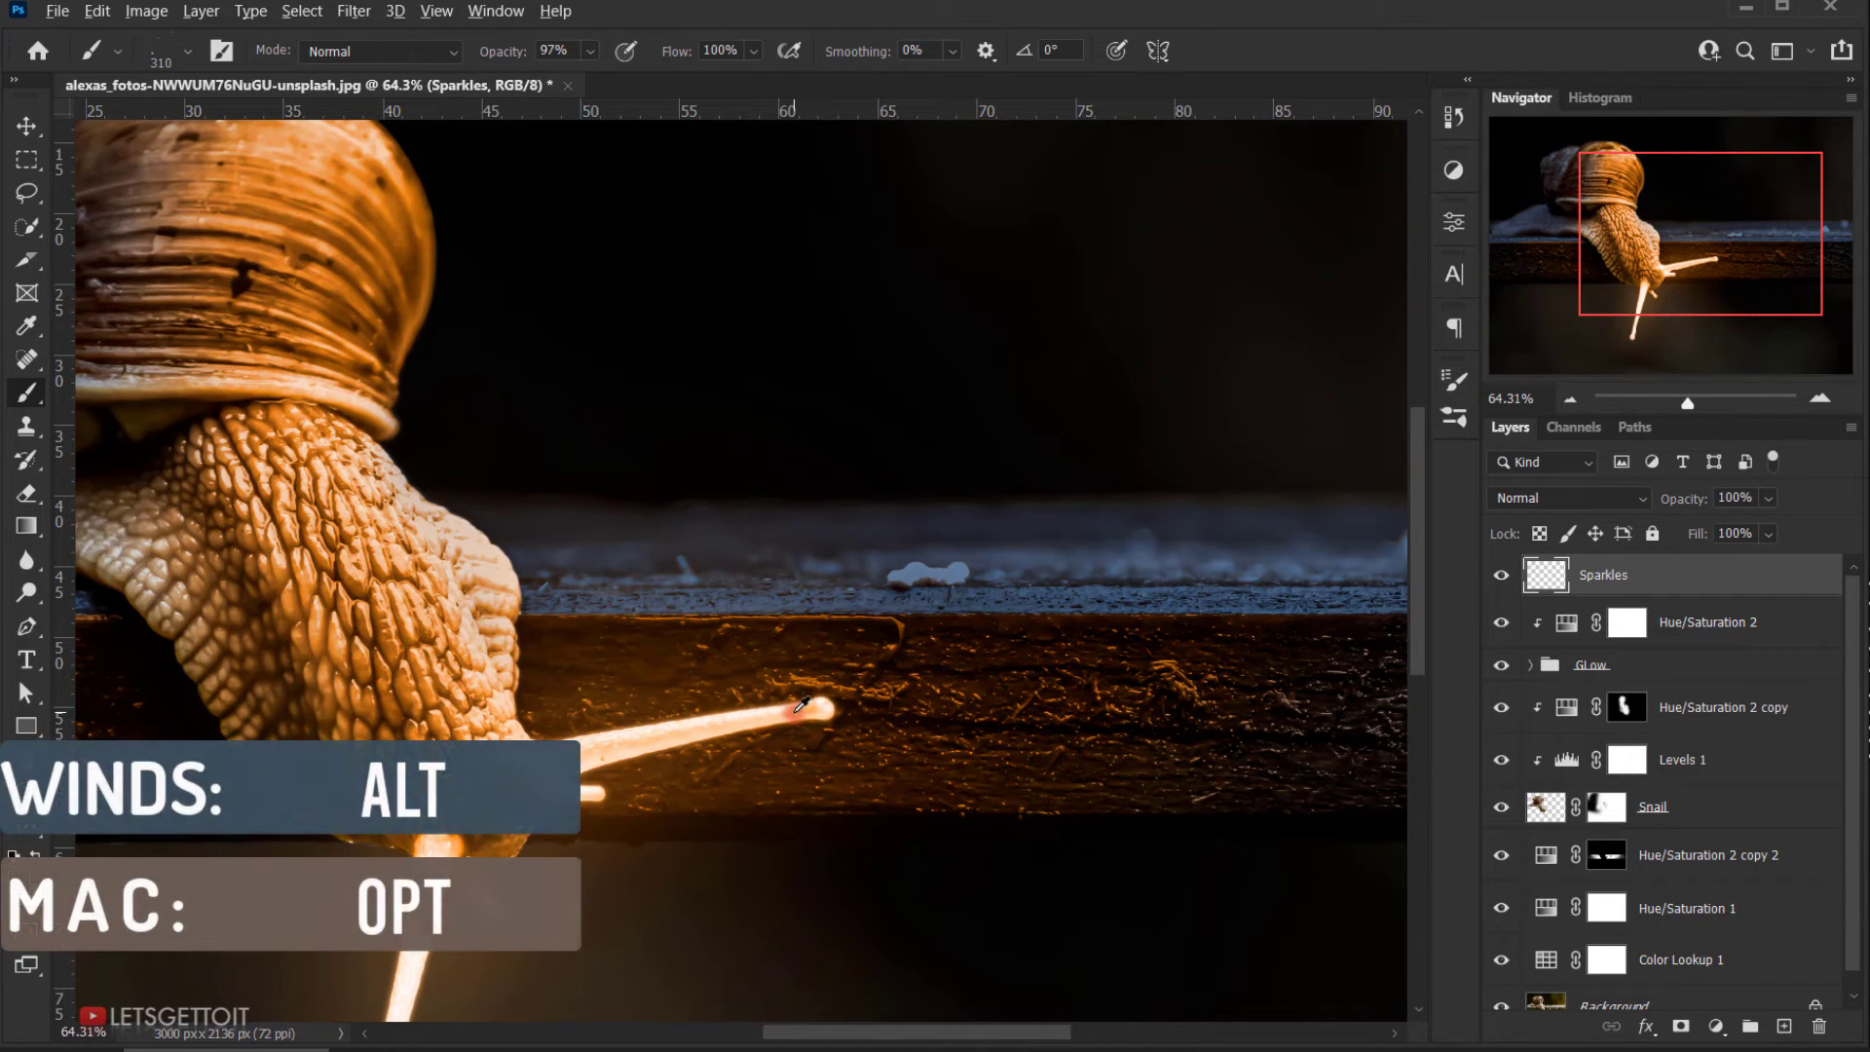
Step: Sample the glowing orange of the snail's tentacle as the foreground color
{"action": "scroll", "coordinate": [917, 736], "scroll_direction": "up", "scroll_amount": 5}
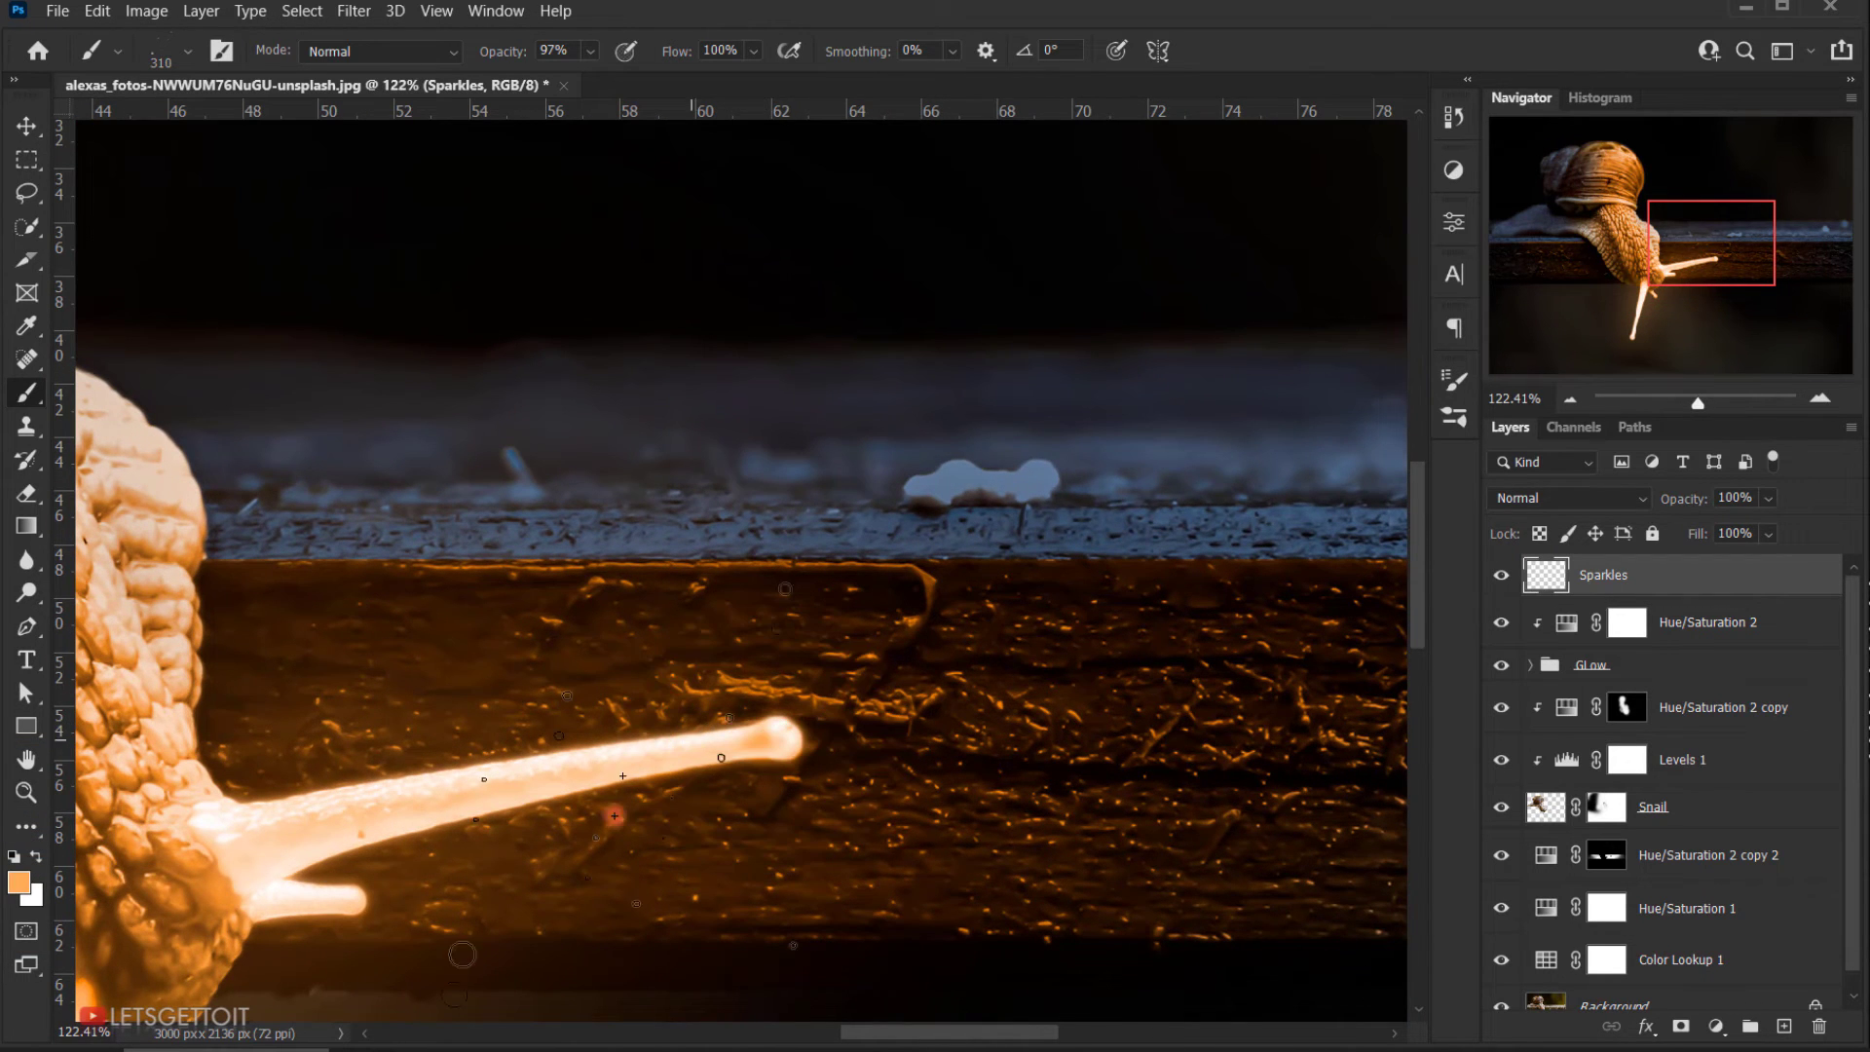
{"action": "scroll", "coordinate": [858, 645], "scroll_direction": "down", "scroll_amount": 3}
{"action": "scroll", "coordinate": [858, 644], "scroll_direction": "down", "scroll_amount": 2}
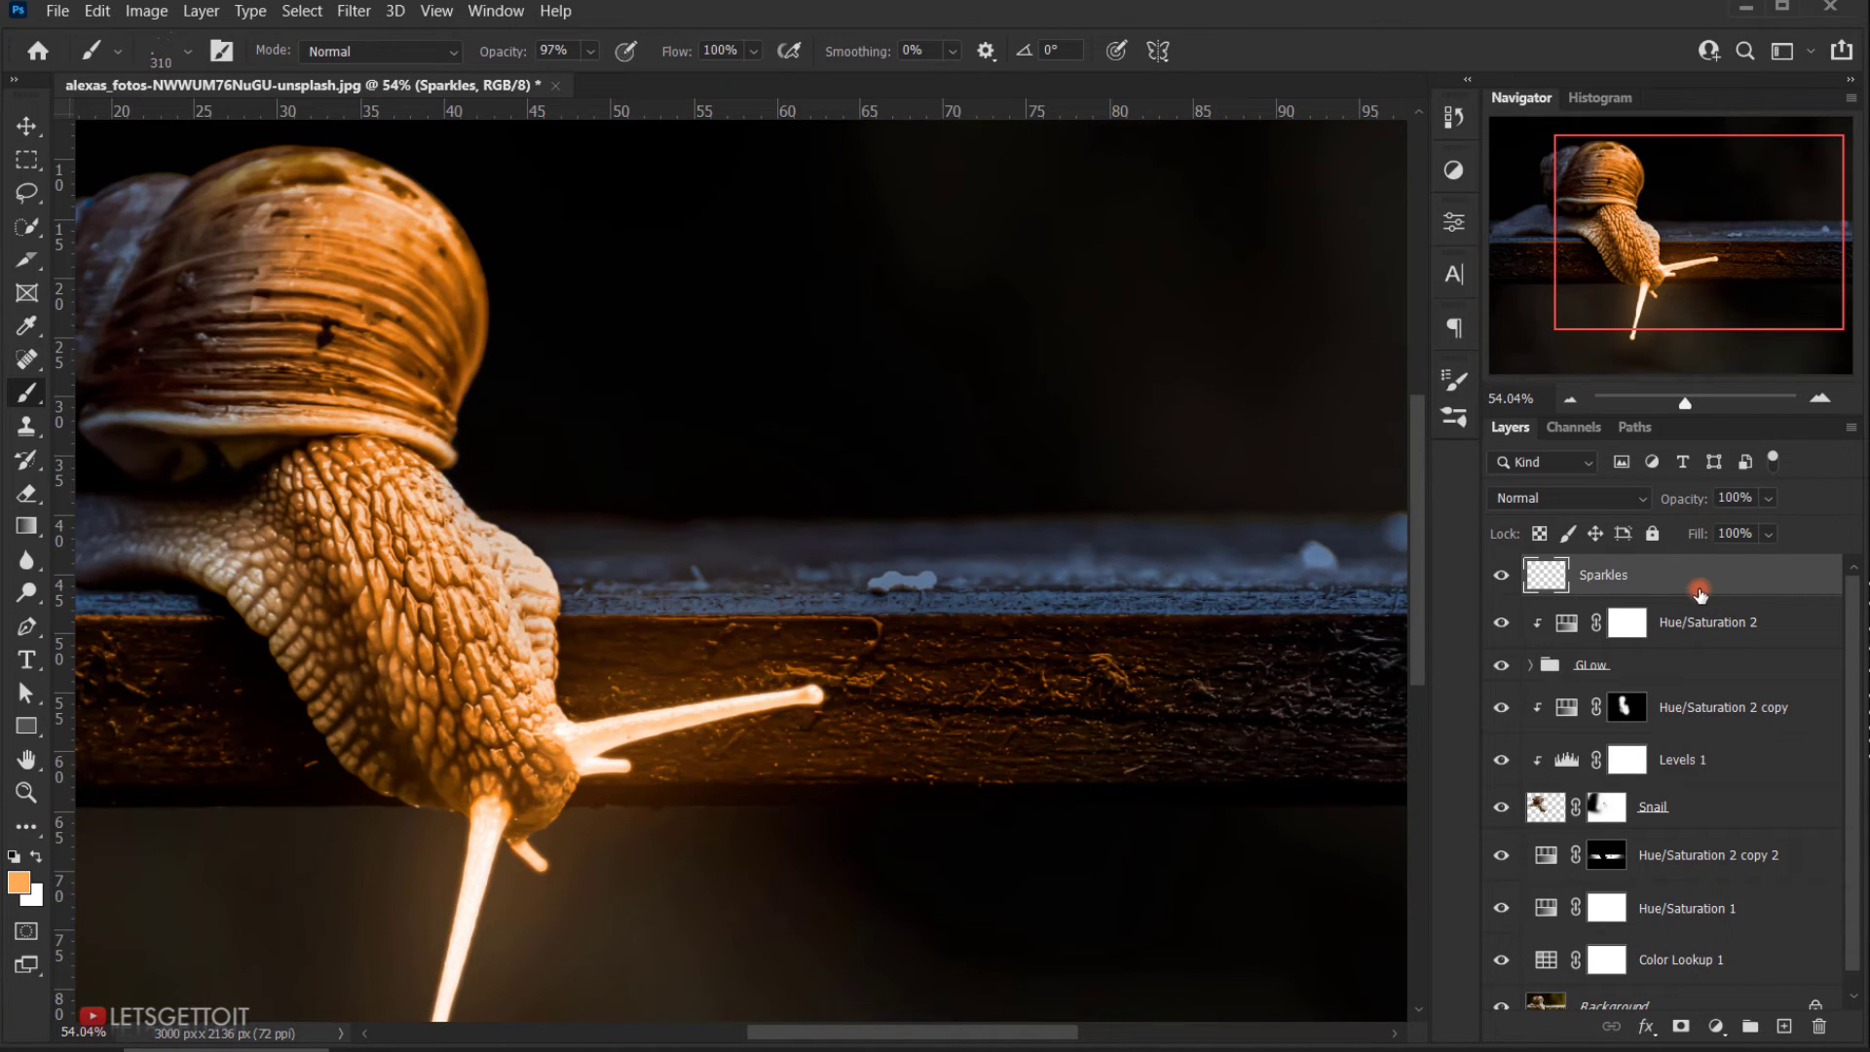
Step: Enable Shape Dynamics for the sparkle brush with 100% size jitter and 50% angle jitter
{"action": "left_click", "coordinate": [1453, 378]}
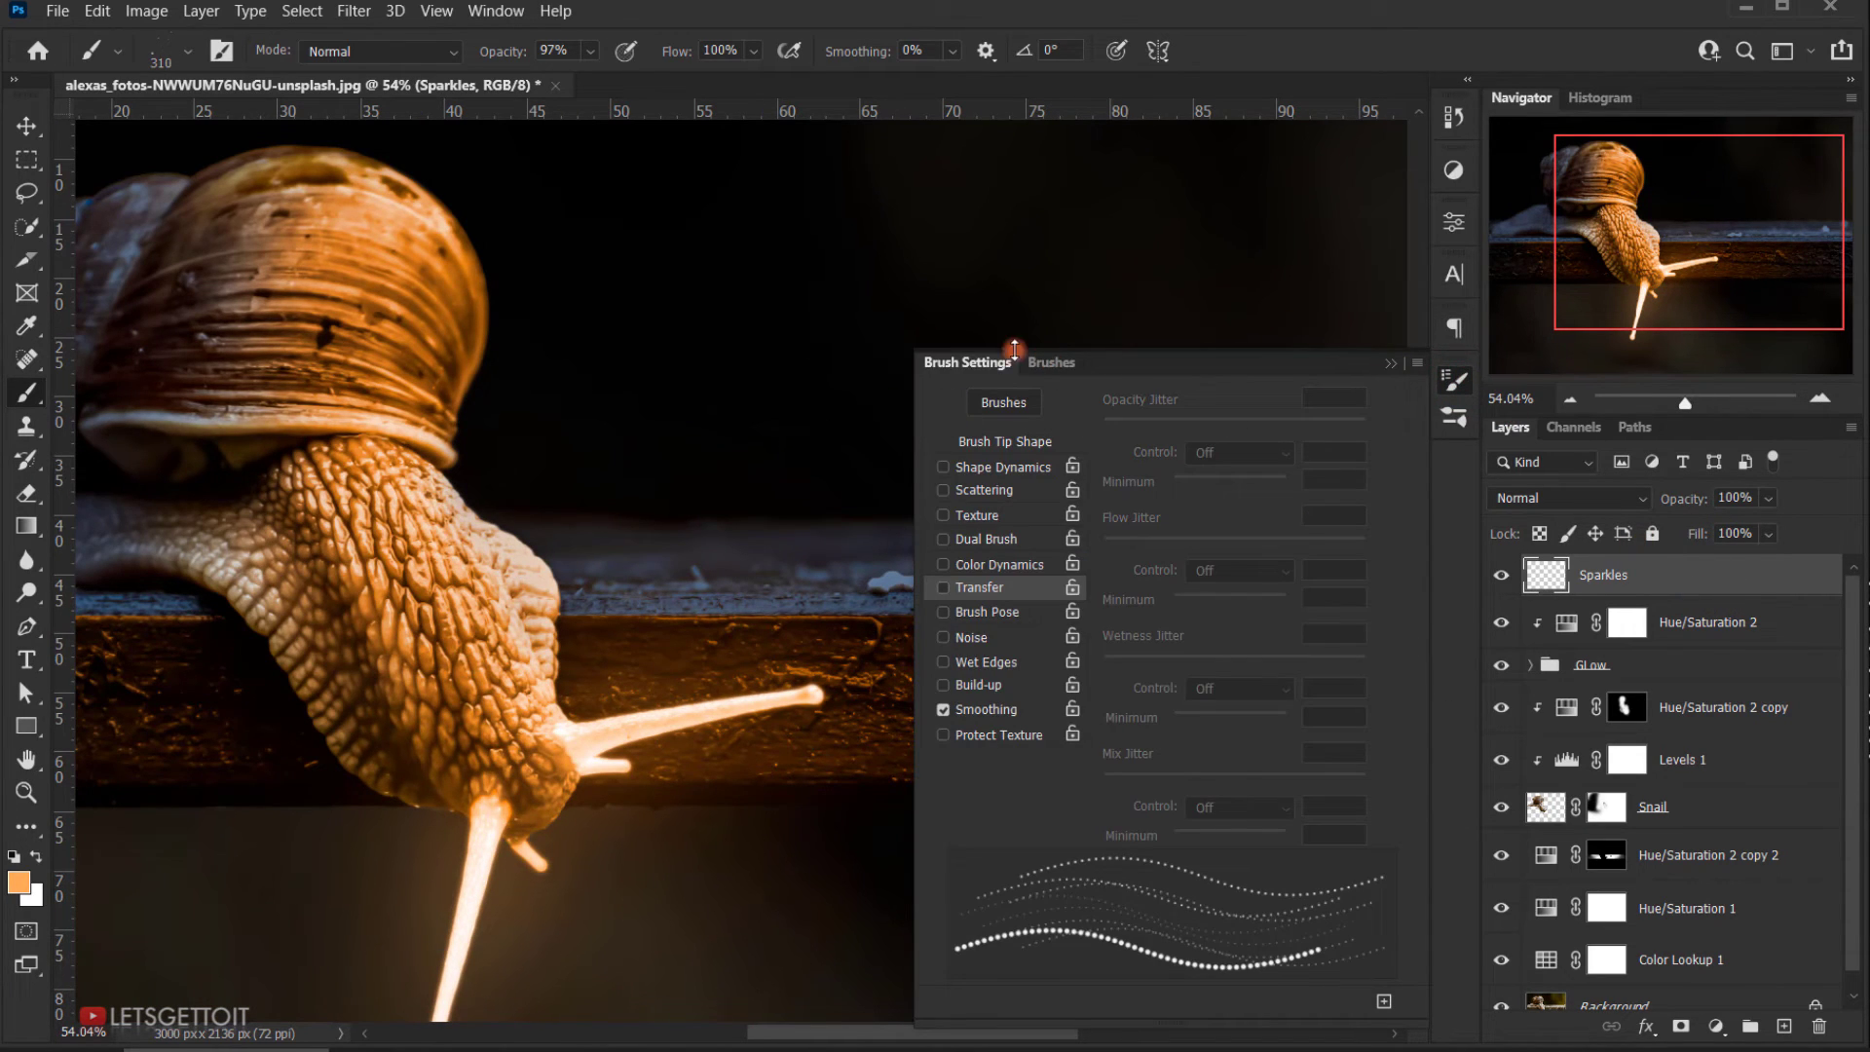
{"action": "left_click", "coordinate": [496, 12]}
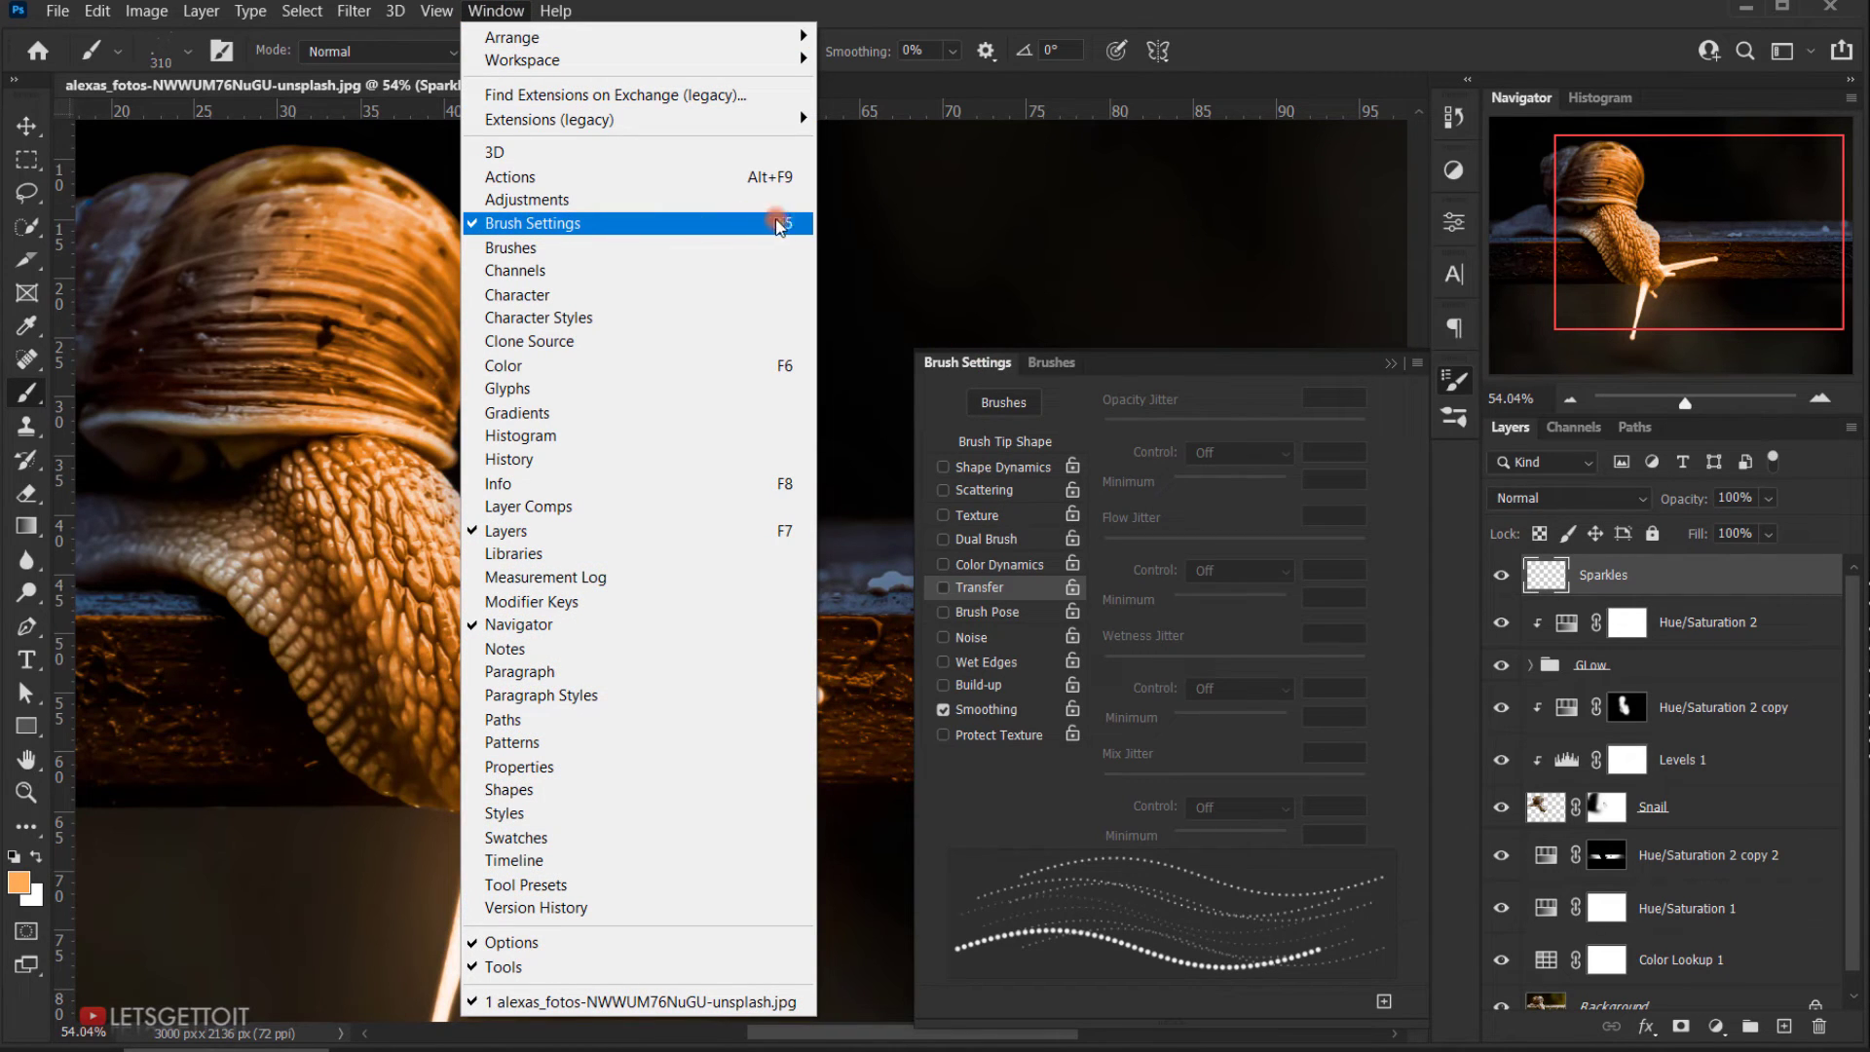
{"action": "left_click", "coordinate": [1346, 5]}
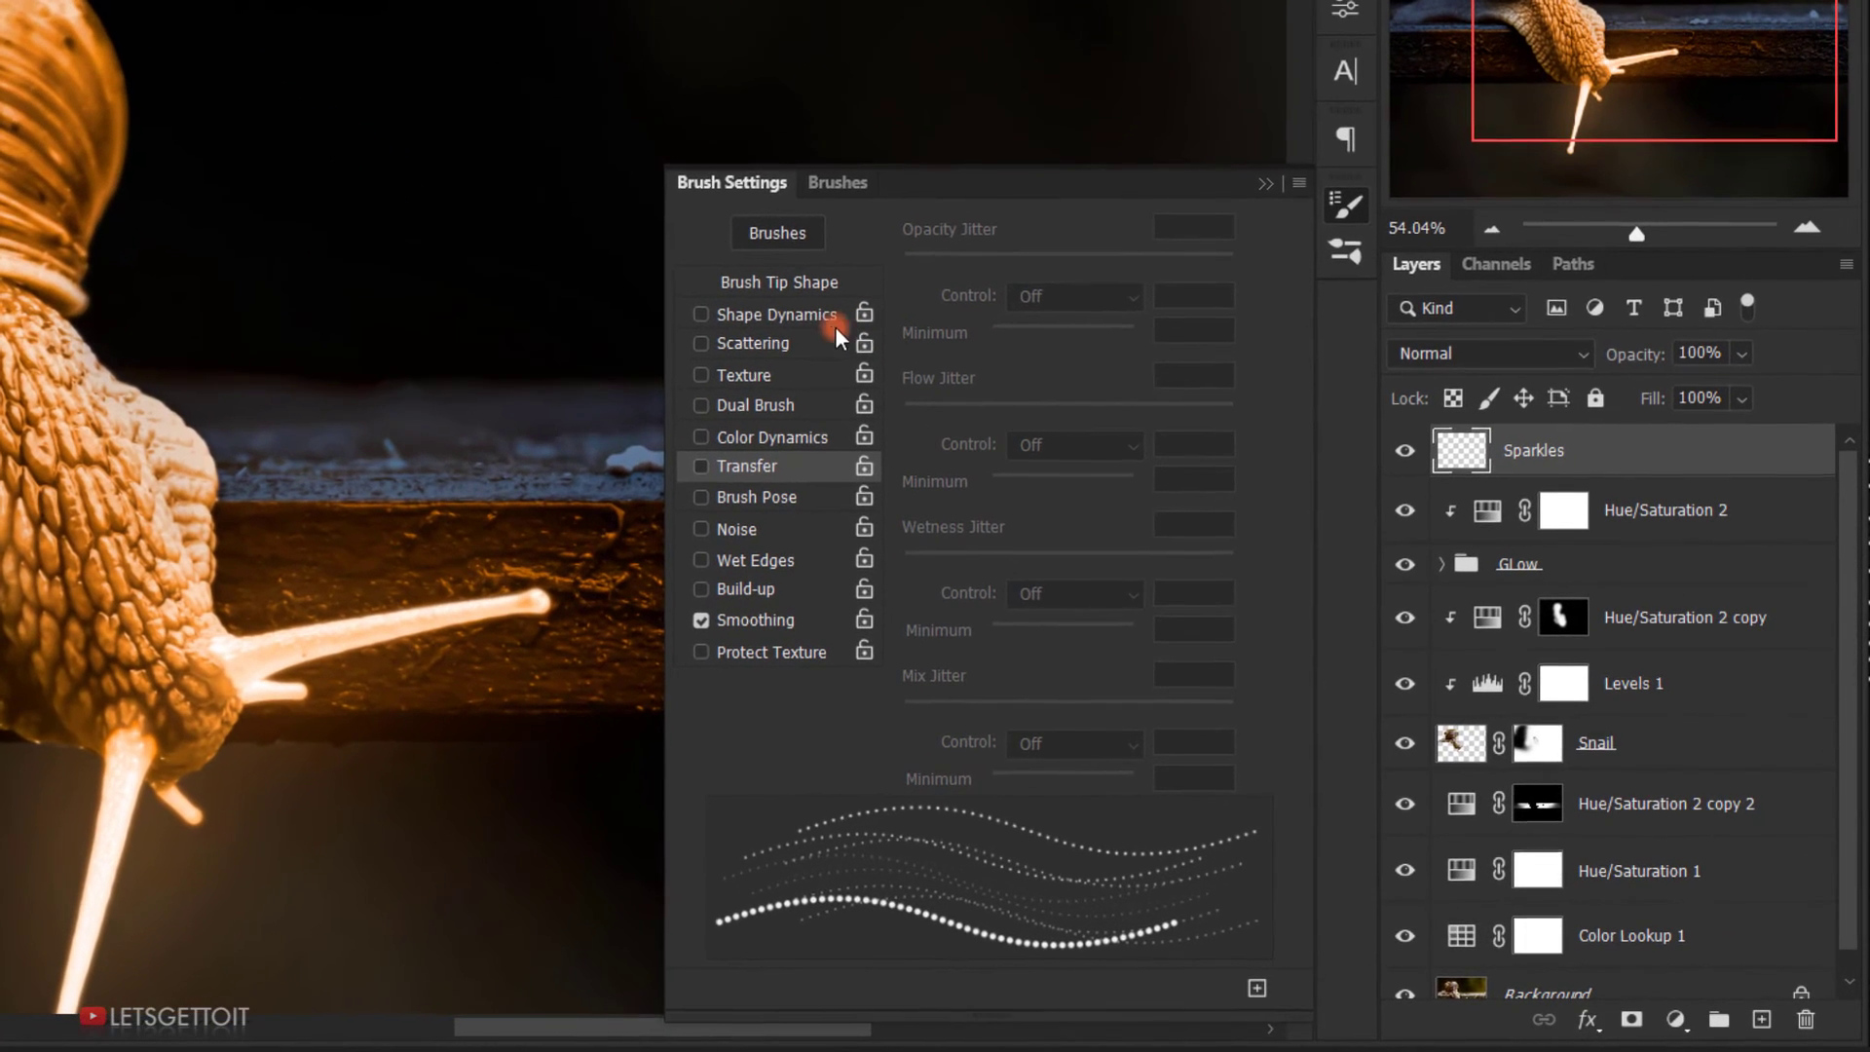
{"action": "left_click", "coordinate": [783, 318]}
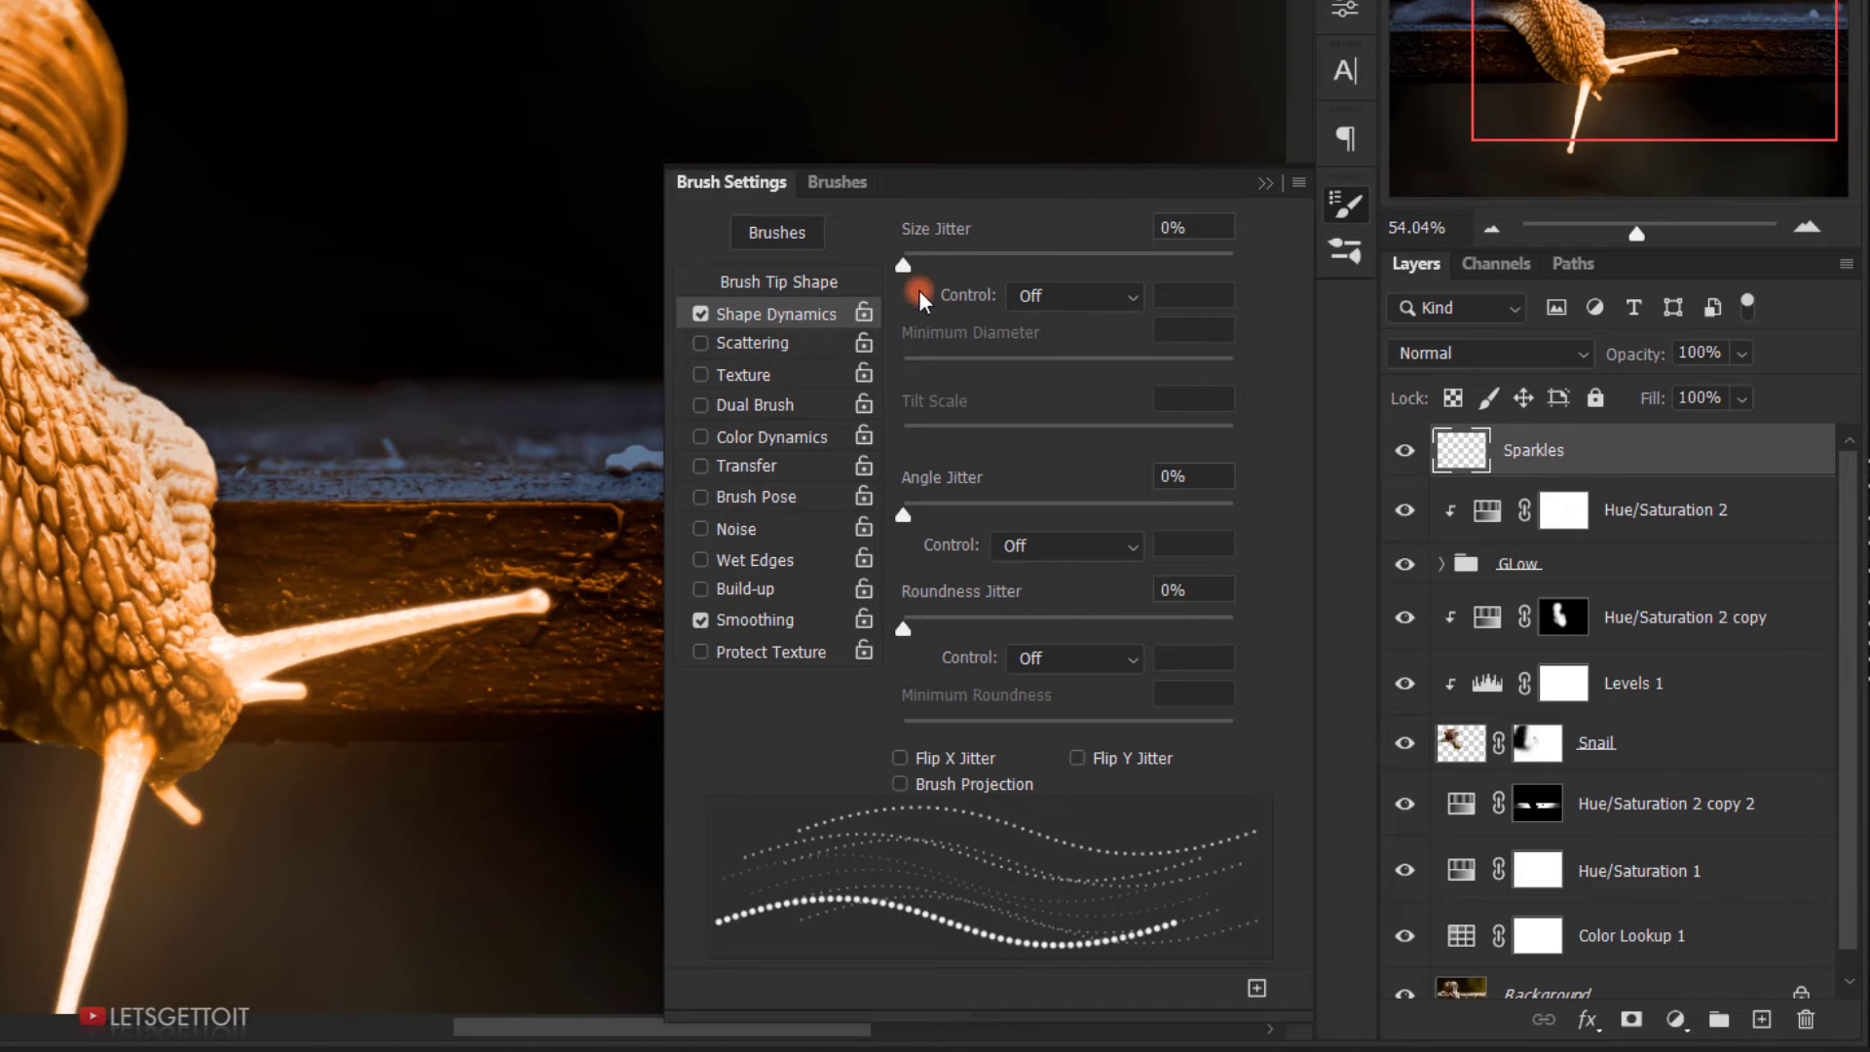
{"action": "left_click_drag", "start_coordinate": [909, 268], "coordinate": [1308, 271]}
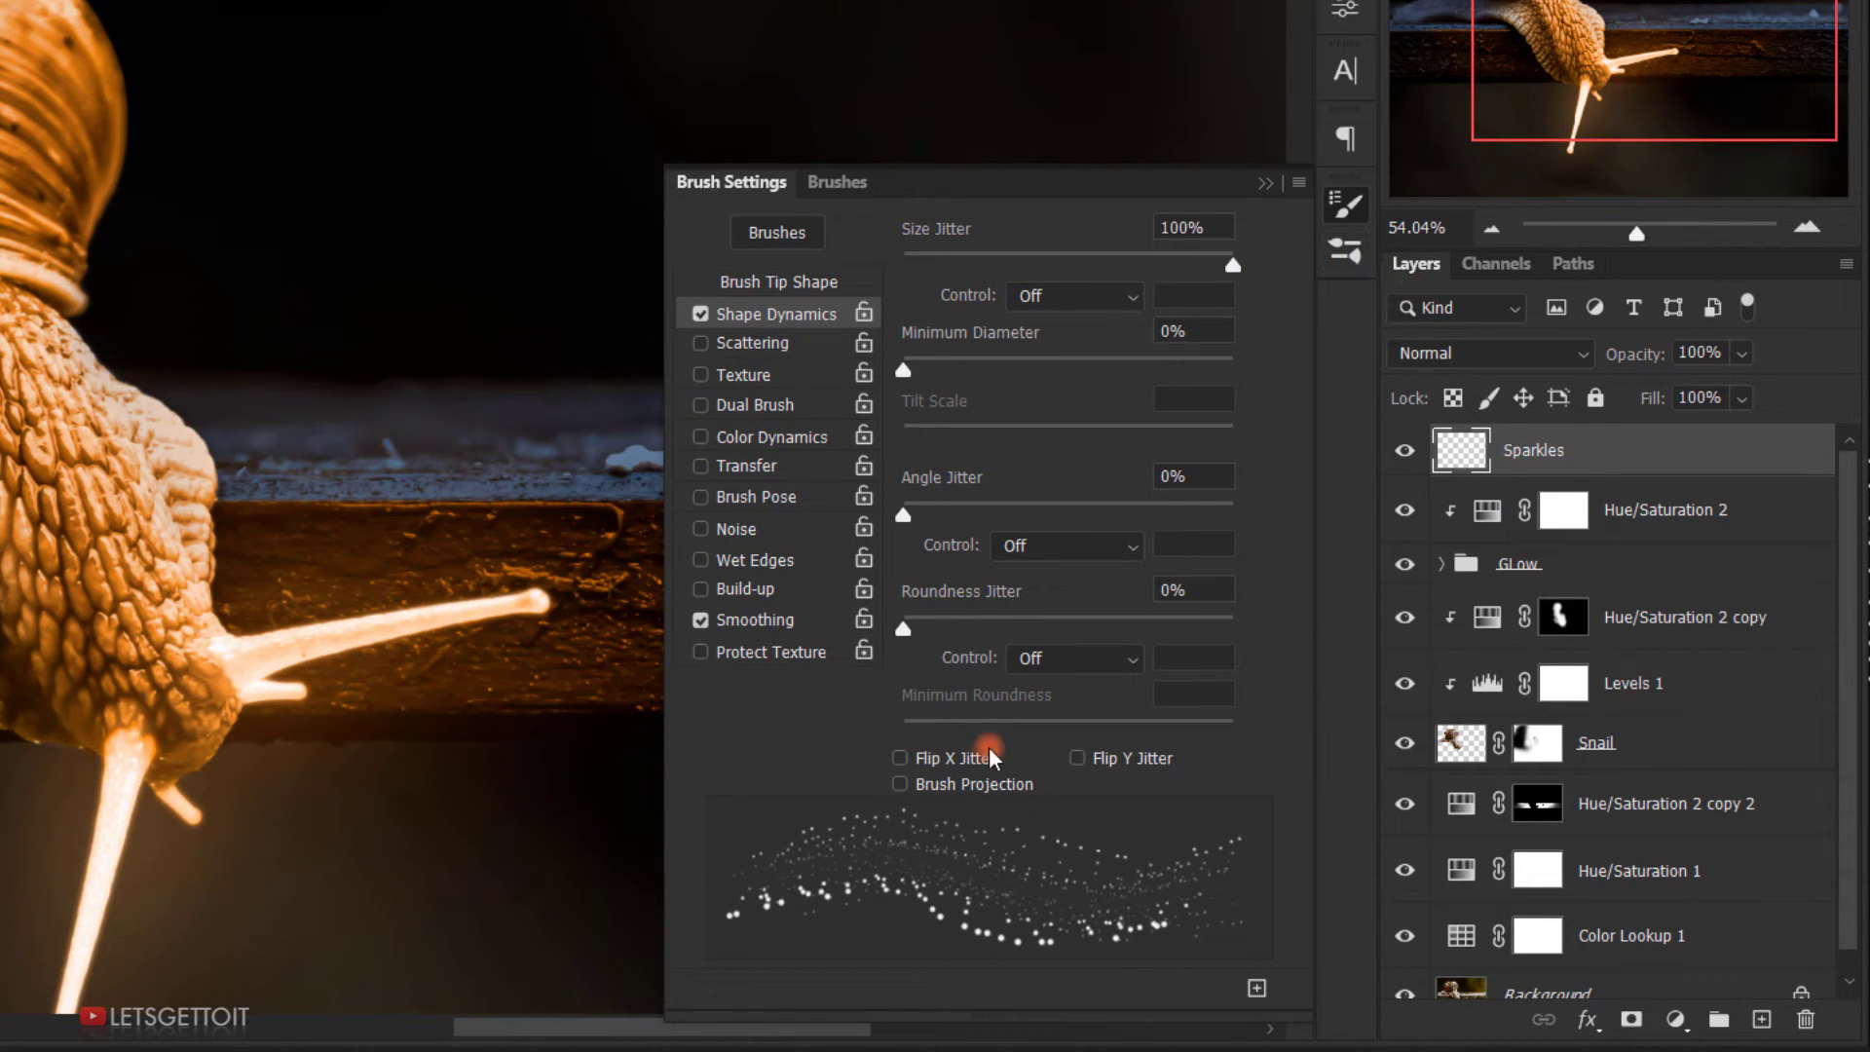
{"action": "left_click_drag", "start_coordinate": [905, 519], "coordinate": [1072, 526]}
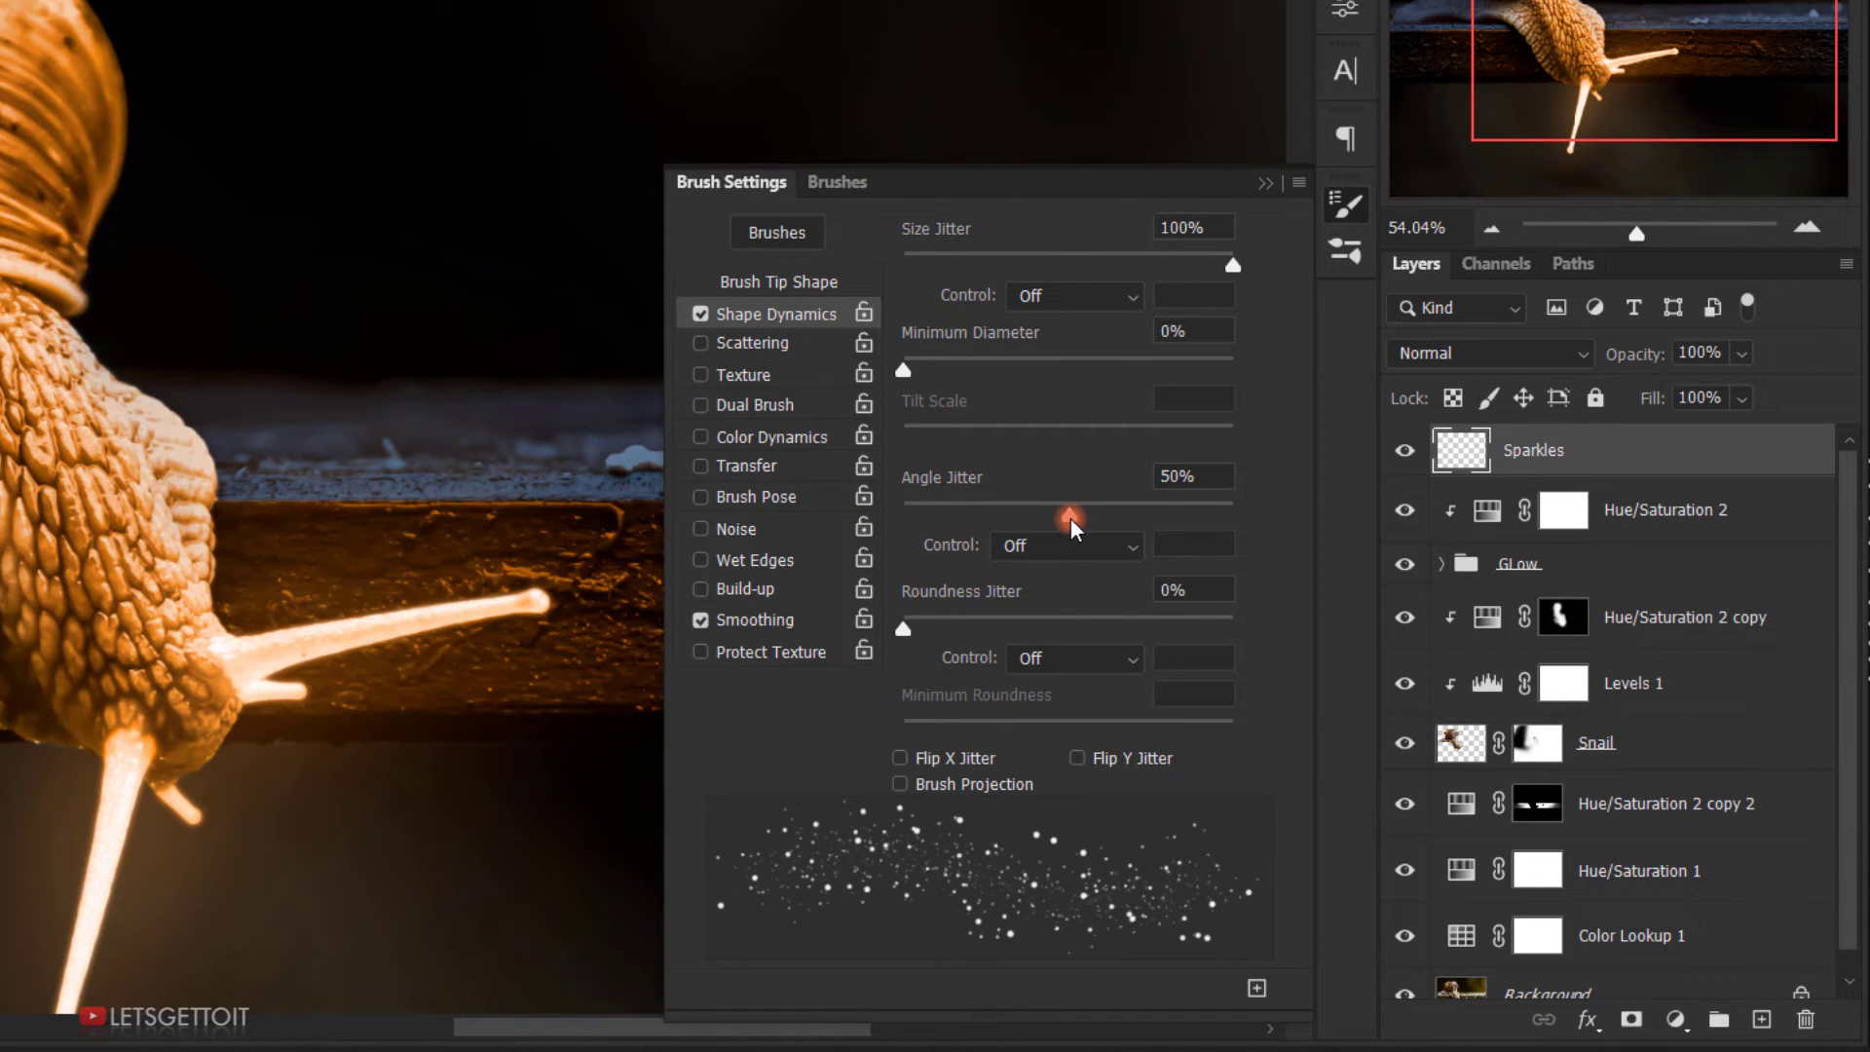
Step: Enable Scattering for the sparkle brush on both axes and set the scatter to 412%
{"action": "left_click", "coordinate": [760, 346]}
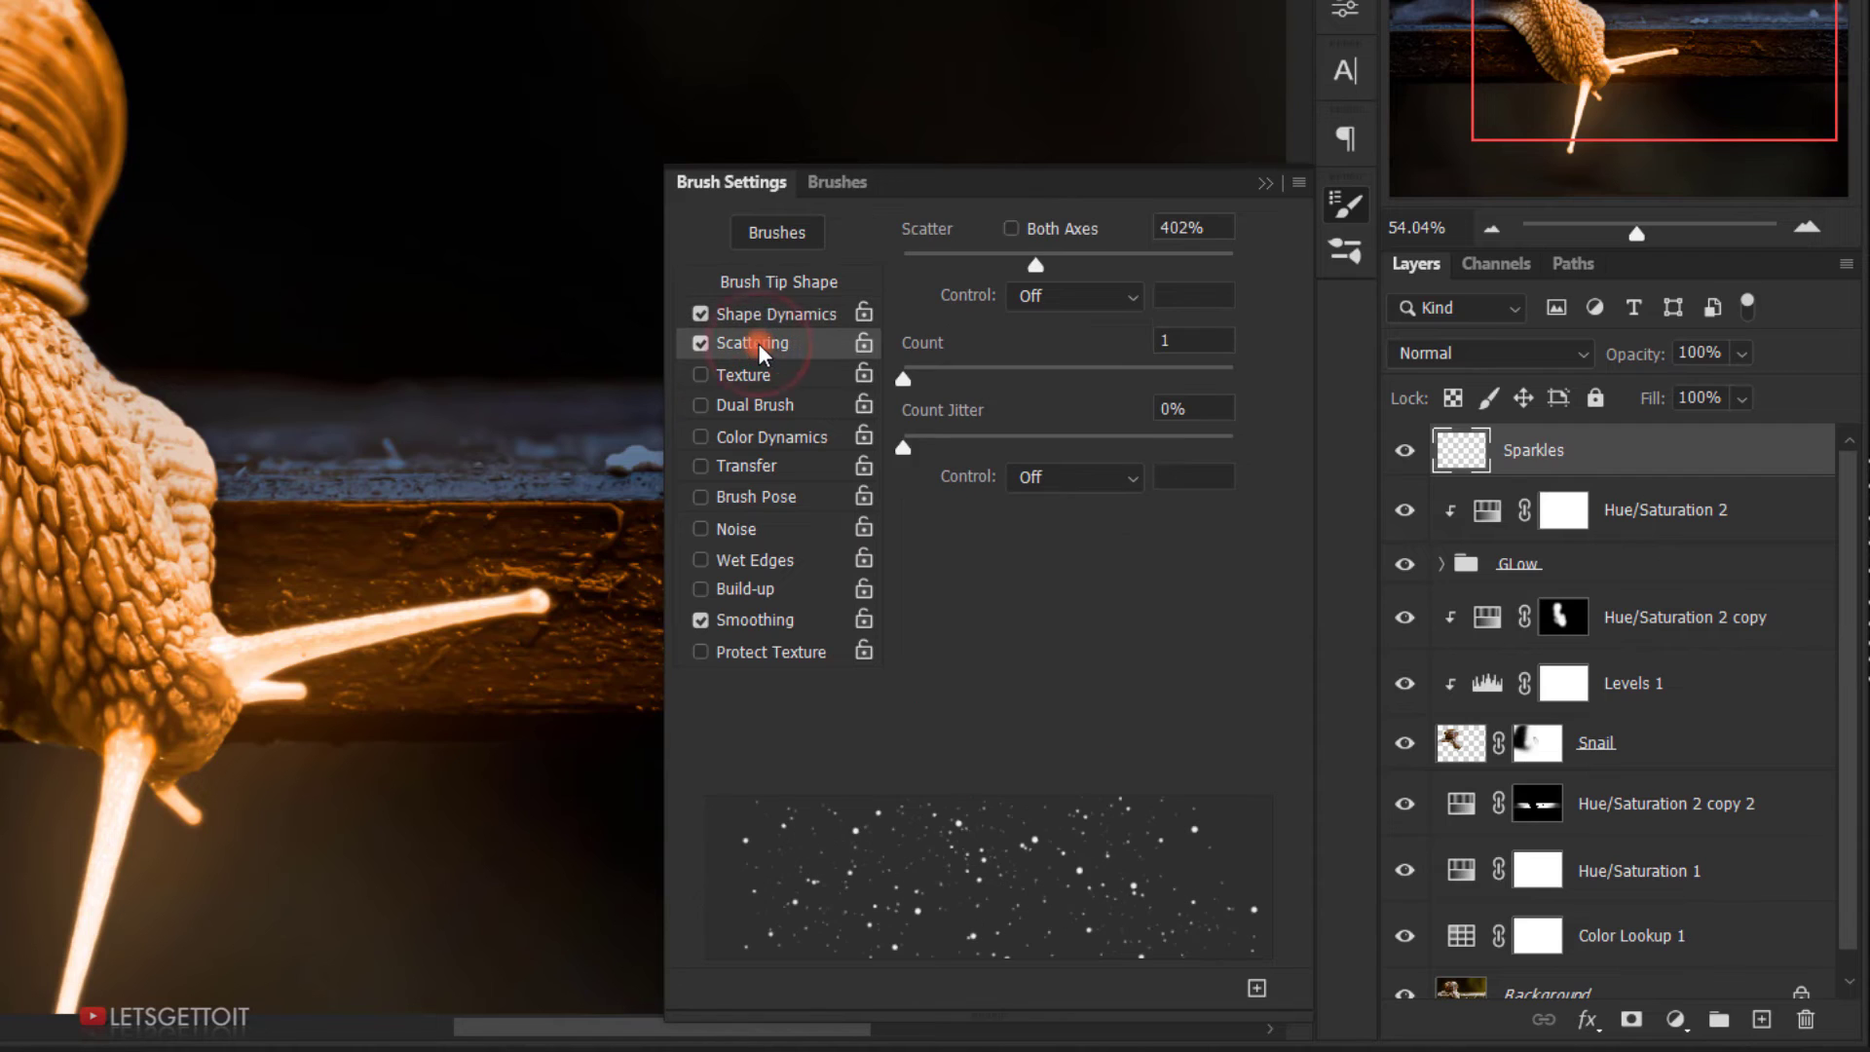
{"action": "left_click", "coordinate": [1018, 230]}
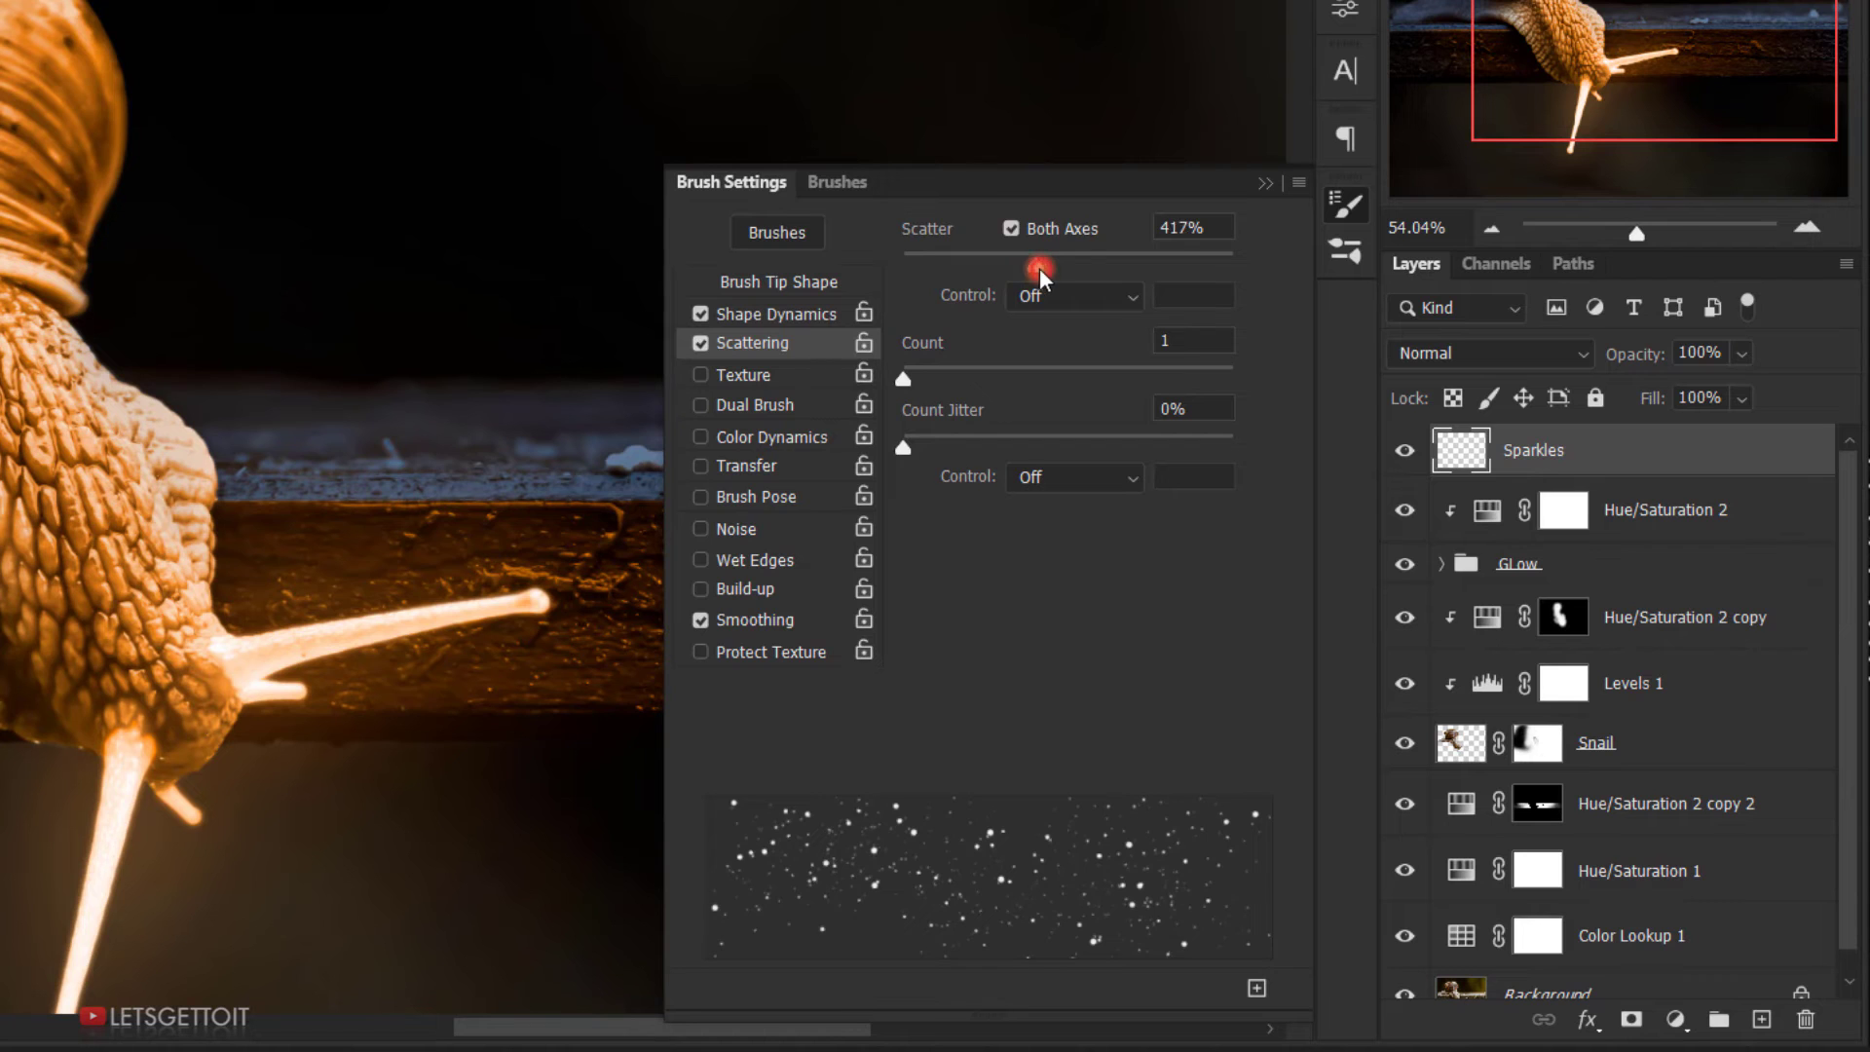
{"action": "mouse_move", "coordinate": [1040, 274]}
{"action": "left_mouse_down"}
{"action": "mouse_move", "coordinate": [835, 276]}
{"action": "mouse_move", "coordinate": [1069, 314]}
{"action": "mouse_move", "coordinate": [821, 311]}
{"action": "mouse_move", "coordinate": [1044, 324]}
{"action": "left_mouse_up"}
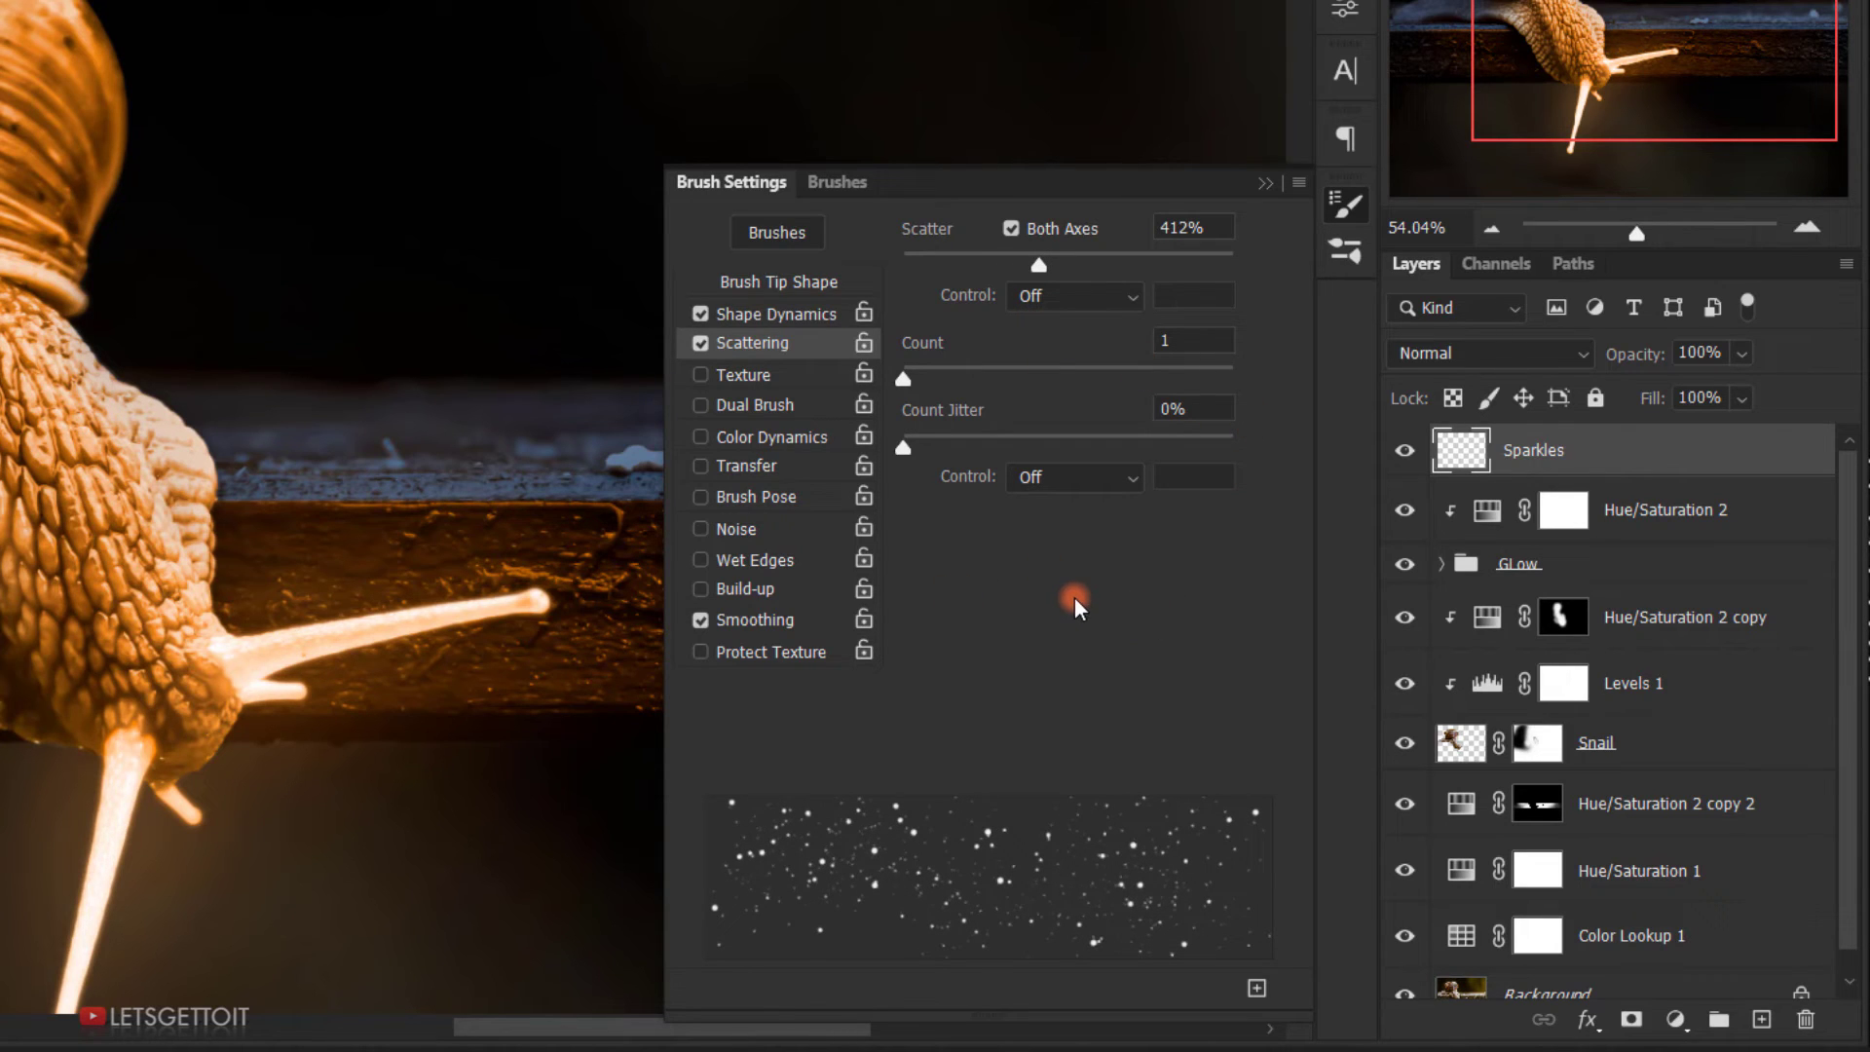
Step: Enable Transfer for the sparkle brush and set the opacity jitter to 32%
{"action": "left_click", "coordinate": [738, 465]}
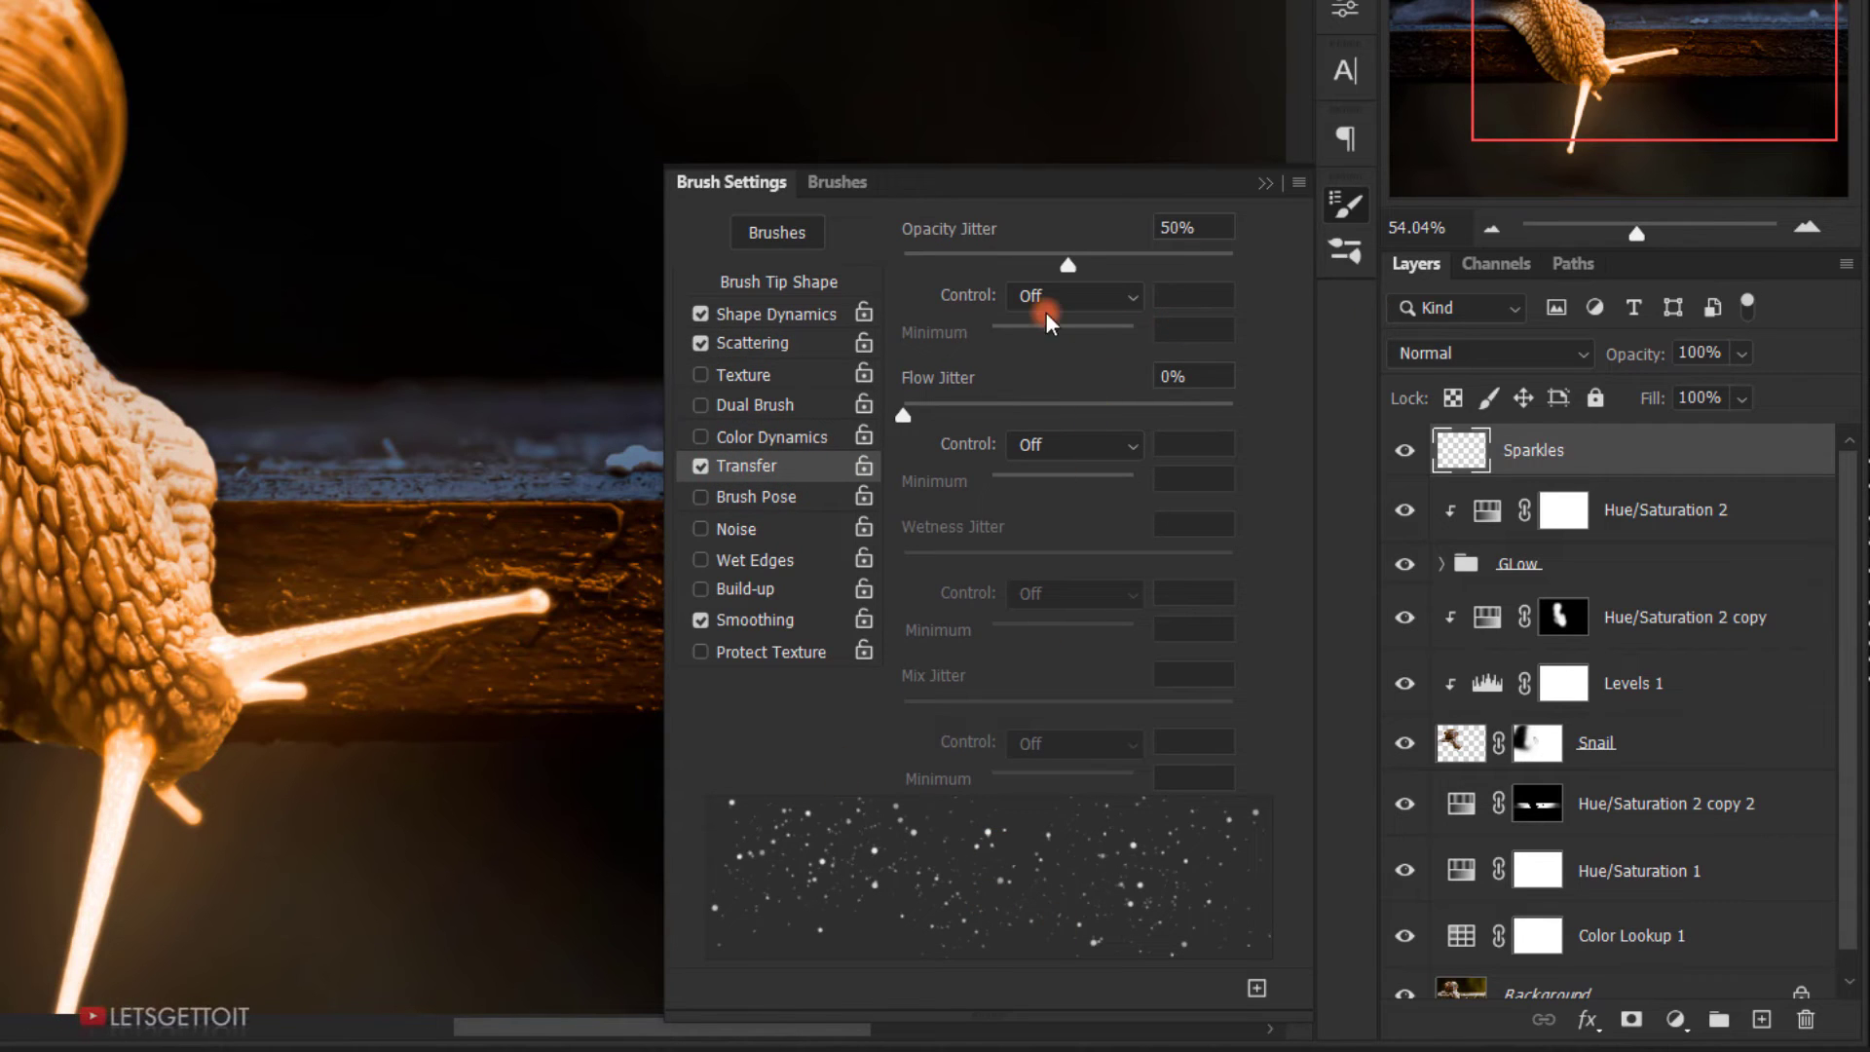
{"action": "left_click_drag", "start_coordinate": [1068, 268], "coordinate": [999, 281]}
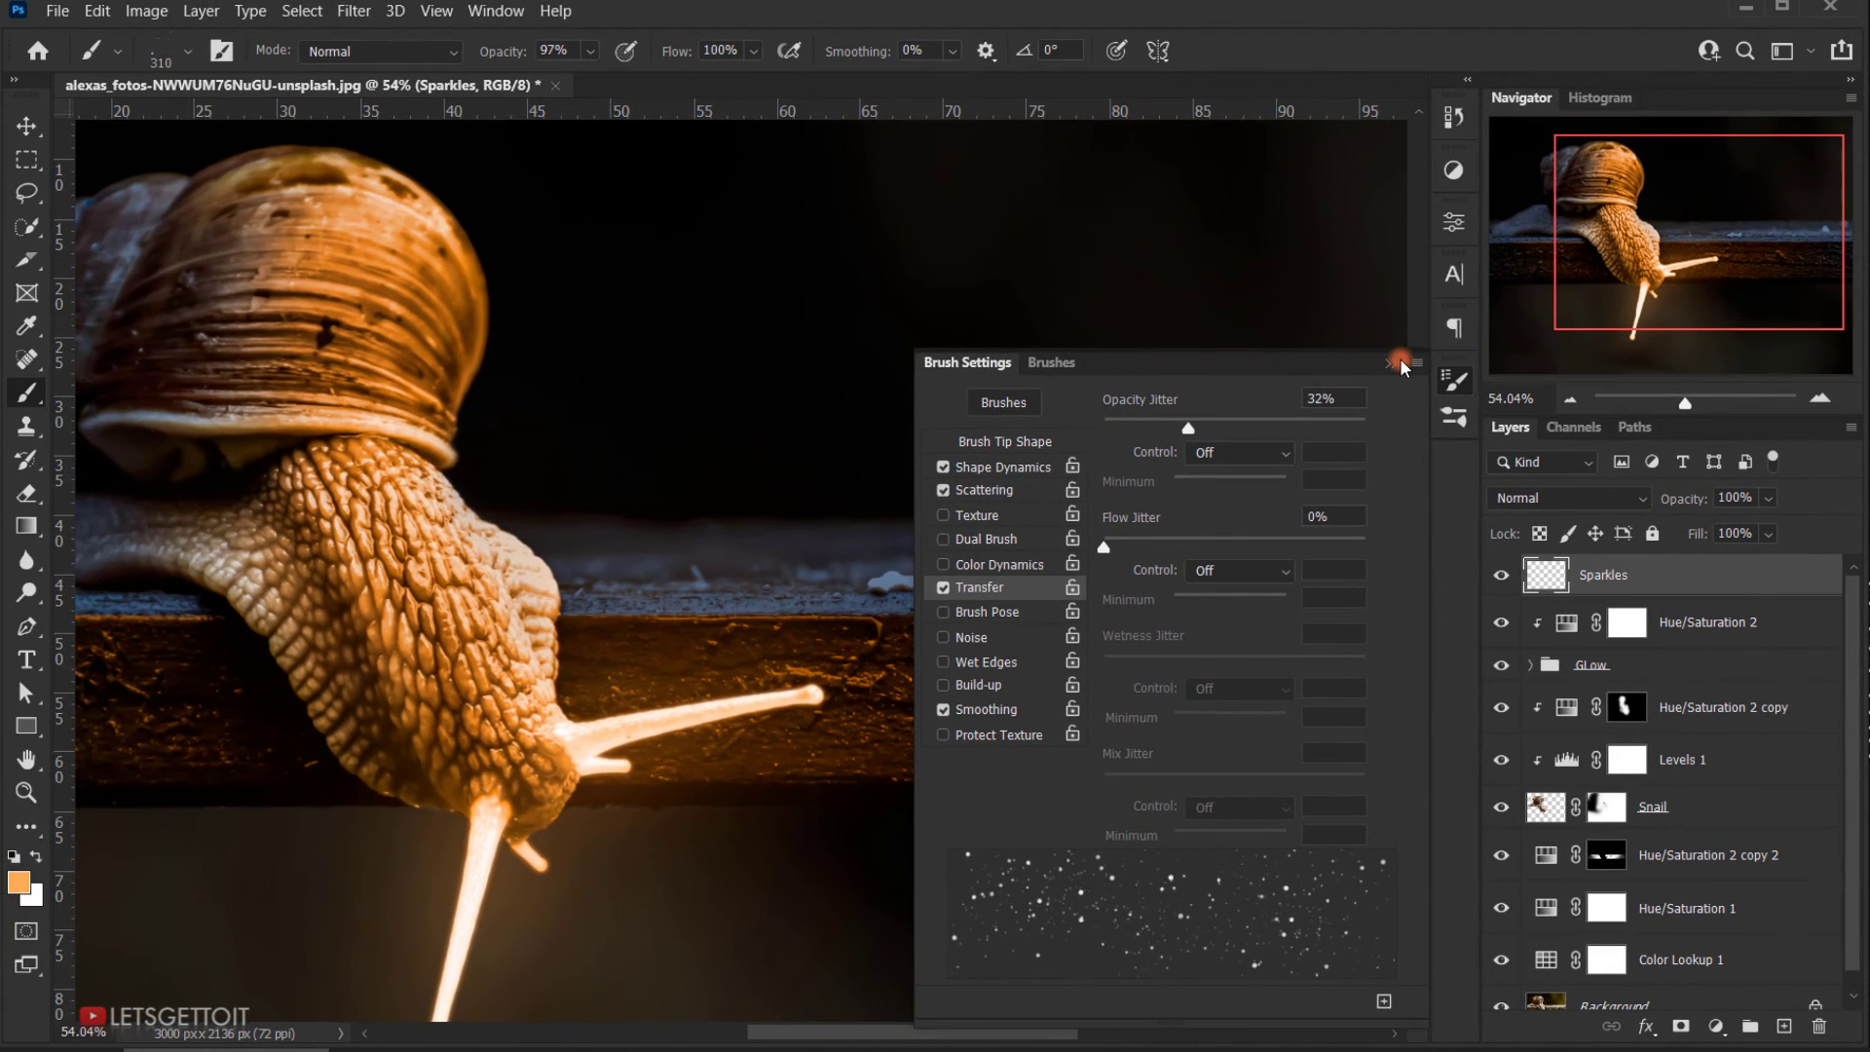
{"action": "left_click", "coordinate": [1400, 358]}
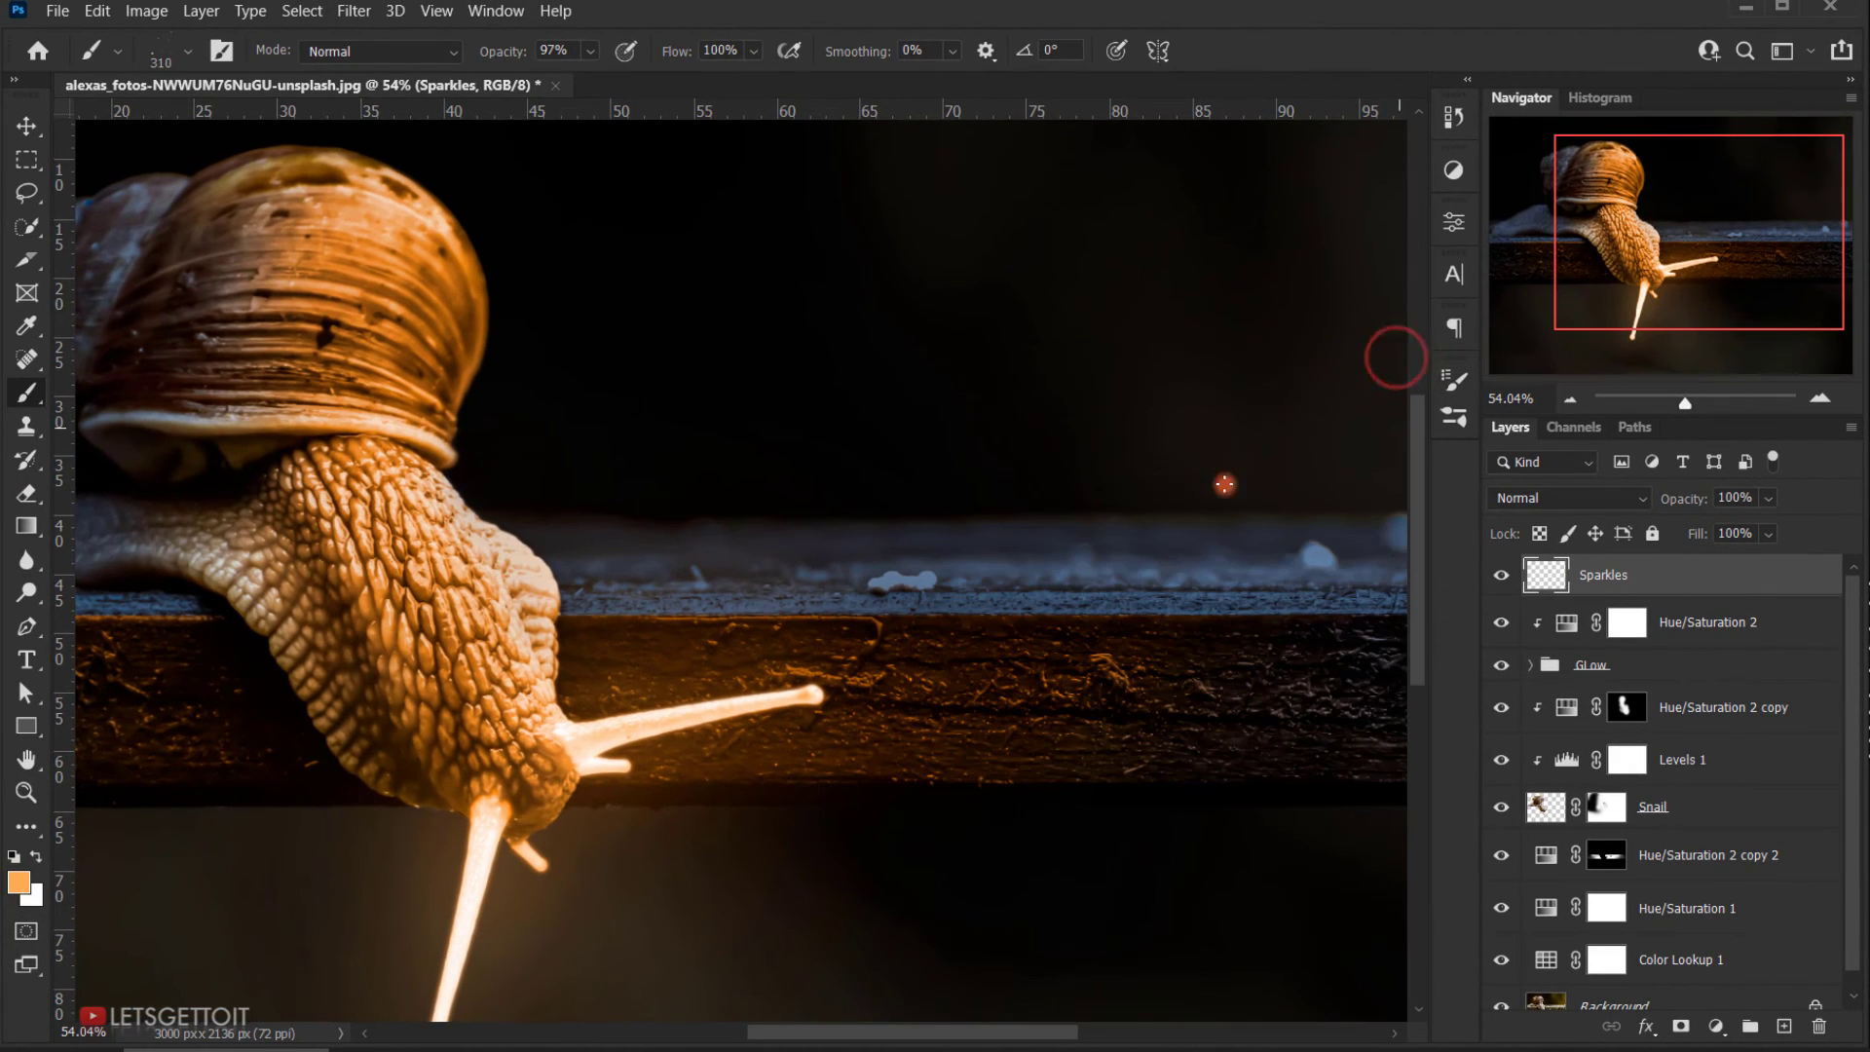
Step: Paint fine orange sparkles along the snail's upper tentacle with the scattered brush reduced to about 40 px
{"action": "mouse_move", "coordinate": [837, 597]}
{"action": "left_mouse_down"}
{"action": "mouse_move", "coordinate": [875, 594]}
{"action": "mouse_move", "coordinate": [731, 602]}
{"action": "mouse_move", "coordinate": [758, 659]}
{"action": "mouse_move", "coordinate": [656, 676]}
{"action": "left_mouse_up"}
{"action": "scroll", "coordinate": [768, 682], "scroll_direction": "up", "scroll_amount": 6}
{"action": "scroll", "coordinate": [475, 682], "scroll_direction": "up", "scroll_amount": 3}
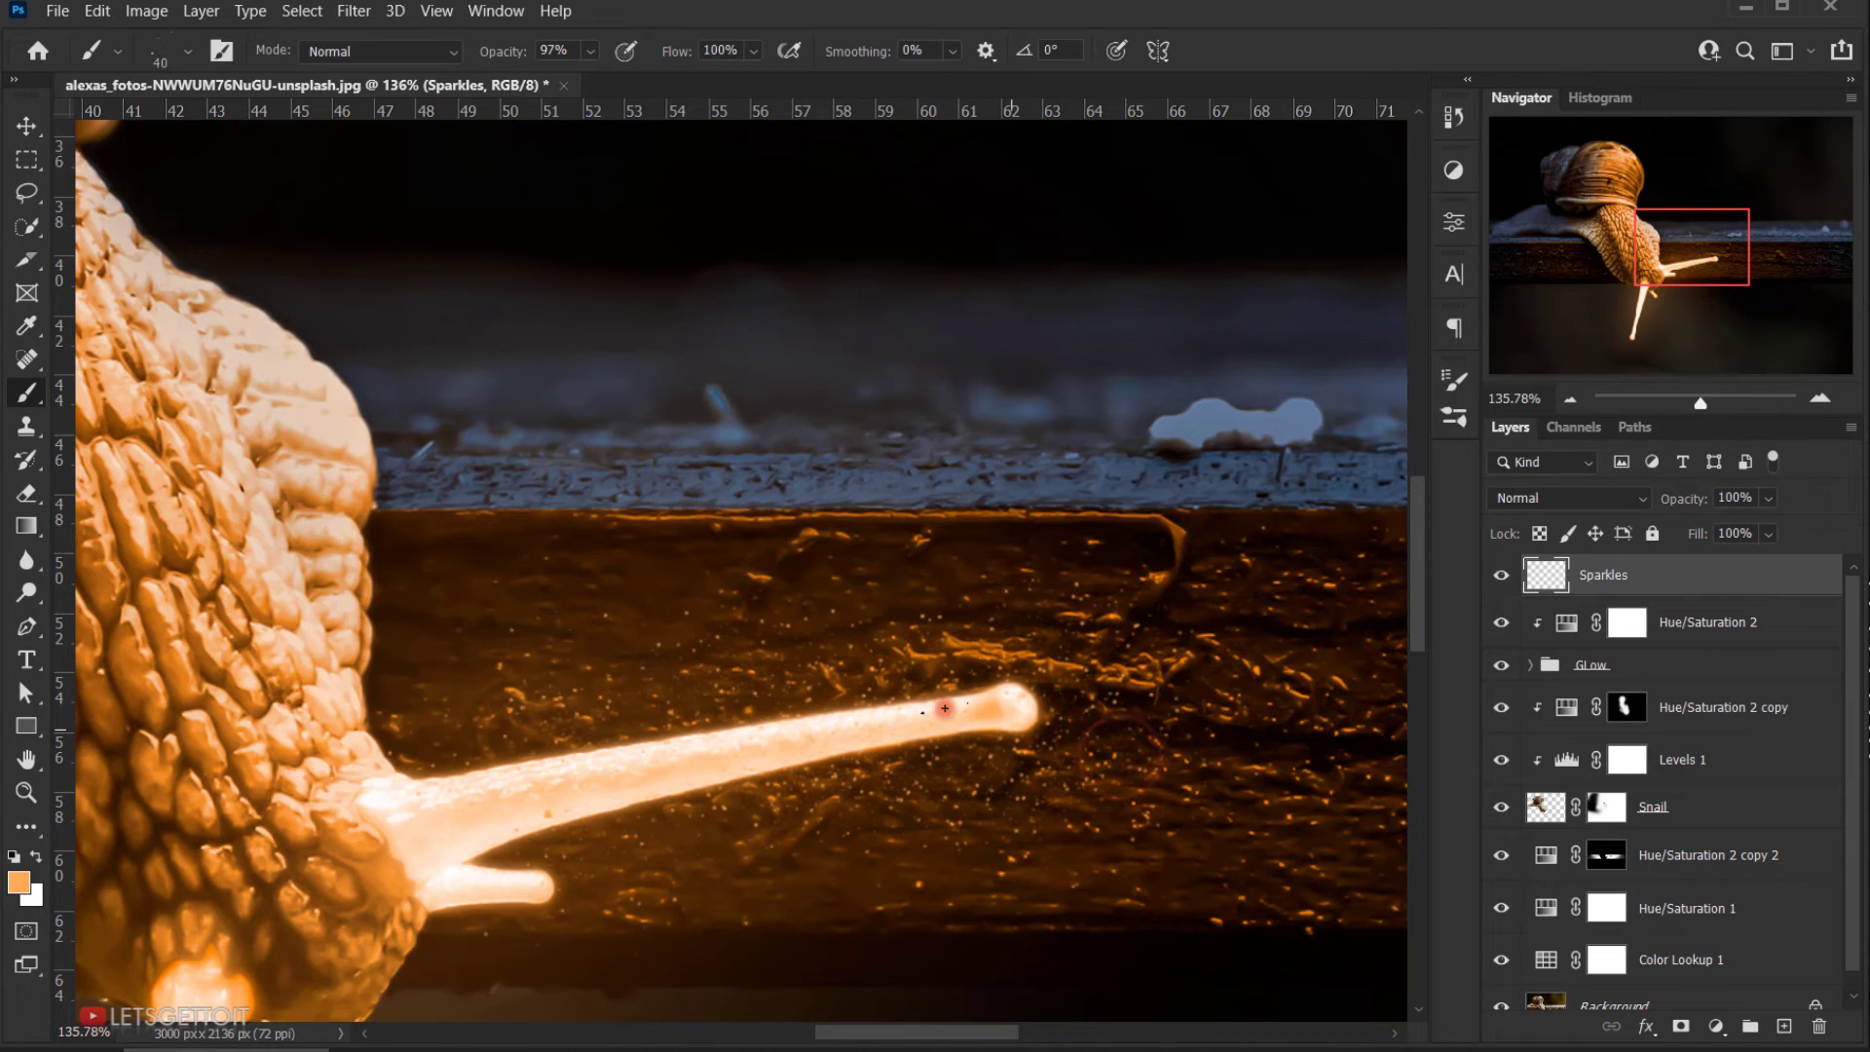
{"action": "left_click_drag", "start_coordinate": [795, 693], "coordinate": [836, 687]}
{"action": "left_click", "coordinate": [834, 687]}
{"action": "scroll", "coordinate": [735, 687], "scroll_direction": "down", "scroll_amount": 3}
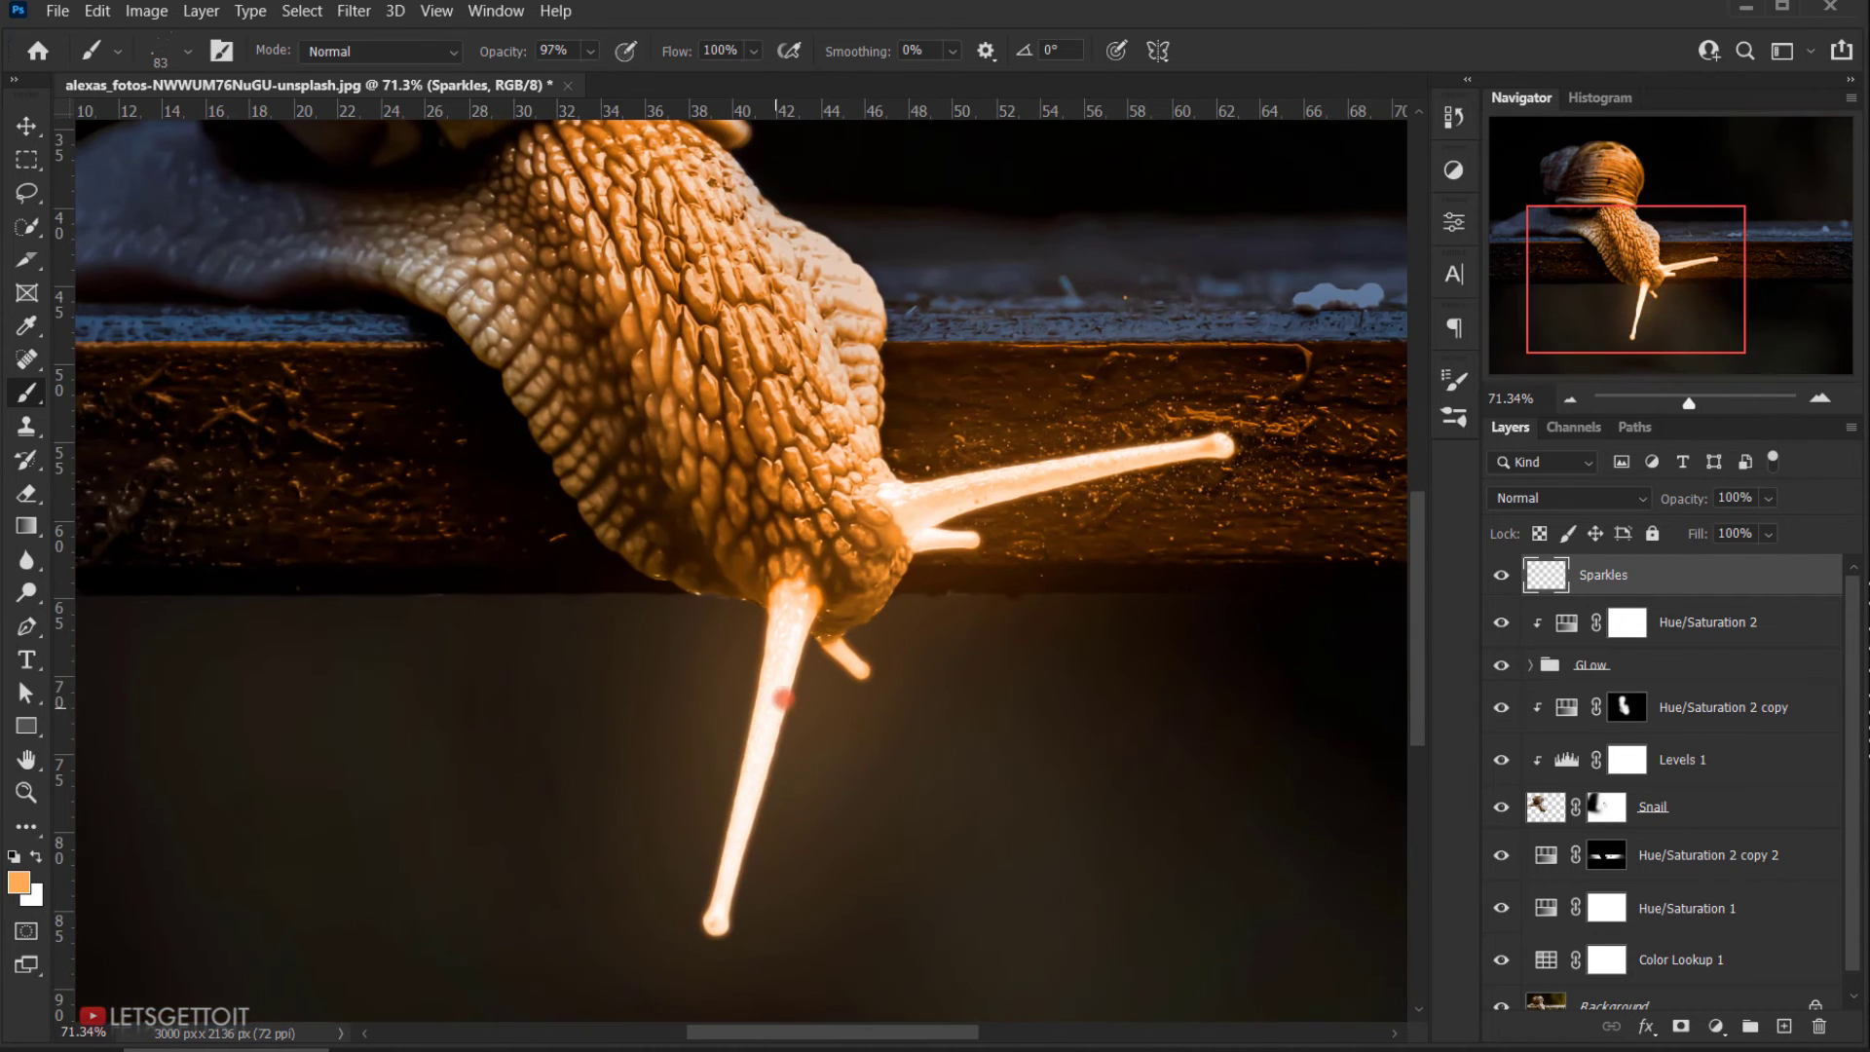
Step: Paint small orange sparkles around the snail's hanging tentacle and up toward the tip of the upper tentacle
{"action": "mouse_move", "coordinate": [785, 724]}
{"action": "left_mouse_down"}
{"action": "mouse_move", "coordinate": [715, 889]}
{"action": "mouse_move", "coordinate": [708, 826]}
{"action": "mouse_move", "coordinate": [691, 954]}
{"action": "mouse_move", "coordinate": [765, 911]}
{"action": "mouse_move", "coordinate": [733, 945]}
{"action": "left_mouse_up"}
{"action": "left_click_drag", "start_coordinate": [780, 796], "coordinate": [802, 591]}
{"action": "left_click_drag", "start_coordinate": [809, 645], "coordinate": [777, 640]}
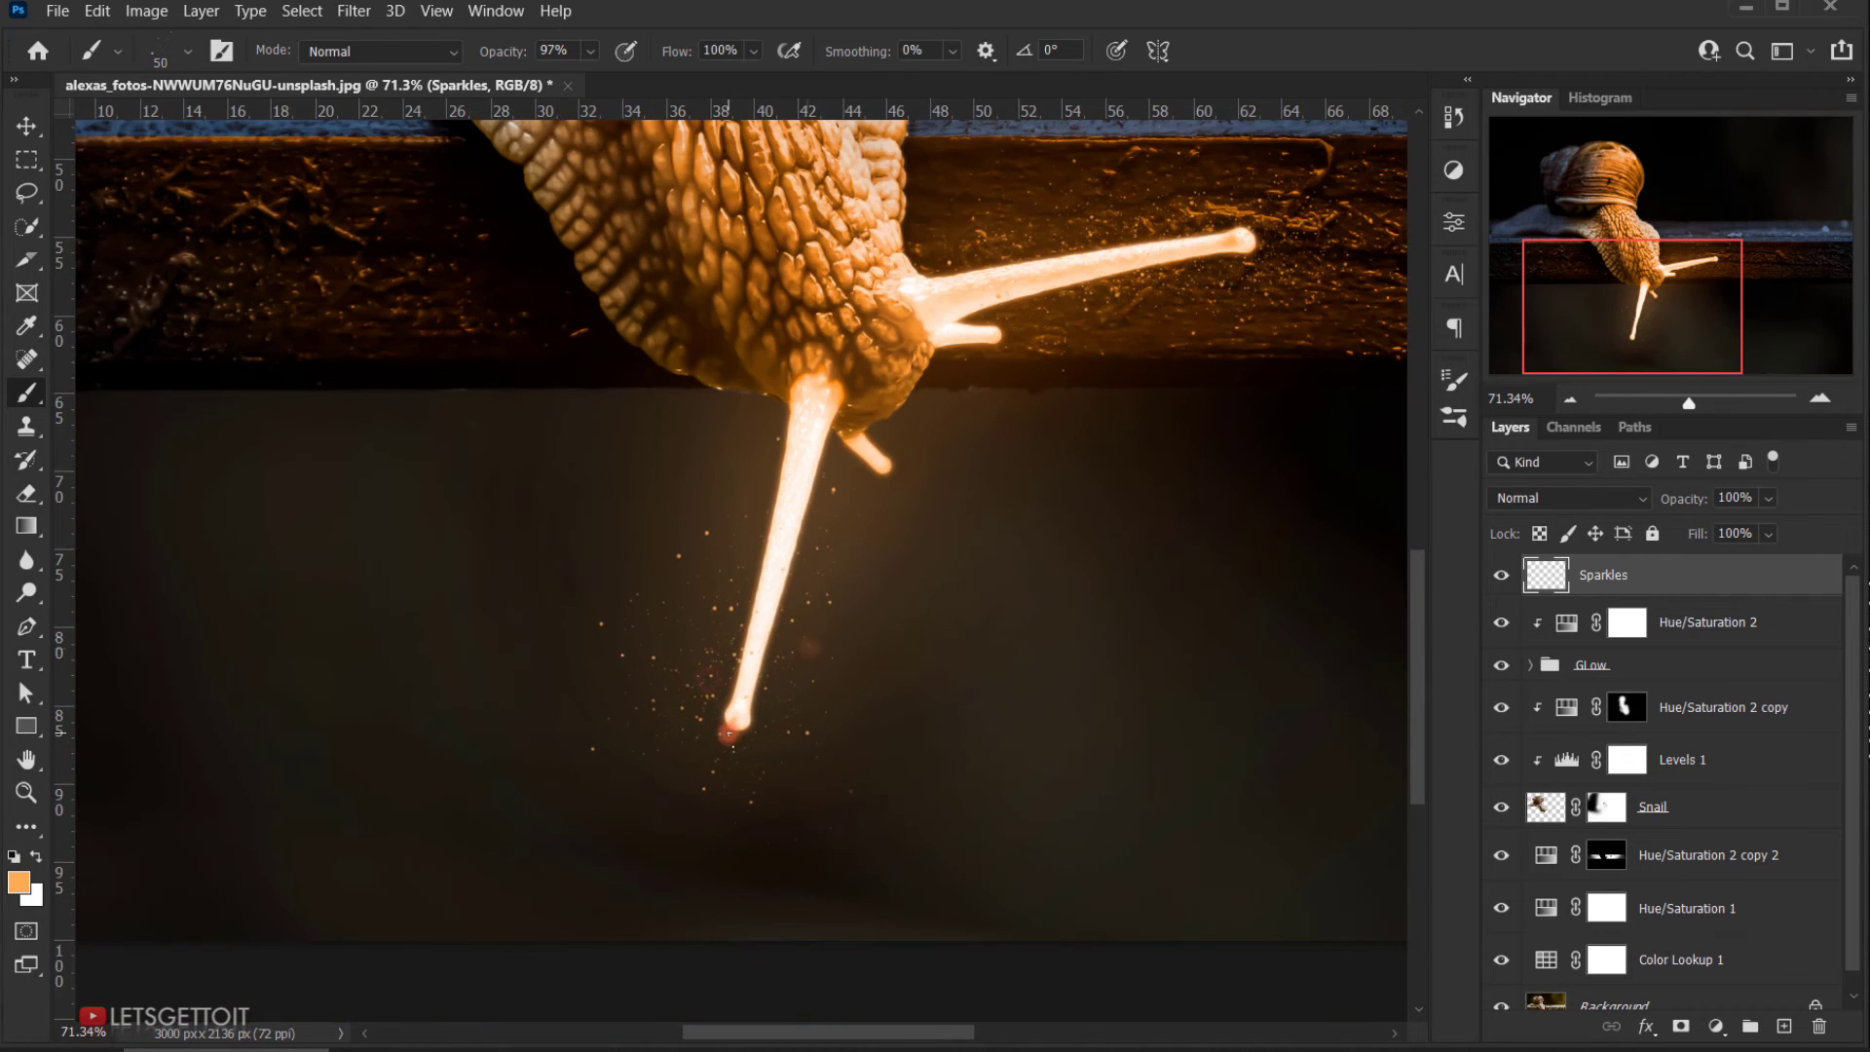
{"action": "mouse_move", "coordinate": [916, 477]}
{"action": "left_mouse_down"}
{"action": "mouse_move", "coordinate": [992, 331]}
{"action": "mouse_move", "coordinate": [1235, 293]}
{"action": "left_mouse_up"}
Step: Add a few larger, sparser sparkles around both tentacles using an enlarged brush of about 390 px, then reduce it to 186 px
{"action": "key", "text": "bracketright"}
{"action": "key", "text": "bracketright"}
{"action": "key", "text": "bracketright"}
{"action": "left_click", "coordinate": [902, 630]}
{"action": "left_click", "coordinate": [698, 736]}
{"action": "key", "text": "bracketleft"}
{"action": "key", "text": "bracketleft"}
{"action": "scroll", "coordinate": [1171, 320], "scroll_direction": "up", "scroll_amount": 2}
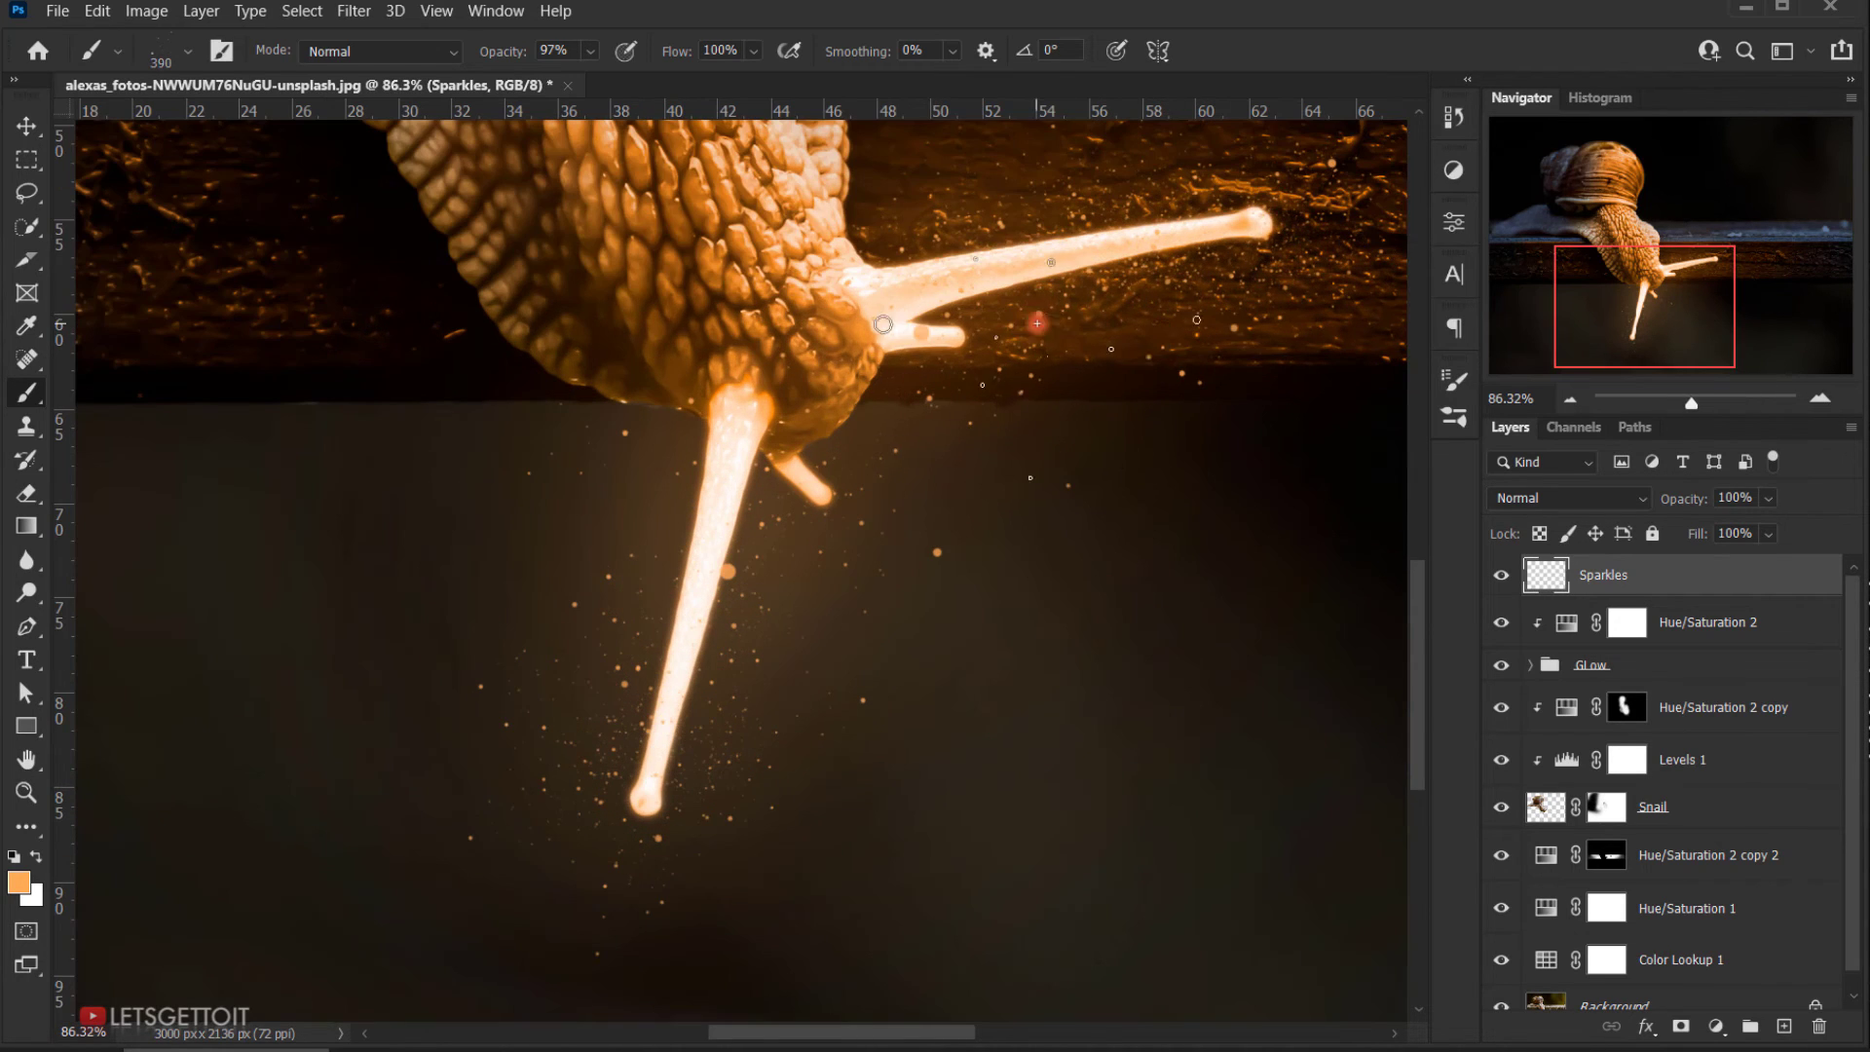
{"action": "key", "text": "period"}
{"action": "right_click", "coordinate": [888, 391], "text": "alt"}
{"action": "left_click_drag", "start_coordinate": [1289, 225], "coordinate": [1231, 399]}
Step: Examine the painted sparkles around both tentacles up close and within the wider image
{"action": "scroll", "coordinate": [1236, 465], "scroll_direction": "down", "scroll_amount": 7}
{"action": "scroll", "coordinate": [780, 706], "scroll_direction": "up", "scroll_amount": 3}
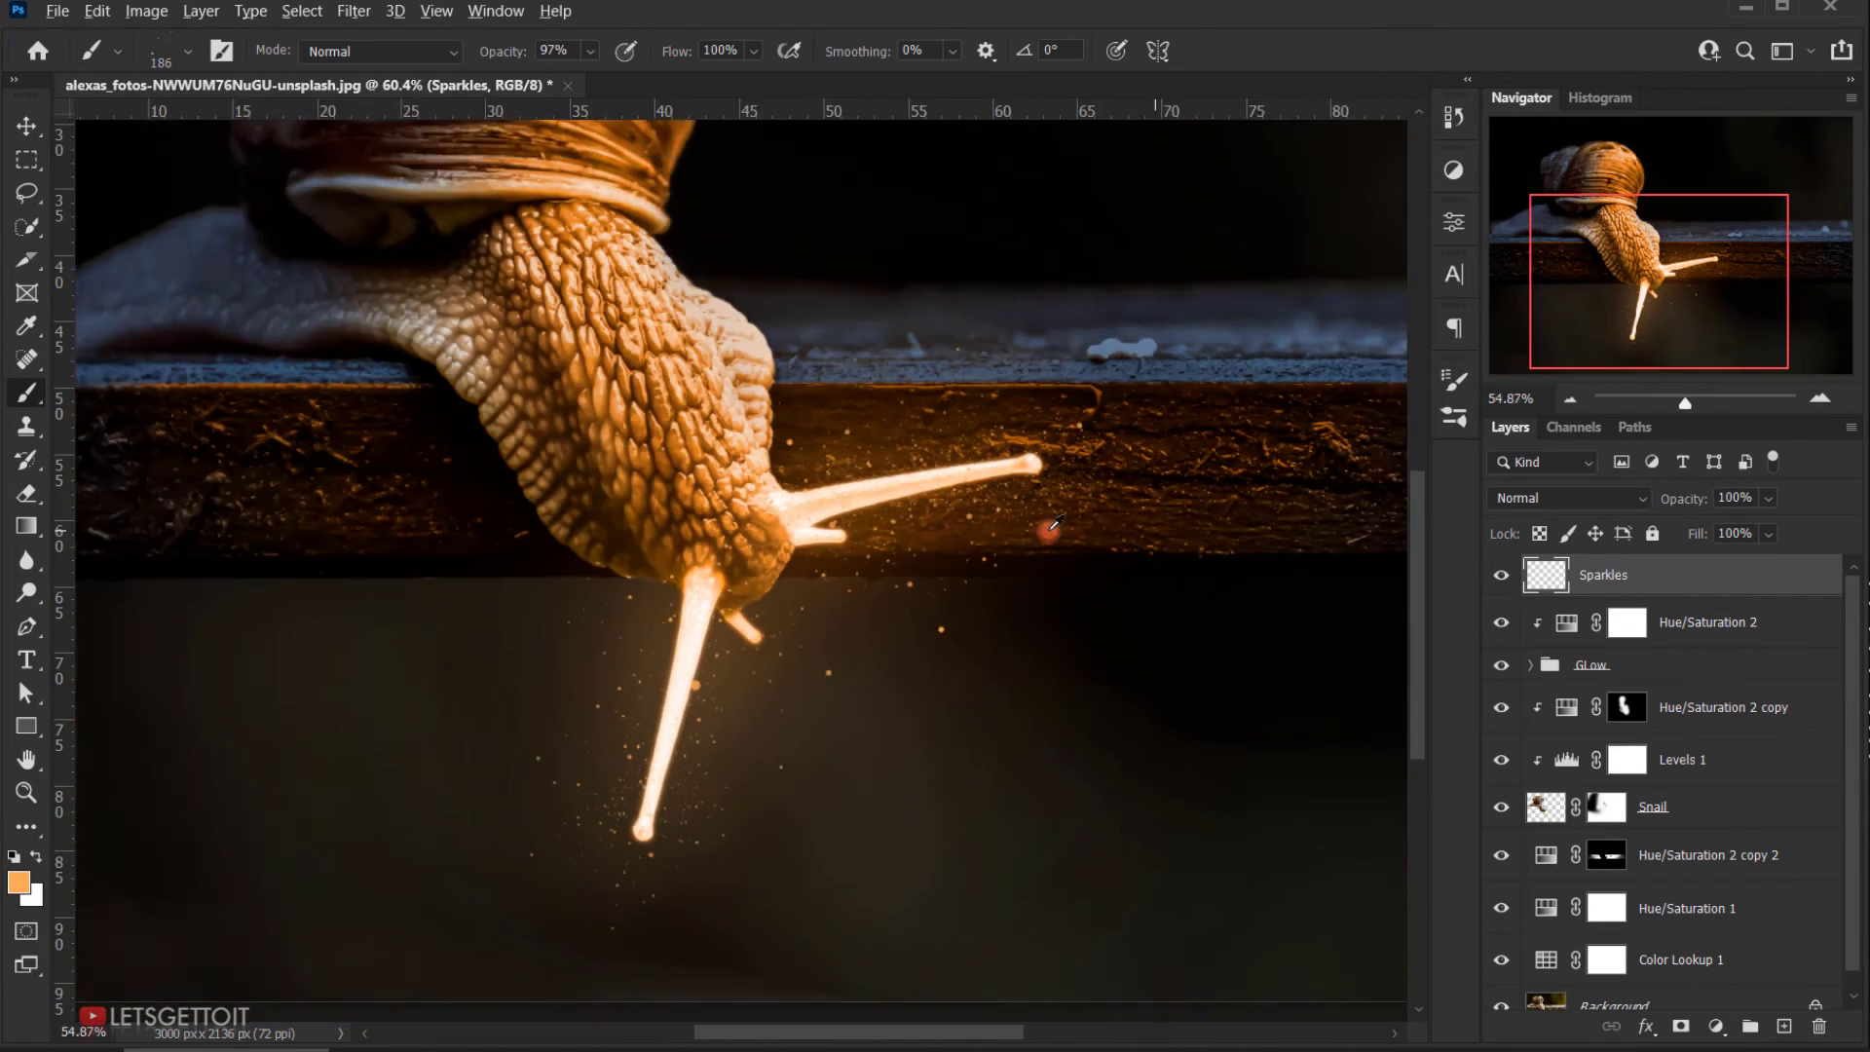
{"action": "scroll", "coordinate": [698, 663], "scroll_direction": "up", "scroll_amount": 4}
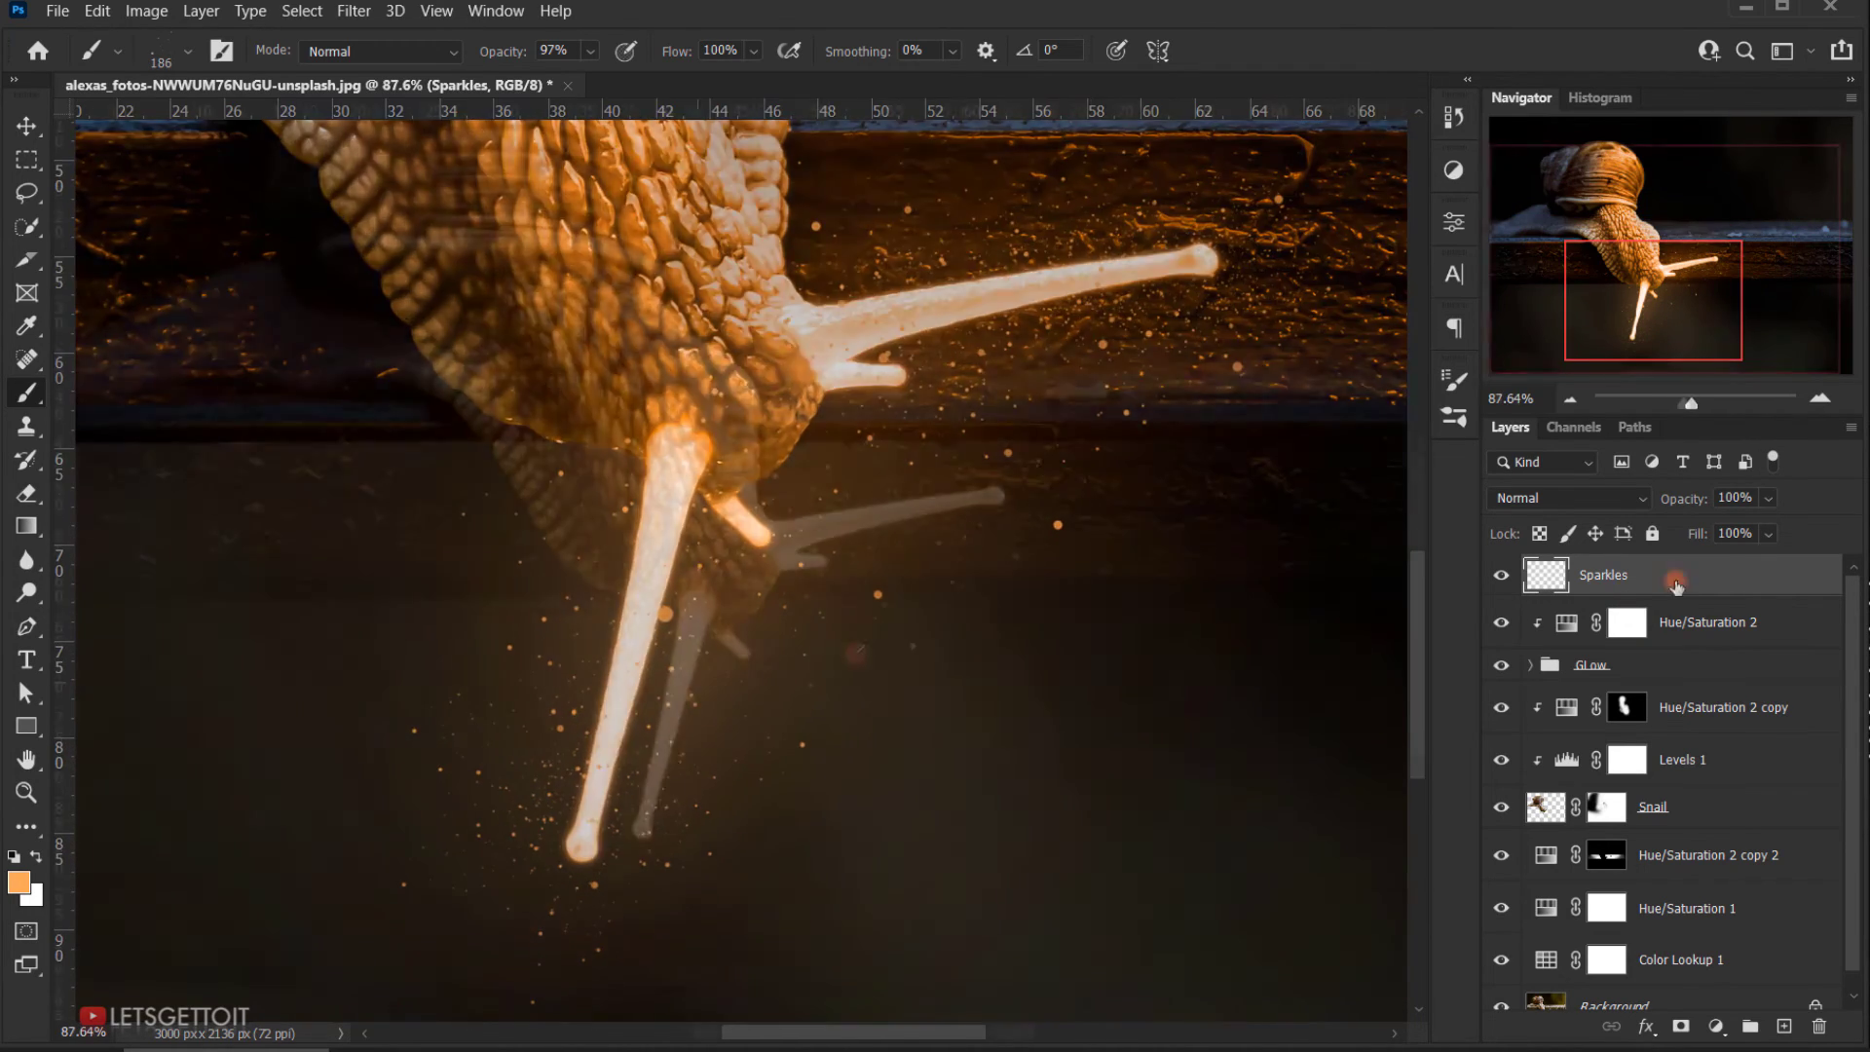
{"action": "scroll", "coordinate": [1052, 534], "scroll_direction": "up", "scroll_amount": 2}
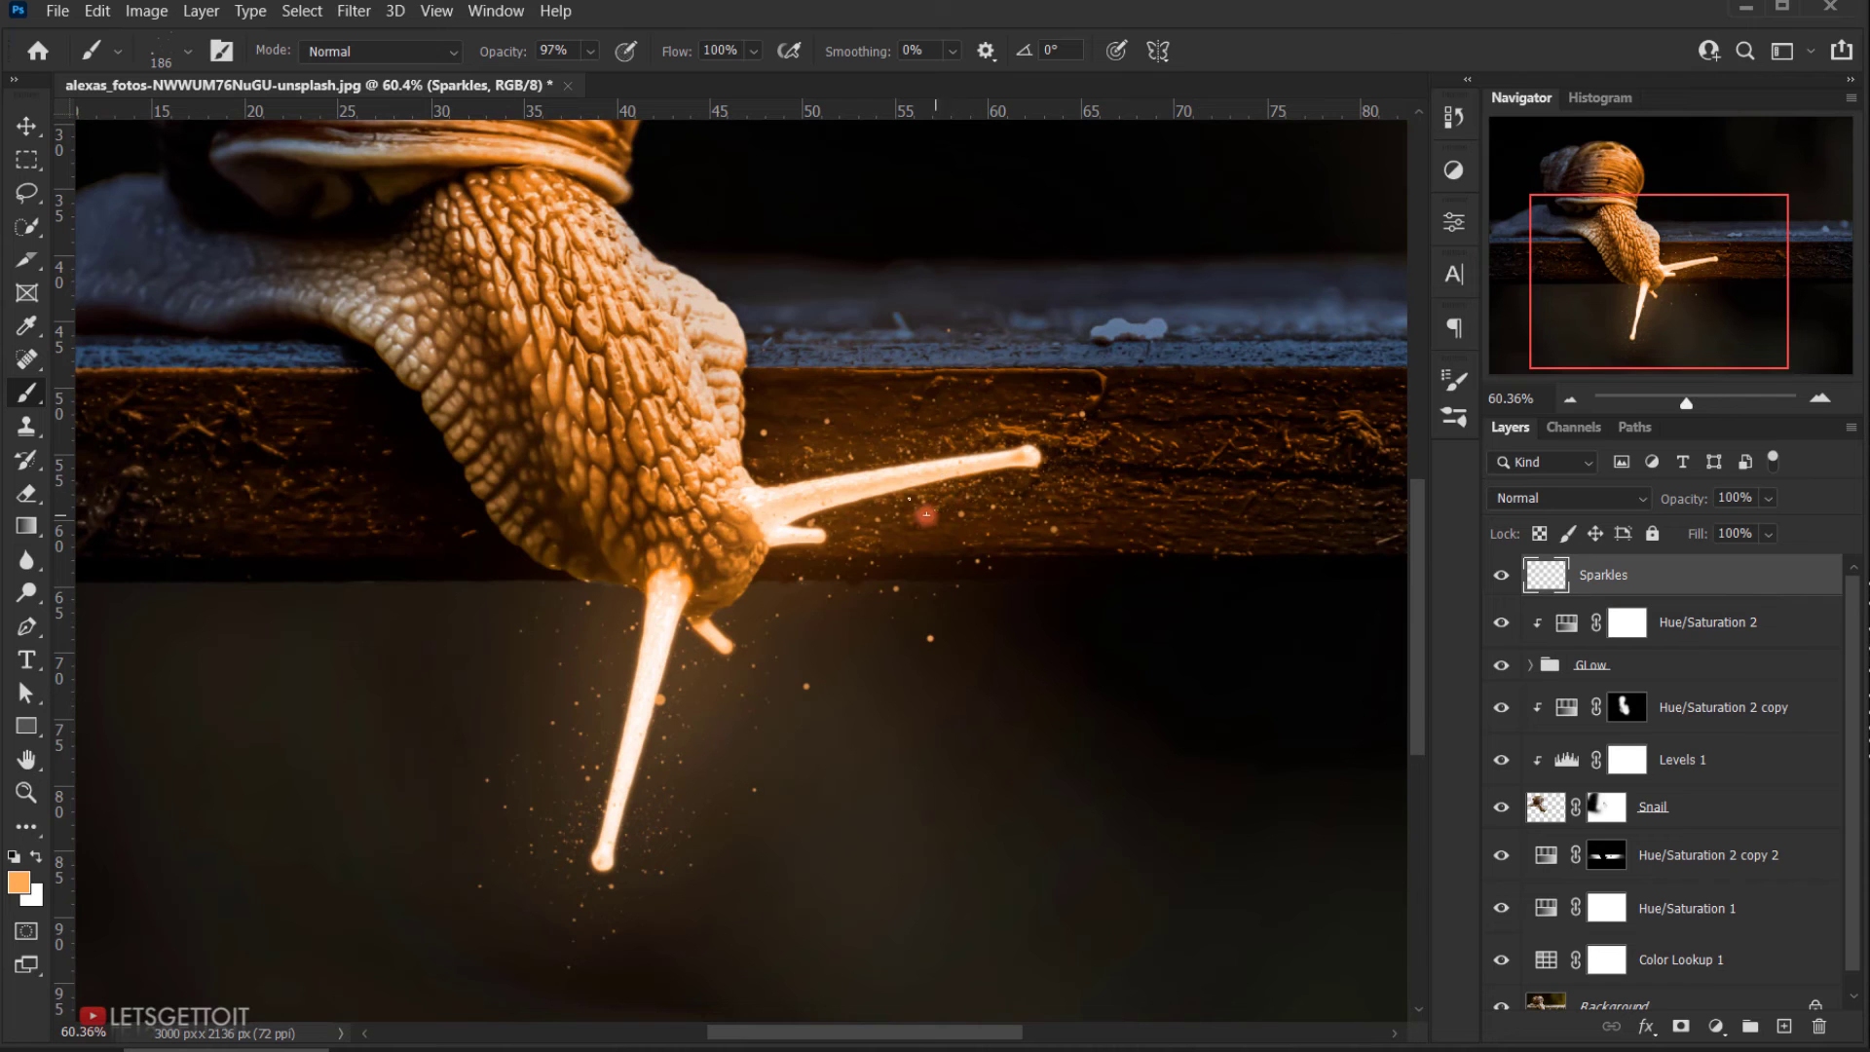
{"action": "scroll", "coordinate": [1041, 536], "scroll_direction": "down", "scroll_amount": 3}
{"action": "scroll", "coordinate": [654, 723], "scroll_direction": "up", "scroll_amount": 7}
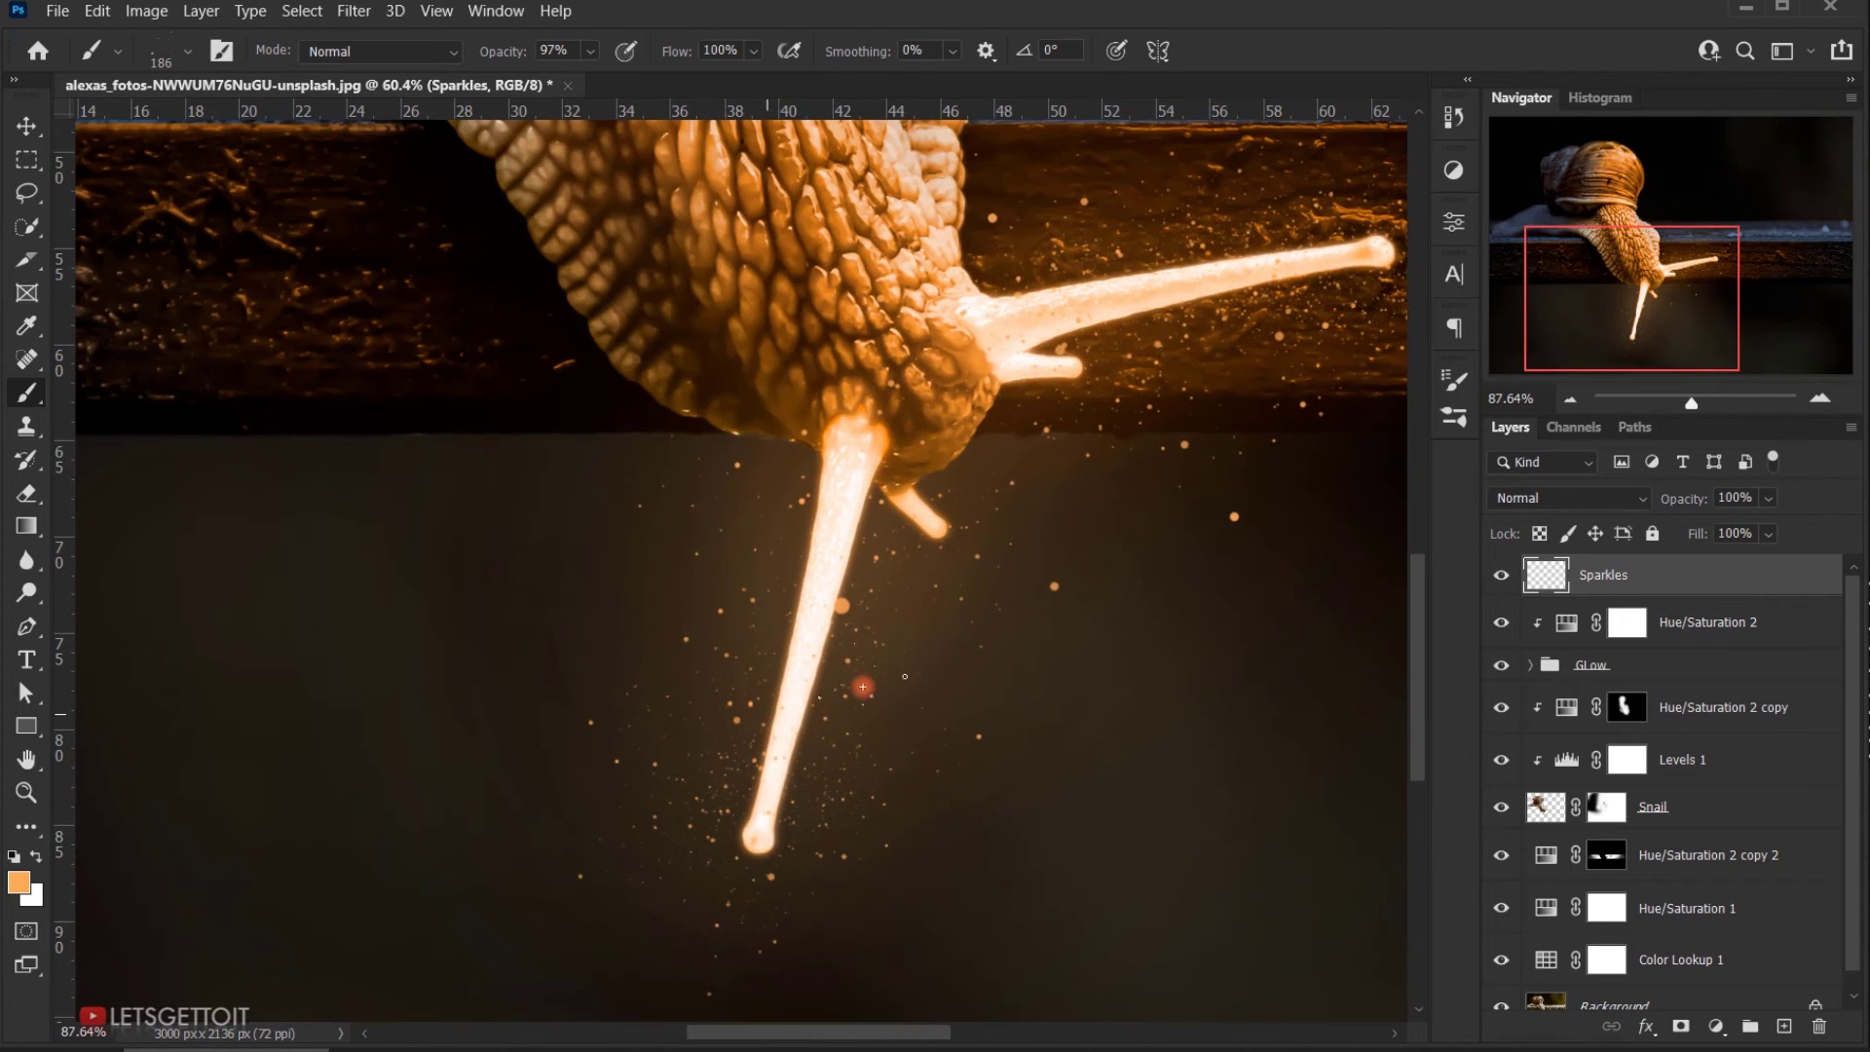
{"action": "left_click_drag", "start_coordinate": [843, 656], "coordinate": [668, 664]}
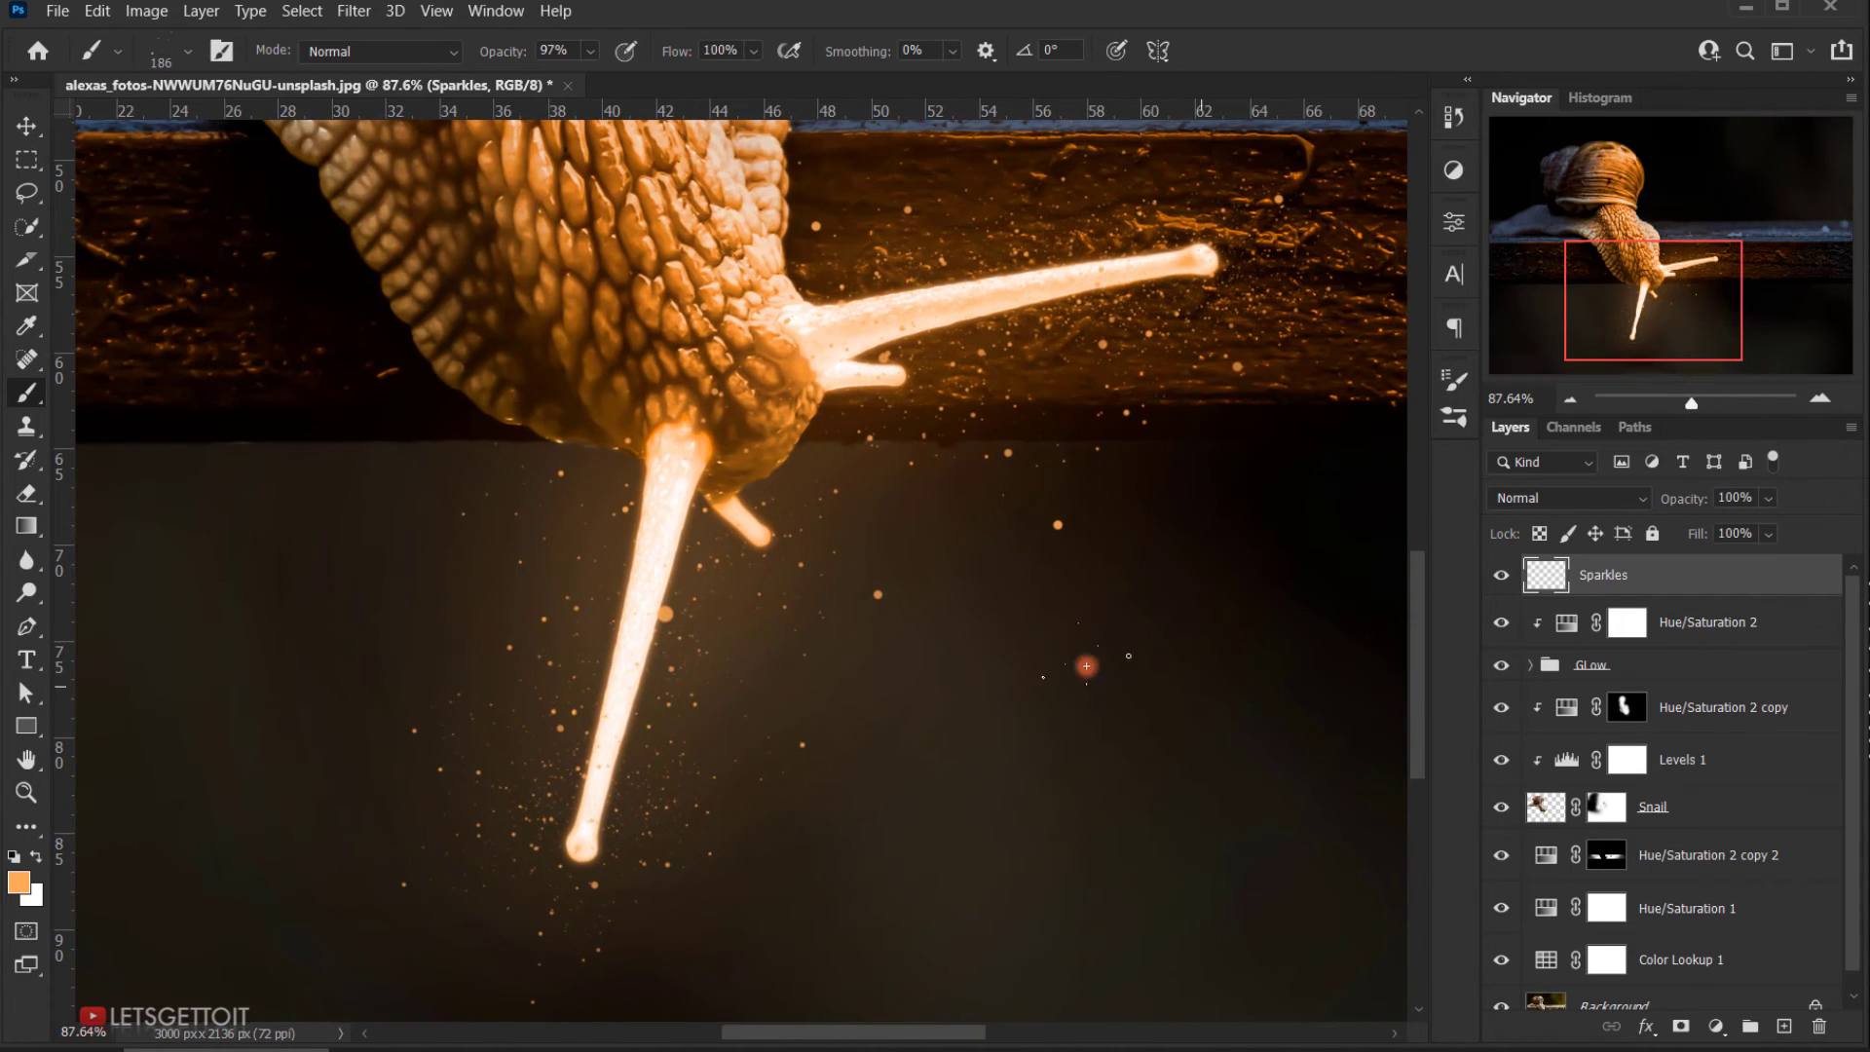
Step: Add an Outer Glow to the Sparkles layer and sample its color from the bright tip of the hanging tentacle
{"action": "double_click", "coordinate": [1765, 581]}
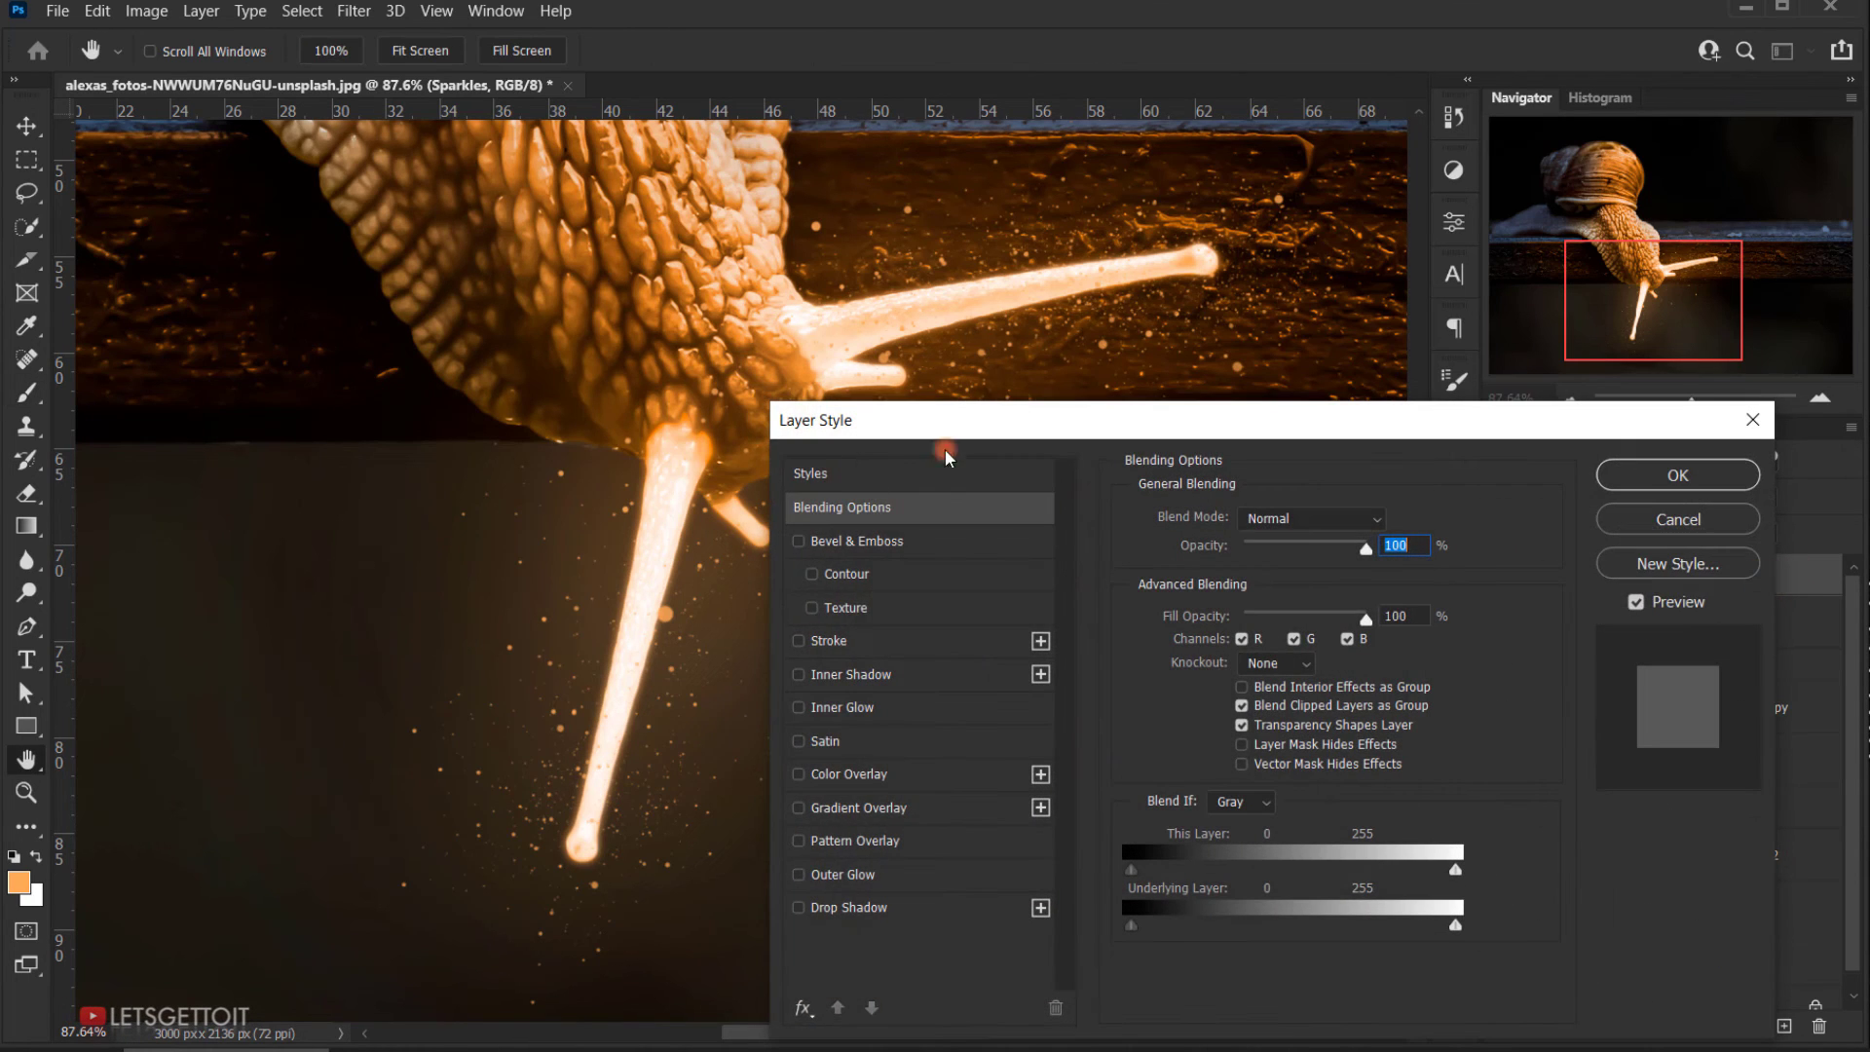
{"action": "left_click_drag", "start_coordinate": [1059, 435], "coordinate": [1254, 110]}
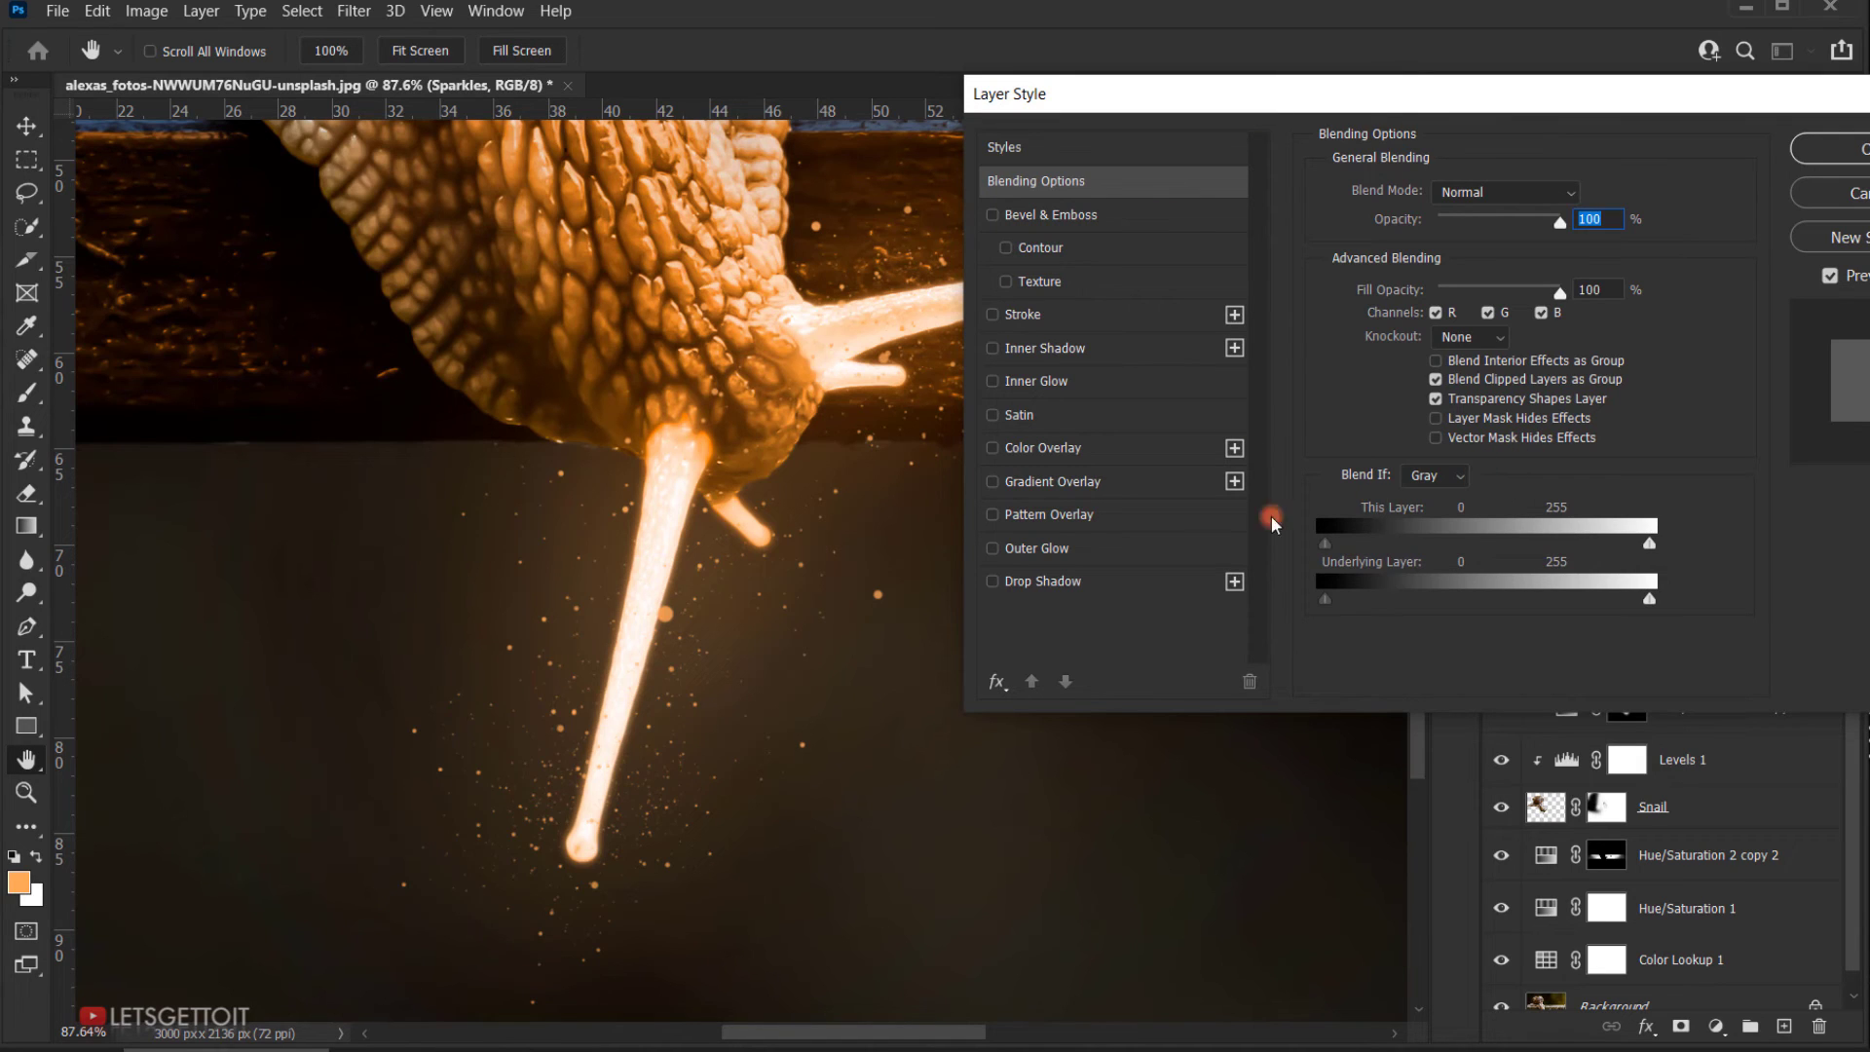
{"action": "left_click", "coordinate": [1024, 551]}
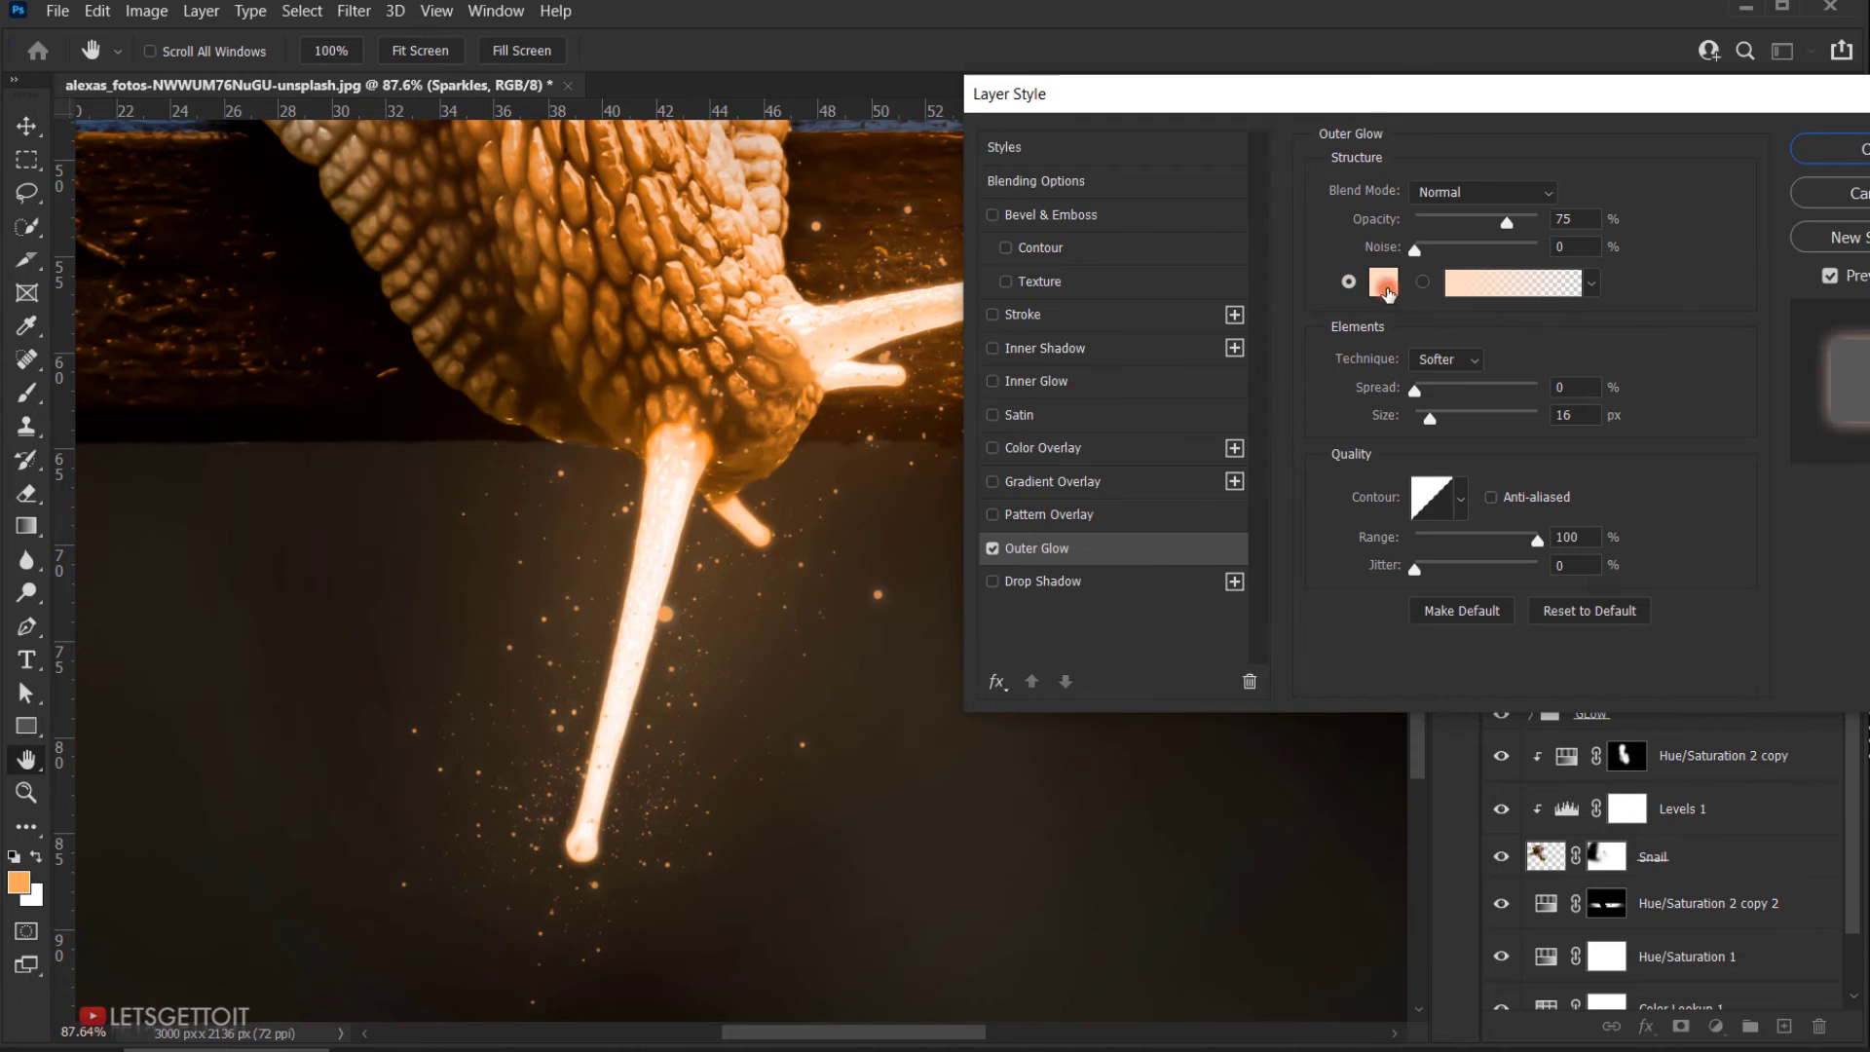
{"action": "left_click", "coordinate": [1384, 284]}
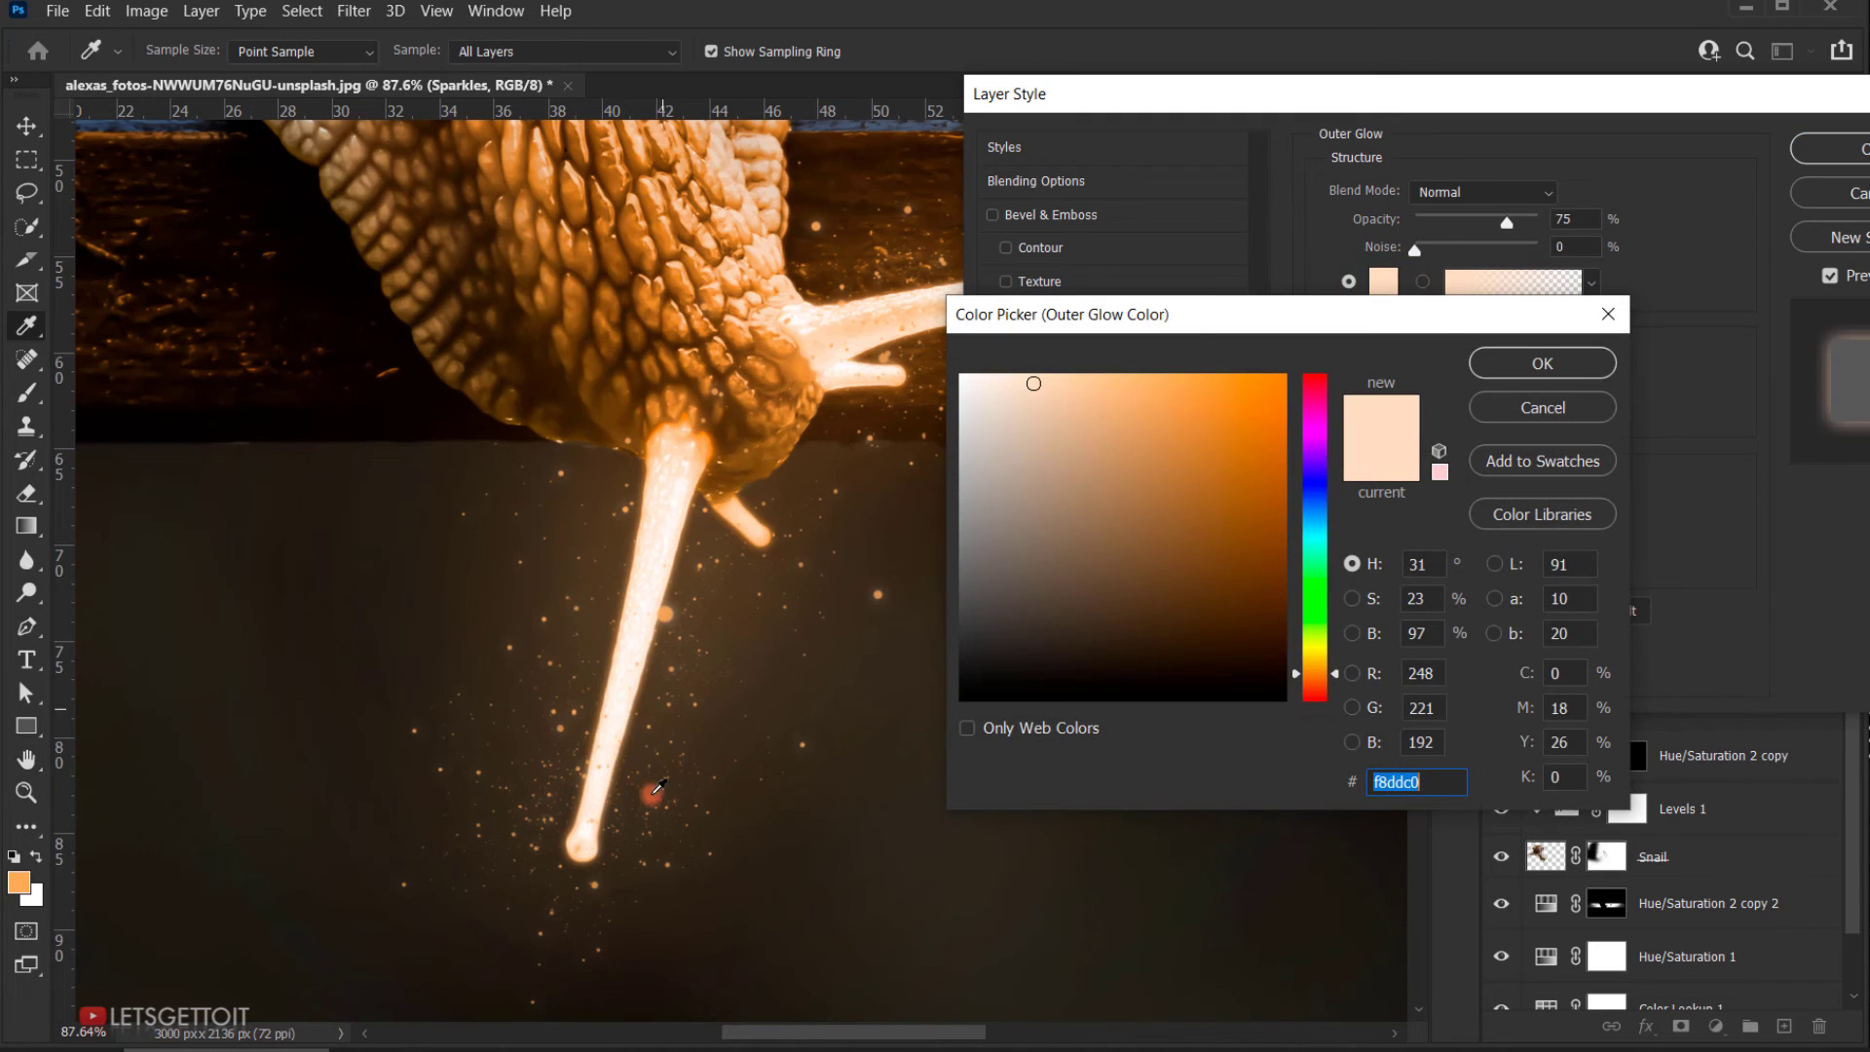
{"action": "left_click_drag", "start_coordinate": [592, 844], "coordinate": [588, 805]}
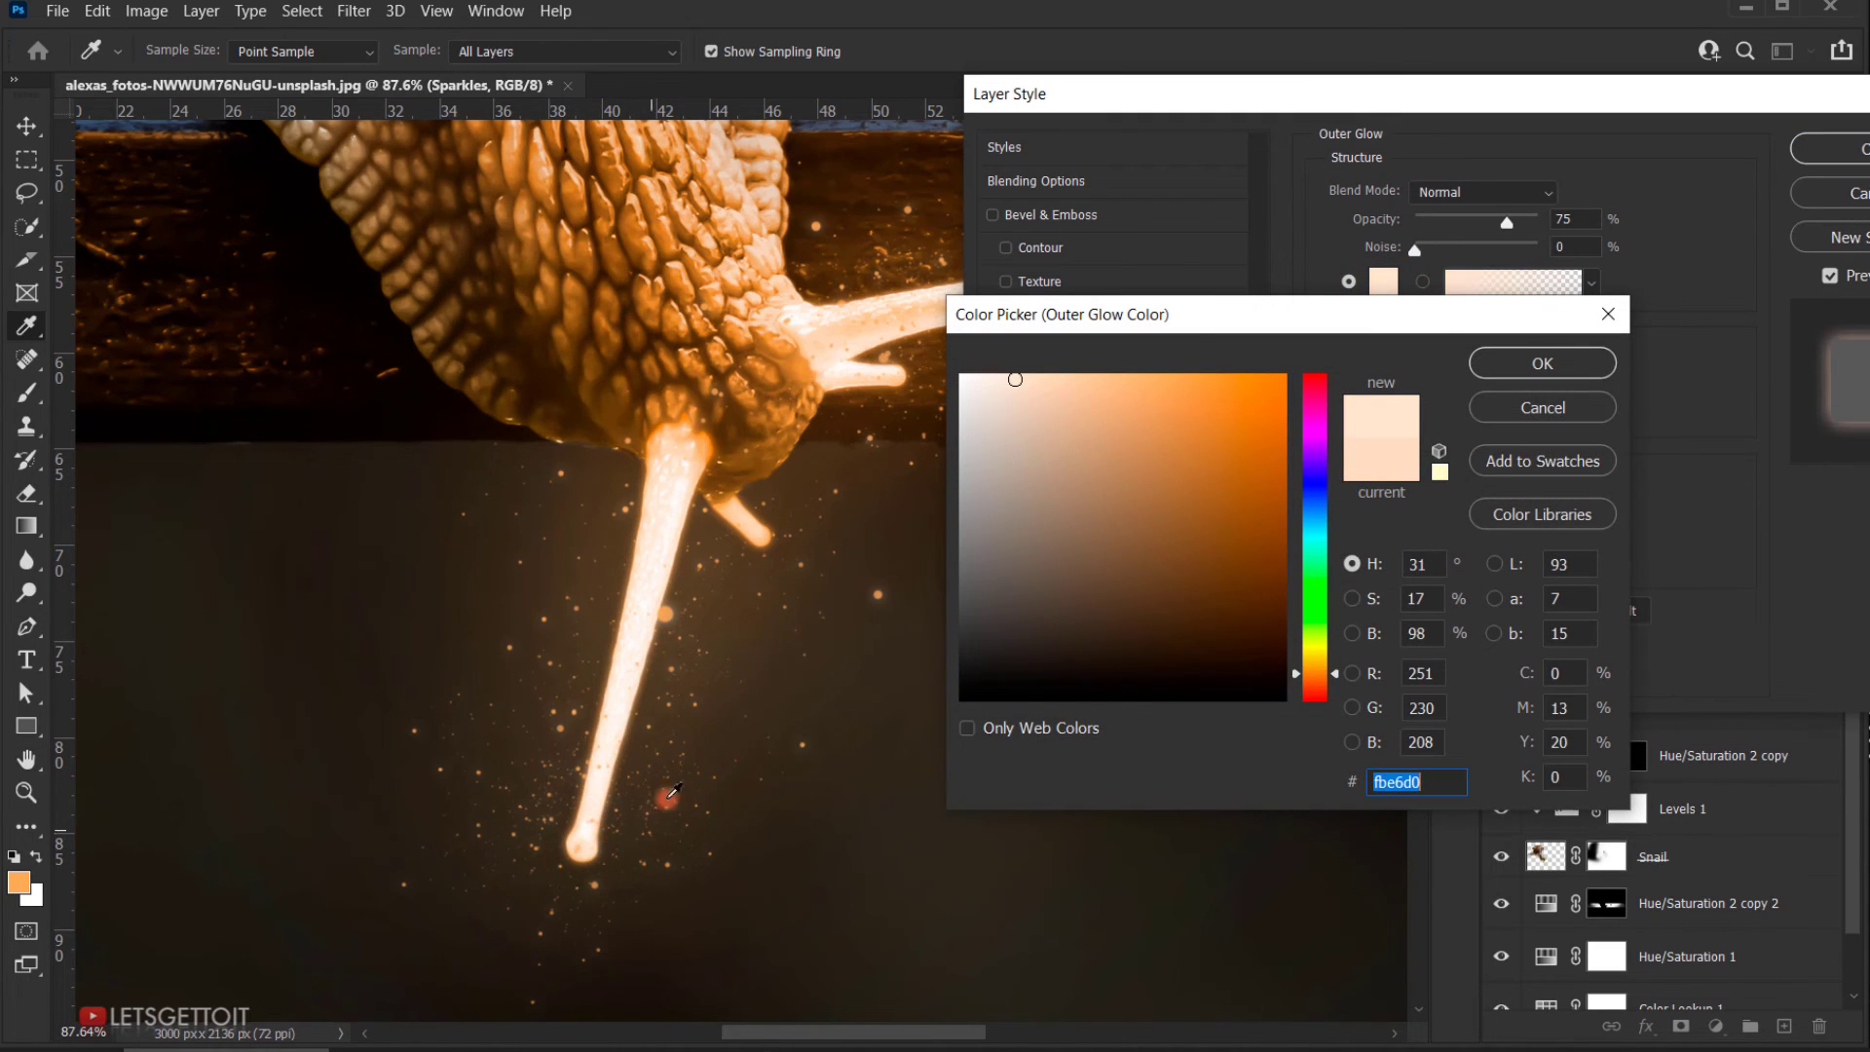
{"action": "left_click", "coordinate": [1558, 365]}
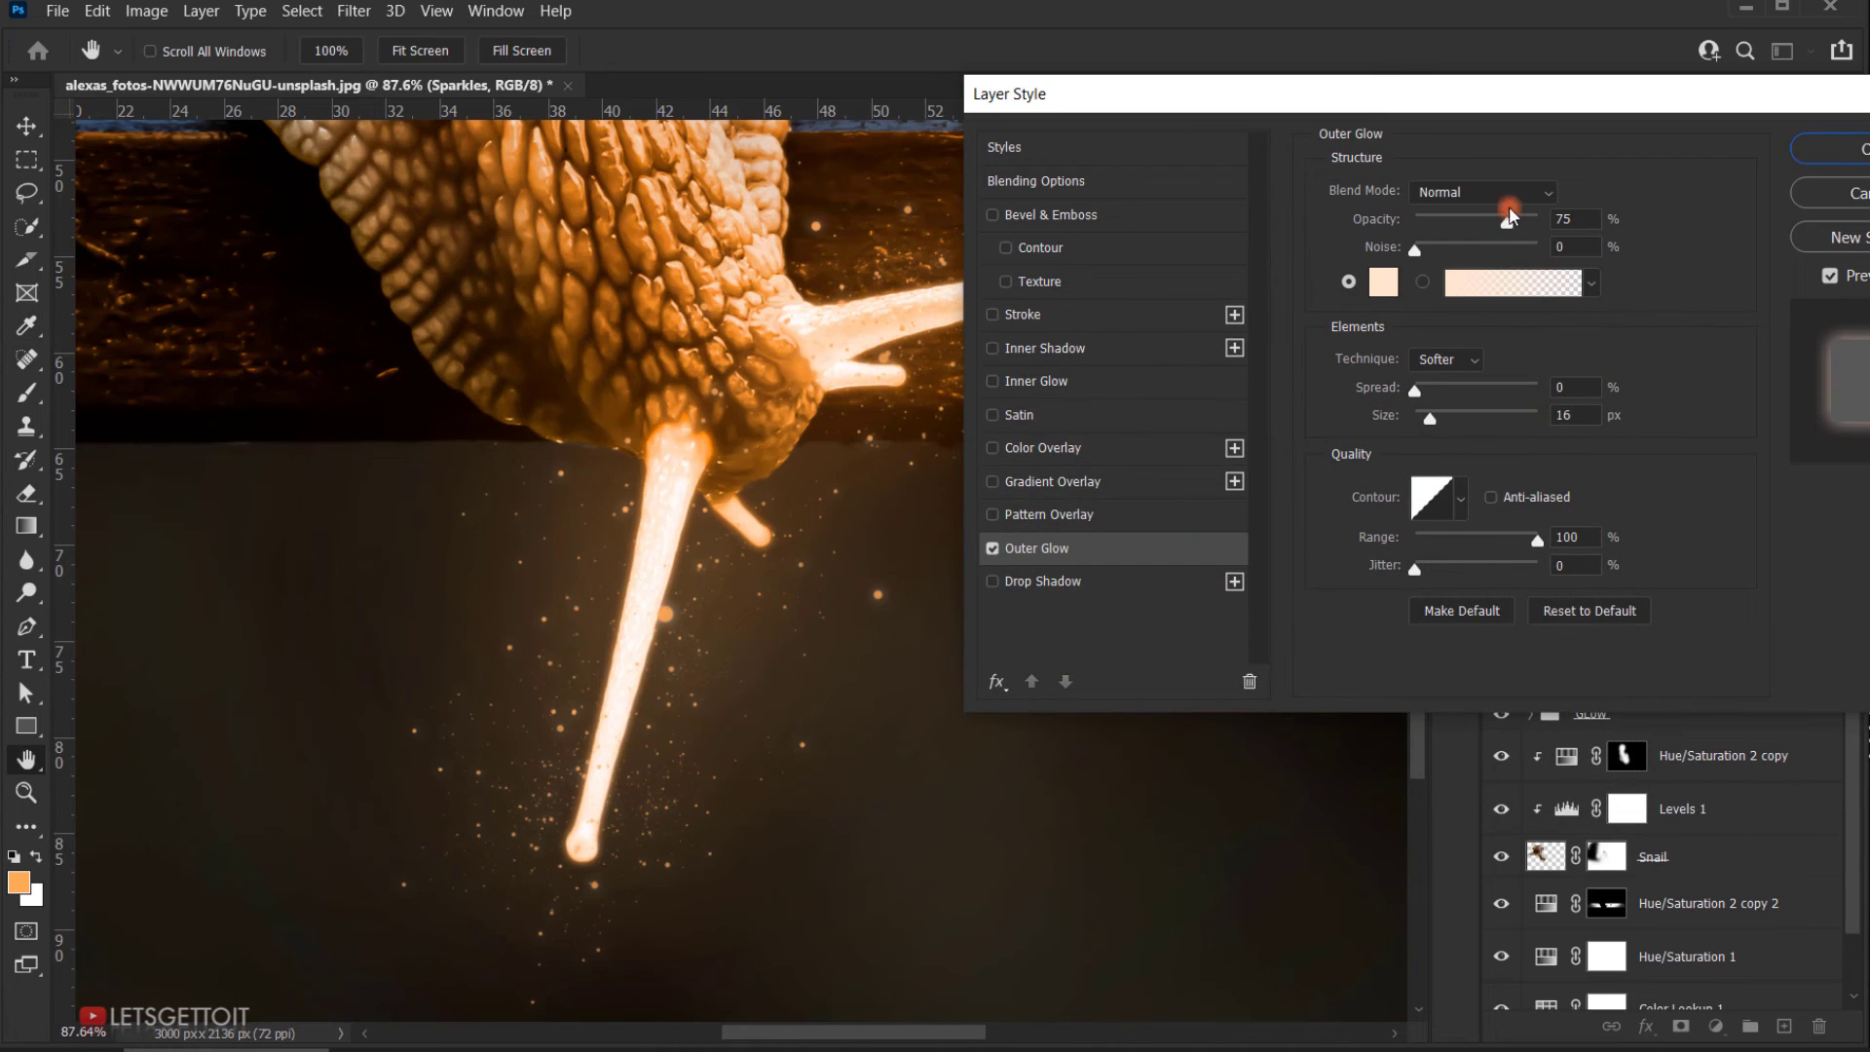
Step: Set the Sparkles layer's Outer Glow opacity to 100% and its size to 4 px
{"action": "left_click_drag", "start_coordinate": [1507, 222], "coordinate": [1566, 224]}
{"action": "left_click", "coordinate": [1568, 224]}
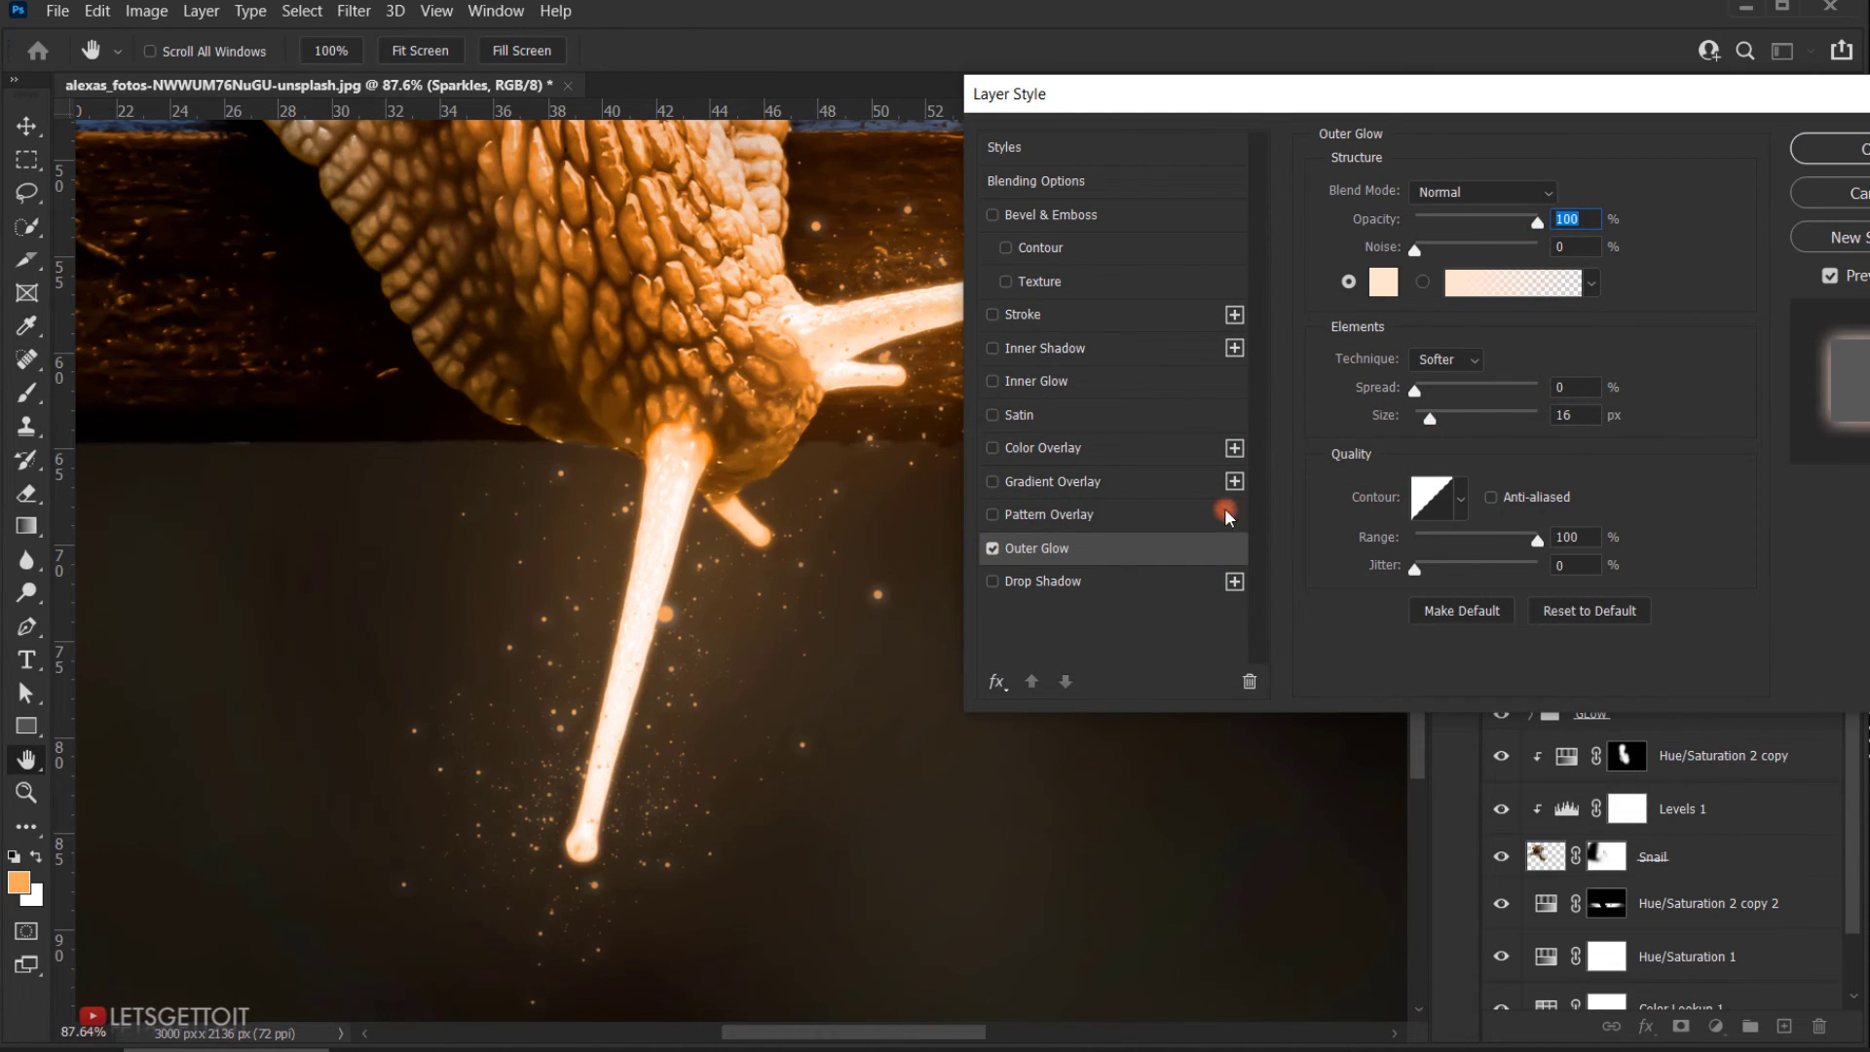
{"action": "left_click_drag", "start_coordinate": [1433, 426], "coordinate": [1422, 426]}
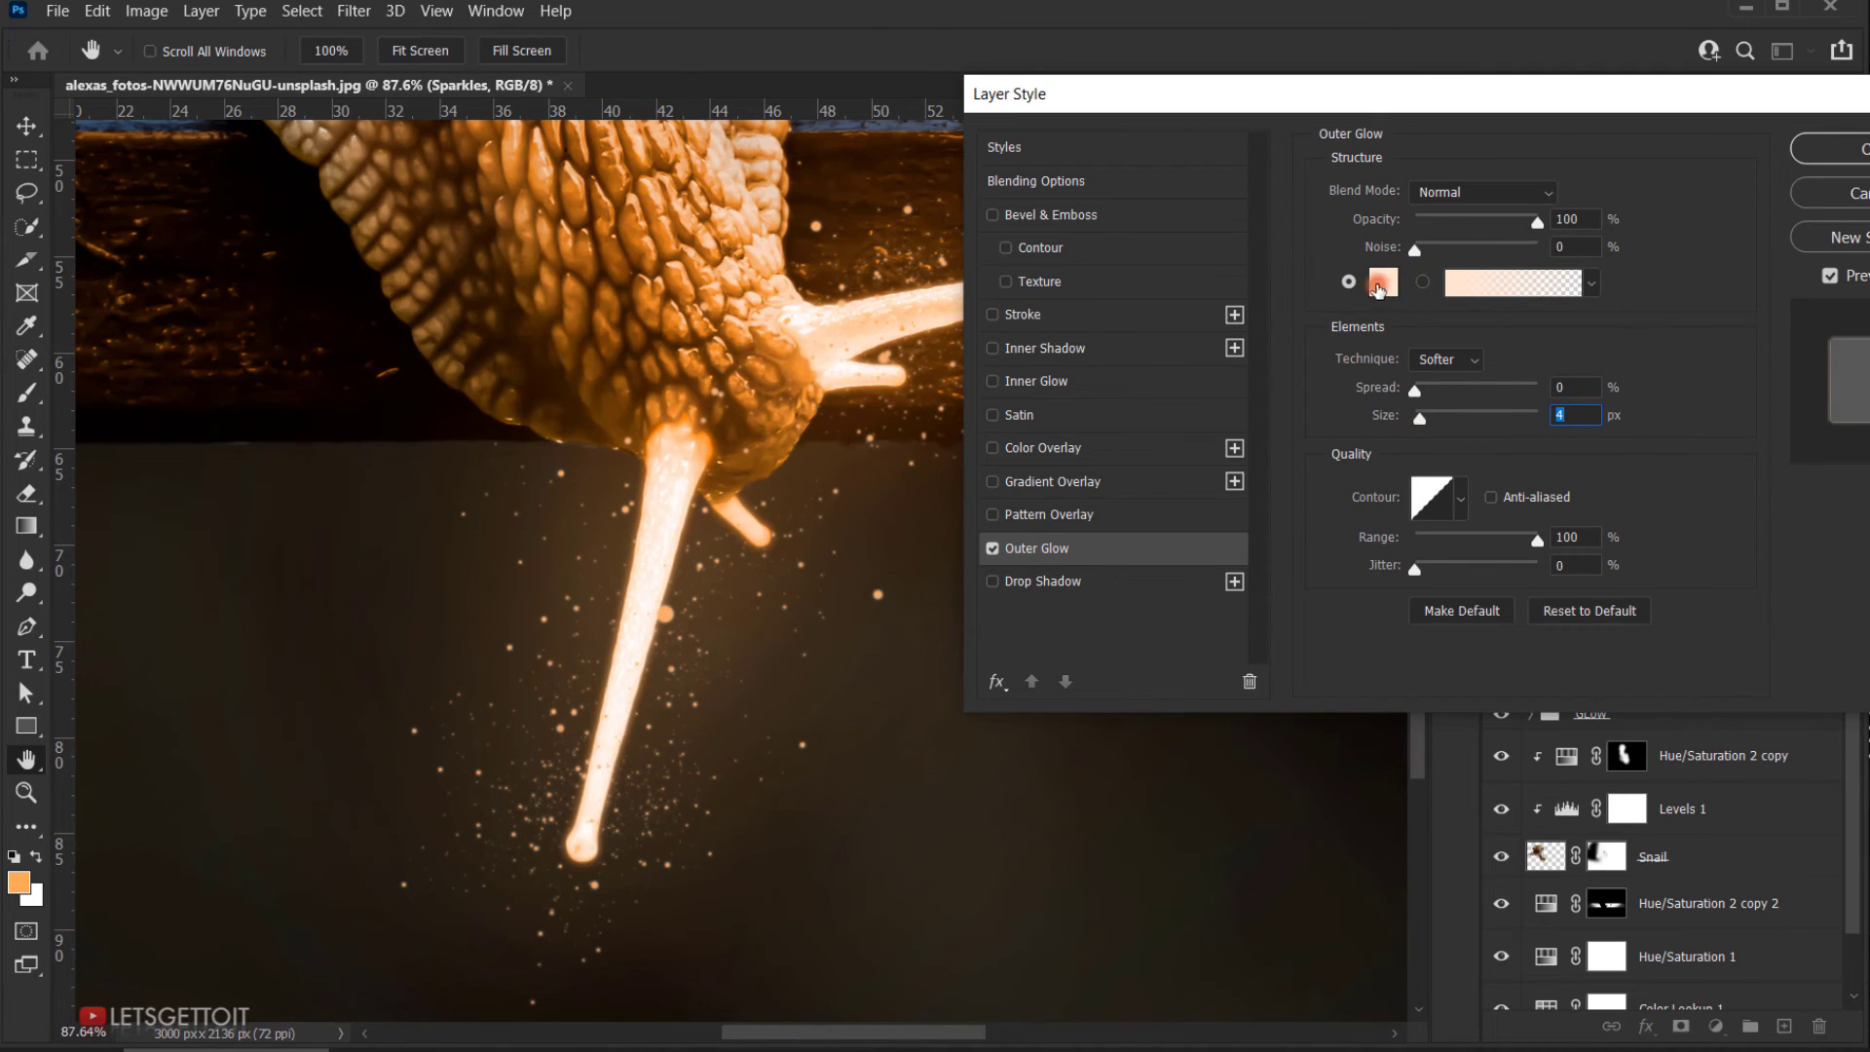
Step: Resample the Outer Glow color from a sparkle, the tentacle tip and the base of the upper tentacle, accepting f5c48f
{"action": "left_click", "coordinate": [1382, 283]}
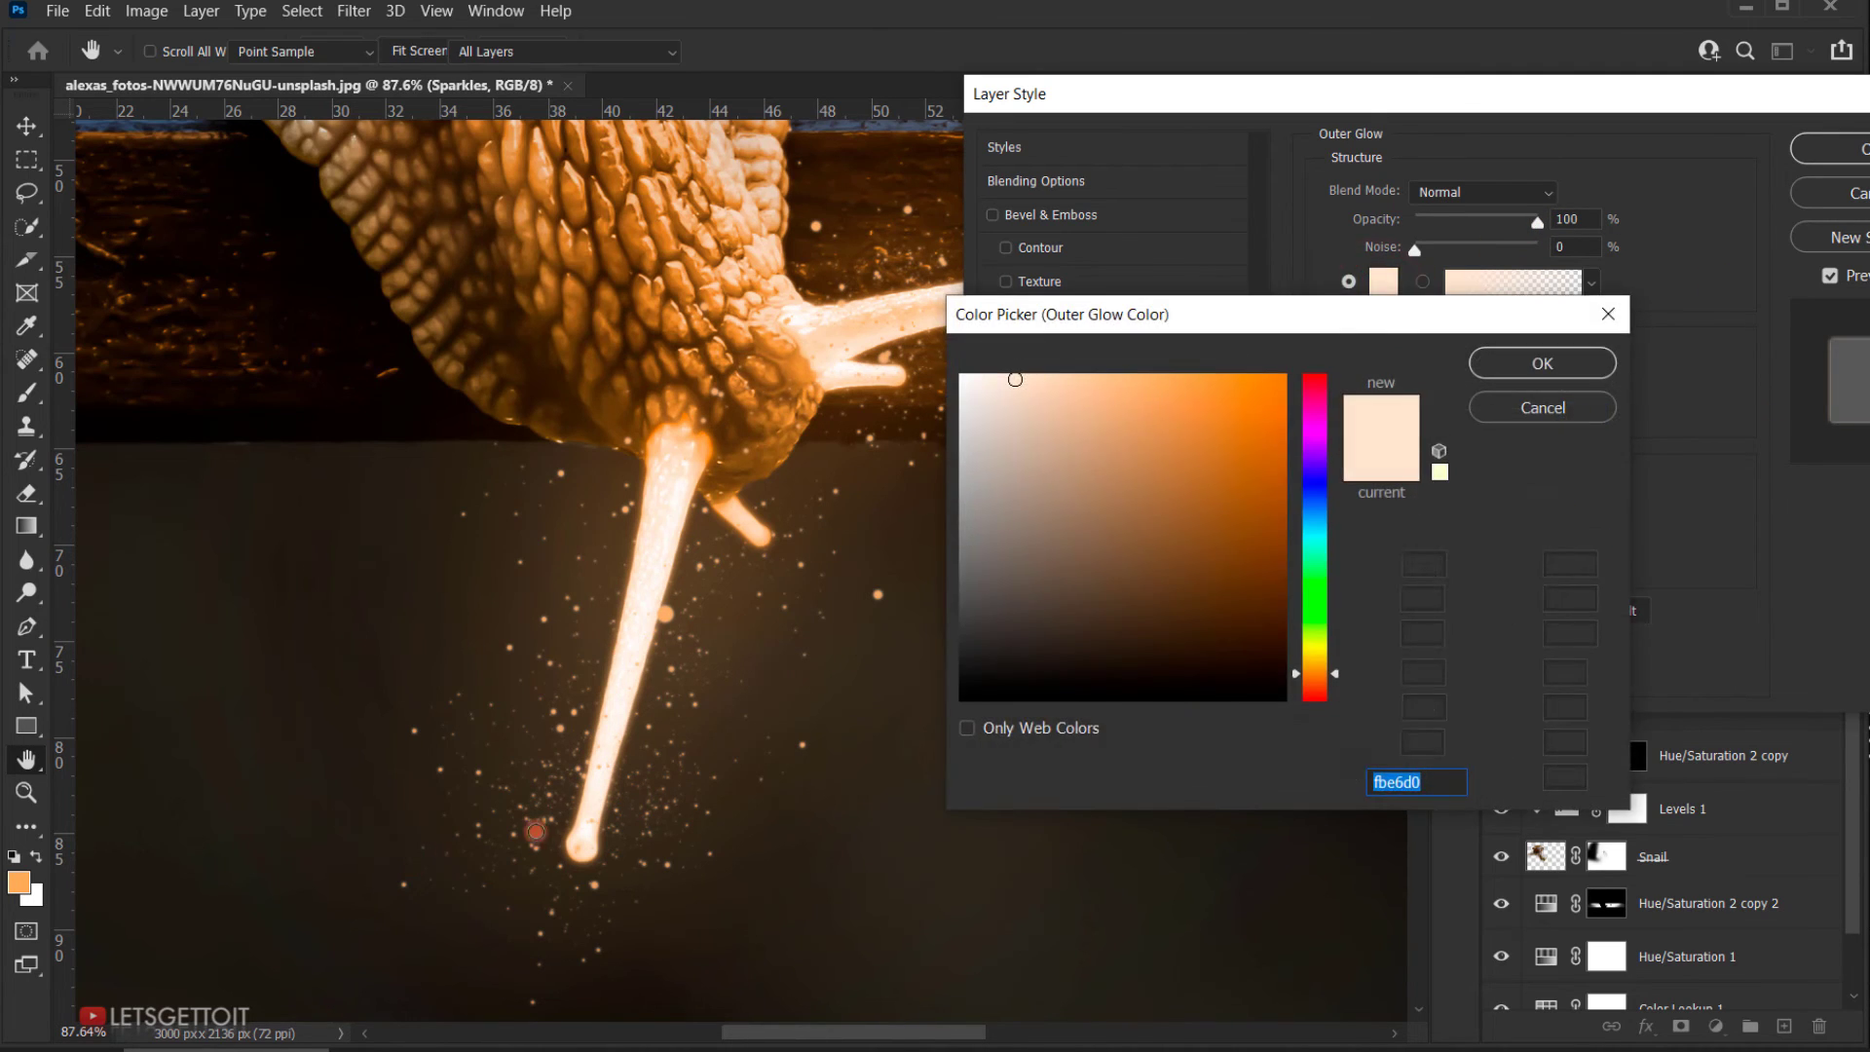
{"action": "left_click", "coordinate": [673, 610]}
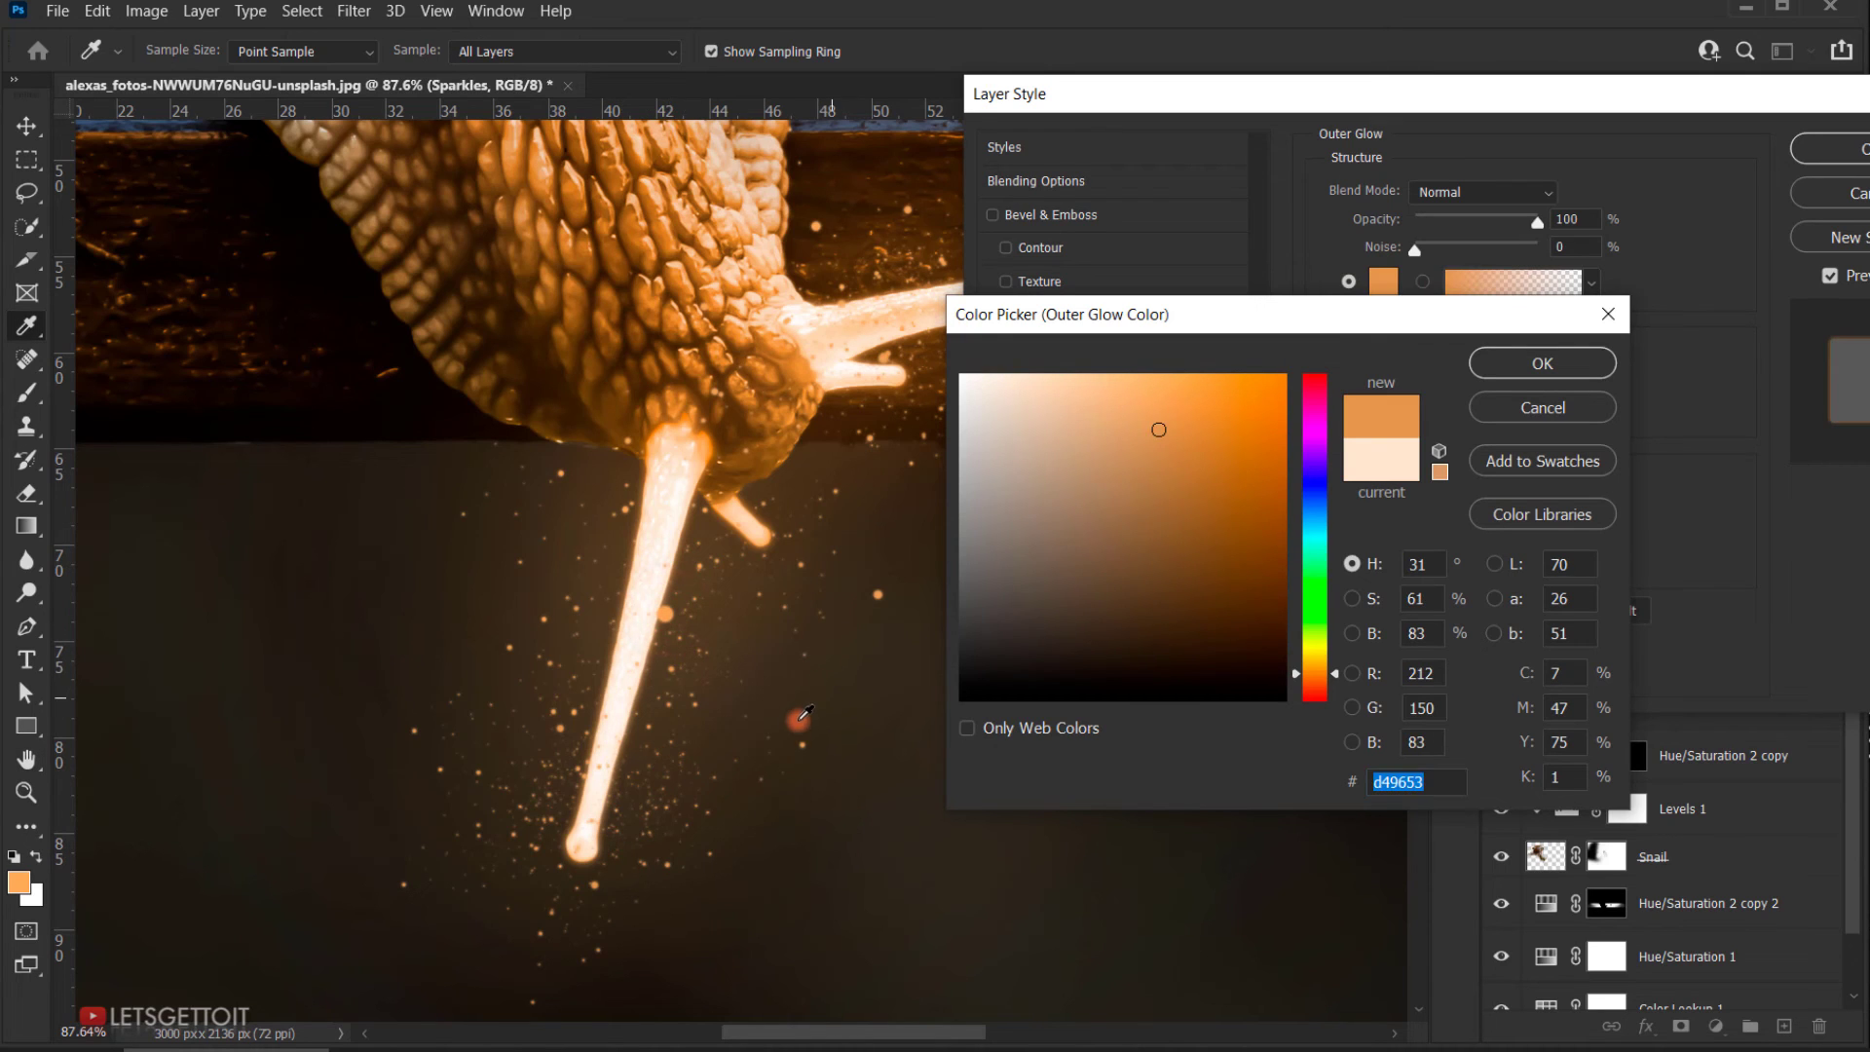
{"action": "left_click", "coordinate": [585, 846]}
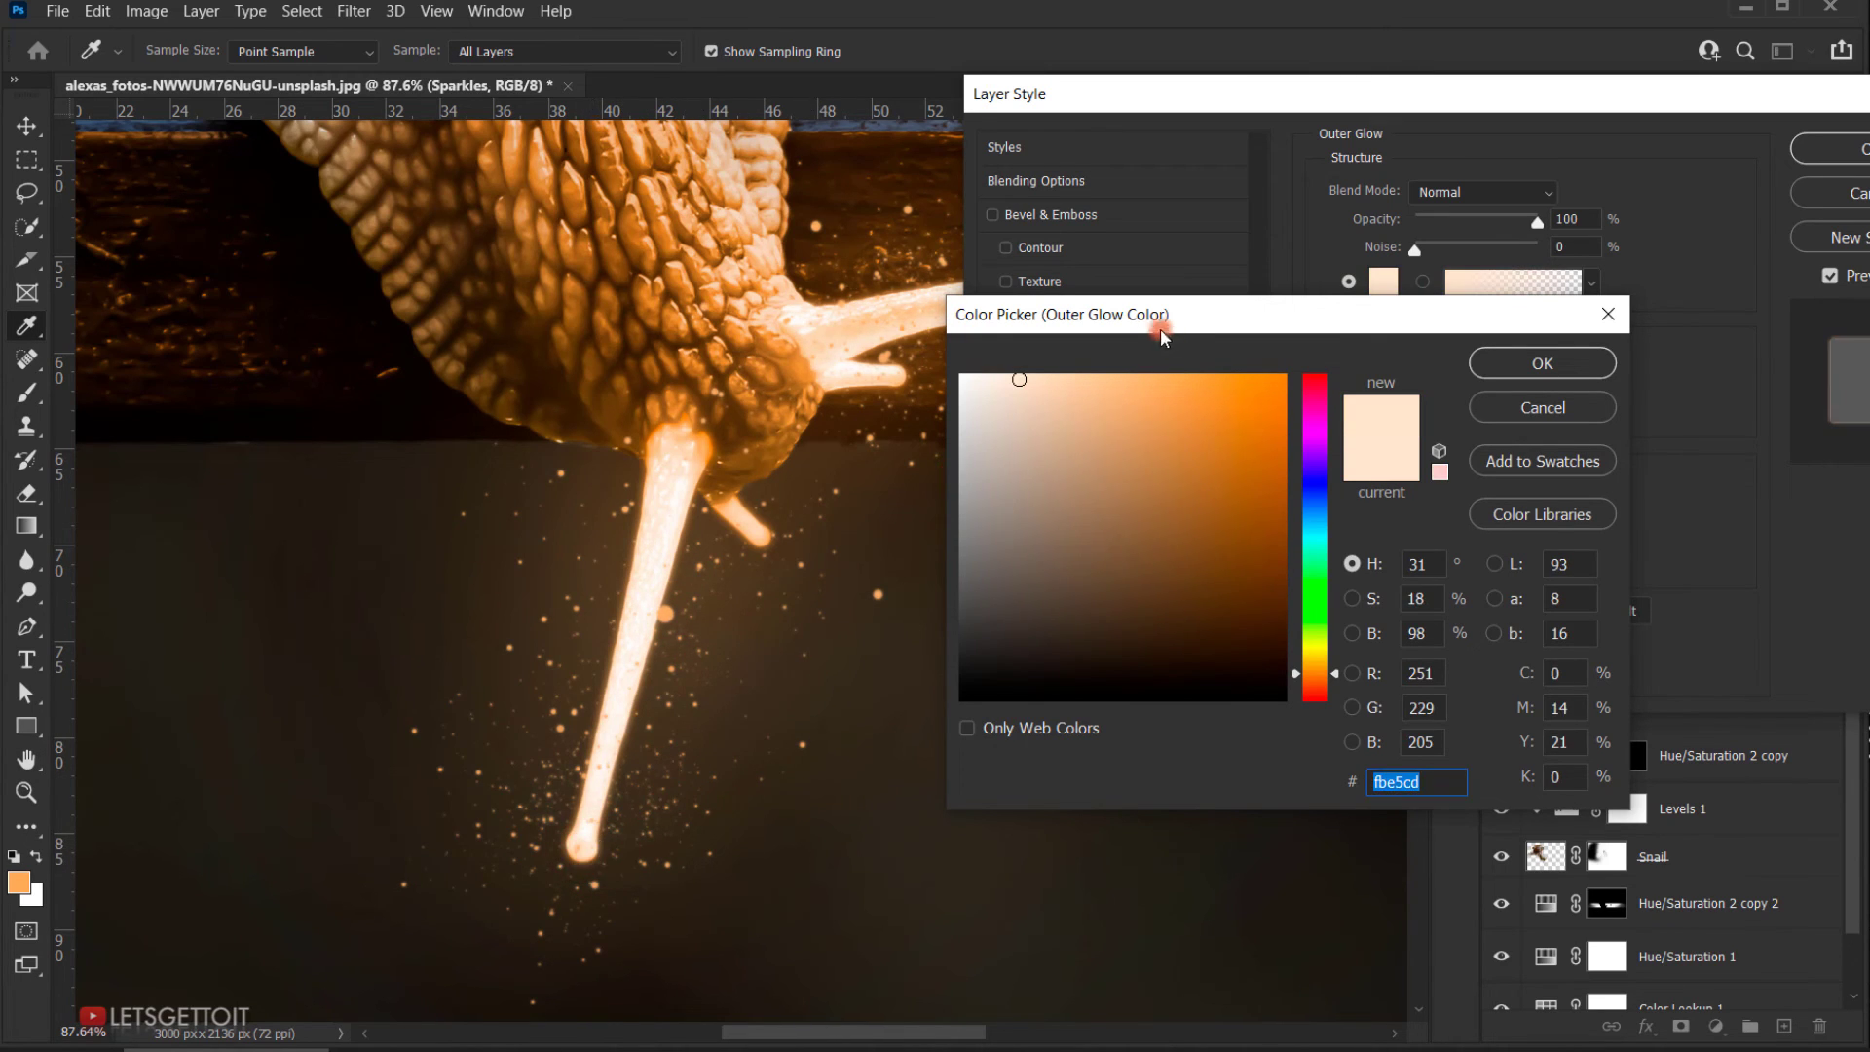
{"action": "left_click_drag", "start_coordinate": [1161, 333], "coordinate": [1404, 303]}
{"action": "left_click", "coordinate": [862, 326]}
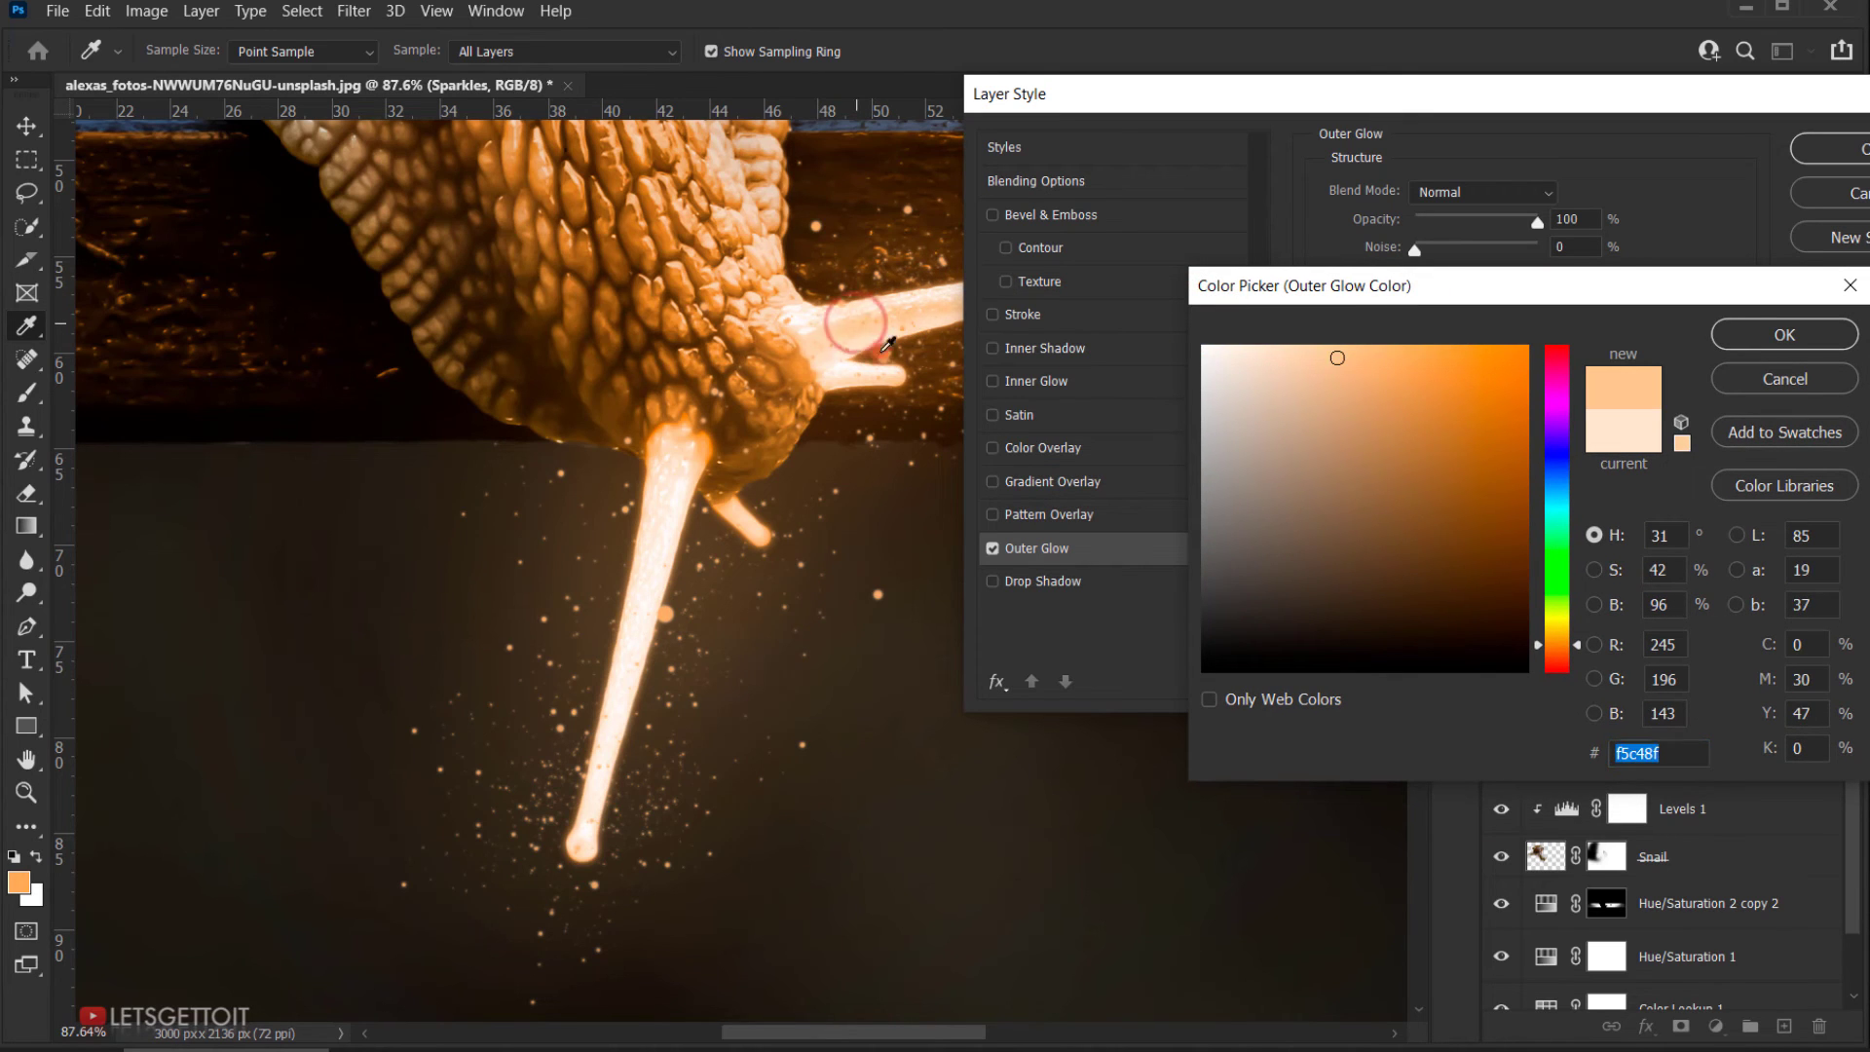
{"action": "left_click_drag", "start_coordinate": [1664, 285], "coordinate": [1206, 326]}
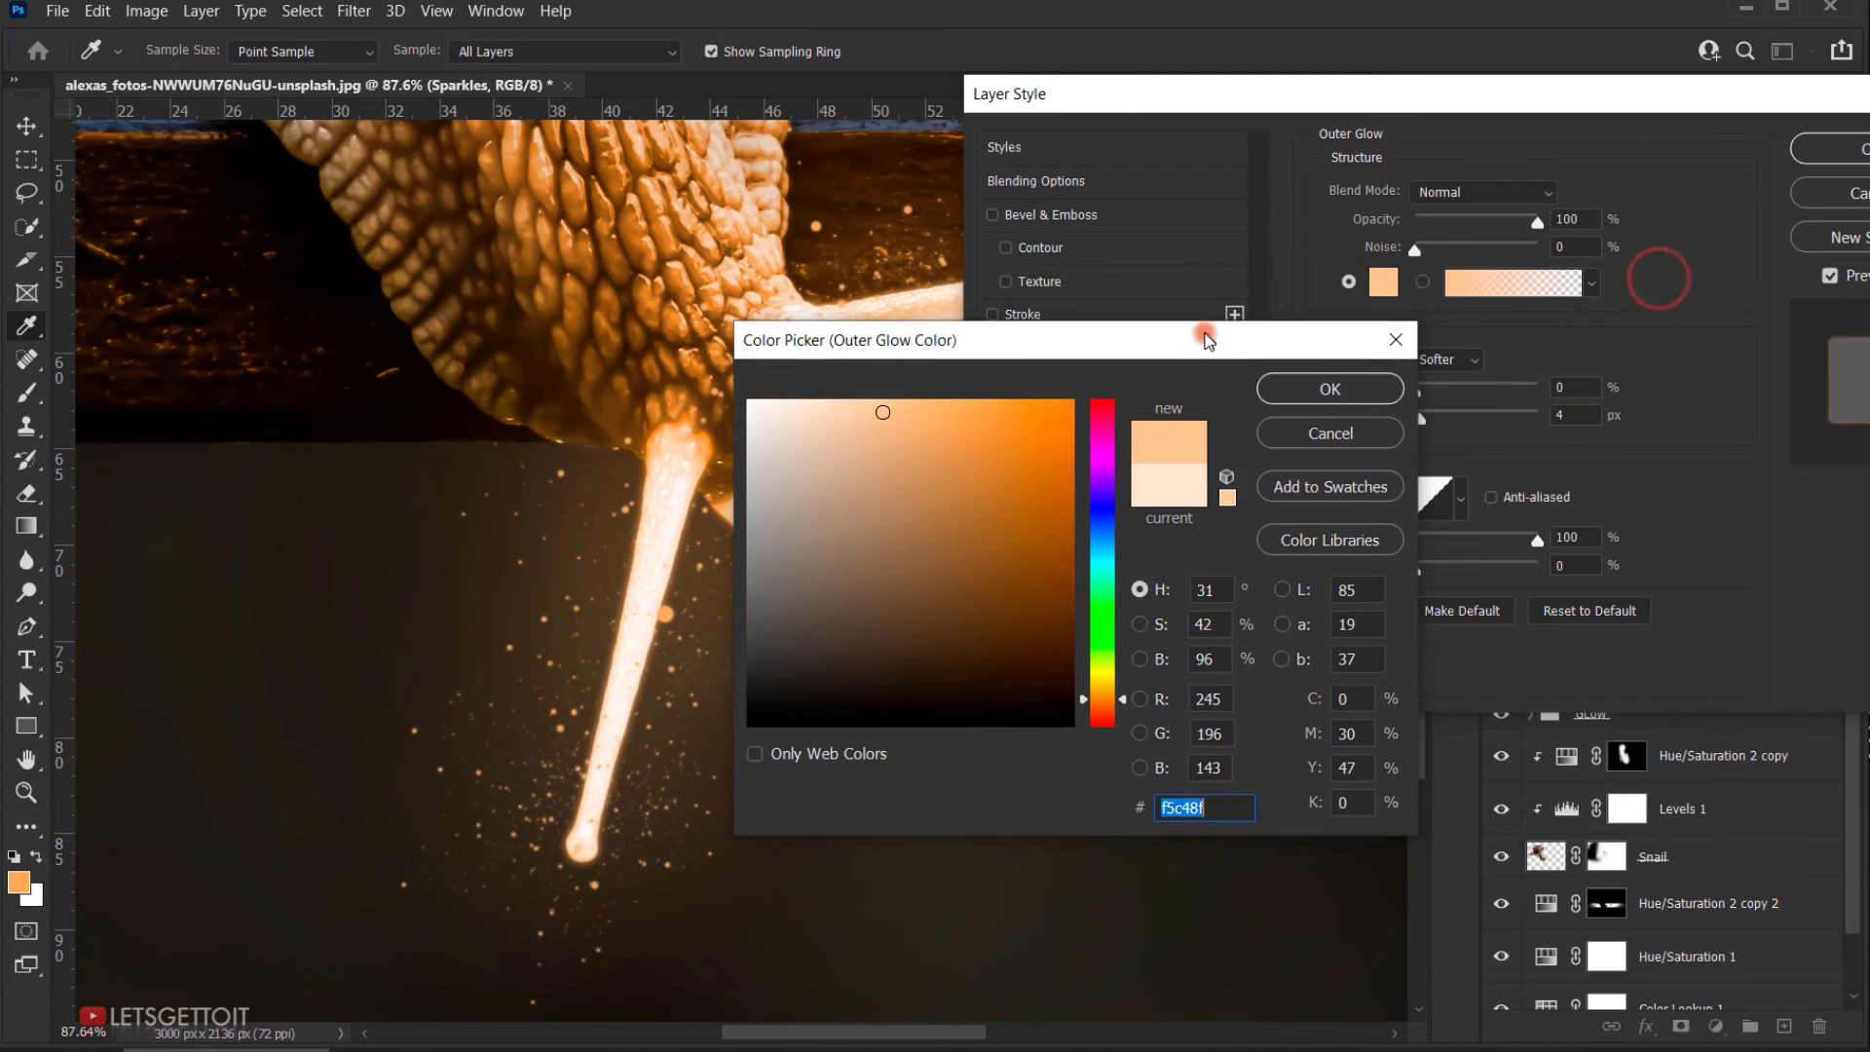
{"action": "left_click", "coordinate": [1328, 380]}
Step: Set the Outer Glow color to the more saturated orange f5af64 and apply the layer style to Sparkles
{"action": "left_click_drag", "start_coordinate": [902, 422], "coordinate": [921, 422]}
{"action": "left_click", "coordinate": [942, 414]}
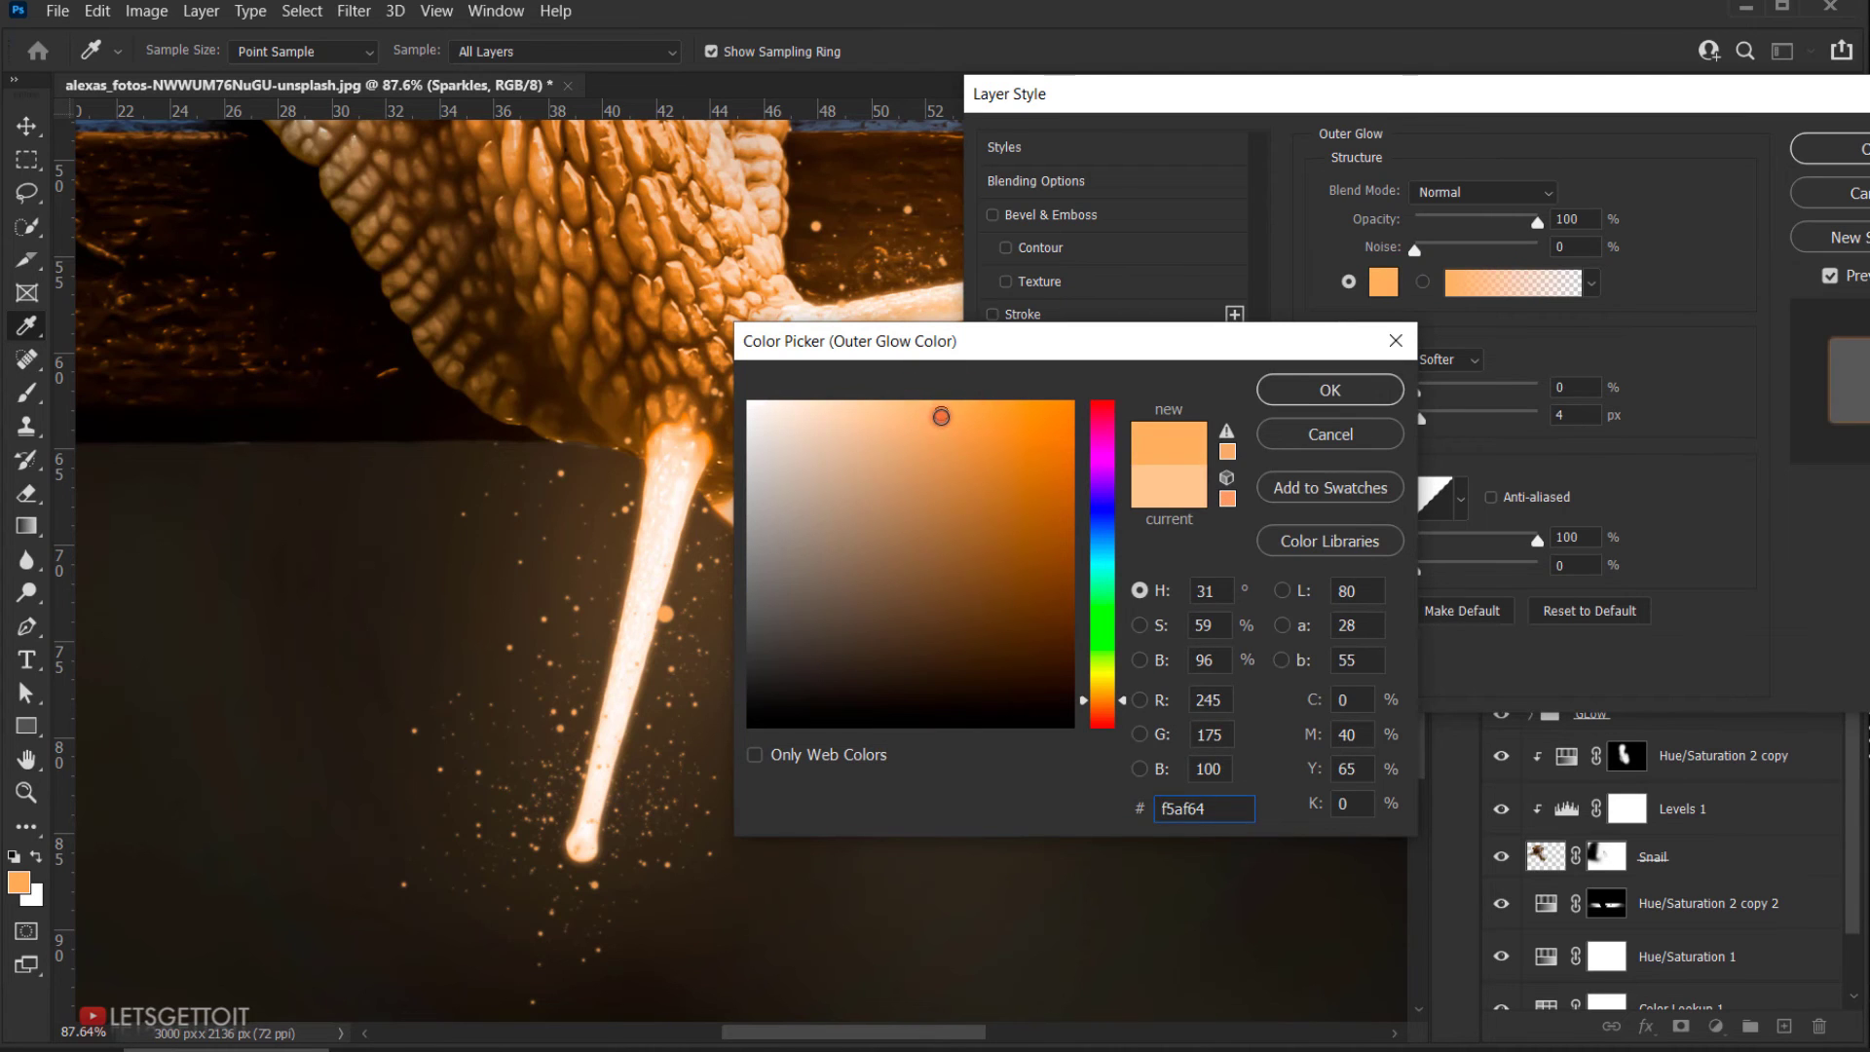
{"action": "left_click", "coordinate": [1305, 382]}
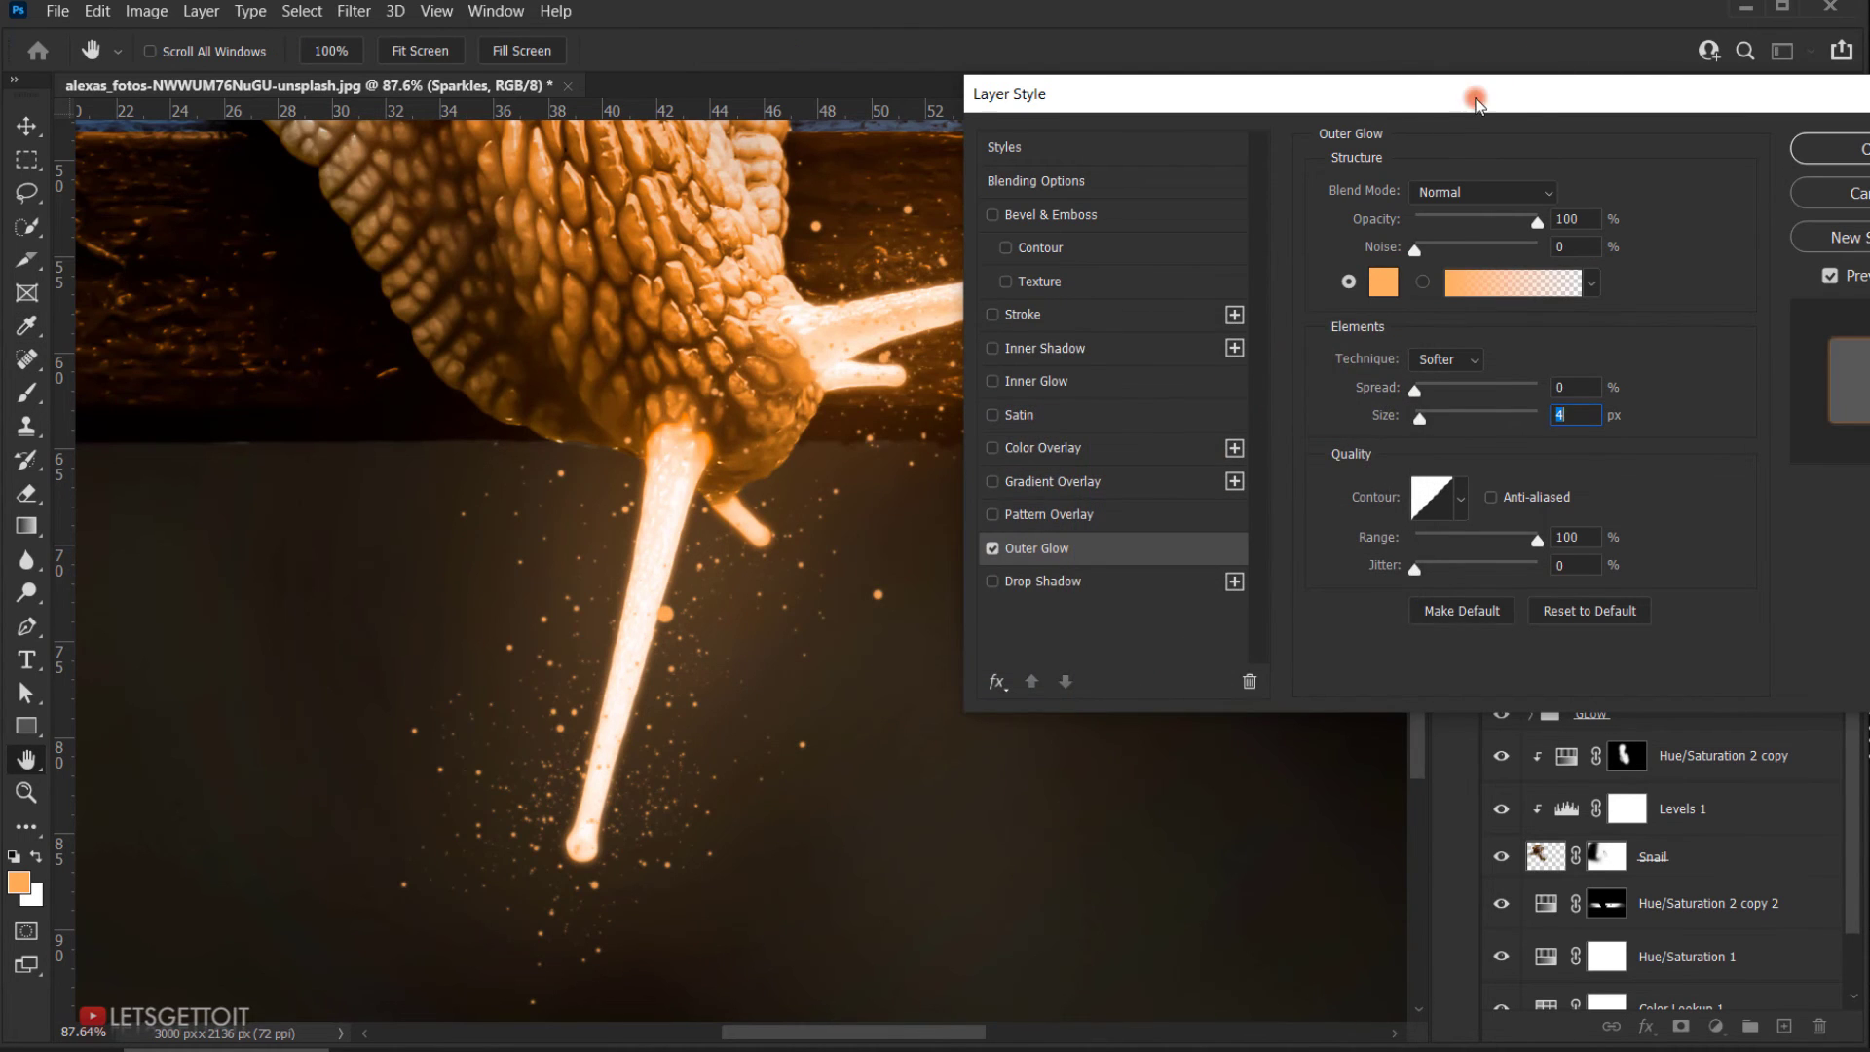
{"action": "left_click_drag", "start_coordinate": [1476, 101], "coordinate": [1547, 180]}
{"action": "left_click_drag", "start_coordinate": [1602, 279], "coordinate": [1580, 285]}
{"action": "left_click_drag", "start_coordinate": [1631, 149], "coordinate": [1284, 185]}
{"action": "left_click", "coordinate": [1580, 243]}
{"action": "key", "text": "b"}
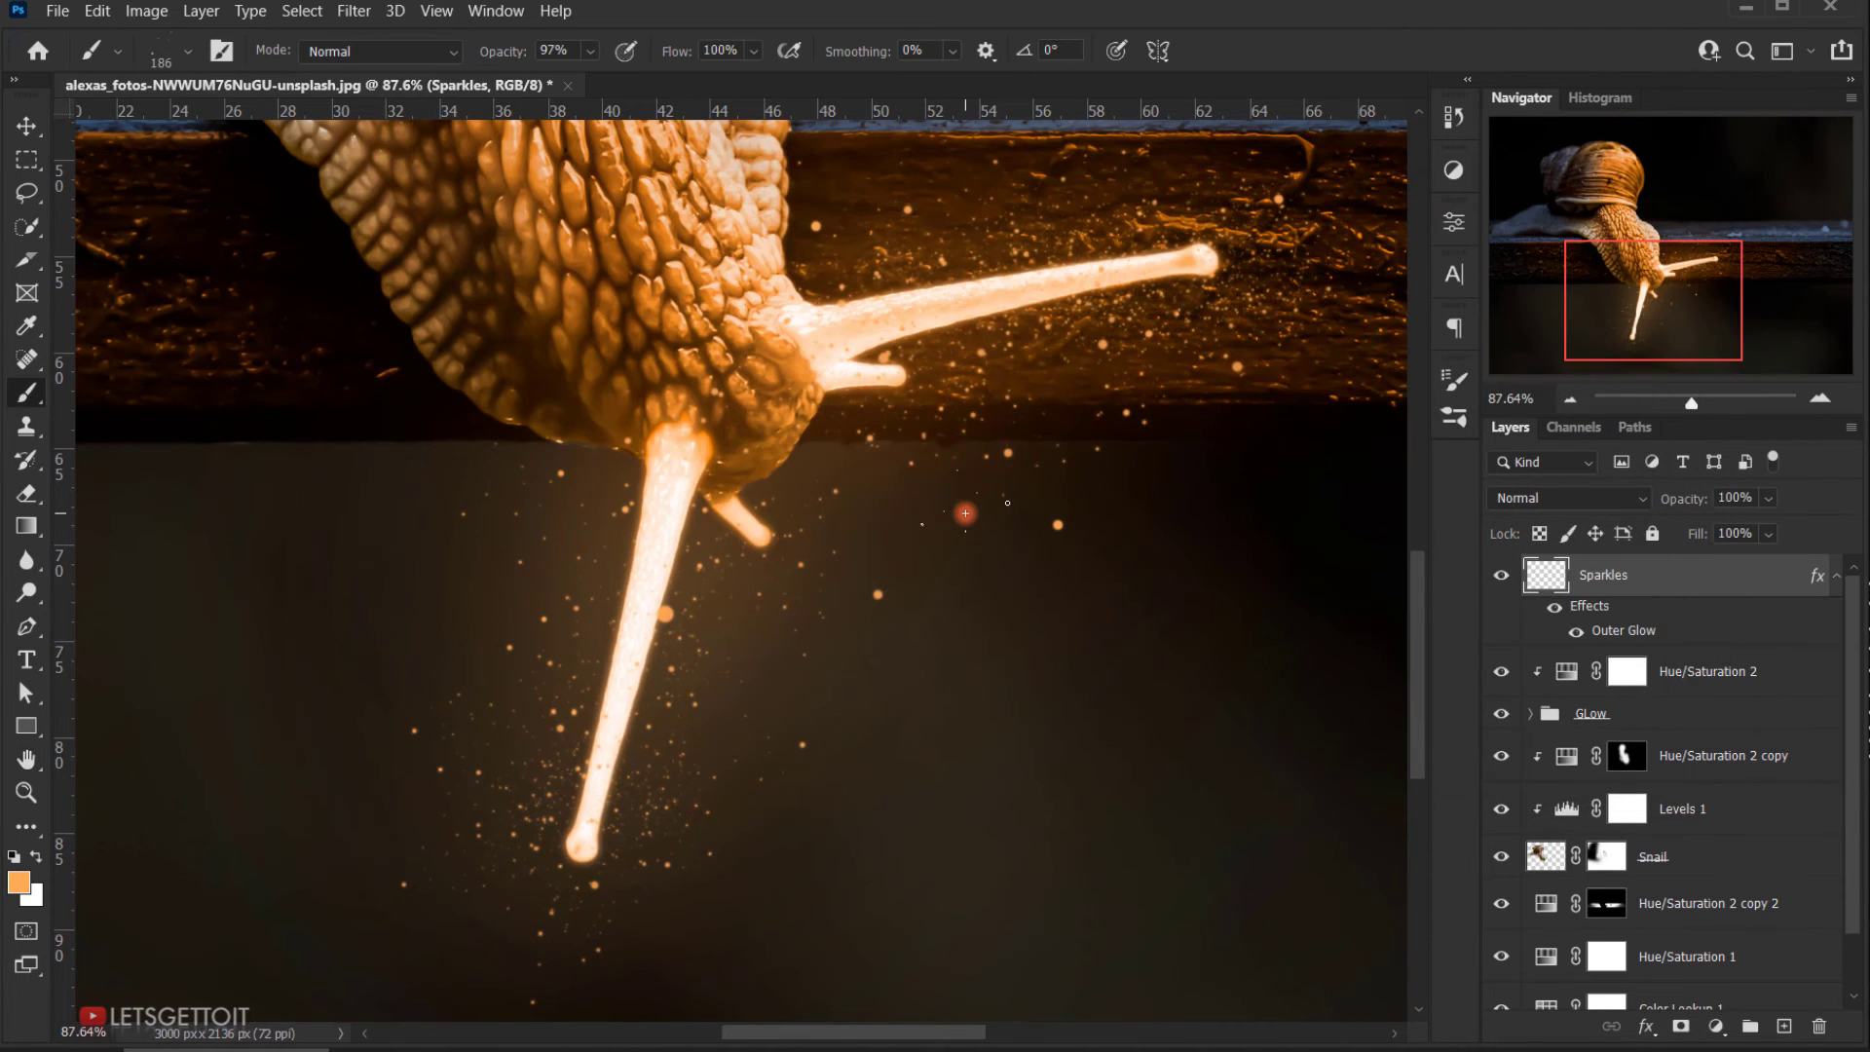
Step: Collapse the Sparkles layer's effects and add a Curves adjustment layer above it
{"action": "scroll", "coordinate": [984, 487], "scroll_direction": "down", "scroll_amount": 4}
{"action": "scroll", "coordinate": [986, 487], "scroll_direction": "down", "scroll_amount": 2}
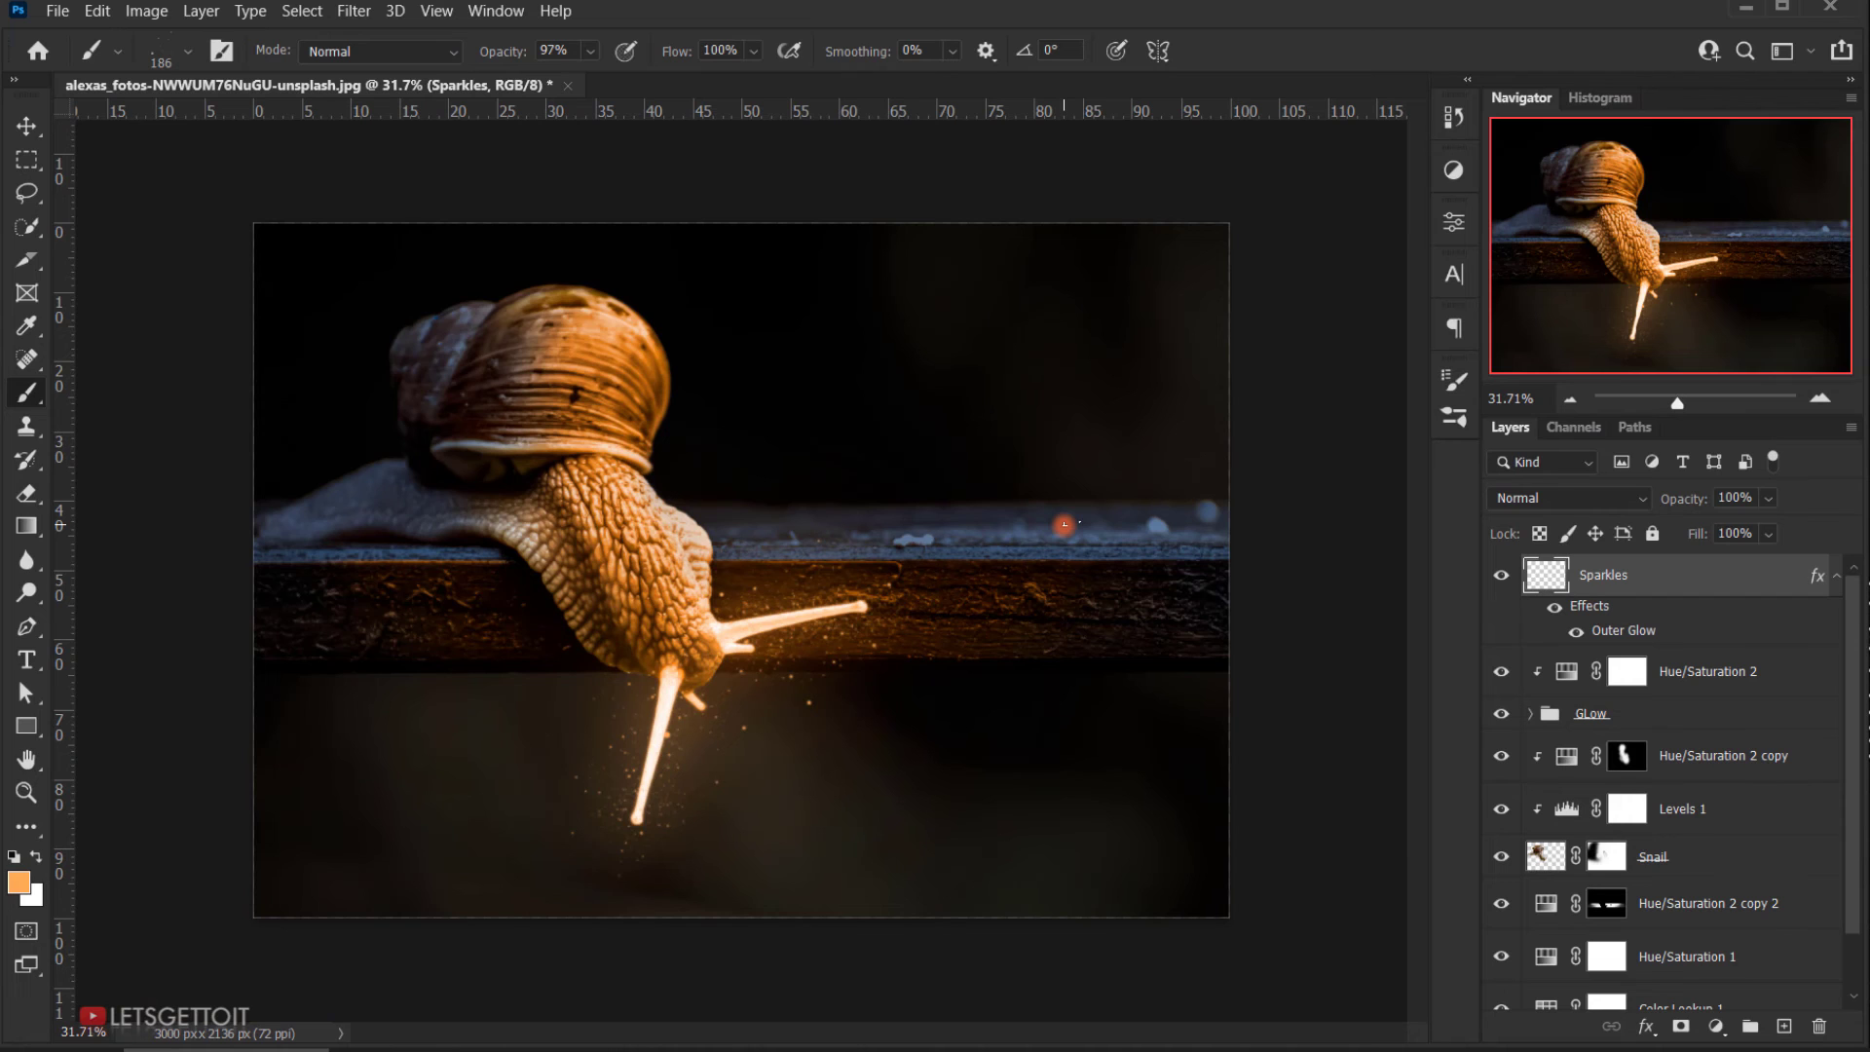
{"action": "scroll", "coordinate": [746, 577], "scroll_direction": "up", "scroll_amount": 2}
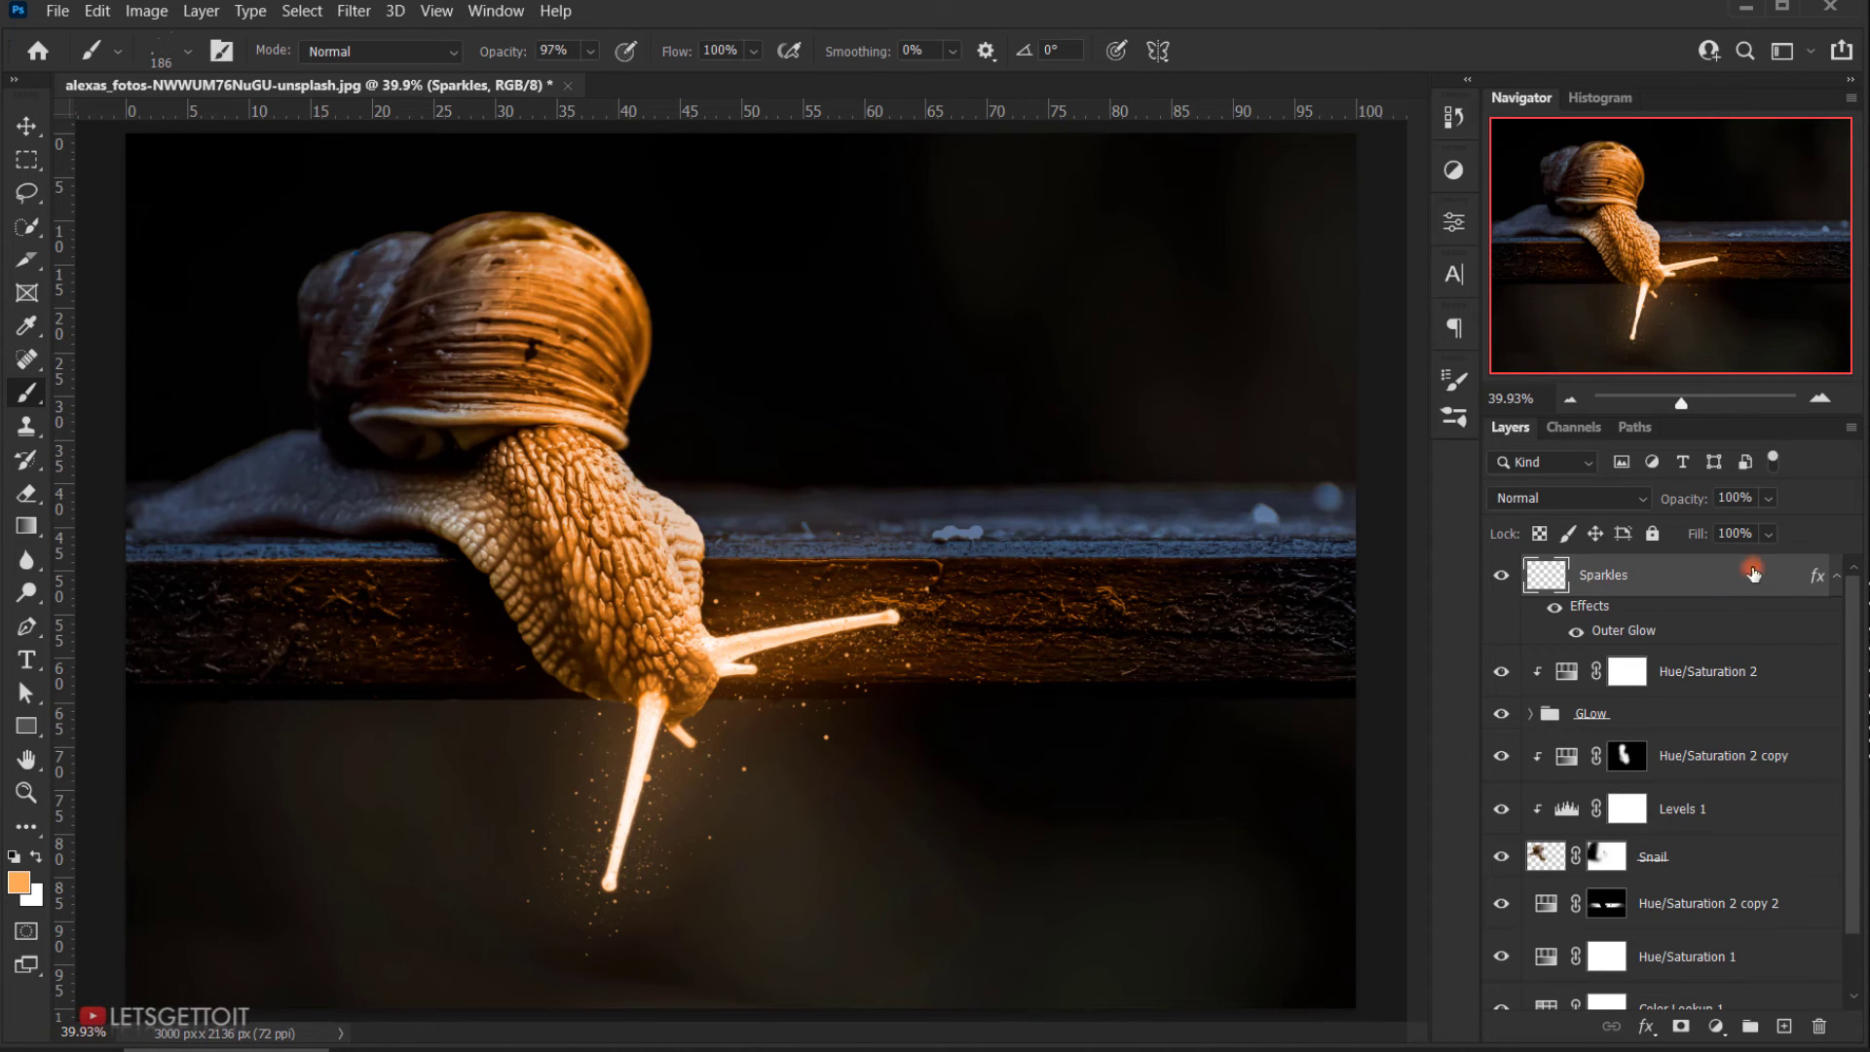
{"action": "left_click", "coordinate": [1837, 576]}
{"action": "left_click", "coordinate": [1720, 1027]}
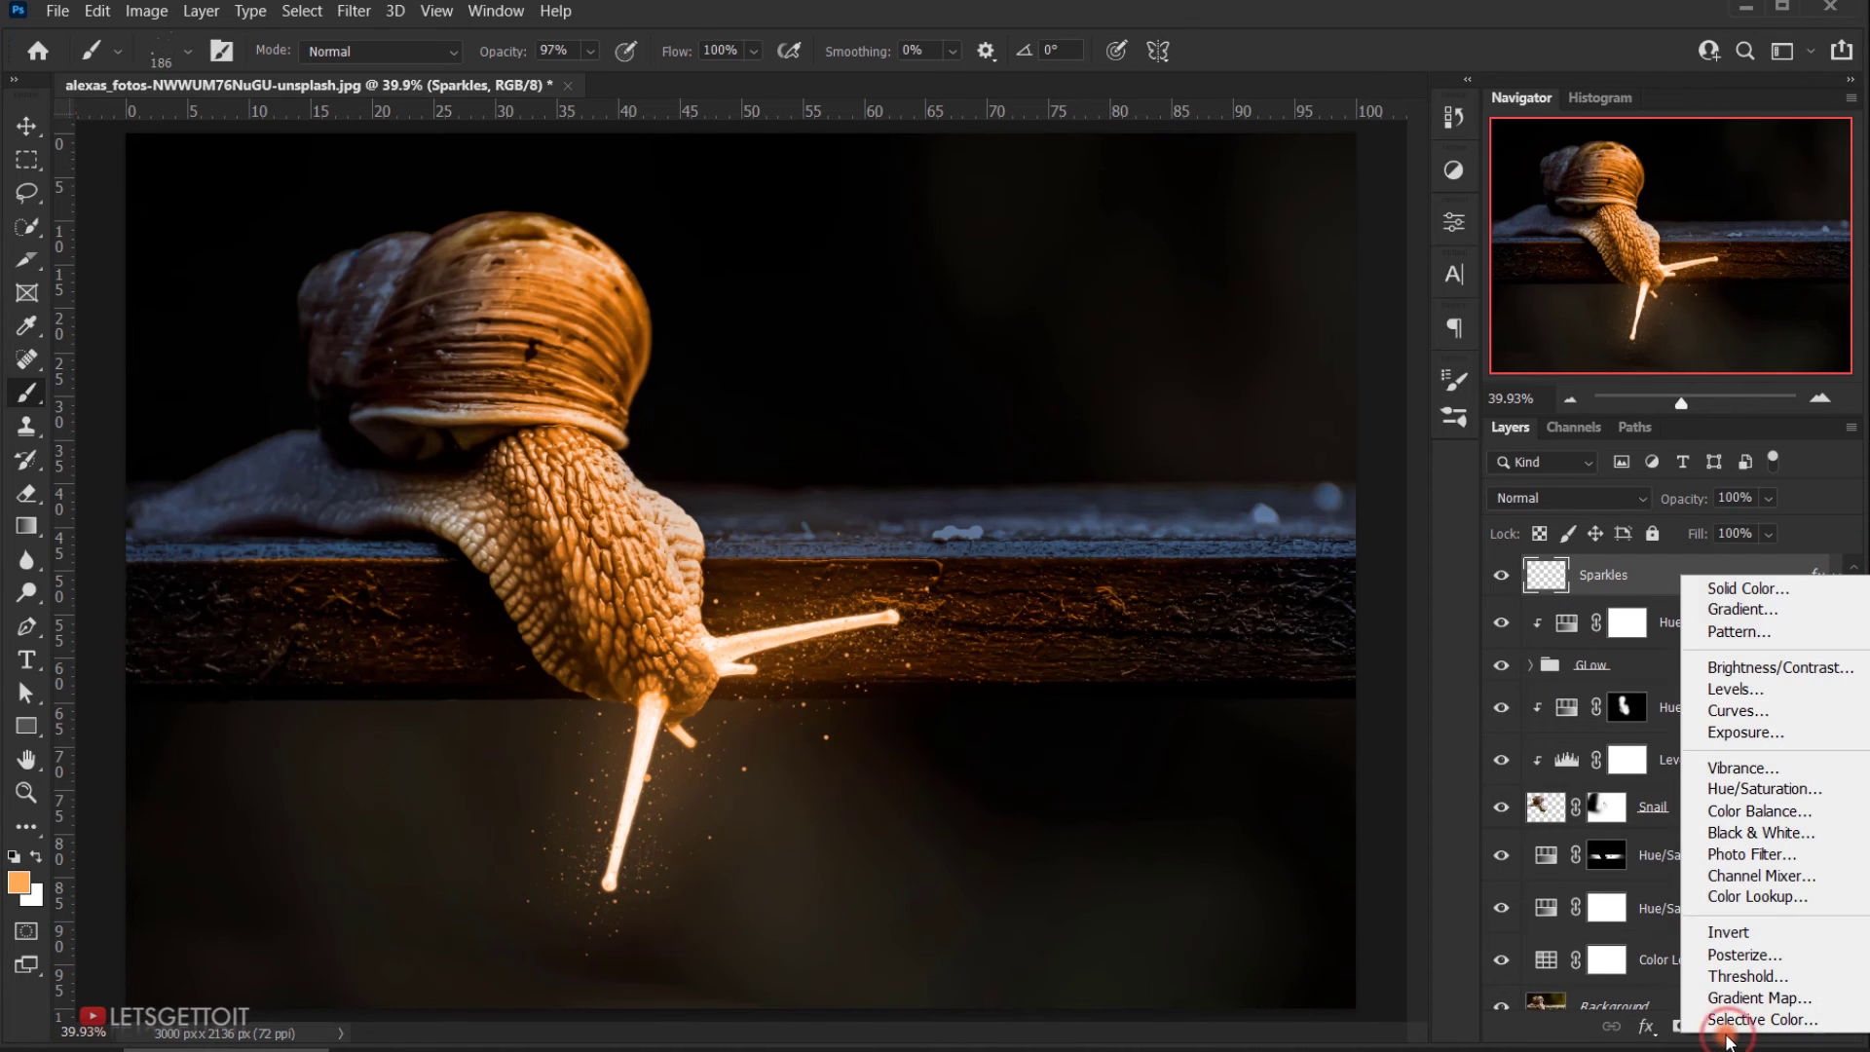
{"action": "left_click", "coordinate": [1797, 712]}
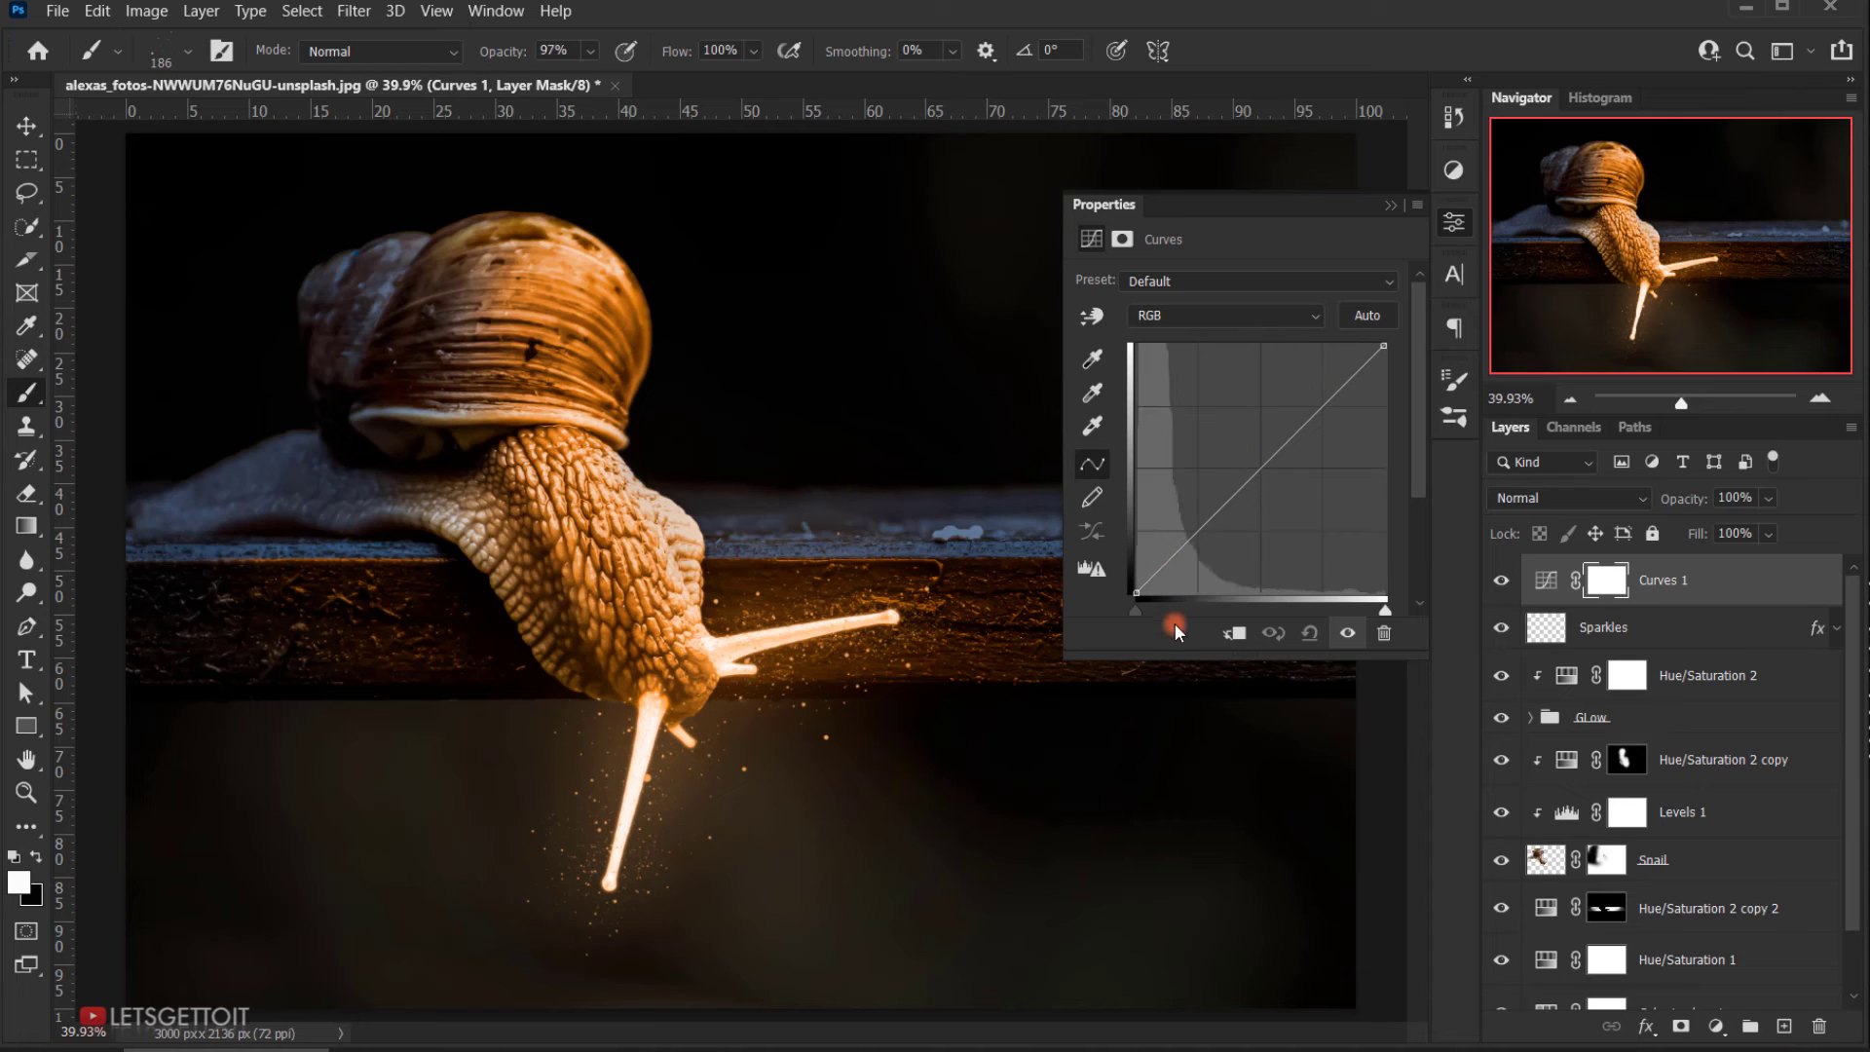
Step: Increase the image contrast slightly on the RGB curve by lowering a shadow point and raising a highlight point
{"action": "left_click", "coordinate": [1201, 534]}
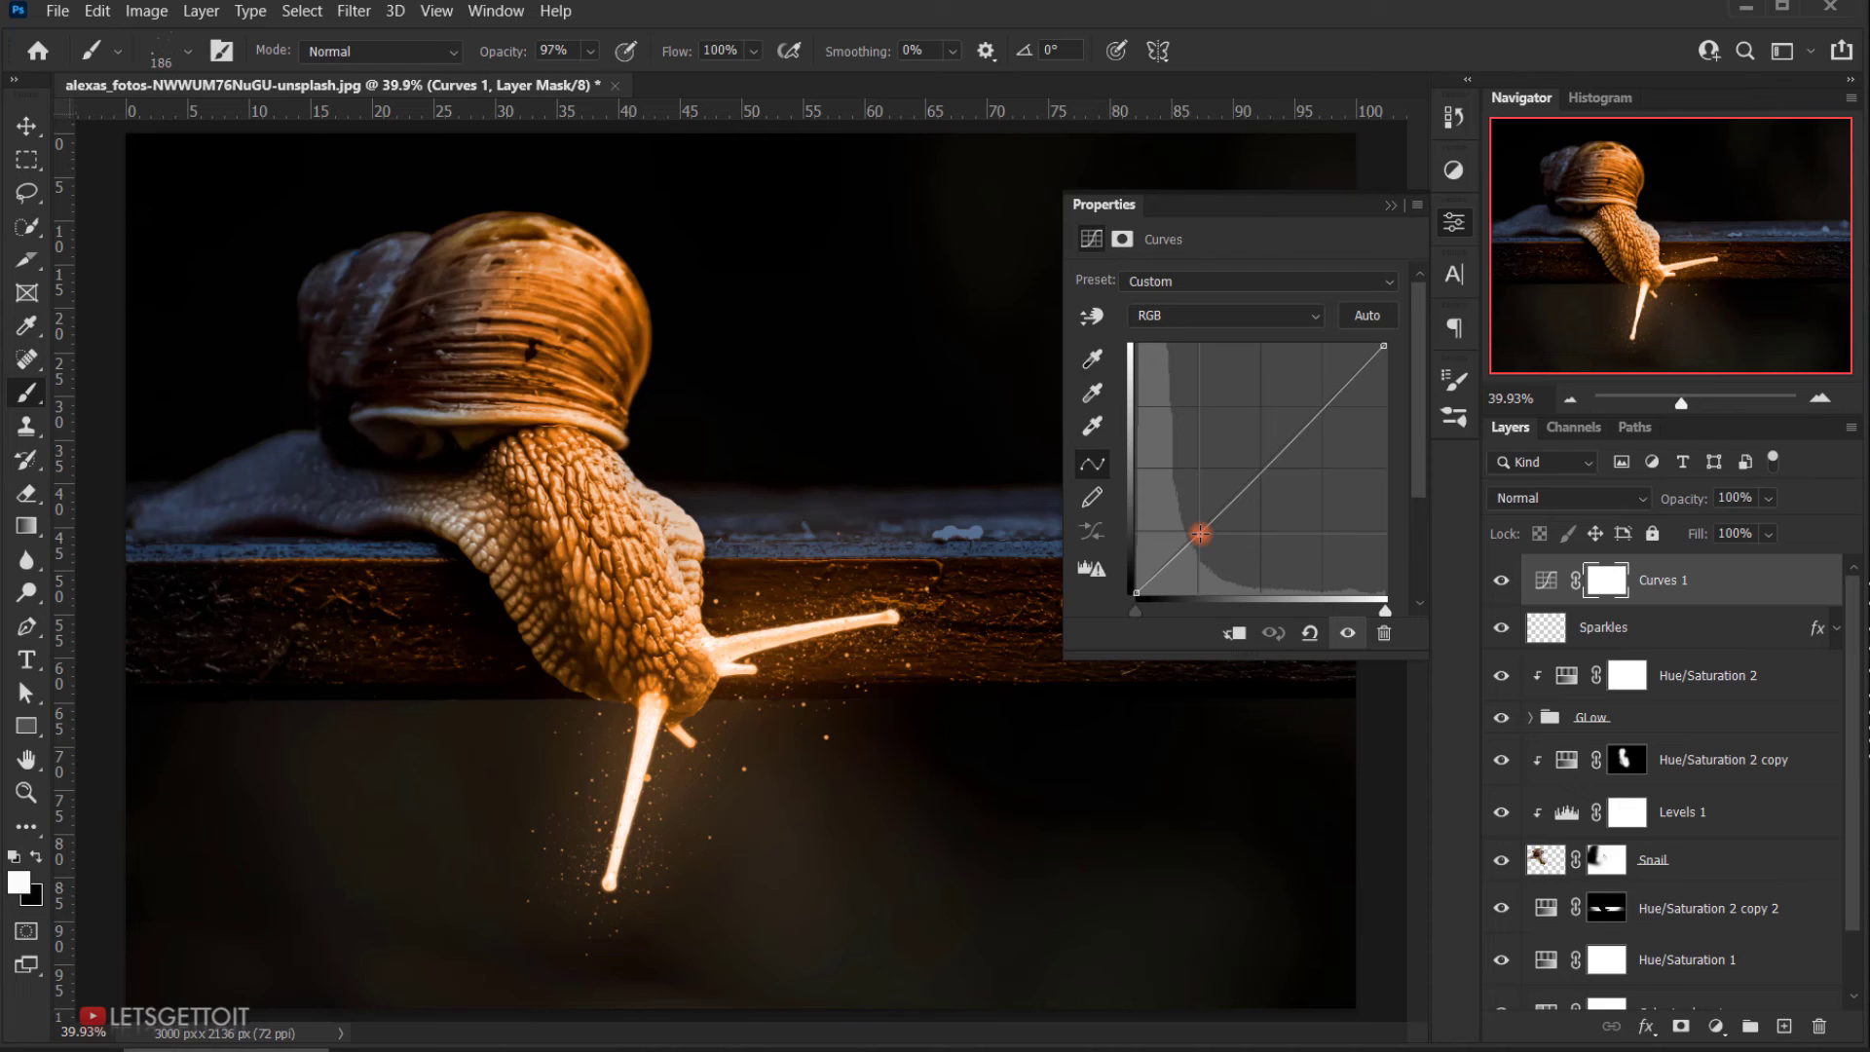
{"action": "left_click", "coordinate": [1328, 413]}
{"action": "left_click", "coordinate": [1321, 408]}
{"action": "left_click_drag", "start_coordinate": [1321, 407], "coordinate": [1321, 404]}
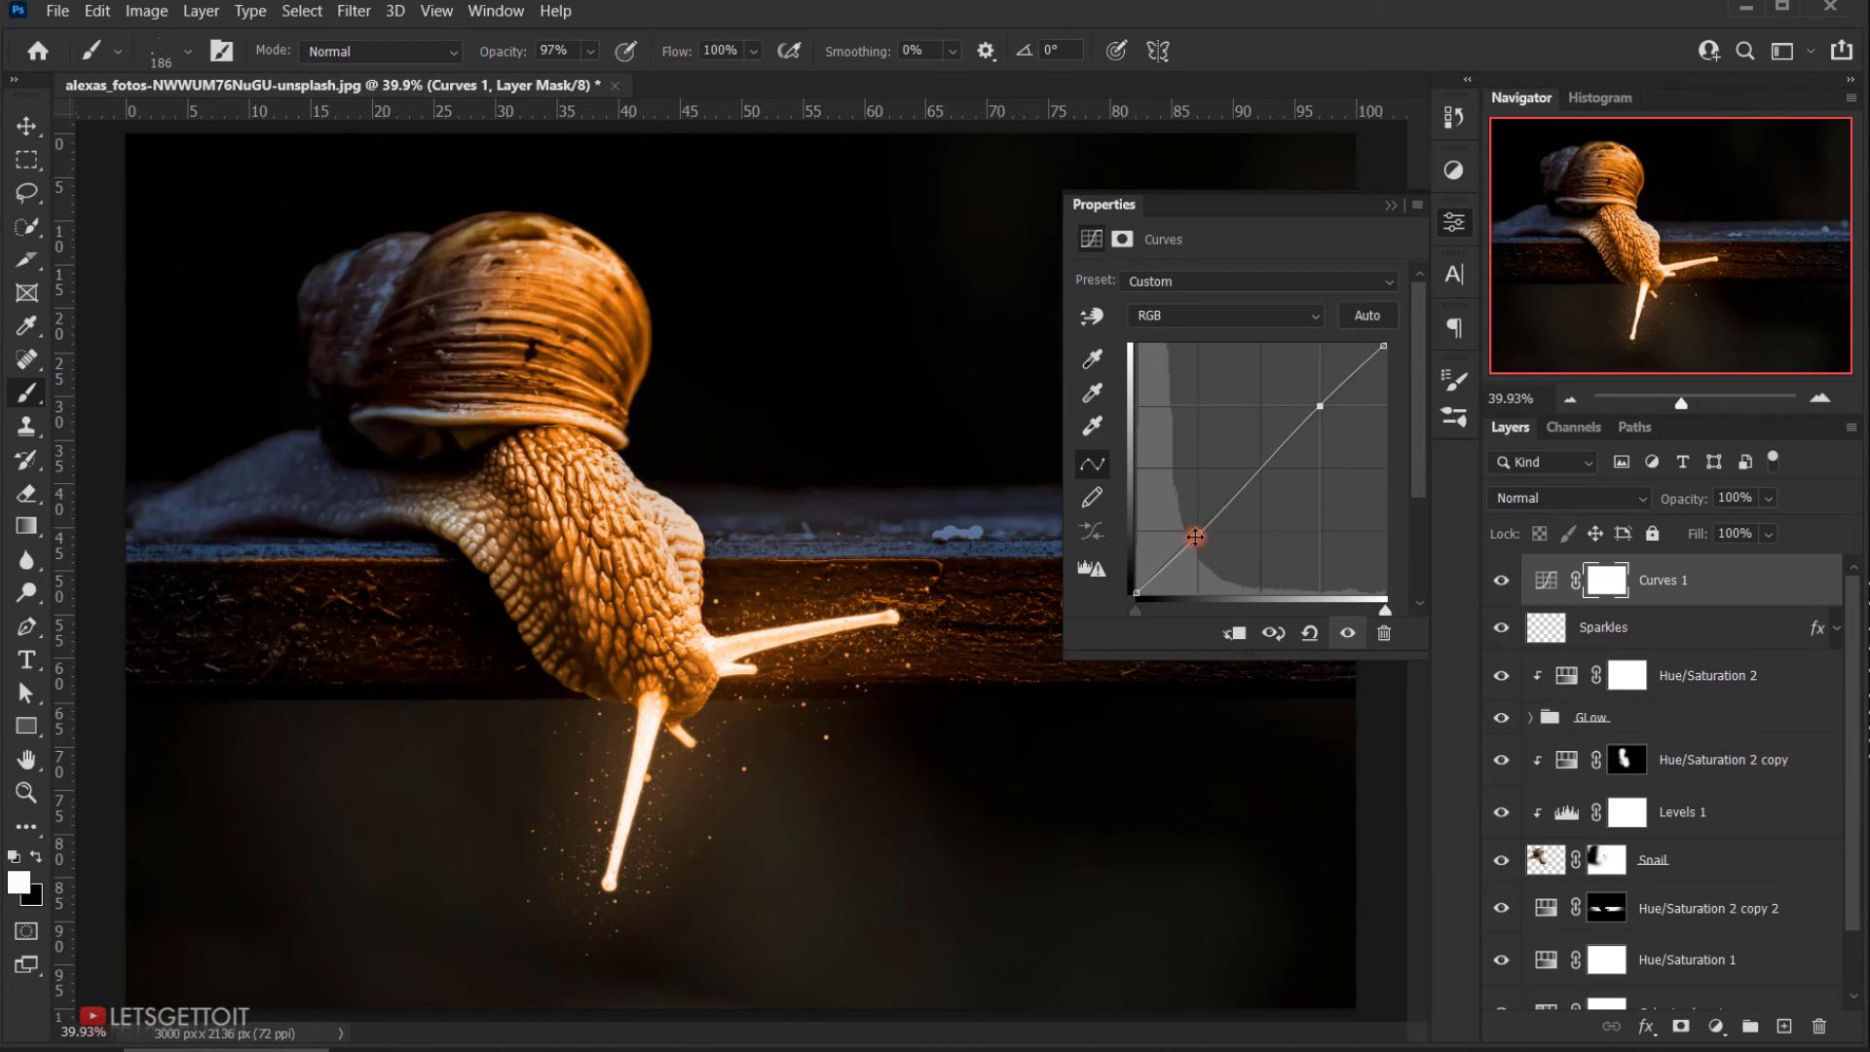
{"action": "left_click", "coordinate": [1549, 602]}
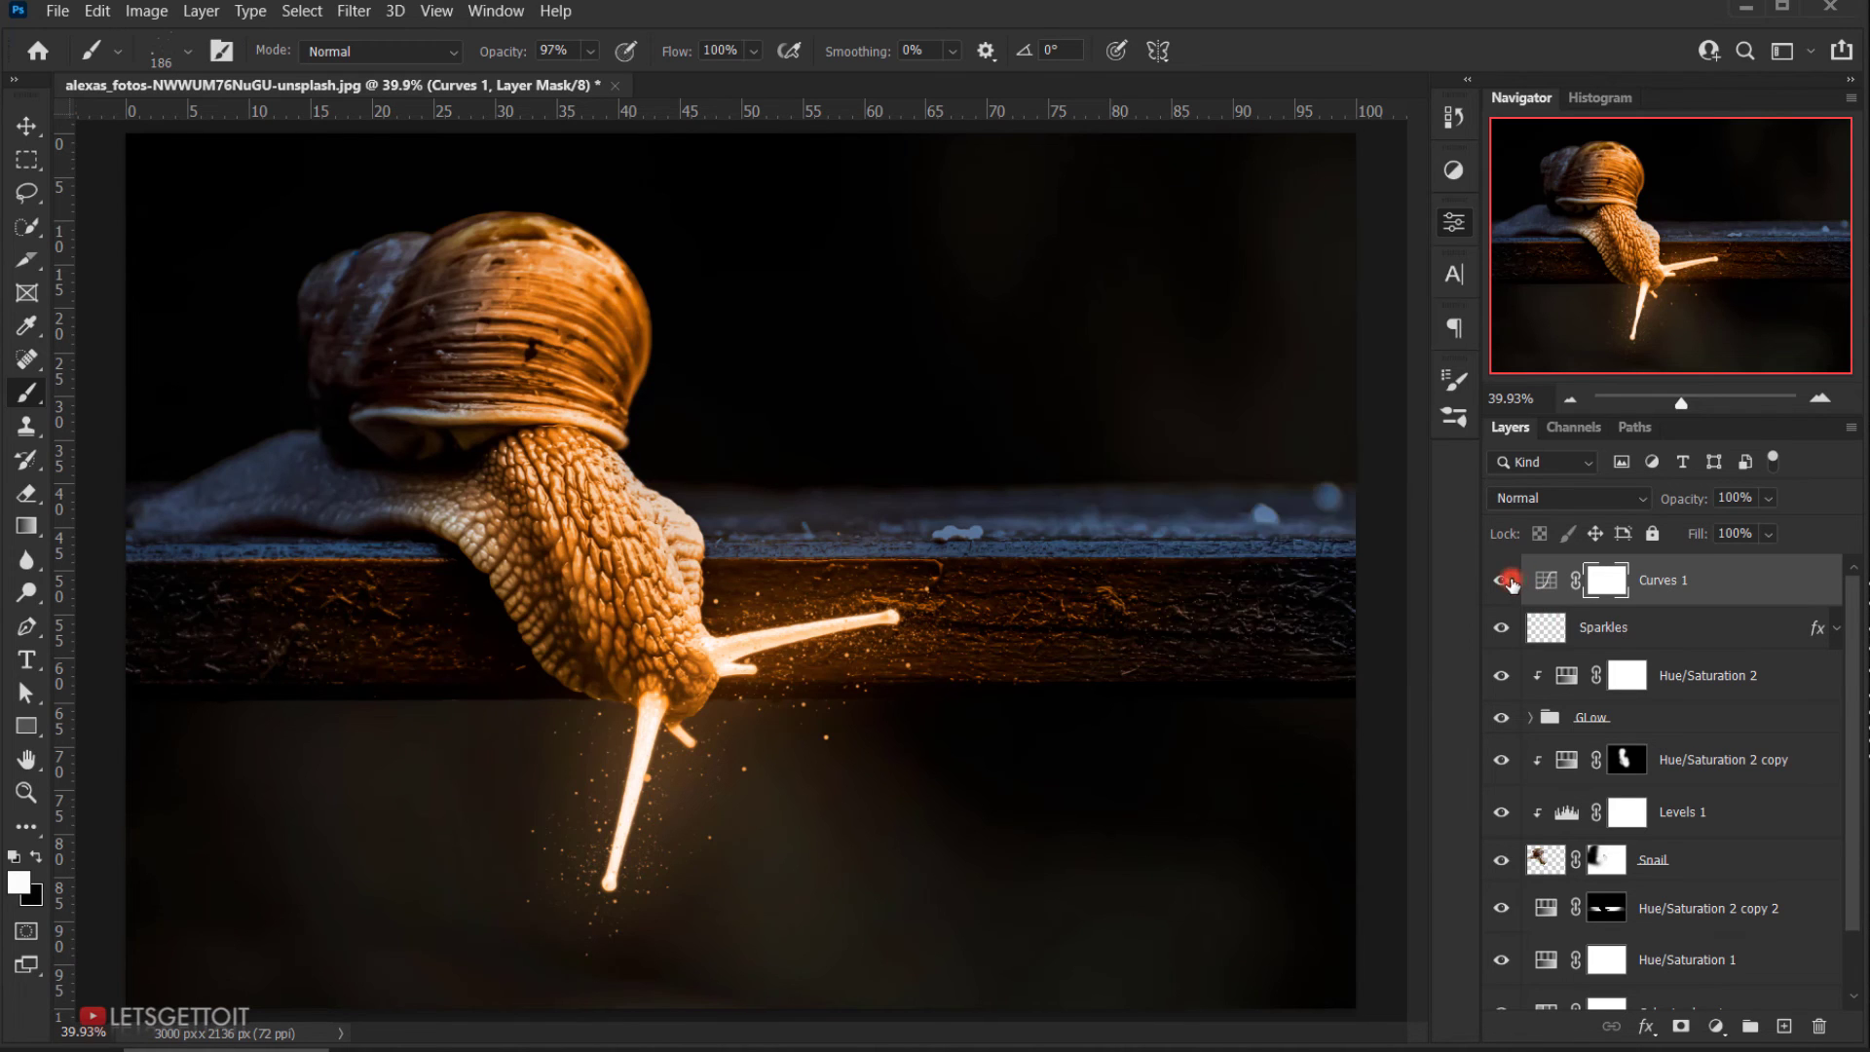
Step: Reopen the Curves 1 adjustment and raise the black point of its Red curve slightly to tint the shadows
{"action": "left_click", "coordinate": [1556, 588]}
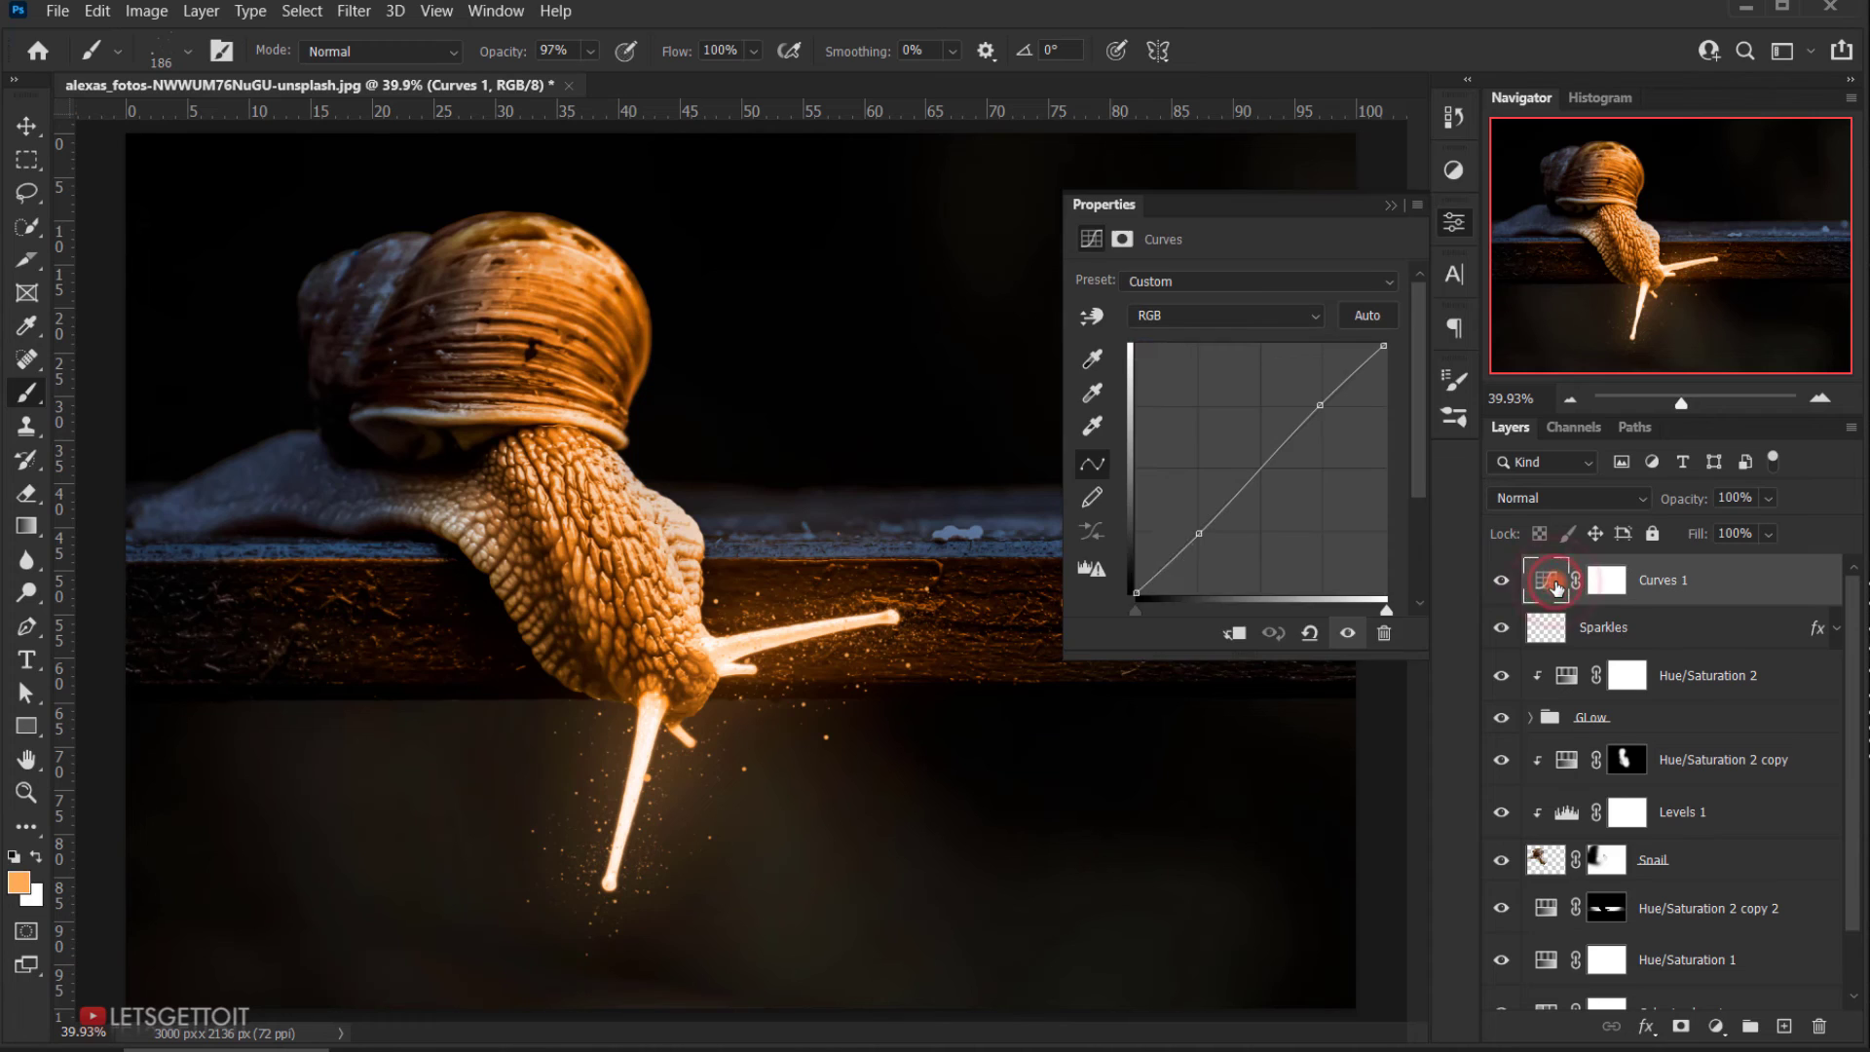
{"action": "left_click", "coordinate": [1181, 315]}
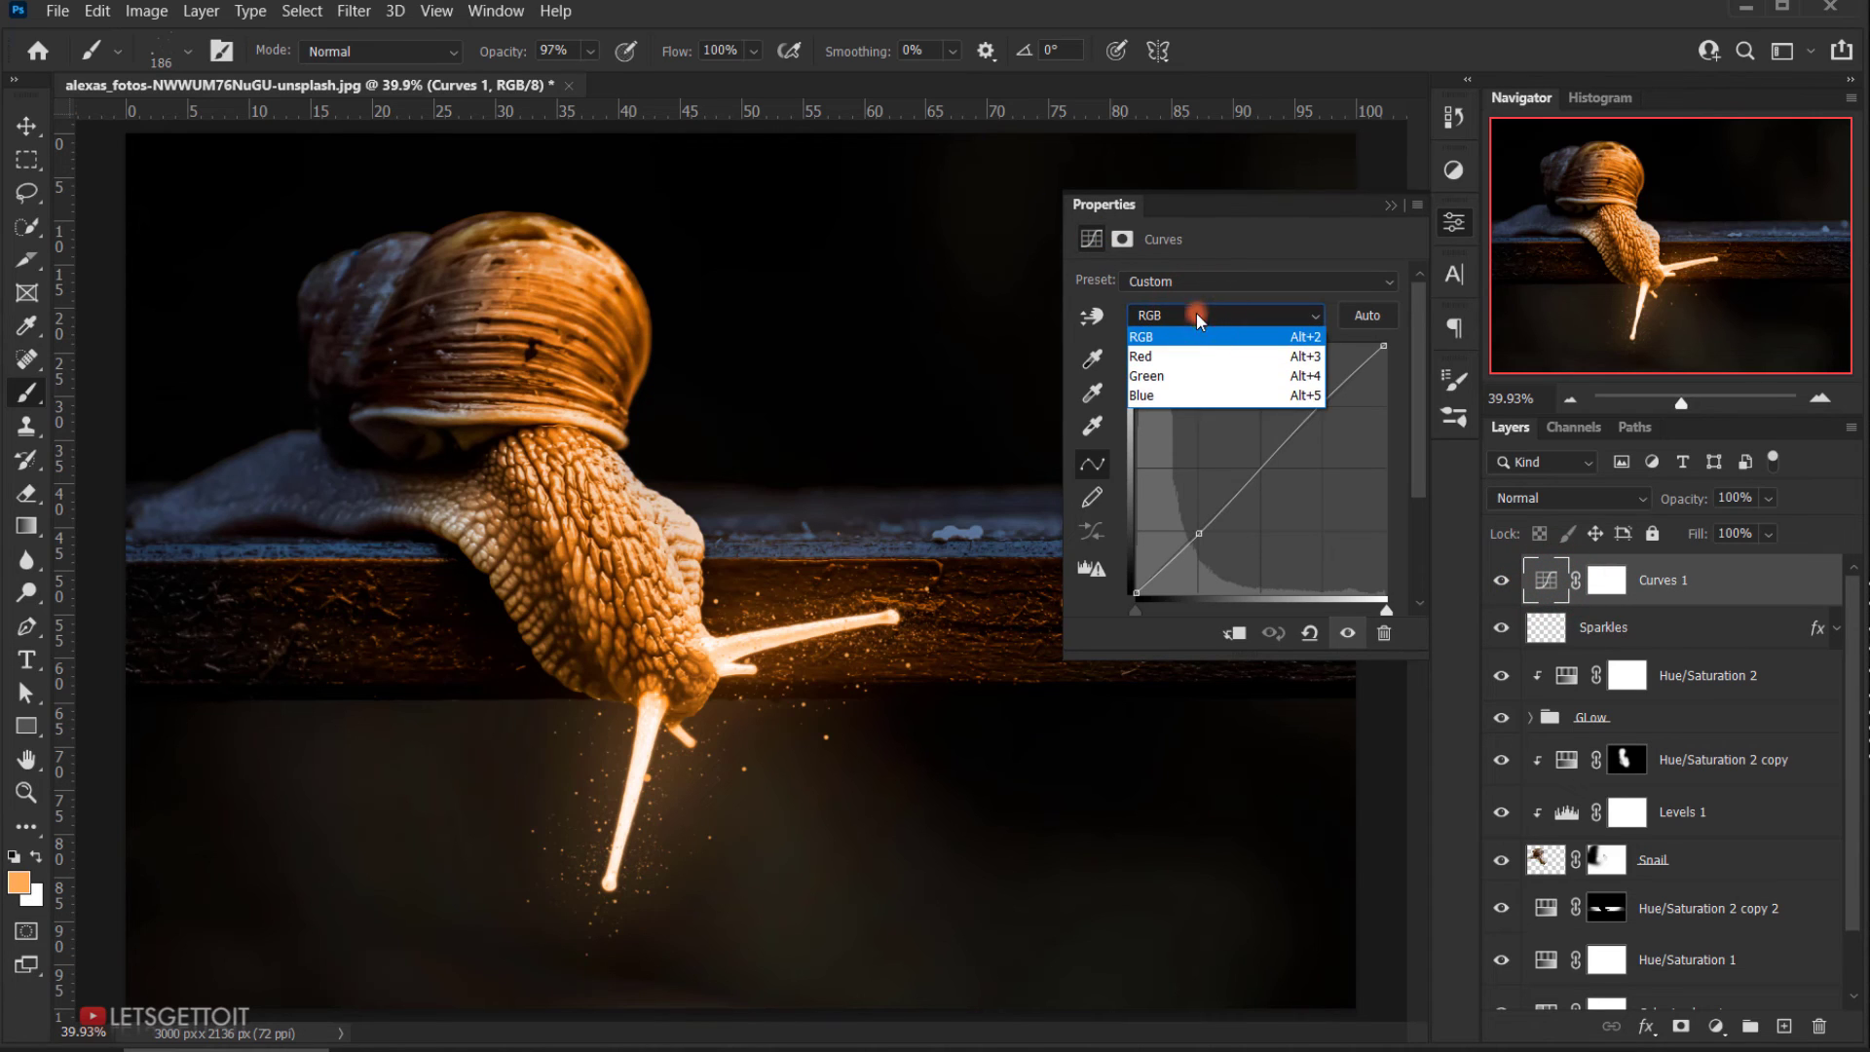
{"action": "left_click", "coordinate": [1190, 356]}
{"action": "left_click_drag", "start_coordinate": [1138, 584], "coordinate": [1137, 590]}
Step: Raise the black point of the Green curve slightly in the Curves 1 adjustment
{"action": "left_click", "coordinate": [1185, 315]}
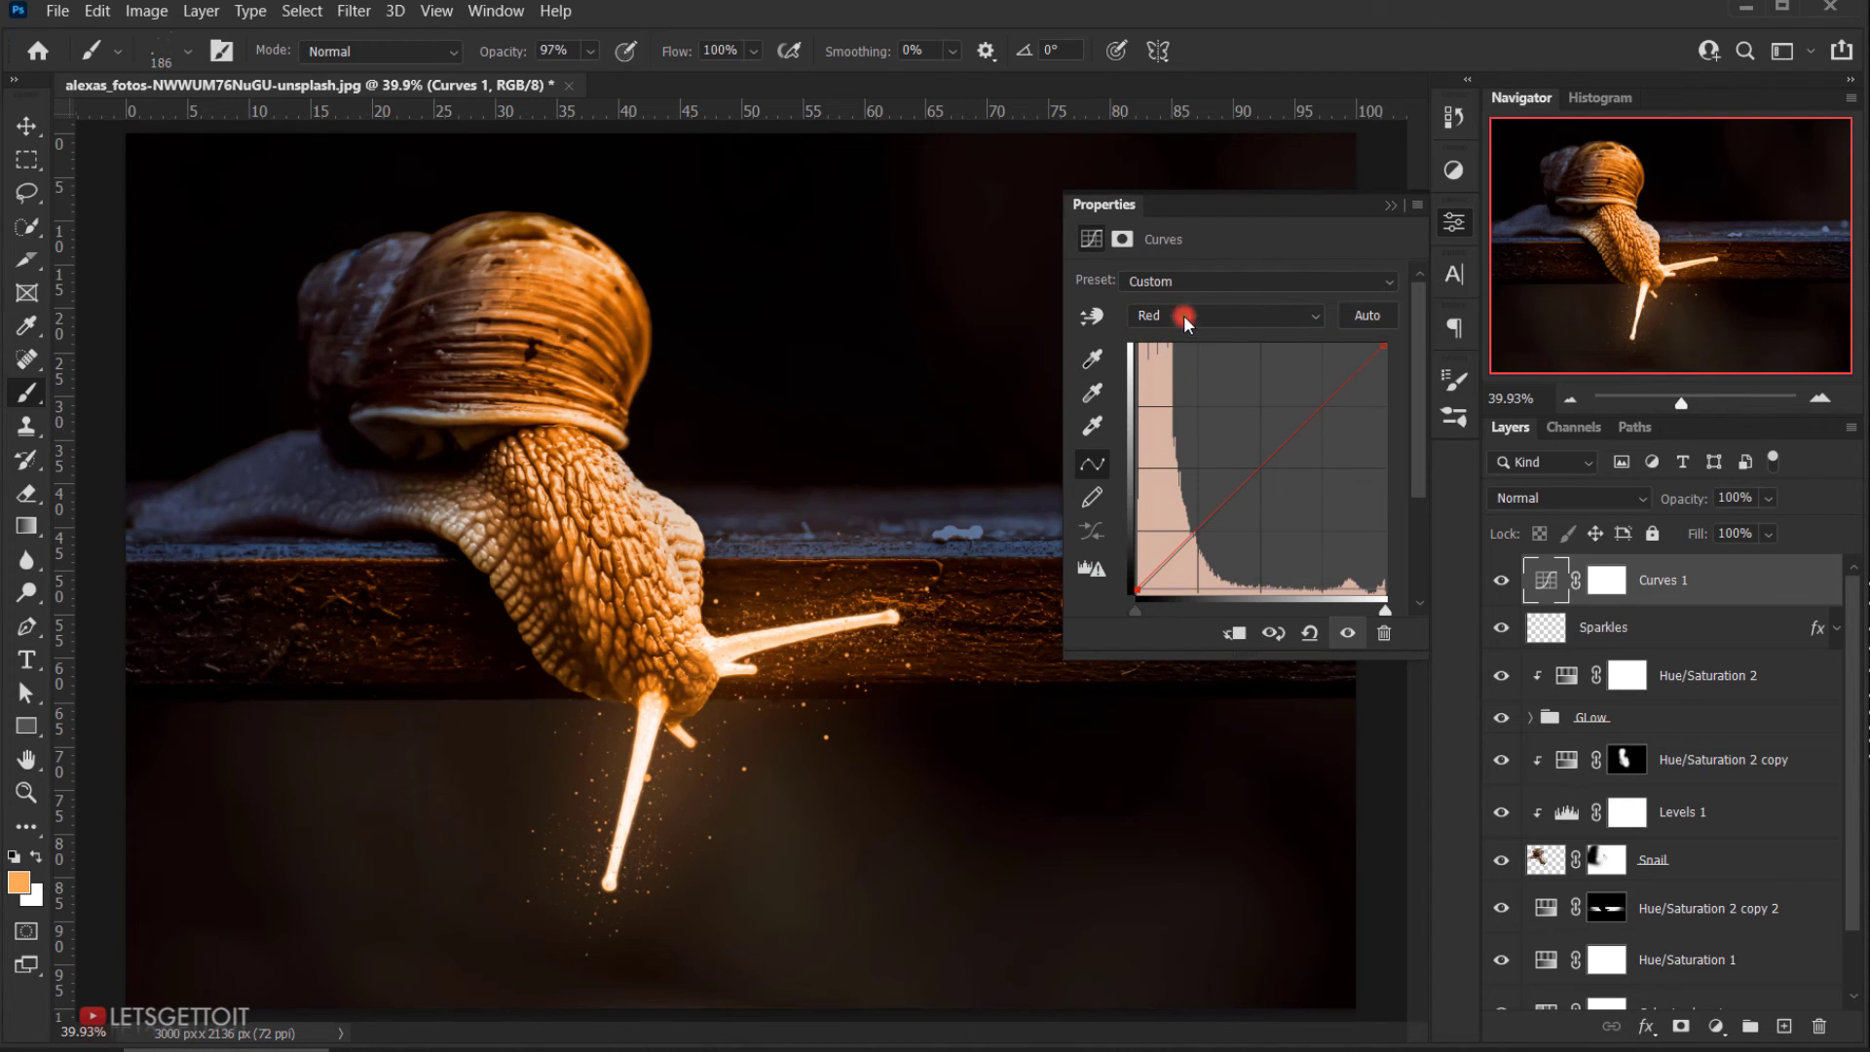
{"action": "left_click", "coordinate": [1189, 376]}
{"action": "left_click_drag", "start_coordinate": [1135, 591], "coordinate": [1132, 581]}
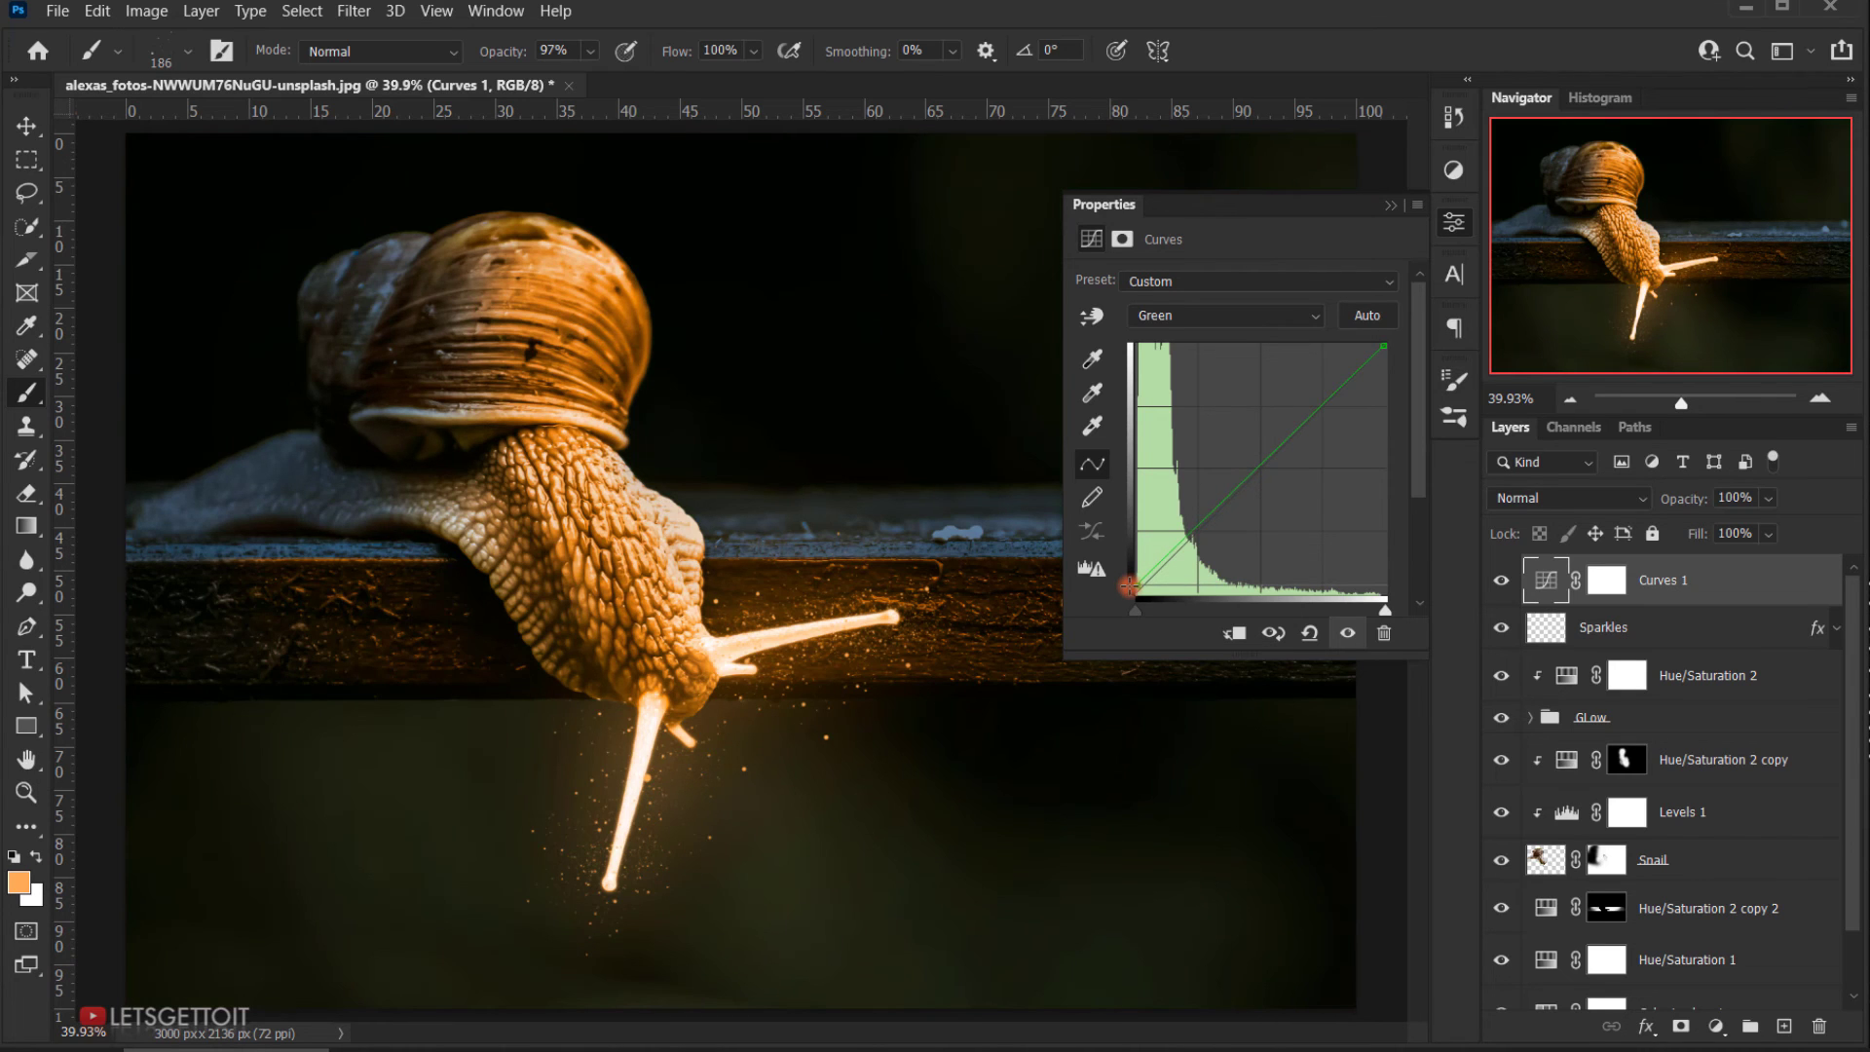
{"action": "left_click_drag", "start_coordinate": [1128, 586], "coordinate": [1133, 586]}
Step: Raise the black point of the Blue curve slightly in Curves 1 and collapse its settings
{"action": "left_click", "coordinate": [1236, 312]}
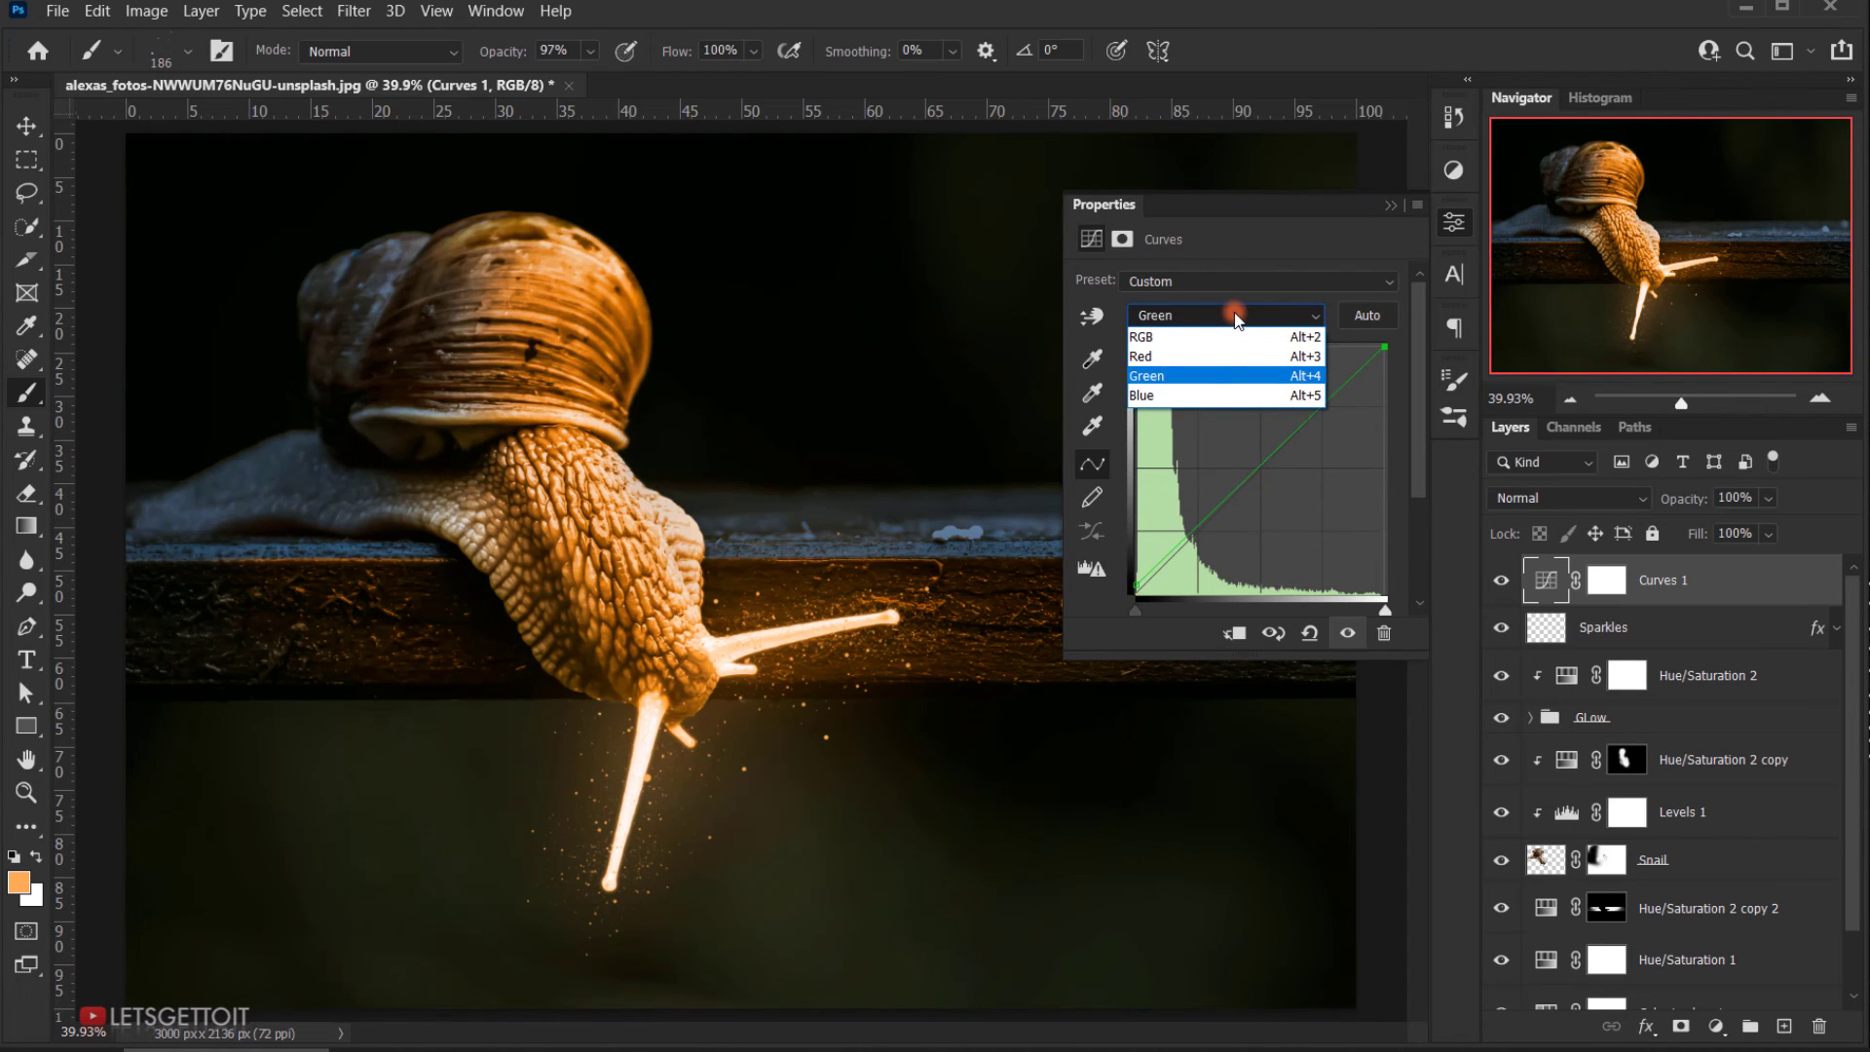
{"action": "left_click", "coordinate": [1159, 394]}
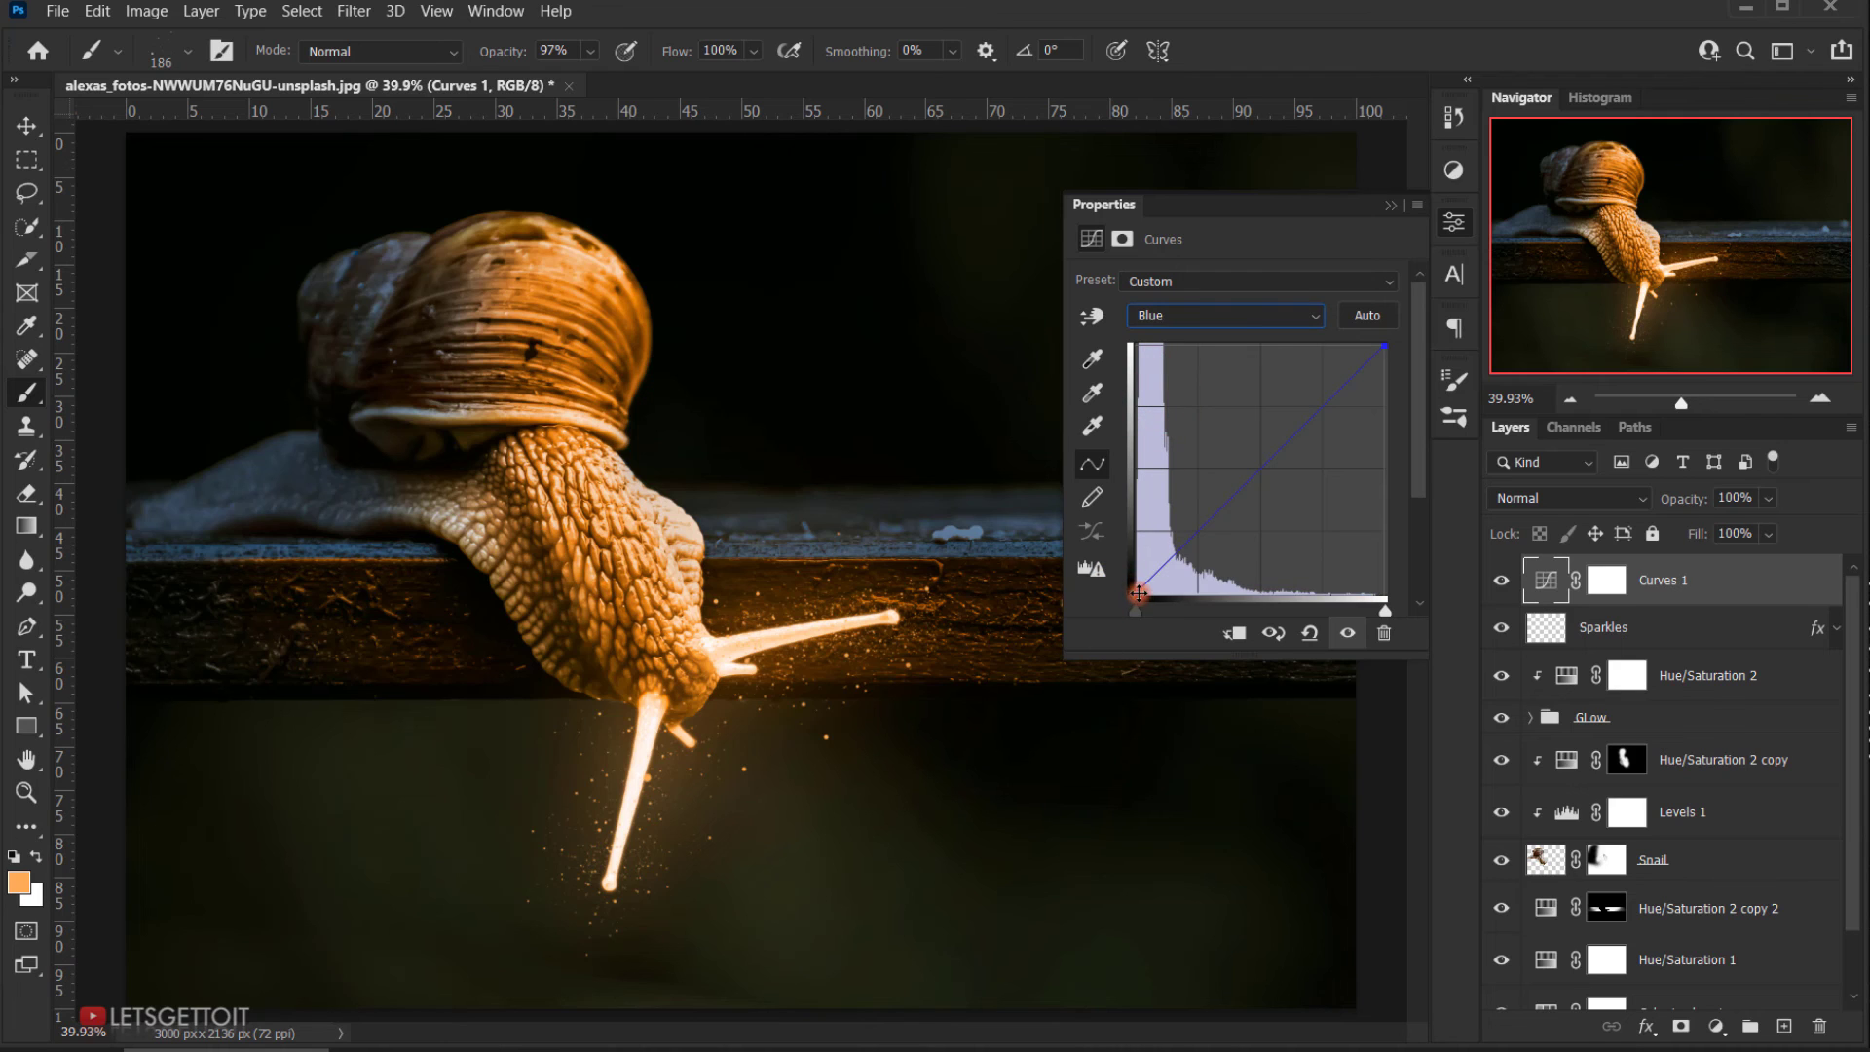
{"action": "left_click_drag", "start_coordinate": [1138, 593], "coordinate": [1134, 586]}
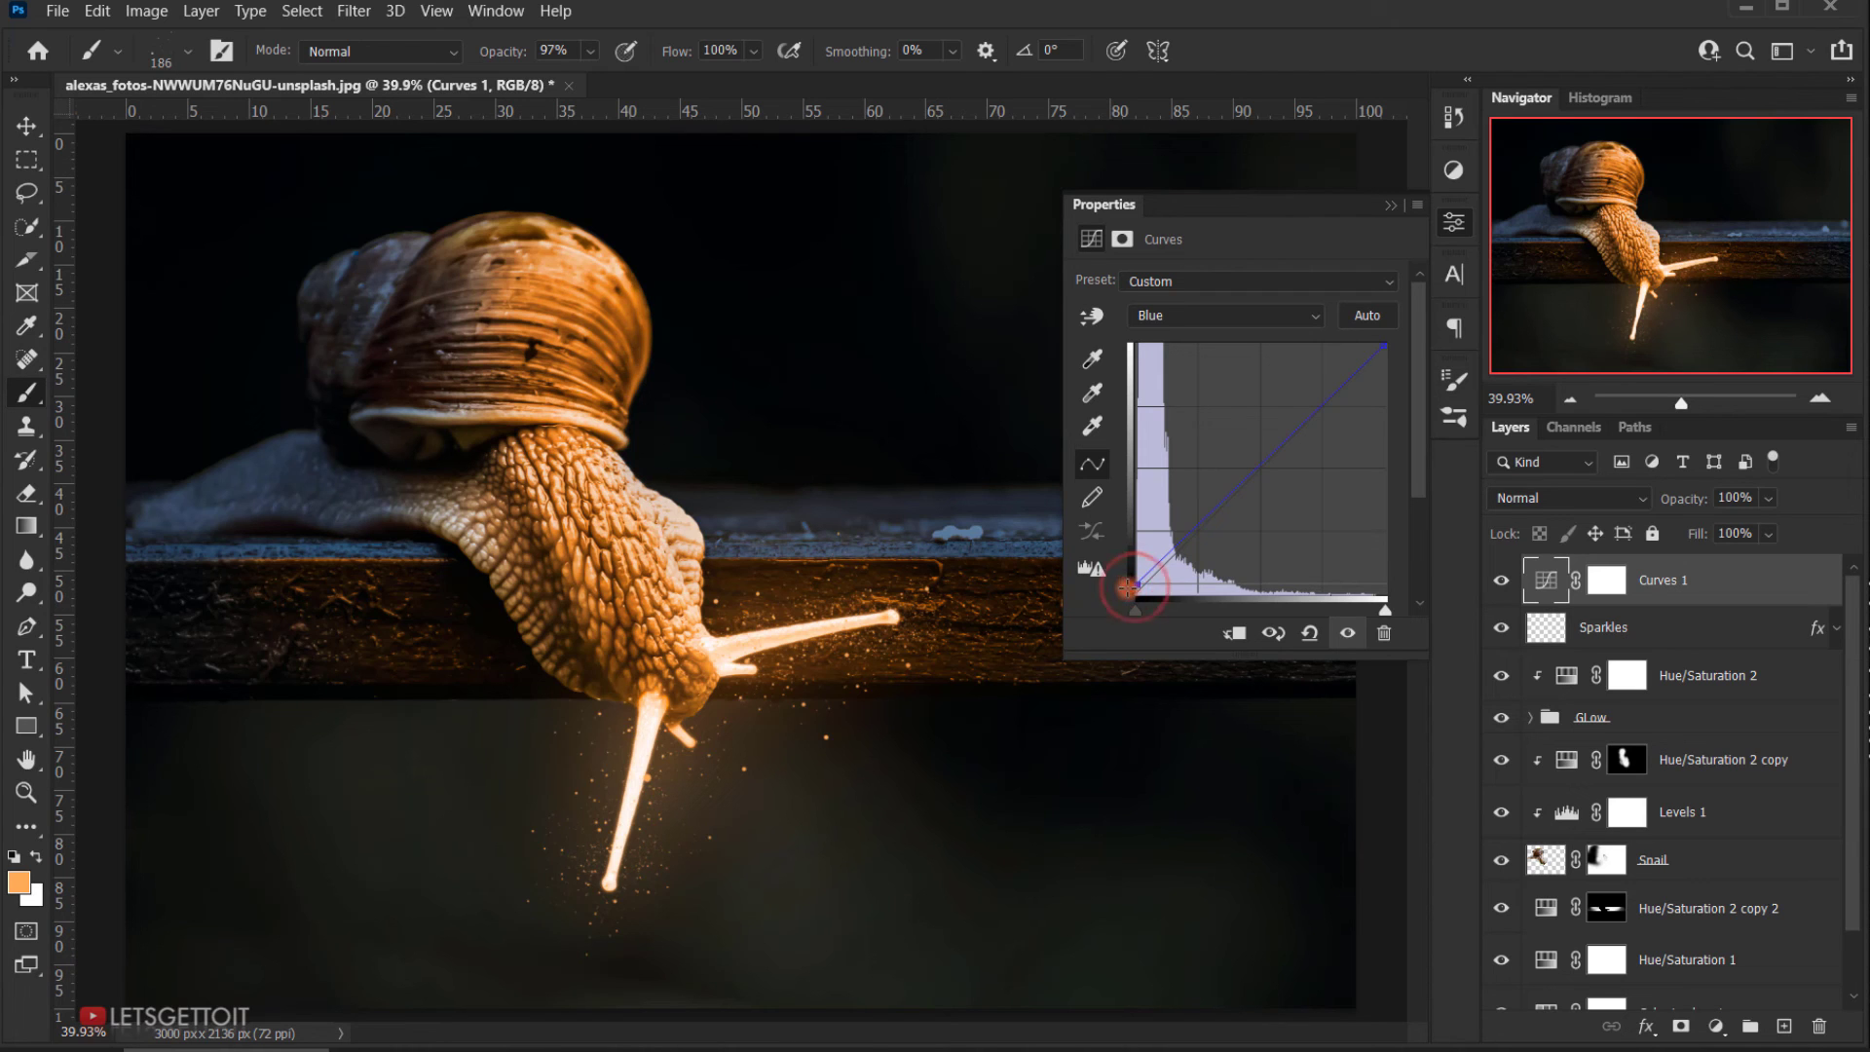
{"action": "left_click", "coordinate": [1397, 202]}
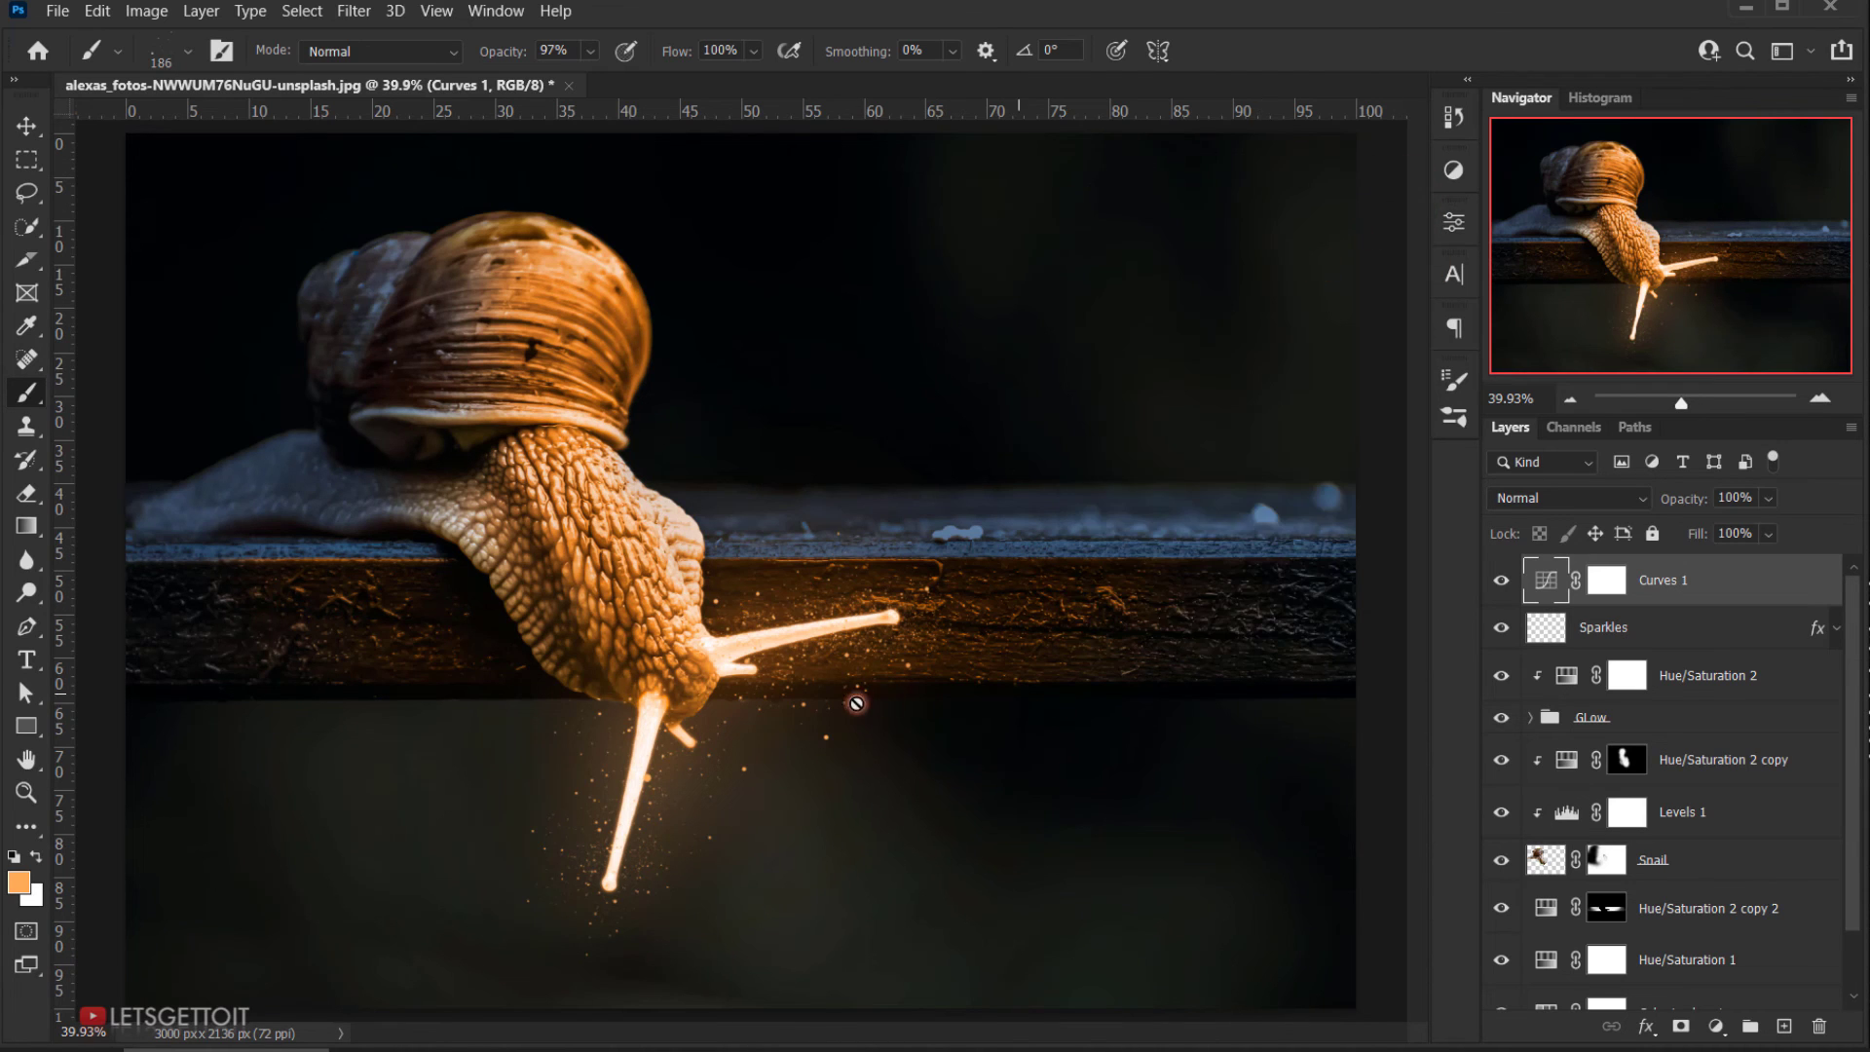
Step: Compare the whole image with and without the Curves 1 color grading, leaving the layer switched on
{"action": "scroll", "coordinate": [856, 612], "scroll_direction": "down", "scroll_amount": 4}
{"action": "left_click", "coordinate": [1503, 580]}
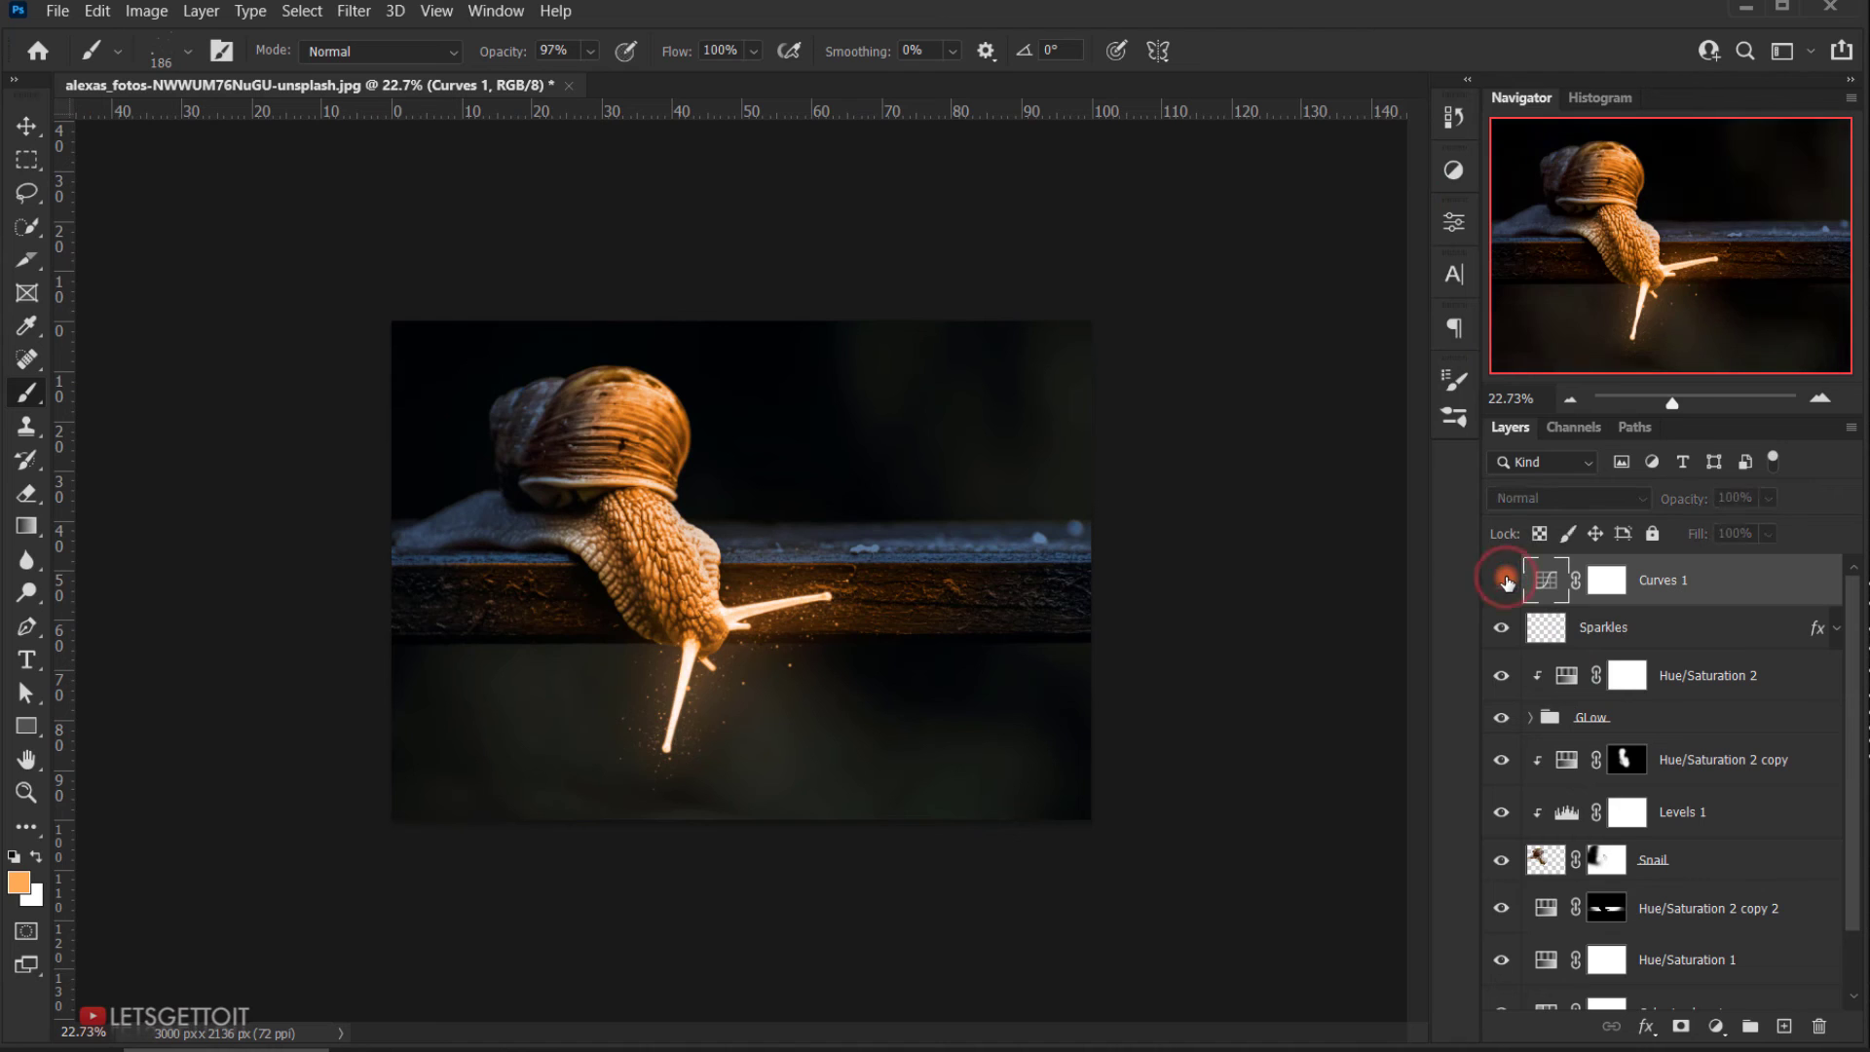
{"action": "left_click", "coordinate": [1503, 580]}
{"action": "left_click", "coordinate": [1503, 581]}
{"action": "scroll", "coordinate": [633, 659], "scroll_direction": "up", "scroll_amount": 5}
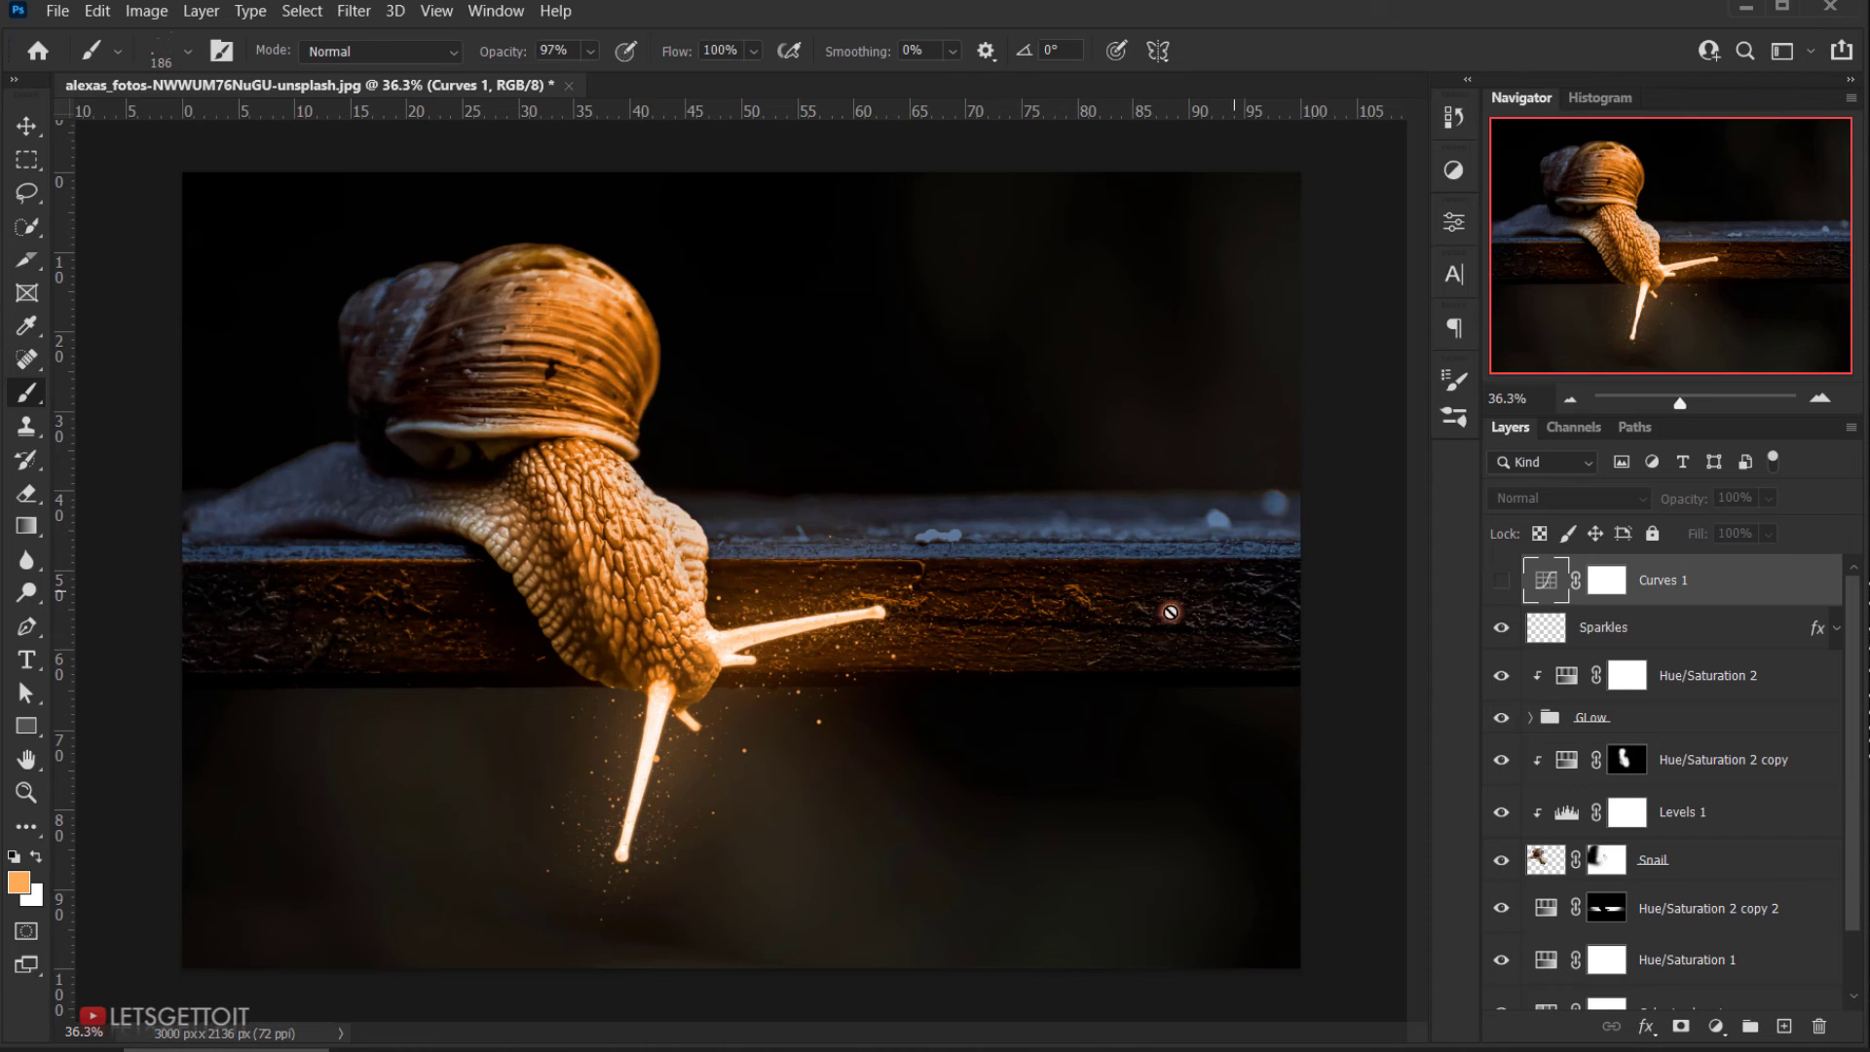
{"action": "scroll", "coordinate": [1169, 609], "scroll_direction": "down", "scroll_amount": 3}
{"action": "left_click", "coordinate": [1503, 582]}
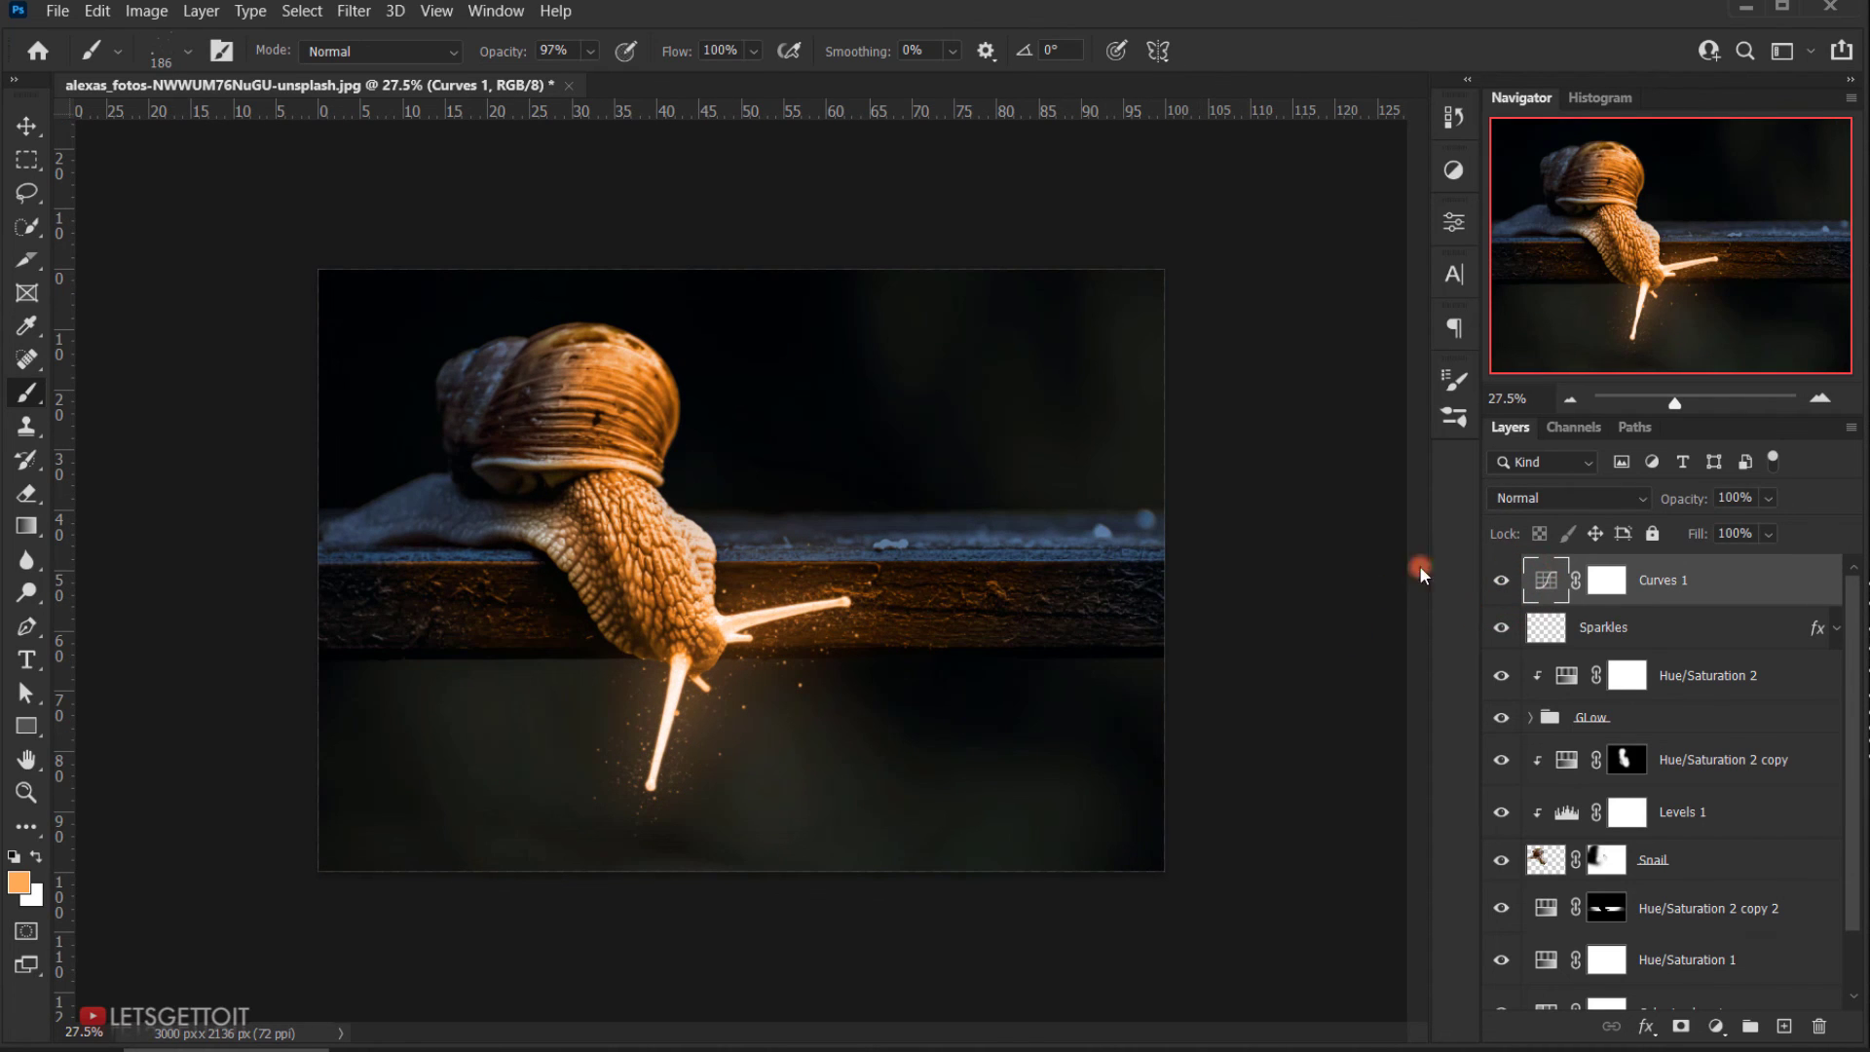
Step: Target the Curves 1 layer mask with black as the foreground color and choose the soft round 48 px brush
{"action": "left_click", "coordinate": [1608, 583]}
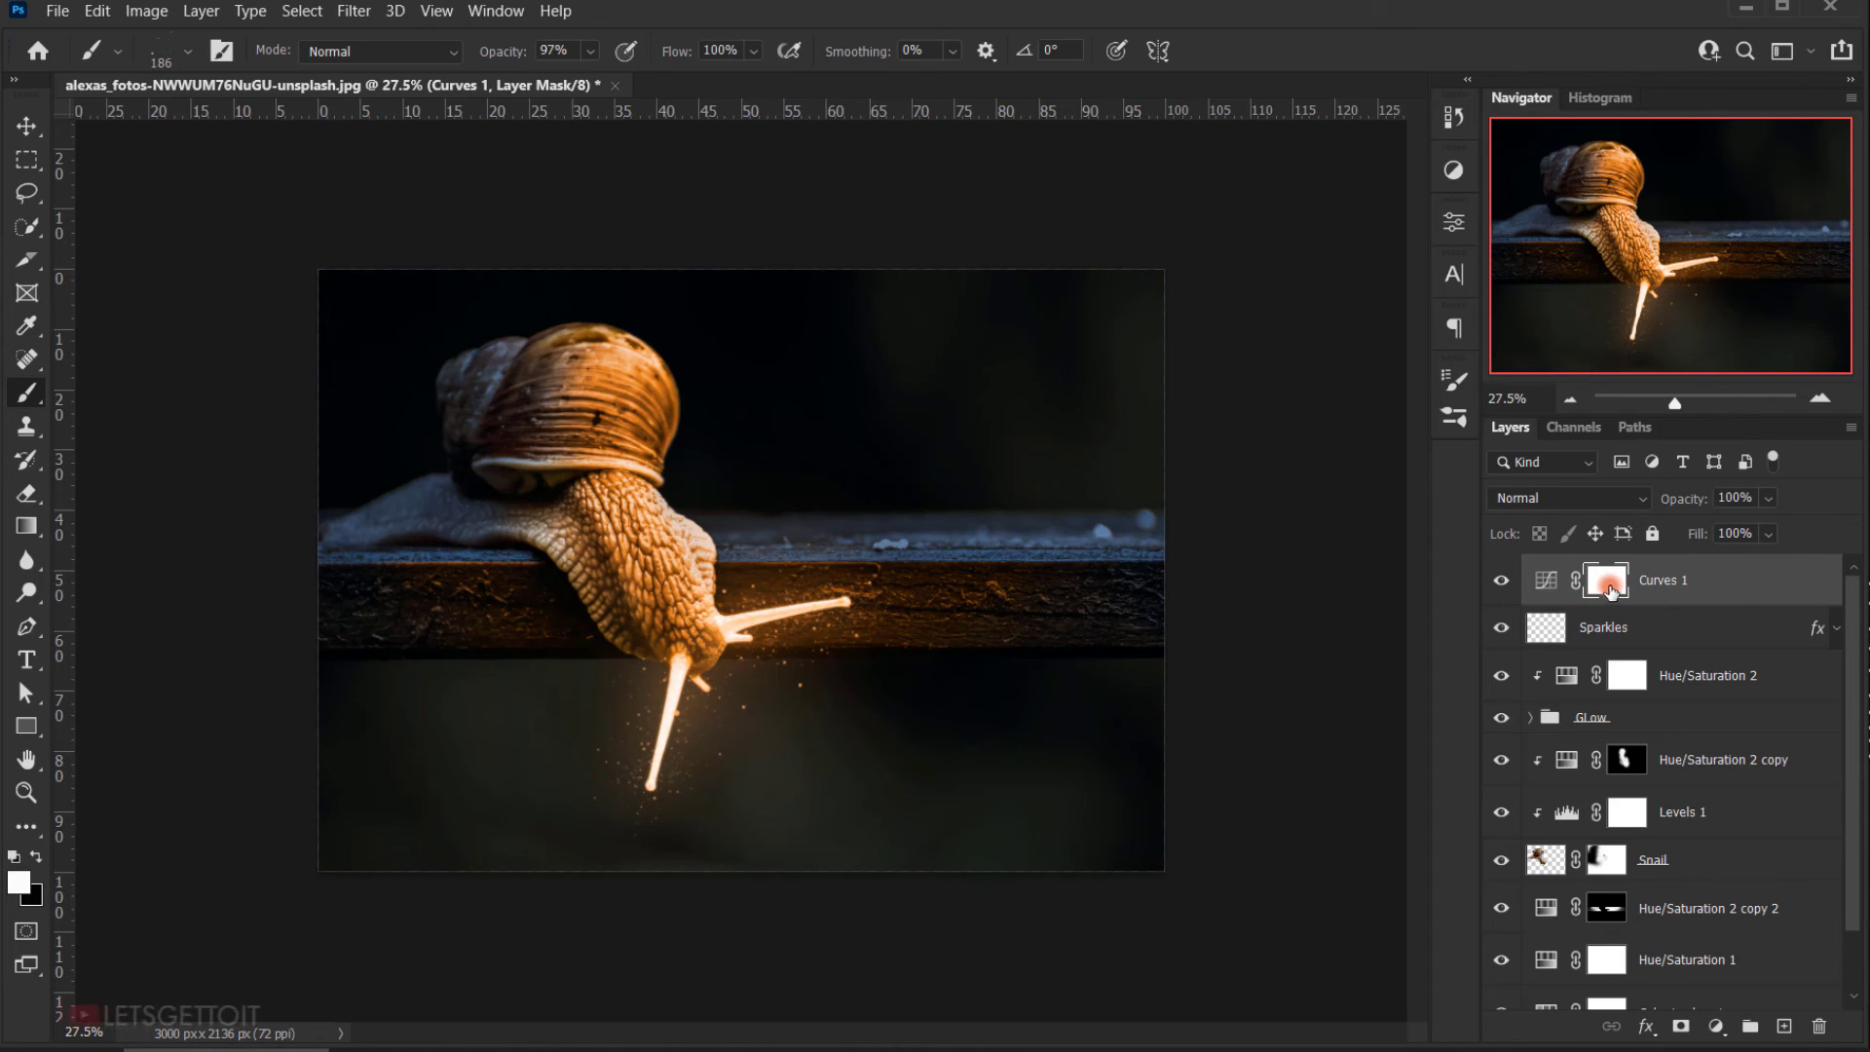
{"action": "left_click", "coordinate": [37, 855]}
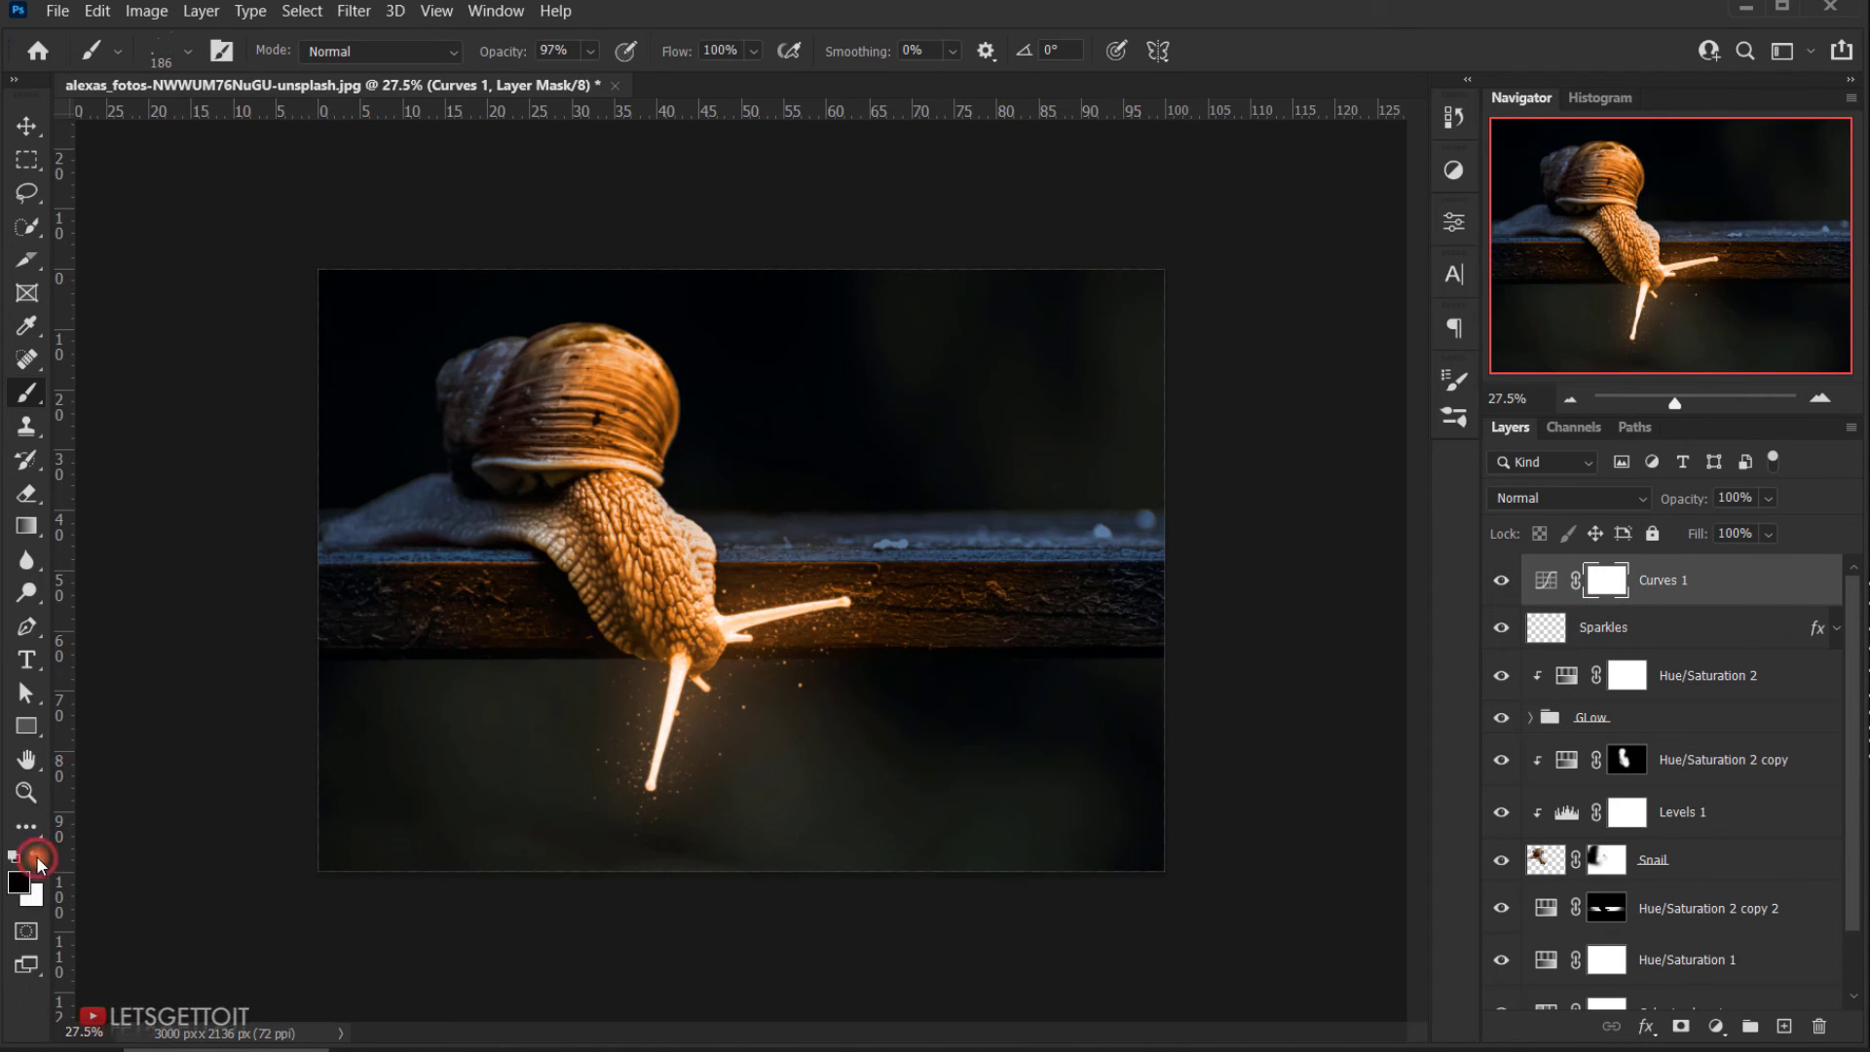
{"action": "left_click_drag", "start_coordinate": [774, 719], "coordinate": [709, 707]}
{"action": "right_click", "coordinate": [937, 495]}
{"action": "left_click_drag", "start_coordinate": [1695, 914], "coordinate": [1739, 584]}
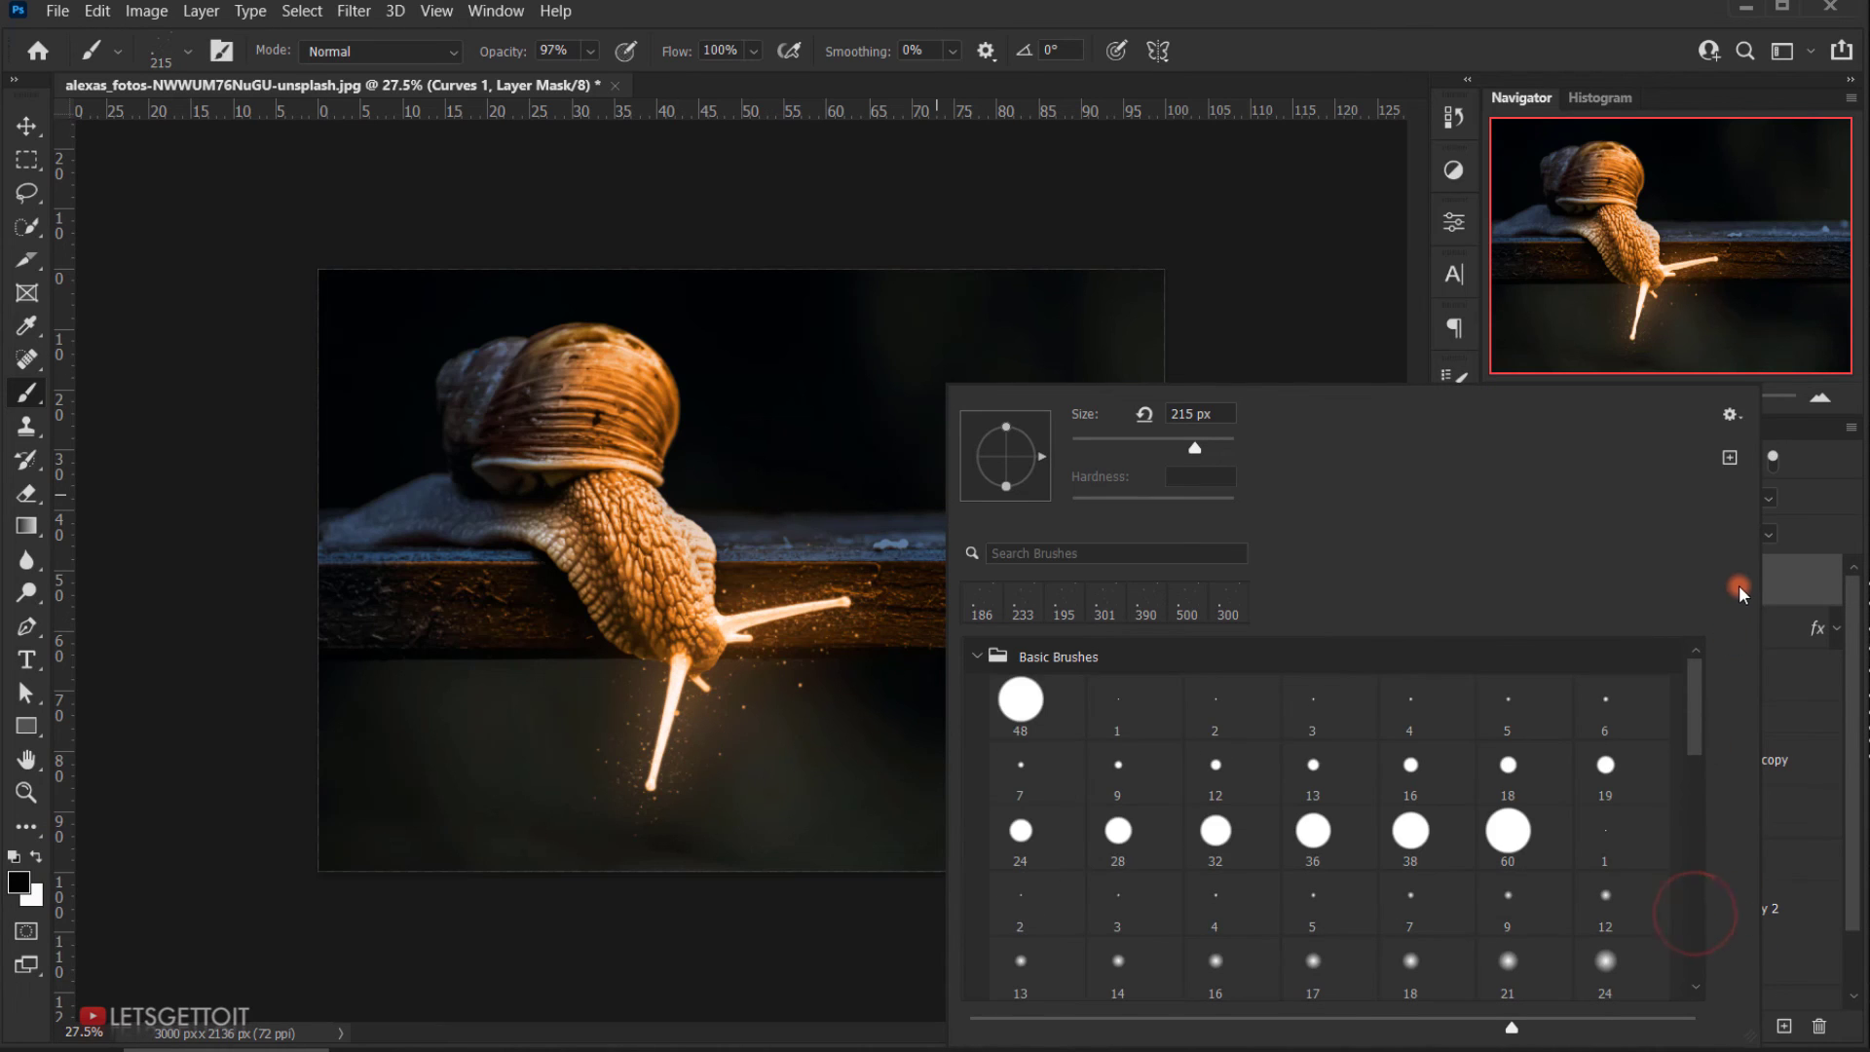
{"action": "scroll", "coordinate": [1384, 867], "scroll_direction": "down", "scroll_amount": 3}
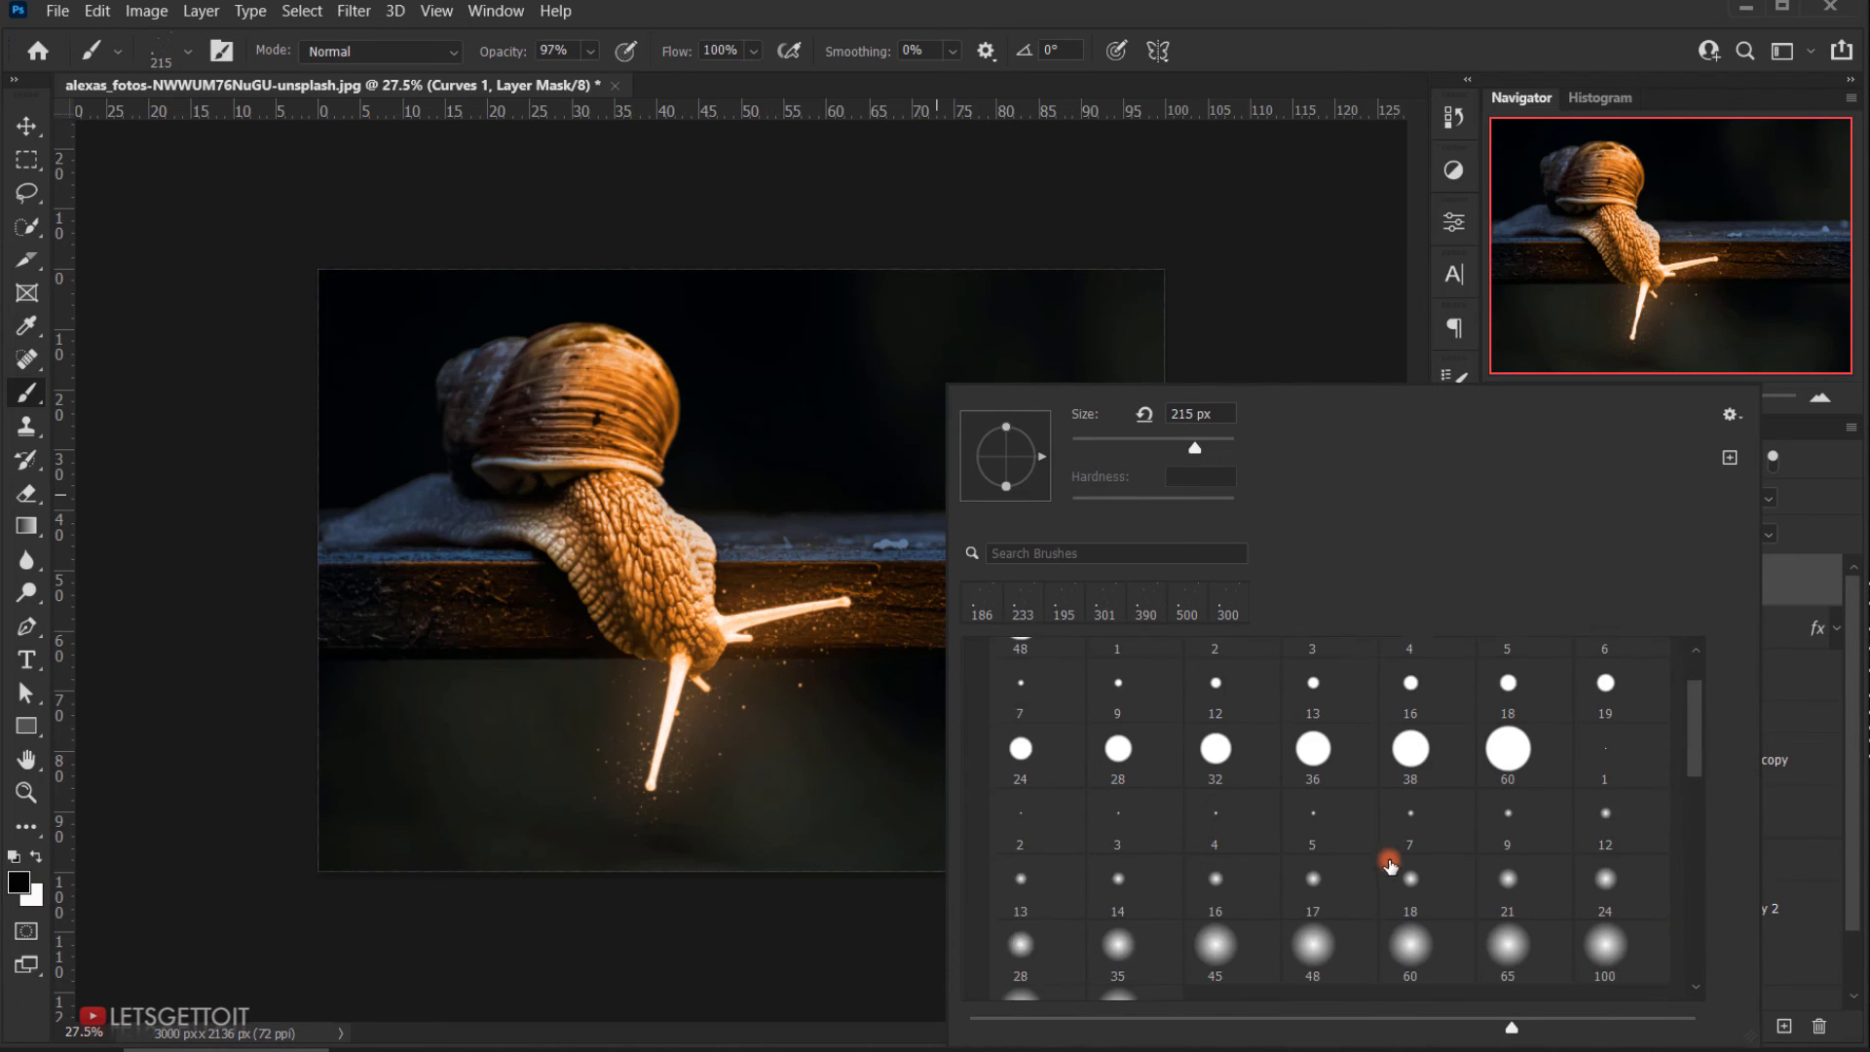
{"action": "left_click", "coordinate": [1307, 901]}
{"action": "left_click", "coordinate": [1418, 48]}
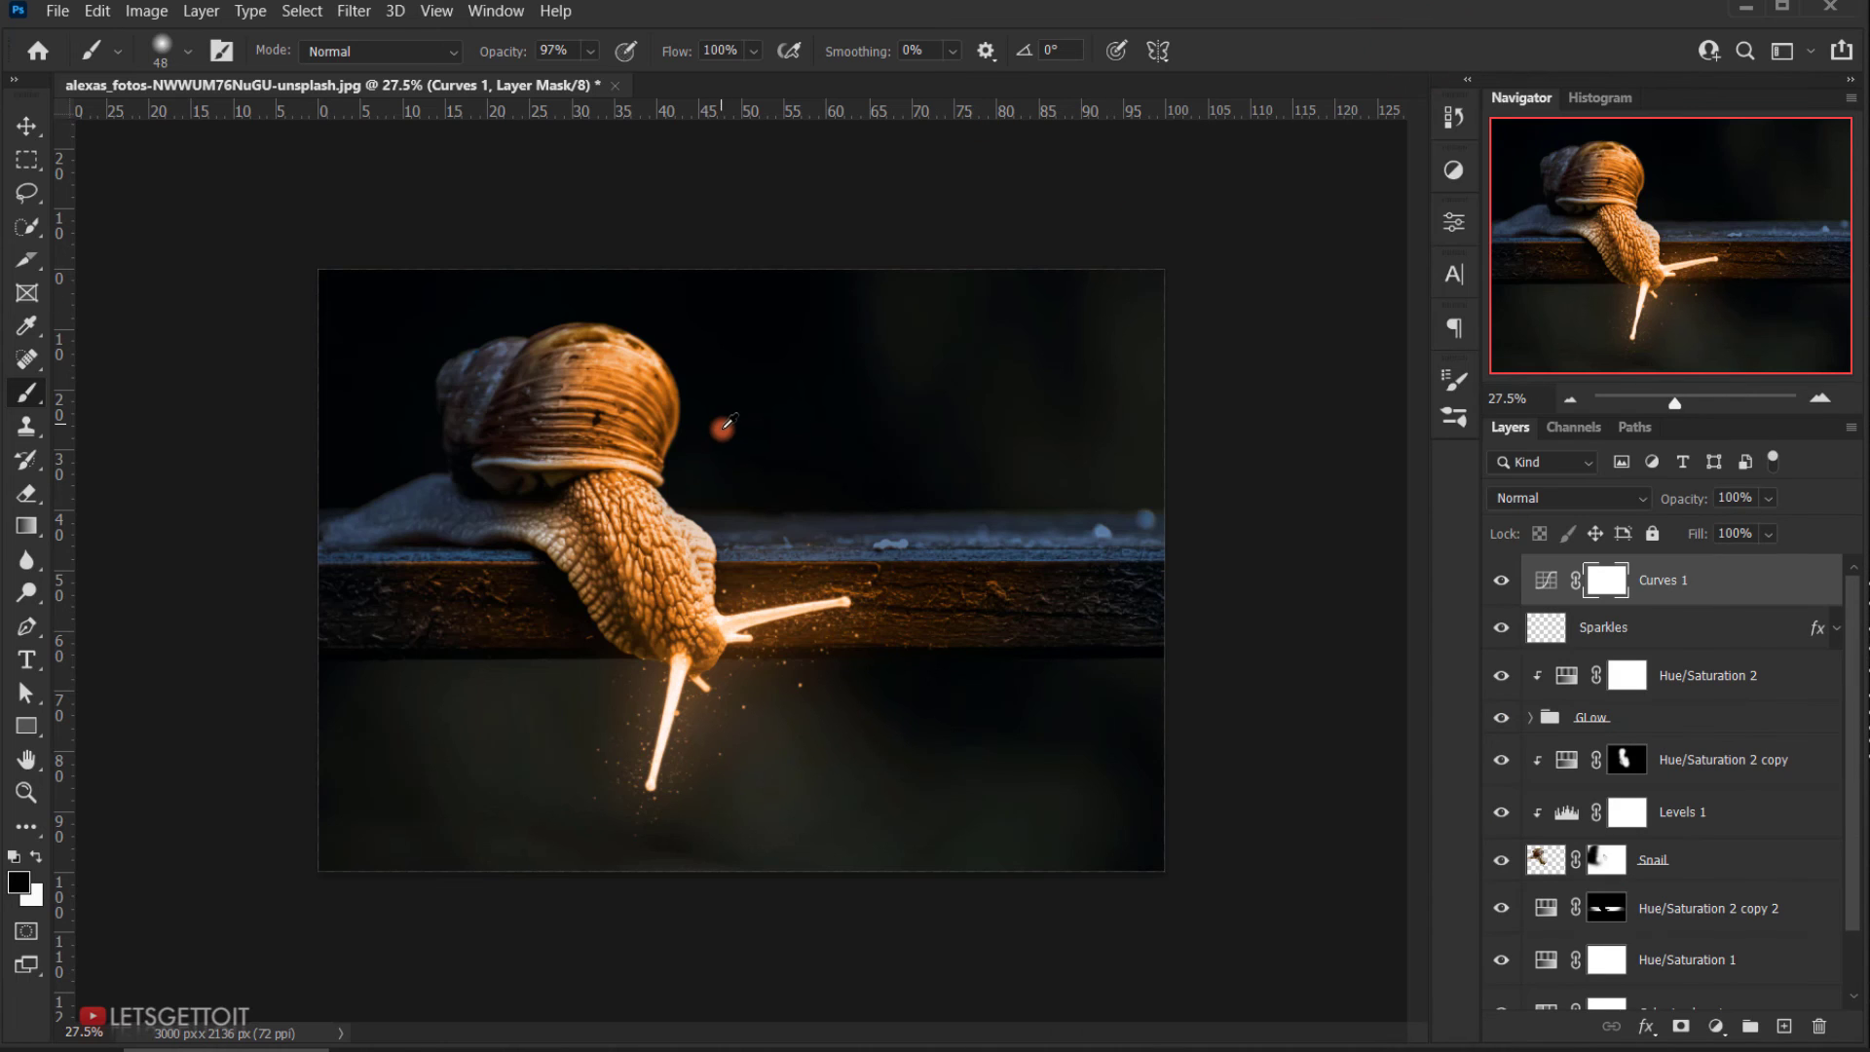
Step: Enlarge the brush to 1144 px and paint black on the Curves 1 mask over the background above and below the beam
{"action": "mouse_move", "coordinate": [725, 426]}
{"action": "left_mouse_down"}
{"action": "mouse_move", "coordinate": [827, 424]}
{"action": "mouse_move", "coordinate": [824, 187]}
{"action": "left_mouse_up"}
{"action": "scroll", "coordinate": [714, 428], "scroll_direction": "up", "scroll_amount": 1}
{"action": "scroll", "coordinate": [719, 421], "scroll_direction": "up", "scroll_amount": 3}
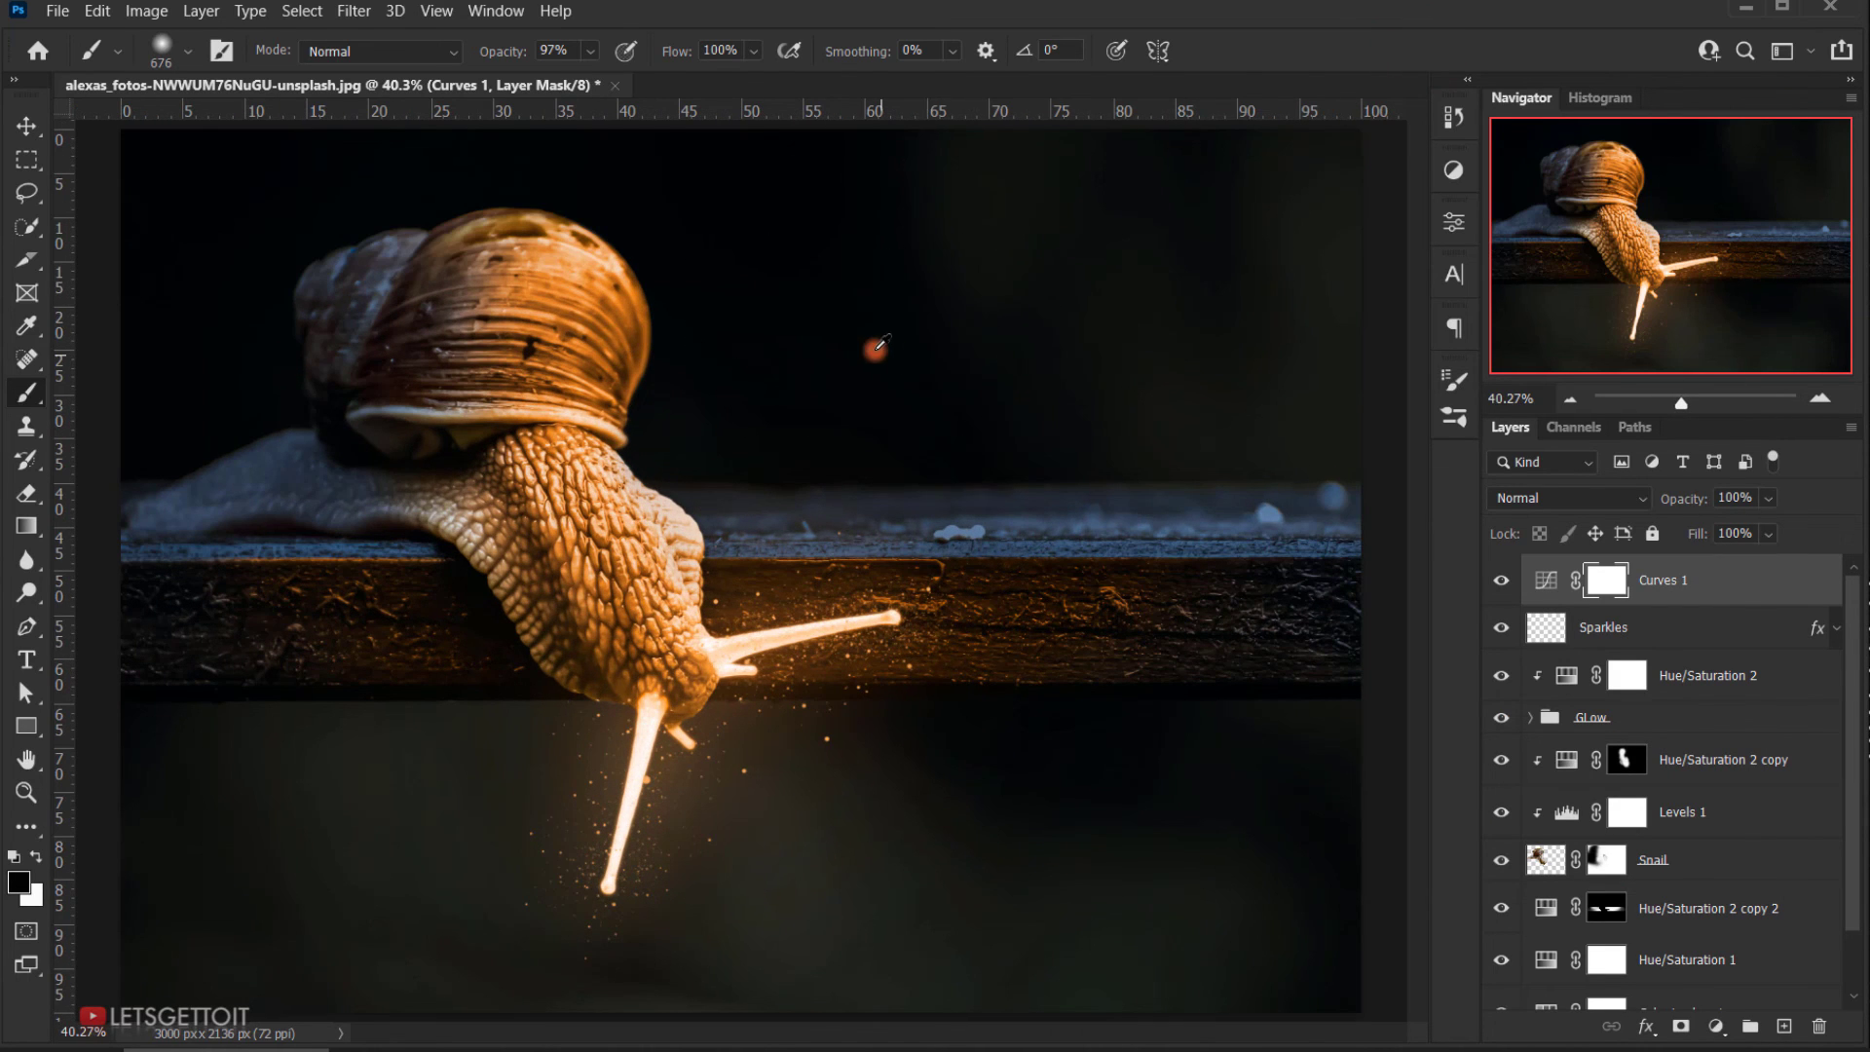
{"action": "left_click_drag", "start_coordinate": [874, 342], "coordinate": [985, 286]}
{"action": "scroll", "coordinate": [915, 325], "scroll_direction": "down", "scroll_amount": 5}
{"action": "left_click_drag", "start_coordinate": [762, 392], "coordinate": [896, 327]}
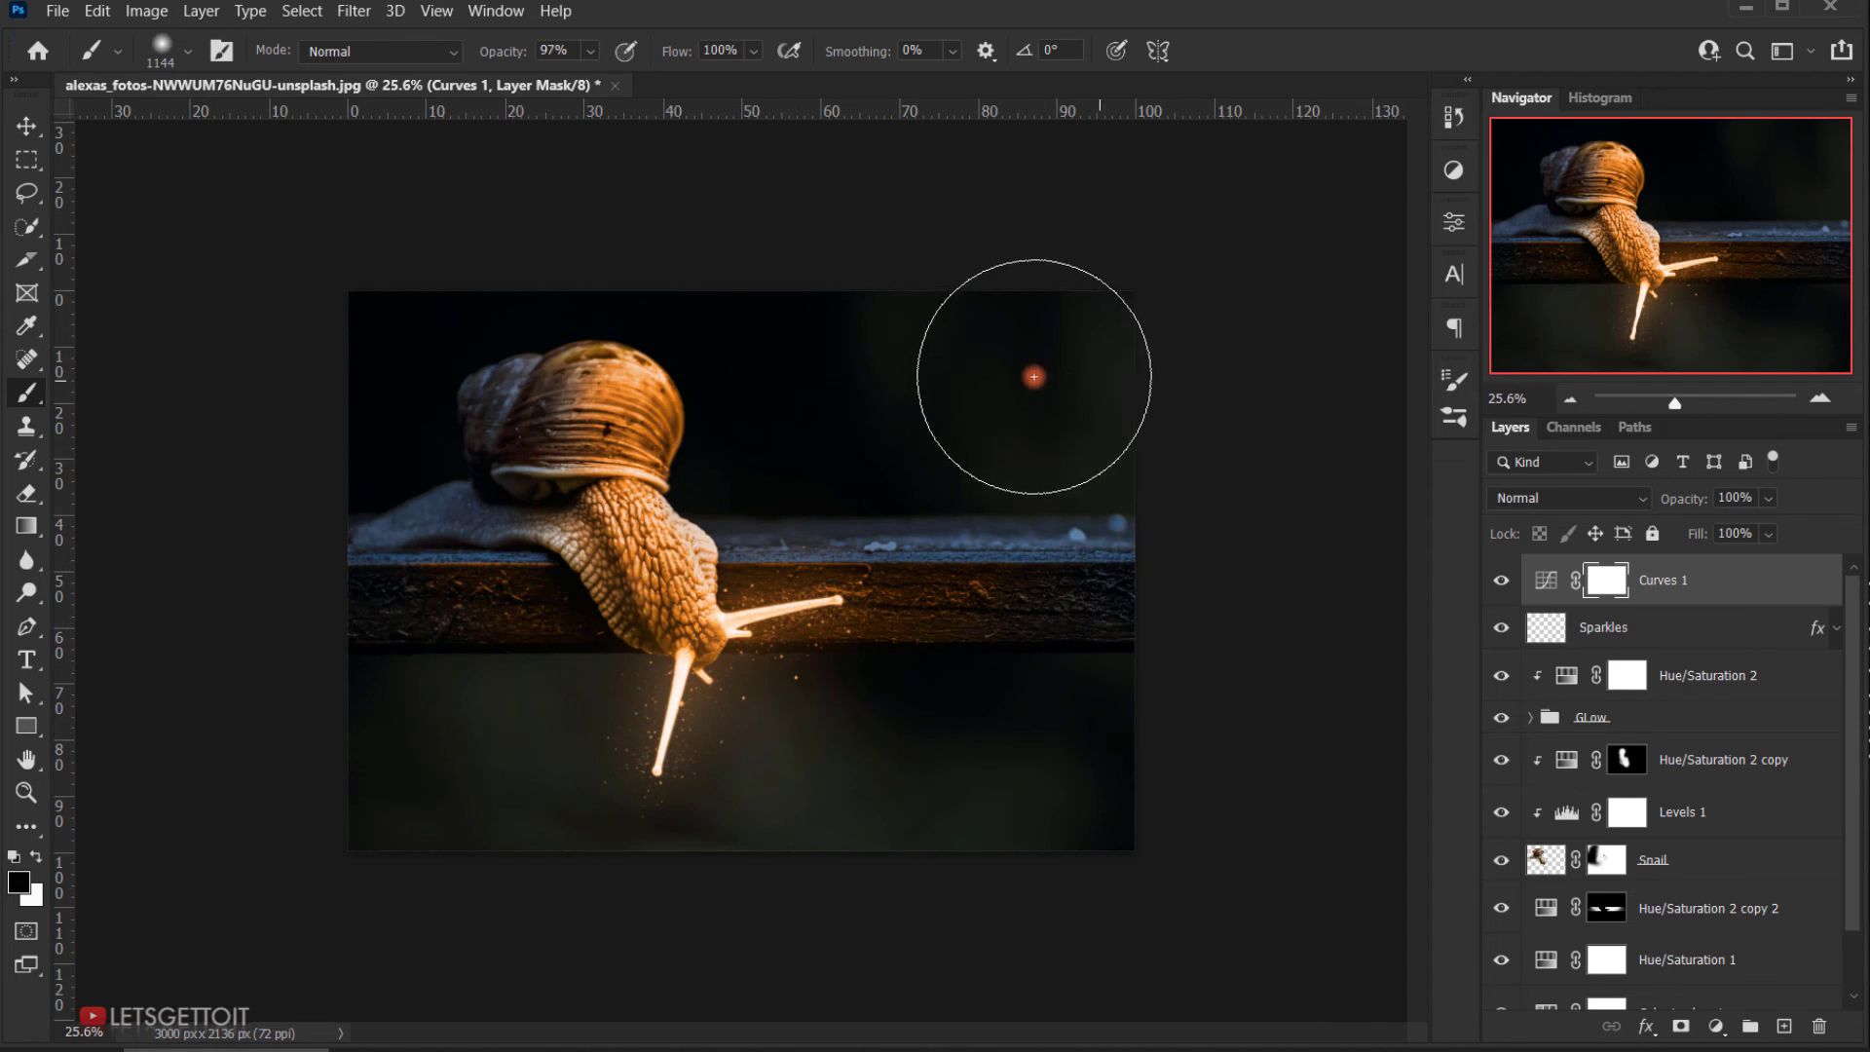
{"action": "left_click_drag", "start_coordinate": [686, 393], "coordinate": [376, 361]}
{"action": "mouse_move", "coordinate": [1121, 774]}
{"action": "left_mouse_down"}
{"action": "mouse_move", "coordinate": [356, 798]}
{"action": "mouse_move", "coordinate": [1175, 792]}
{"action": "mouse_move", "coordinate": [893, 770]}
{"action": "mouse_move", "coordinate": [207, 811]}
{"action": "left_mouse_up"}
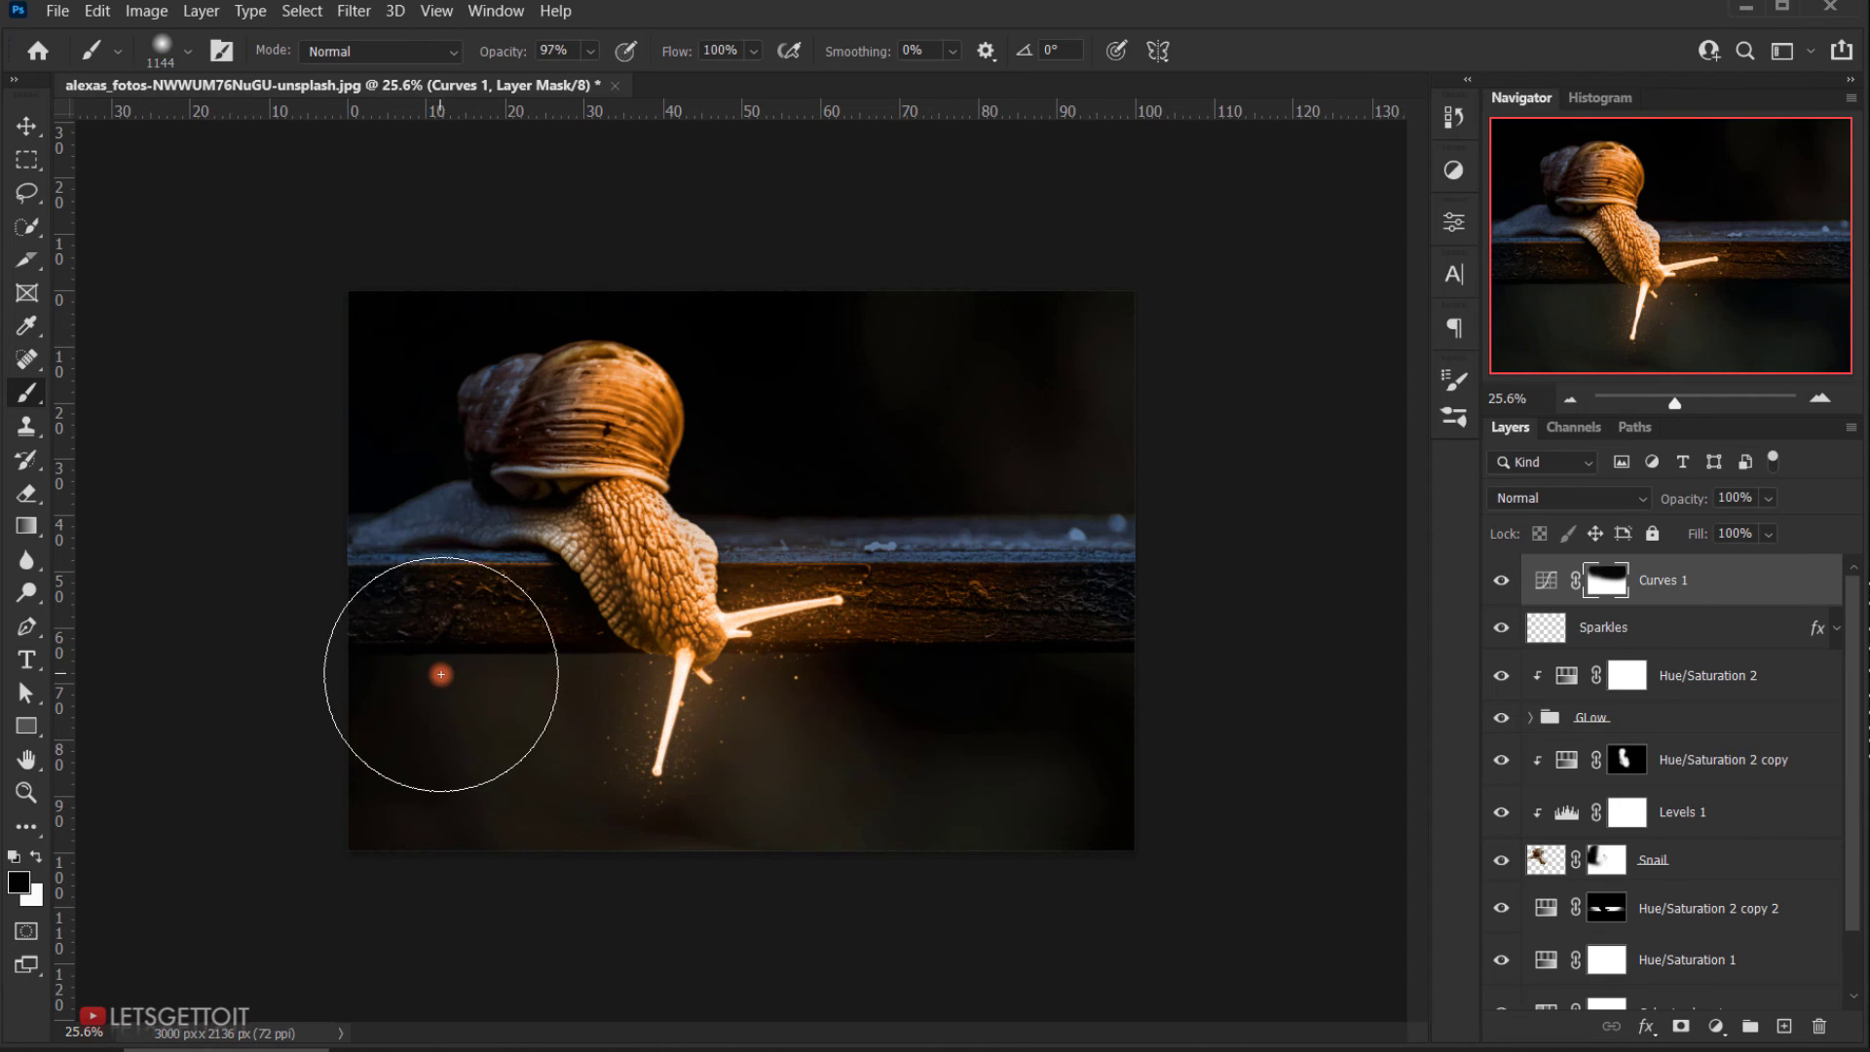
Step: Compare the image with and without the masked Curves 1 layer, leaving it visible
{"action": "scroll", "coordinate": [741, 584], "scroll_direction": "down", "scroll_amount": 3}
{"action": "left_click", "coordinate": [1503, 583]}
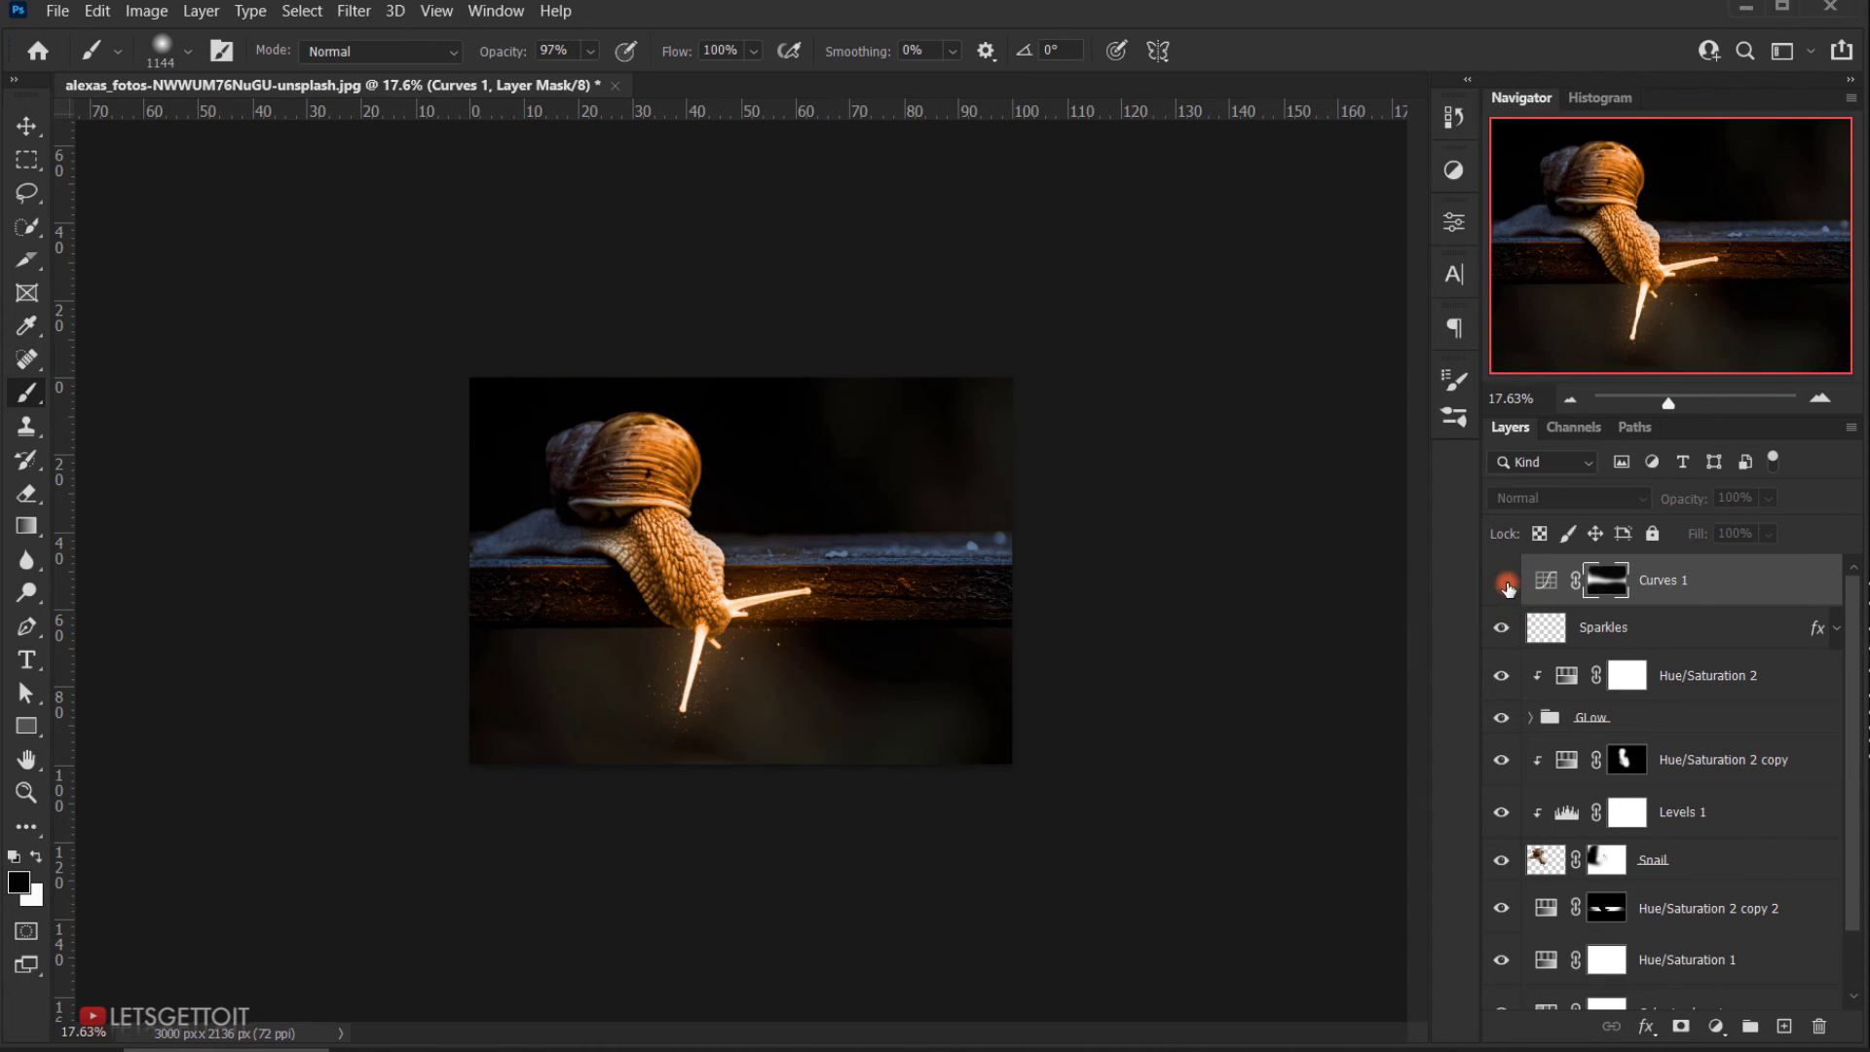
{"action": "left_click", "coordinate": [1507, 587]}
{"action": "left_click", "coordinate": [1508, 587]}
{"action": "left_click", "coordinate": [1507, 587]}
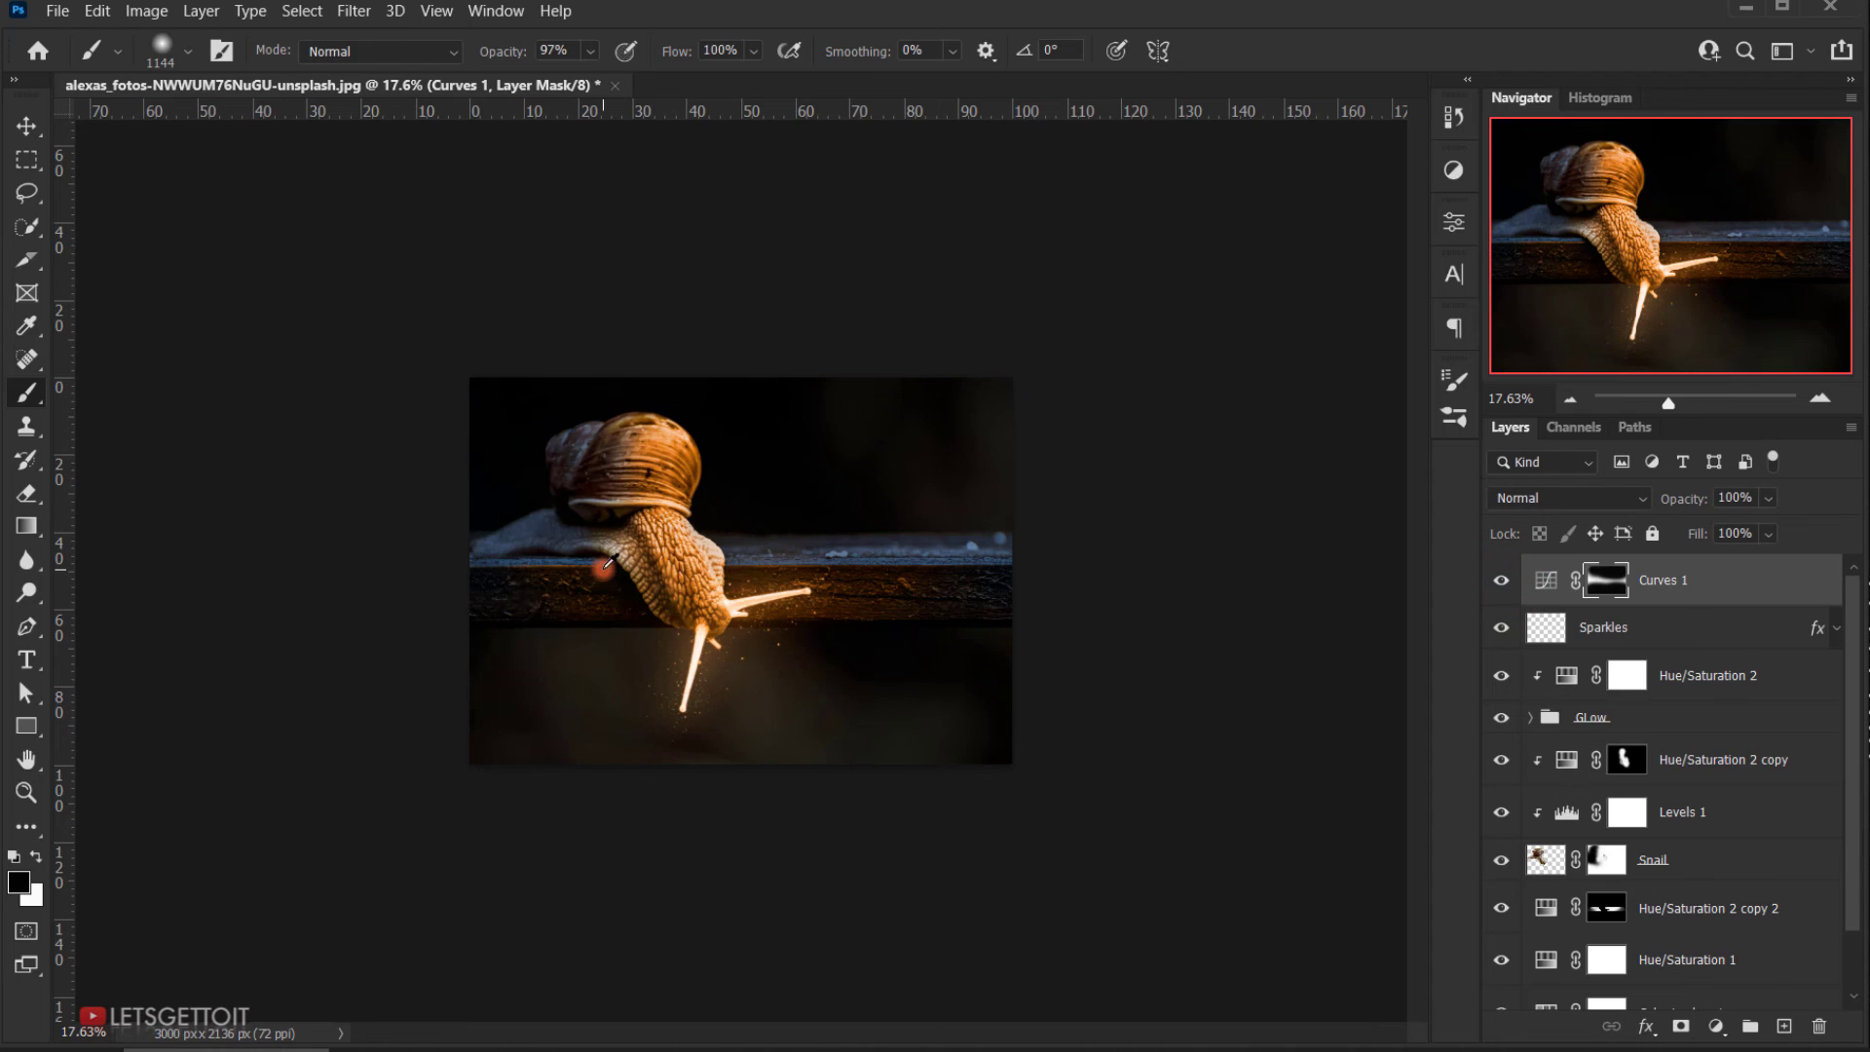
Step: Lower the density of the Curves 1 layer mask to 74%
{"action": "scroll", "coordinate": [886, 604], "scroll_direction": "up", "scroll_amount": 3}
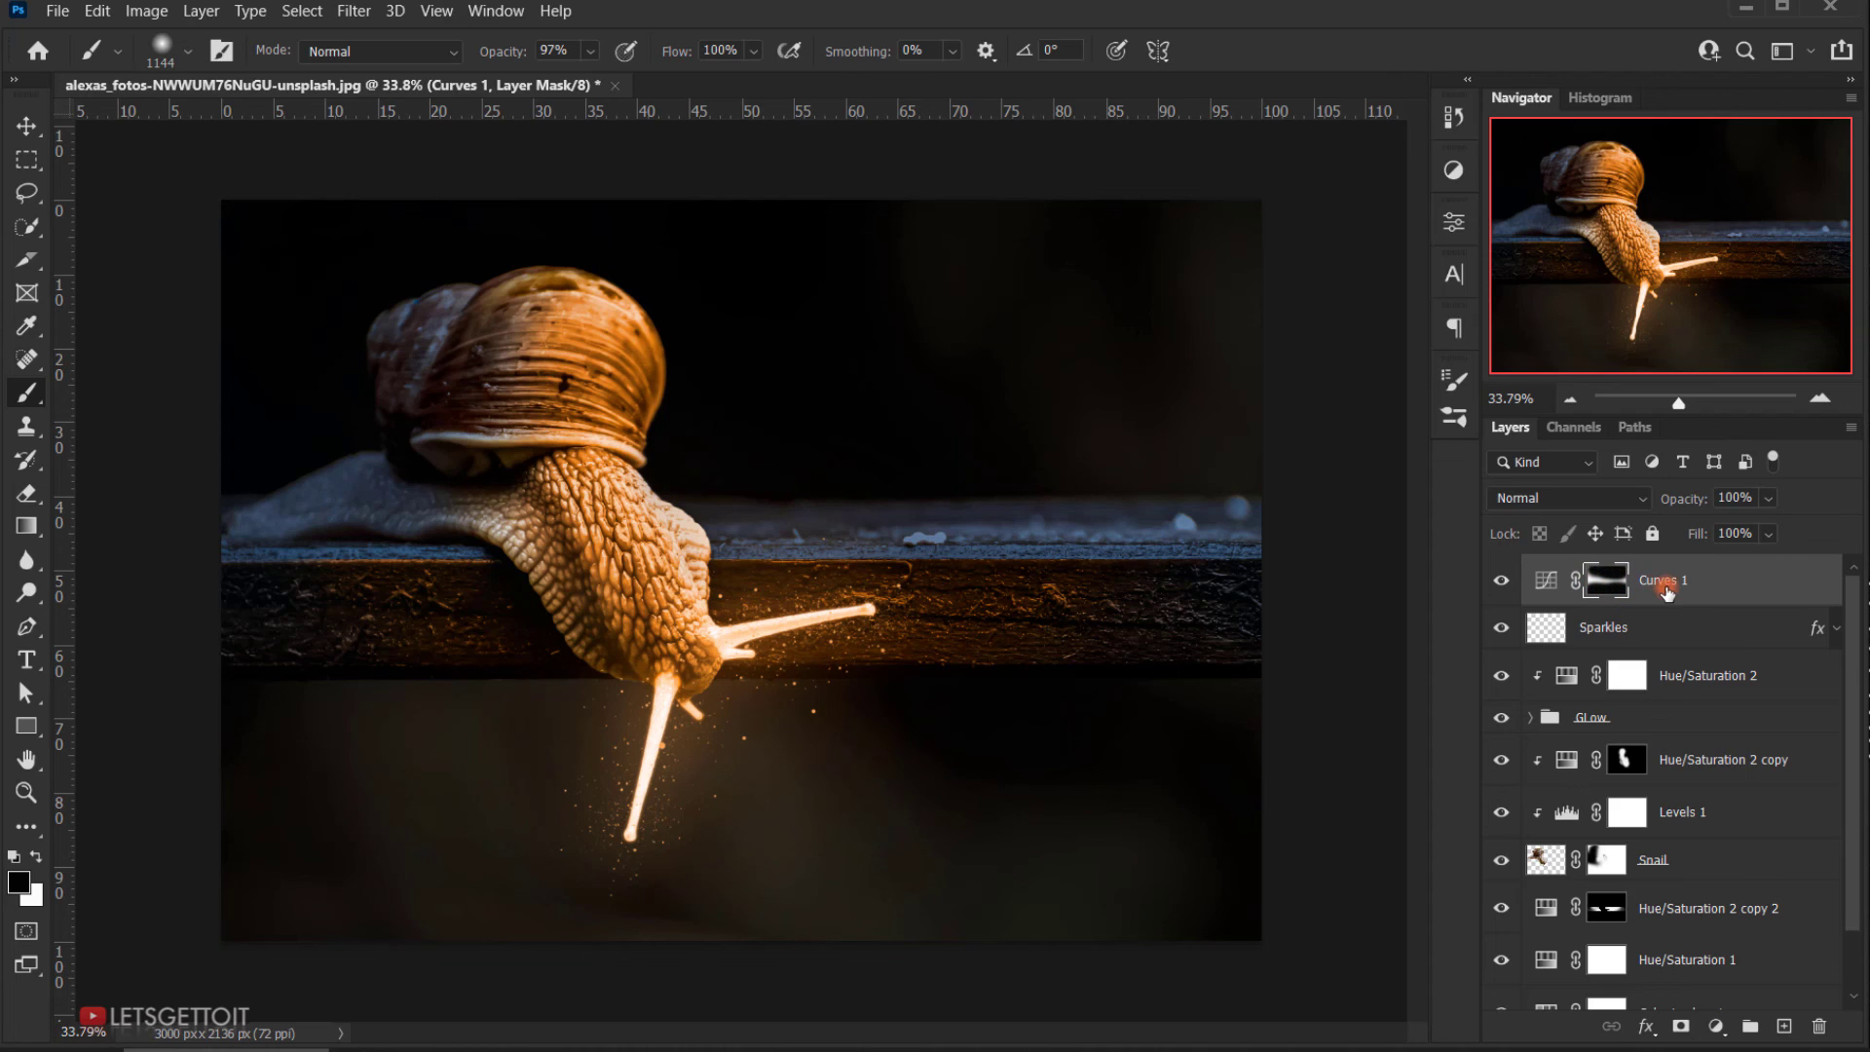
{"action": "double_click", "coordinate": [1610, 583]}
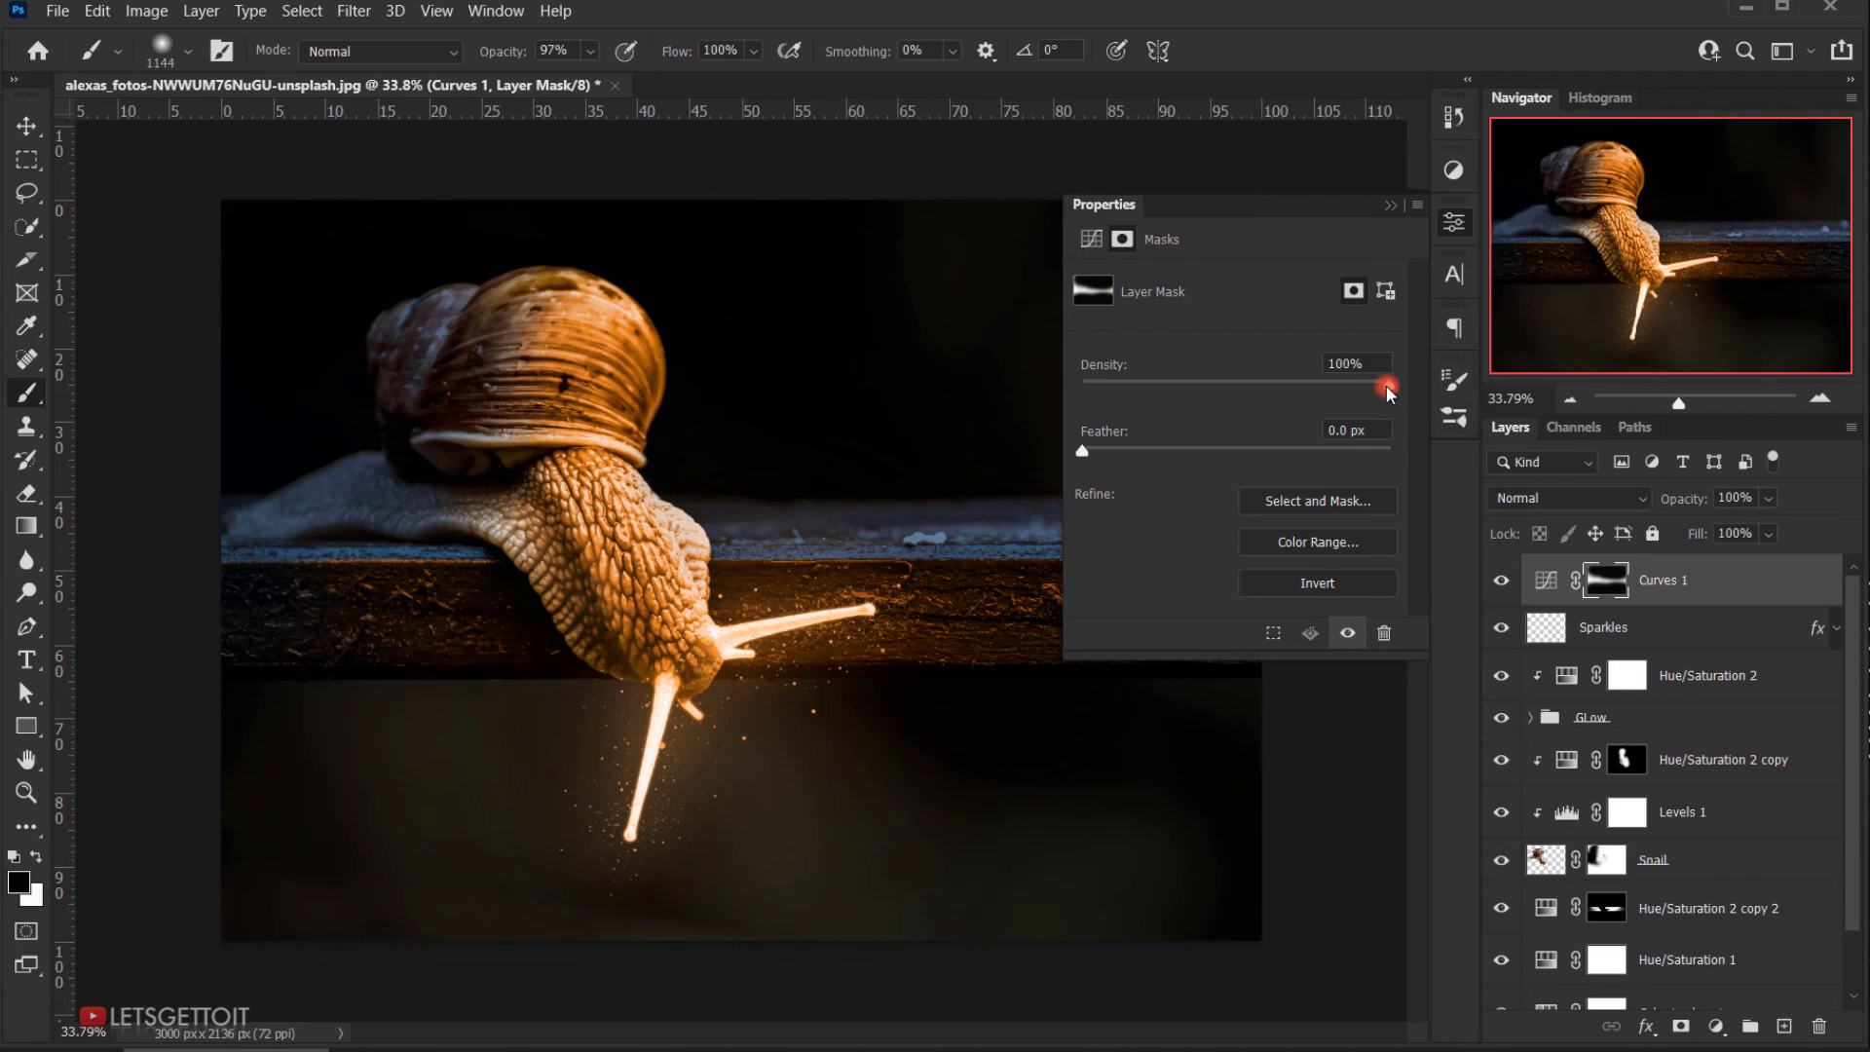
{"action": "left_click_drag", "start_coordinate": [1352, 386], "coordinate": [1312, 383]}
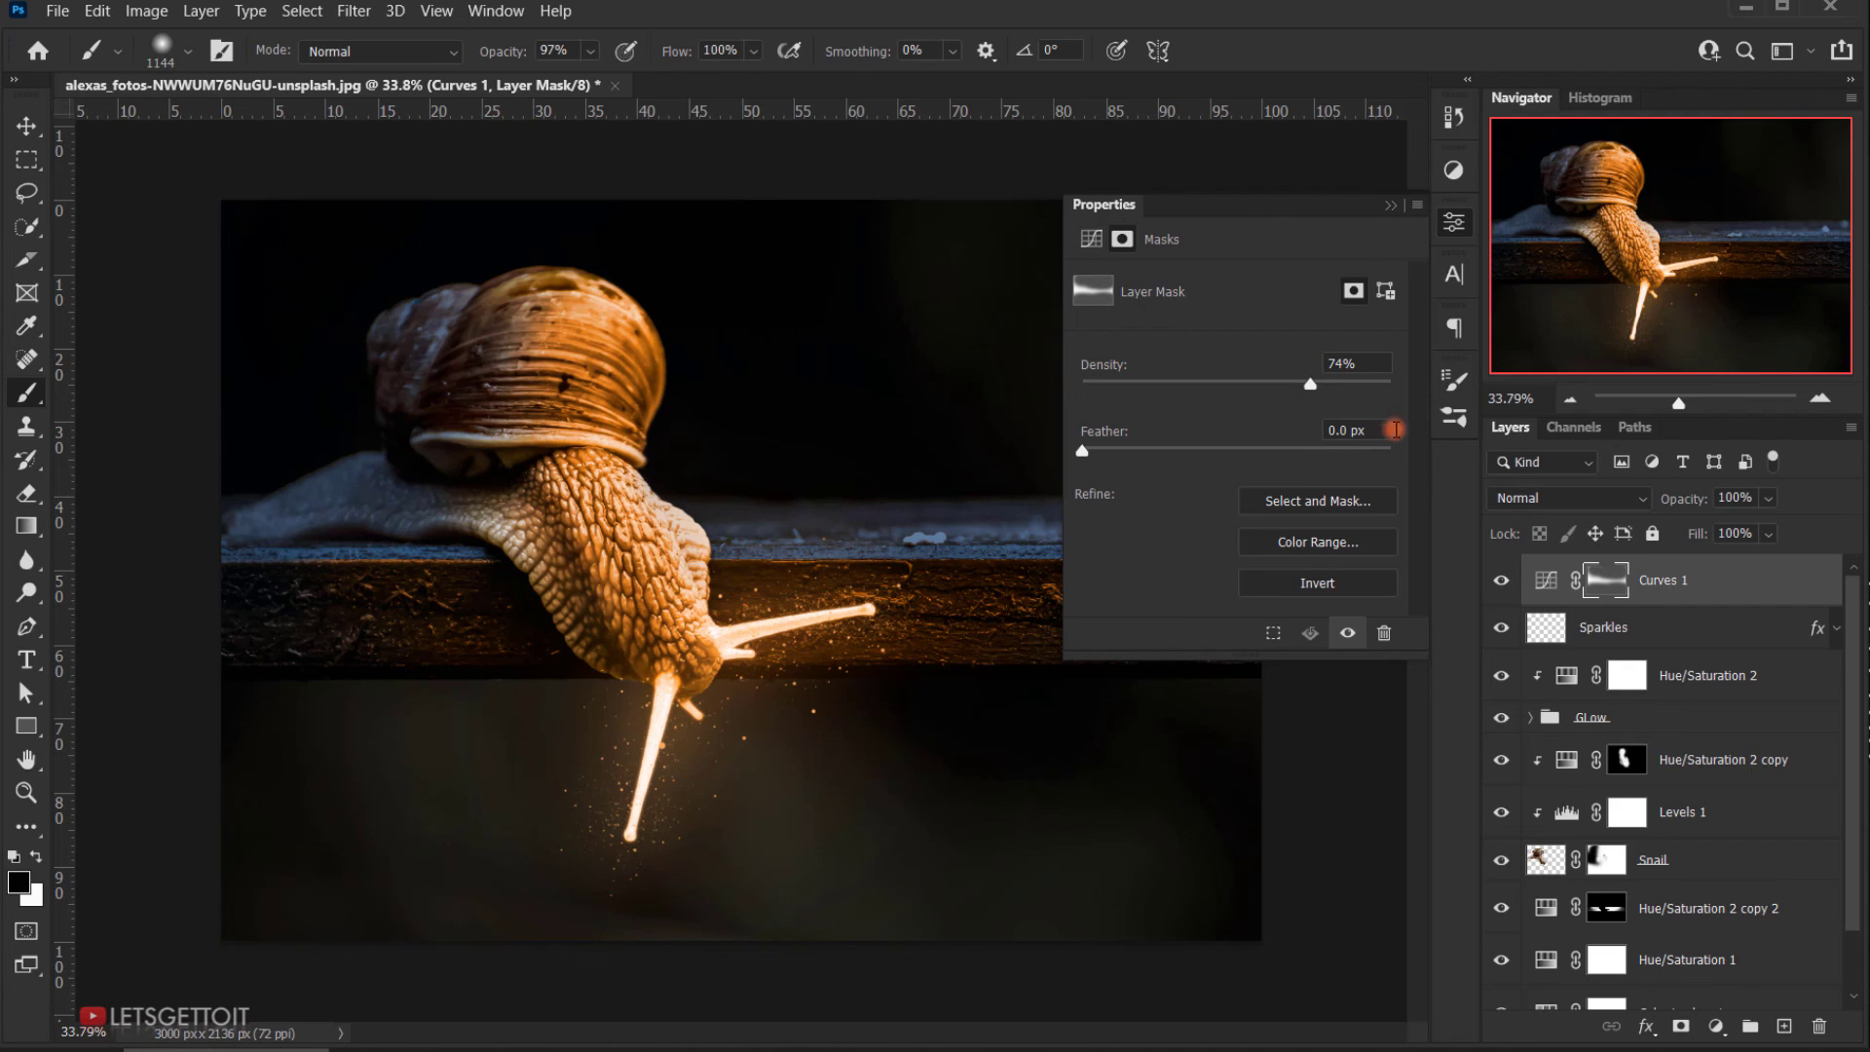
{"action": "left_click", "coordinate": [1621, 582]}
{"action": "left_click", "coordinate": [1391, 205]}
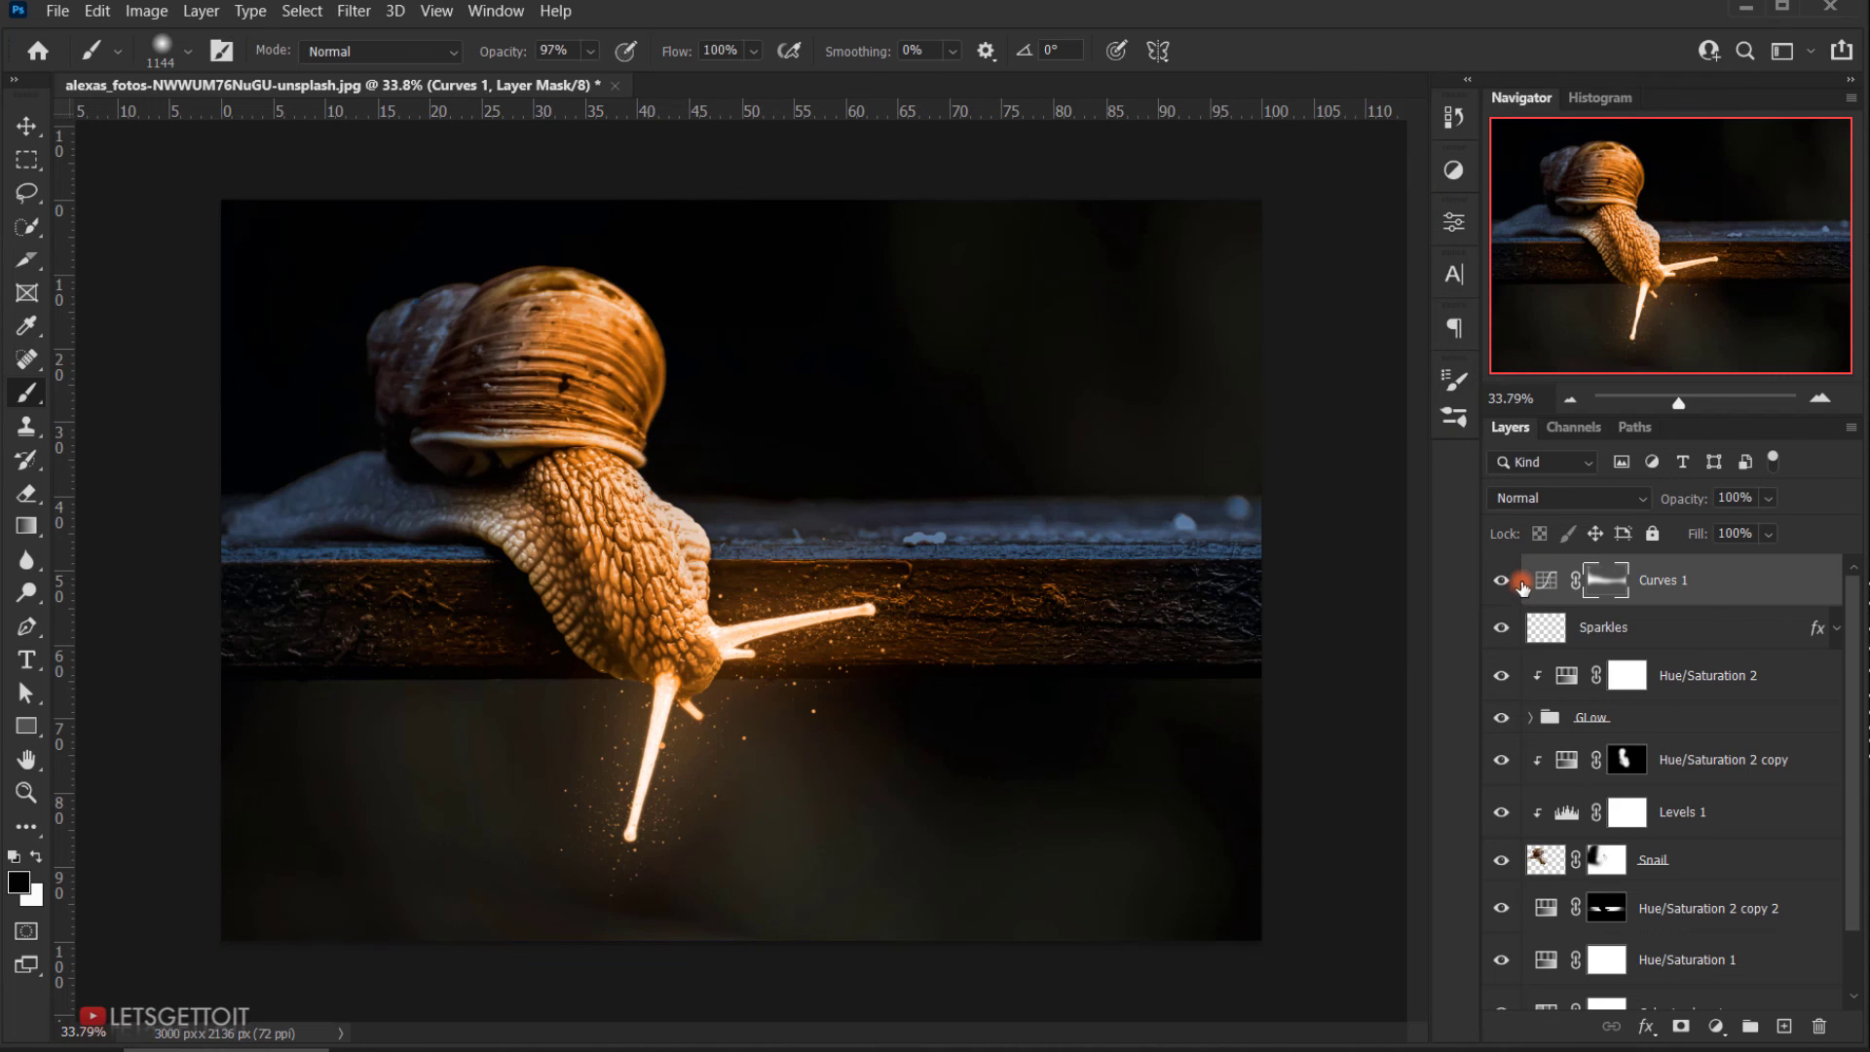
Step: Switch Curves 1 off and on to check the effect of the reduced mask density
{"action": "left_click", "coordinate": [1504, 585]}
{"action": "left_click", "coordinate": [1505, 585]}
{"action": "left_click", "coordinate": [1504, 585]}
{"action": "left_click", "coordinate": [1505, 586]}
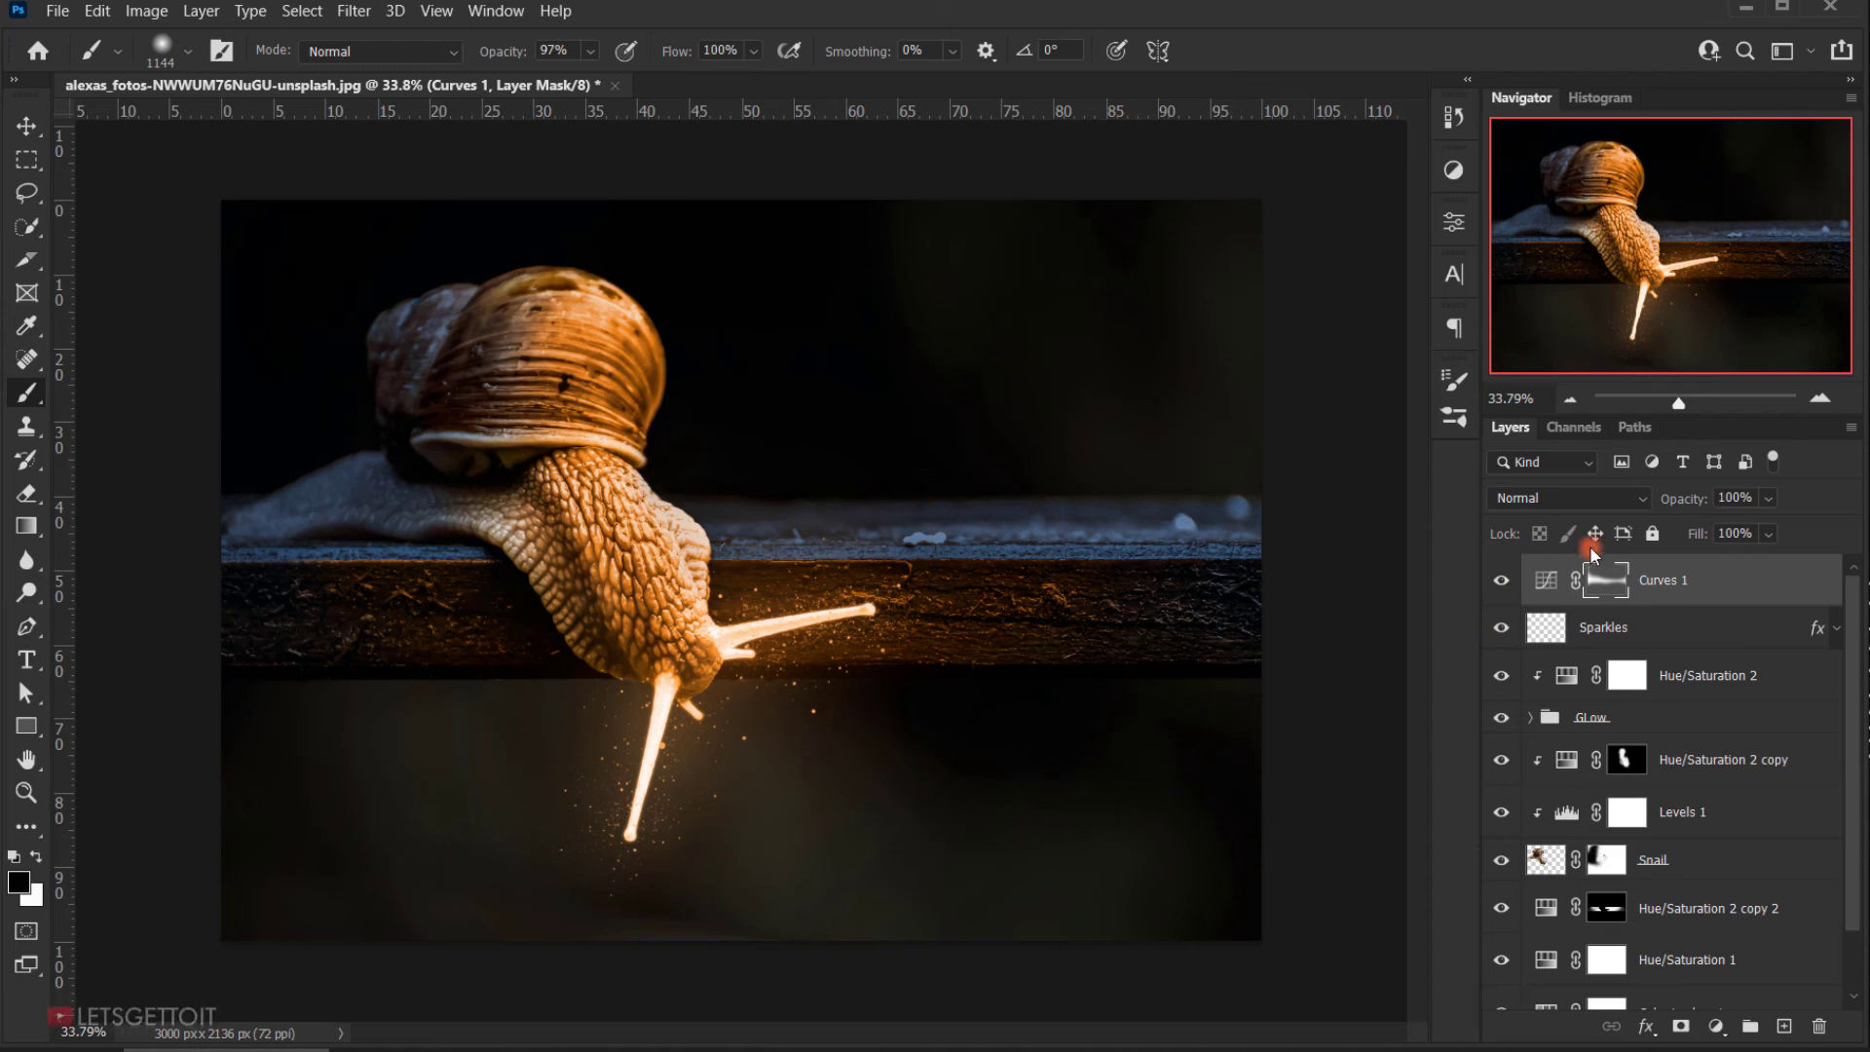
Step: Add an Exposure adjustment layer above Curves 1 with Offset +0.0042 and Gamma Correction 0.96
{"action": "left_click", "coordinate": [1717, 1026]}
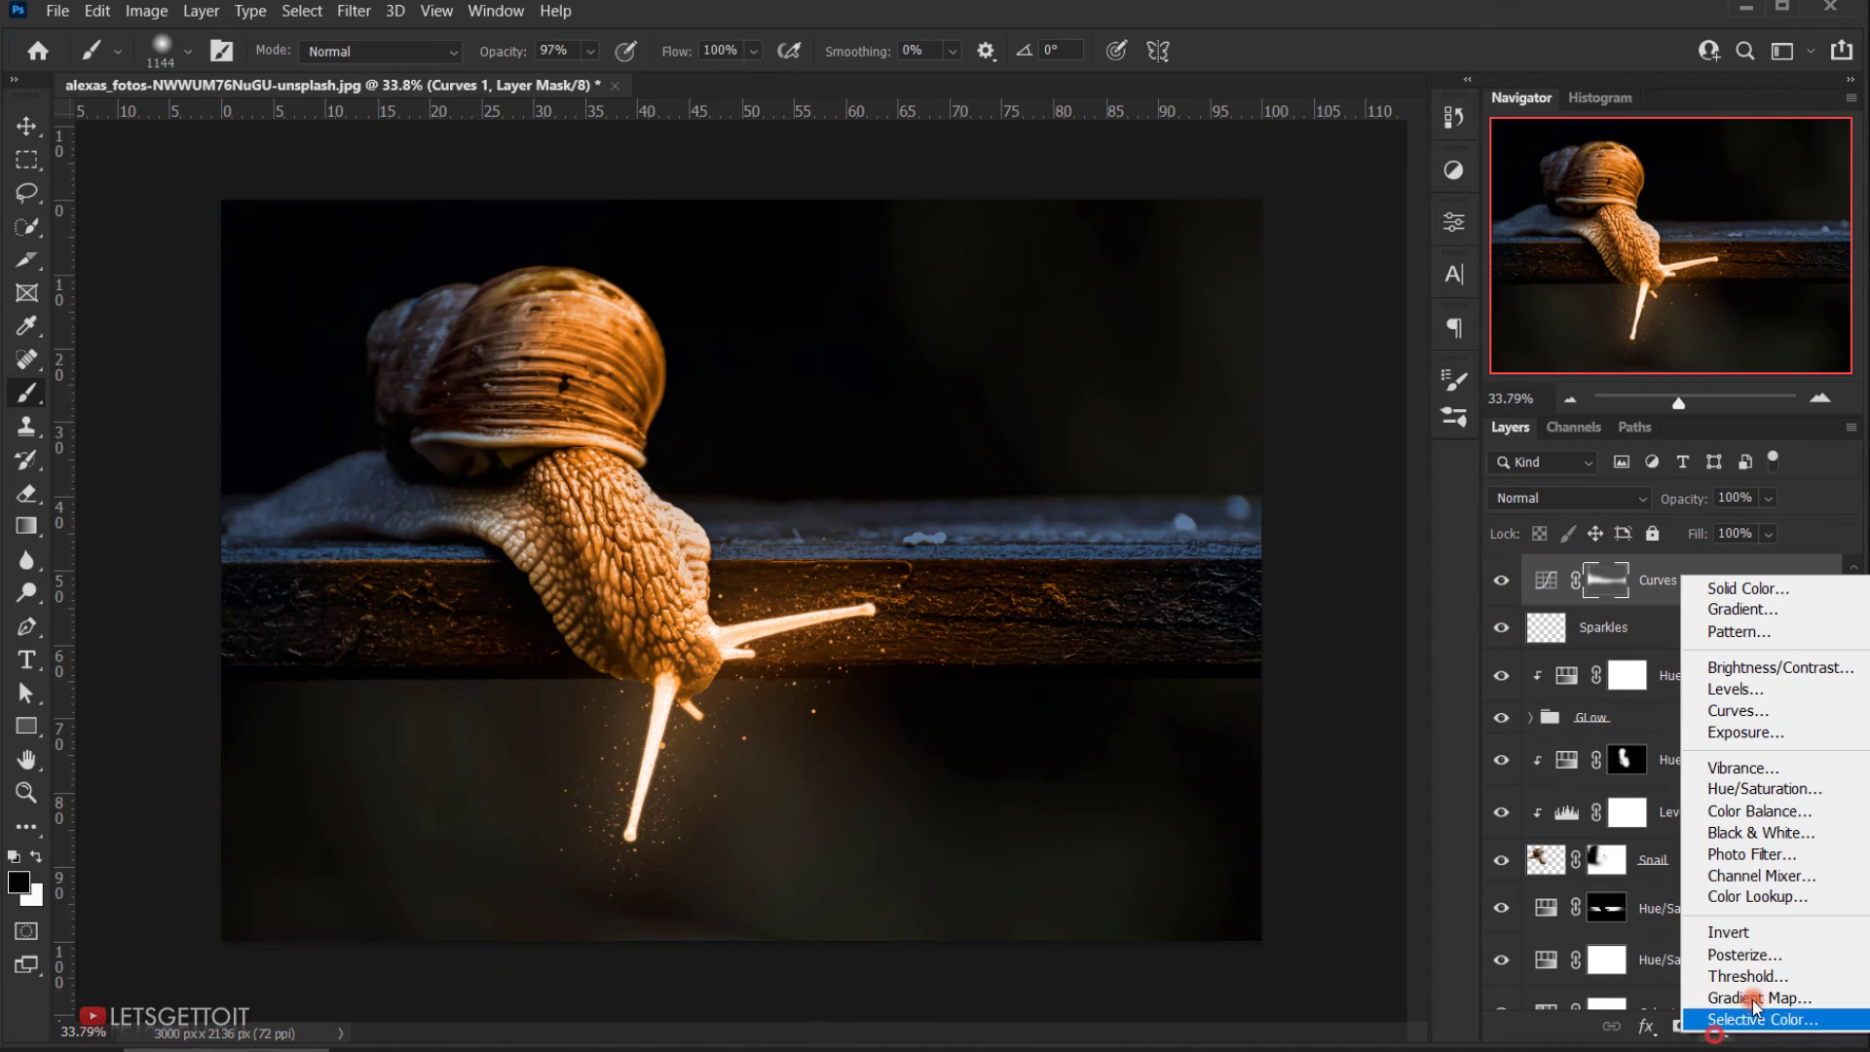
{"action": "left_click", "coordinate": [1743, 737]}
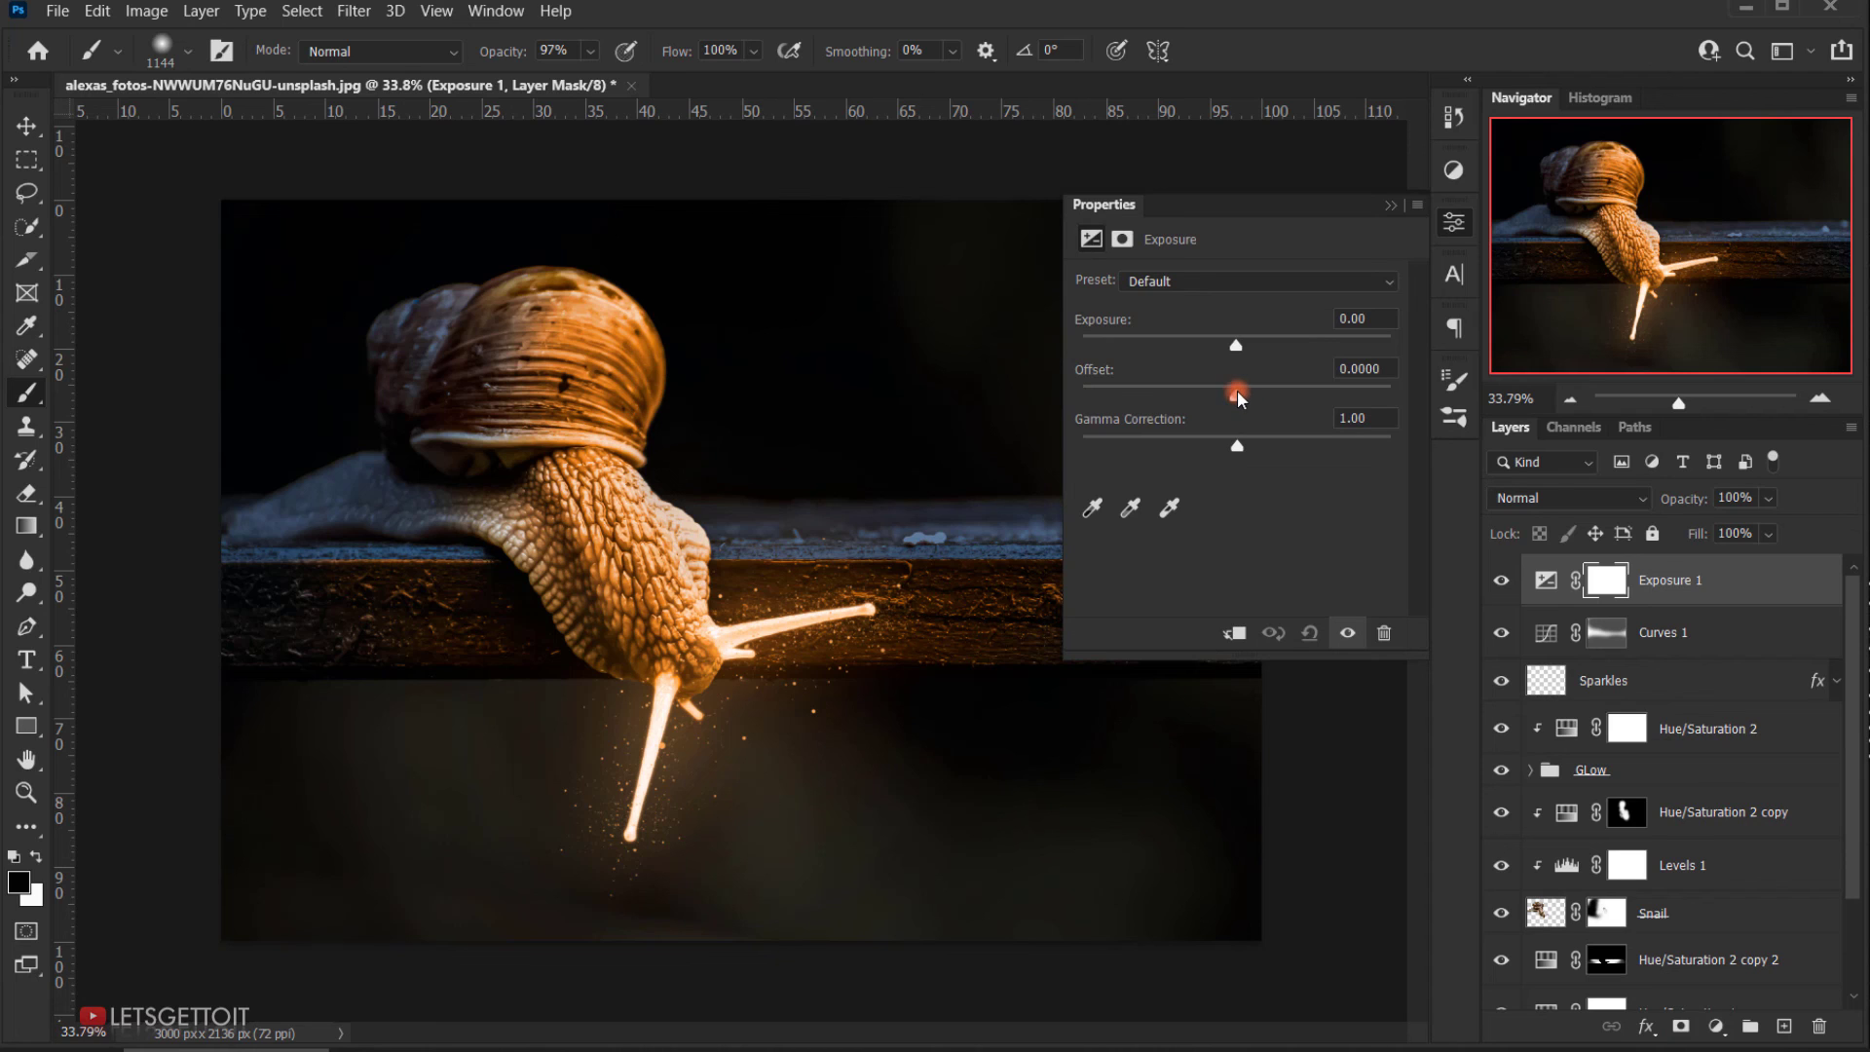
{"action": "left_click_drag", "start_coordinate": [1239, 397], "coordinate": [1238, 399]}
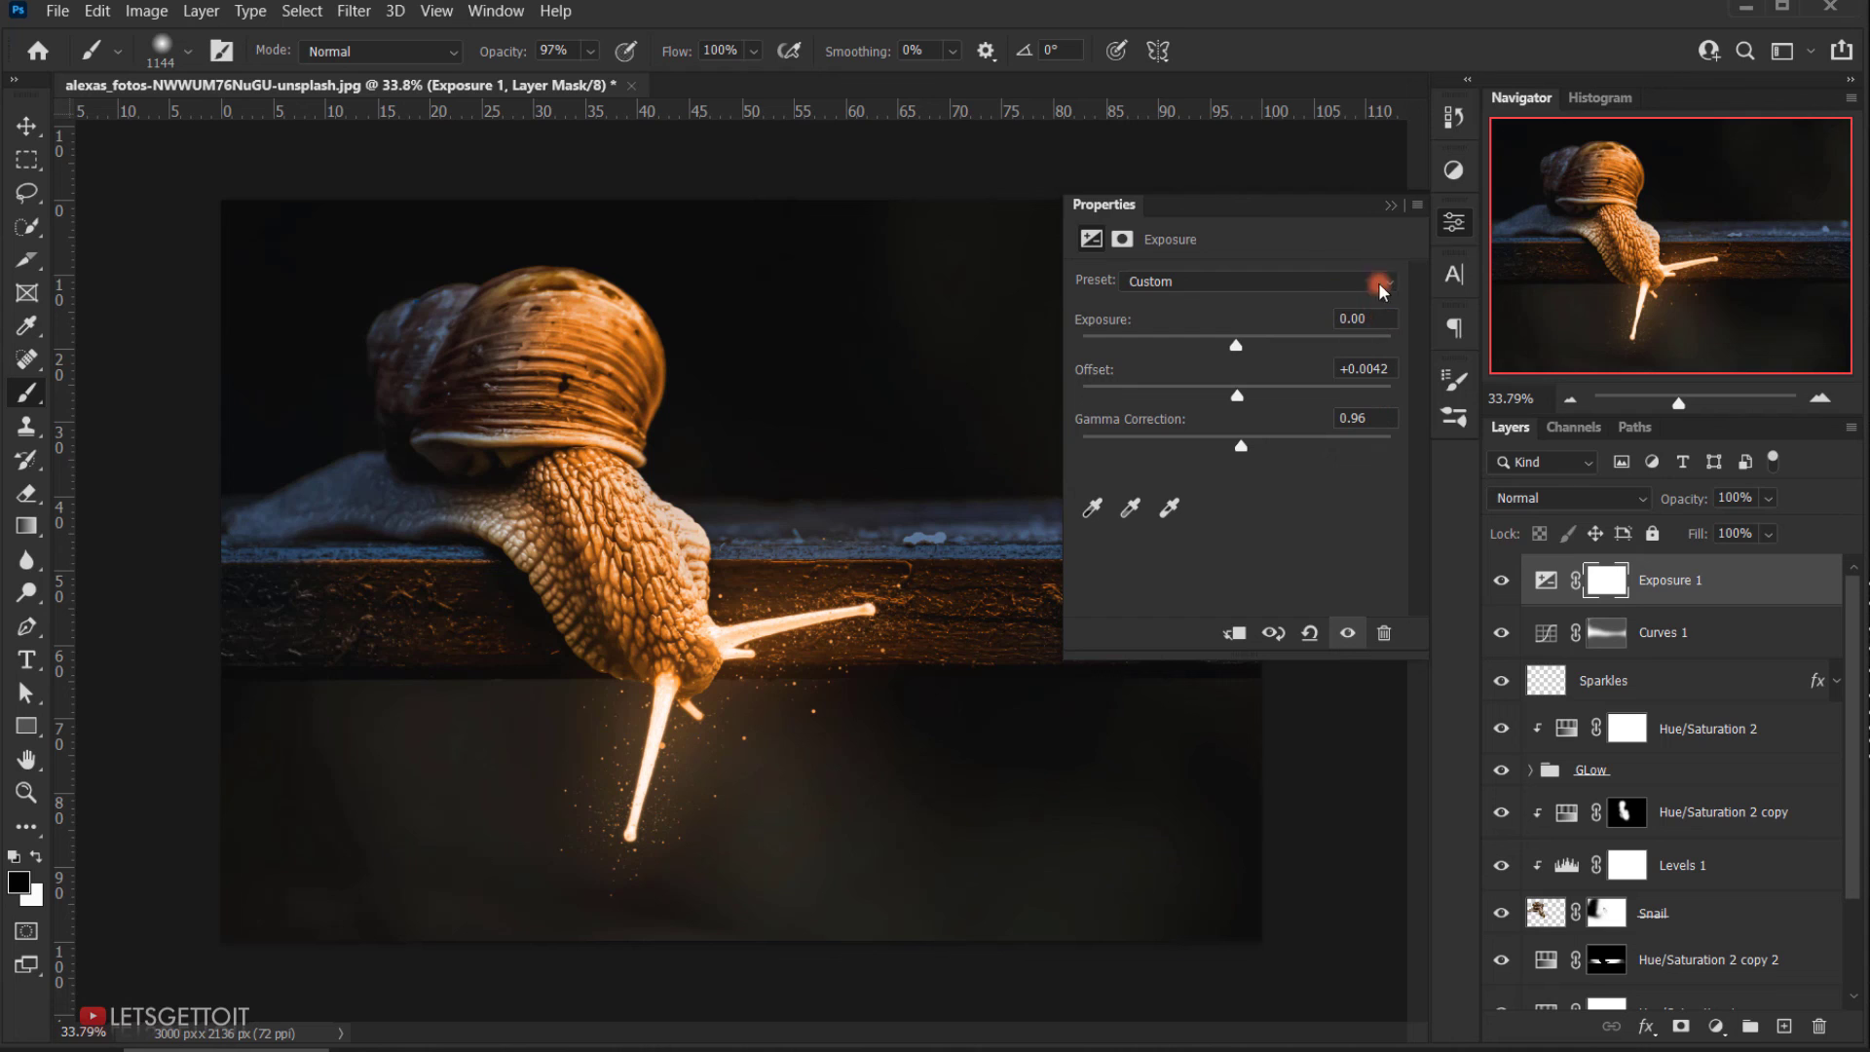
{"action": "left_click", "coordinate": [1390, 205]}
Step: Reduce the Exposure 1 layer's opacity to 52%, comparing the image with and without the adjustment
{"action": "left_click", "coordinate": [1502, 582]}
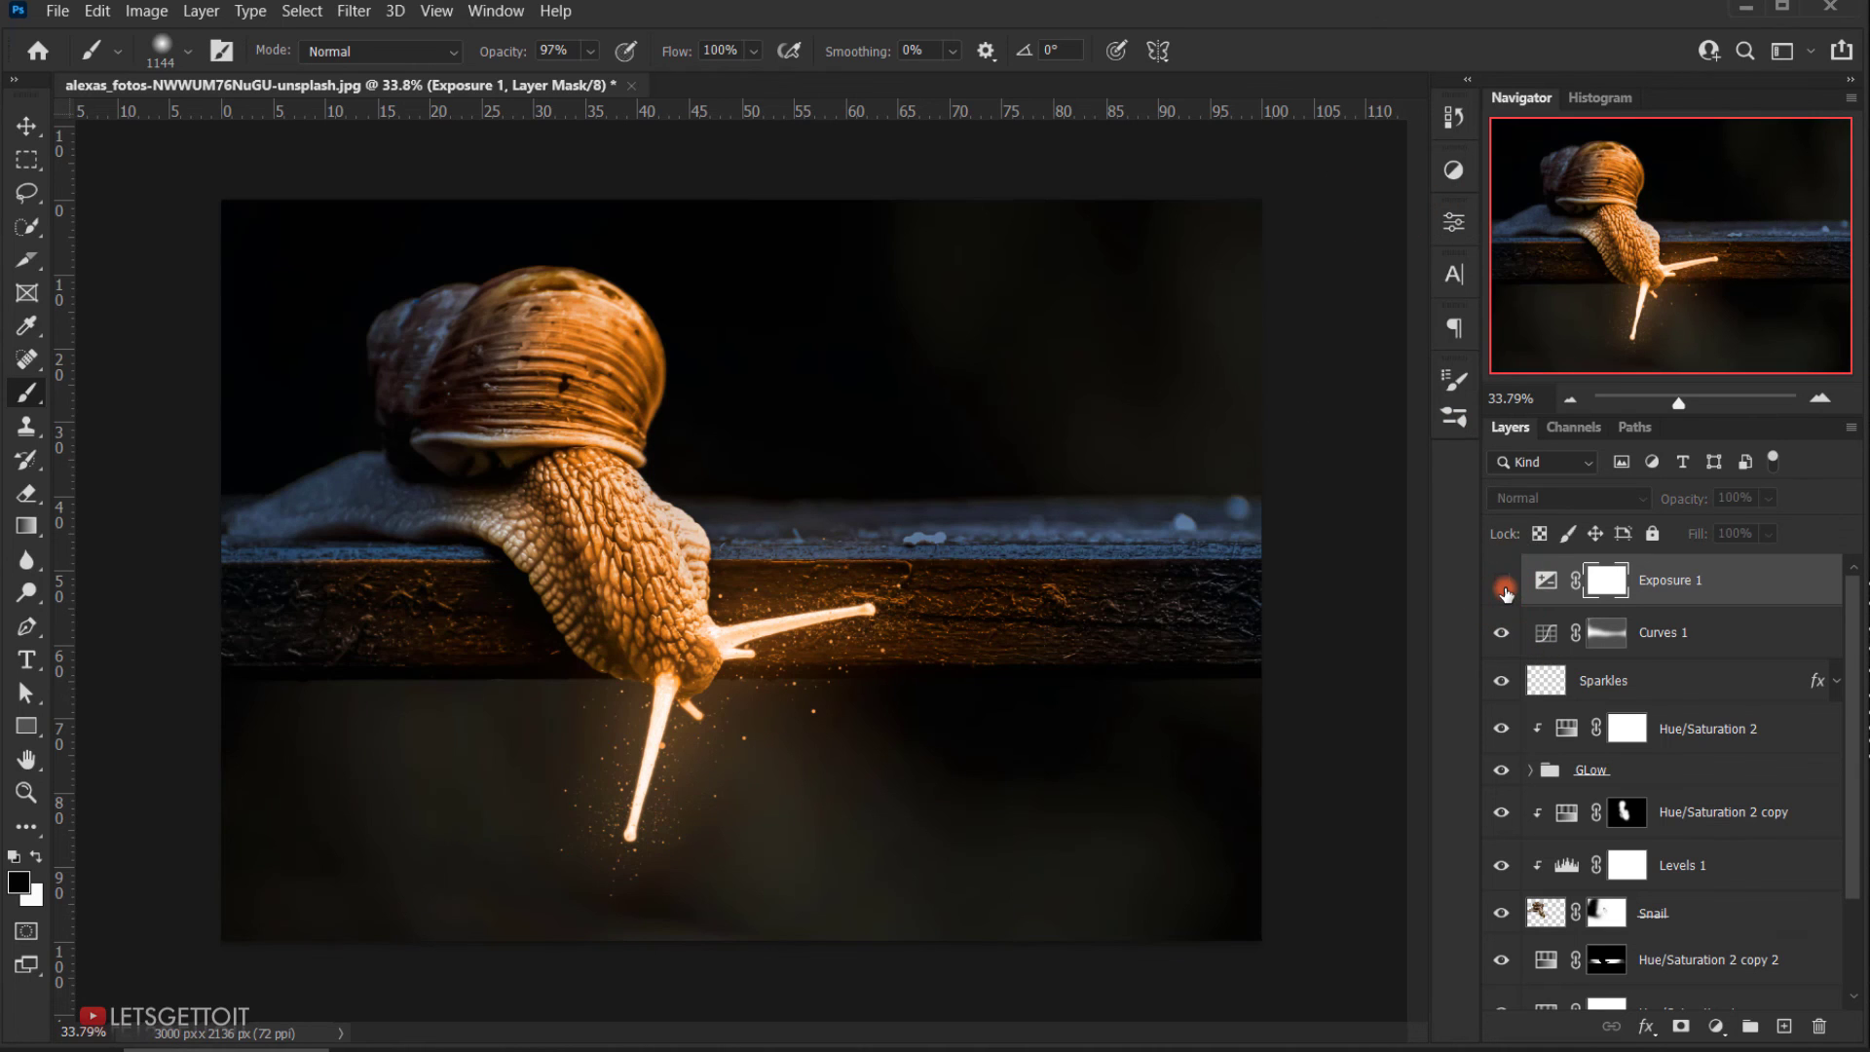
{"action": "left_click", "coordinate": [1502, 582]}
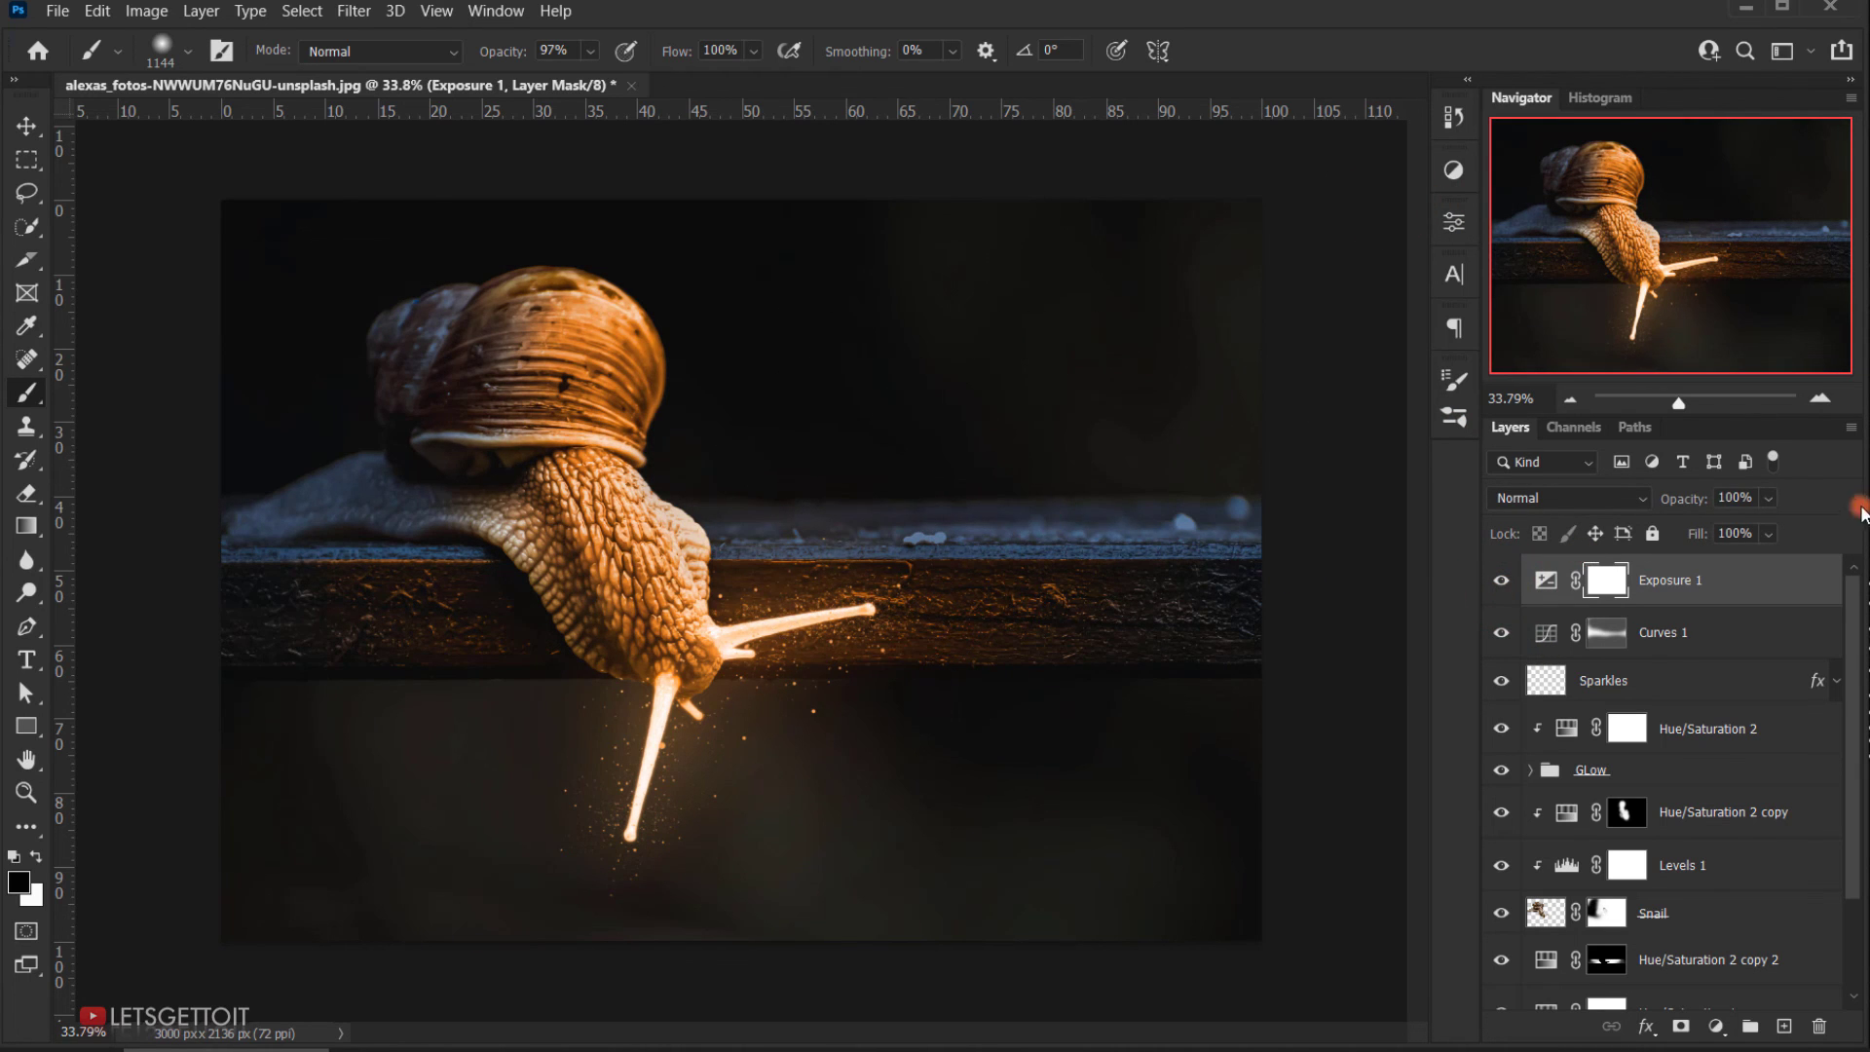
{"action": "left_click_drag", "start_coordinate": [1699, 499], "coordinate": [1689, 499]}
{"action": "left_click", "coordinate": [1502, 582]}
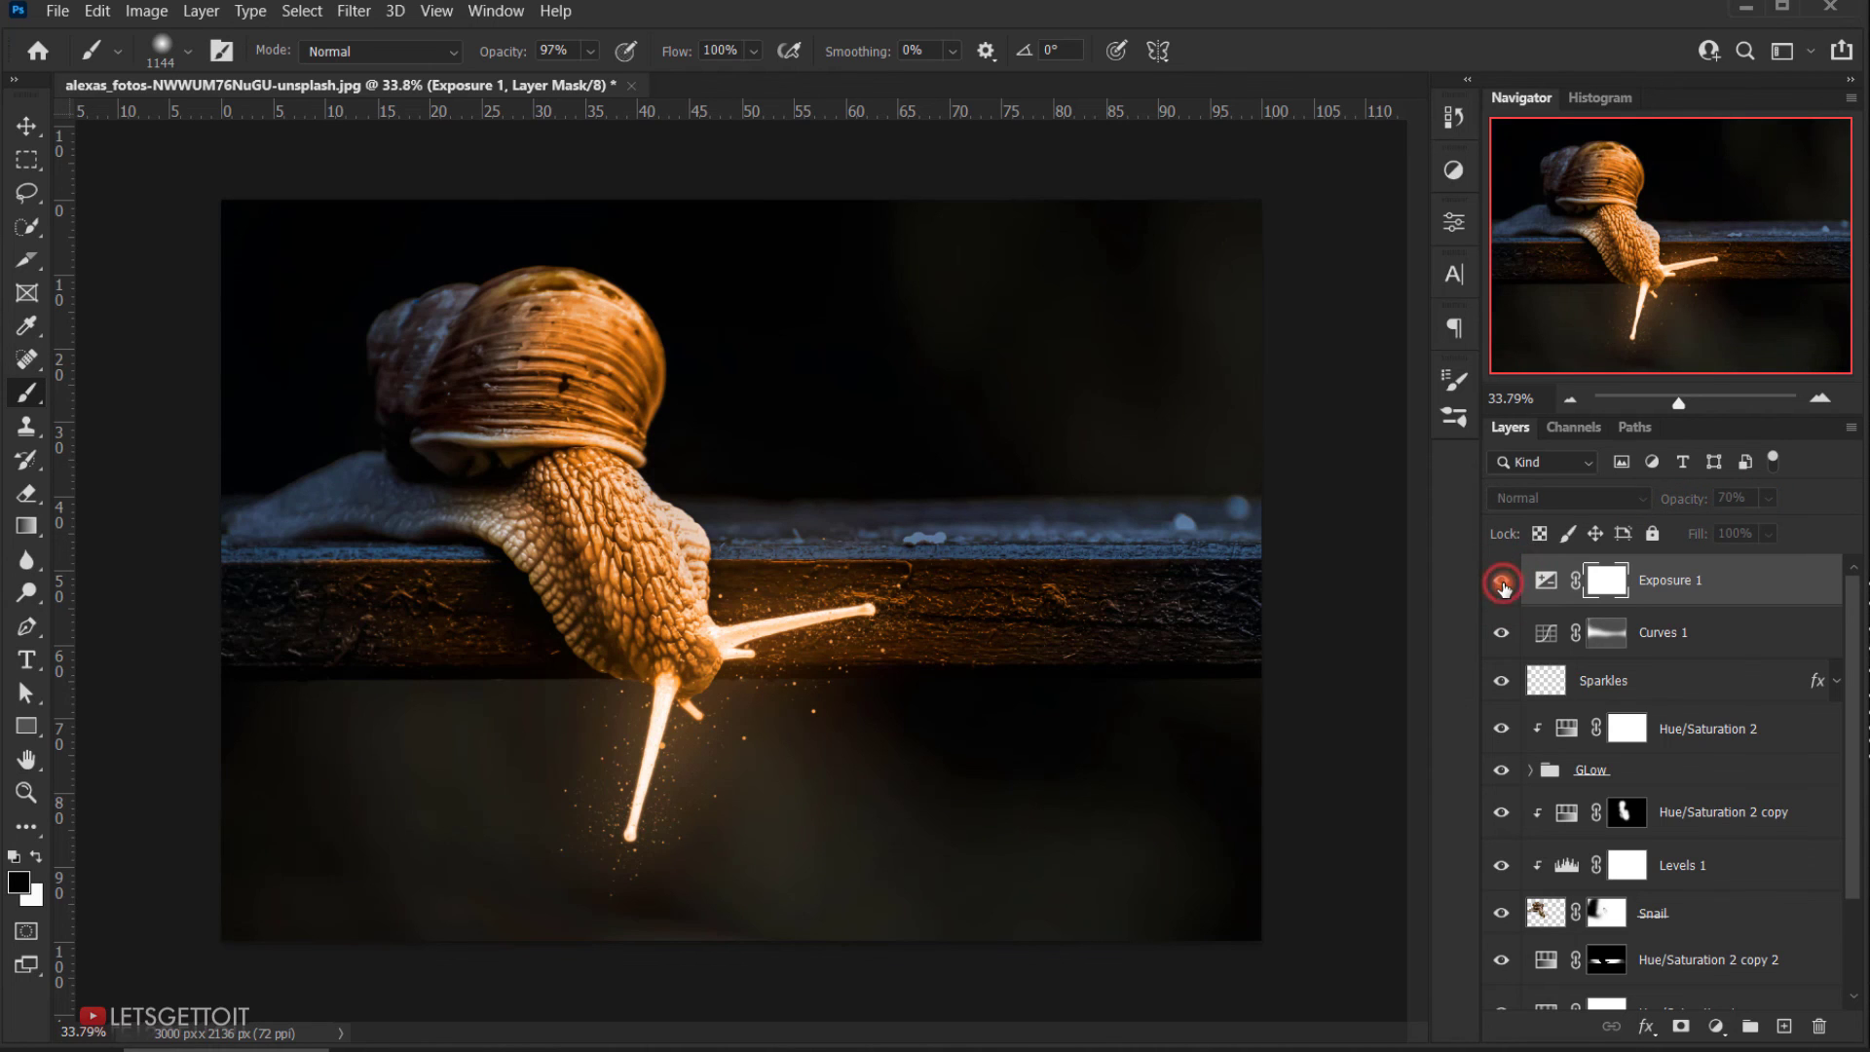
{"action": "left_click", "coordinate": [1502, 583]}
{"action": "left_click_drag", "start_coordinate": [1700, 499], "coordinate": [1671, 499]}
Step: Check the image with and without Exposure 1, and hide the panels to view the finished composition
{"action": "left_click", "coordinate": [1495, 582]}
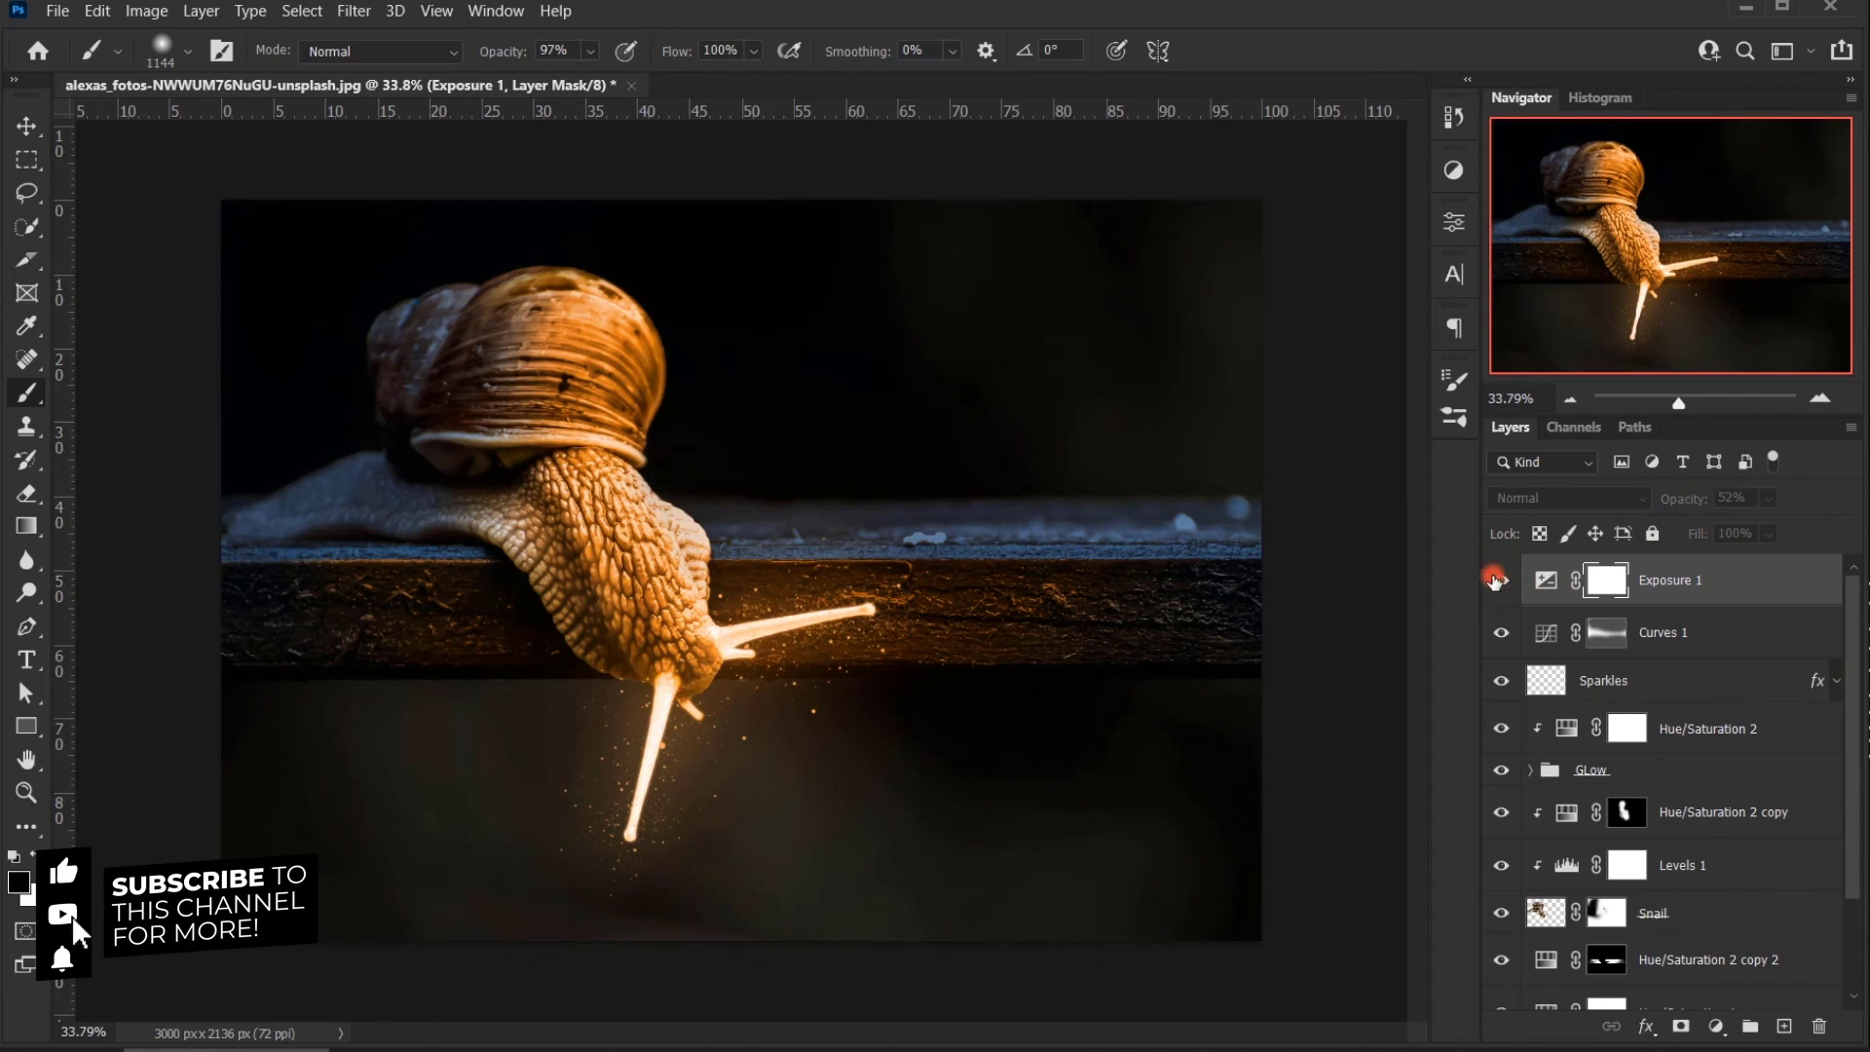
{"action": "left_click", "coordinate": [1495, 582]}
{"action": "left_click", "coordinate": [1661, 497]}
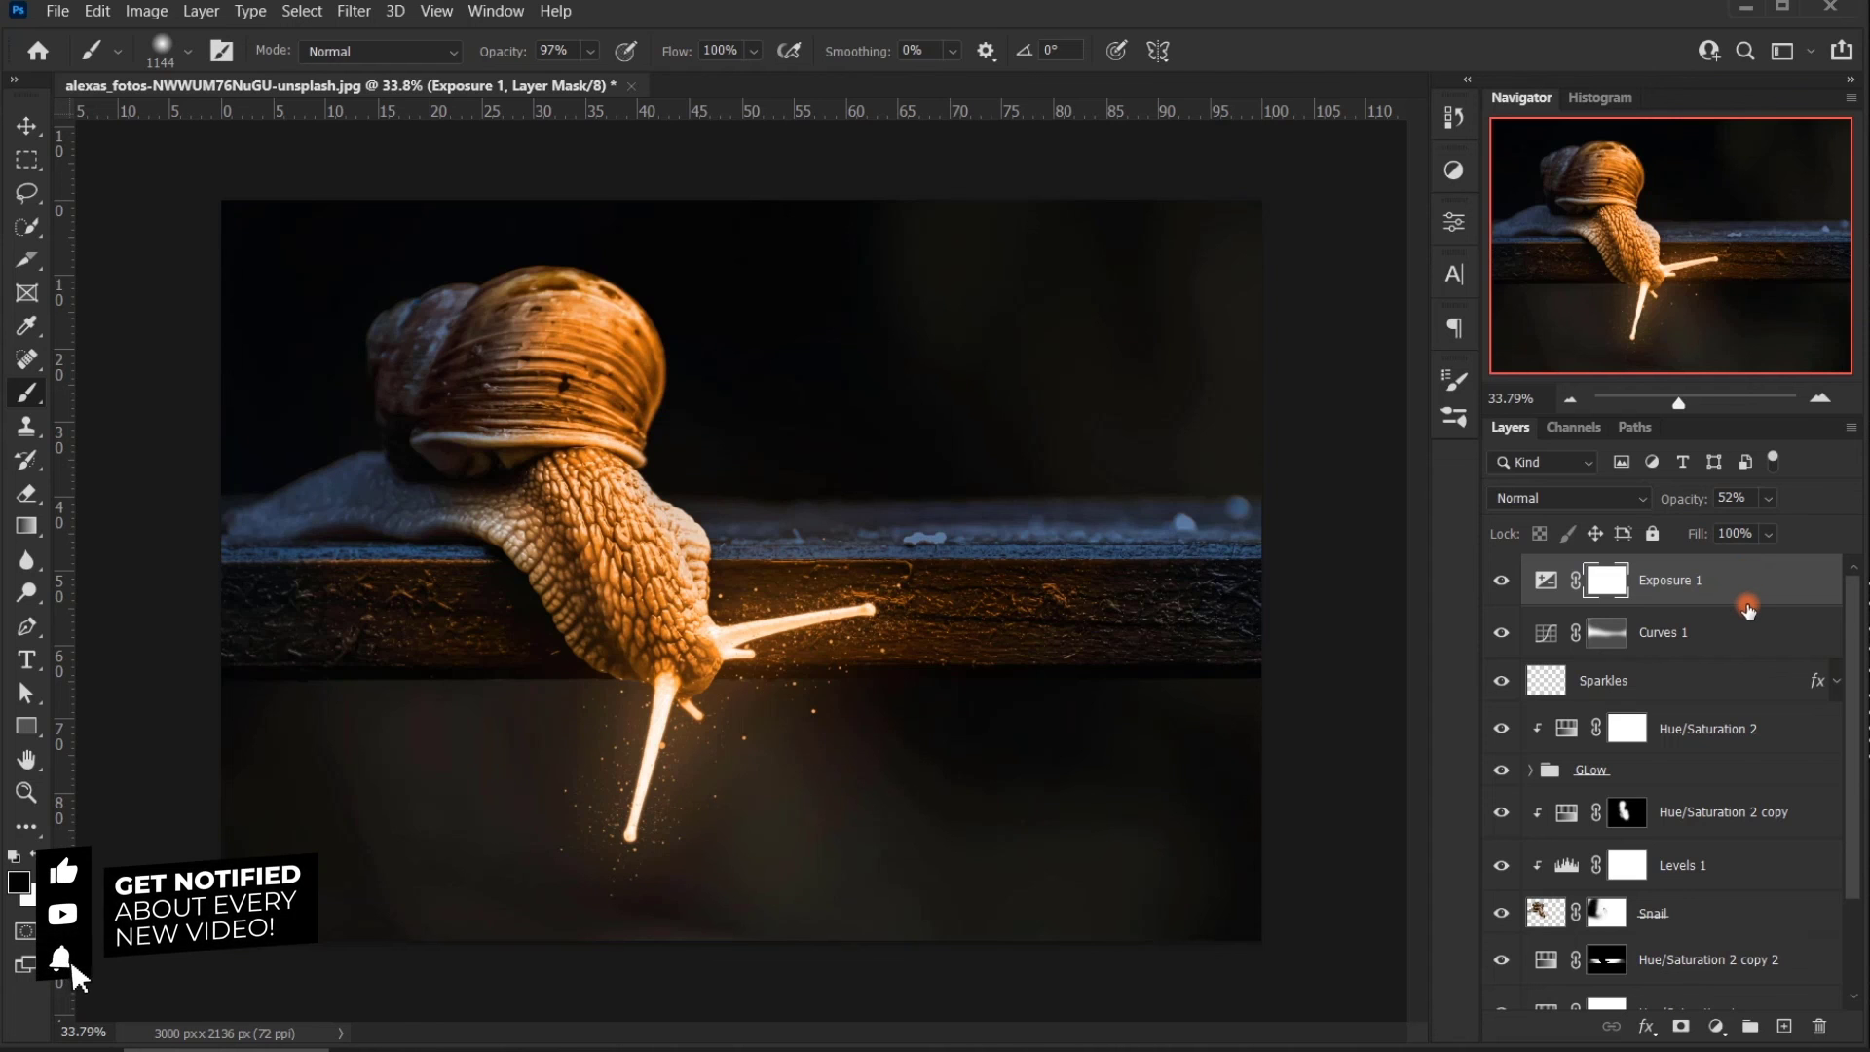
{"action": "key", "text": "Tab"}
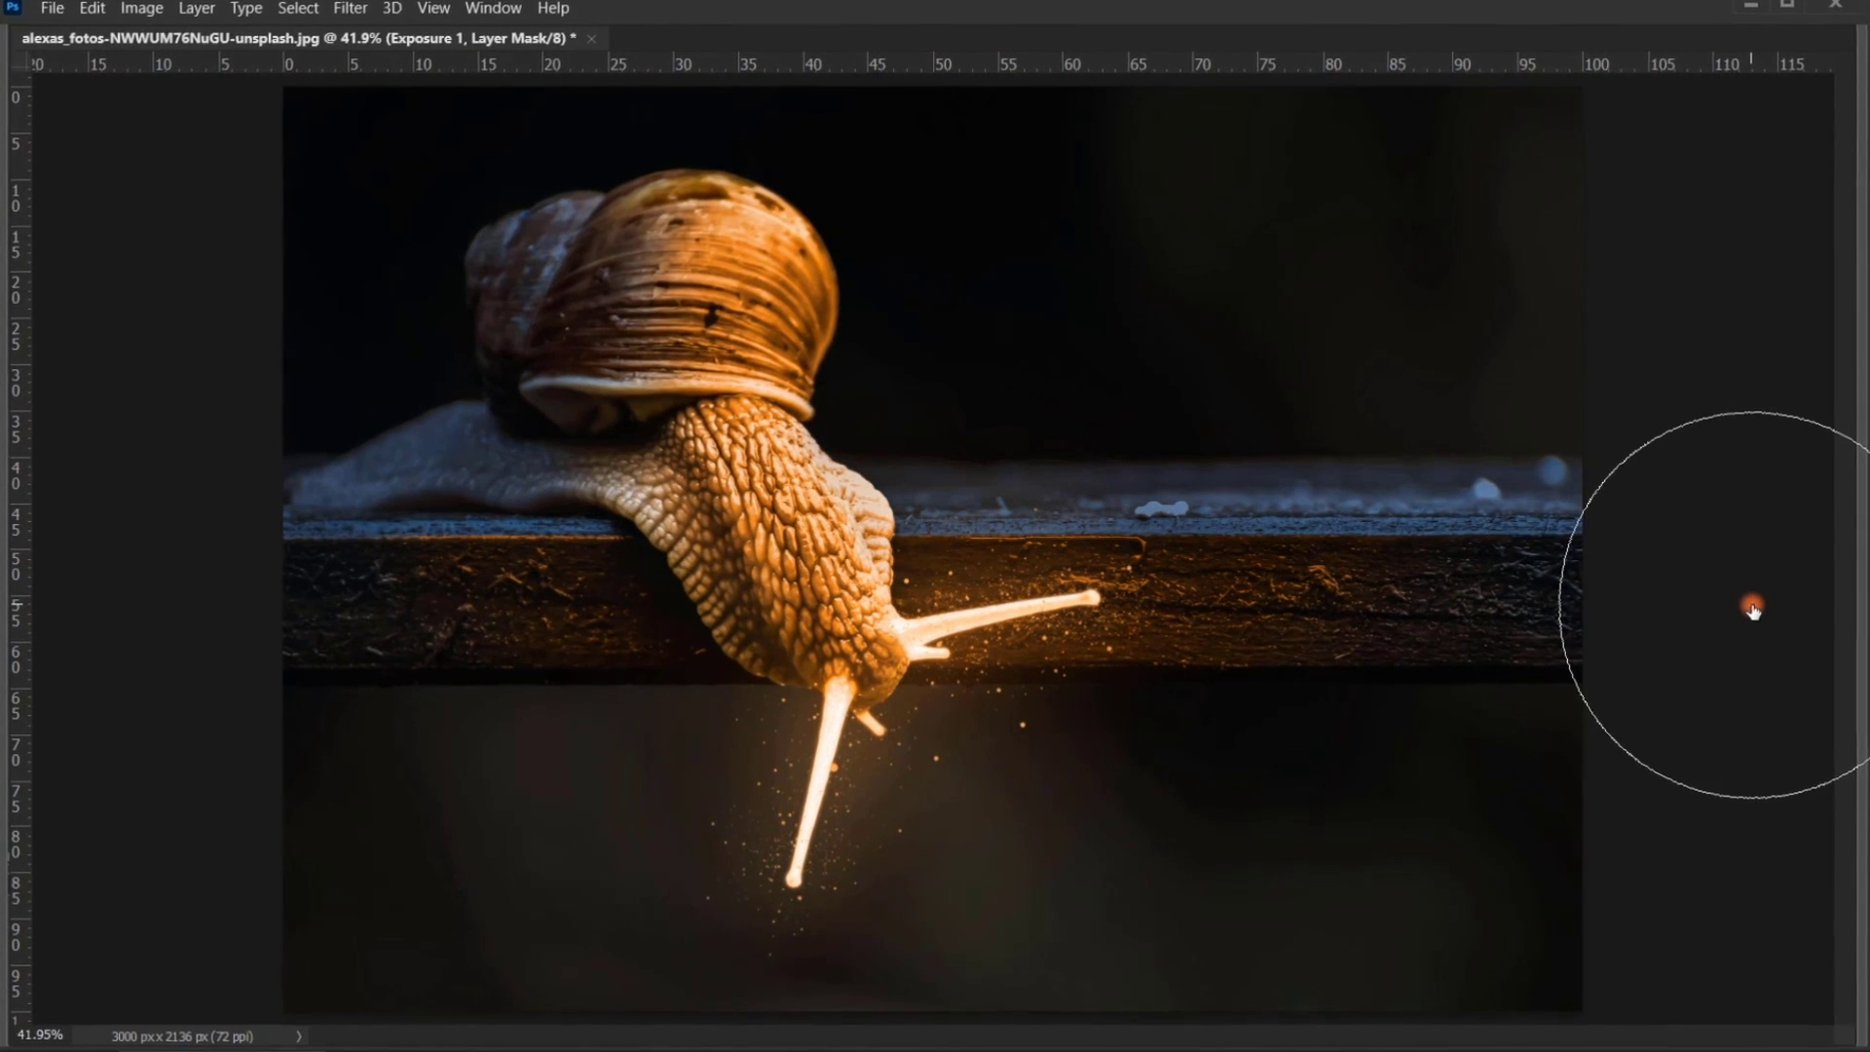